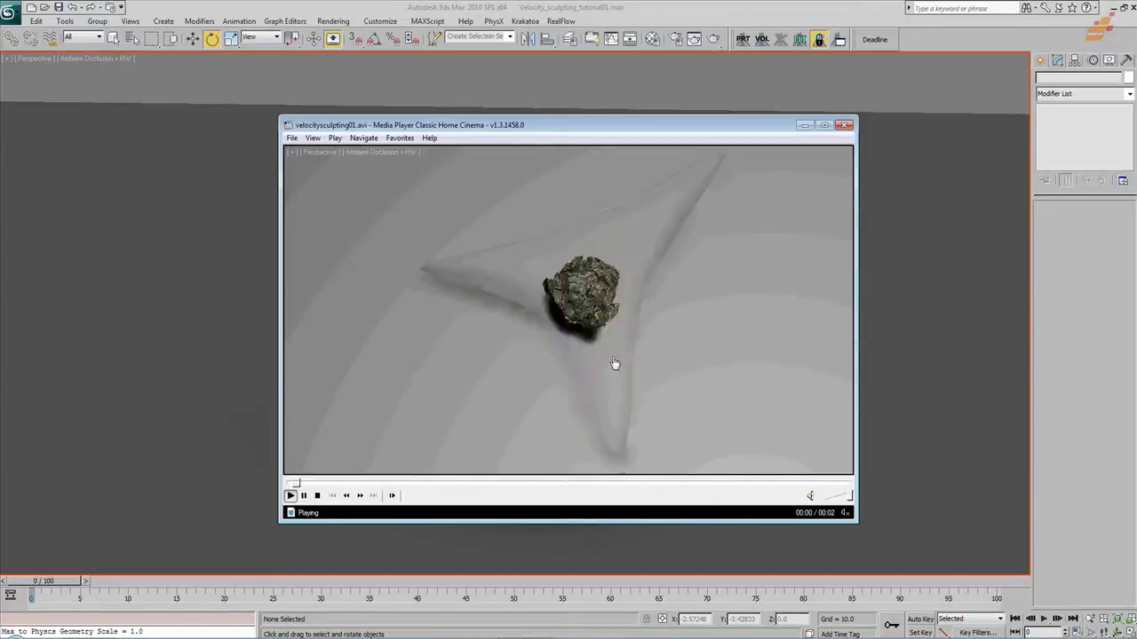
Play the velocitysculpting01.avi preview and scrub it frame by frame to examine how the rock shatters and its fragments spread
{"action": "left_click", "coordinate": [303, 496]}
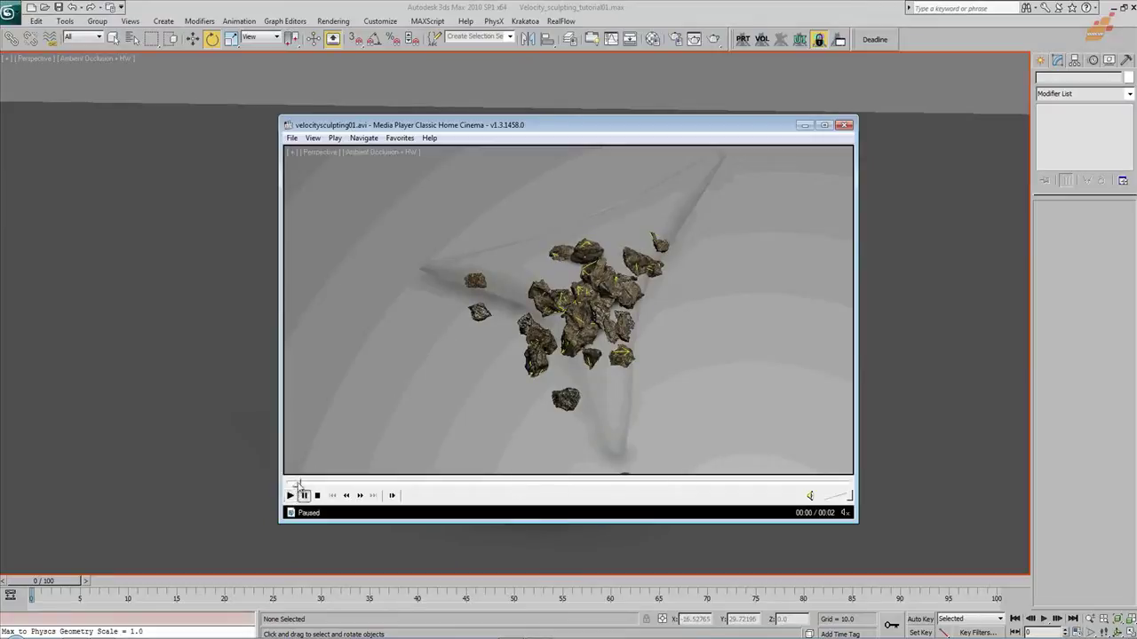
{"action": "left_click", "coordinate": [297, 484]}
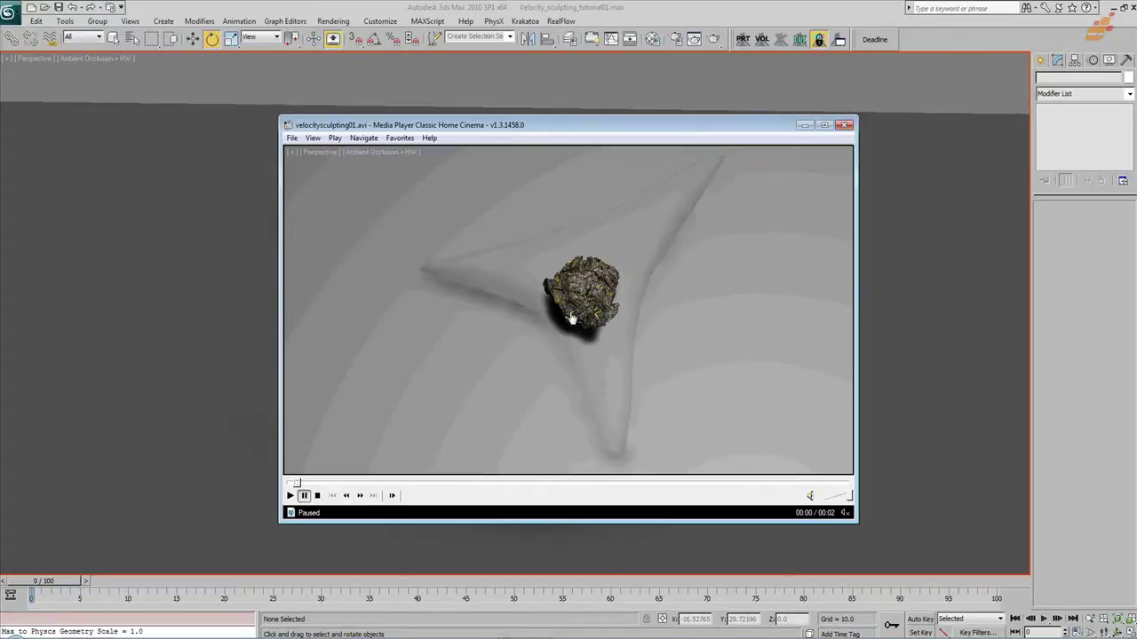
{"action": "left_click", "coordinate": [303, 494]}
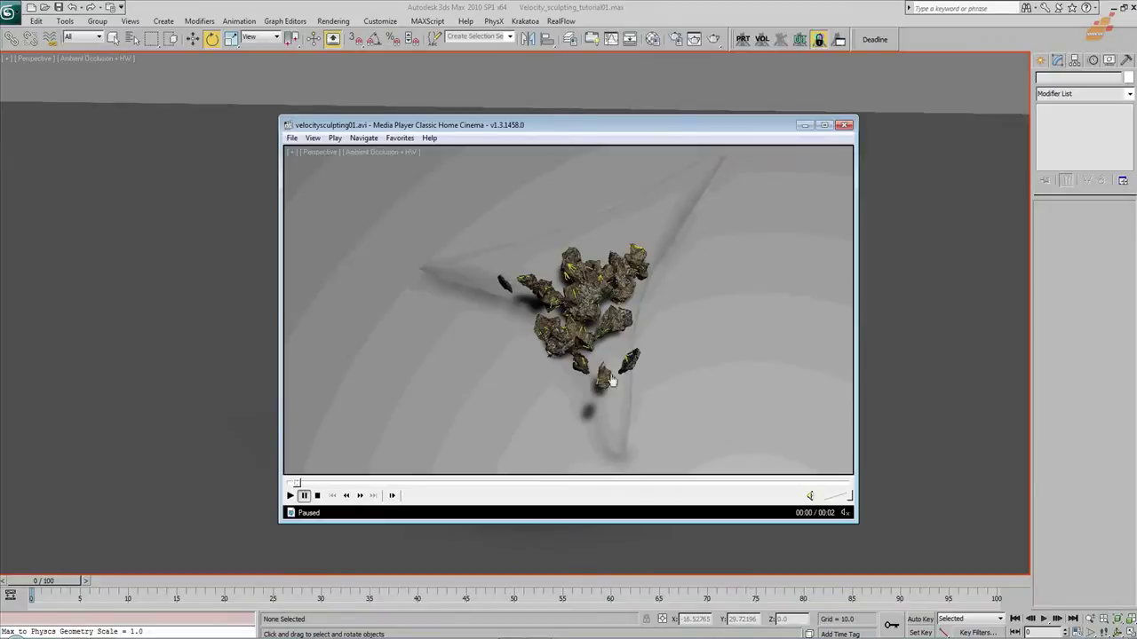
{"action": "key", "text": "ctrl+Right"}
{"action": "key", "text": "ctrl+Right"}
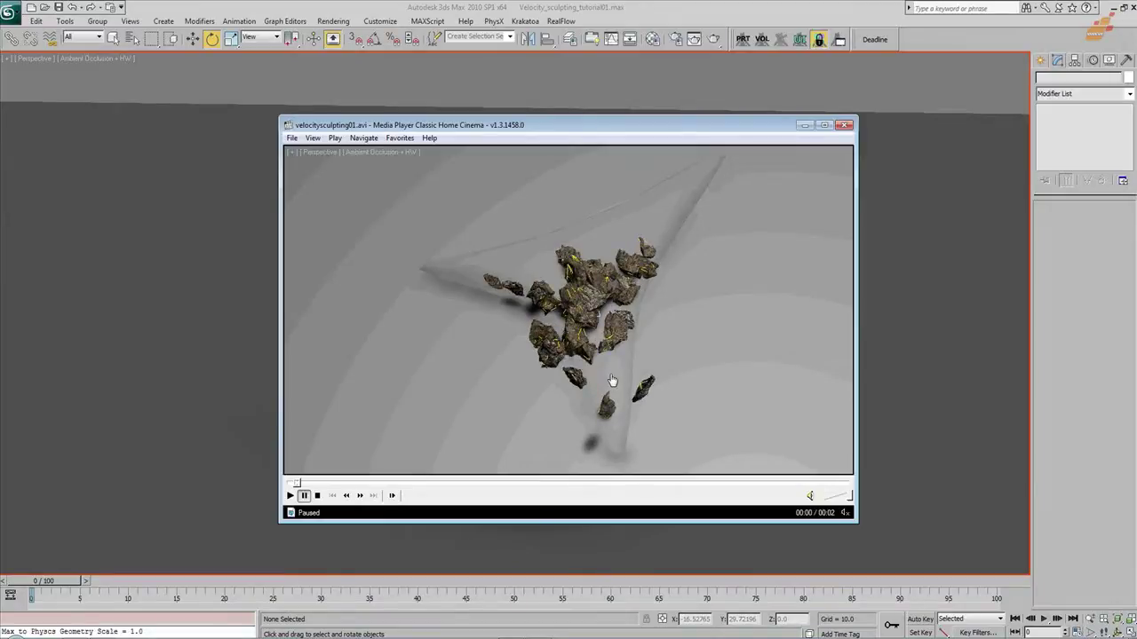
{"action": "key", "text": "ctrl+Right"}
{"action": "key", "text": "ctrl+Right"}
{"action": "key", "text": "ctrl+Right"}
{"action": "key", "text": "ctrl+Right"}
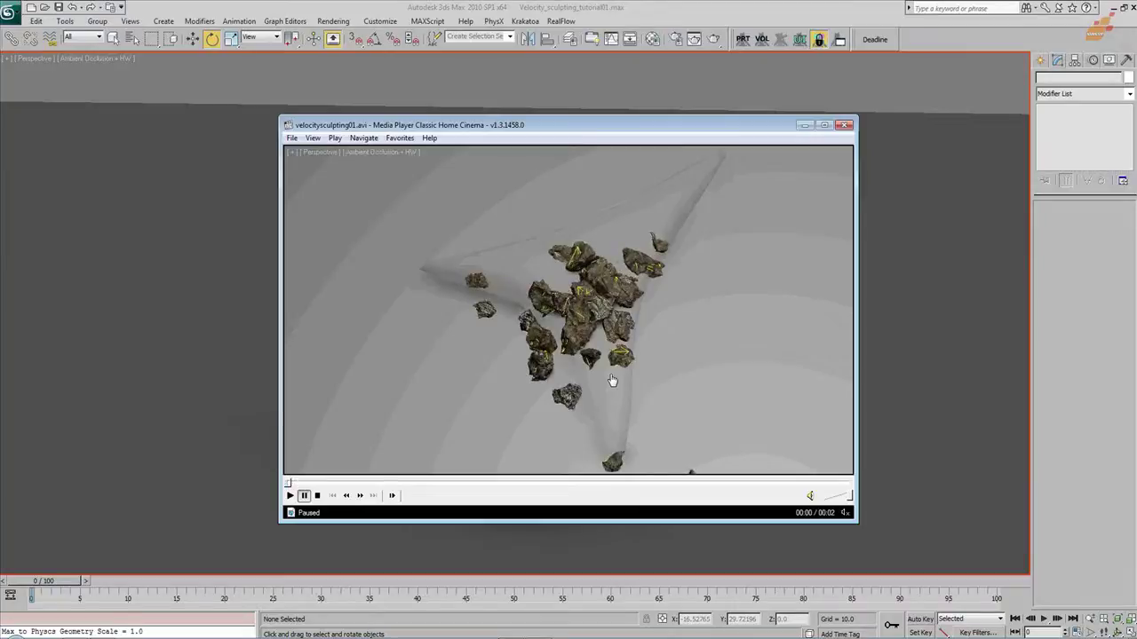
{"action": "key", "text": "ctrl+Left"}
{"action": "key", "text": "ctrl+Left"}
{"action": "key", "text": "ctrl+Left"}
{"action": "key", "text": "ctrl+Left"}
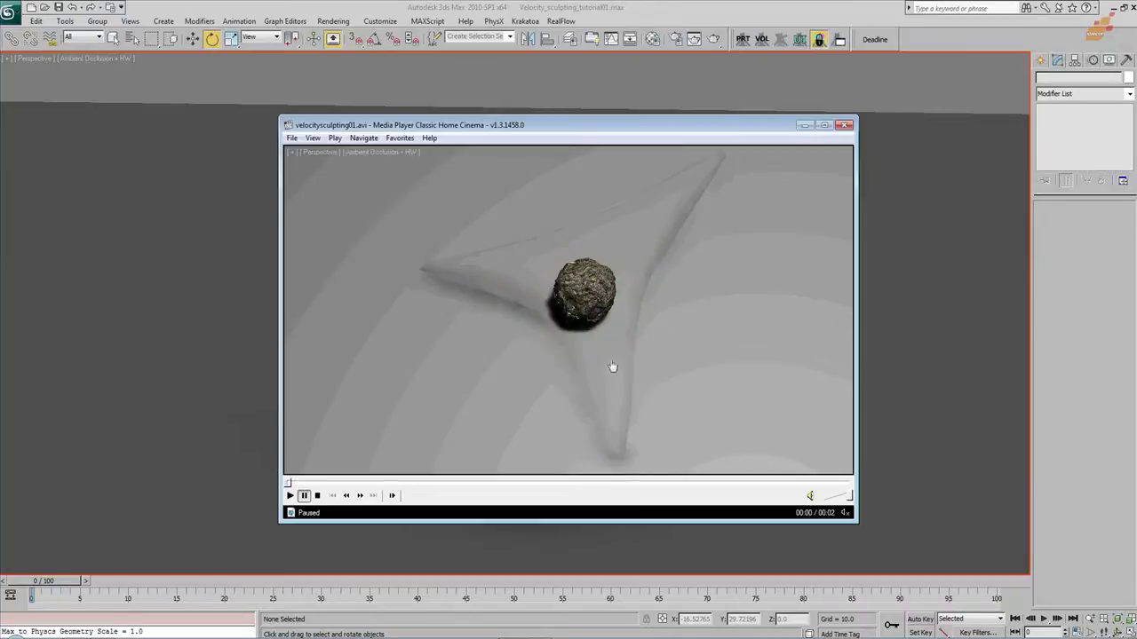
{"action": "key", "text": "ctrl+Right"}
{"action": "key", "text": "ctrl+Right"}
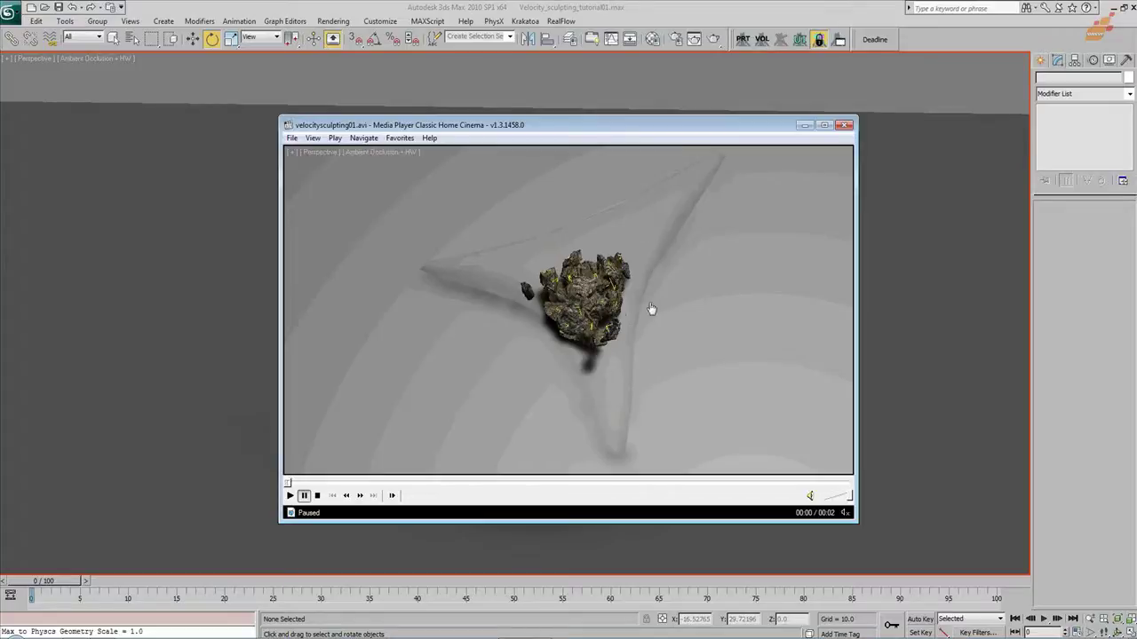
{"action": "key", "text": "ctrl+Right"}
{"action": "key", "text": "ctrl+Right"}
{"action": "key", "text": "ctrl+Right"}
{"action": "key", "text": "ctrl+Right"}
{"action": "key", "text": "ctrl+Right"}
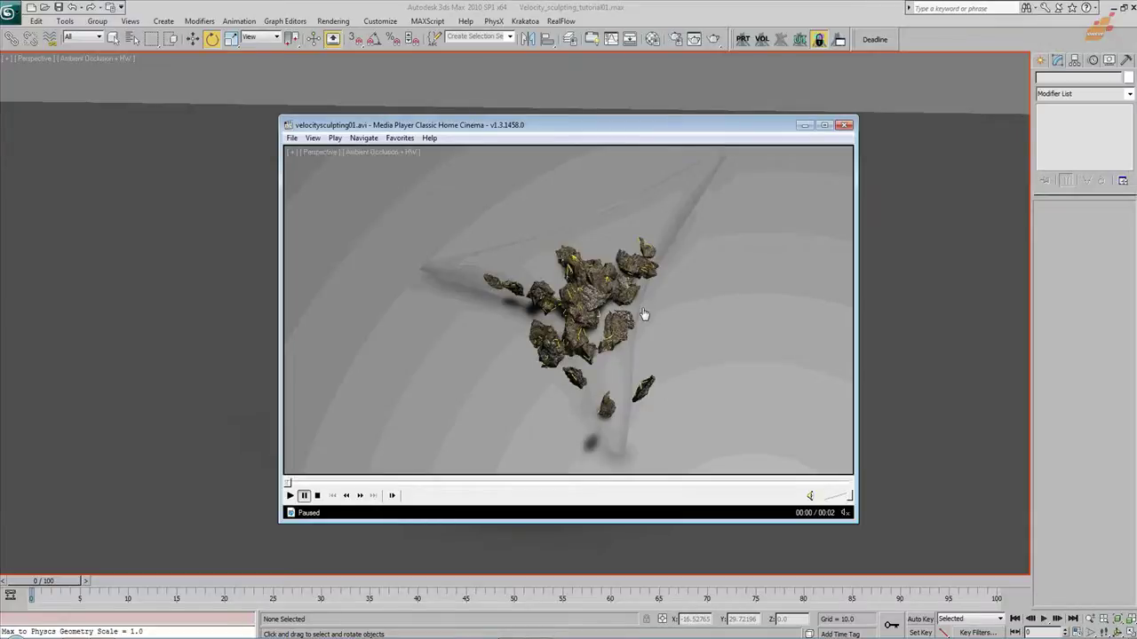
{"action": "key", "text": "ctrl+Right"}
{"action": "key", "text": "ctrl+Right"}
{"action": "key", "text": "ctrl+Right"}
{"action": "key", "text": "ctrl+Right"}
{"action": "key", "text": "ctrl+Right"}
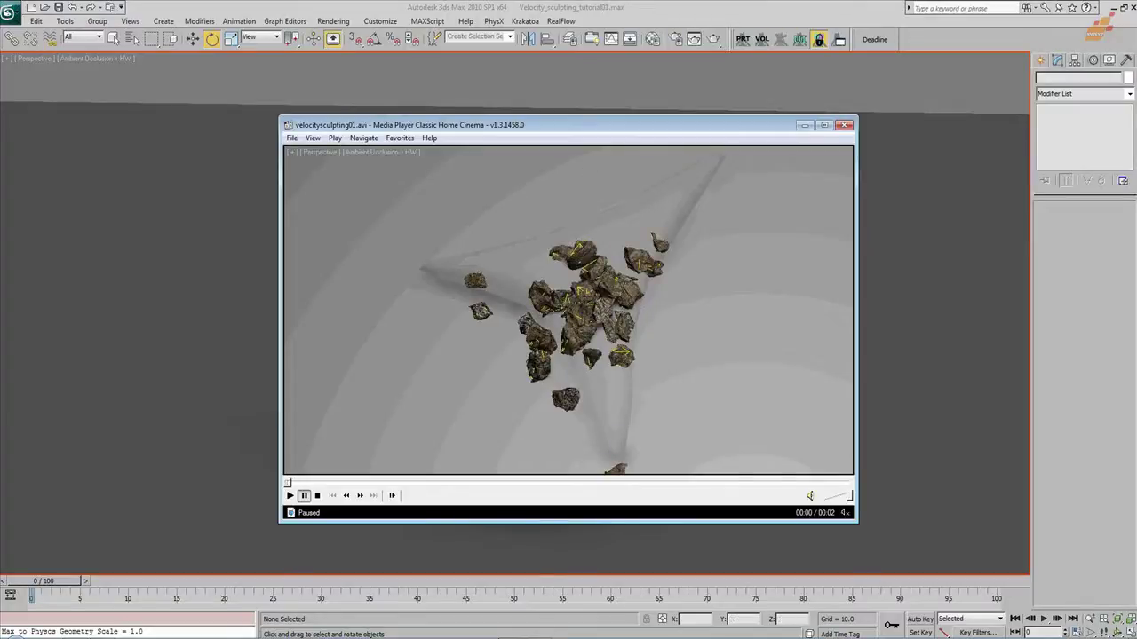
Switch to Firefox, review the velocity sculpting tutorial page, close it, and look over the PFTools Box2 documentation
{"action": "mouse_move", "coordinate": [107, 638]}
{"action": "left_click", "coordinate": [151, 623]}
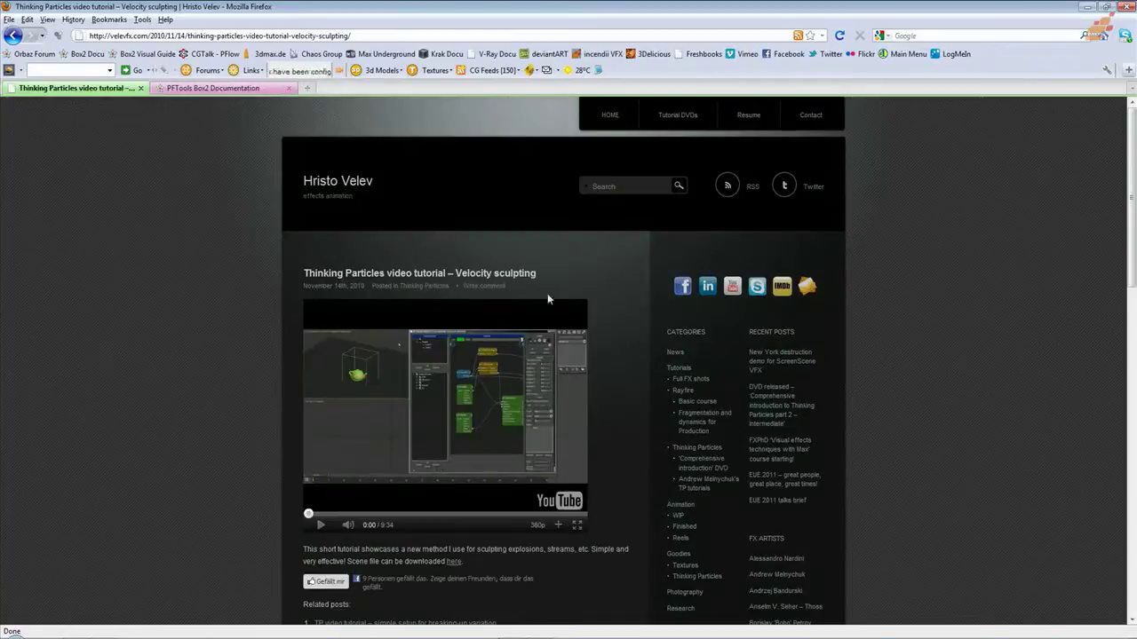
{"action": "left_click", "coordinate": [141, 88]}
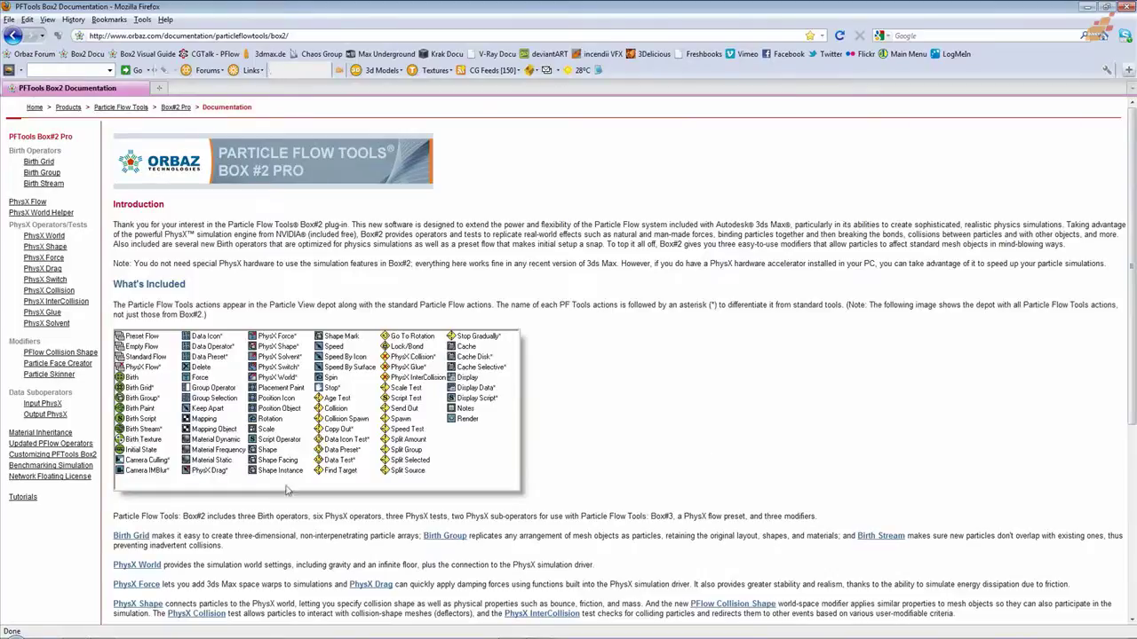
{"action": "left_click", "coordinate": [55, 213]}
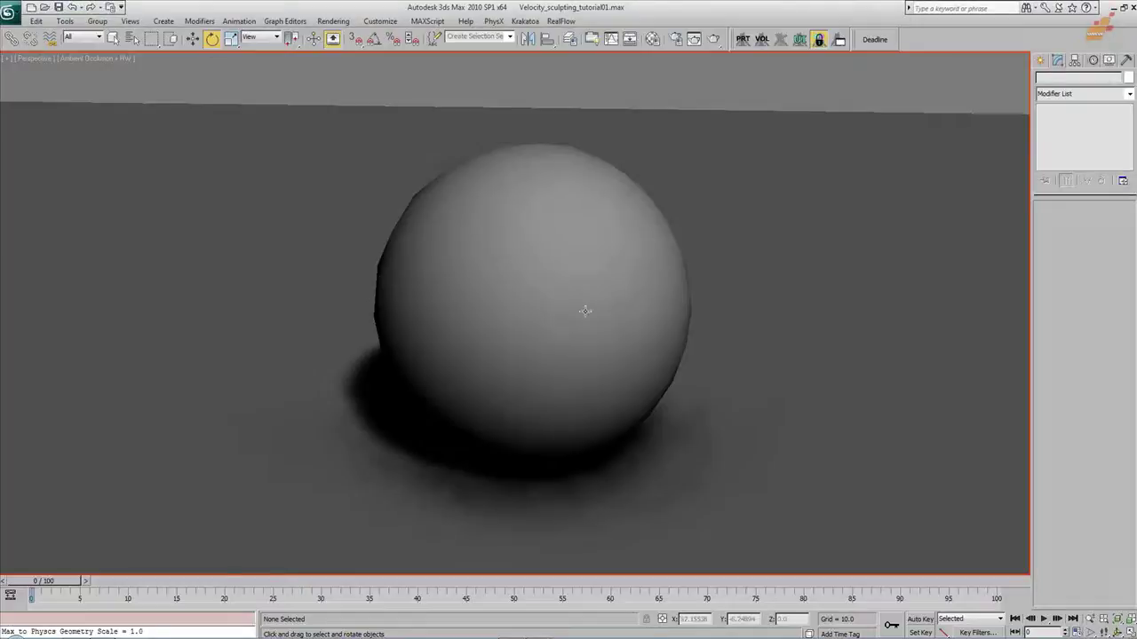
Return to 3ds Max, apply a RayFire Fragmenter modifier to the geosphere and fragment it with the Uniform point cloud
{"action": "left_click", "coordinate": [566, 305]}
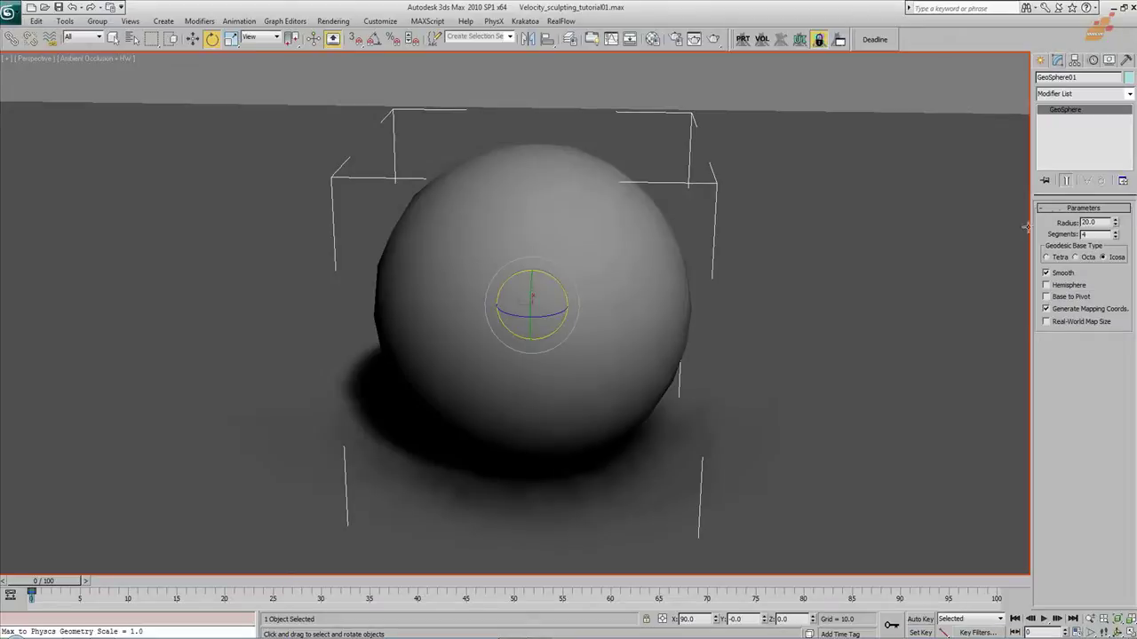
{"action": "middle_click_drag", "start_coordinate": [592, 395], "coordinate": [614, 376], "text": "alt"}
{"action": "left_click", "coordinate": [1109, 98]}
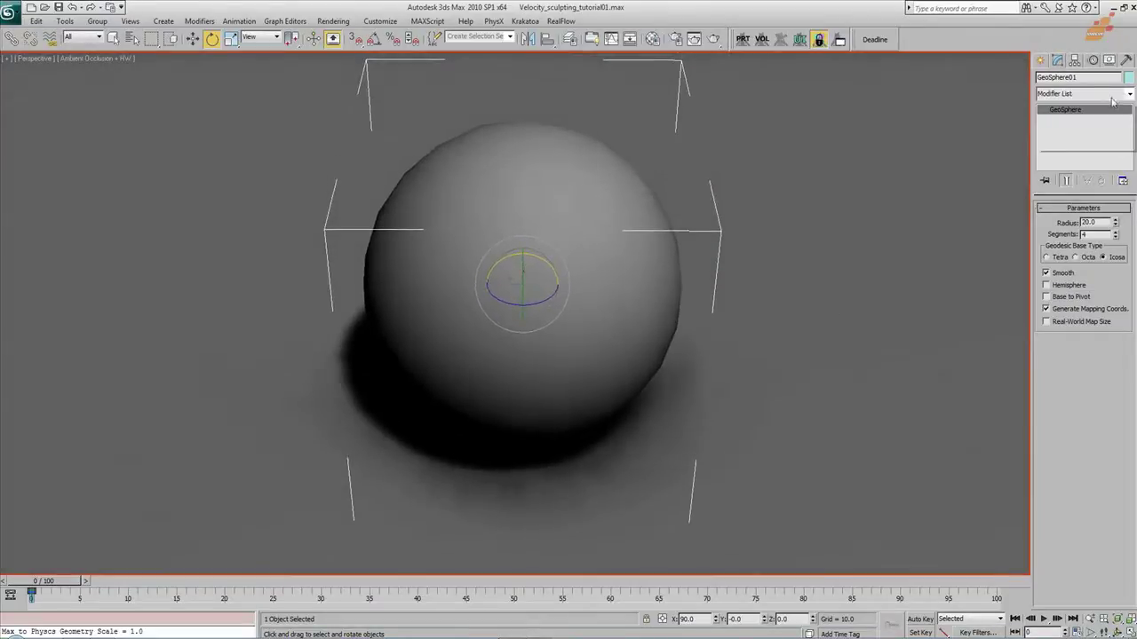
{"action": "scroll", "coordinate": [1106, 439], "scroll_direction": "down", "scroll_amount": 20}
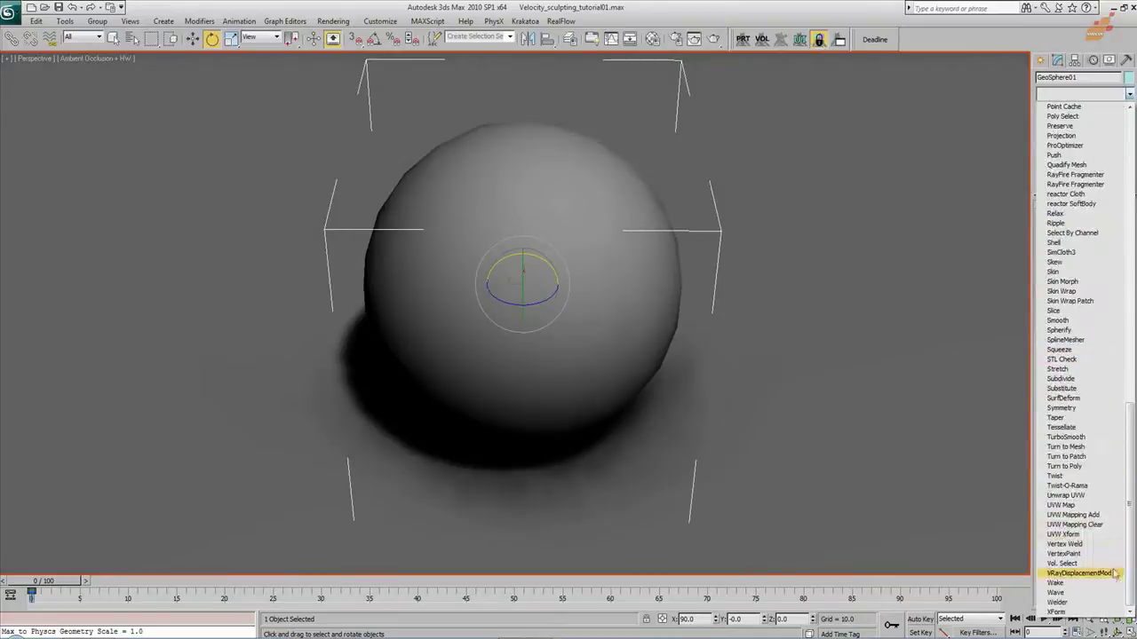
{"action": "left_click", "coordinate": [1083, 184]}
{"action": "middle_click_drag", "start_coordinate": [619, 381], "coordinate": [650, 361], "text": "alt"}
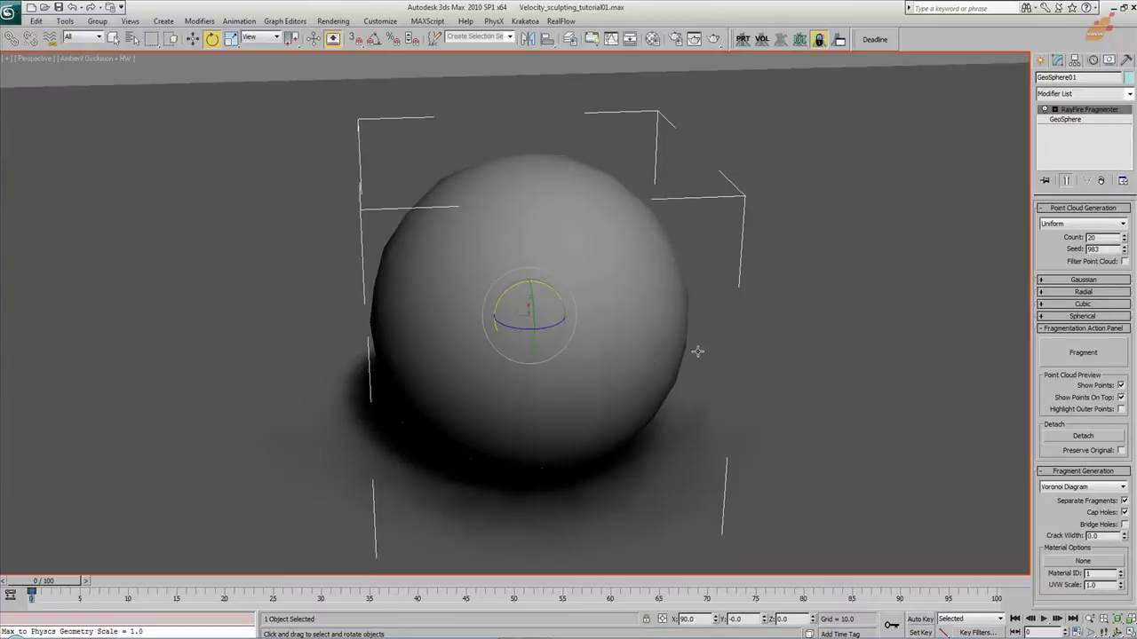
{"action": "left_click", "coordinate": [1100, 356]}
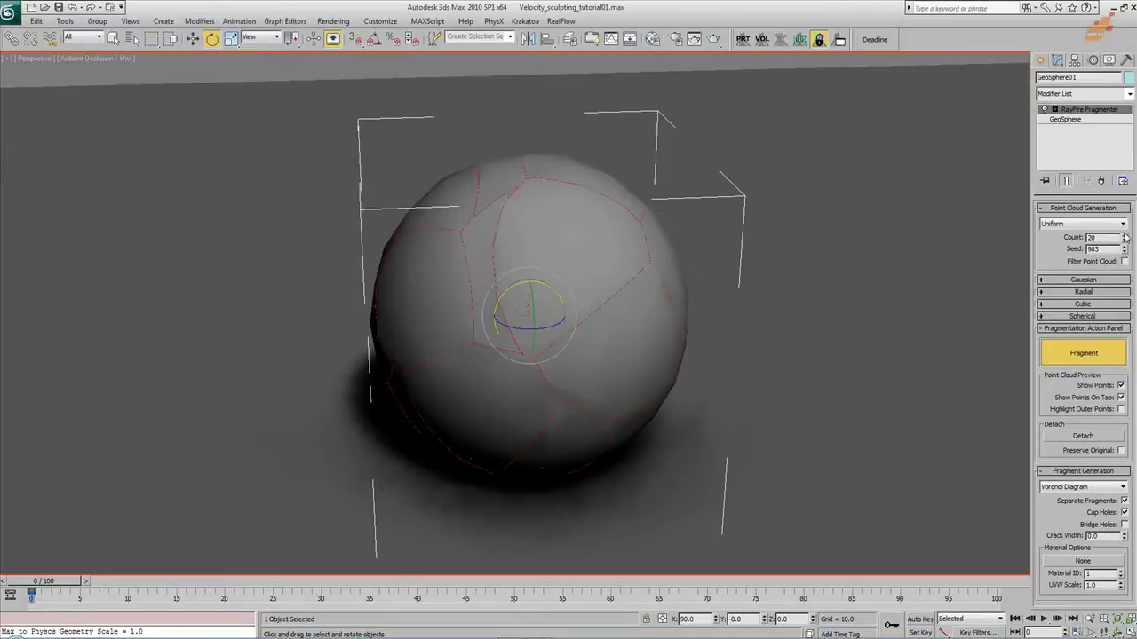
Raise the RayFire Fragmenter's uniform point count to 30
{"action": "left_click_drag", "start_coordinate": [1125, 242], "coordinate": [1124, 184]}
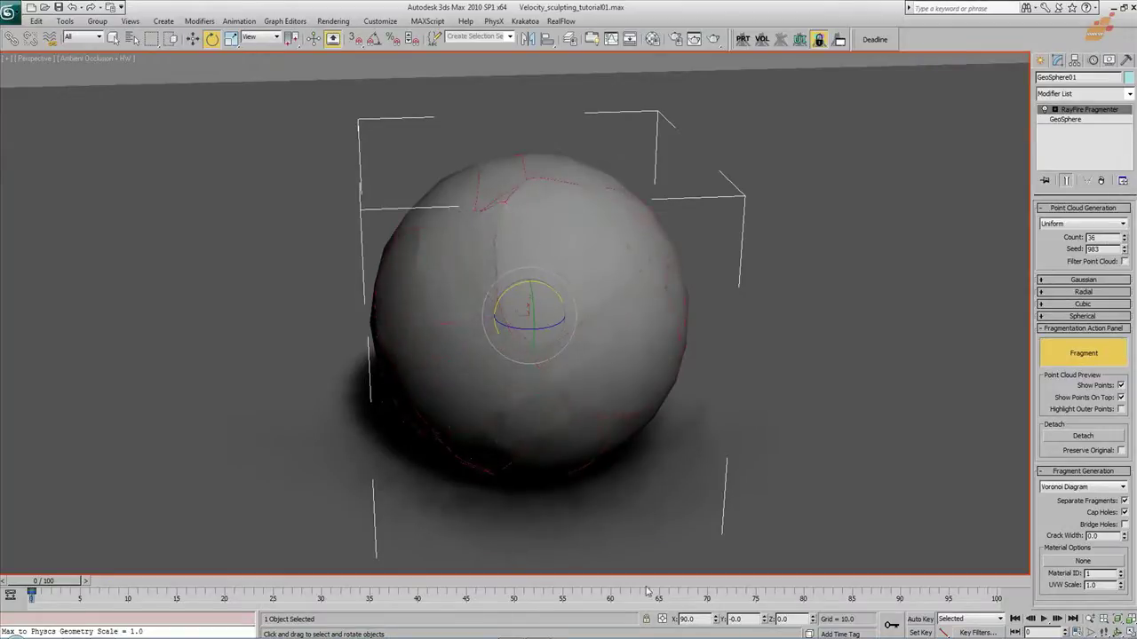
{"action": "key", "text": "ctrl+shift+Escape"}
{"action": "left_click", "coordinate": [465, 250]}
{"action": "left_click", "coordinate": [465, 249]}
{"action": "key", "text": "Return"}
{"action": "middle_click_drag", "start_coordinate": [514, 328], "coordinate": [520, 302], "text": "alt"}
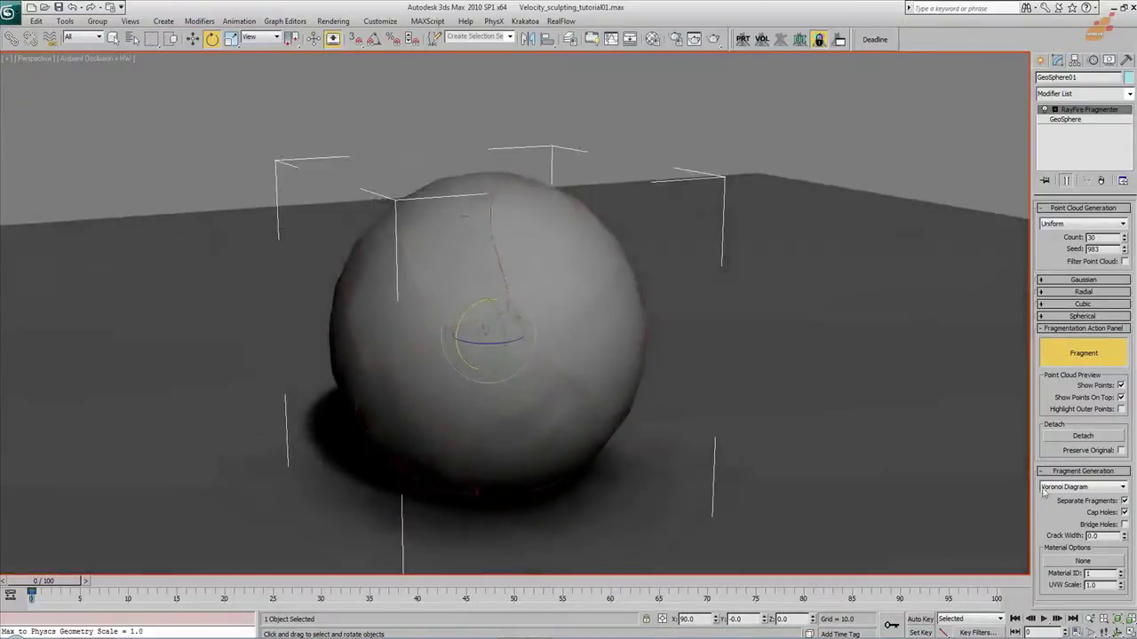
Try a crack width of 0.74 between the sphere's fragments and reduce it to 0.18
{"action": "left_click_drag", "start_coordinate": [1125, 539], "coordinate": [1109, 494]}
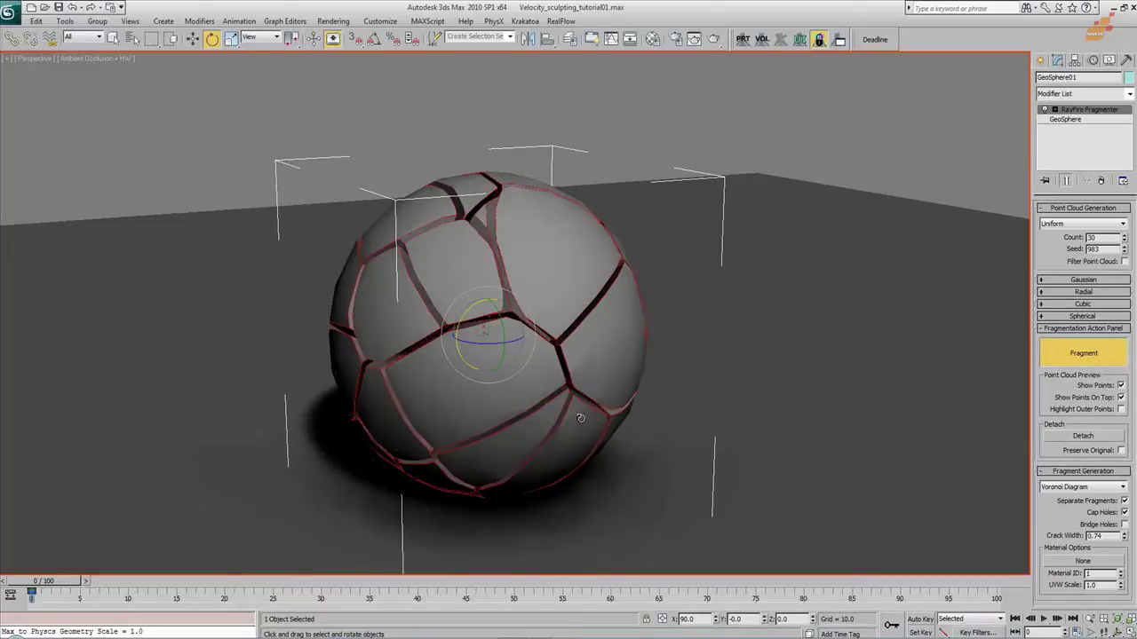
{"action": "middle_click_drag", "start_coordinate": [600, 302], "coordinate": [576, 312], "text": "alt"}
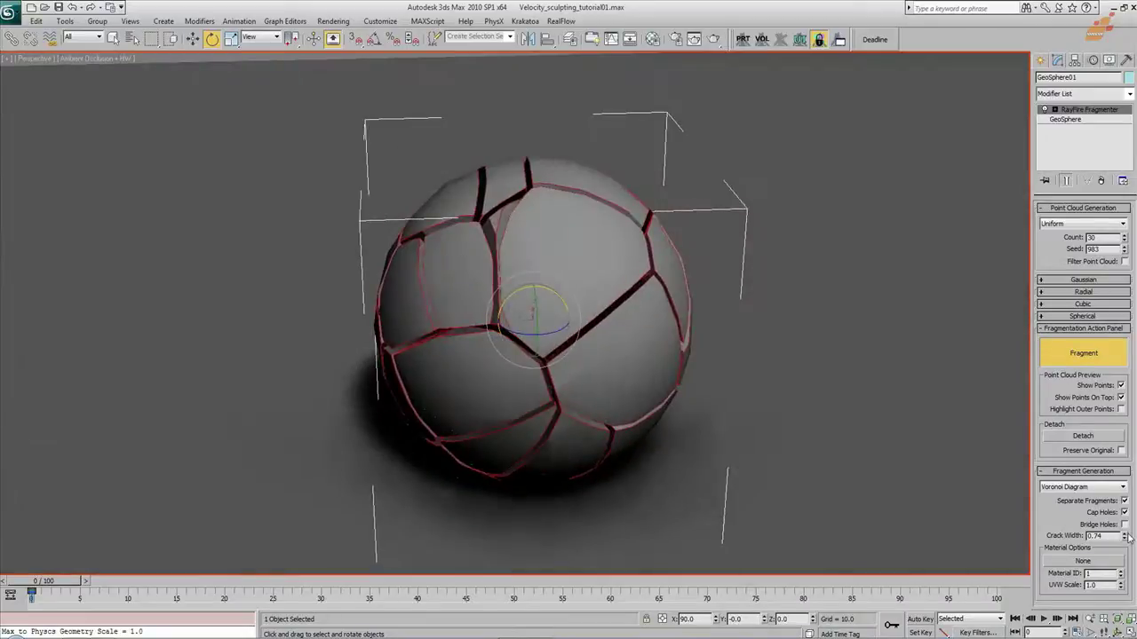
{"action": "middle_click_drag", "start_coordinate": [647, 358], "coordinate": [659, 367], "text": "alt"}
{"action": "left_click_drag", "start_coordinate": [1124, 538], "coordinate": [1127, 627]}
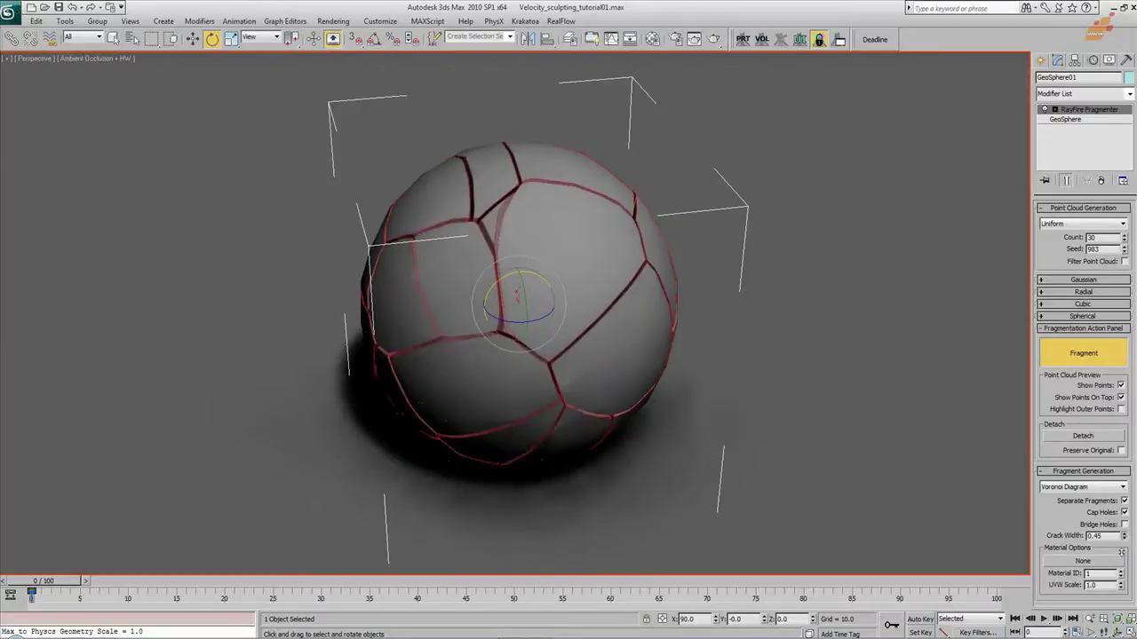
{"action": "left_click_drag", "start_coordinate": [1126, 583], "coordinate": [1126, 571]}
{"action": "middle_click_drag", "start_coordinate": [640, 326], "coordinate": [616, 331], "text": "alt"}
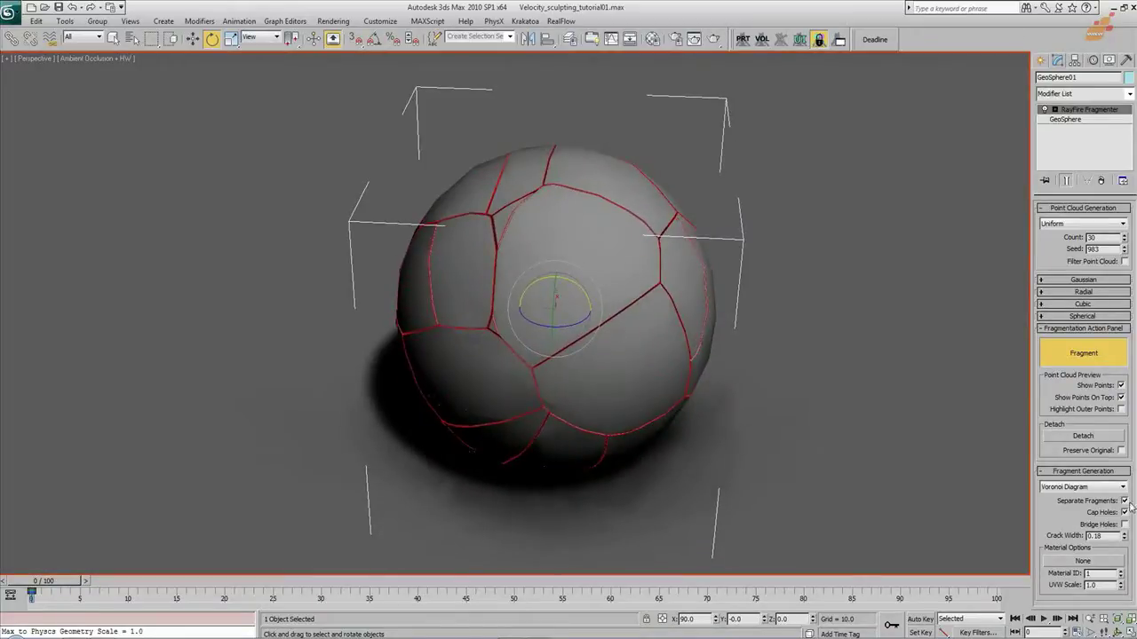
Widen the cracks between the fragments considerably and enable Bridge Holes
{"action": "right_click", "coordinate": [1126, 538]}
{"action": "left_click_drag", "start_coordinate": [1125, 538], "coordinate": [1090, 609]}
{"action": "left_click_drag", "start_coordinate": [1095, 544], "coordinate": [1102, 153]}
{"action": "left_click", "coordinate": [1126, 525]}
Add a Shell modifier above the RayFire Fragmenter and set the fragmenter's crack width to 2.788
{"action": "left_click", "coordinate": [1084, 94]}
{"action": "scroll", "coordinate": [1080, 284], "scroll_direction": "down", "scroll_amount": 15}
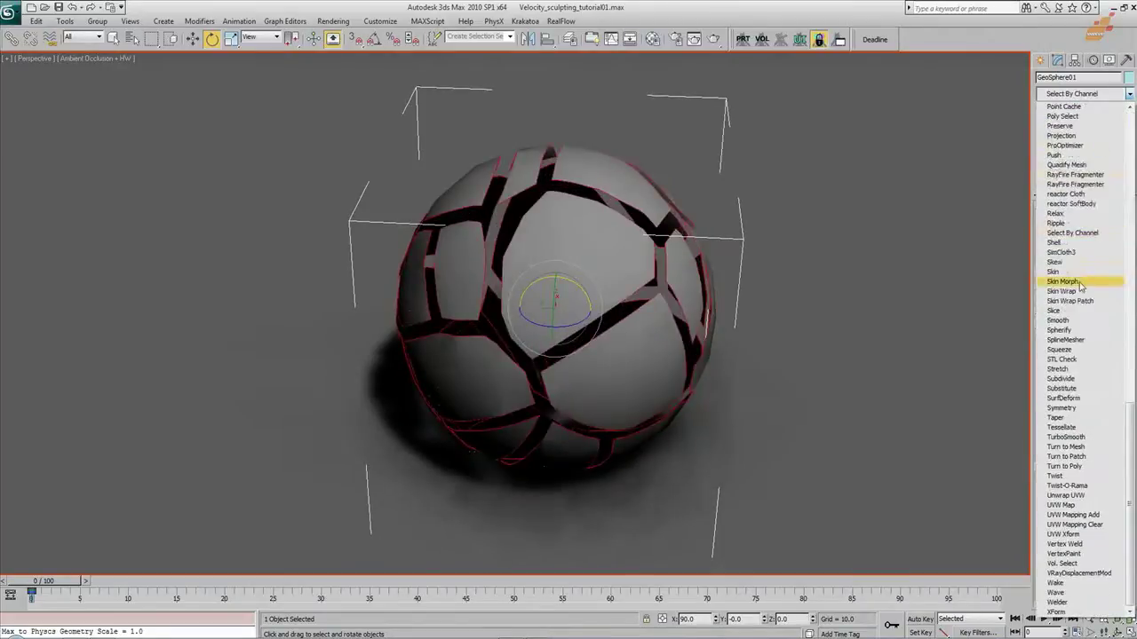
{"action": "left_click", "coordinate": [1055, 243]}
{"action": "middle_click_drag", "start_coordinate": [710, 310], "coordinate": [731, 329], "text": "alt"}
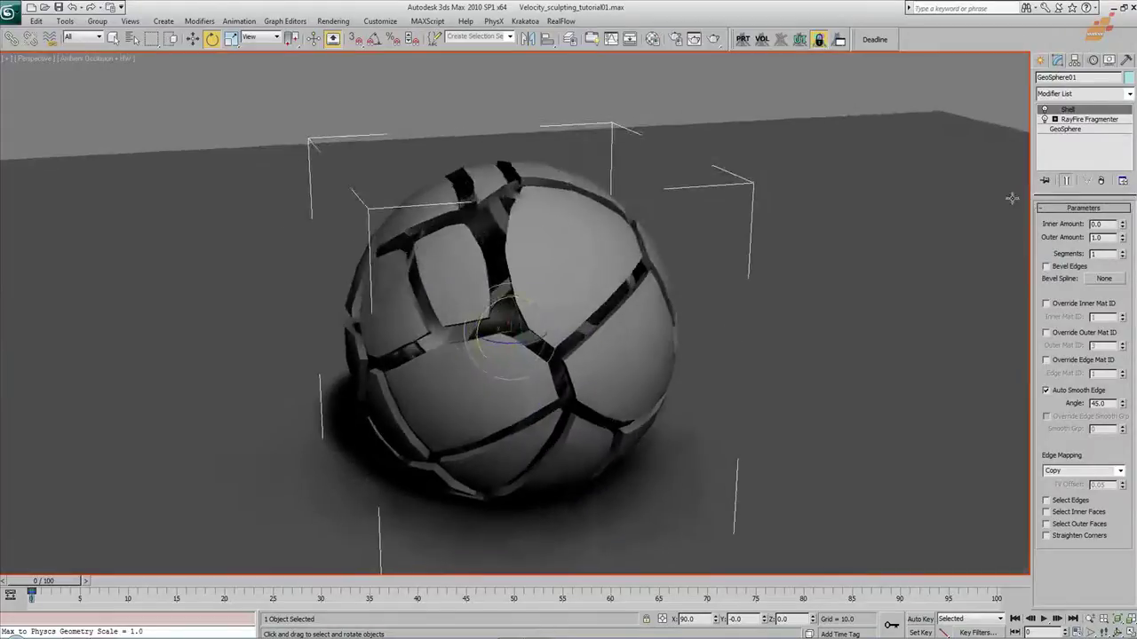
{"action": "left_click", "coordinate": [1089, 119]}
{"action": "left_click_drag", "start_coordinate": [1127, 538], "coordinate": [1126, 529]}
{"action": "middle_click_drag", "start_coordinate": [586, 364], "coordinate": [632, 380], "text": "alt"}
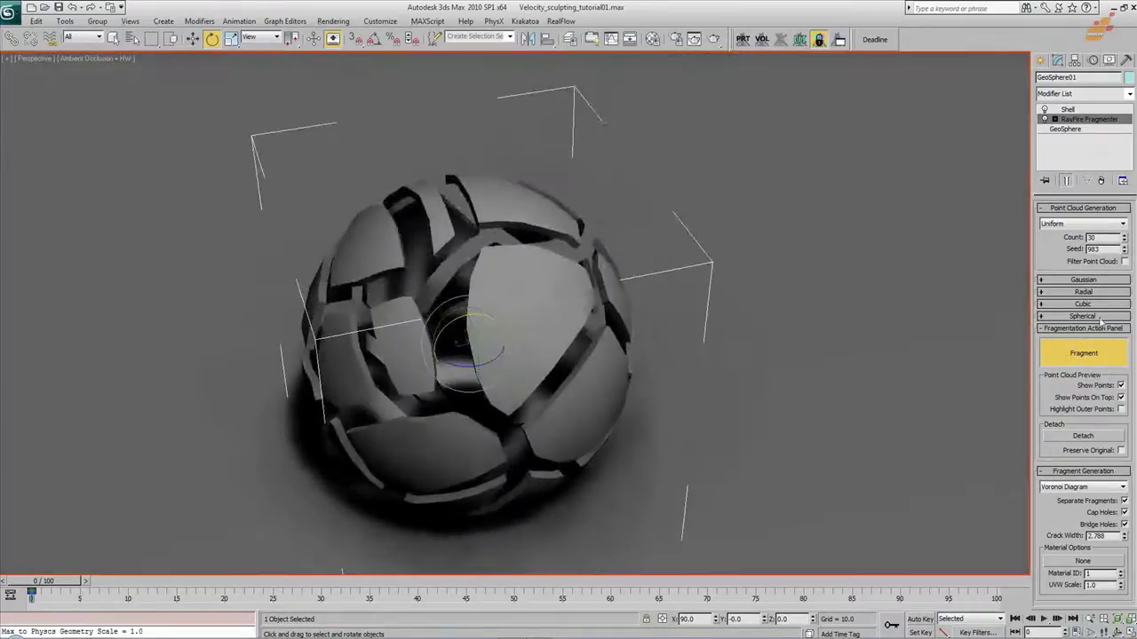
Try the Radial point cloud with 16 rings on the sphere, and return the distribution to Uniform
{"action": "left_click", "coordinate": [1066, 224]}
{"action": "left_click", "coordinate": [1050, 251]}
{"action": "middle_click_drag", "start_coordinate": [622, 320], "coordinate": [677, 309], "text": "alt"}
{"action": "middle_click_drag", "start_coordinate": [621, 321], "coordinate": [604, 343], "text": "alt"}
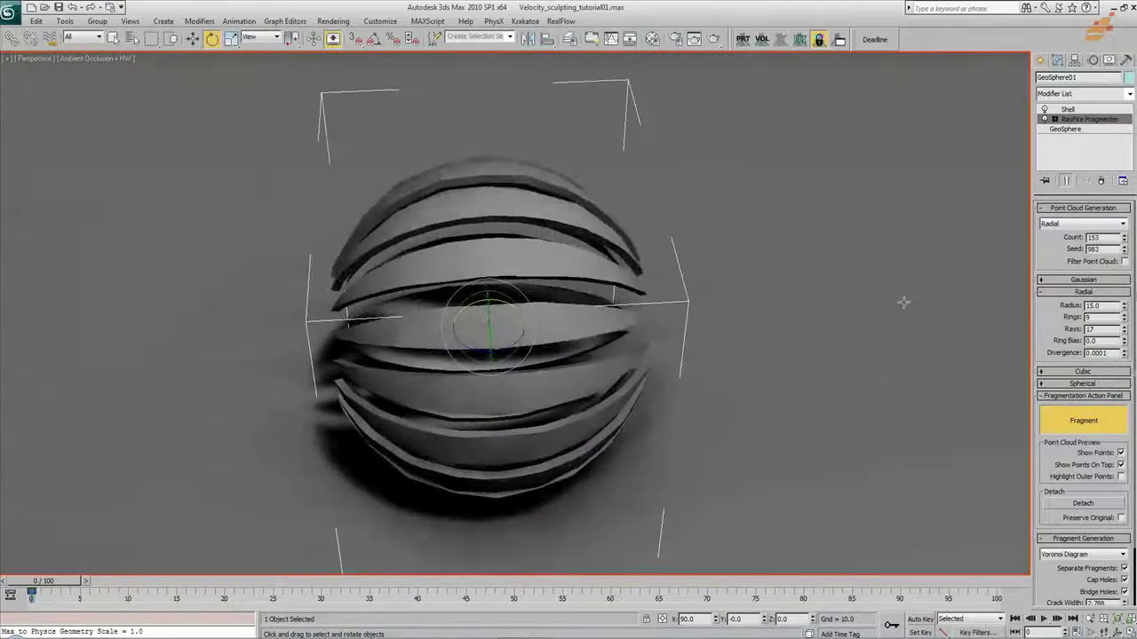
{"action": "left_click_drag", "start_coordinate": [1124, 321], "coordinate": [1123, 266]}
{"action": "middle_click_drag", "start_coordinate": [618, 312], "coordinate": [653, 342], "text": "alt"}
{"action": "left_click", "coordinate": [1060, 226]}
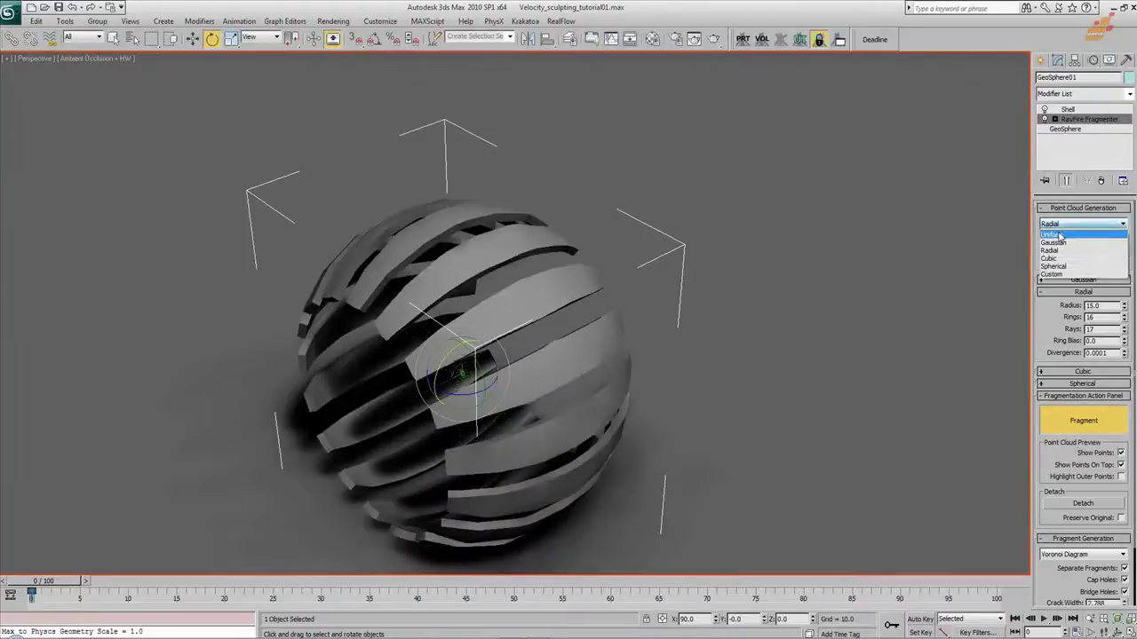
{"action": "left_click", "coordinate": [1057, 234]}
{"action": "mouse_move", "coordinate": [536, 328]}
{"action": "middle_mouse_down", "text": "alt"}
{"action": "mouse_move", "coordinate": [527, 339]}
{"action": "mouse_move", "coordinate": [542, 334]}
{"action": "middle_mouse_up", "text": "alt"}
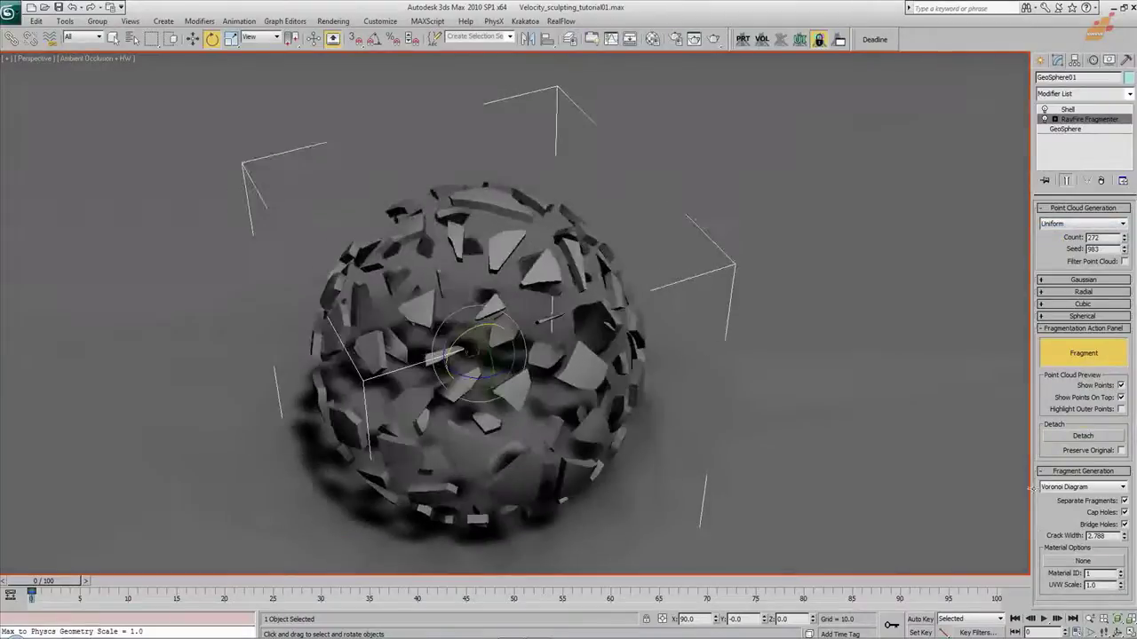
Disable Bridge Holes and reset the fragmenter's crack width to 0.0
{"action": "left_click", "coordinate": [1124, 525]}
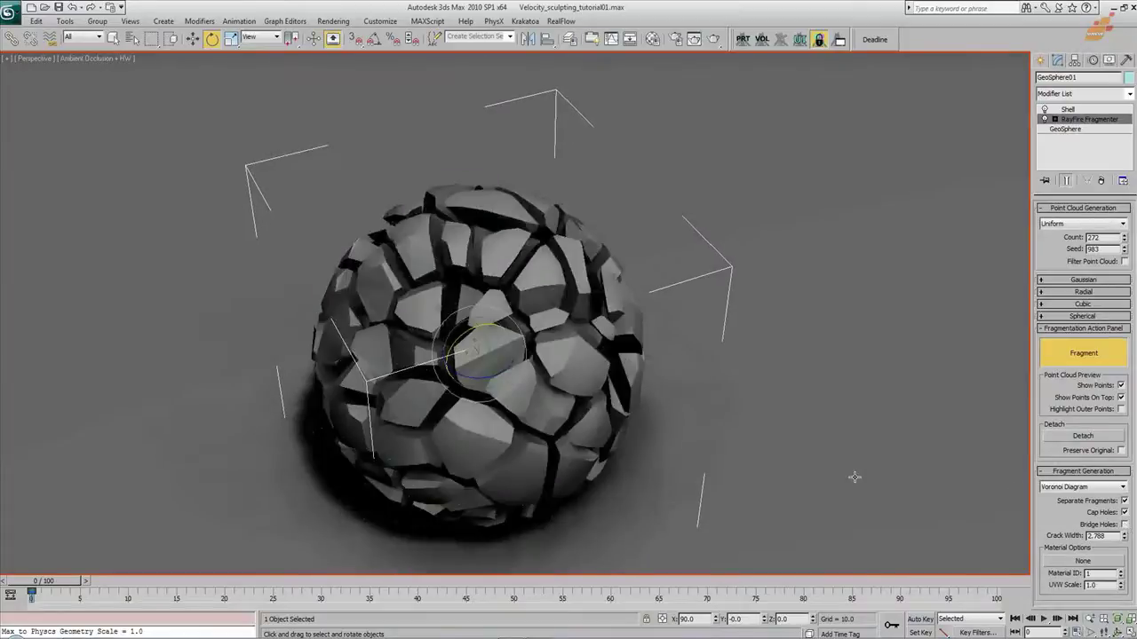
{"action": "right_click", "coordinate": [1124, 536]}
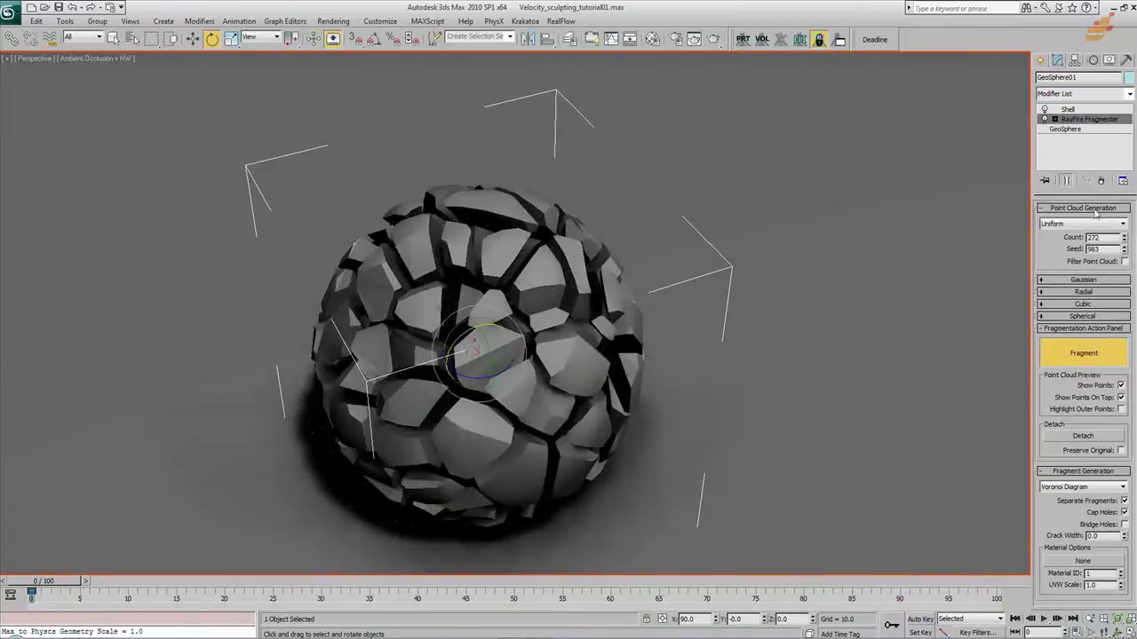
Set the fragmenter's point count to 50 and remove the Shell modifier from the sphere's stack
{"action": "double_click", "coordinate": [1098, 237]}
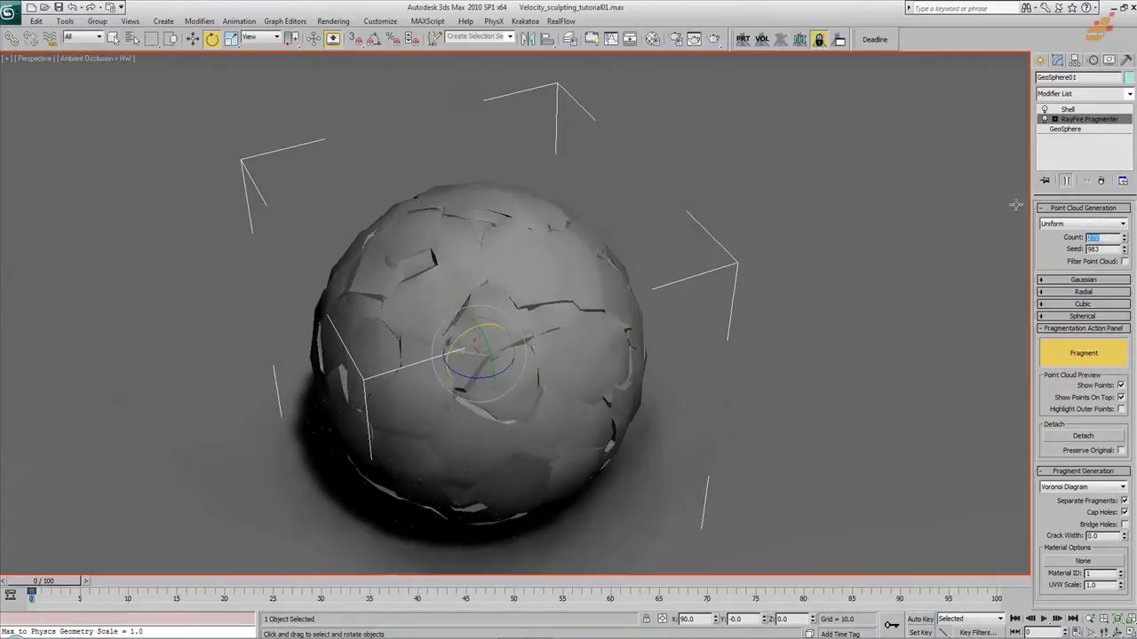
{"action": "type", "text": "50"}
{"action": "key", "text": "Return"}
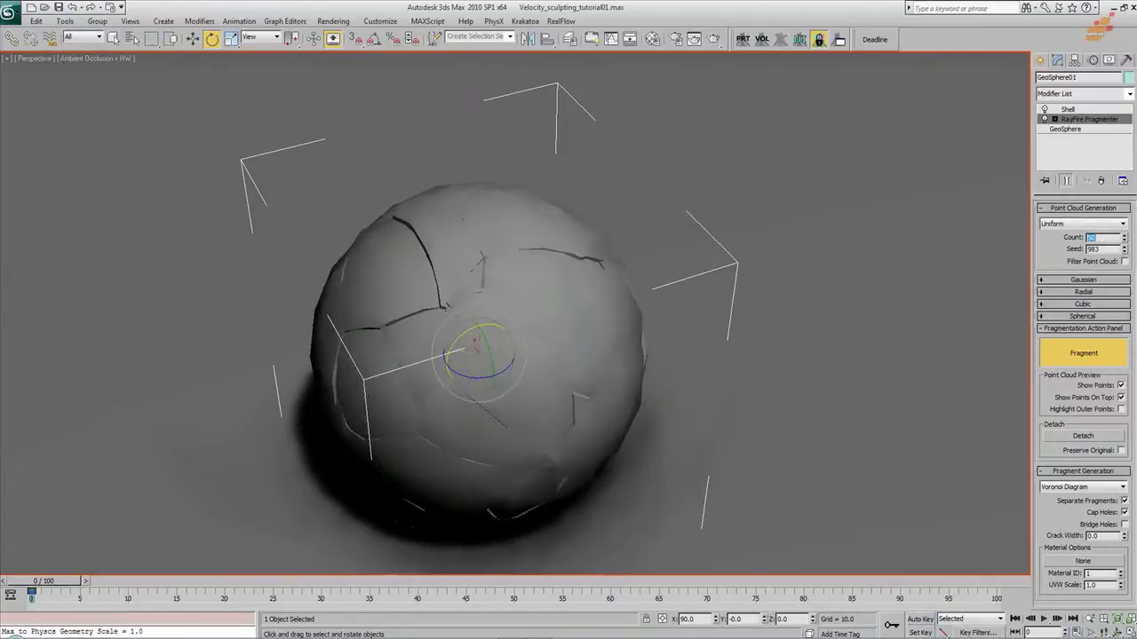
{"action": "left_click", "coordinate": [1069, 110]}
{"action": "left_click", "coordinate": [1101, 181]}
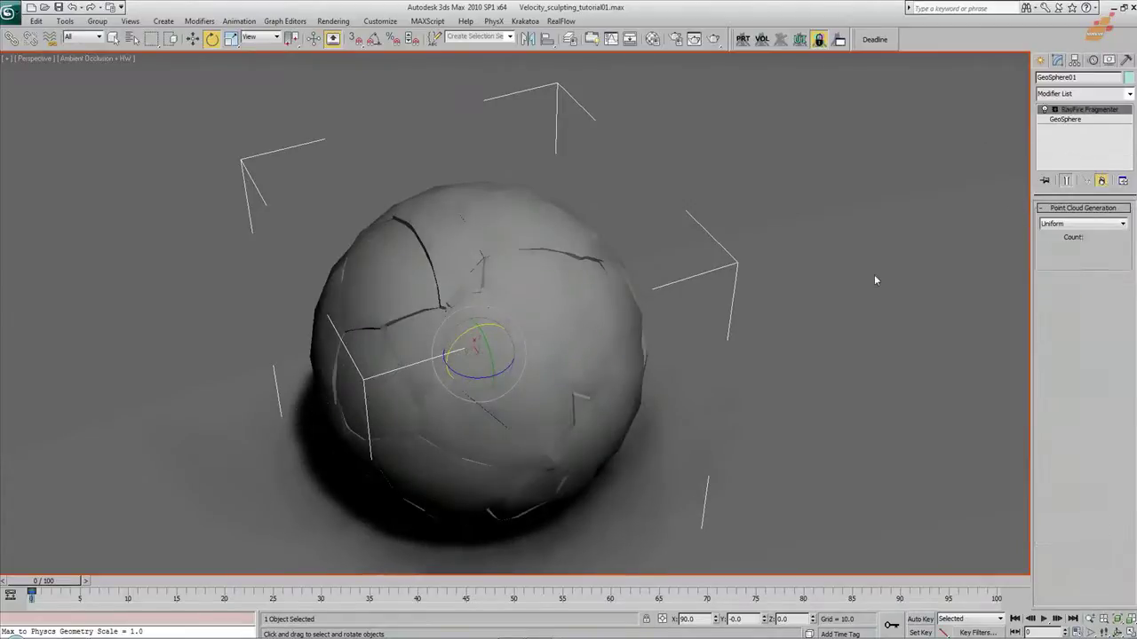
Stack a second RayFire Fragmenter on the sphere, fragment it, and set its point count to 57
{"action": "middle_click_drag", "start_coordinate": [628, 281], "coordinate": [619, 292], "text": "alt"}
{"action": "double_click", "coordinate": [1100, 238]}
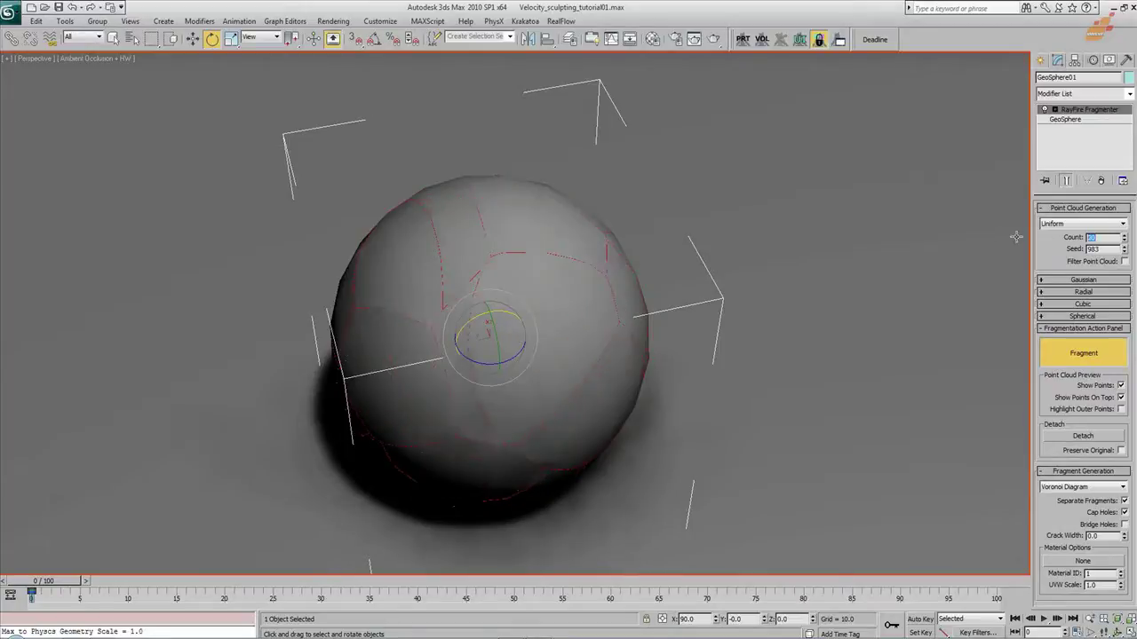
{"action": "left_click", "coordinate": [1092, 94]}
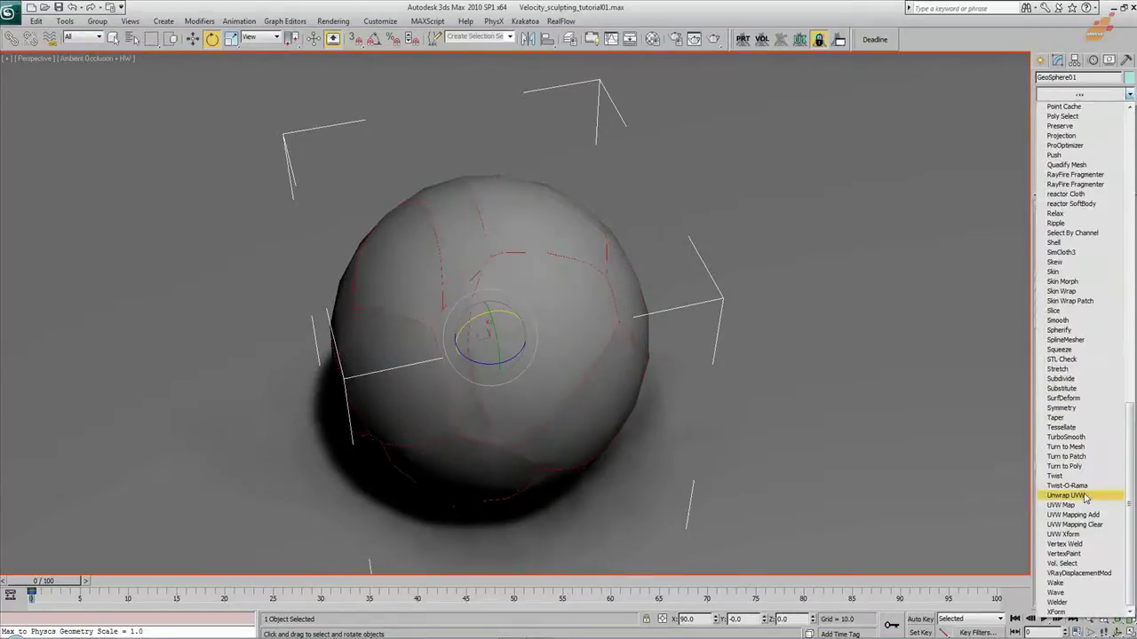
{"action": "left_click", "coordinate": [1099, 185]}
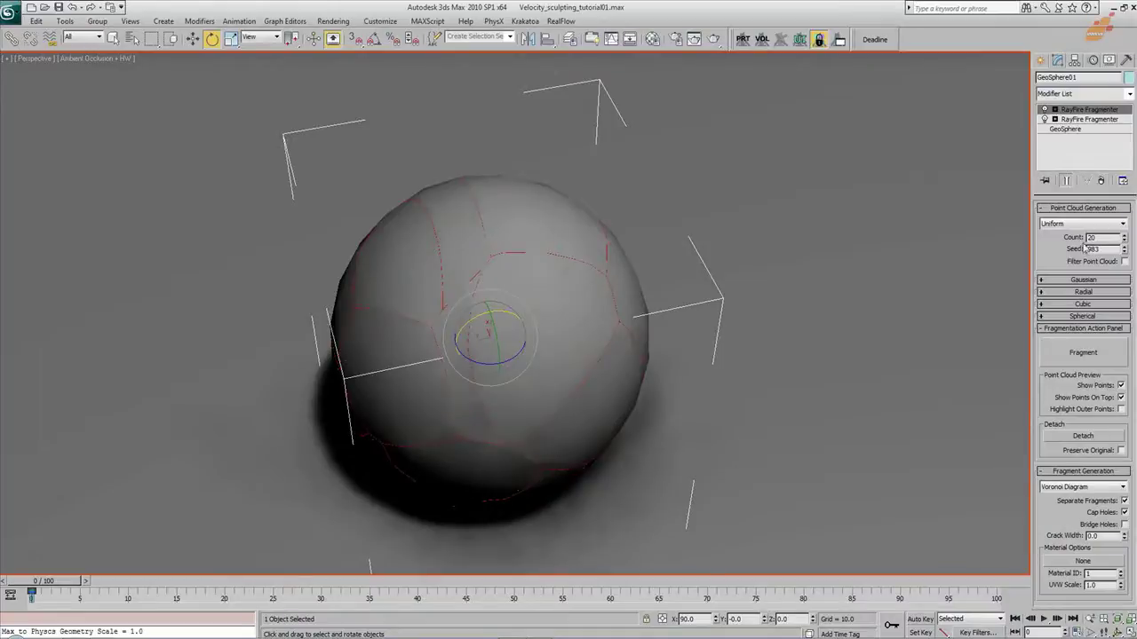
{"action": "left_click", "coordinate": [1091, 355]}
{"action": "left_click_drag", "start_coordinate": [1102, 237], "coordinate": [1109, 124]}
{"action": "middle_click_drag", "start_coordinate": [710, 373], "coordinate": [677, 323], "text": "alt"}
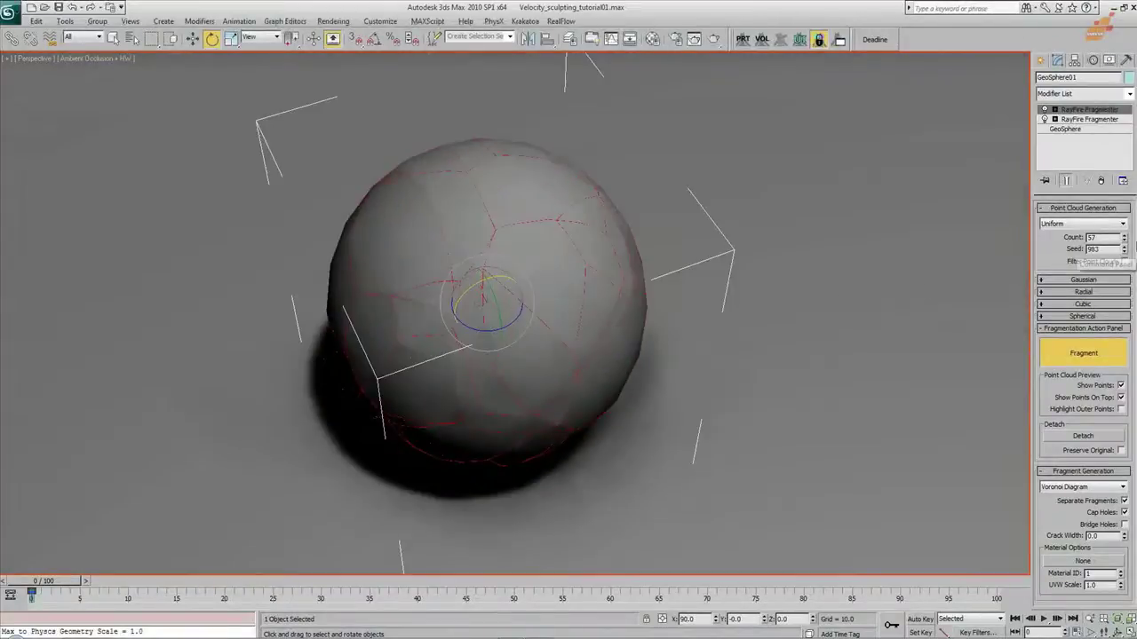
{"action": "mouse_move", "coordinate": [605, 305]}
{"action": "middle_mouse_down", "text": "alt"}
{"action": "mouse_move", "coordinate": [607, 279]}
{"action": "mouse_move", "coordinate": [610, 293]}
{"action": "middle_mouse_up", "text": "alt"}
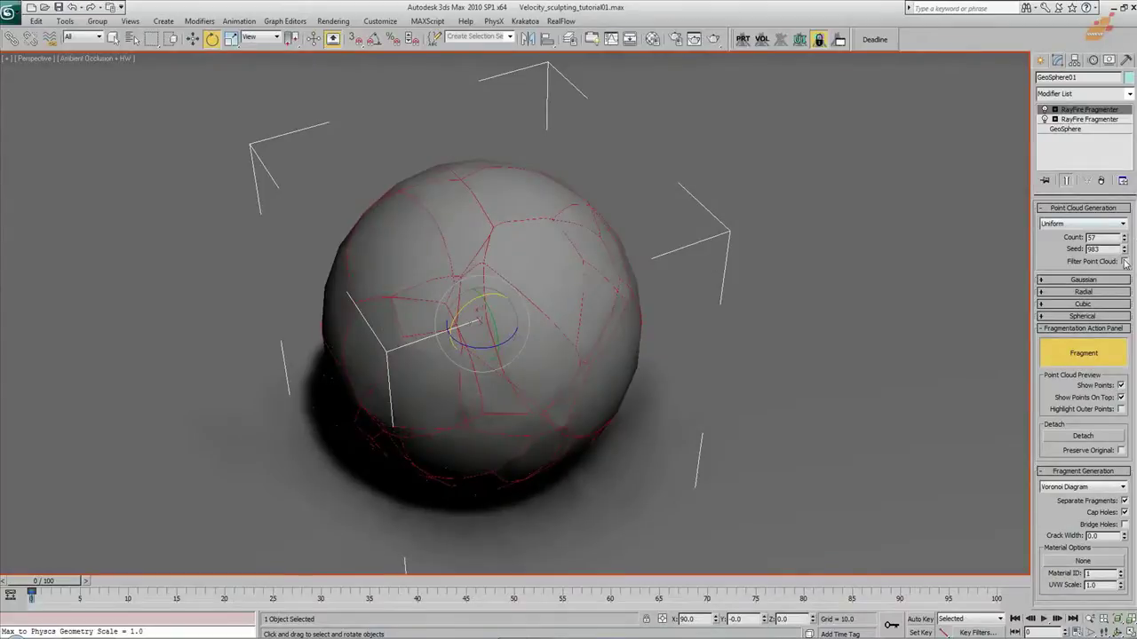
Try Filter Point Cloud on the upper RayFire Fragmenter and switch it back off
{"action": "middle_click_drag", "start_coordinate": [616, 312], "coordinate": [640, 176], "text": "alt"}
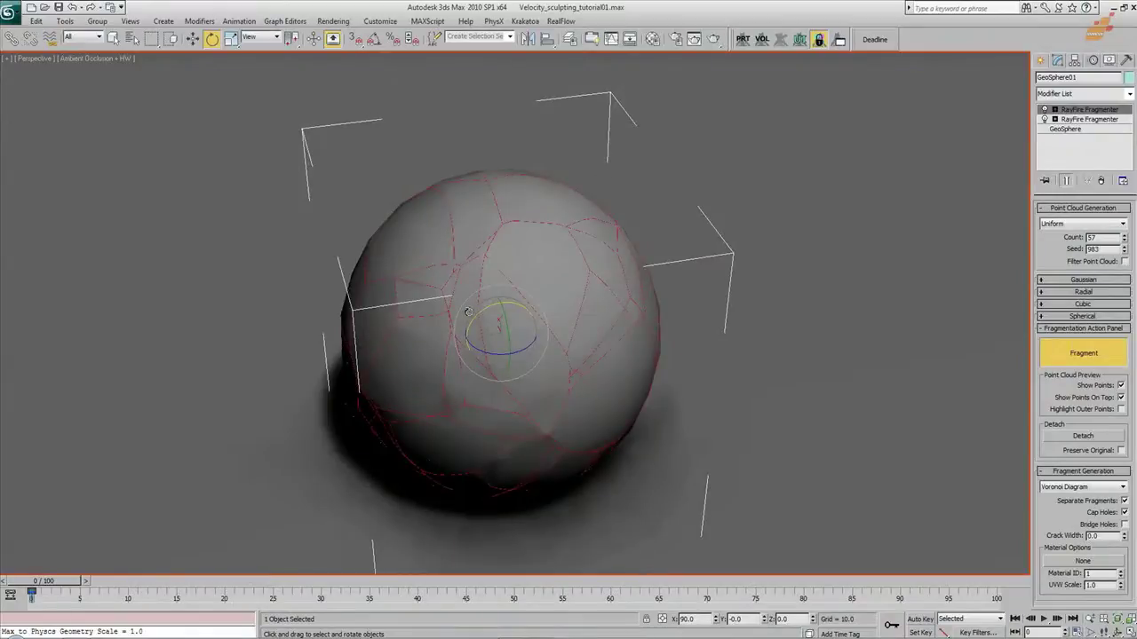
{"action": "left_click", "coordinate": [1124, 261]}
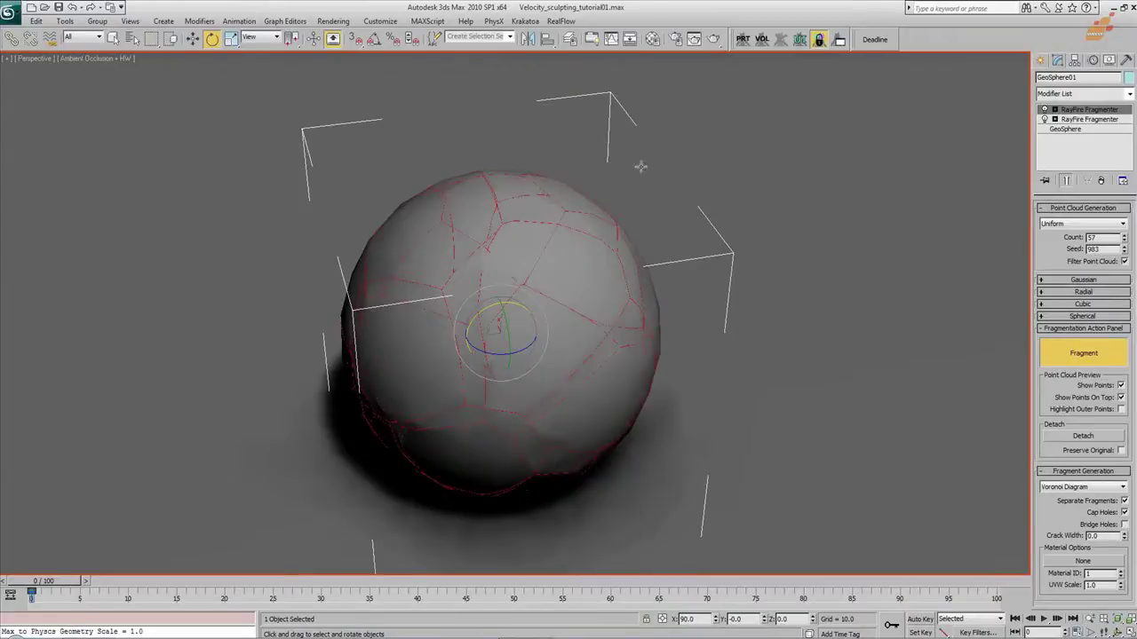
{"action": "left_click", "coordinate": [1125, 262]}
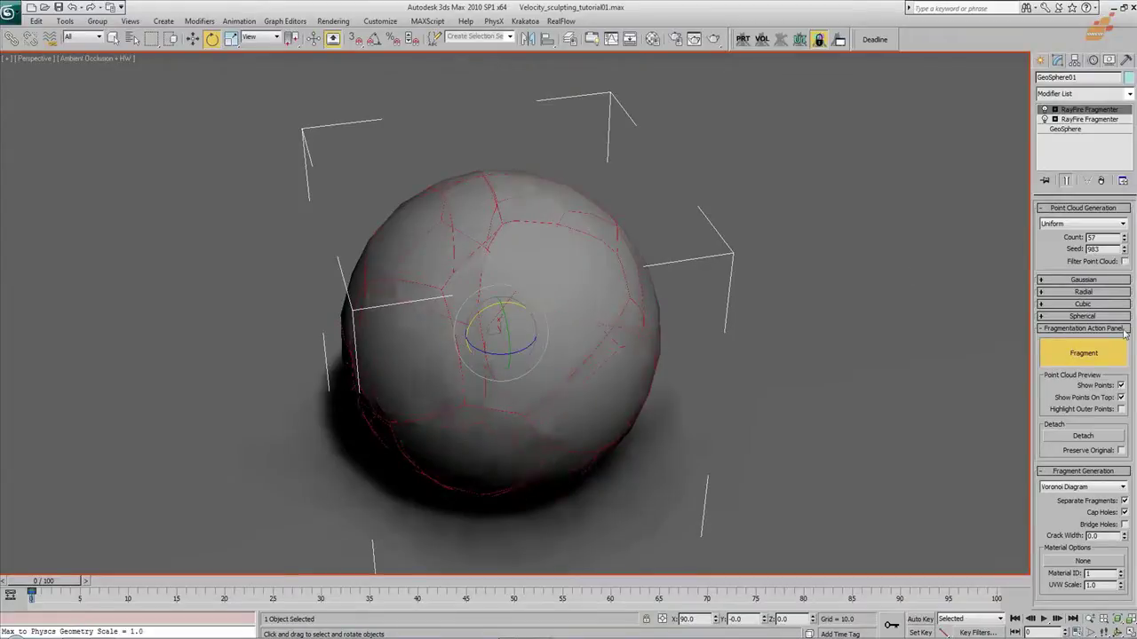
Enable Highlight Outer Points and Filter Point Cloud on the upper RayFire Fragmenter
{"action": "left_click", "coordinate": [1122, 410]}
{"action": "scroll", "coordinate": [670, 240], "scroll_direction": "up", "scroll_amount": 3}
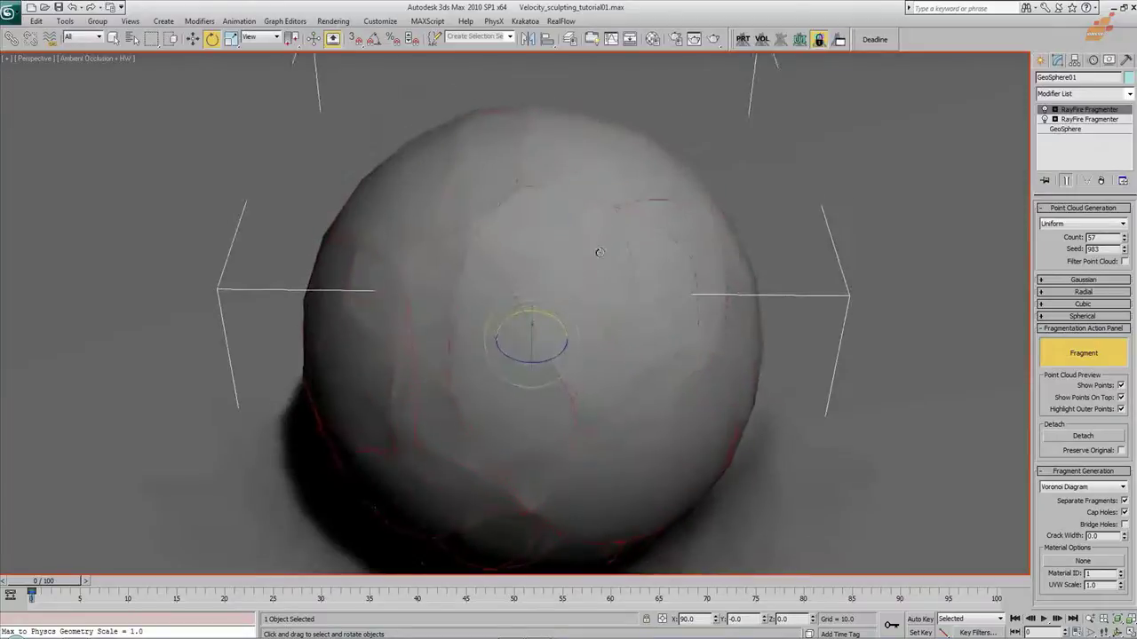
{"action": "scroll", "coordinate": [603, 231], "scroll_direction": "down", "scroll_amount": 3}
{"action": "middle_click_drag", "start_coordinate": [599, 259], "coordinate": [606, 329], "text": "alt"}
{"action": "middle_click_drag", "start_coordinate": [630, 186], "coordinate": [605, 223], "text": "alt"}
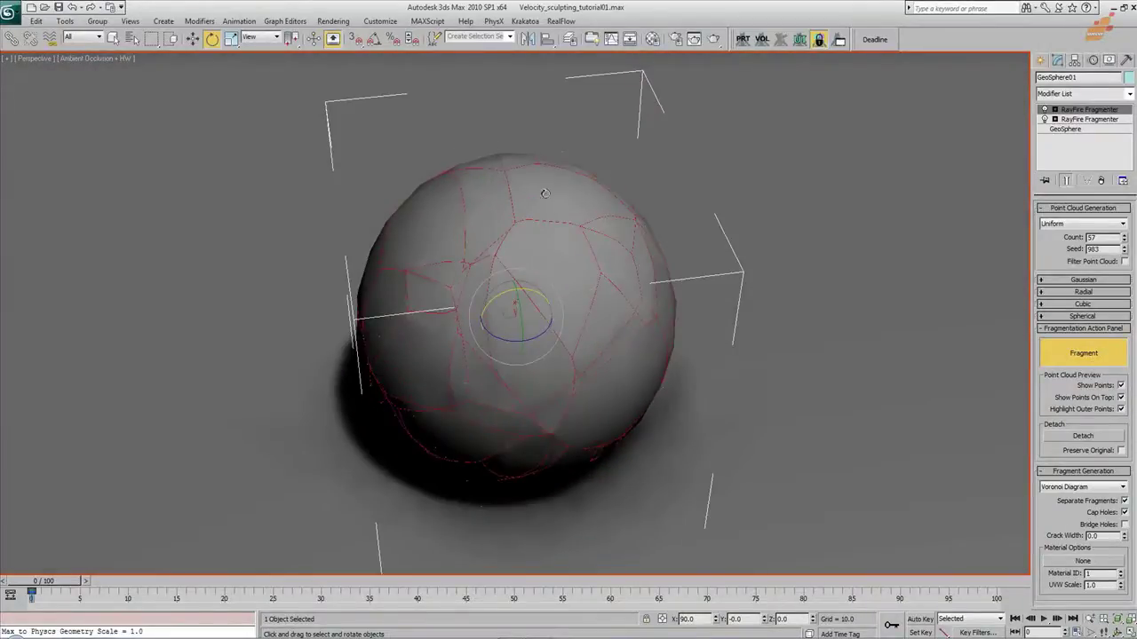
{"action": "middle_click_drag", "start_coordinate": [545, 193], "coordinate": [426, 152], "text": "alt"}
{"action": "left_click", "coordinate": [1123, 261]}
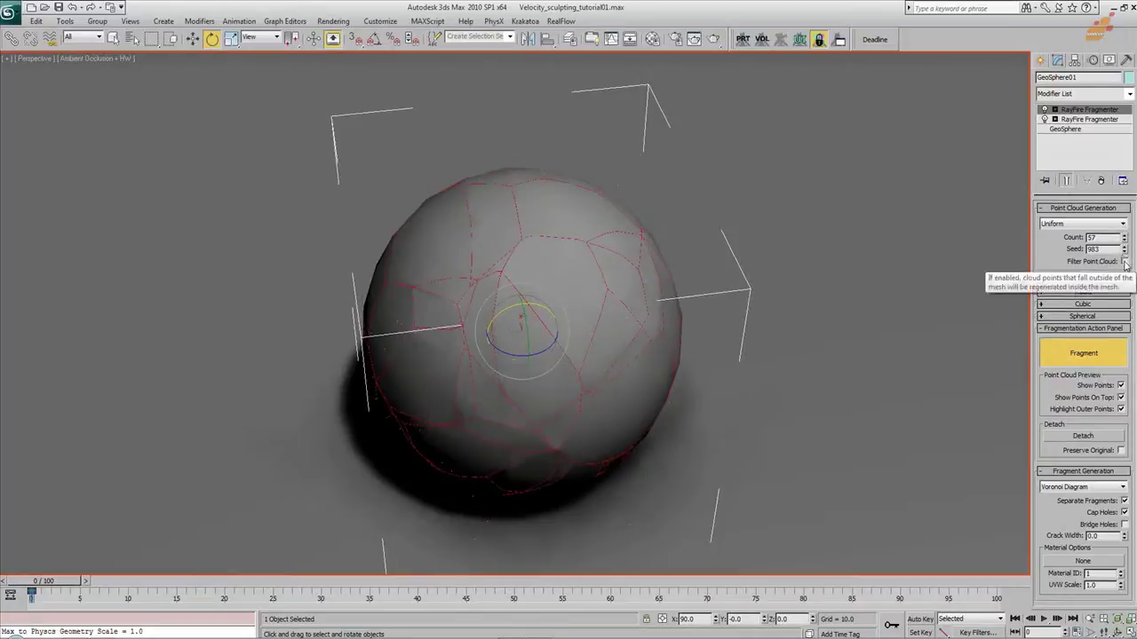
{"action": "middle_click_drag", "start_coordinate": [645, 263], "coordinate": [503, 302], "text": "alt"}
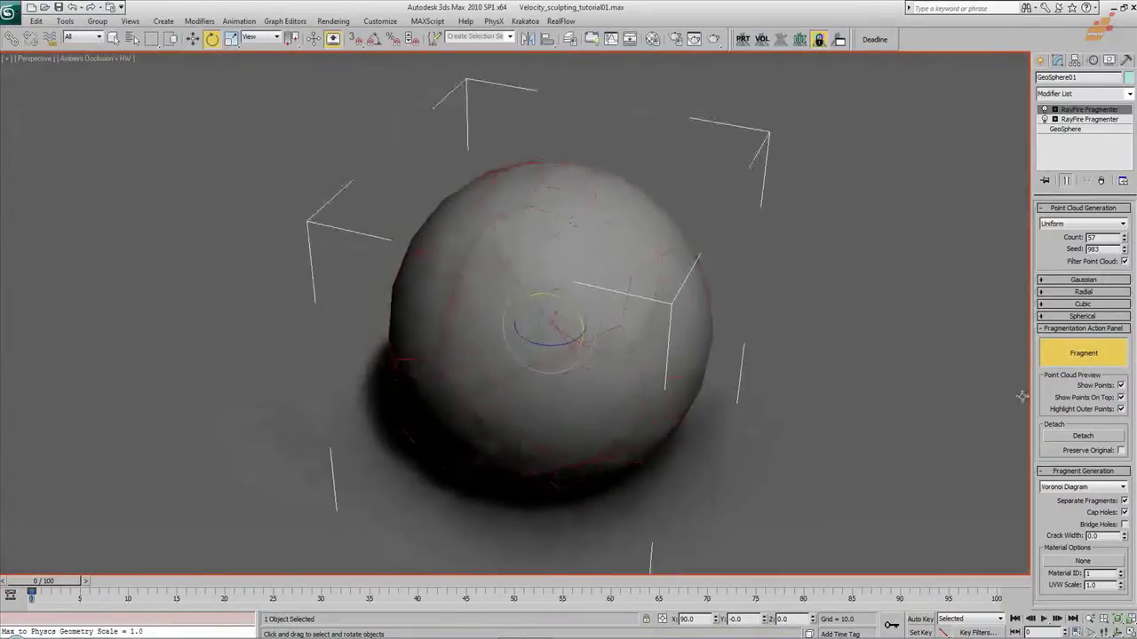
Remove the upper RayFire Fragmenter and set the remaining fragmenter's point count to 50
{"action": "left_click", "coordinate": [1101, 180]}
{"action": "double_click", "coordinate": [1097, 237]}
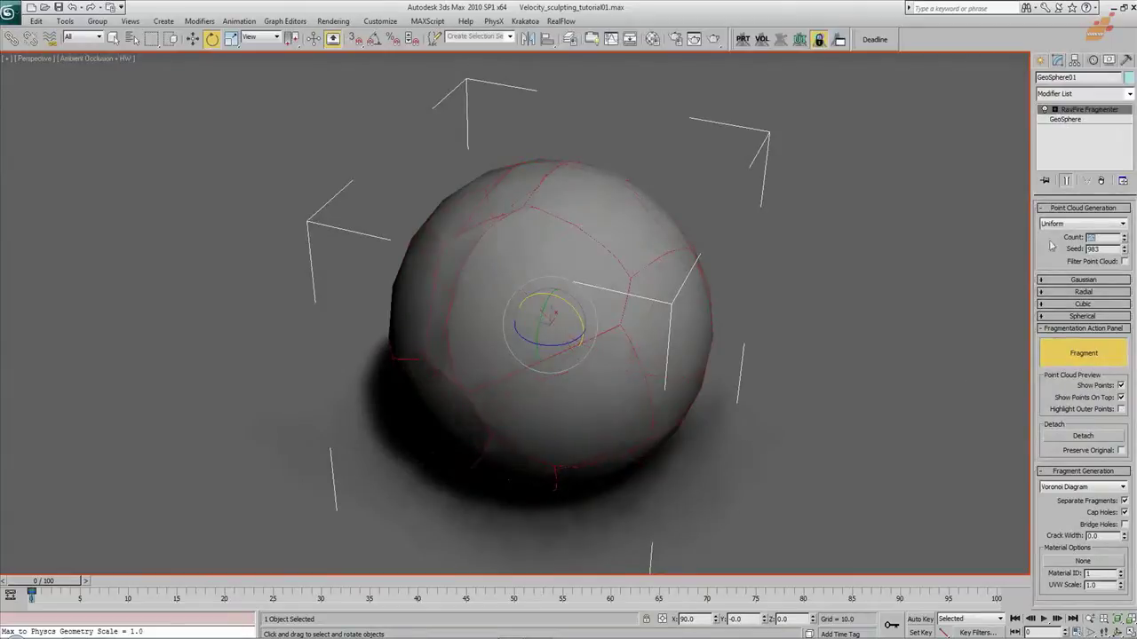
{"action": "type", "text": "50"}
{"action": "key", "text": "Return"}
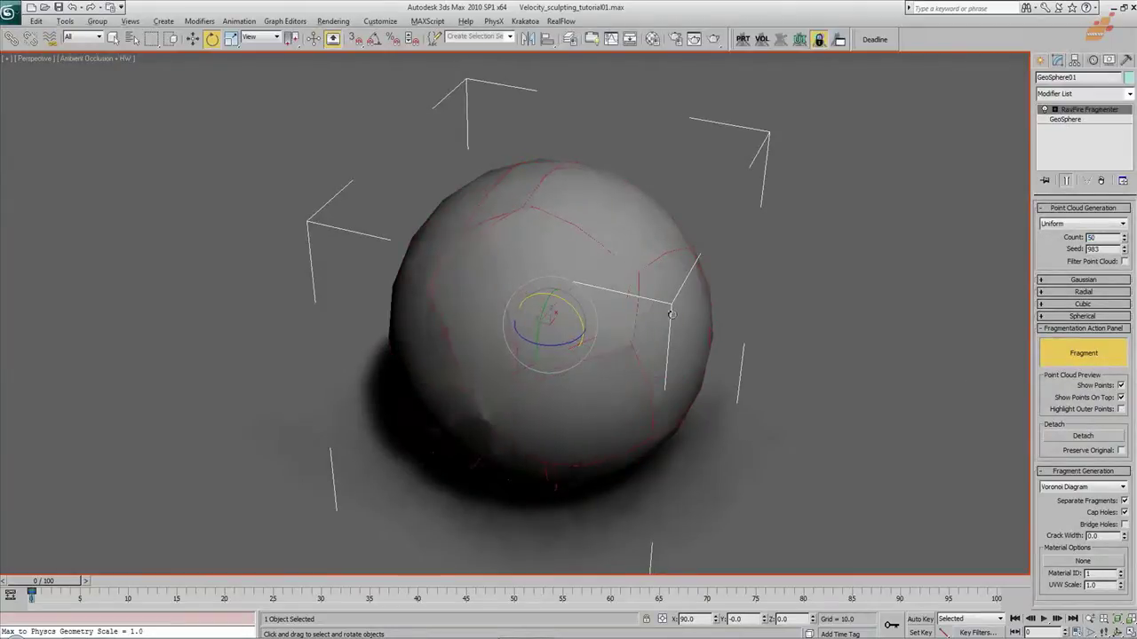
{"action": "middle_click_drag", "start_coordinate": [675, 317], "coordinate": [720, 311], "text": "alt"}
Enable Filter Point Cloud on the fragmenter and vary the seed, settling on 944
{"action": "left_click", "coordinate": [1125, 261]}
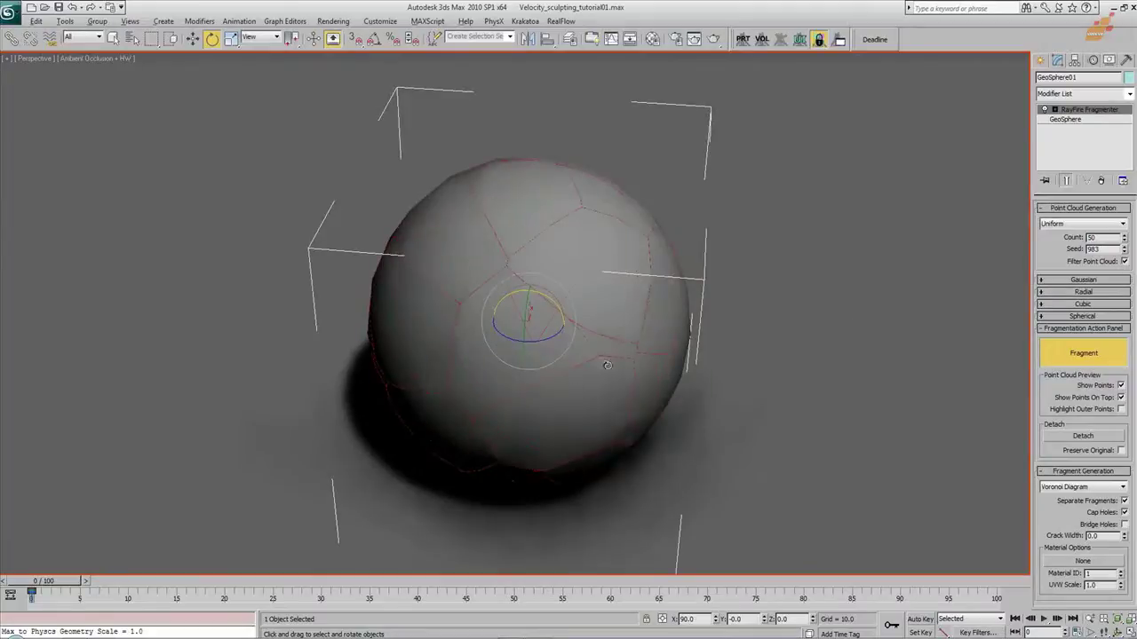
{"action": "middle_click_drag", "start_coordinate": [596, 355], "coordinate": [635, 349], "text": "alt"}
{"action": "left_click_drag", "start_coordinate": [1124, 251], "coordinate": [1124, 237]}
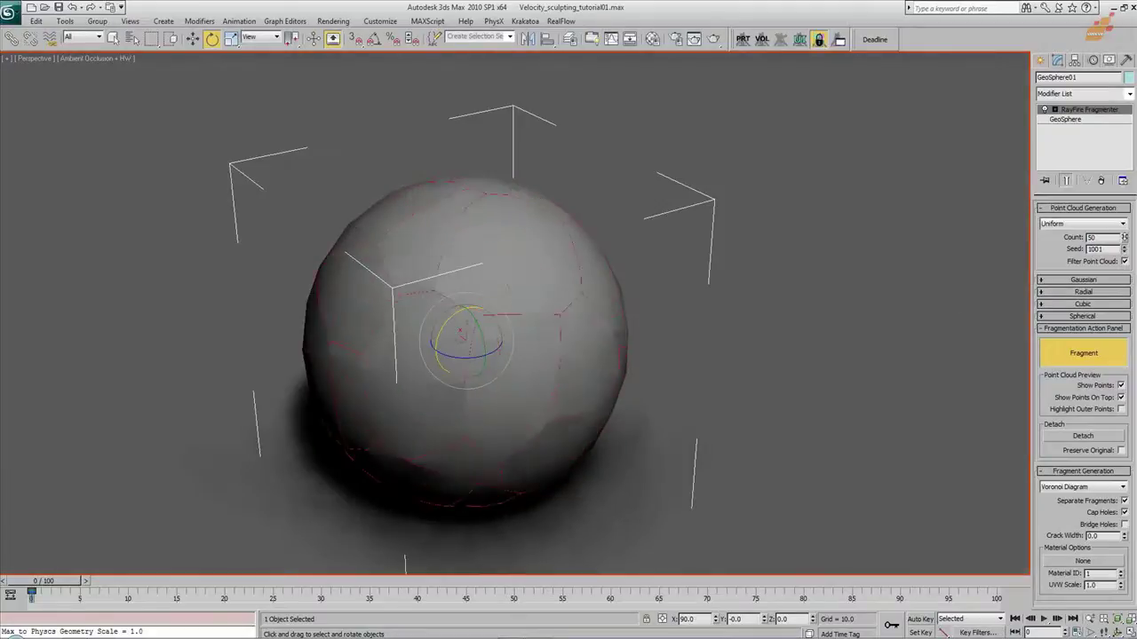
{"action": "middle_click_drag", "start_coordinate": [583, 341], "coordinate": [613, 295], "text": "alt"}
{"action": "left_click_drag", "start_coordinate": [1124, 251], "coordinate": [1125, 246]}
{"action": "middle_click_drag", "start_coordinate": [571, 338], "coordinate": [631, 358], "text": "alt"}
{"action": "left_click_drag", "start_coordinate": [1124, 251], "coordinate": [1130, 298]}
{"action": "middle_click_drag", "start_coordinate": [622, 378], "coordinate": [640, 330], "text": "alt"}
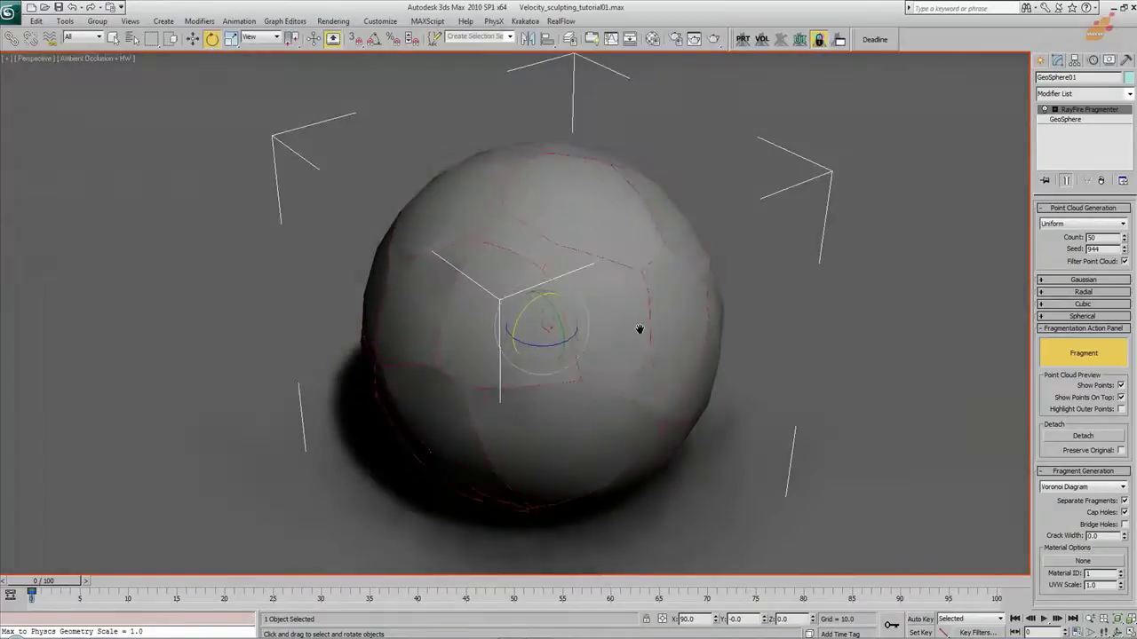
Enable Preserve Original and detach the sphere's fragments as separate objects
{"action": "left_click", "coordinate": [1121, 450]}
{"action": "left_click", "coordinate": [1044, 110]}
{"action": "left_click", "coordinate": [1045, 110]}
{"action": "left_click", "coordinate": [1096, 437]}
Look through the detached GeoSphere01 fragments in the object selection list and leave it without changing the selection
{"action": "key", "text": "h"}
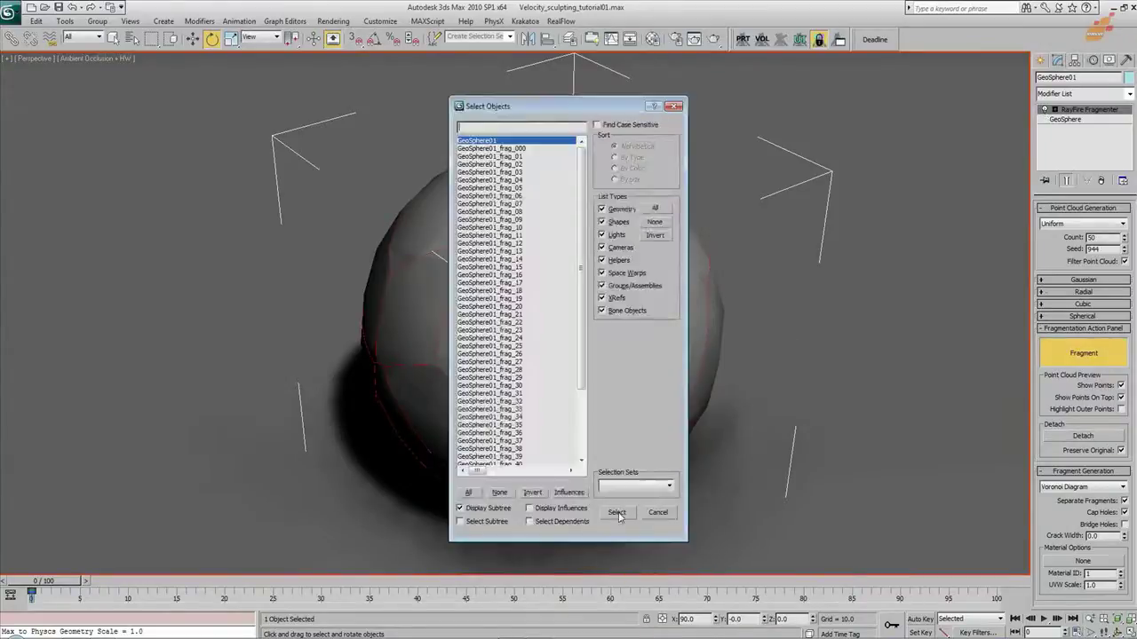
{"action": "left_click", "coordinate": [520, 149]}
{"action": "left_click_drag", "start_coordinate": [584, 200], "coordinate": [594, 323]}
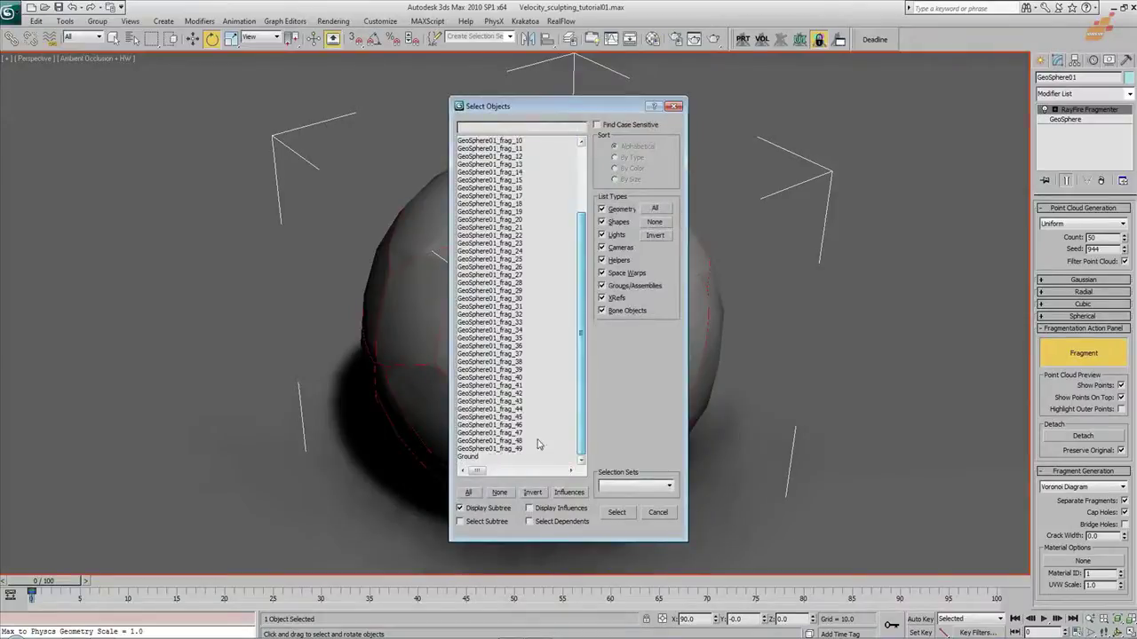
{"action": "left_click", "coordinate": [520, 453], "text": "shift"}
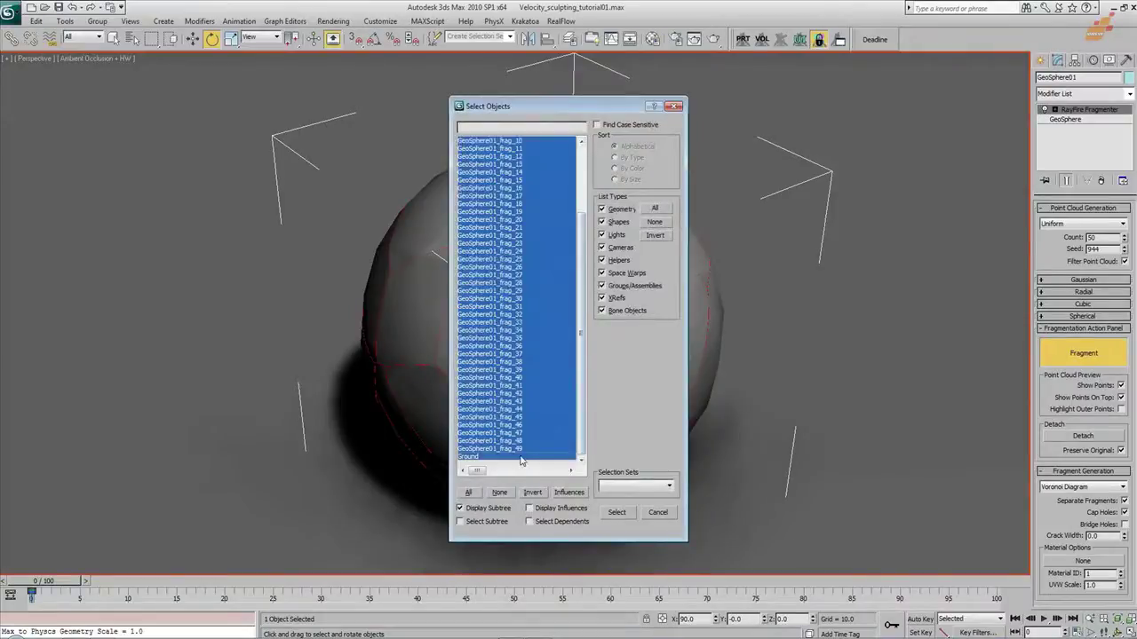
{"action": "left_click", "coordinate": [657, 513]}
Store the original geosphere in a named selection set called Geo_original and hide it
{"action": "right_click", "coordinate": [643, 334]}
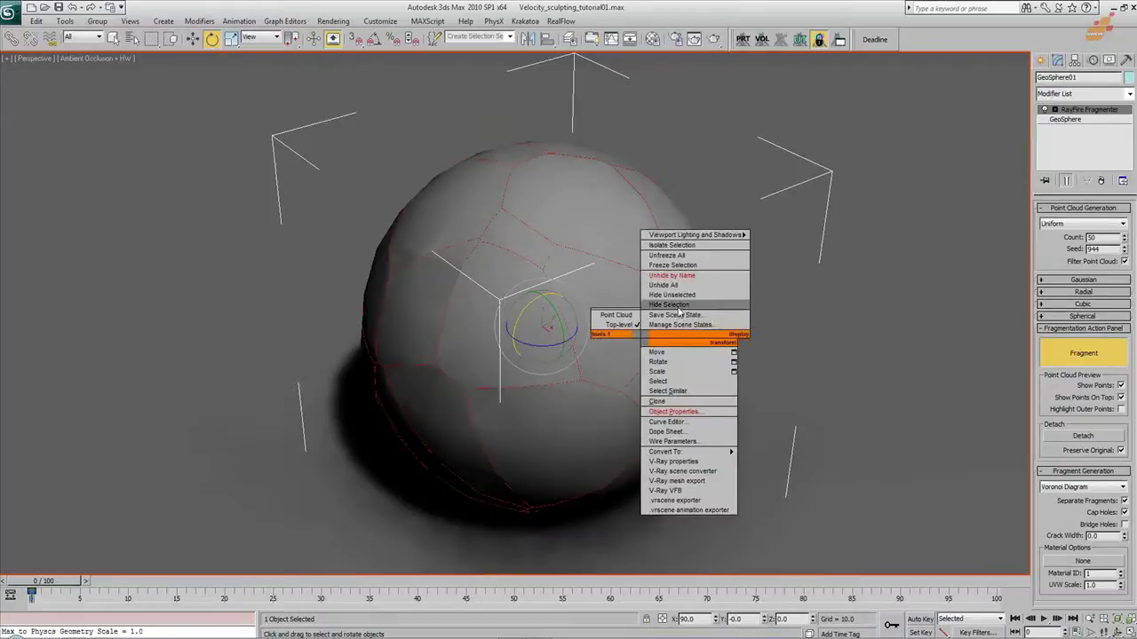
{"action": "left_click", "coordinate": [480, 36]}
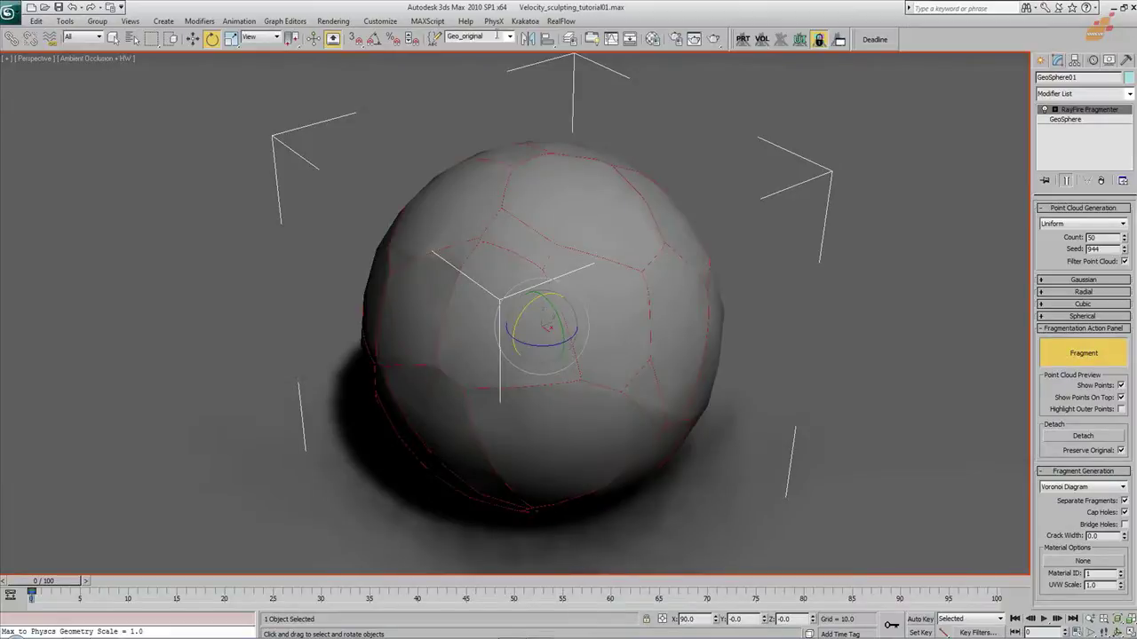
{"action": "right_click", "coordinate": [552, 470]}
{"action": "left_click", "coordinate": [590, 465]}
Select the fragment GeoSphere01_frag_17 and isolate it to view its shape
{"action": "left_click", "coordinate": [585, 339]}
{"action": "left_click", "coordinate": [619, 347]}
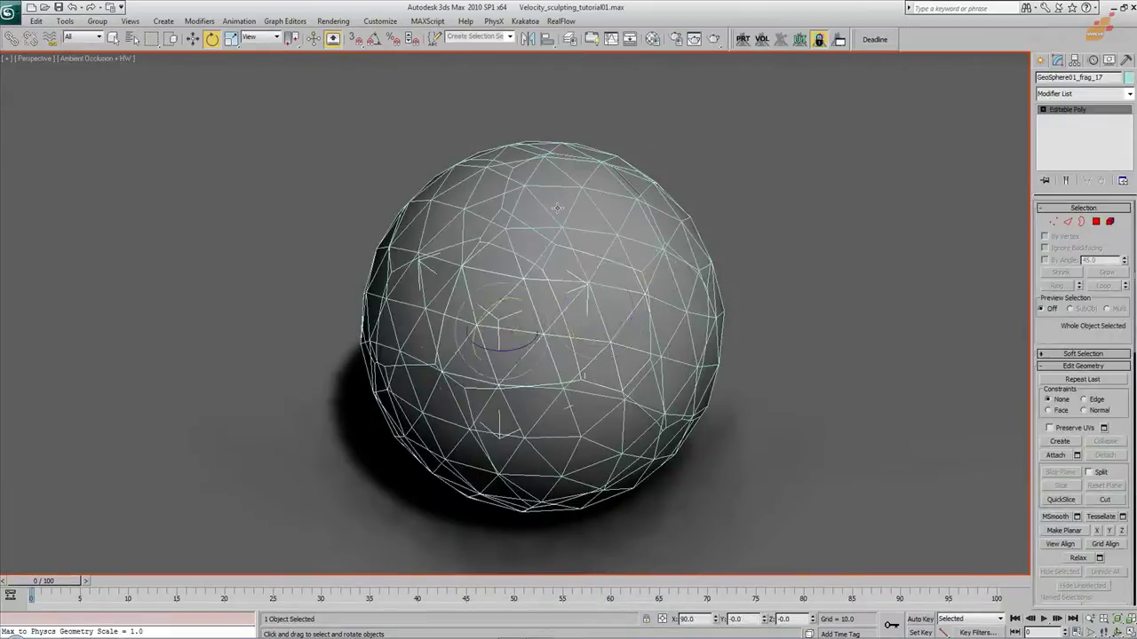
{"action": "key", "text": "alt+q"}
{"action": "middle_click_drag", "start_coordinate": [585, 305], "coordinate": [666, 376], "text": "alt"}
Check the material IDs of an outer surface polygon and an inner crack polygon on the isolated fragment
{"action": "left_click", "coordinate": [1095, 222]}
{"action": "scroll", "coordinate": [1121, 522], "scroll_direction": "down", "scroll_amount": 3}
{"action": "left_click_drag", "start_coordinate": [1118, 551], "coordinate": [1125, 356]}
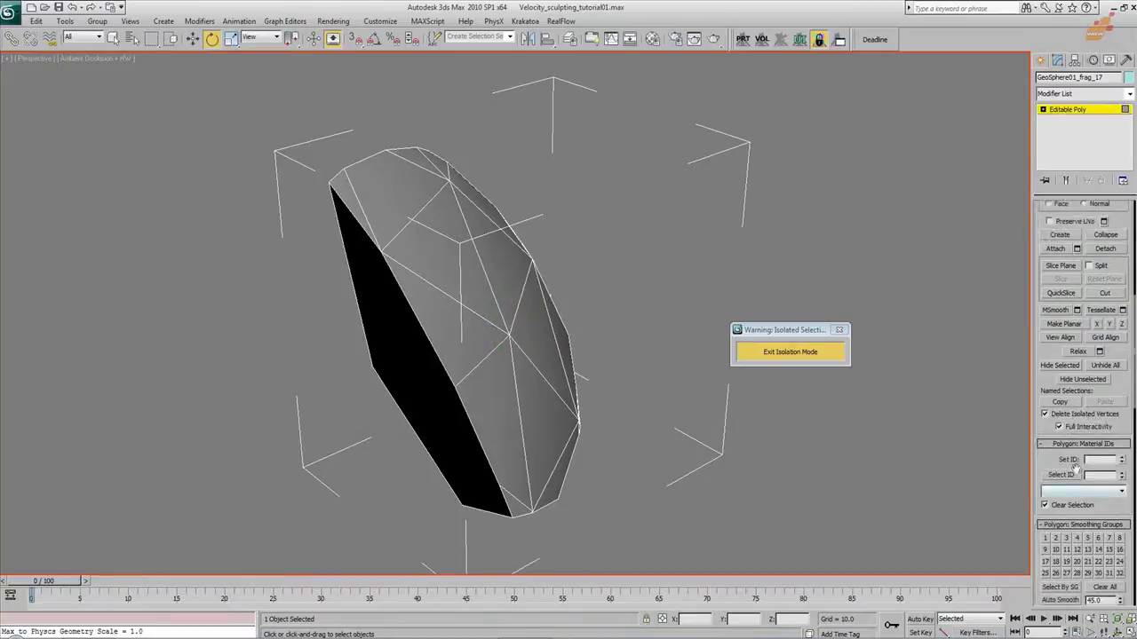
{"action": "scroll", "coordinate": [1112, 258], "scroll_direction": "up", "scroll_amount": 5}
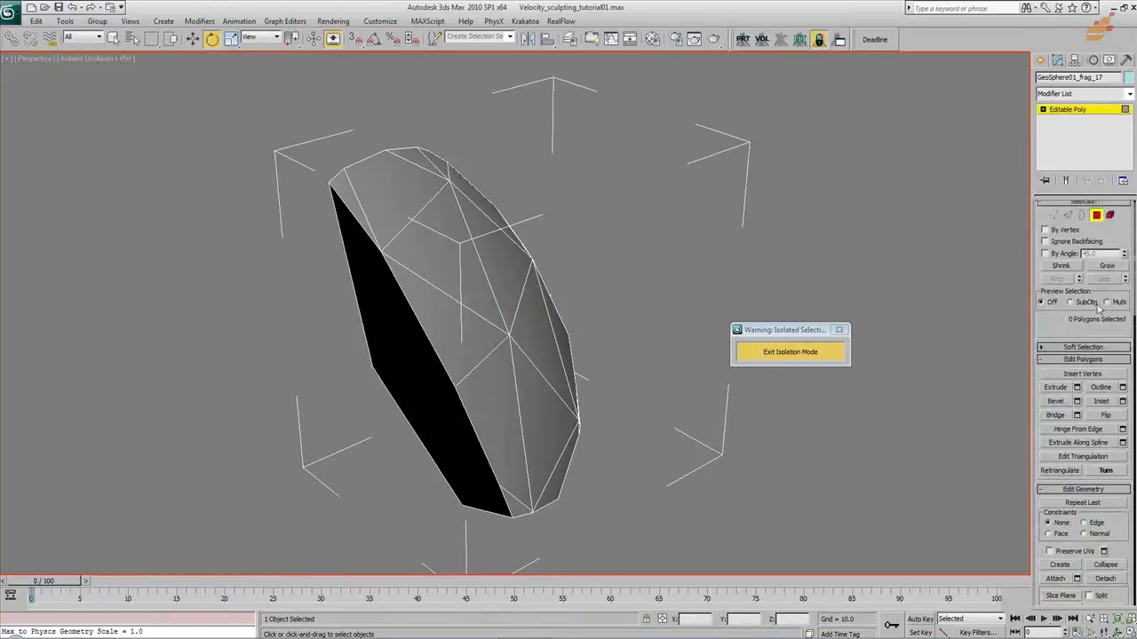
{"action": "left_click", "coordinate": [541, 309]}
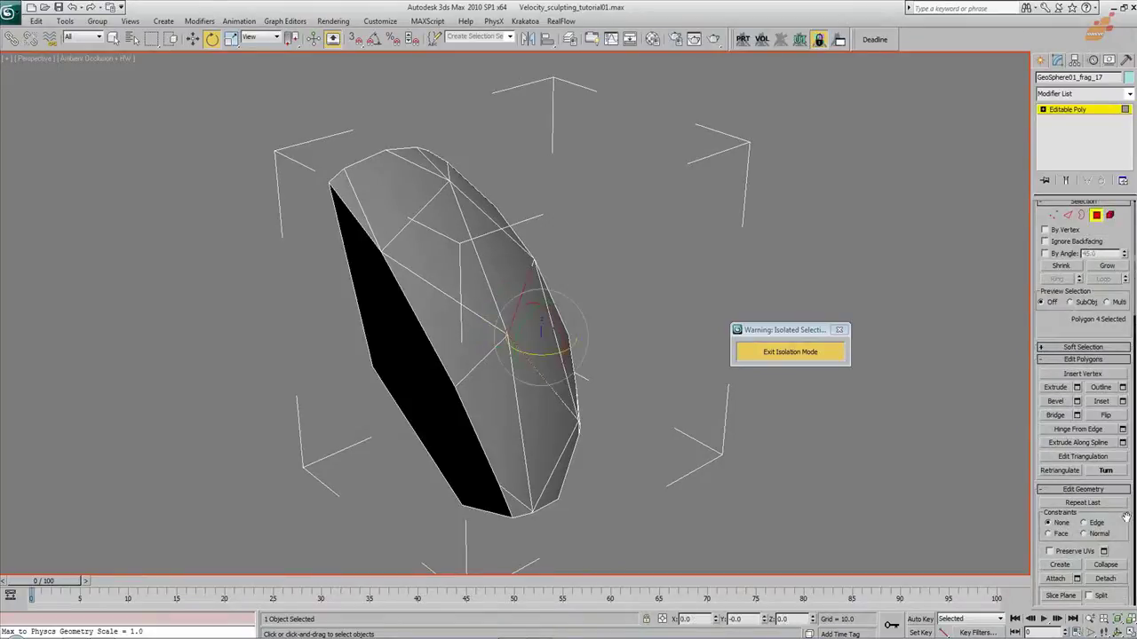
{"action": "scroll", "coordinate": [1124, 536], "scroll_direction": "down", "scroll_amount": 1}
{"action": "scroll", "coordinate": [1125, 537], "scroll_direction": "down", "scroll_amount": 10}
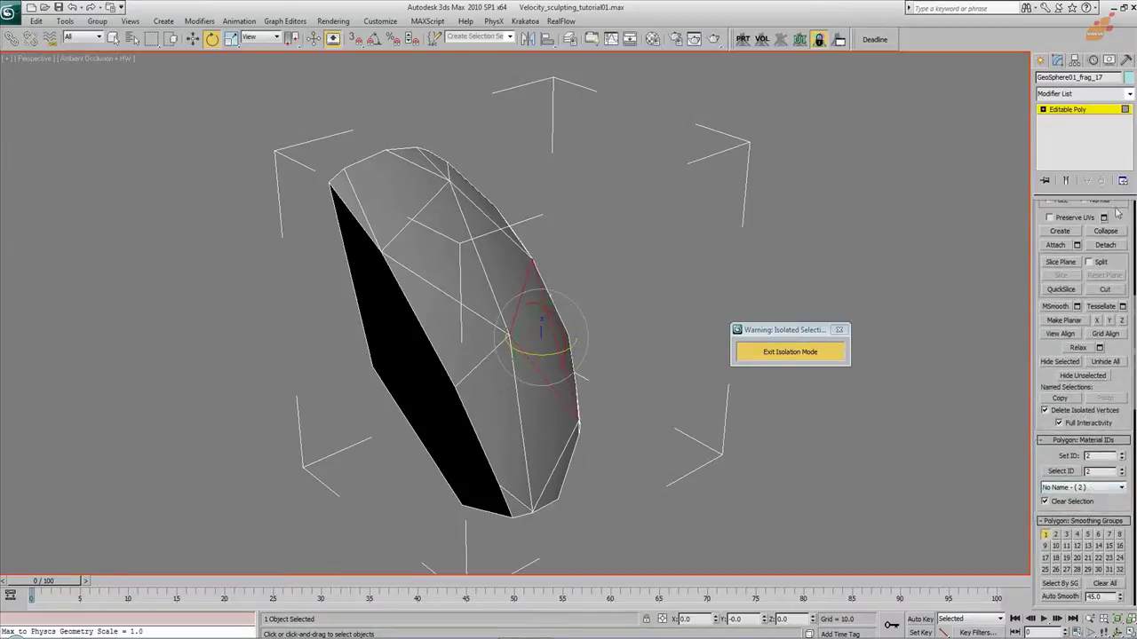
{"action": "left_click", "coordinate": [409, 355]}
{"action": "middle_click_drag", "start_coordinate": [573, 362], "coordinate": [477, 402], "text": "alt"}
{"action": "left_click", "coordinate": [1081, 109]}
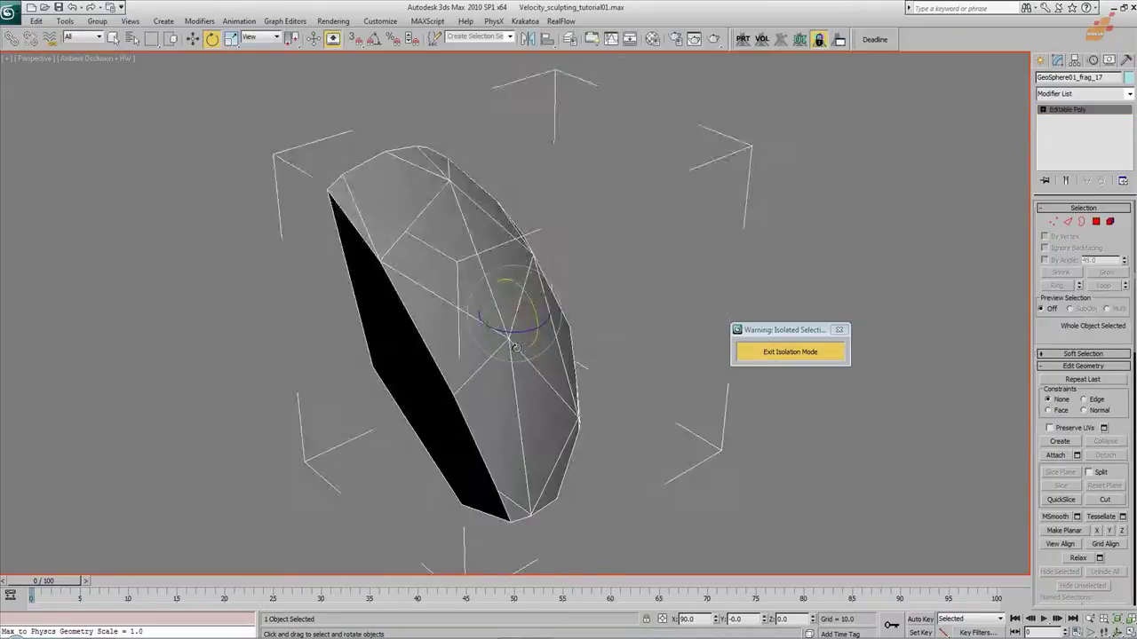
Examine the sub-materials of the Rock Multi/Sub-Object material in the Material Editor
{"action": "middle_click_drag", "start_coordinate": [516, 346], "coordinate": [524, 353]}
{"action": "middle_click_drag", "start_coordinate": [466, 304], "coordinate": [568, 187], "text": "alt"}
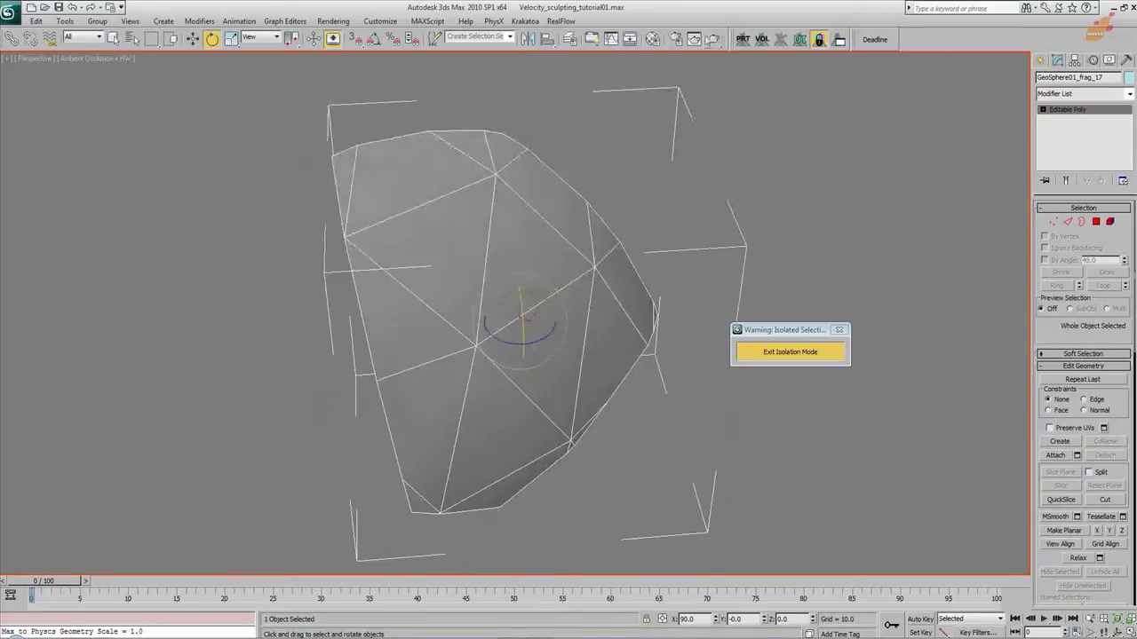
{"action": "left_click", "coordinate": [654, 40]}
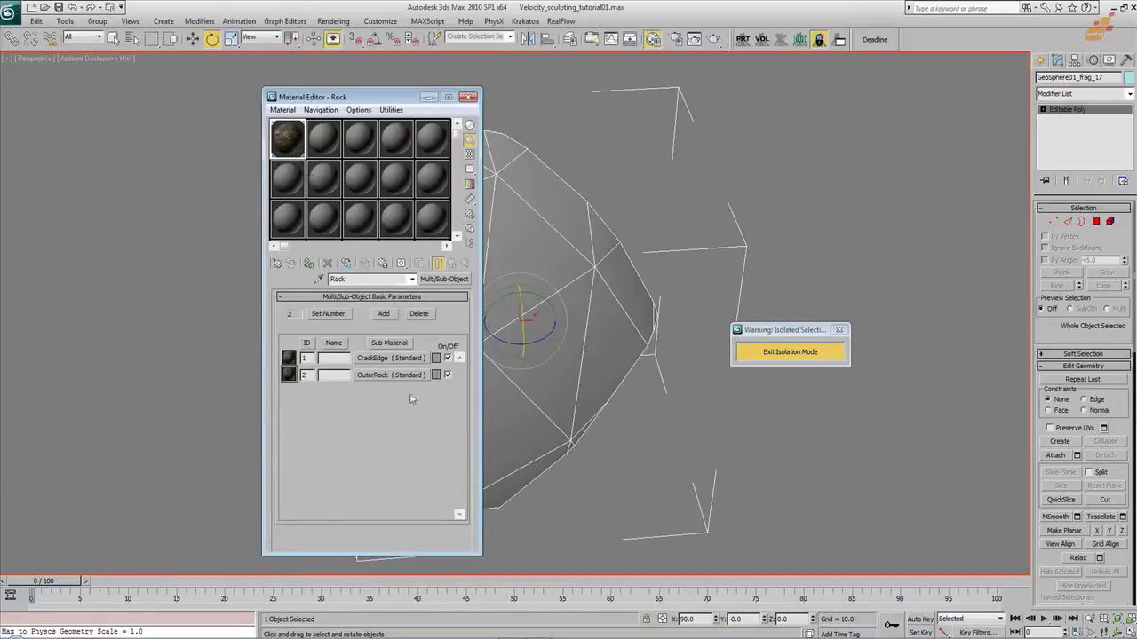
{"action": "left_click", "coordinate": [472, 97]}
{"action": "middle_click_drag", "start_coordinate": [501, 312], "coordinate": [665, 340], "text": "alt"}
Exit isolation mode and bring the whole fractured sphere back into view
{"action": "left_click", "coordinate": [824, 354]}
{"action": "scroll", "coordinate": [663, 315], "scroll_direction": "down", "scroll_amount": 3}
{"action": "key", "text": "z"}
{"action": "scroll", "coordinate": [657, 342], "scroll_direction": "down", "scroll_amount": 3}
Select individual fragments around the sphere one after another to inspect them as separate objects
{"action": "left_click", "coordinate": [662, 284]}
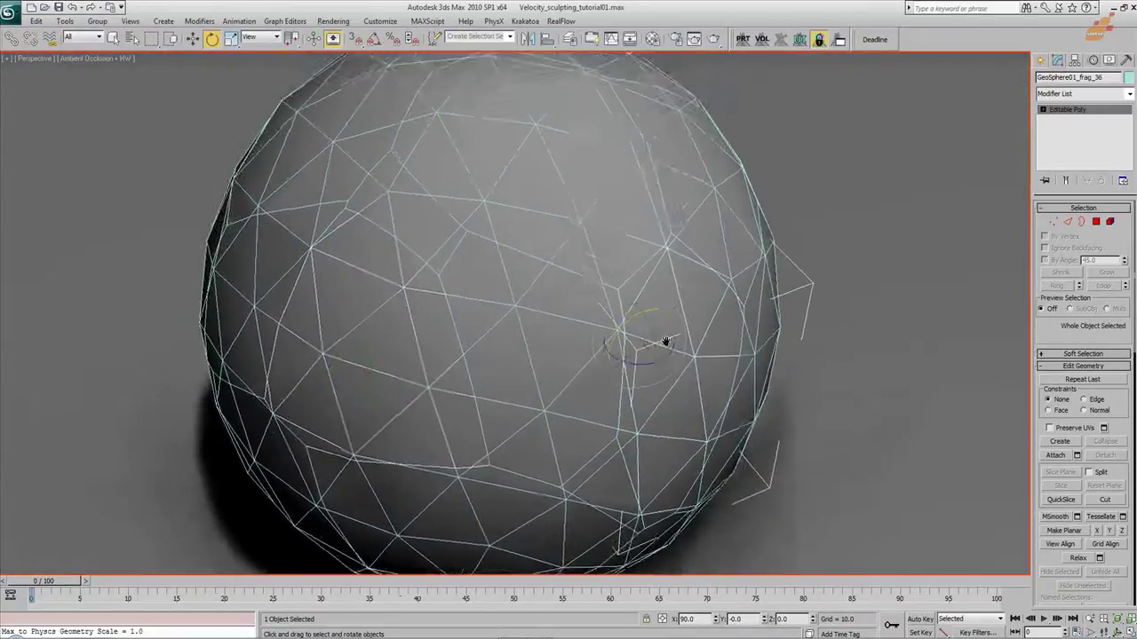
{"action": "scroll", "coordinate": [665, 341], "scroll_direction": "down", "scroll_amount": 3}
{"action": "middle_click_drag", "start_coordinate": [631, 382], "coordinate": [662, 403], "text": "alt"}
{"action": "scroll", "coordinate": [627, 388], "scroll_direction": "up", "scroll_amount": 2}
{"action": "left_click", "coordinate": [530, 261]}
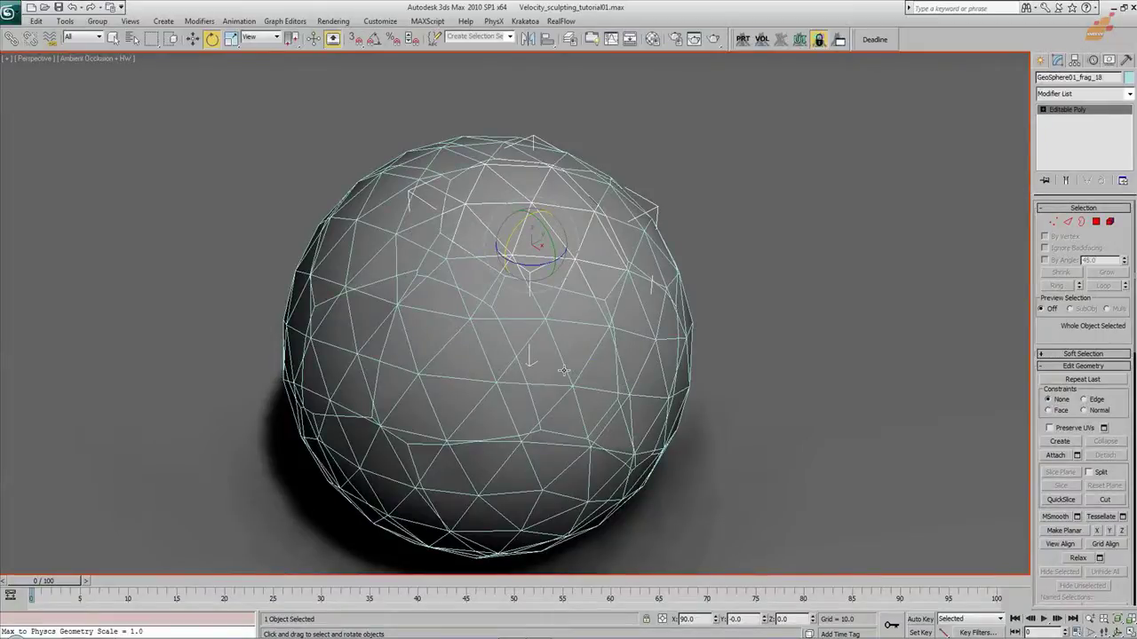
{"action": "key", "text": "w"}
{"action": "left_click", "coordinate": [665, 329]}
{"action": "left_click", "coordinate": [599, 387]}
{"action": "left_click", "coordinate": [498, 399]}
{"action": "left_click", "coordinate": [388, 268]}
{"action": "left_click", "coordinate": [390, 335]}
{"action": "middle_click_drag", "start_coordinate": [494, 365], "coordinate": [554, 381]}
{"action": "scroll", "coordinate": [506, 321], "scroll_direction": "down", "scroll_amount": 4}
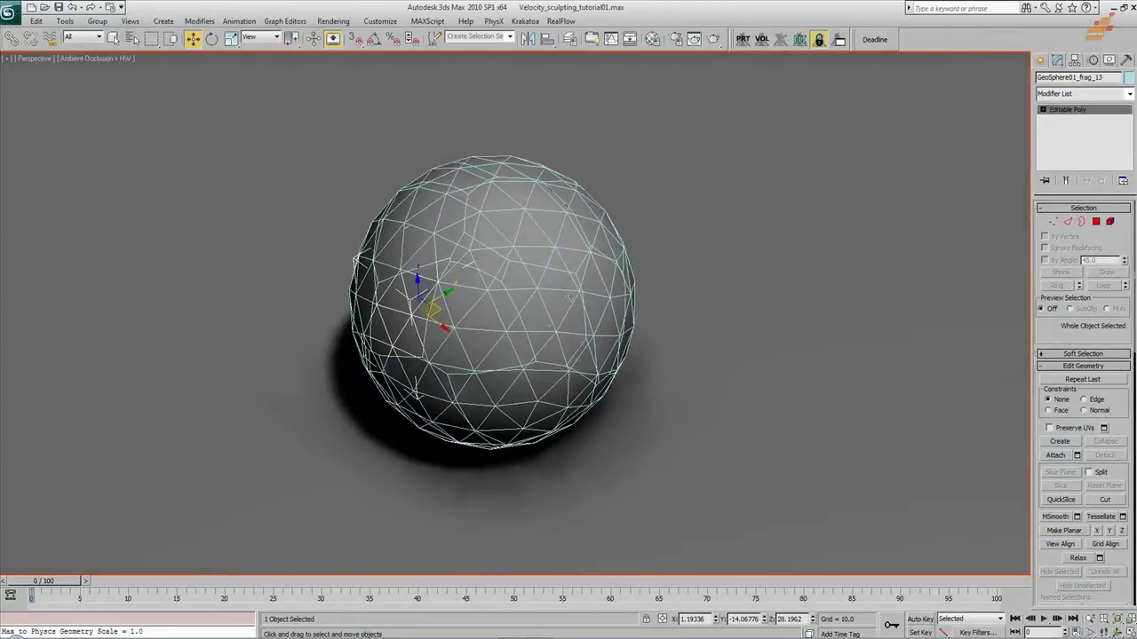
Attach all the other GeoSphere01 fragments, without the ground, to one selected fragment
{"action": "left_click", "coordinate": [539, 258]}
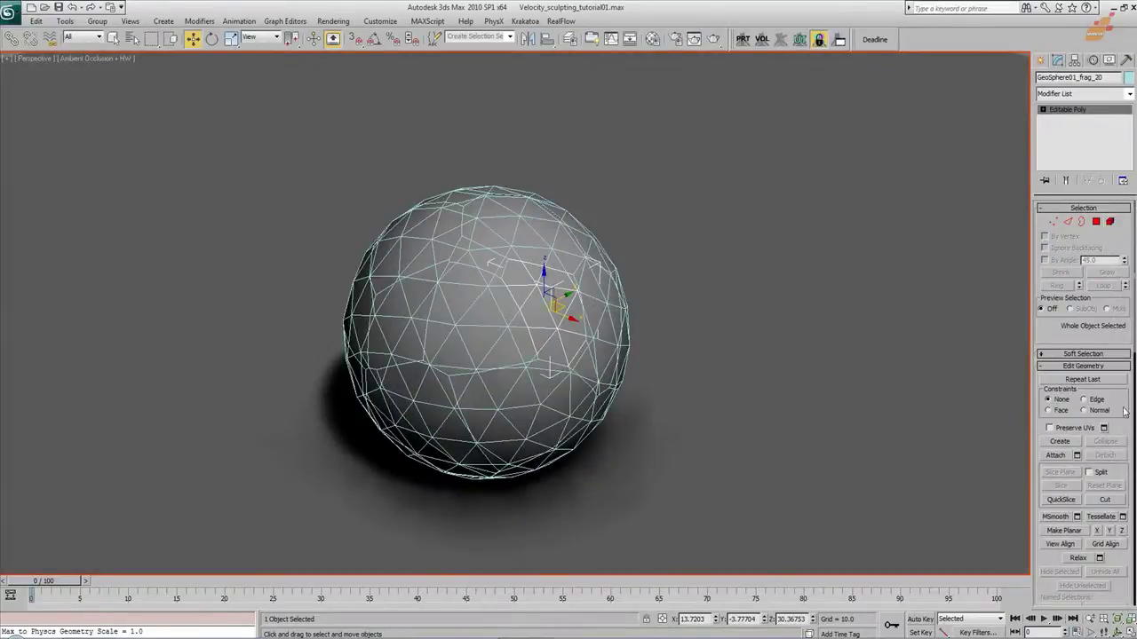
{"action": "left_click", "coordinate": [1077, 455]}
{"action": "left_click_drag", "start_coordinate": [519, 144], "coordinate": [542, 470]}
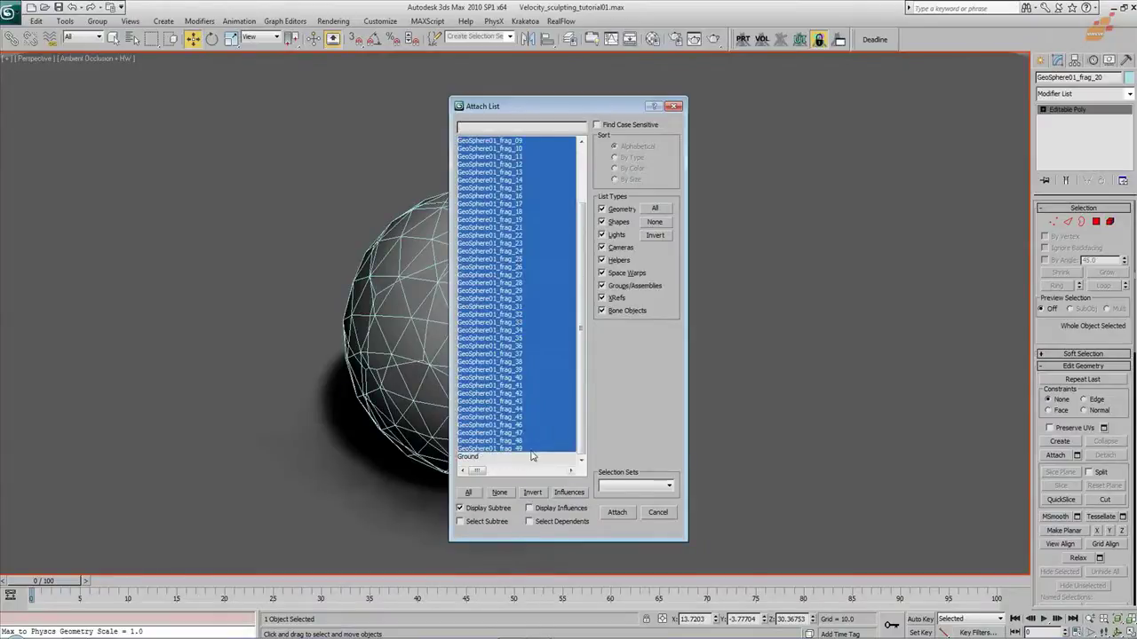
{"action": "left_click", "coordinate": [617, 513]}
{"action": "middle_click_drag", "start_coordinate": [570, 277], "coordinate": [547, 282], "text": "alt"}
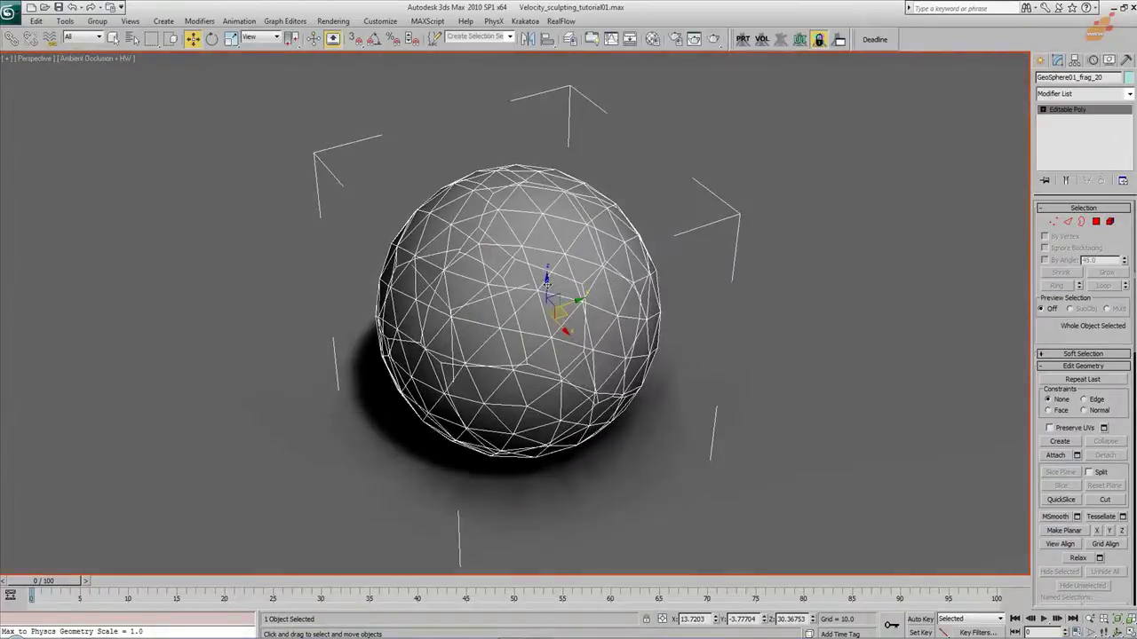
Reset the attached mesh's XForm and collapse its modifier stack to an Editable Poly
{"action": "left_click", "coordinate": [1126, 60]}
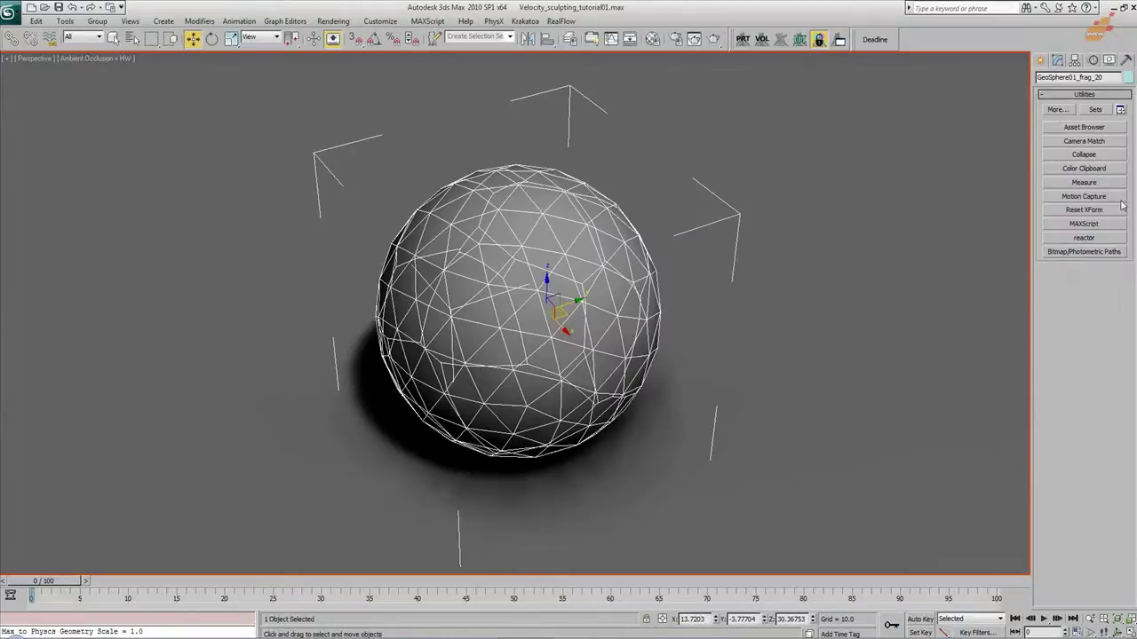
{"action": "left_click", "coordinate": [1093, 210]}
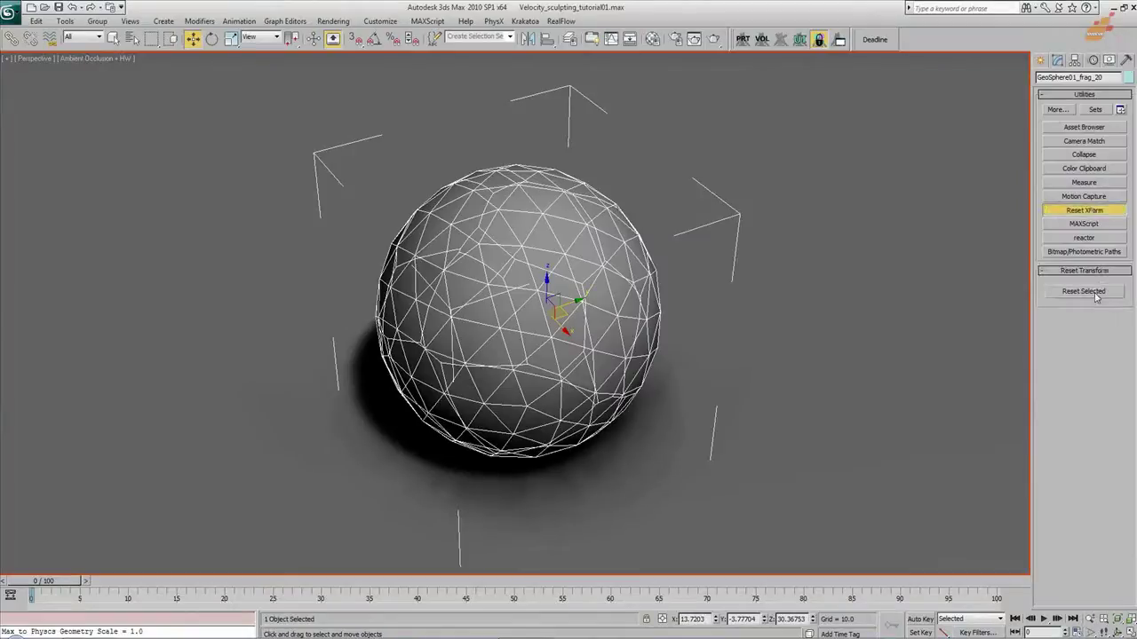
{"action": "left_click", "coordinate": [1057, 60]}
{"action": "right_click", "coordinate": [1070, 119]}
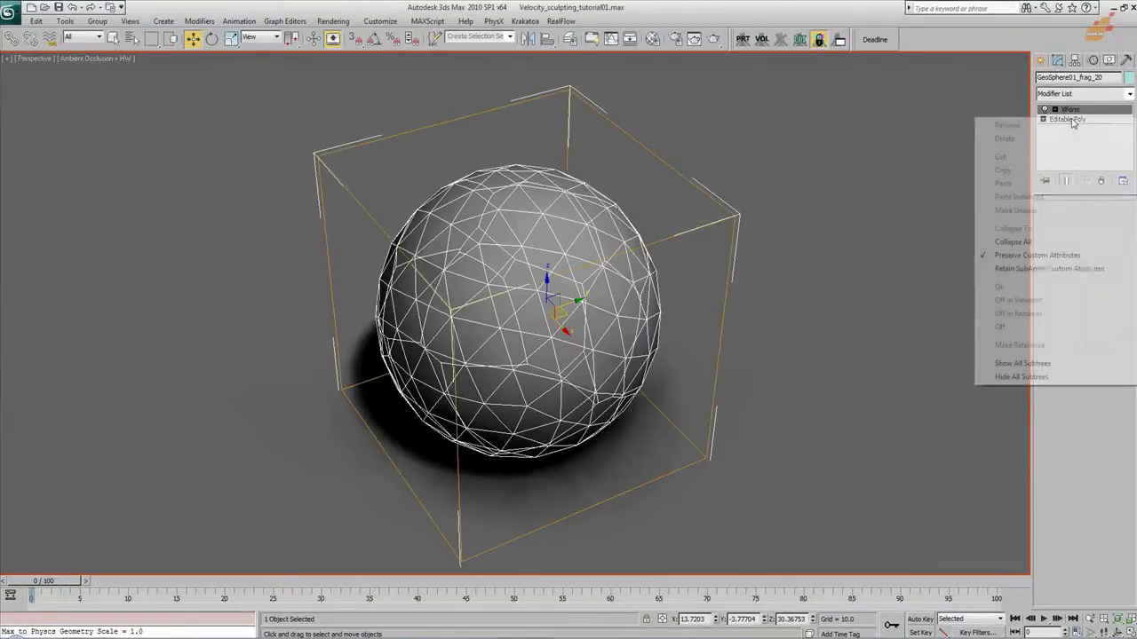
{"action": "left_click", "coordinate": [1049, 242]}
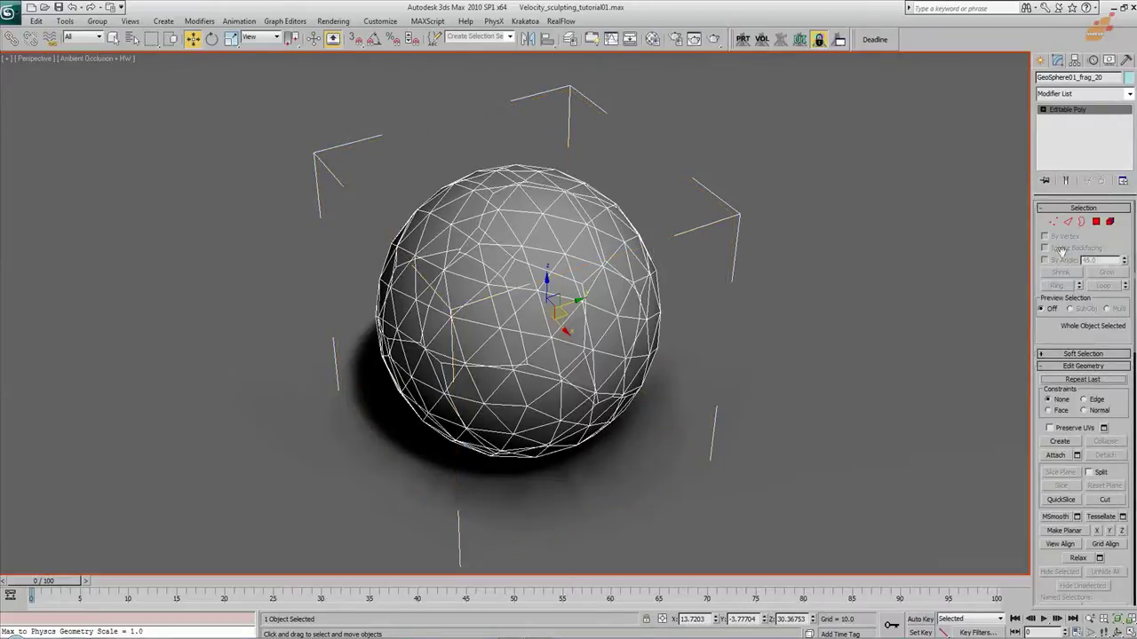
Select several fragments at element level to check that each remains a separate element of the combined mesh
{"action": "left_click", "coordinate": [1110, 221]}
{"action": "left_click", "coordinate": [607, 317]}
{"action": "left_click", "coordinate": [543, 330]}
{"action": "left_click", "coordinate": [534, 233]}
{"action": "left_click", "coordinate": [471, 327]}
{"action": "left_click", "coordinate": [526, 359]}
{"action": "left_click", "coordinate": [598, 317]}
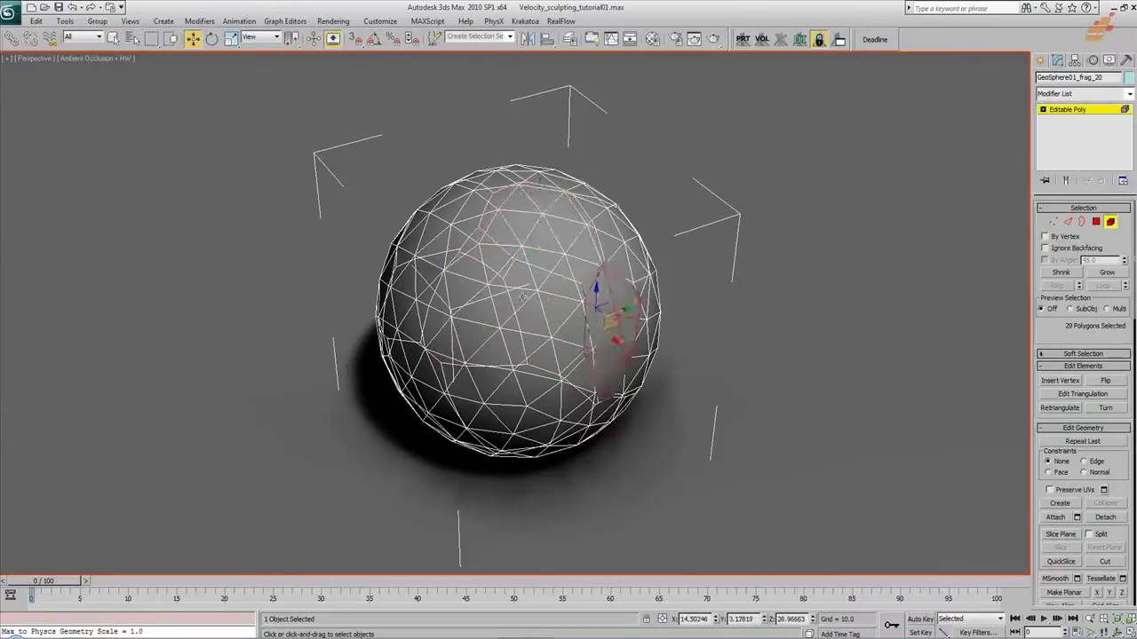
{"action": "left_click", "coordinate": [584, 233]}
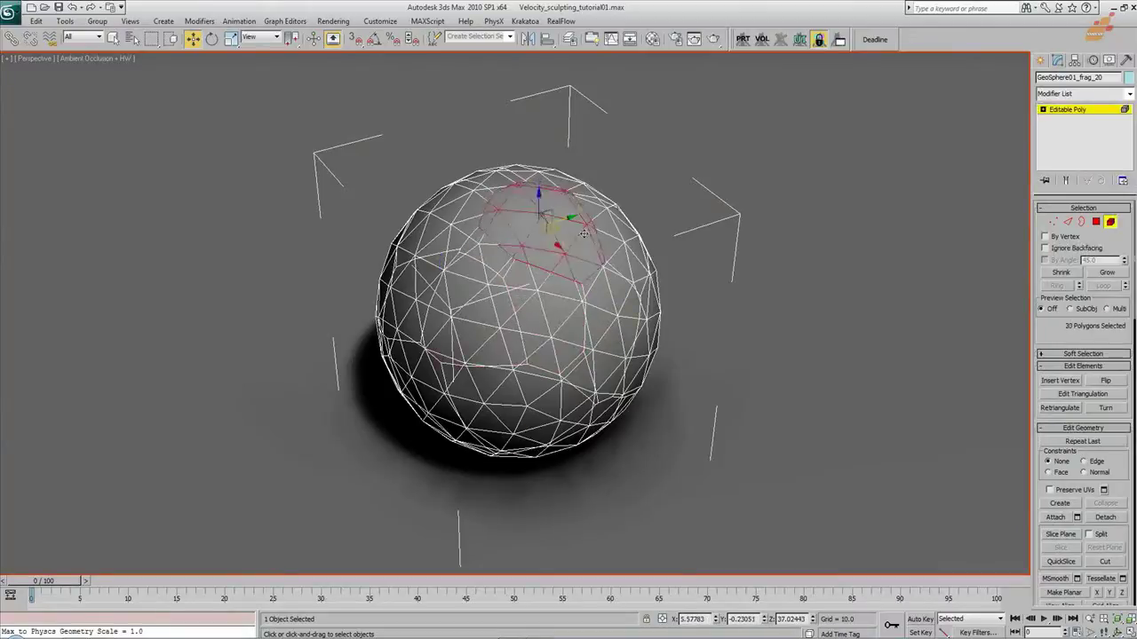
{"action": "left_click", "coordinate": [1110, 222]}
Rename the combined mesh to GeoSphere_frag
{"action": "middle_click_drag", "start_coordinate": [665, 300], "coordinate": [664, 306], "text": "alt"}
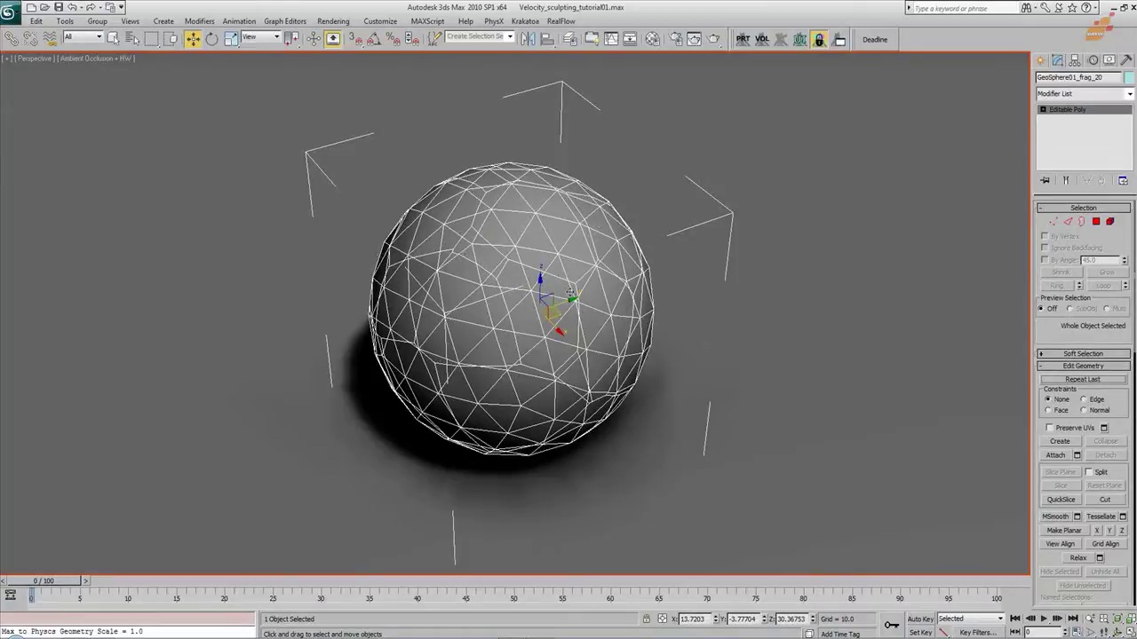
{"action": "mouse_move", "coordinate": [552, 313]}
{"action": "middle_mouse_down", "text": "alt"}
{"action": "mouse_move", "coordinate": [569, 267]}
{"action": "mouse_move", "coordinate": [557, 300]}
{"action": "middle_mouse_up", "text": "alt"}
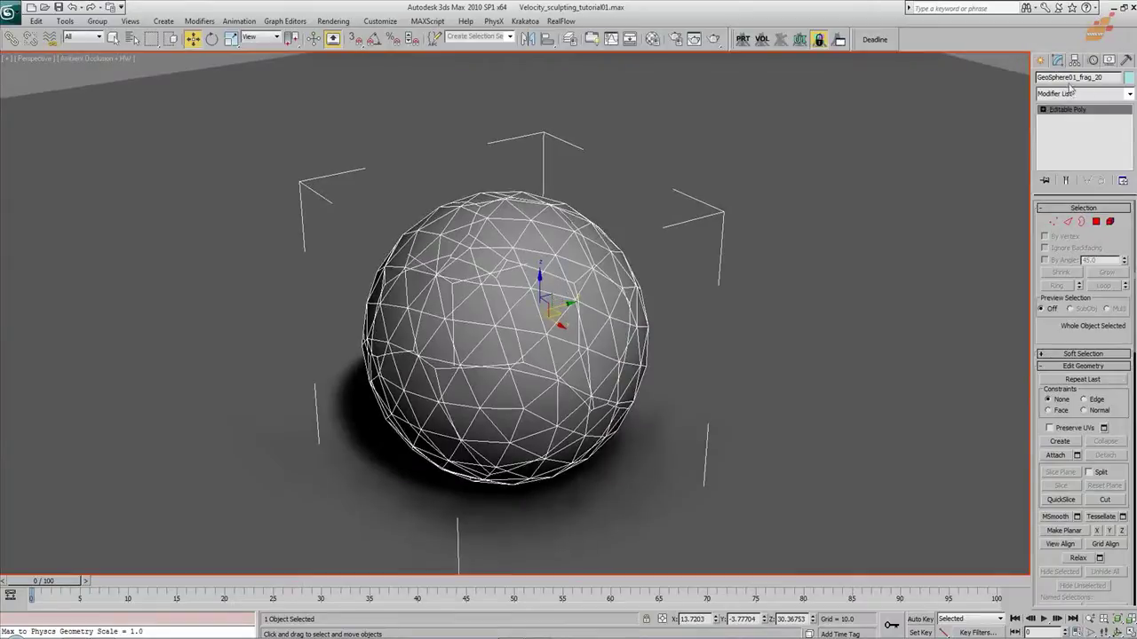
{"action": "left_click_drag", "start_coordinate": [1070, 77], "coordinate": [1103, 78]}
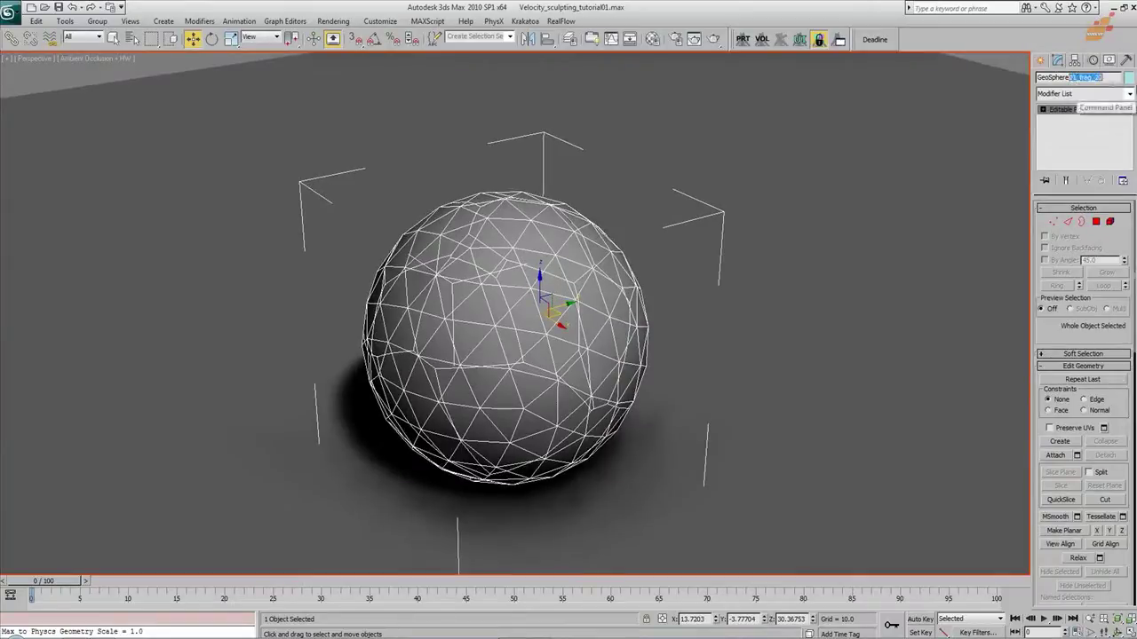
{"action": "type", "text": "_"}
Add a Tessellate modifier to the GeoSphere_frag mesh
{"action": "middle_click_drag", "start_coordinate": [683, 340], "coordinate": [672, 341], "text": "alt"}
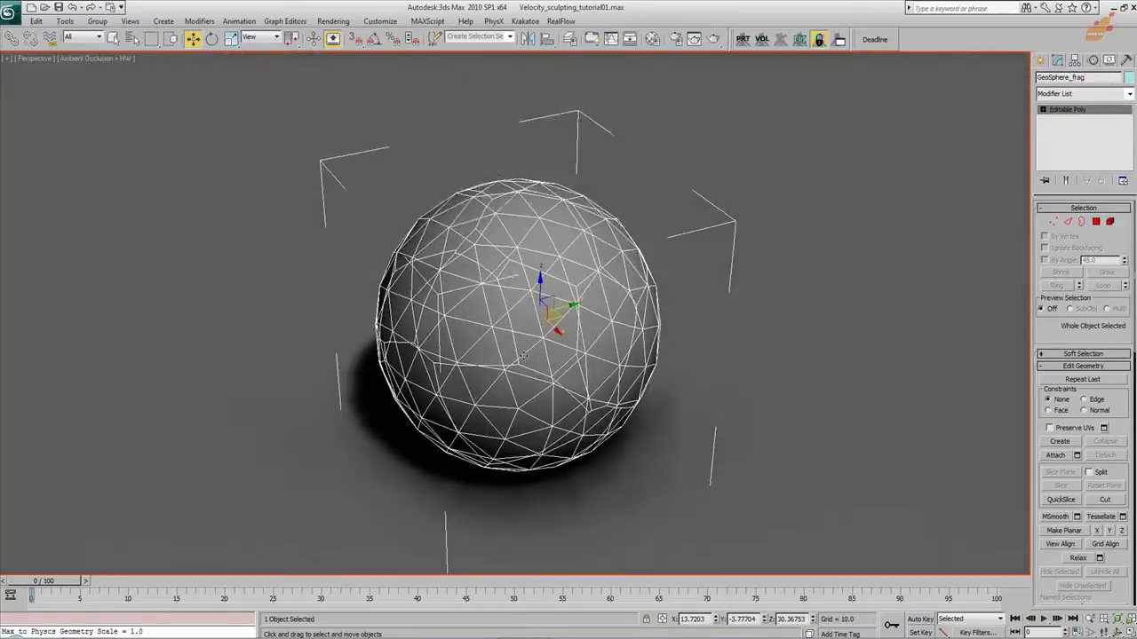
{"action": "scroll", "coordinate": [580, 320], "scroll_direction": "down", "scroll_amount": 2}
{"action": "scroll", "coordinate": [580, 320], "scroll_direction": "up", "scroll_amount": 2}
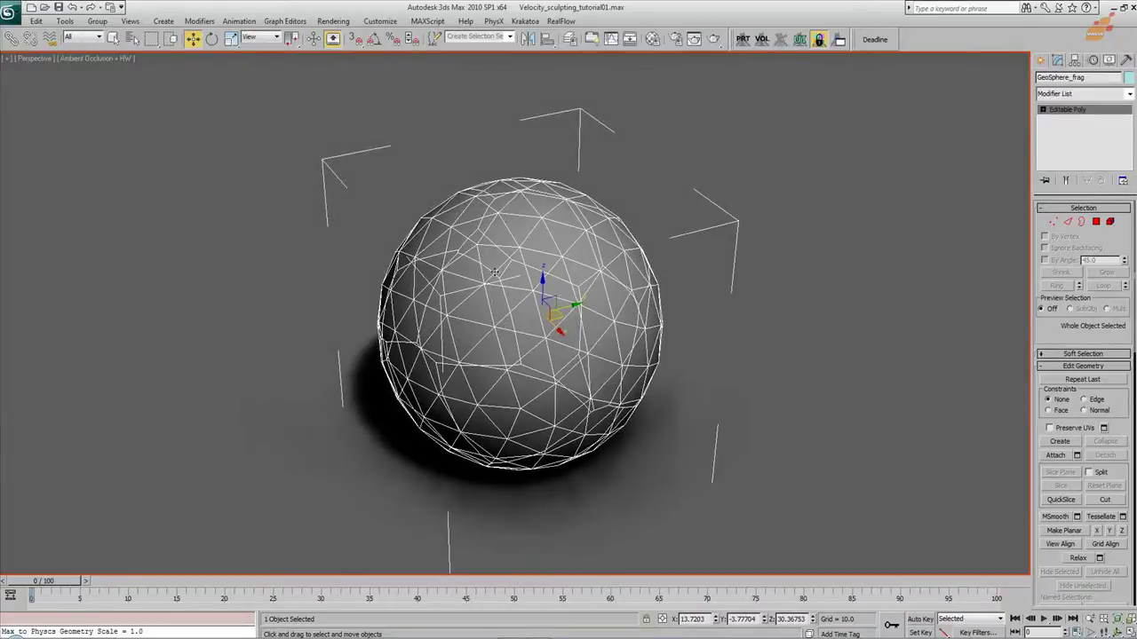
{"action": "middle_click_drag", "start_coordinate": [509, 279], "coordinate": [580, 303], "text": "alt"}
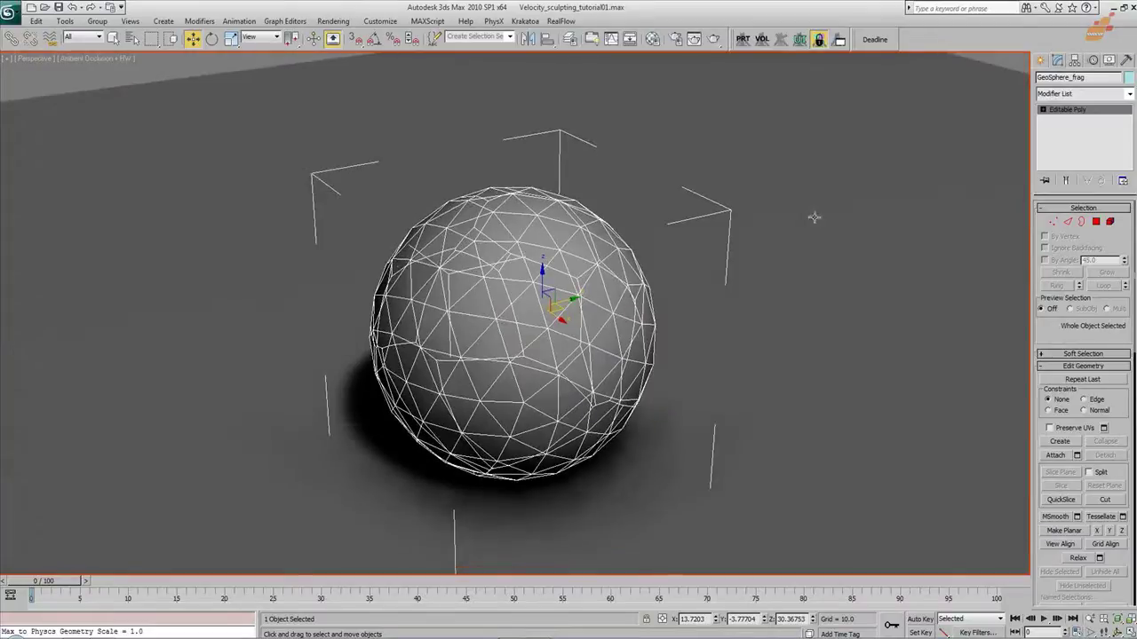
{"action": "left_click", "coordinate": [1128, 95]}
{"action": "scroll", "coordinate": [1101, 444], "scroll_direction": "down", "scroll_amount": 10}
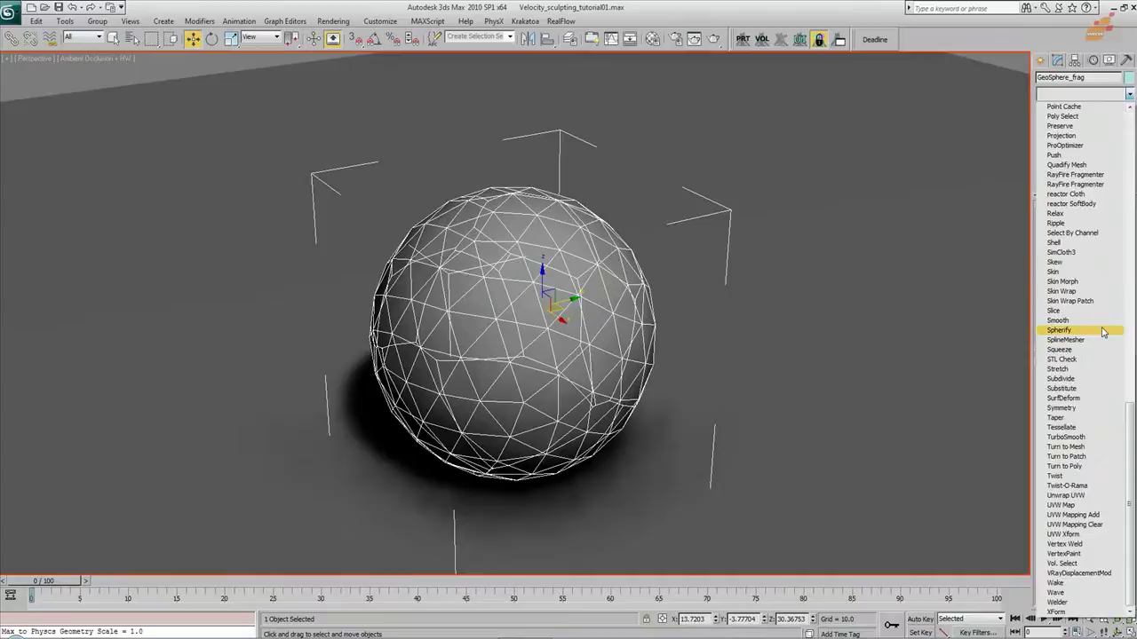
{"action": "left_click", "coordinate": [1099, 427]}
{"action": "scroll", "coordinate": [519, 331], "scroll_direction": "up", "scroll_amount": 4}
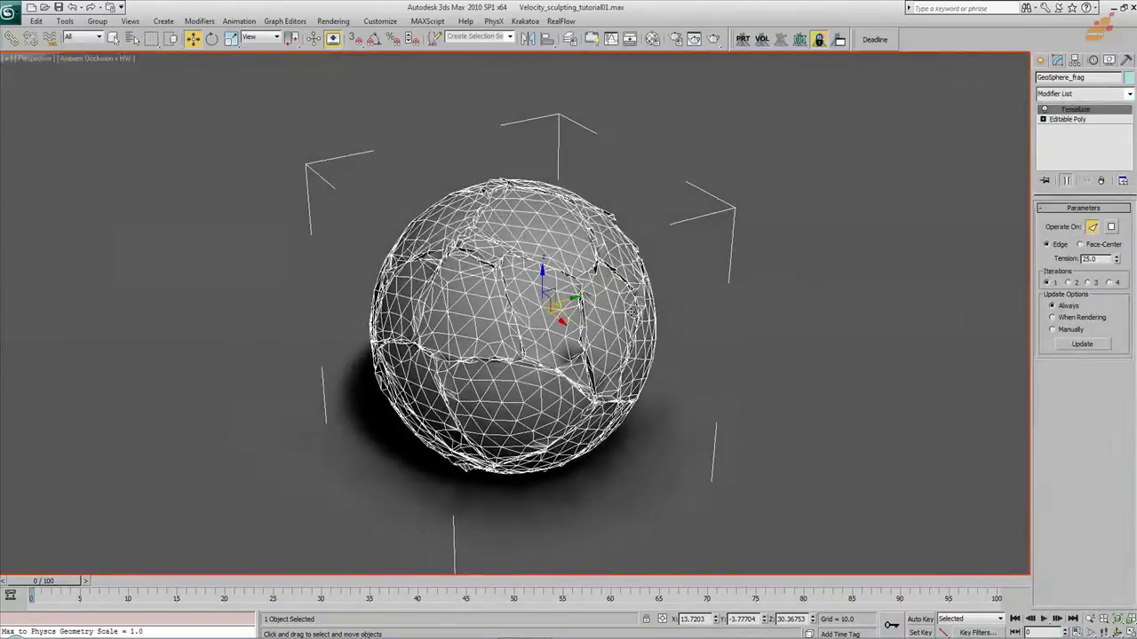
{"action": "key", "text": "alt"}
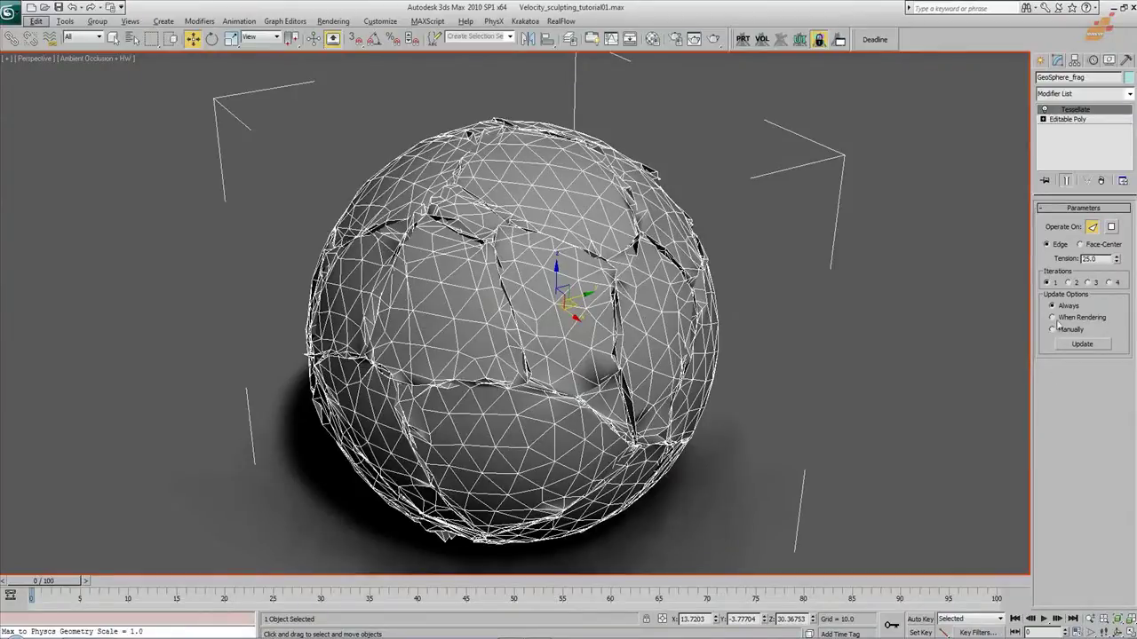
Set the Tessellate modifier to 2 iterations with a tension of 15
{"action": "left_click", "coordinate": [1069, 283]}
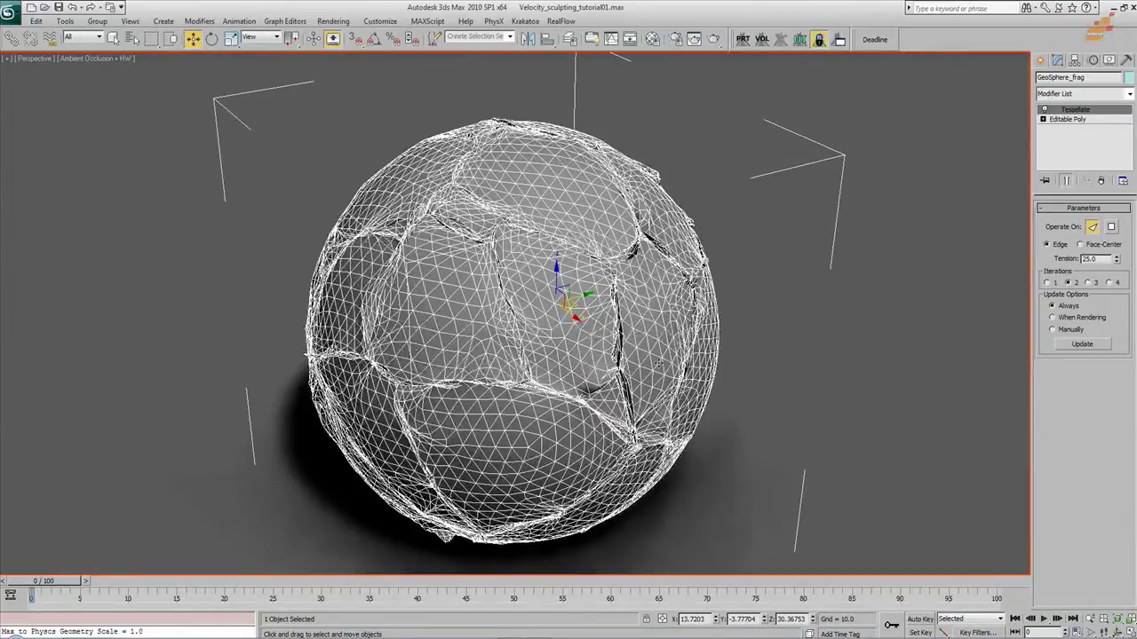
{"action": "left_click_drag", "start_coordinate": [1102, 258], "coordinate": [1060, 266]}
{"action": "type", "text": "15"}
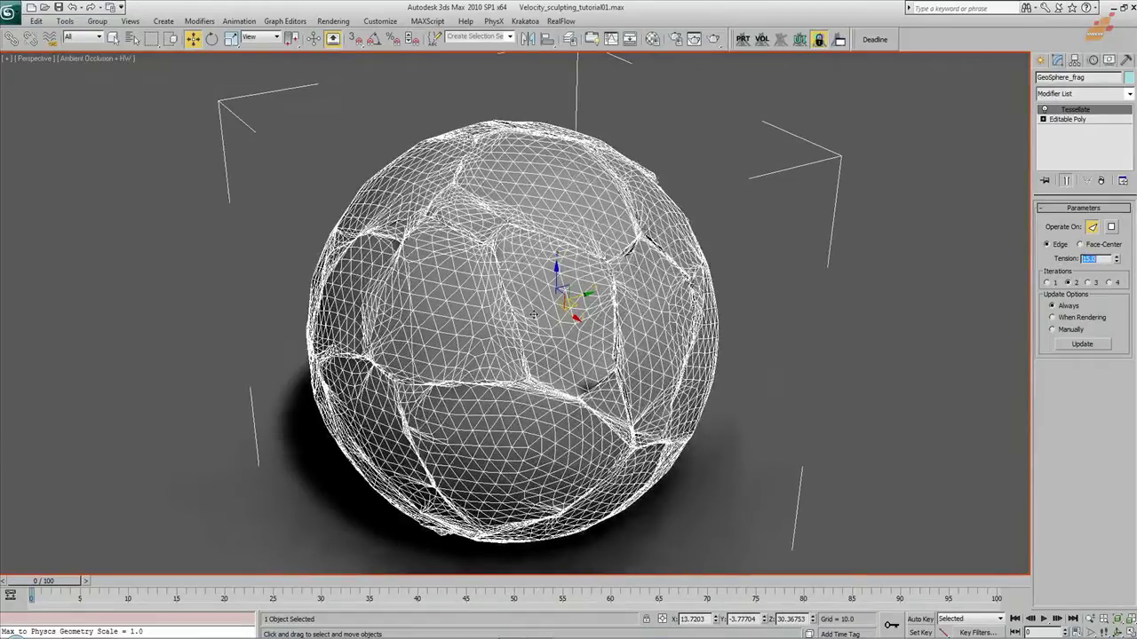
Compare the cracks at a Tessellate tension of 25 and 15 in the shaded view, leaving it at 15
{"action": "left_click", "coordinate": [569, 222]}
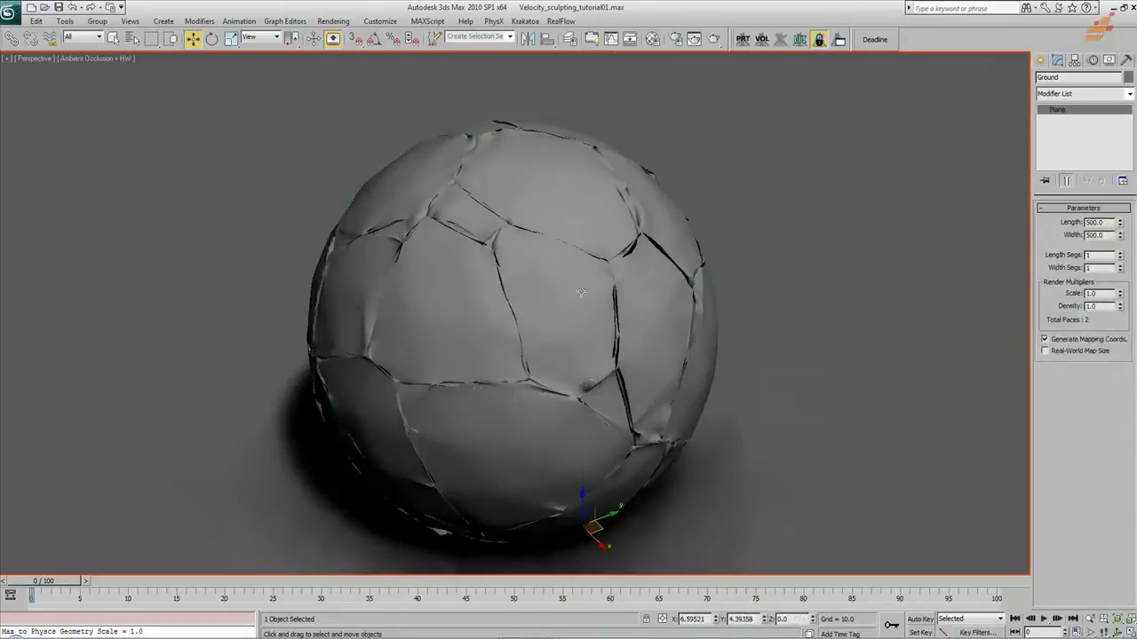
{"action": "left_click", "coordinate": [512, 302]}
{"action": "left_click_drag", "start_coordinate": [1099, 260], "coordinate": [1064, 262]}
{"action": "type", "text": "25"}
{"action": "key", "text": "Return"}
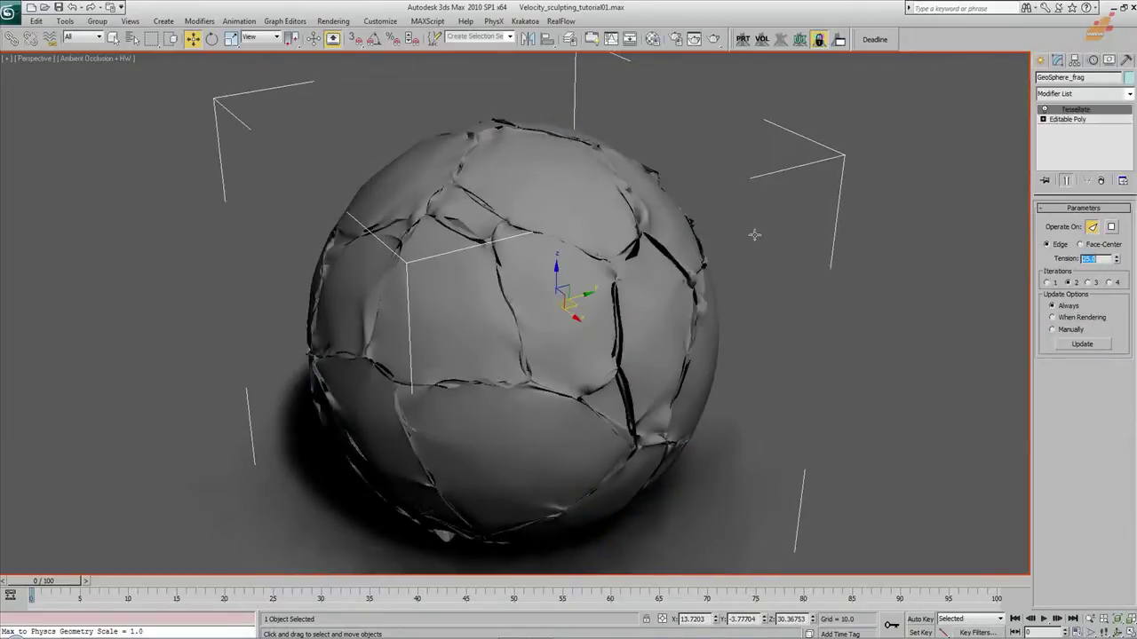
{"action": "type", "text": "15"}
{"action": "key", "text": "Return"}
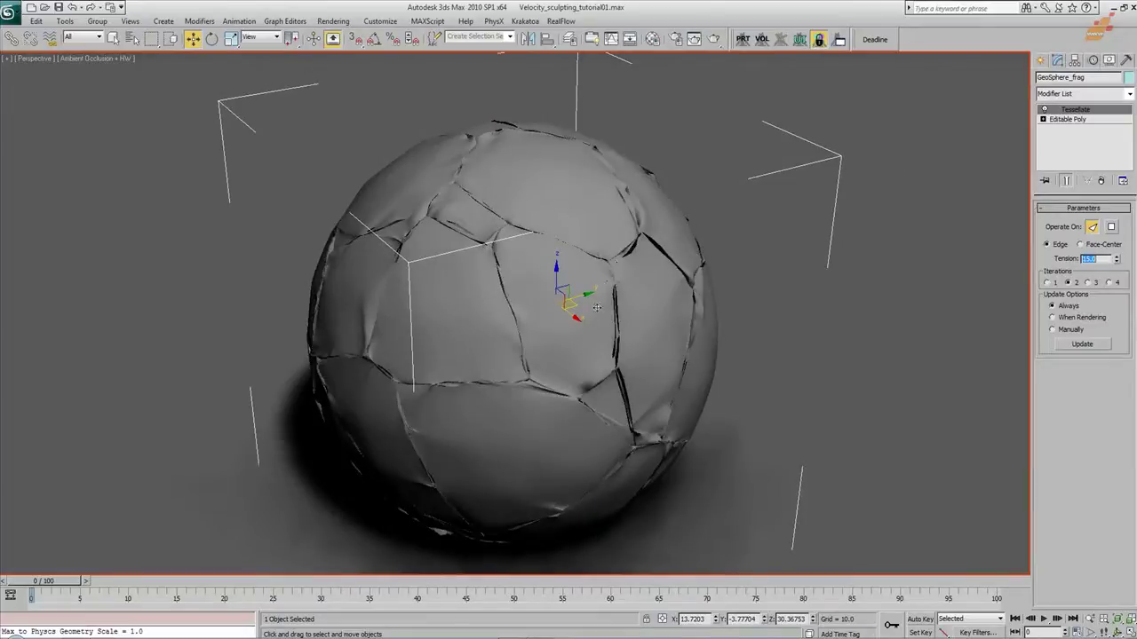
Add a Noise modifier with a scale of 10, Fractal enabled and a strength of 5 in X, Y and Z
{"action": "left_click", "coordinate": [1084, 93]}
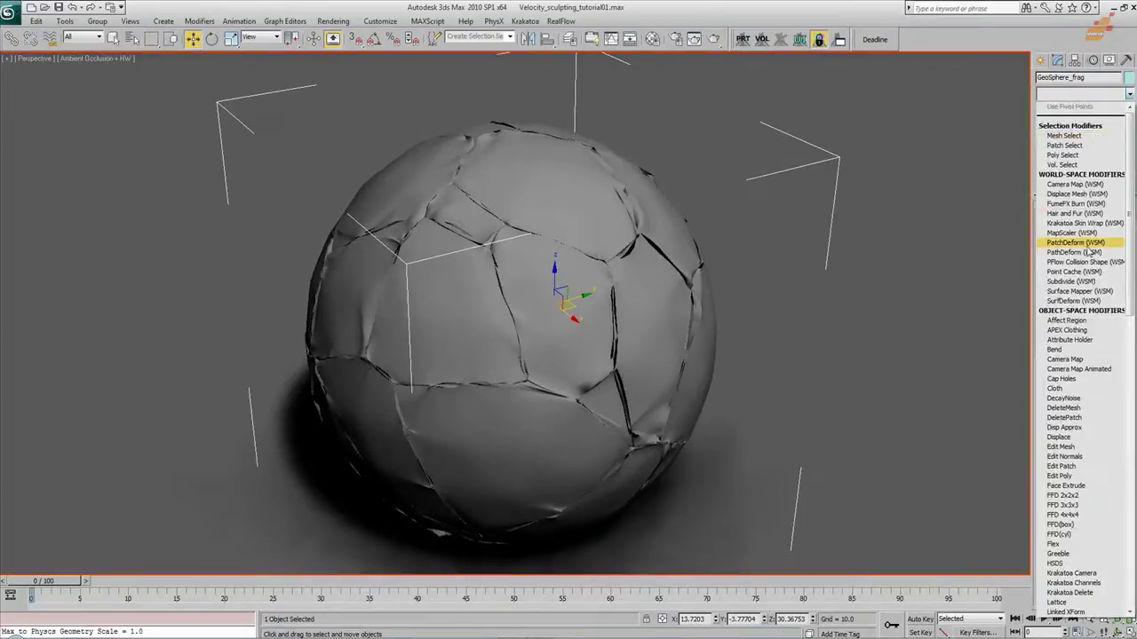
{"action": "scroll", "coordinate": [1091, 214], "scroll_direction": "down", "scroll_amount": 15}
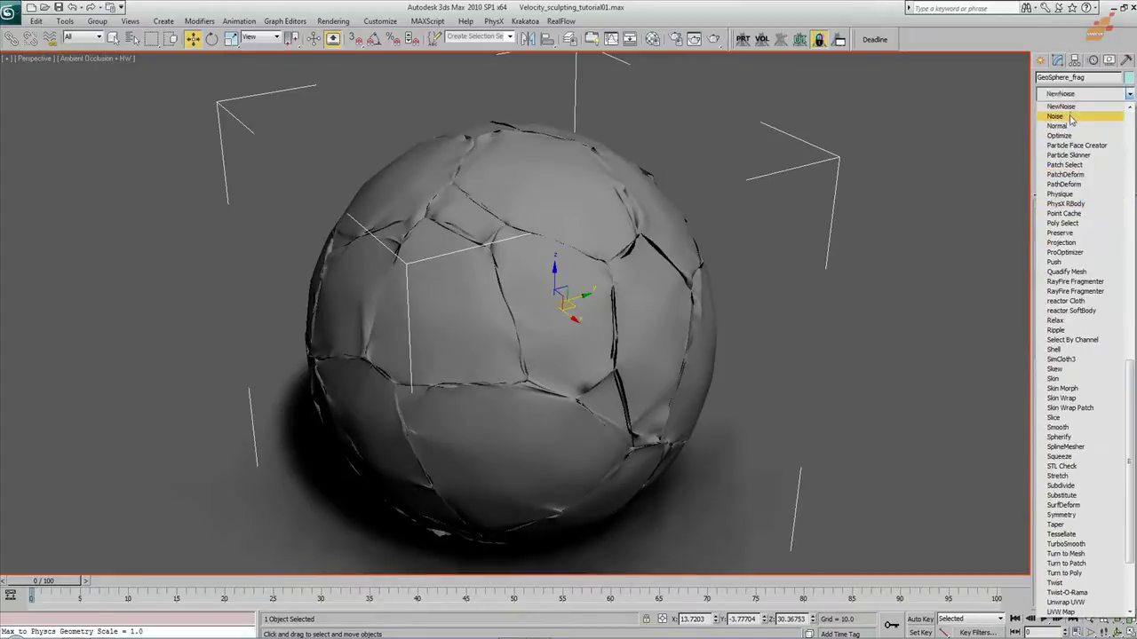
{"action": "left_click", "coordinate": [1073, 110]}
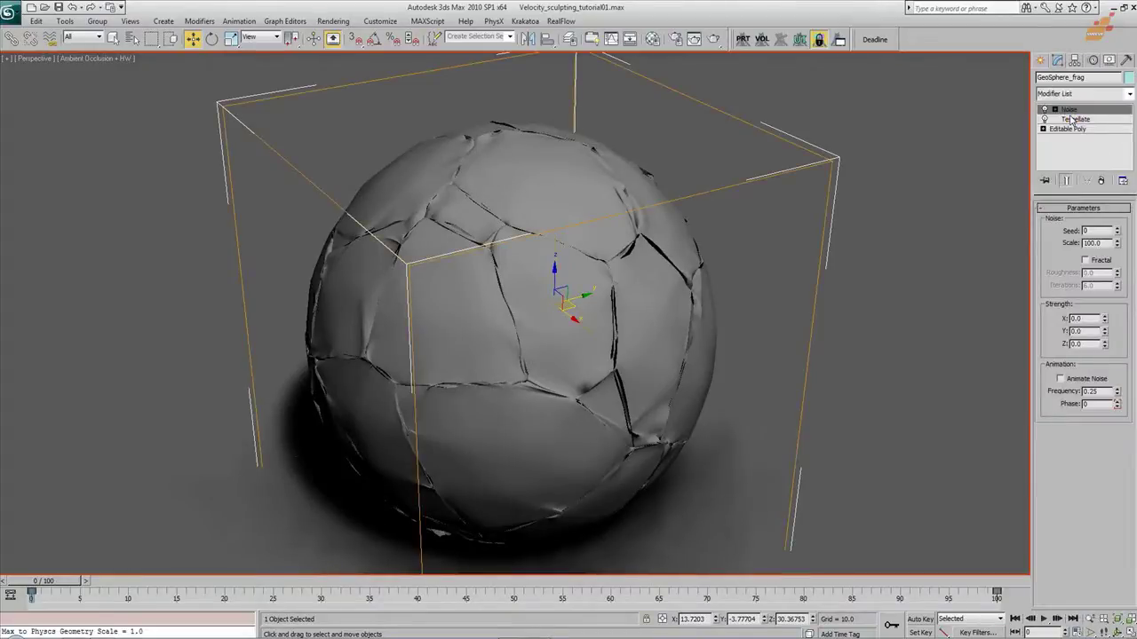
{"action": "double_click", "coordinate": [1093, 242]}
{"action": "left_click", "coordinate": [1086, 260]}
{"action": "double_click", "coordinate": [1076, 319]}
{"action": "type", "text": "5"}
{"action": "key", "text": "Tab"}
{"action": "type", "text": "5"}
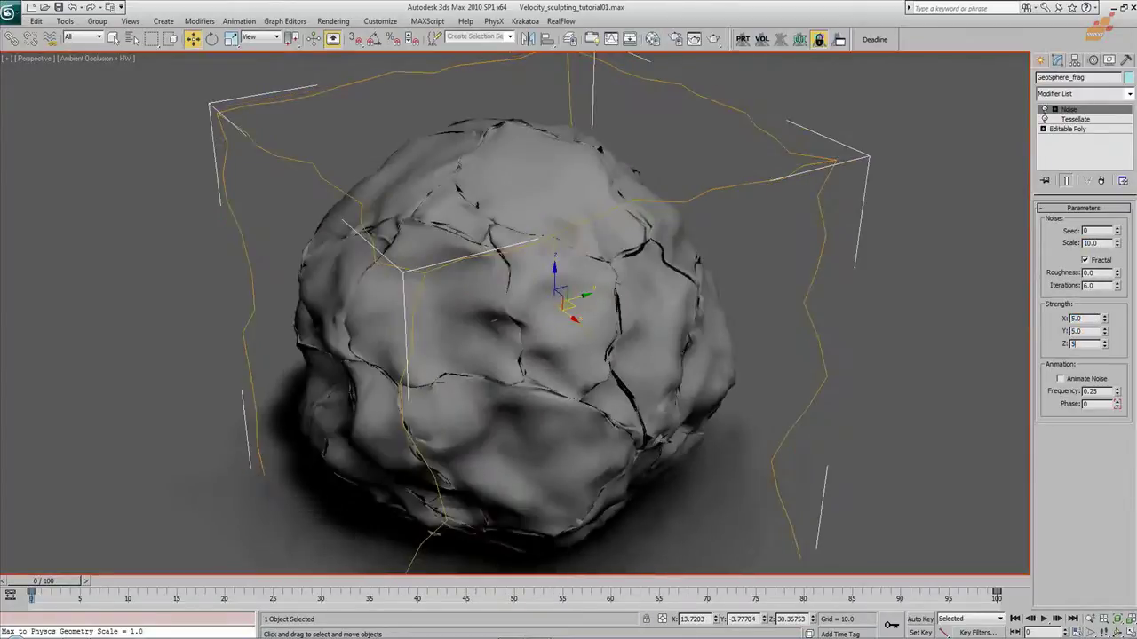
{"action": "key", "text": "Tab"}
{"action": "type", "text": "5"}
{"action": "key", "text": "Return"}
Lower the Tessellate modifier's tension to 10 beneath the Noise modifier
{"action": "middle_click_drag", "start_coordinate": [721, 352], "coordinate": [668, 351], "text": "alt"}
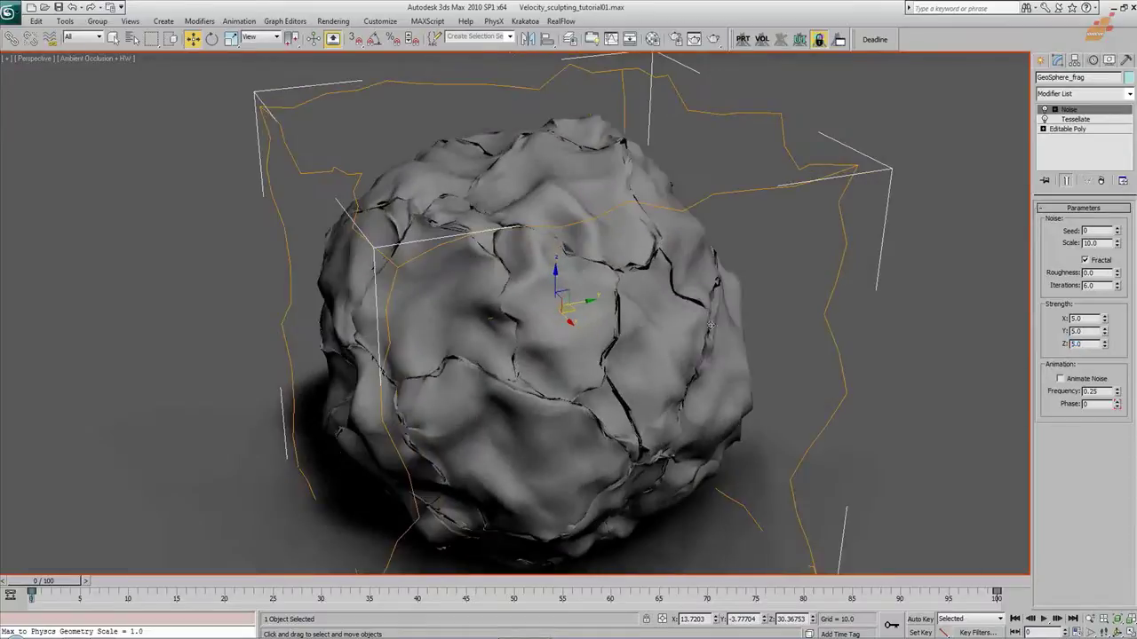
{"action": "left_click", "coordinate": [1085, 119]}
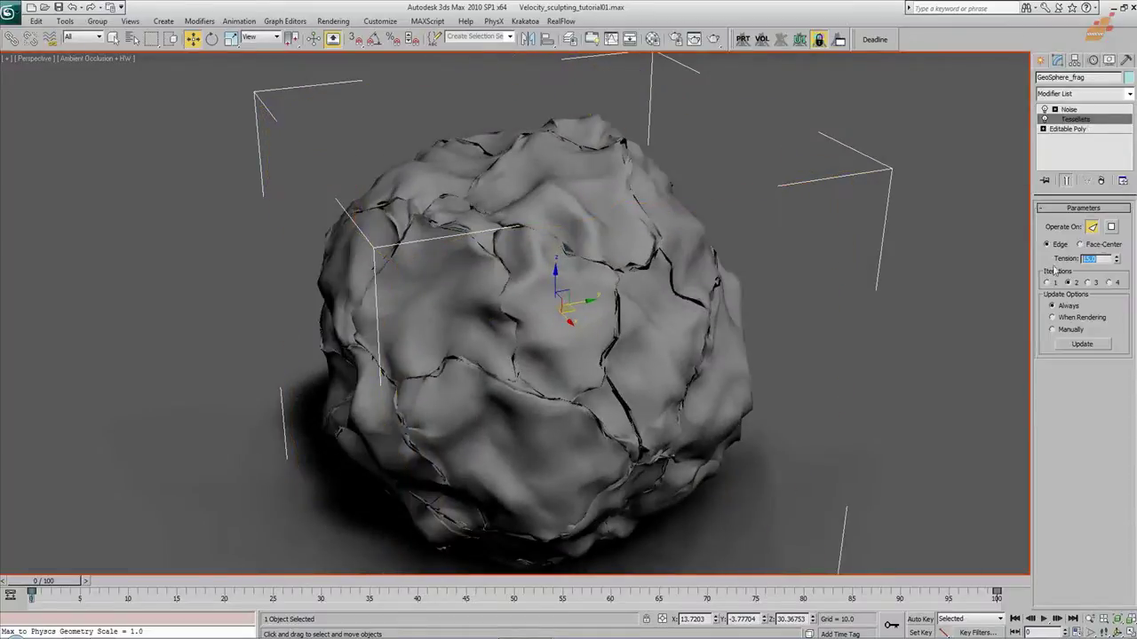
{"action": "mouse_move", "coordinate": [618, 341]}
{"action": "middle_mouse_down", "text": "alt"}
{"action": "mouse_move", "coordinate": [669, 328]}
{"action": "mouse_move", "coordinate": [624, 350]}
{"action": "middle_mouse_up", "text": "alt"}
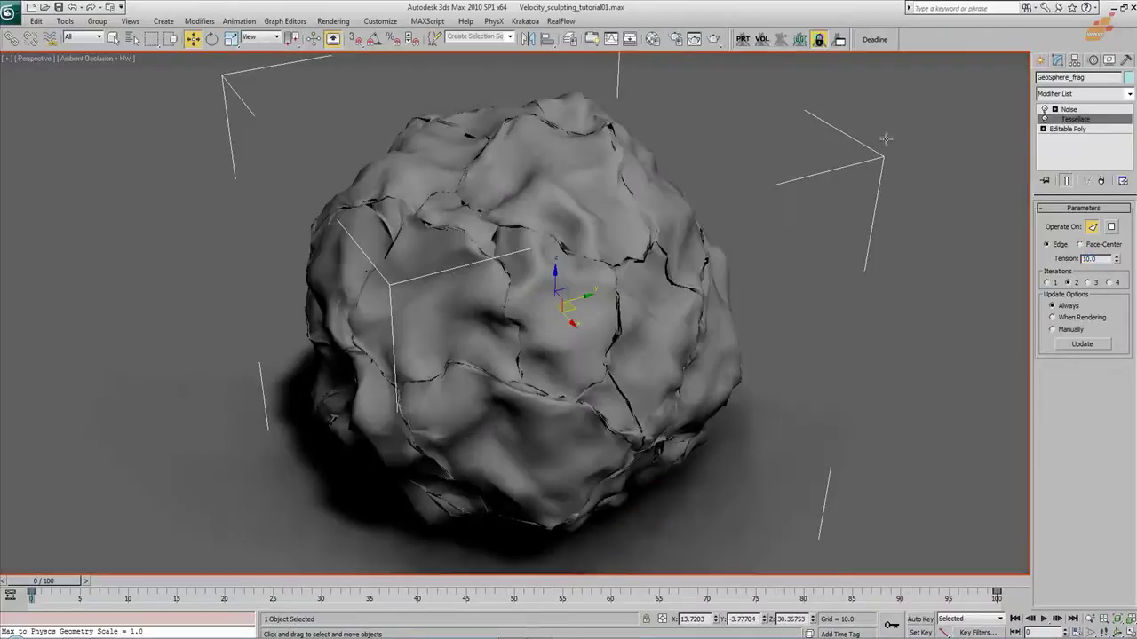
Try a different Noise scale on the rock and set it back to 10
{"action": "left_click", "coordinate": [1085, 110]}
{"action": "left_click_drag", "start_coordinate": [1117, 241], "coordinate": [1117, 227]}
{"action": "middle_click_drag", "start_coordinate": [668, 378], "coordinate": [772, 359], "text": "alt"}
{"action": "double_click", "coordinate": [1093, 242]}
{"action": "type", "text": "10"}
{"action": "key", "text": "Return"}
Display the Rock Multi/Sub-Object material's textures on the mesh in the viewport
{"action": "middle_click_drag", "start_coordinate": [648, 359], "coordinate": [609, 376], "text": "alt"}
{"action": "scroll", "coordinate": [622, 386], "scroll_direction": "down", "scroll_amount": 5}
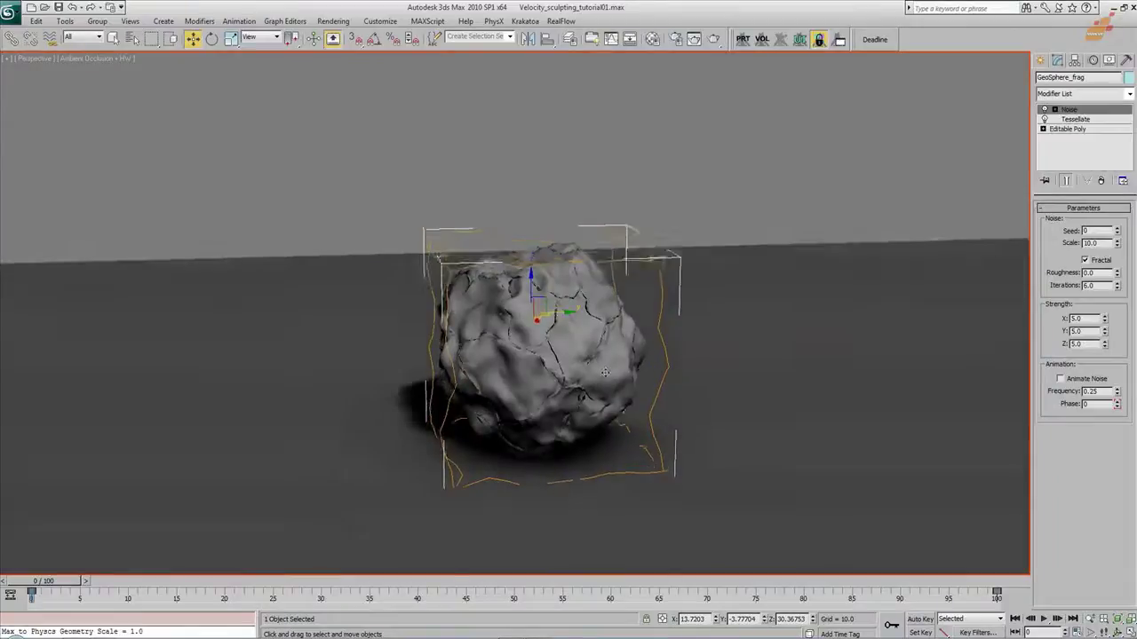
{"action": "scroll", "coordinate": [608, 374], "scroll_direction": "up", "scroll_amount": 3}
{"action": "left_click", "coordinate": [652, 39]}
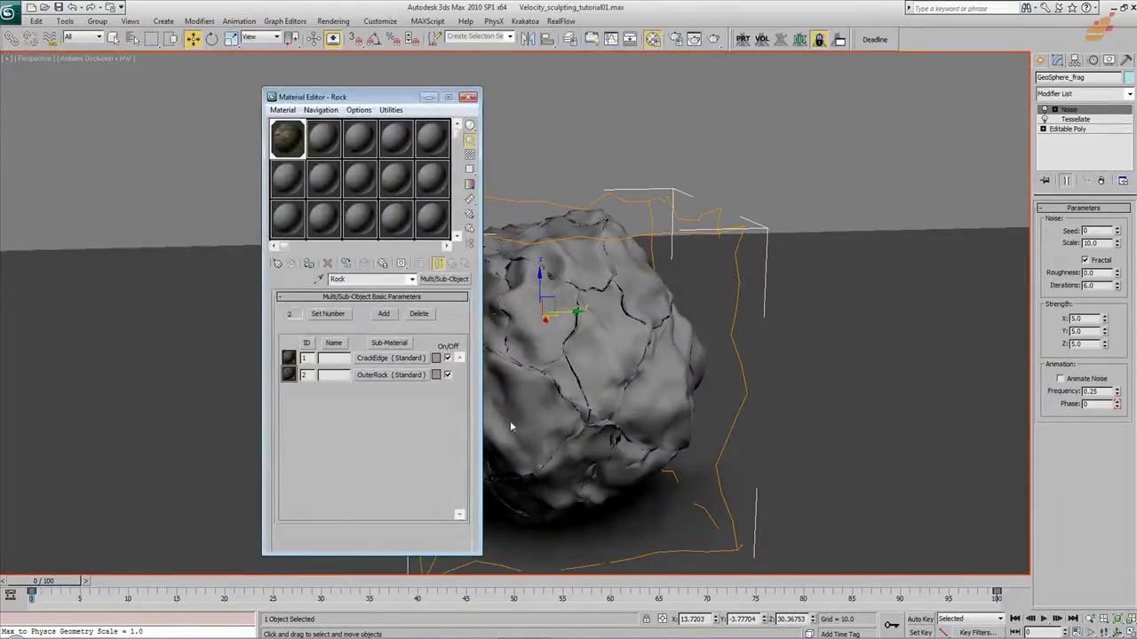
{"action": "left_click", "coordinate": [468, 97]}
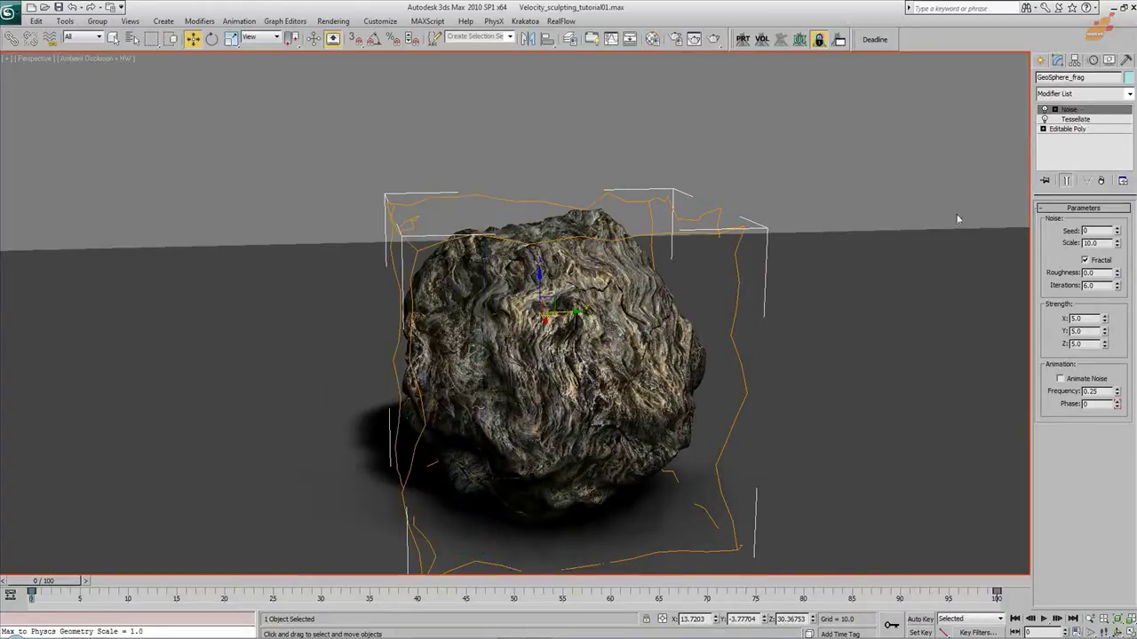
Select one outer fragment at Editable Poly element level and pull it out of the sphere along Y to expose the inner crack faces
{"action": "left_click", "coordinate": [1068, 129]}
{"action": "left_click", "coordinate": [1110, 222]}
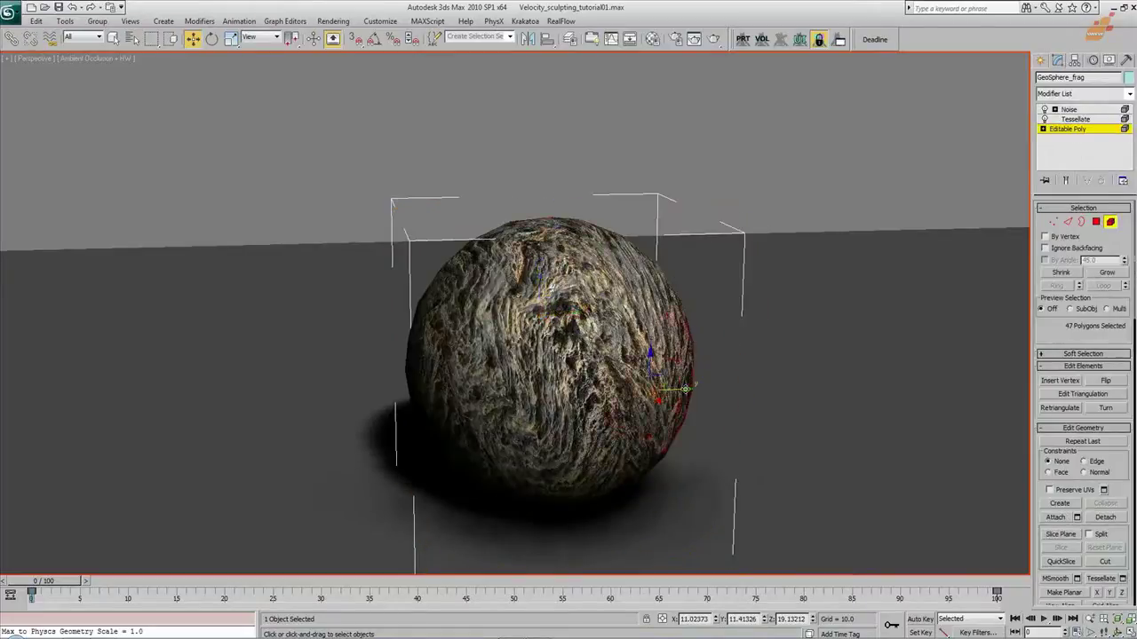
{"action": "left_click_drag", "start_coordinate": [683, 389], "coordinate": [915, 382]}
{"action": "middle_click_drag", "start_coordinate": [915, 382], "coordinate": [749, 391], "text": "alt"}
{"action": "scroll", "coordinate": [805, 378], "scroll_direction": "up", "scroll_amount": 3}
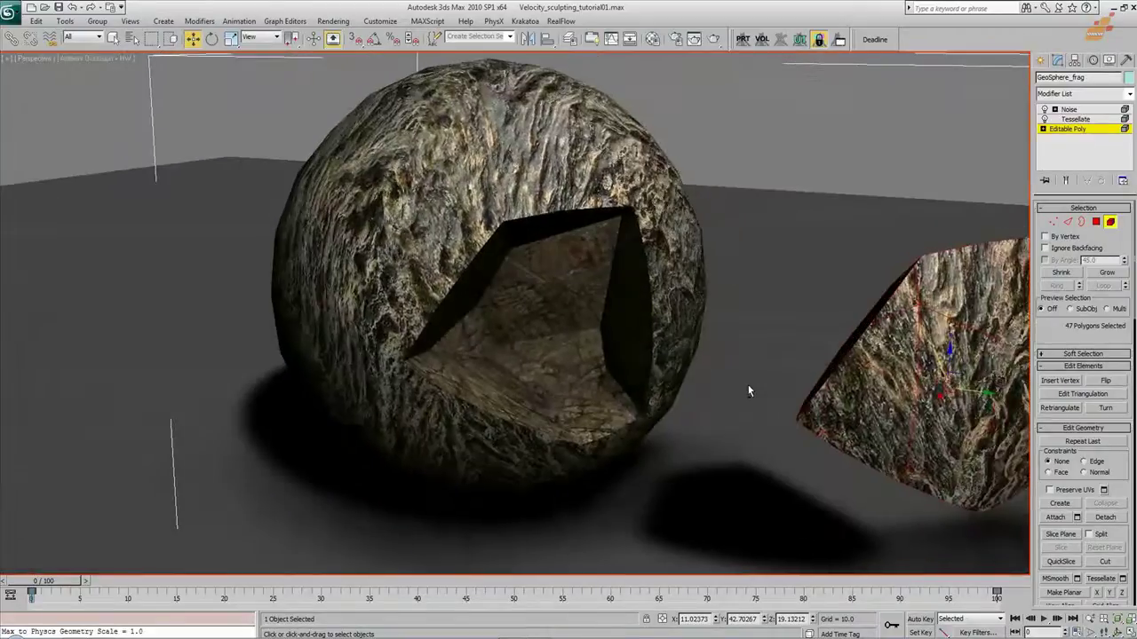
Undo the outer fragment's move and return to the Noise modifier at the top of the rock's stack
{"action": "key", "text": "ctrl+z"}
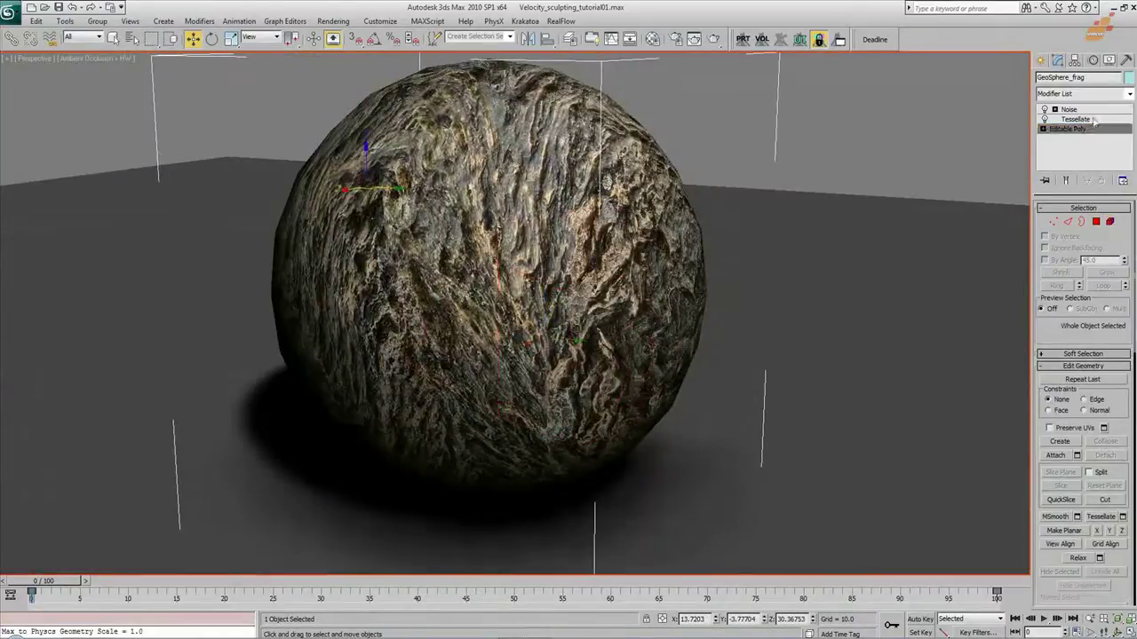
{"action": "left_click", "coordinate": [1068, 109]}
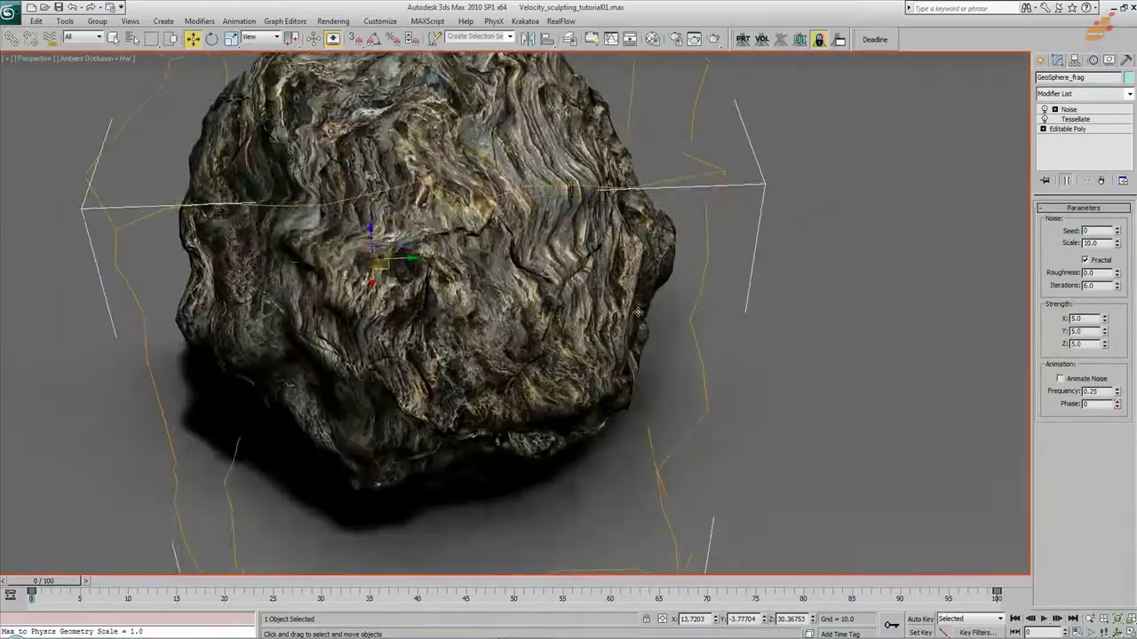
{"action": "mouse_move", "coordinate": [638, 313]}
{"action": "middle_mouse_down", "text": "alt"}
{"action": "mouse_move", "coordinate": [655, 307]}
{"action": "mouse_move", "coordinate": [638, 292]}
{"action": "middle_mouse_up", "text": "alt"}
{"action": "scroll", "coordinate": [695, 325], "scroll_direction": "down", "scroll_amount": 4}
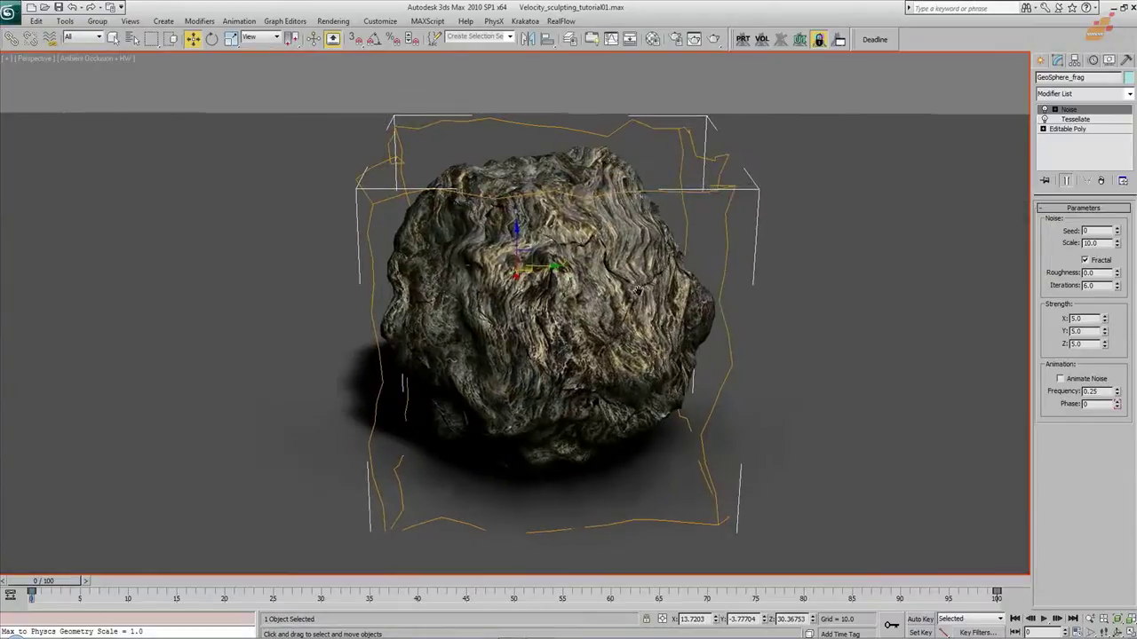
Open Particle View and add a PhysX Flow to the empty event canvas
{"action": "key", "text": "6"}
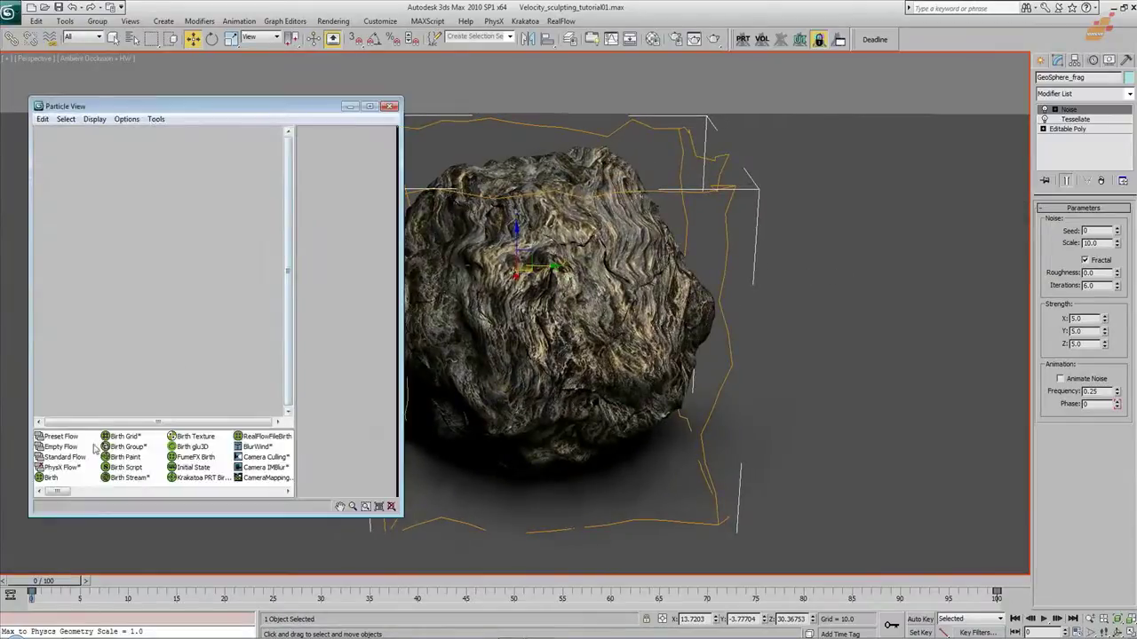
{"action": "left_click_drag", "start_coordinate": [65, 471], "coordinate": [92, 205]}
{"action": "middle_click", "coordinate": [629, 234]}
{"action": "scroll", "coordinate": [629, 235], "scroll_direction": "down", "scroll_amount": 3}
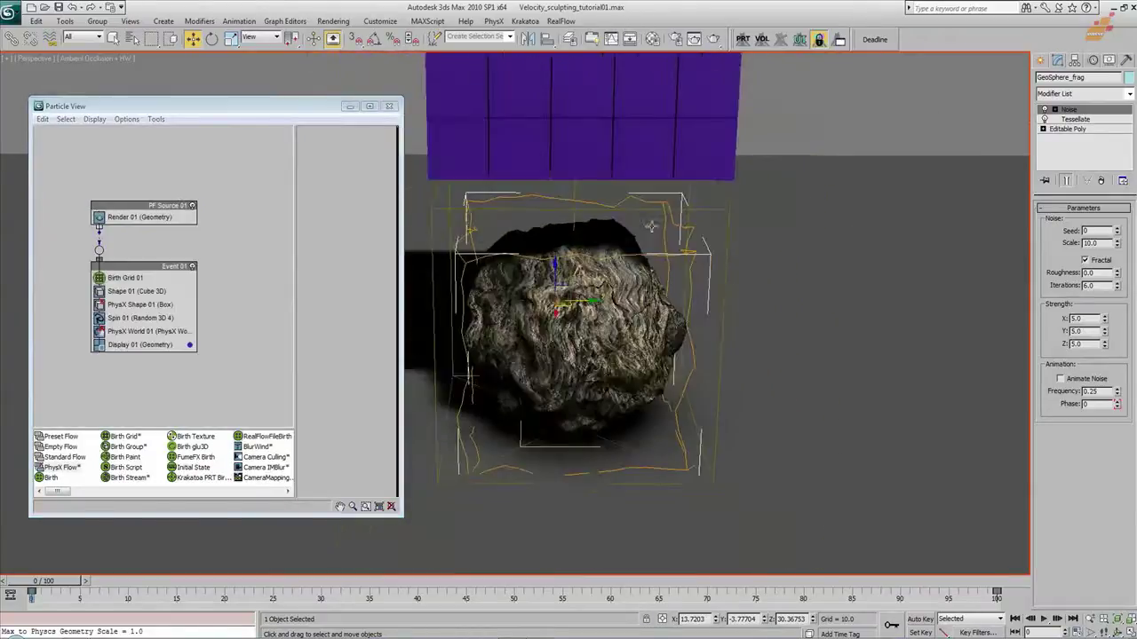
{"action": "middle_click_drag", "start_coordinate": [588, 268], "coordinate": [645, 342], "text": "alt"}
{"action": "scroll", "coordinate": [604, 287], "scroll_direction": "down", "scroll_amount": 2}
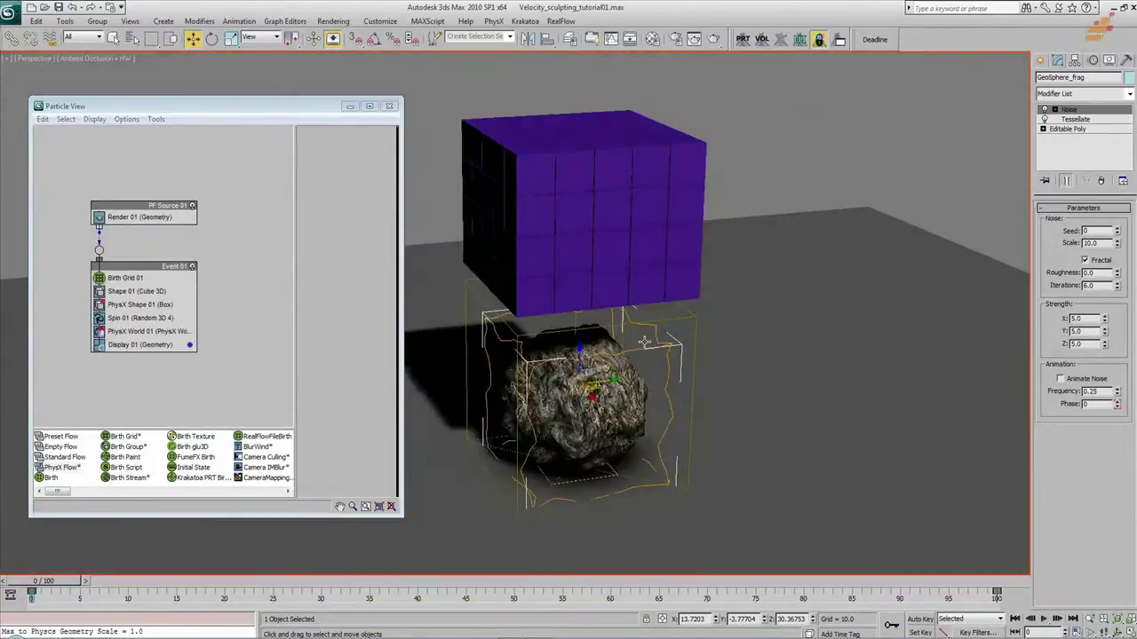
Replace the Birth Grid operator in Event 01 with a Birth Group operator and show its settings
{"action": "left_click", "coordinate": [131, 448]}
{"action": "left_click_drag", "start_coordinate": [132, 448], "coordinate": [147, 280]}
{"action": "left_click", "coordinate": [134, 293]}
{"action": "left_click", "coordinate": [129, 278]}
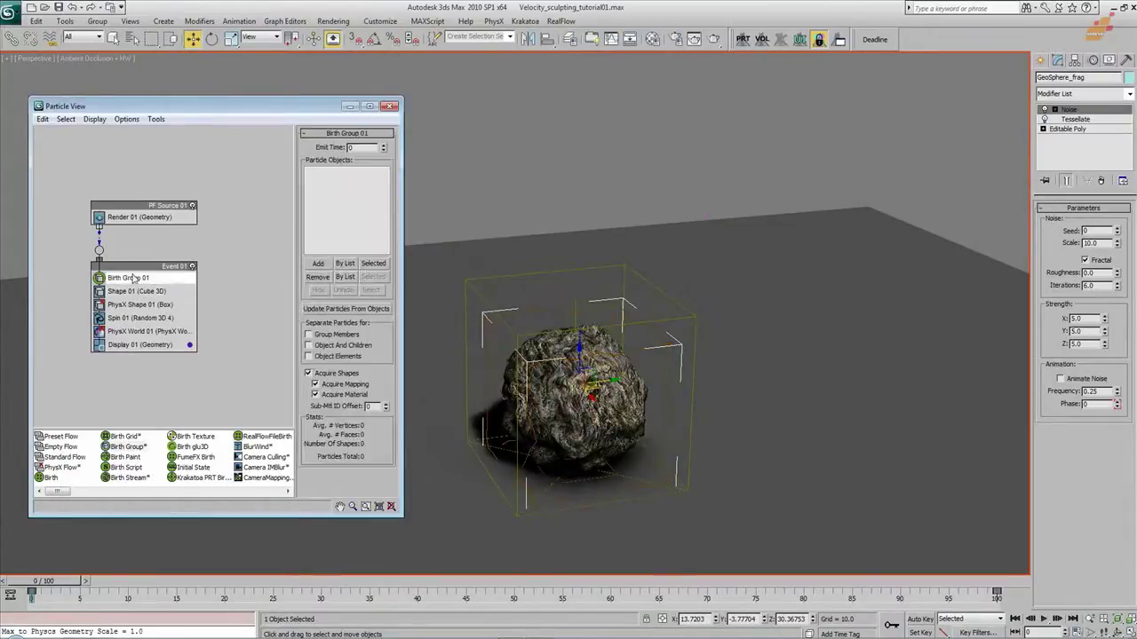
Assign GeoSphere_frag as the Birth Group's particle object and hide the original mesh
{"action": "left_click", "coordinate": [345, 265]}
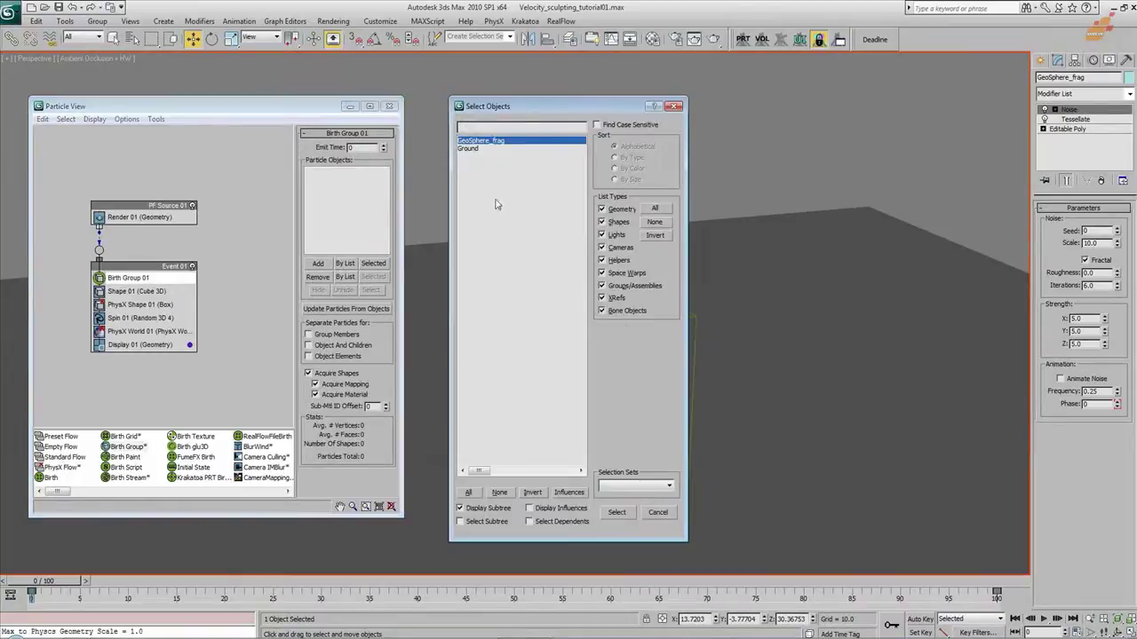
{"action": "double_click", "coordinate": [488, 143]}
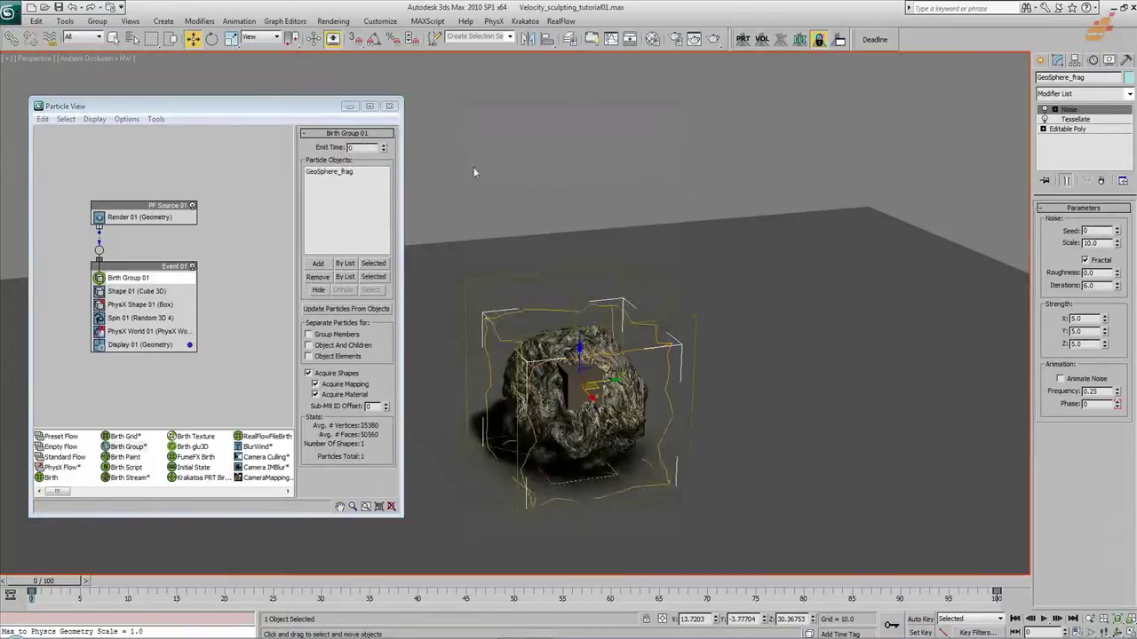
{"action": "left_click", "coordinate": [318, 291]}
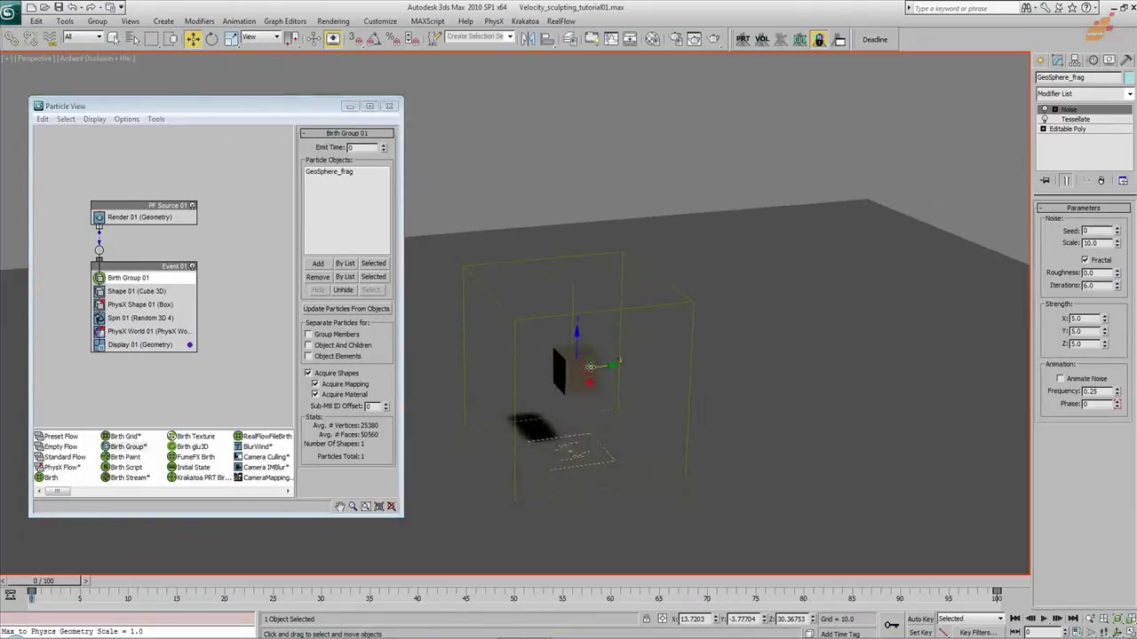
Delete the Shape and Spin operators from Event 01
{"action": "right_click", "coordinate": [158, 292]}
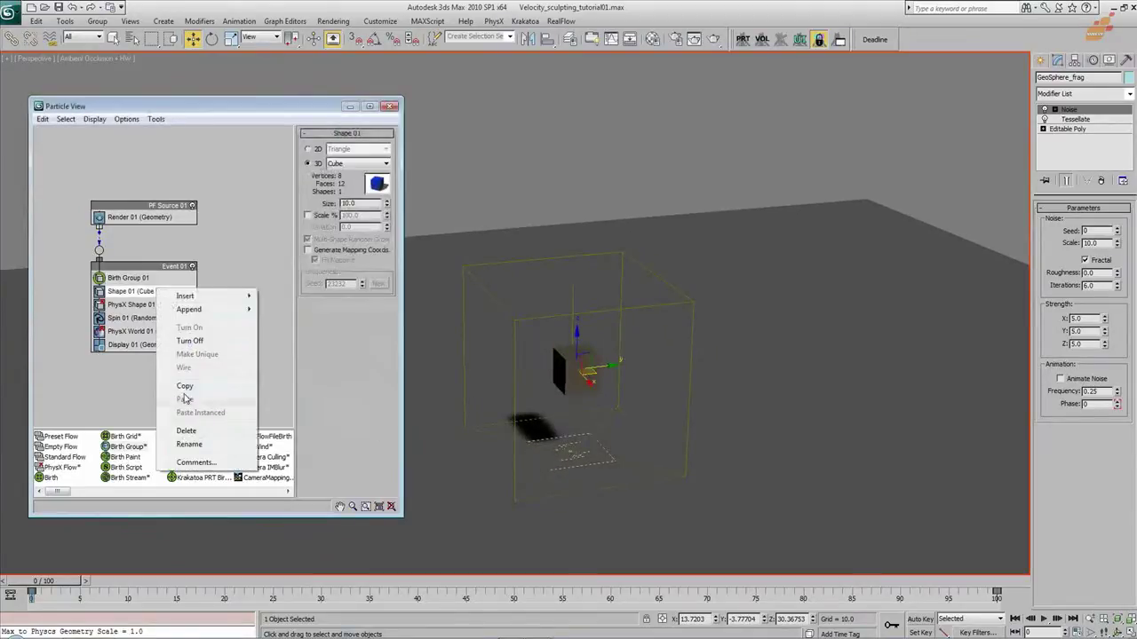
{"action": "left_click", "coordinate": [192, 432]}
{"action": "middle_click_drag", "start_coordinate": [601, 399], "coordinate": [597, 370], "text": "alt"}
{"action": "scroll", "coordinate": [596, 370], "scroll_direction": "up", "scroll_amount": 2}
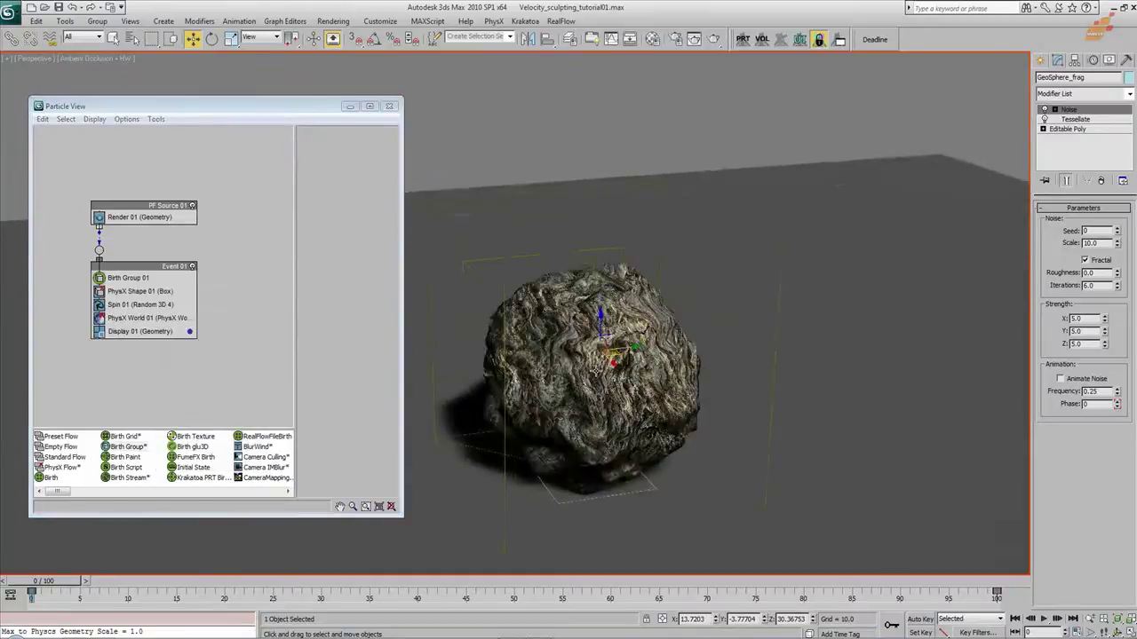
{"action": "right_click", "coordinate": [167, 306]}
{"action": "left_click", "coordinate": [204, 450]}
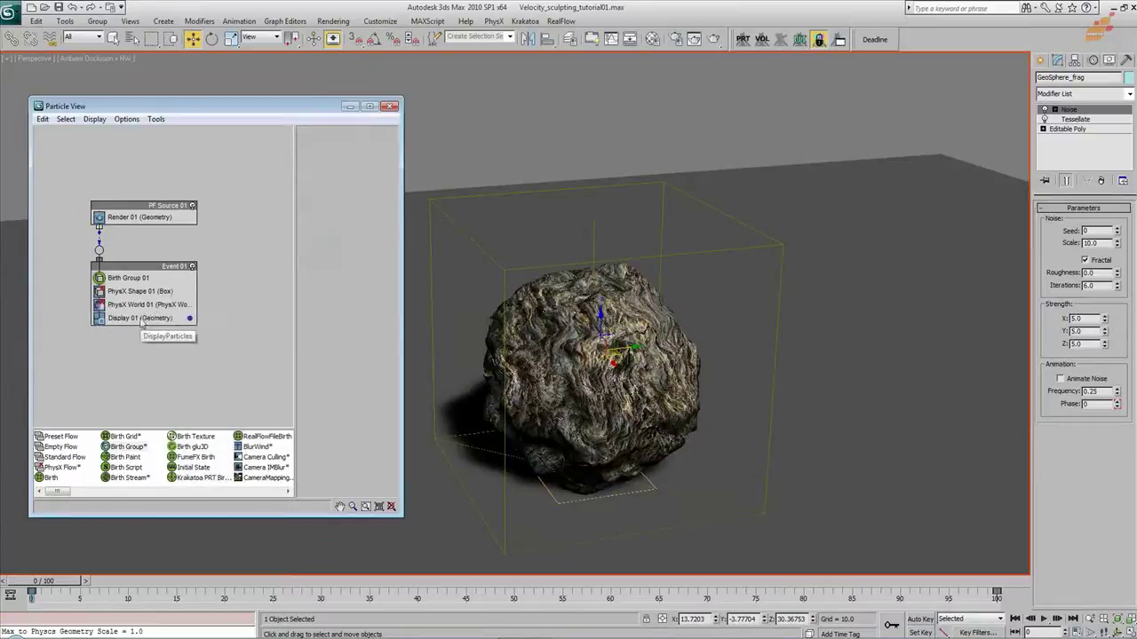
Set the PhysX Shape operator to collide as Convex Hull
{"action": "left_click", "coordinate": [165, 292]}
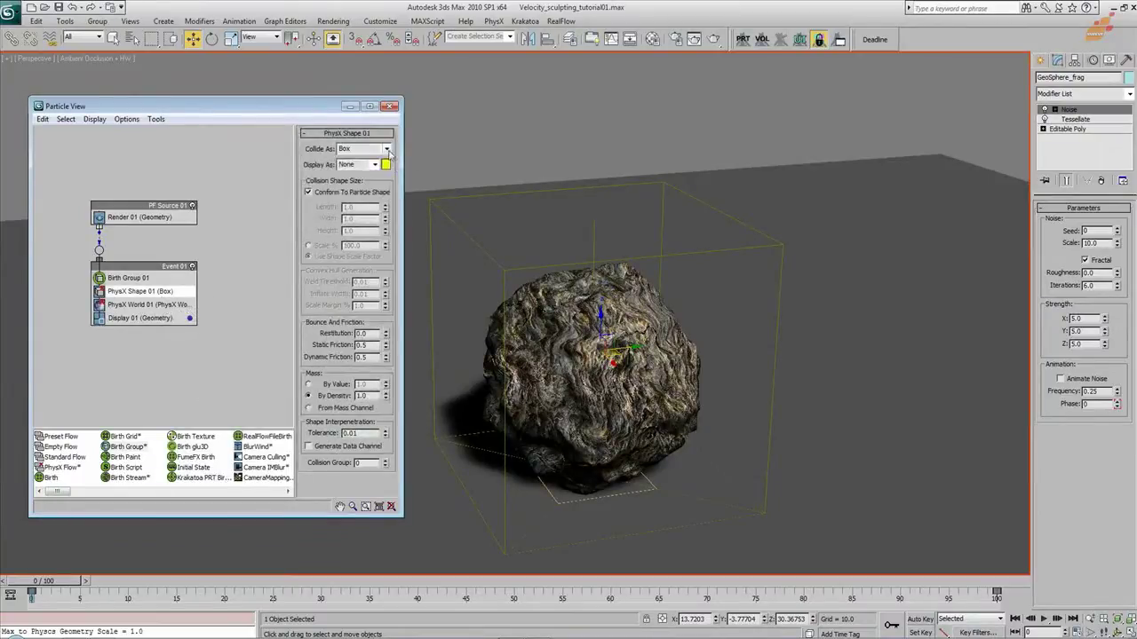
{"action": "left_click", "coordinate": [386, 149]}
{"action": "left_click", "coordinate": [355, 176]}
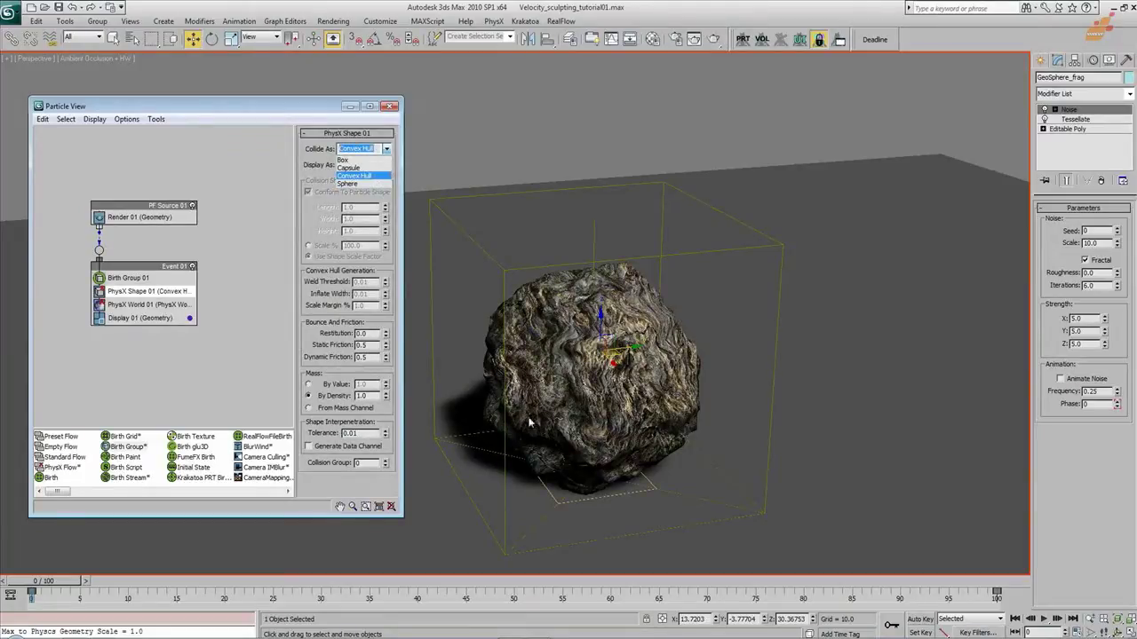
{"action": "middle_click_drag", "start_coordinate": [617, 347], "coordinate": [601, 338]}
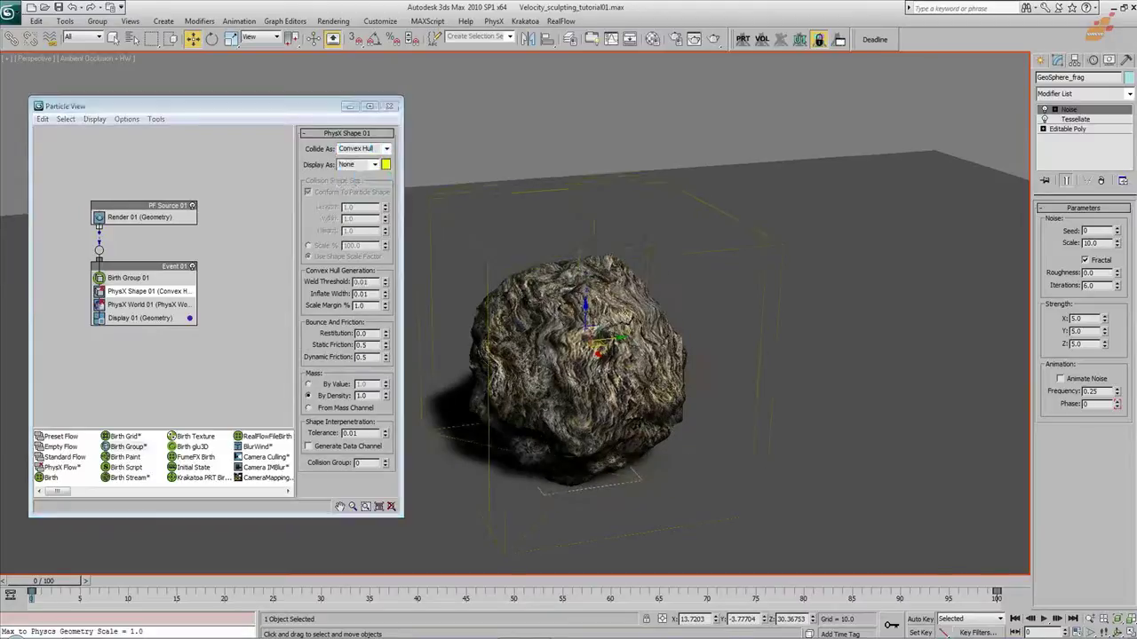
Display the PhysX collision shape as Wireframe and inspect it around the rock
{"action": "left_click", "coordinate": [370, 168]}
{"action": "left_click", "coordinate": [377, 166]}
{"action": "left_click", "coordinate": [355, 185]}
{"action": "middle_click_drag", "start_coordinate": [710, 355], "coordinate": [781, 340], "text": "alt"}
{"action": "scroll", "coordinate": [532, 341], "scroll_direction": "up", "scroll_amount": 3}
{"action": "middle_click_drag", "start_coordinate": [531, 341], "coordinate": [700, 348], "text": "alt"}
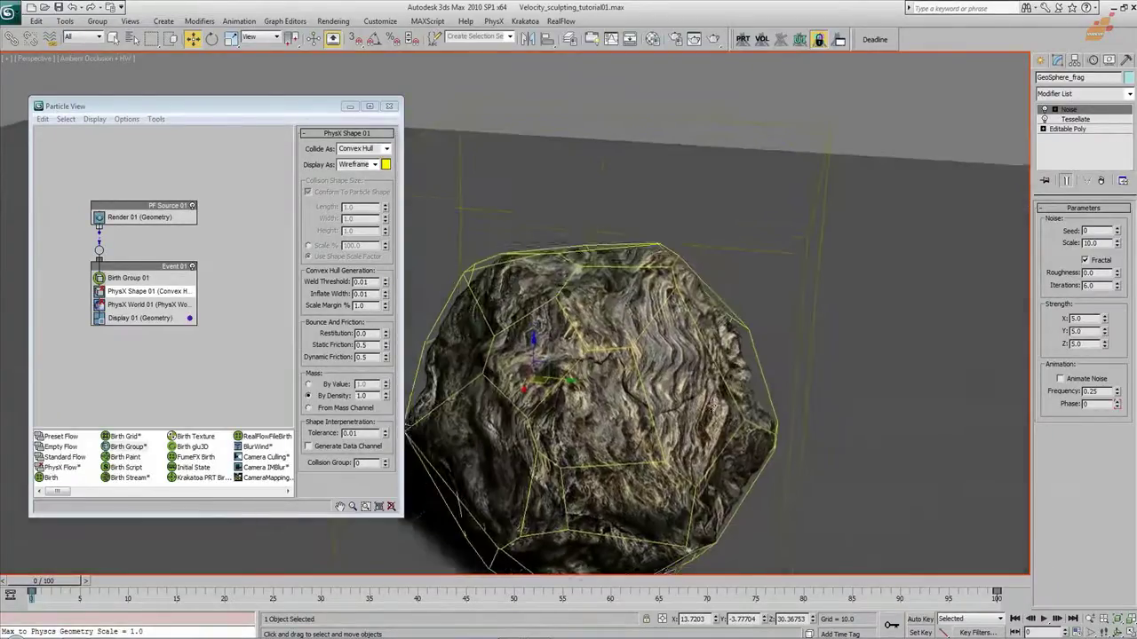
{"action": "scroll", "coordinate": [702, 398], "scroll_direction": "down", "scroll_amount": 3}
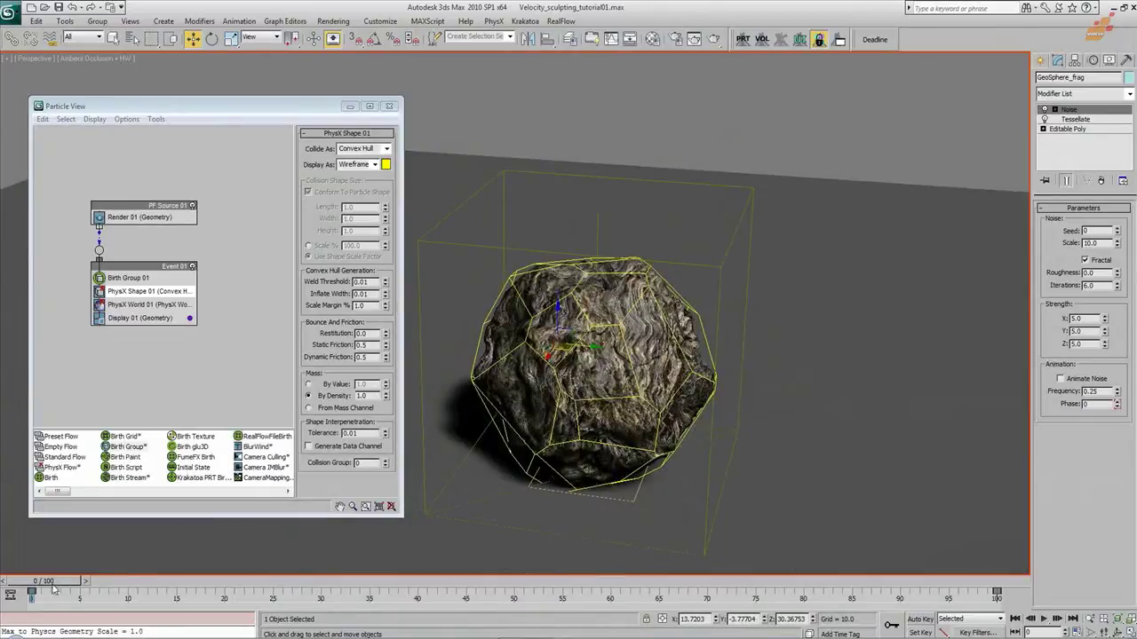
Preview the simulation over the first frames, then return to frame 0
{"action": "left_click_drag", "start_coordinate": [55, 589], "coordinate": [221, 592]}
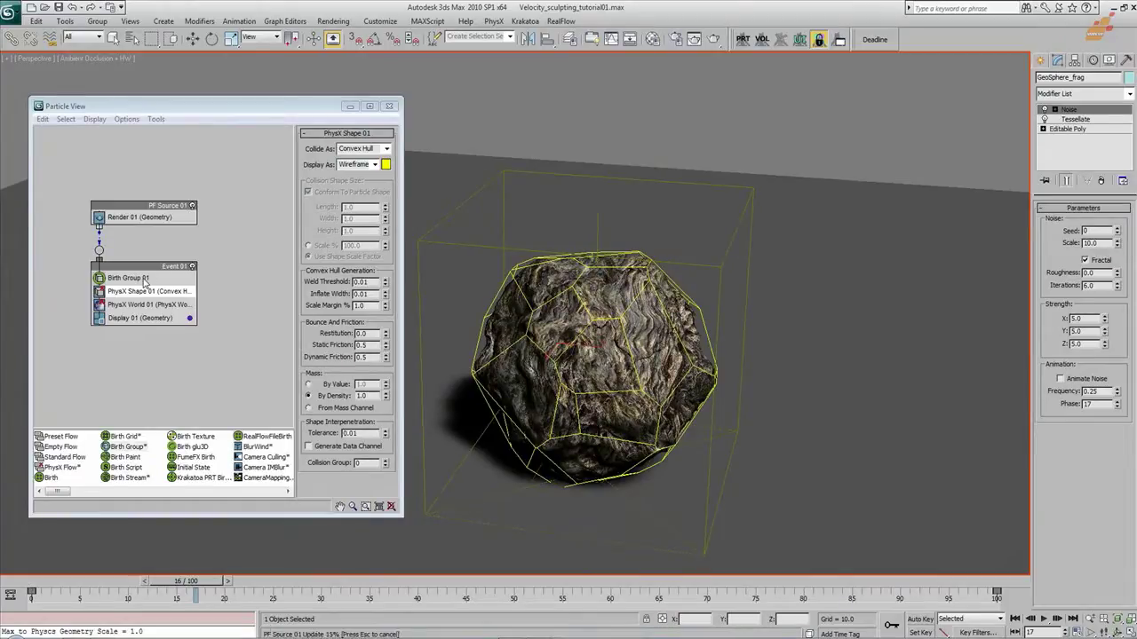
{"action": "key", "text": "Home"}
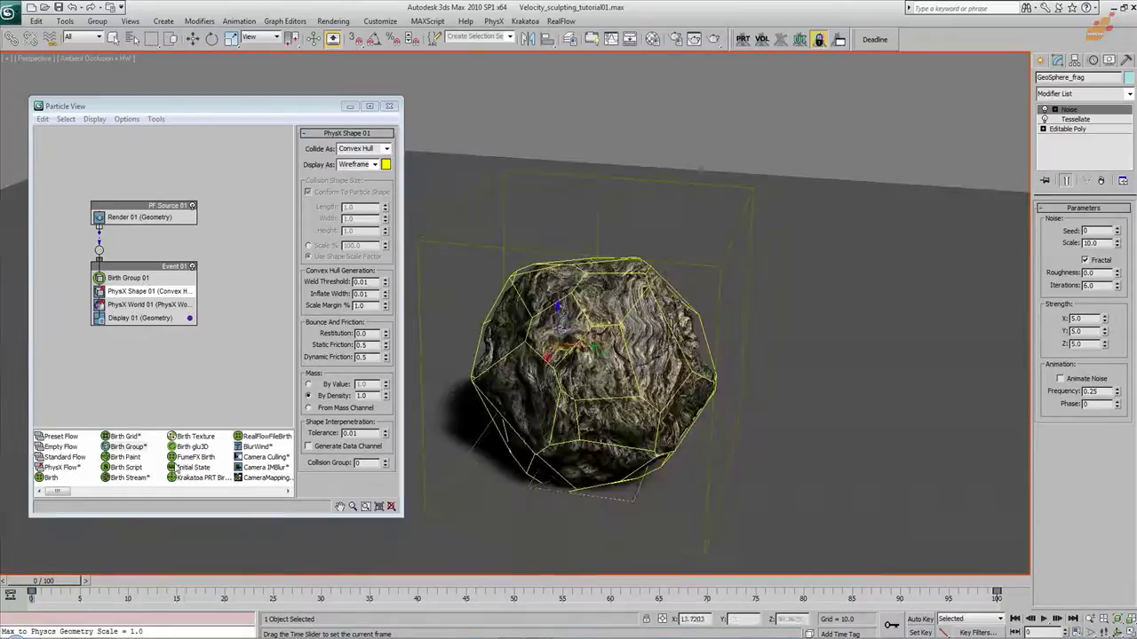
{"action": "left_click", "coordinate": [175, 465]}
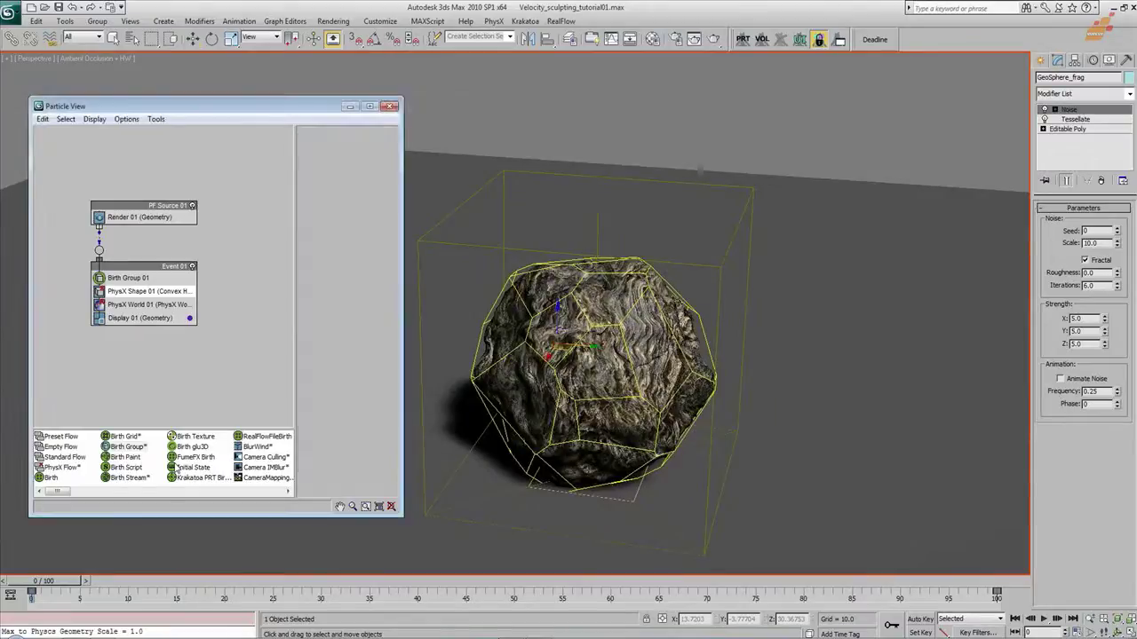
Separate the Birth Group particles by Object Elements, update them from the objects, and preview the simulation to frame 48 before rewinding
{"action": "left_click", "coordinate": [133, 278]}
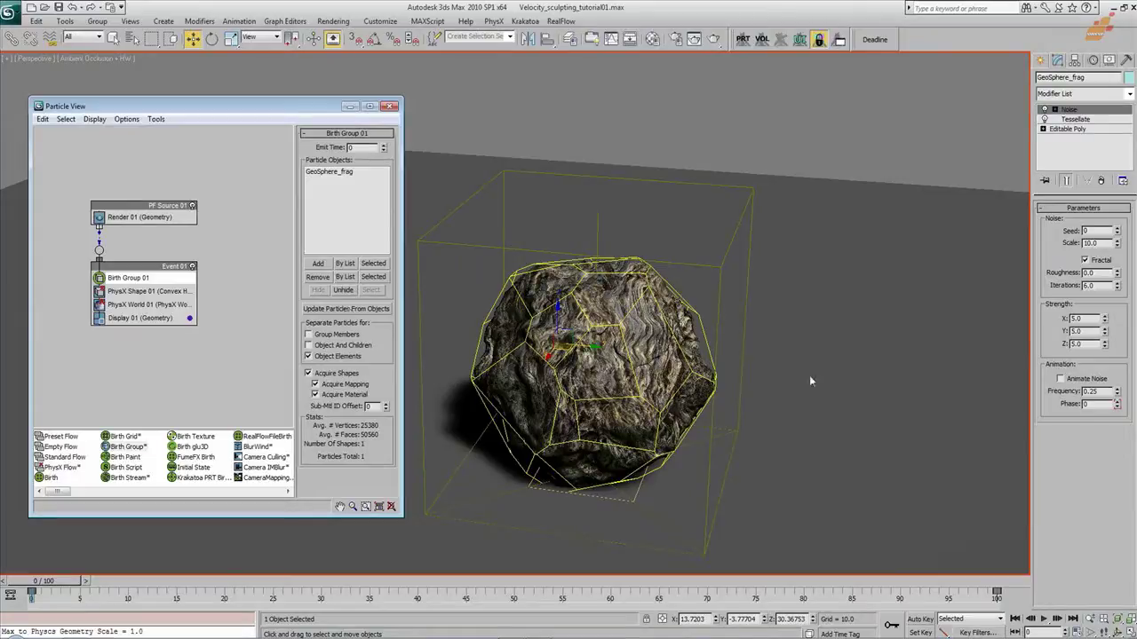
{"action": "left_click", "coordinate": [353, 308]}
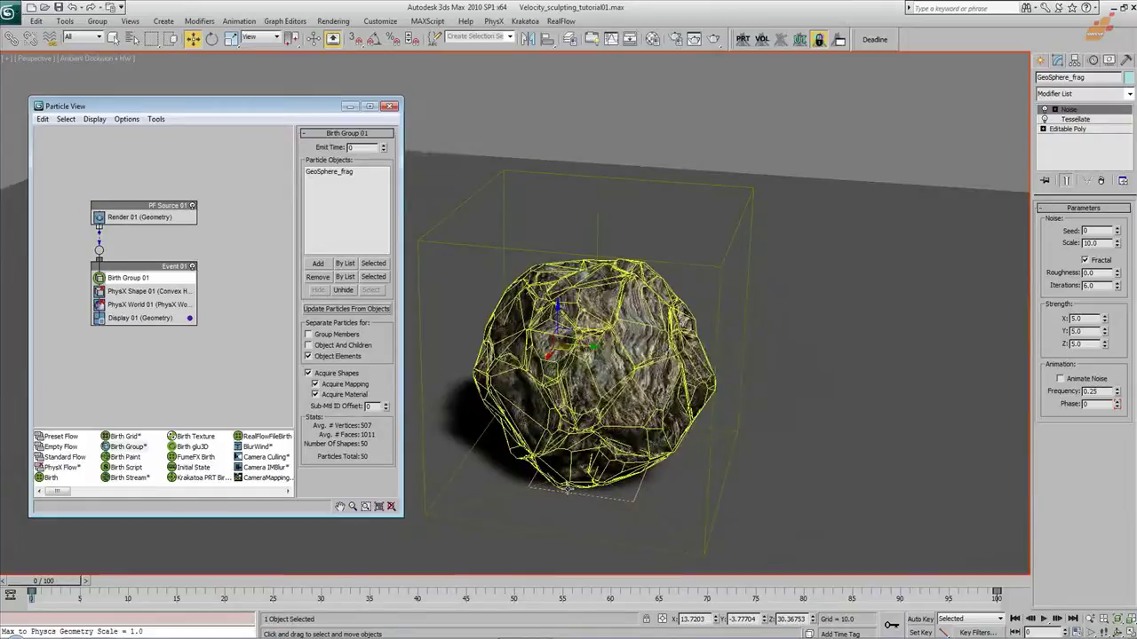
{"action": "left_click_drag", "start_coordinate": [64, 586], "coordinate": [529, 582]}
{"action": "key", "text": "w"}
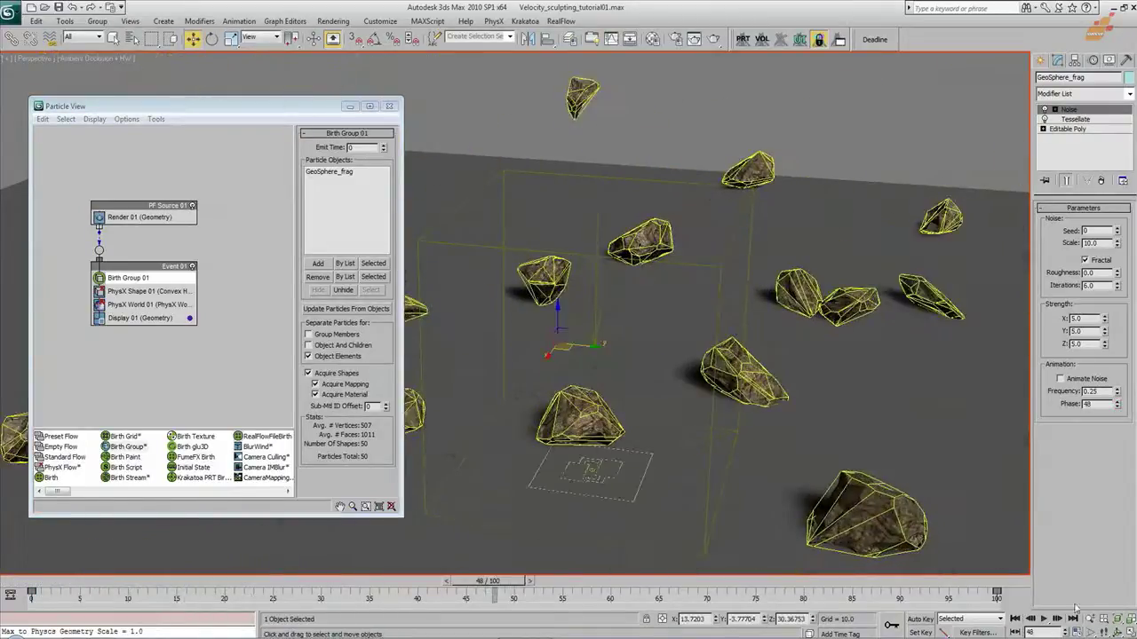
{"action": "left_click", "coordinate": [1015, 618]}
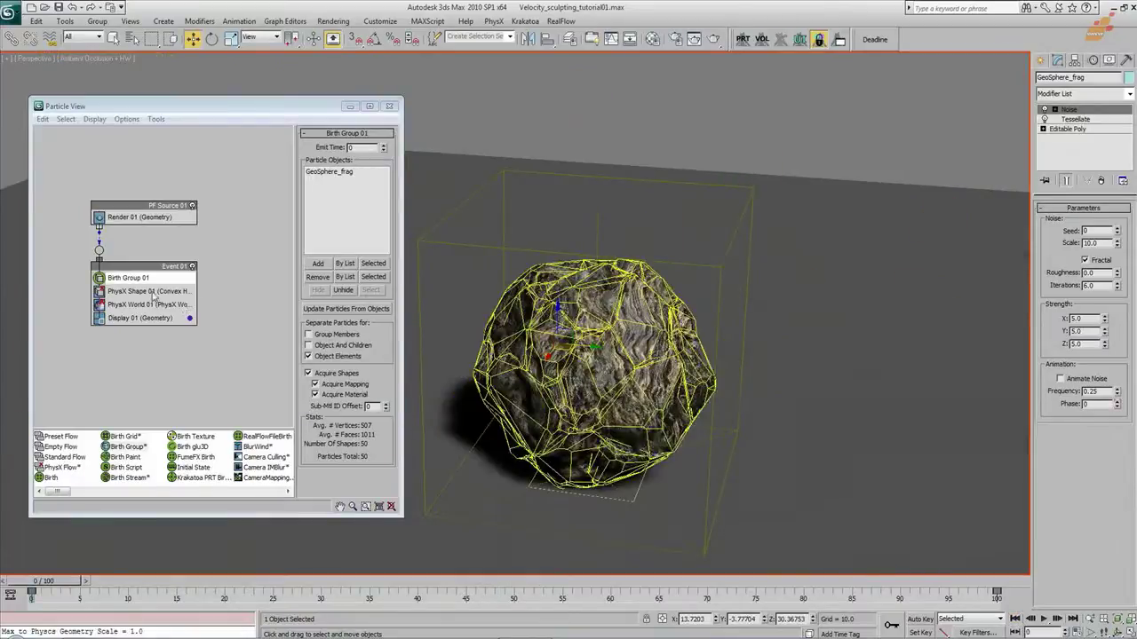
Examine the fragments' collision hulls up close, then set the PhysX Shape's Scale Margin and Inflate Width to 0
{"action": "left_click", "coordinate": [153, 293]}
{"action": "mouse_move", "coordinate": [613, 371]}
{"action": "middle_mouse_down", "text": "alt"}
{"action": "mouse_move", "coordinate": [625, 330]}
{"action": "mouse_move", "coordinate": [629, 385]}
{"action": "mouse_move", "coordinate": [607, 390]}
{"action": "middle_mouse_up", "text": "alt"}
{"action": "scroll", "coordinate": [629, 384], "scroll_direction": "up", "scroll_amount": 3}
{"action": "scroll", "coordinate": [615, 400], "scroll_direction": "up", "scroll_amount": 4}
{"action": "middle_click_drag", "start_coordinate": [643, 285], "coordinate": [618, 316], "text": "alt"}
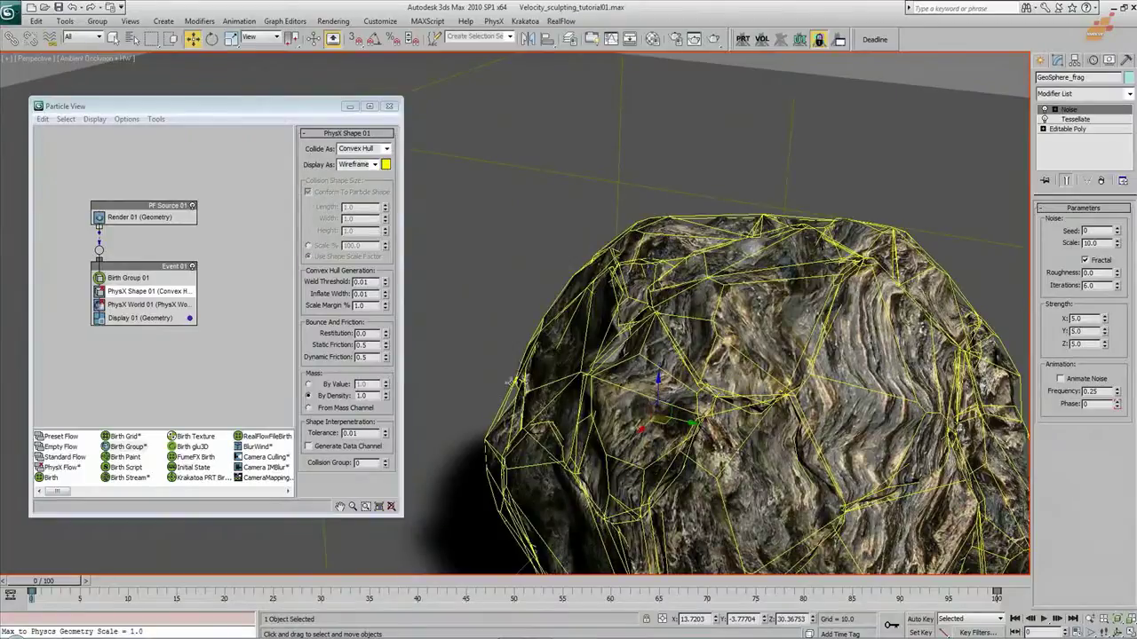
{"action": "middle_click_drag", "start_coordinate": [522, 397], "coordinate": [625, 387], "text": "alt"}
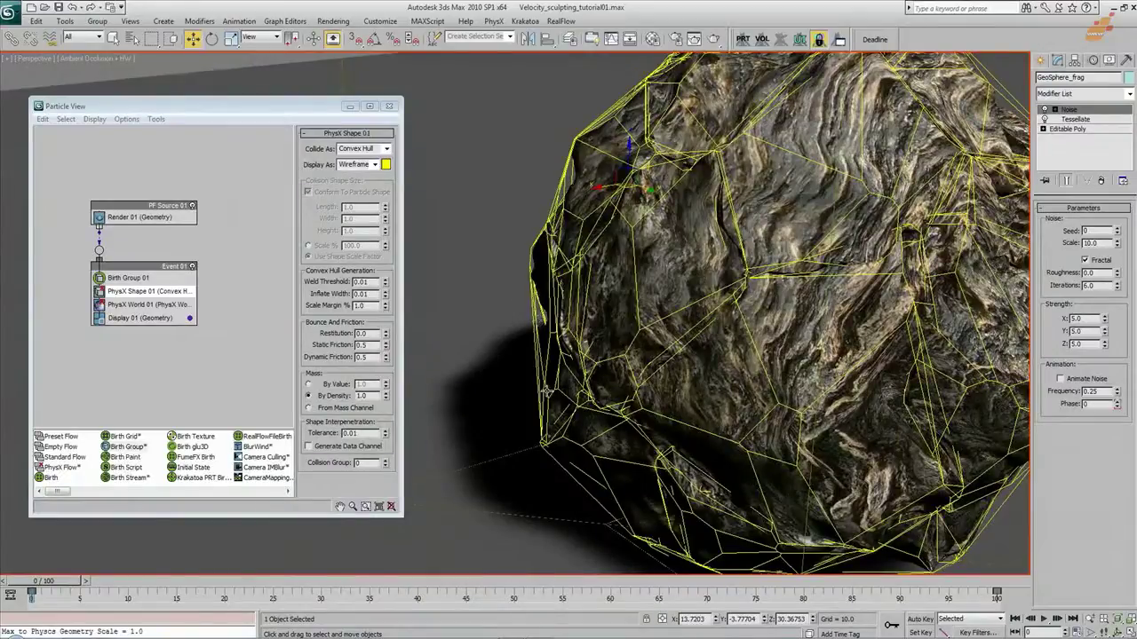
{"action": "middle_click_drag", "start_coordinate": [651, 294], "coordinate": [682, 441], "text": "alt"}
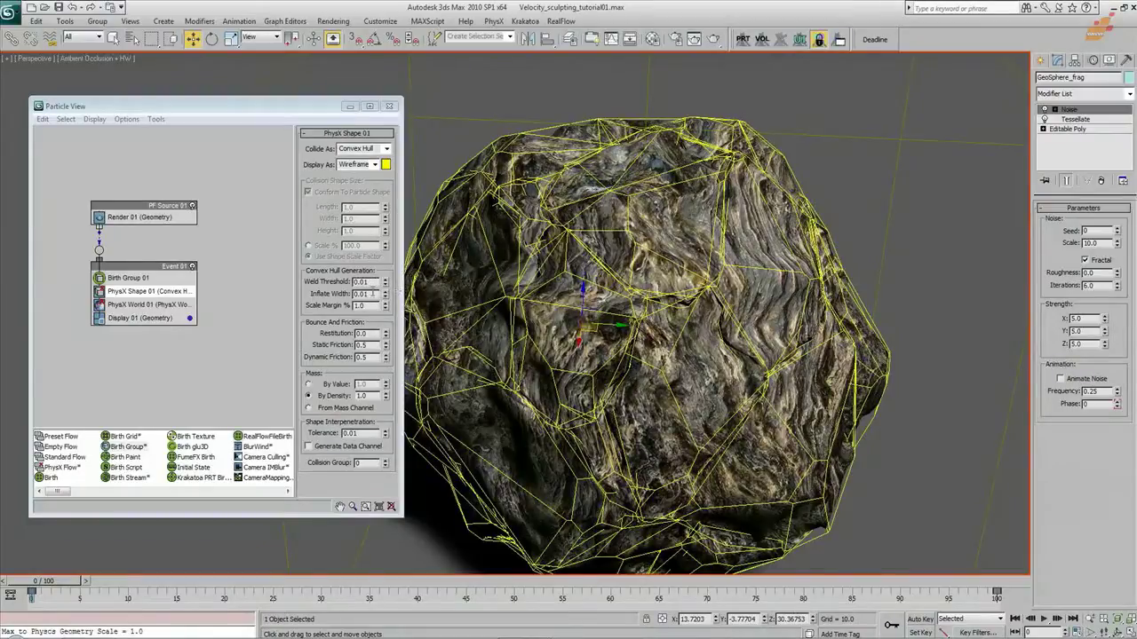
{"action": "right_click", "coordinate": [385, 307]}
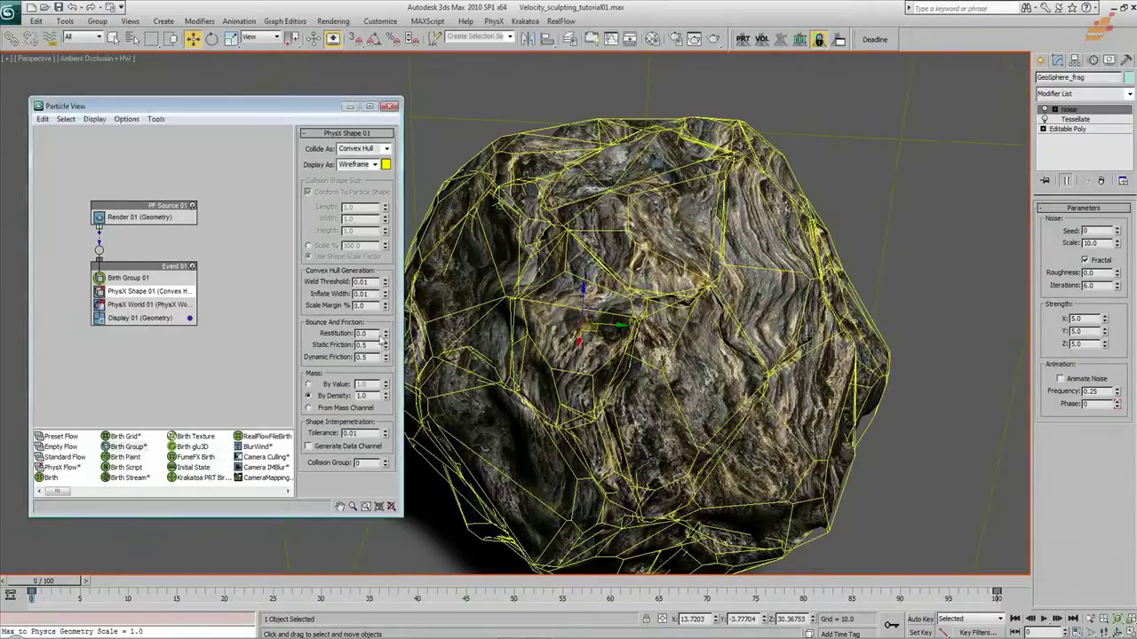
{"action": "right_click", "coordinate": [386, 296]}
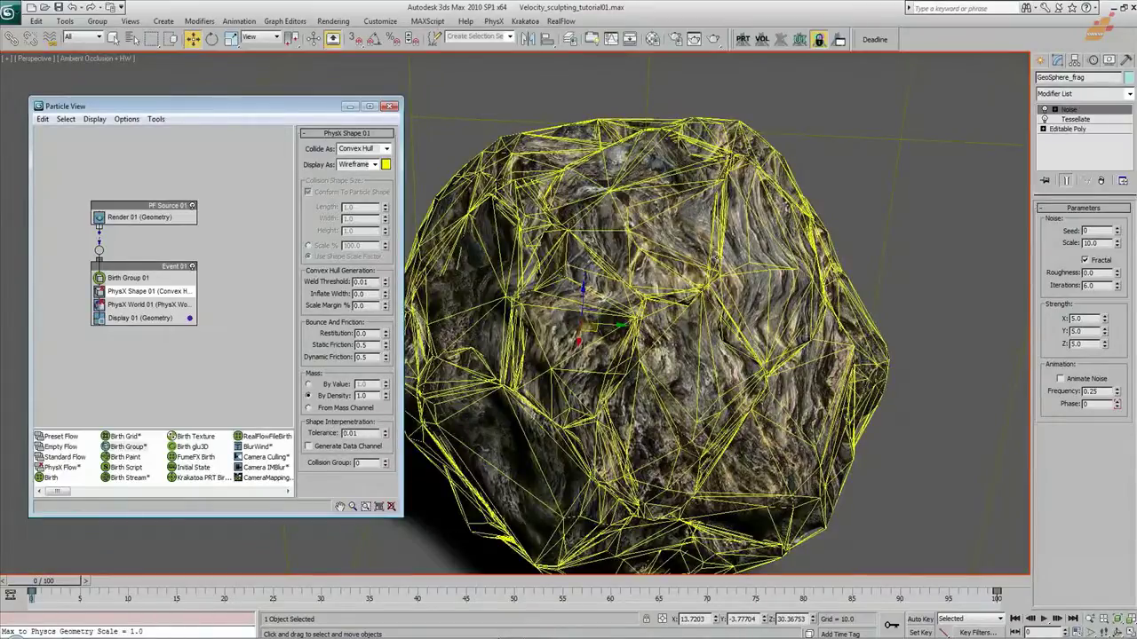
Set the convex hull's Weld Threshold to 1.2 and check how the hulls fit the rock surface
{"action": "double_click", "coordinate": [374, 282]}
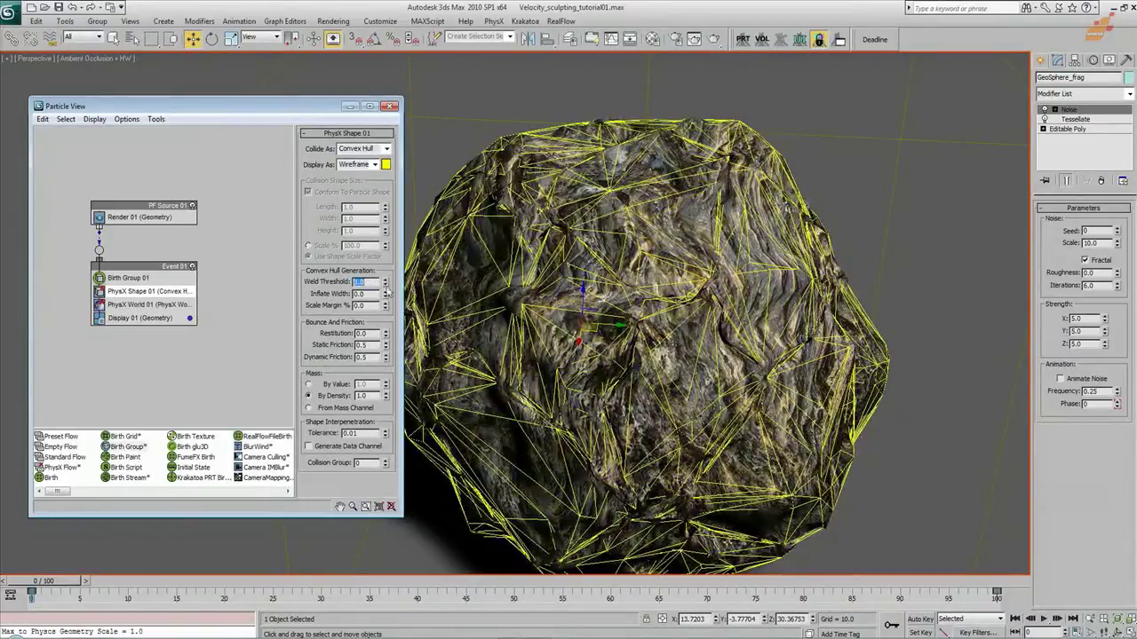
{"action": "left_click_drag", "start_coordinate": [385, 282], "coordinate": [384, 265]}
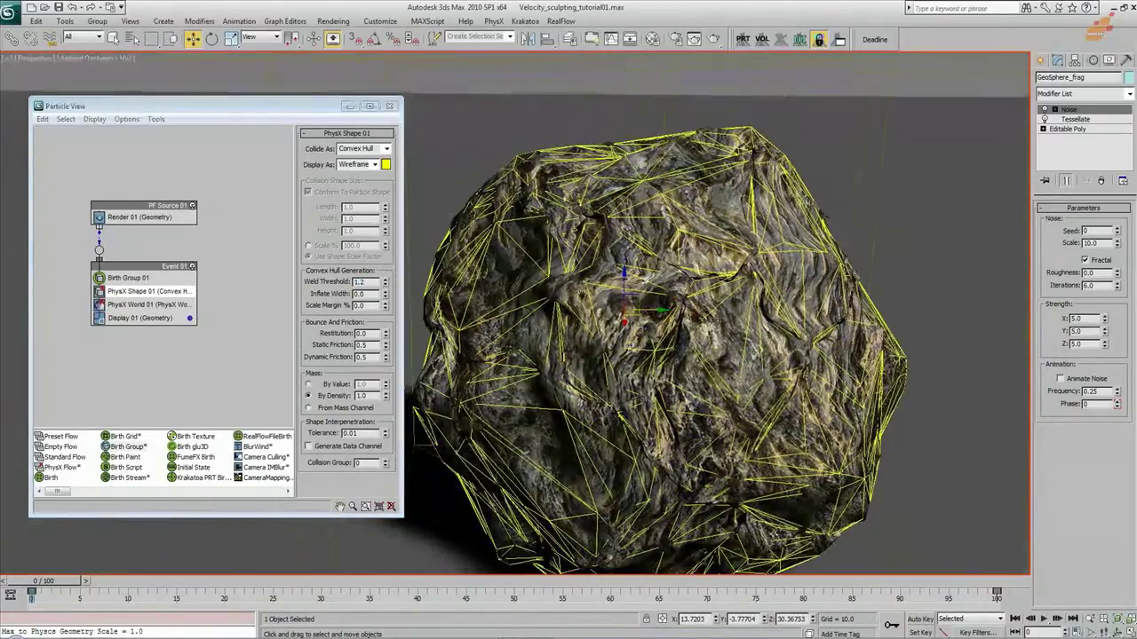
{"action": "scroll", "coordinate": [563, 319], "scroll_direction": "up", "scroll_amount": 4}
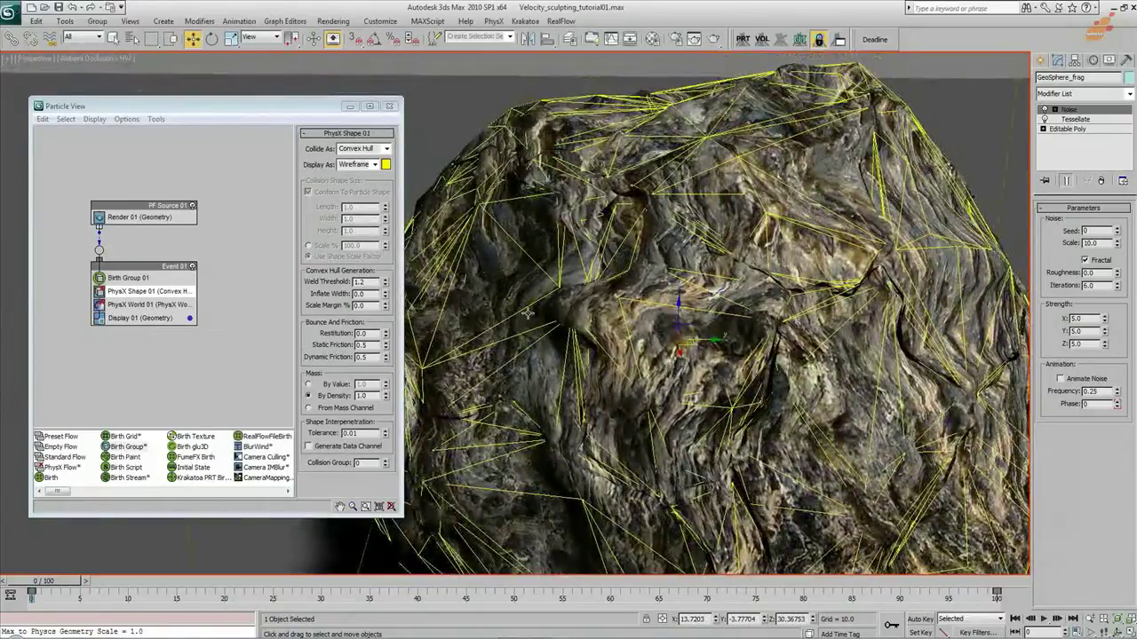
{"action": "middle_click_drag", "start_coordinate": [556, 287], "coordinate": [937, 270], "text": "alt"}
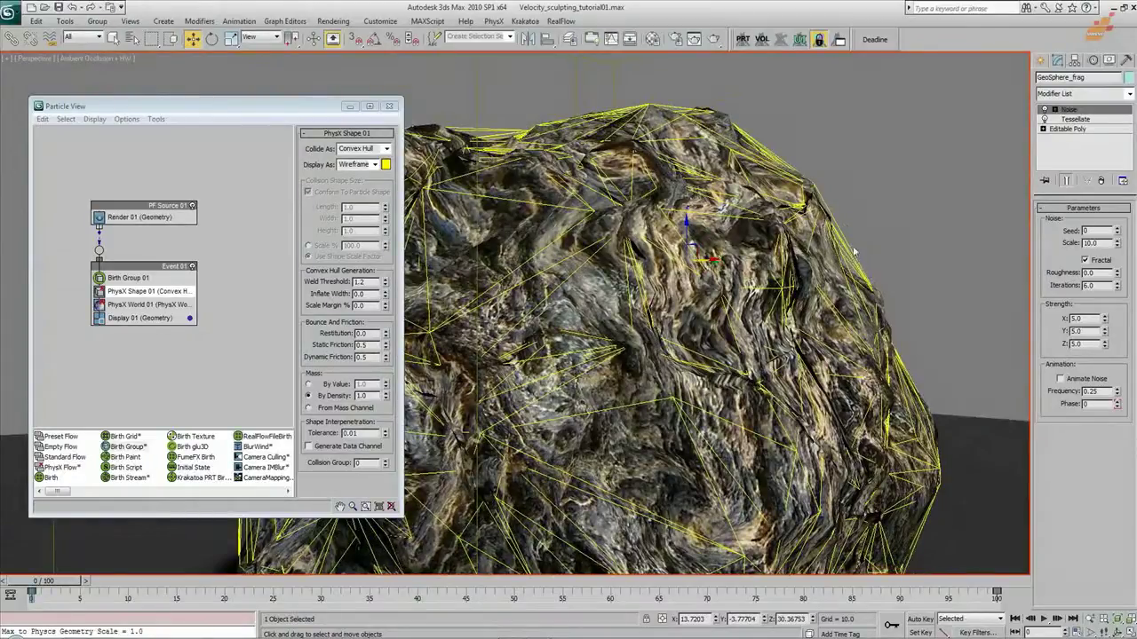
{"action": "middle_click_drag", "start_coordinate": [860, 263], "coordinate": [858, 277], "text": "alt"}
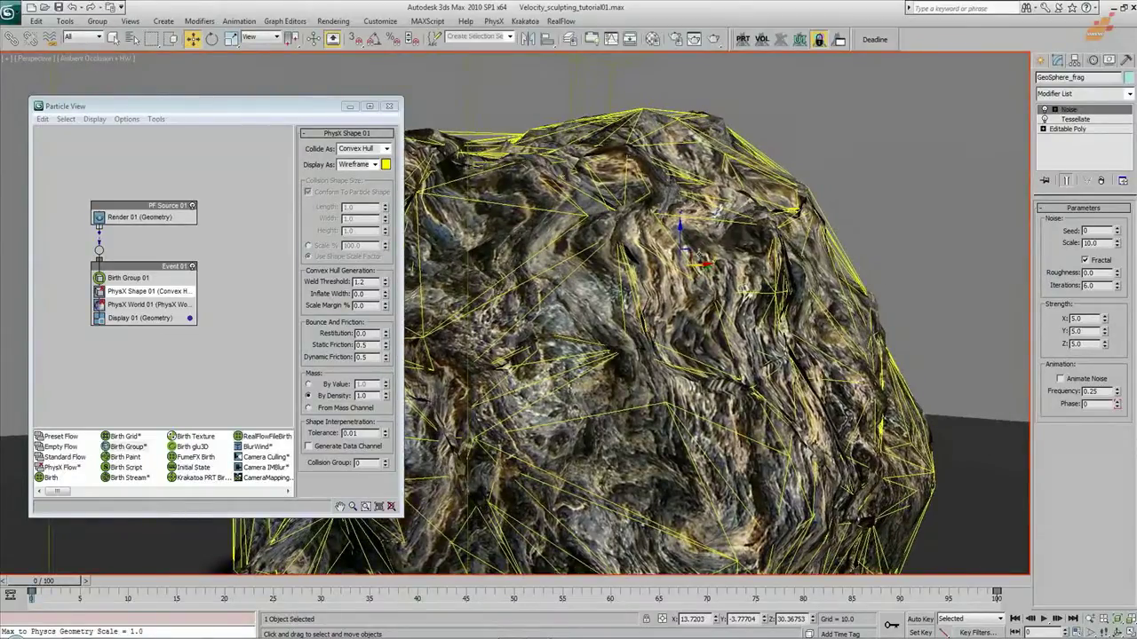
Set the convex hull's Weld Threshold to 4.0 and look over the simplified hulls around the rock
{"action": "scroll", "coordinate": [723, 259], "scroll_direction": "down", "scroll_amount": 5}
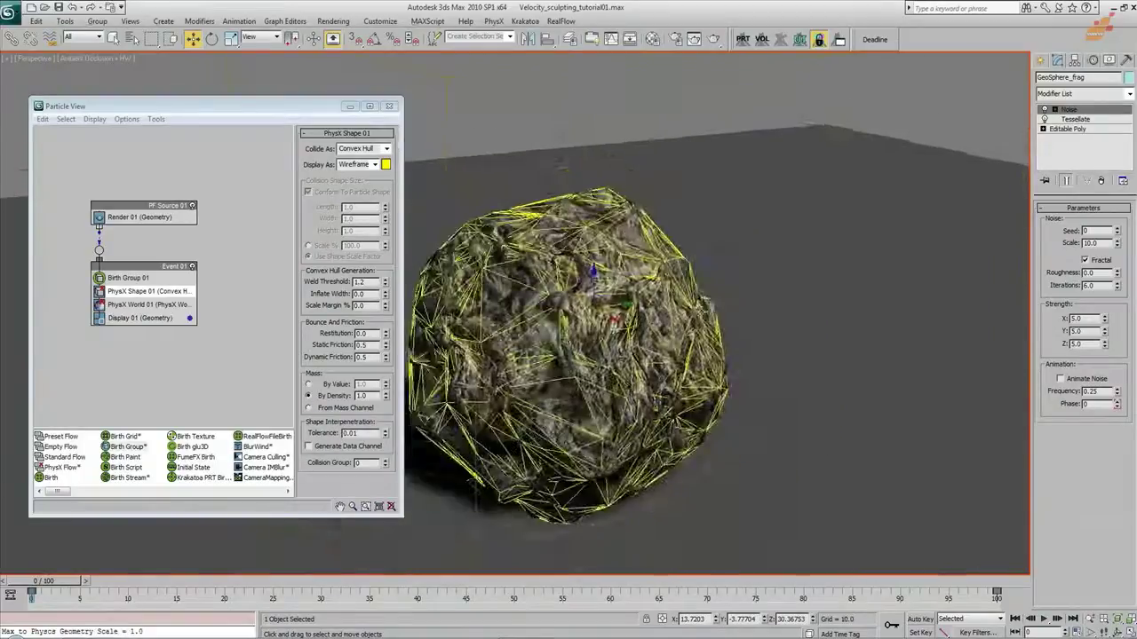
{"action": "middle_click_drag", "start_coordinate": [711, 306], "coordinate": [670, 342], "text": "alt"}
{"action": "double_click", "coordinate": [371, 283]}
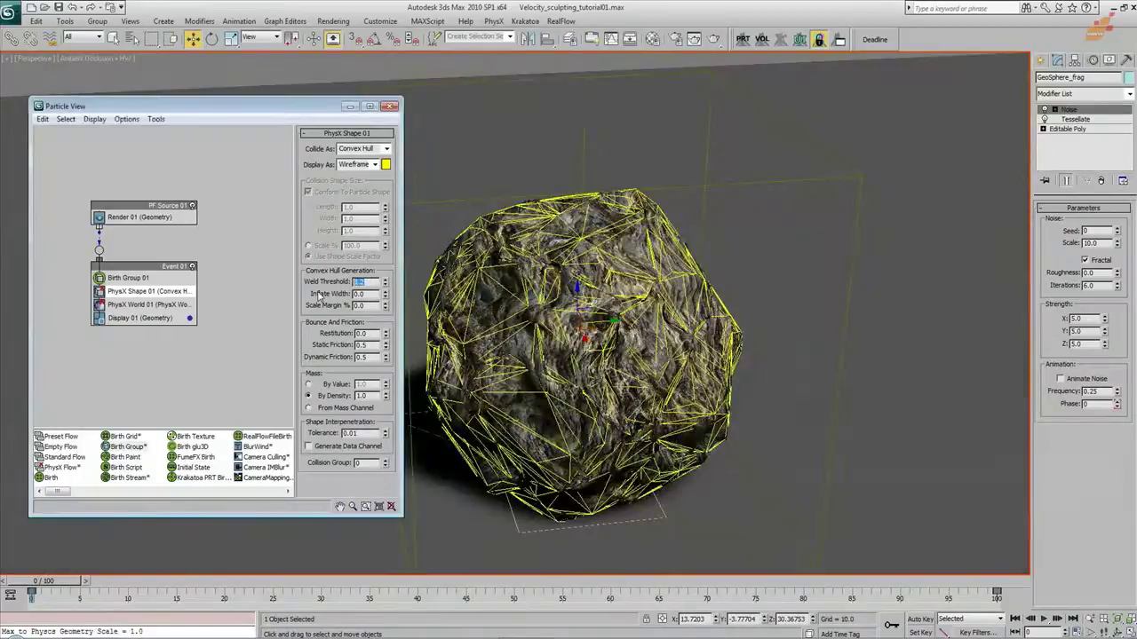
{"action": "middle_click_drag", "start_coordinate": [660, 359], "coordinate": [677, 324], "text": "alt"}
{"action": "scroll", "coordinate": [677, 325], "scroll_direction": "down", "scroll_amount": 3}
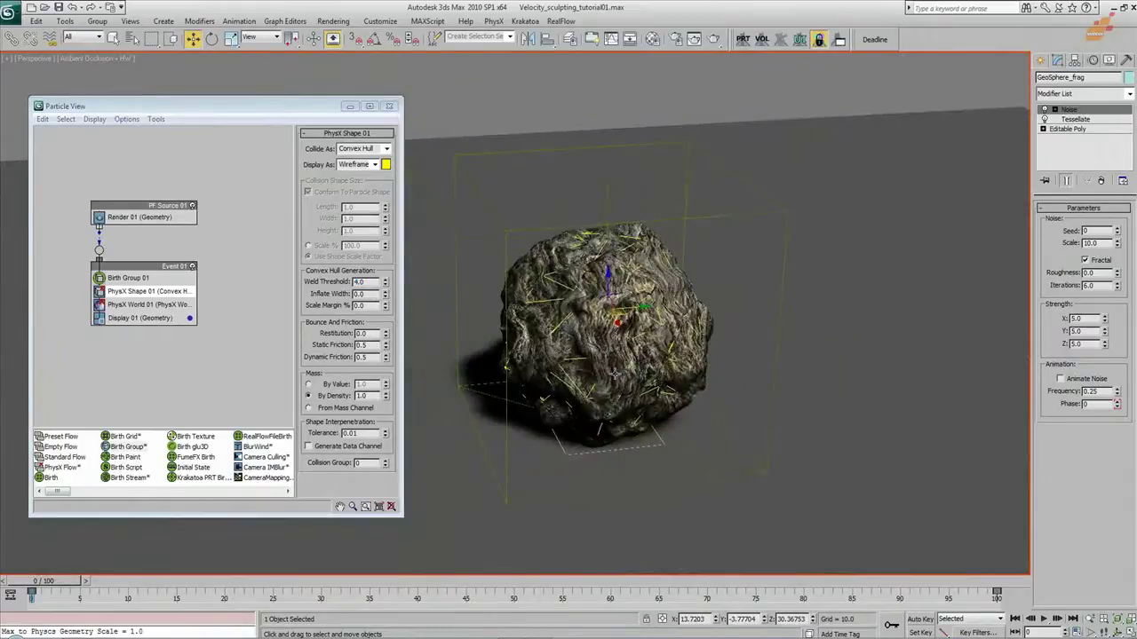
Preview the simulation to frame 74, replay it from the start, and return to frame 0
{"action": "left_click_drag", "start_coordinate": [62, 582], "coordinate": [737, 582]}
{"action": "key", "text": "w"}
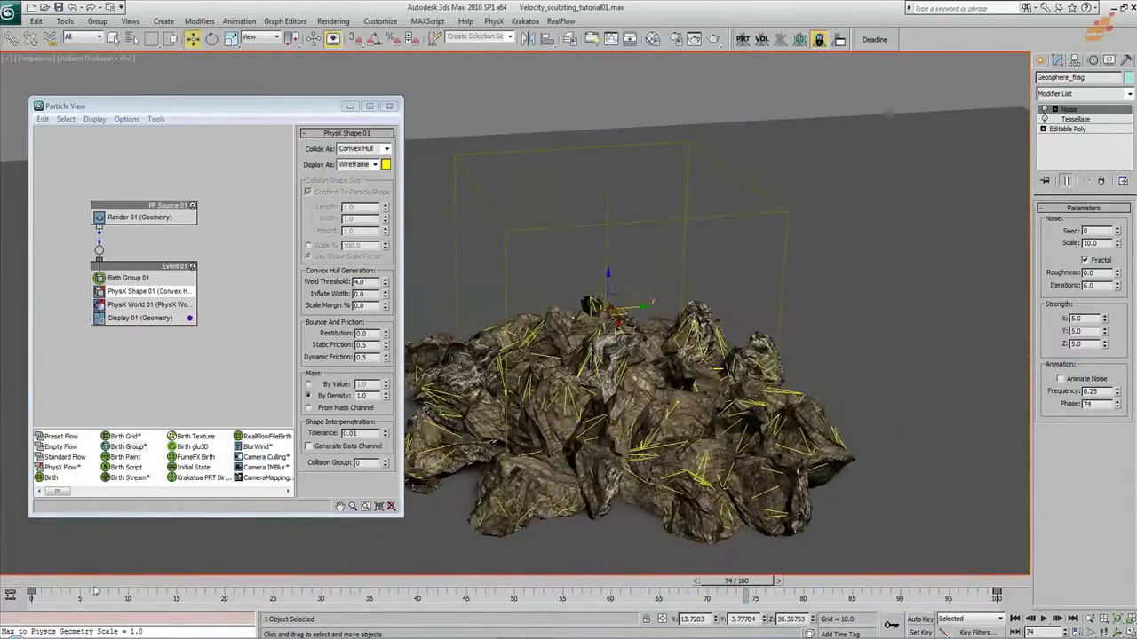
{"action": "key", "text": "Home"}
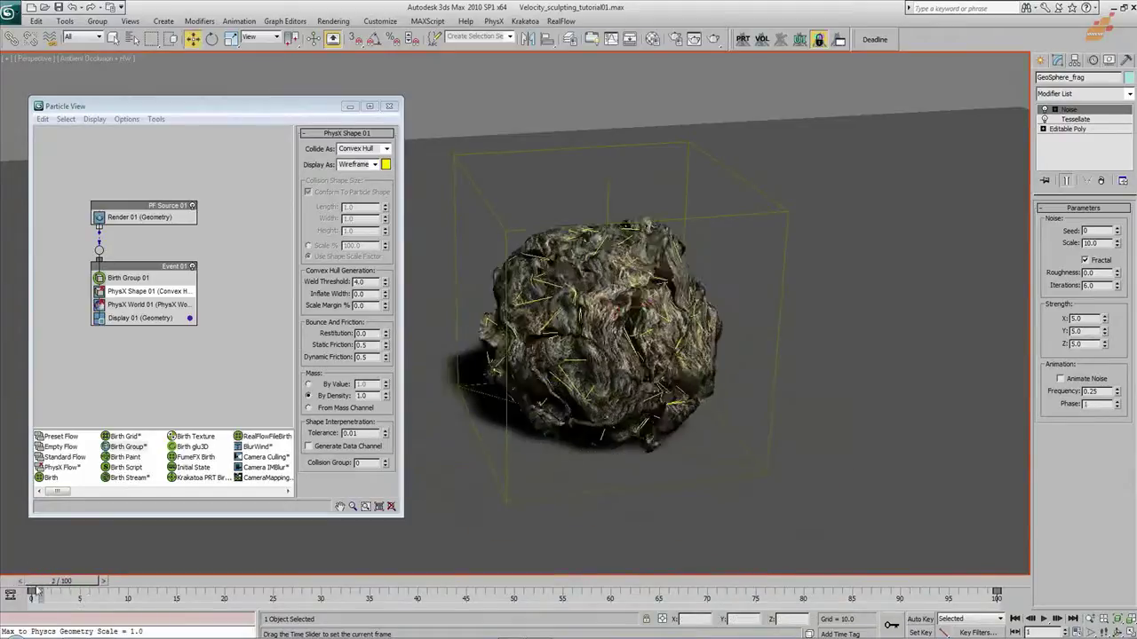
{"action": "left_click_drag", "start_coordinate": [27, 588], "coordinate": [897, 586]}
{"action": "key", "text": "w"}
{"action": "left_click", "coordinate": [1015, 619]}
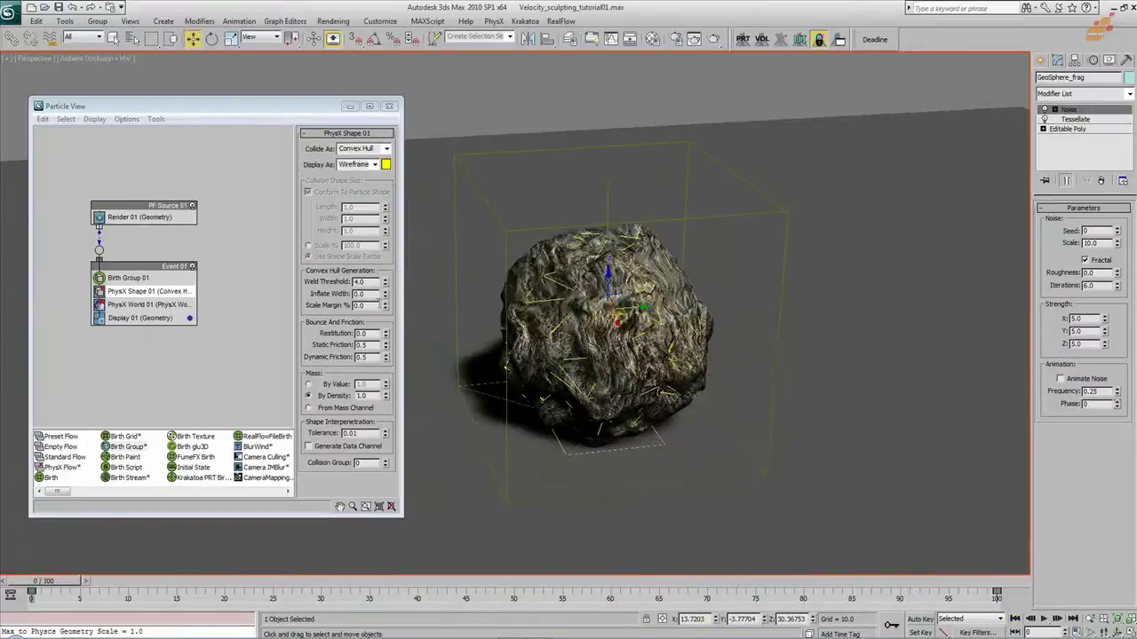
Set the convex hull's Weld Threshold to 5.0, run the simulation to frame 100 and inspect the settled fragments
{"action": "left_click", "coordinate": [352, 282]}
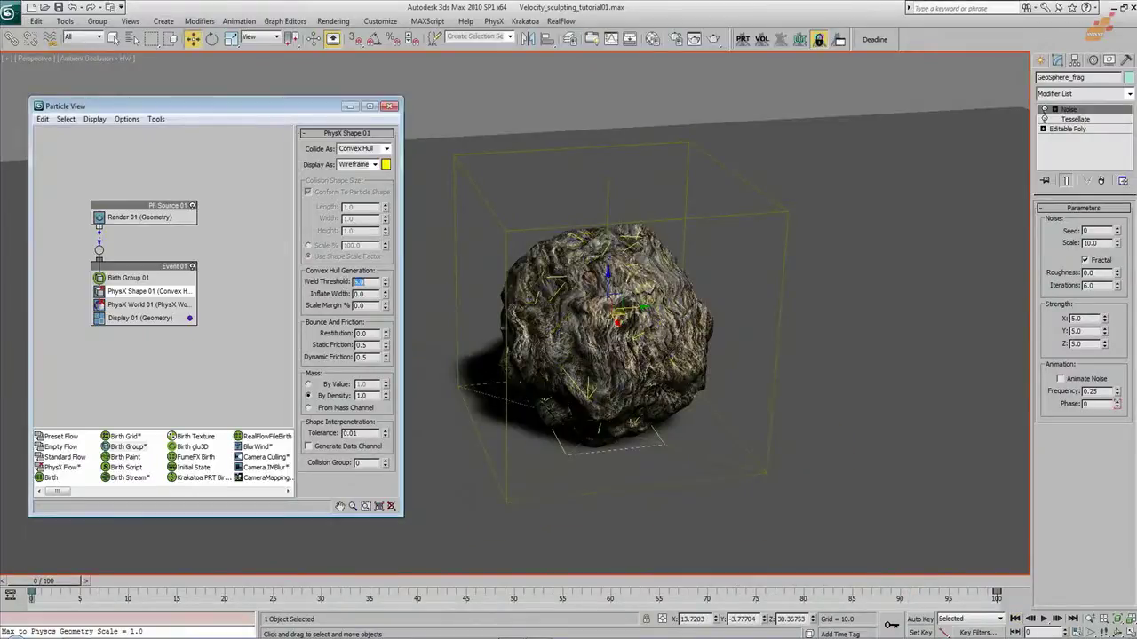
{"action": "middle_click_drag", "start_coordinate": [569, 382], "coordinate": [541, 413], "text": "alt"}
{"action": "left_click_drag", "start_coordinate": [71, 587], "coordinate": [997, 559]}
{"action": "key", "text": "w"}
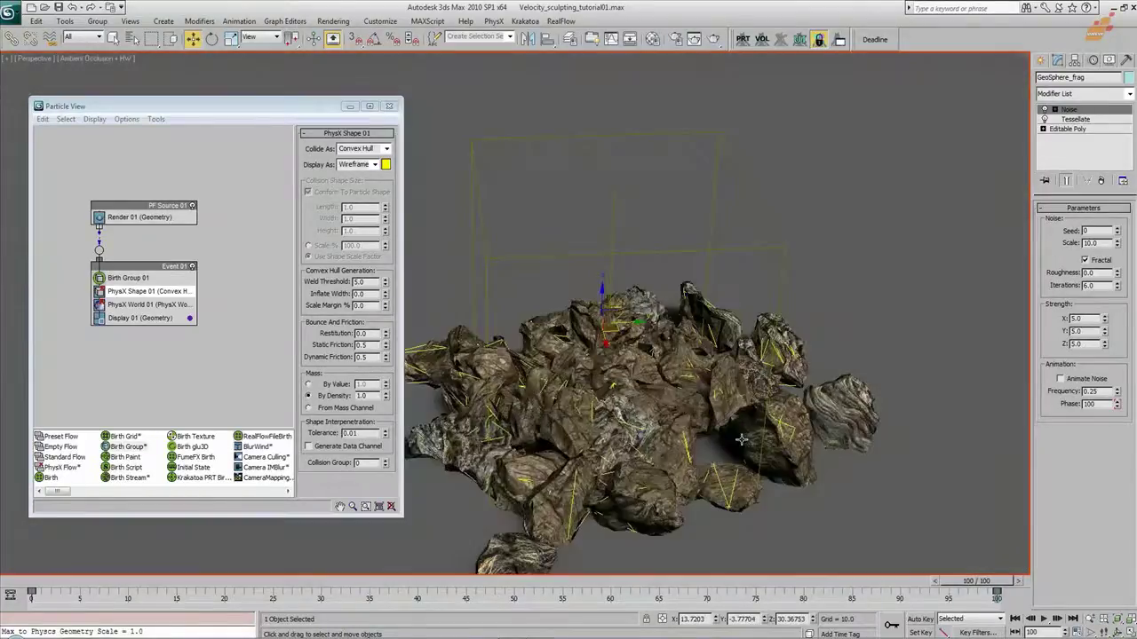
{"action": "middle_click_drag", "start_coordinate": [741, 440], "coordinate": [883, 437], "text": "alt"}
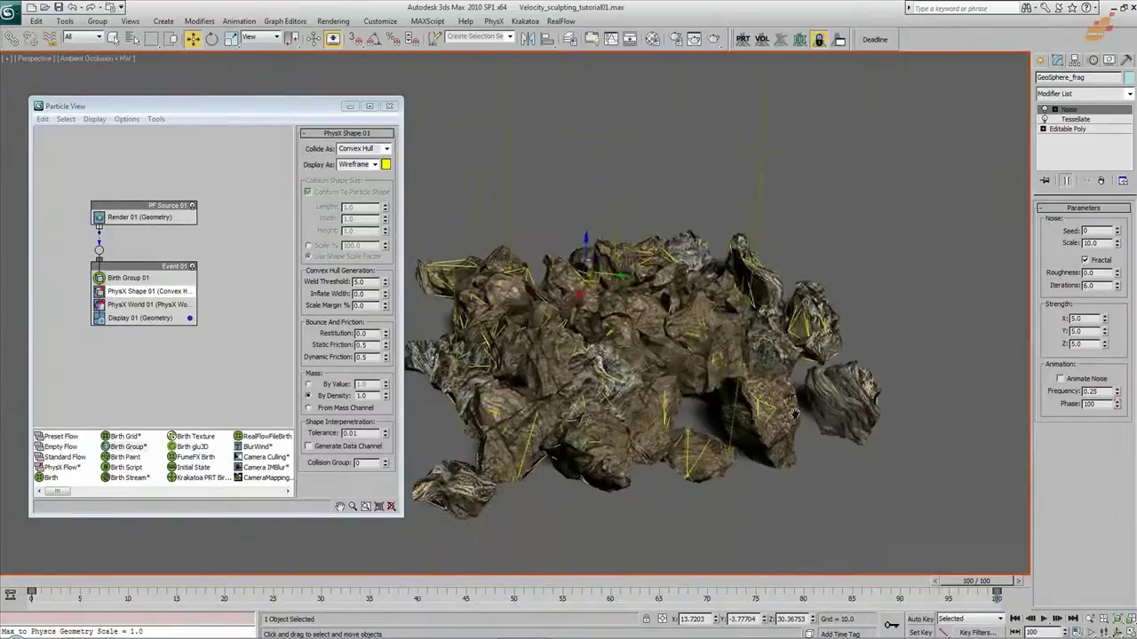
{"action": "scroll", "coordinate": [765, 389], "scroll_direction": "up", "scroll_amount": 3}
{"action": "scroll", "coordinate": [723, 425], "scroll_direction": "down", "scroll_amount": 5}
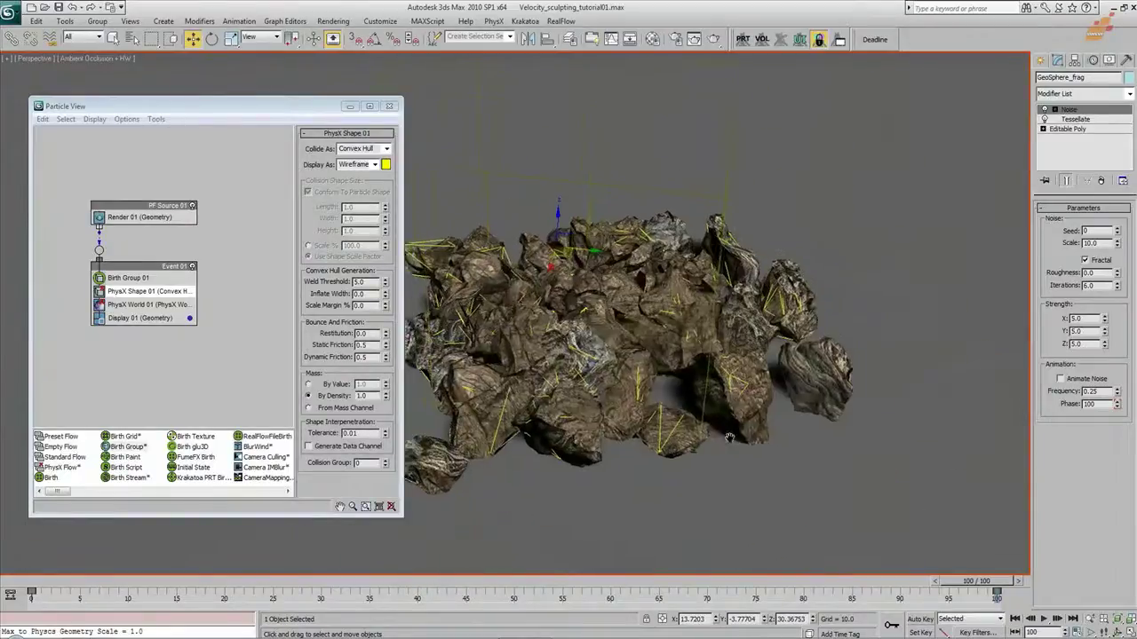
Replay the simulation, check how the fragments break apart from a closer view, and rewind to frame 0
{"action": "left_click_drag", "start_coordinate": [31, 583], "coordinate": [737, 581]}
{"action": "key", "text": "w"}
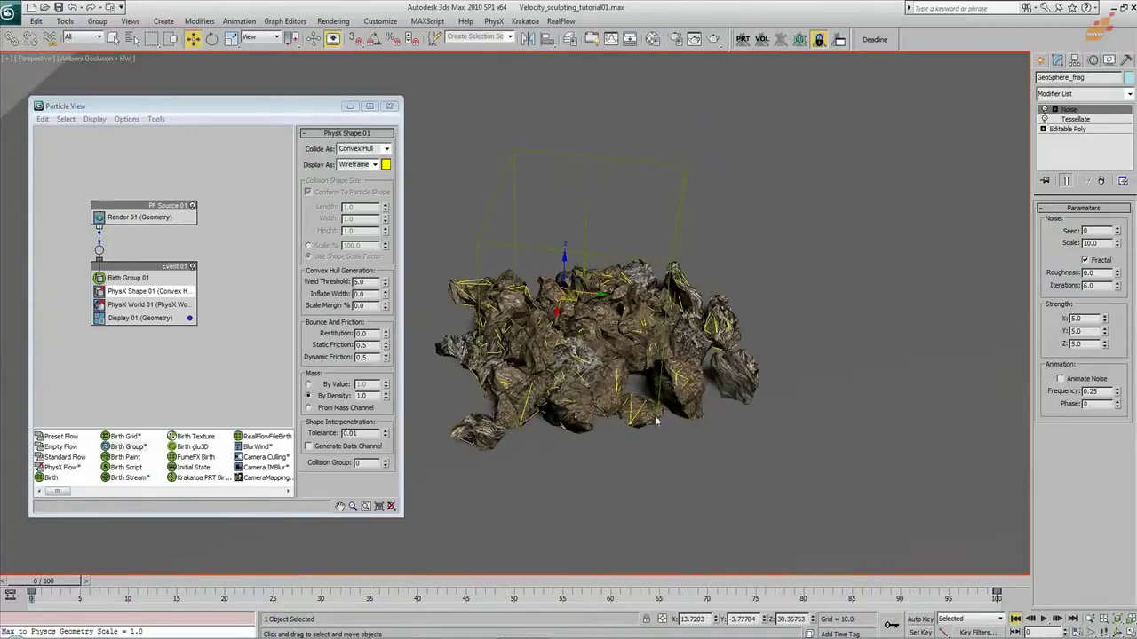
{"action": "left_click", "coordinate": [1016, 619]}
{"action": "scroll", "coordinate": [621, 392], "scroll_direction": "up", "scroll_amount": 3}
{"action": "middle_click_drag", "start_coordinate": [621, 392], "coordinate": [569, 413]}
{"action": "left_click", "coordinate": [1044, 619]}
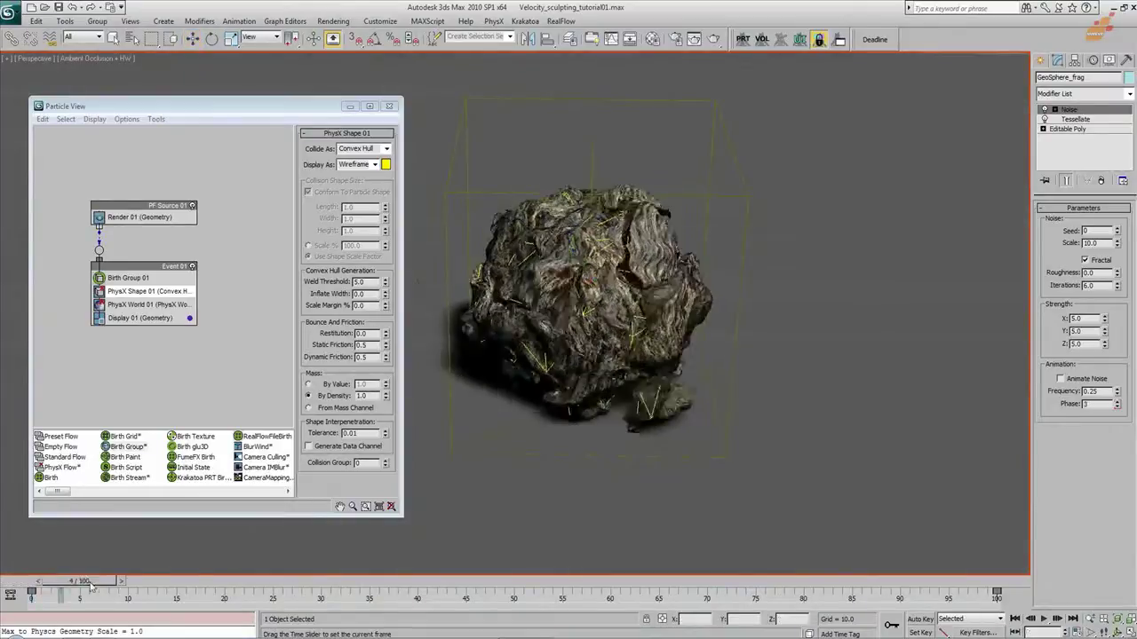
{"action": "left_click", "coordinate": [1015, 619]}
Set the Shape Interpenetration Tolerance to 0.1 and run the simulation to frame 100 to inspect the collapsed pile
{"action": "left_click_drag", "start_coordinate": [368, 283], "coordinate": [278, 297]}
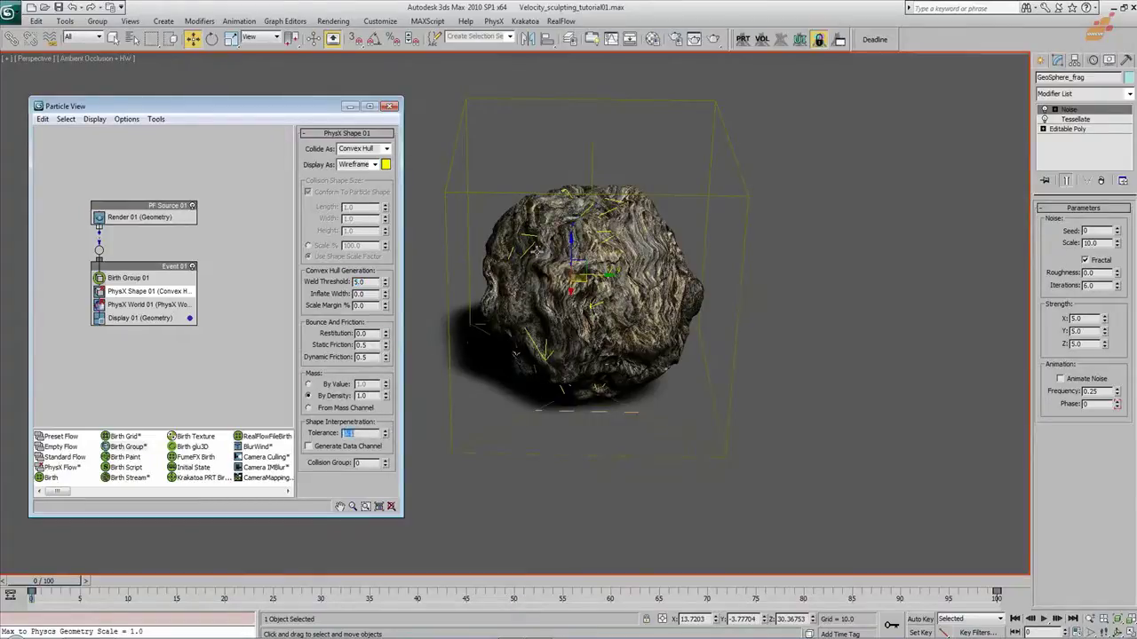
{"action": "left_click_drag", "start_coordinate": [55, 580], "coordinate": [998, 622]}
{"action": "key", "text": "w"}
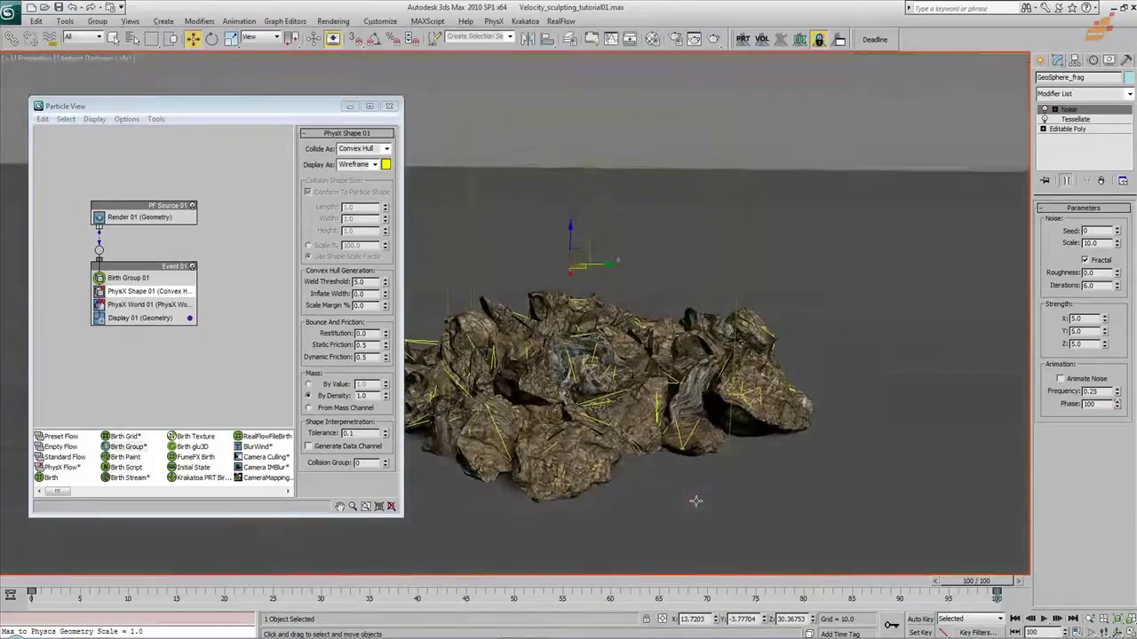
{"action": "scroll", "coordinate": [657, 497], "scroll_direction": "up", "scroll_amount": 5}
{"action": "middle_click_drag", "start_coordinate": [664, 456], "coordinate": [662, 493], "text": "alt"}
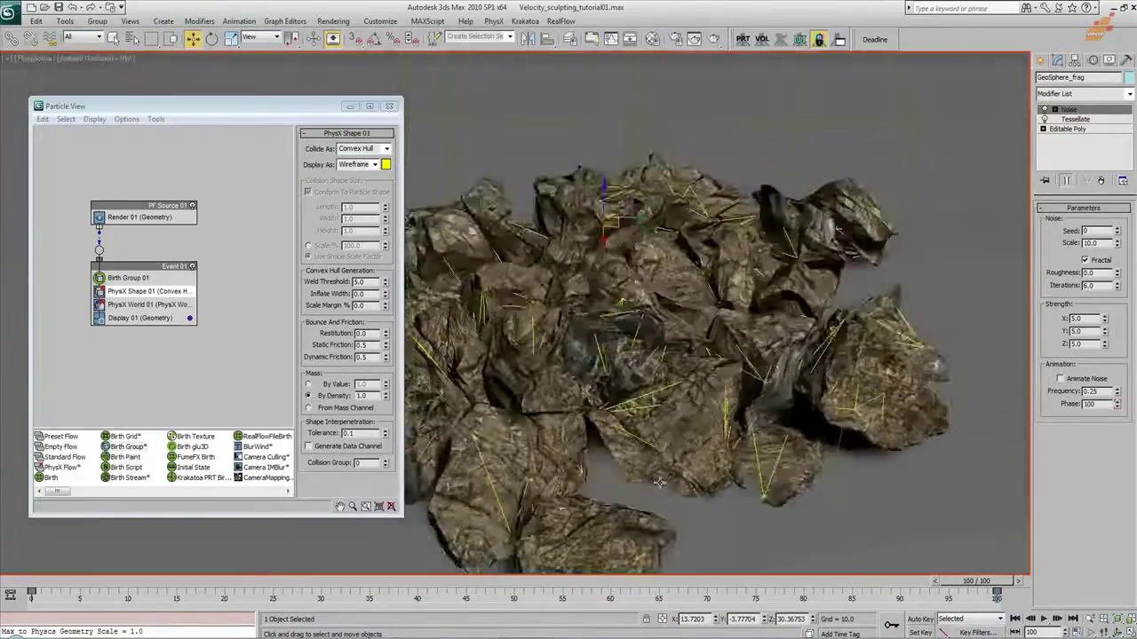
{"action": "scroll", "coordinate": [661, 485], "scroll_direction": "down", "scroll_amount": 3}
Rerun the simulation from frame 0 to frame 99 and examine how the fragments rest against each other
{"action": "left_click_drag", "start_coordinate": [32, 588], "coordinate": [190, 590]}
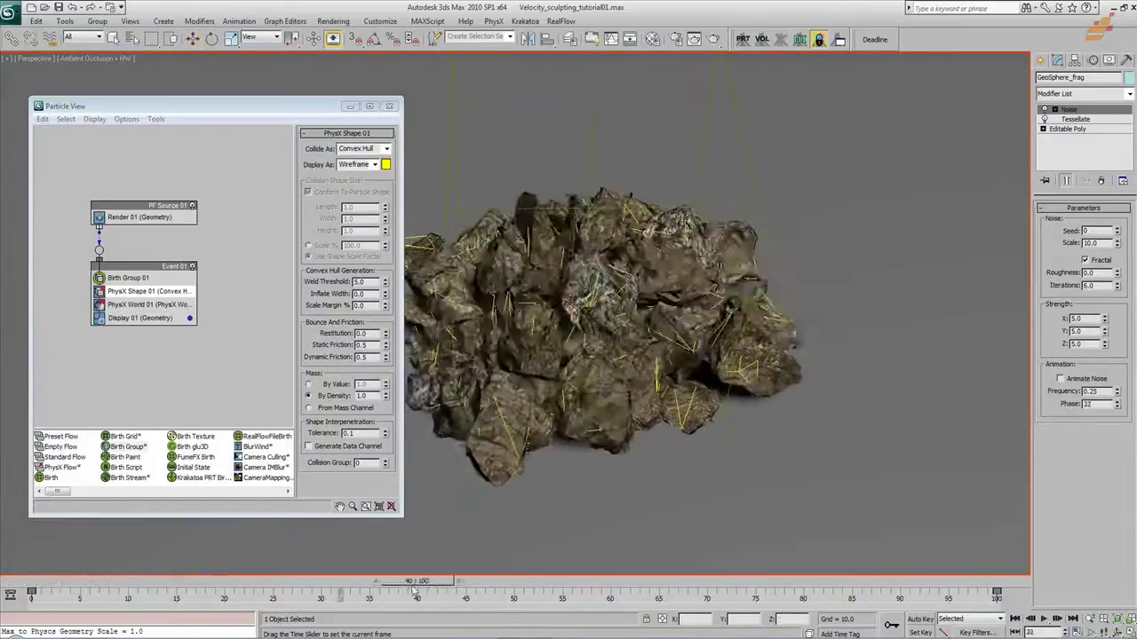
{"action": "key", "text": "w"}
{"action": "key", "text": "Home"}
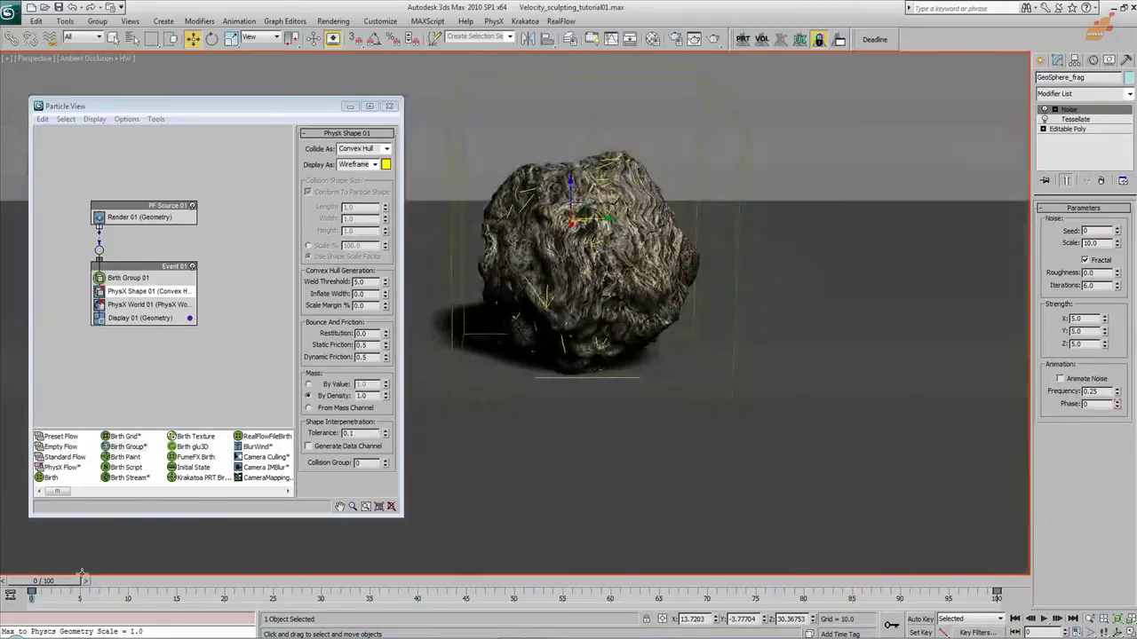
{"action": "left_click_drag", "start_coordinate": [64, 583], "coordinate": [1013, 613]}
{"action": "key", "text": "w"}
{"action": "middle_click_drag", "start_coordinate": [654, 457], "coordinate": [744, 251], "text": "alt"}
{"action": "middle_click_drag", "start_coordinate": [751, 451], "coordinate": [726, 375]}
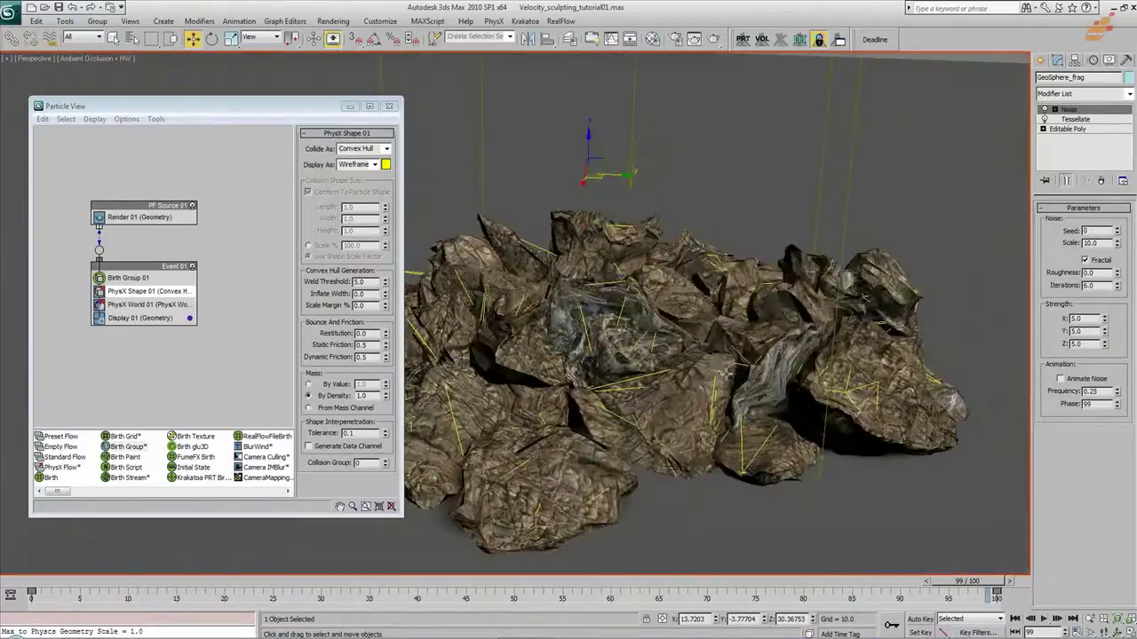
{"action": "middle_click_drag", "start_coordinate": [625, 468], "coordinate": [663, 484], "text": "alt"}
{"action": "scroll", "coordinate": [642, 489], "scroll_direction": "down", "scroll_amount": 4}
{"action": "scroll", "coordinate": [648, 464], "scroll_direction": "up", "scroll_amount": 4}
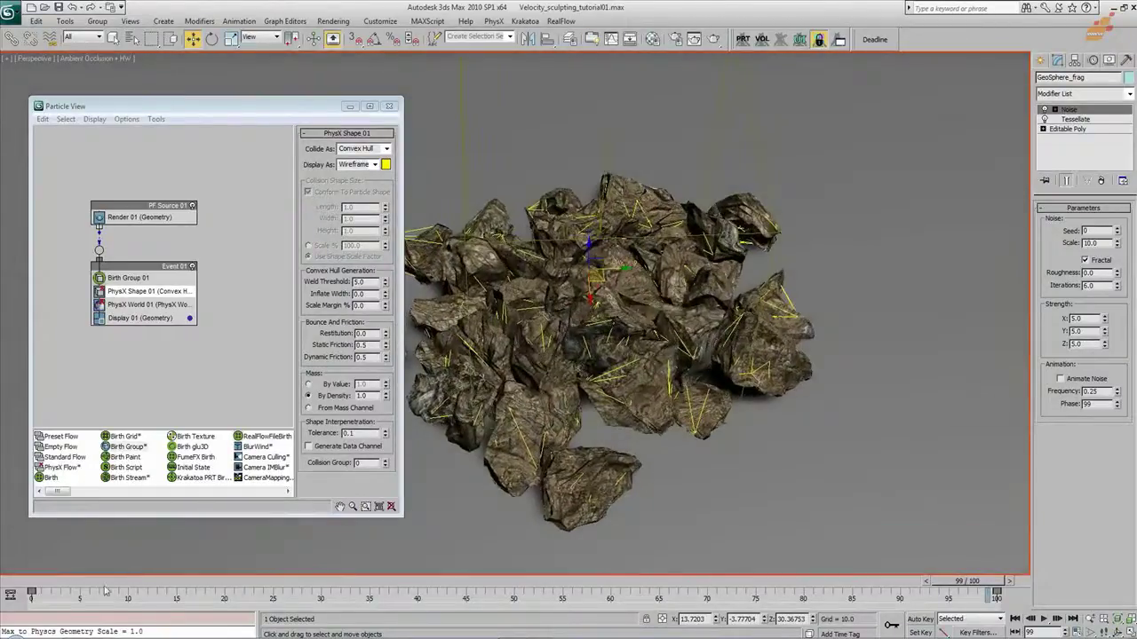
Play the simulation through frame 66, return to frame 0 and inspect the intact rock up close
{"action": "left_click", "coordinate": [30, 584]}
{"action": "left_click_drag", "start_coordinate": [75, 593], "coordinate": [661, 592]}
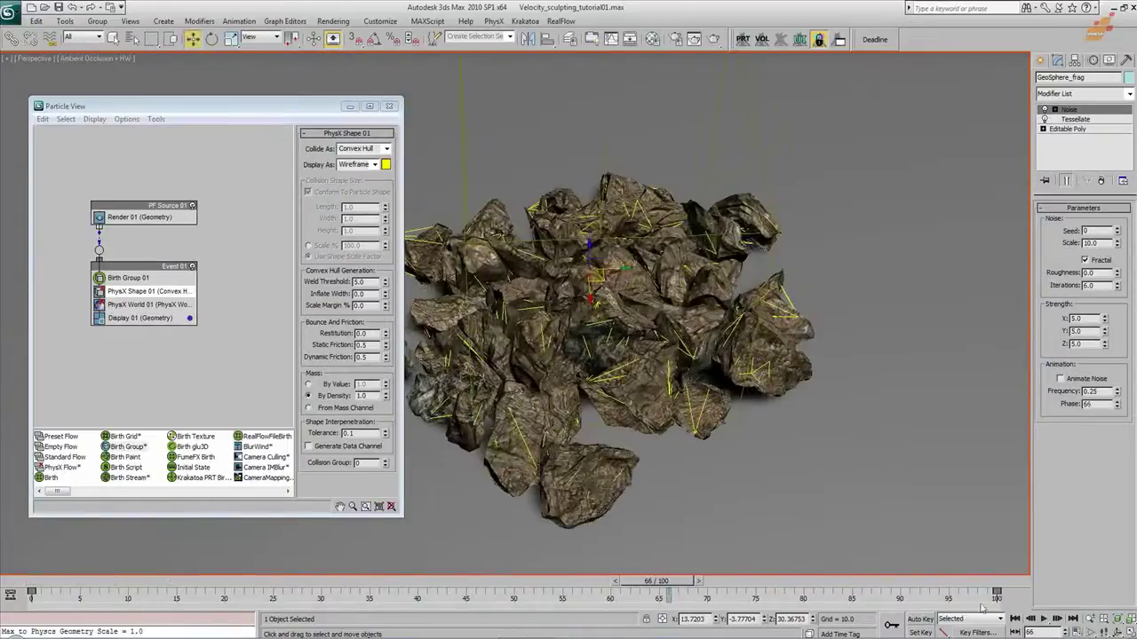
{"action": "left_click", "coordinate": [1015, 618]}
{"action": "key", "text": "w"}
{"action": "scroll", "coordinate": [650, 331], "scroll_direction": "up", "scroll_amount": 5}
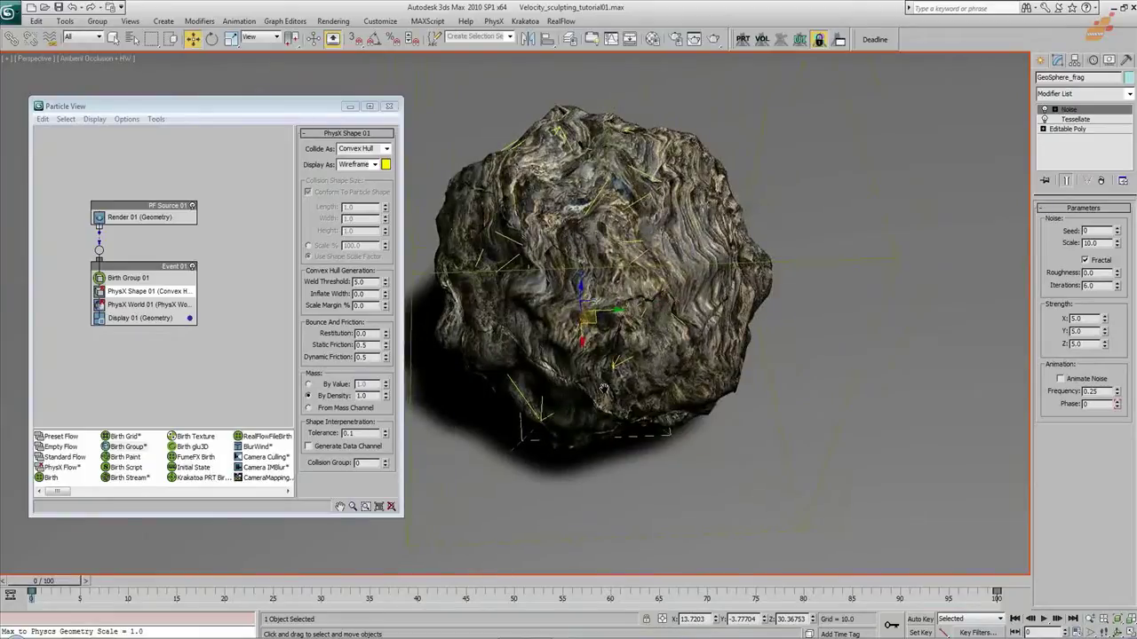
{"action": "middle_click_drag", "start_coordinate": [666, 316], "coordinate": [665, 325]}
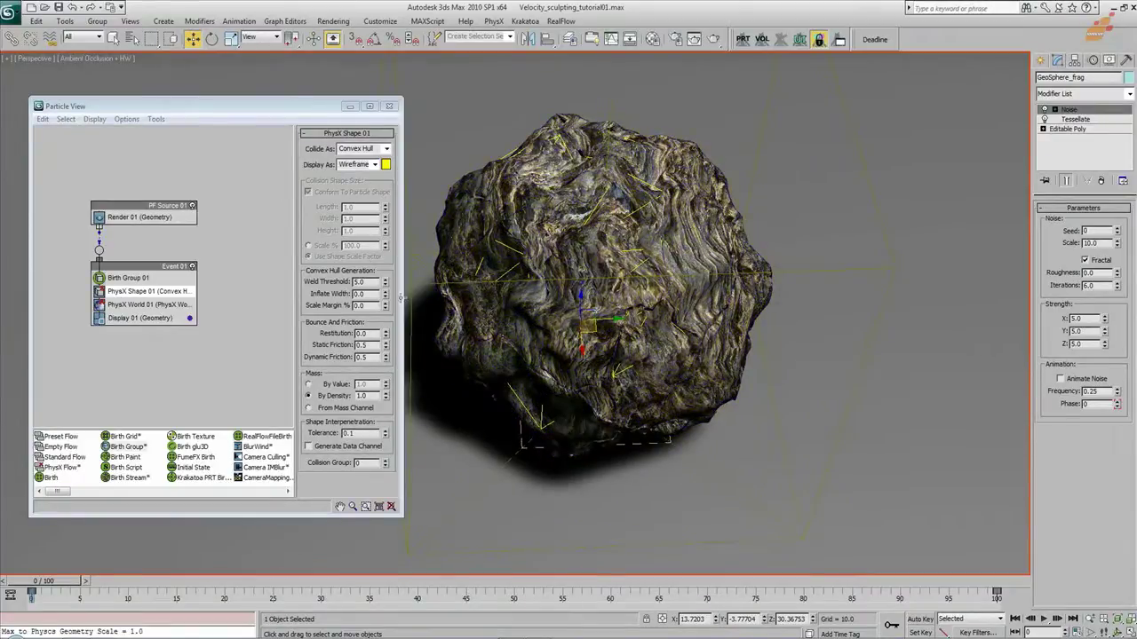
Set the particles' Display type to Dots, preview only the moving collision hulls, and return to frame 0
{"action": "left_click", "coordinate": [142, 318]}
{"action": "left_click", "coordinate": [356, 151]}
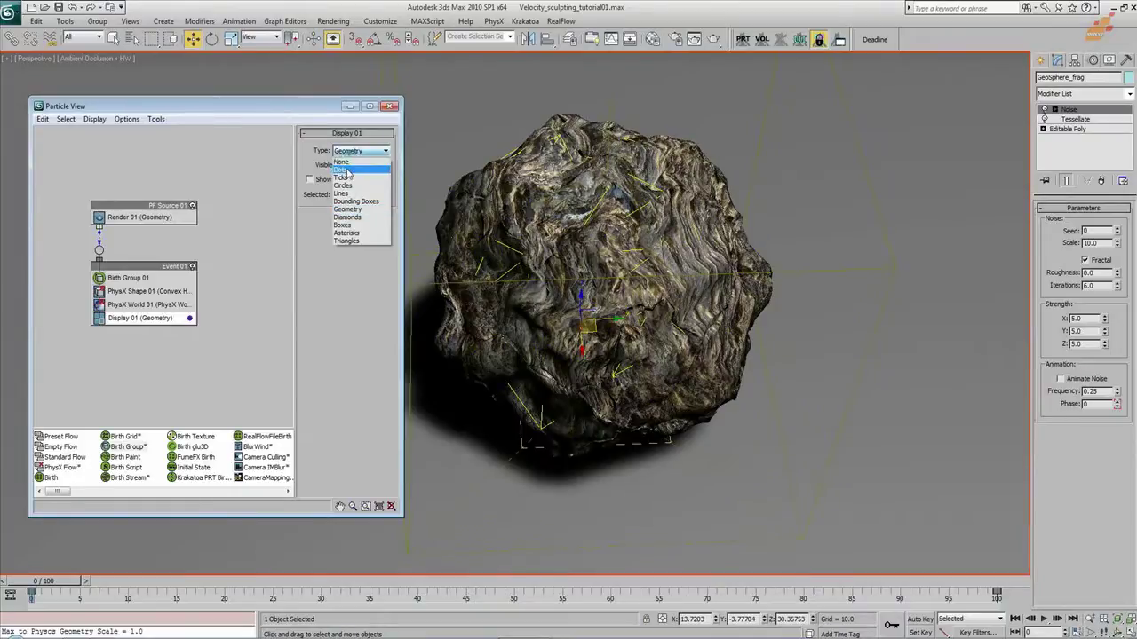
{"action": "left_click", "coordinate": [349, 169]}
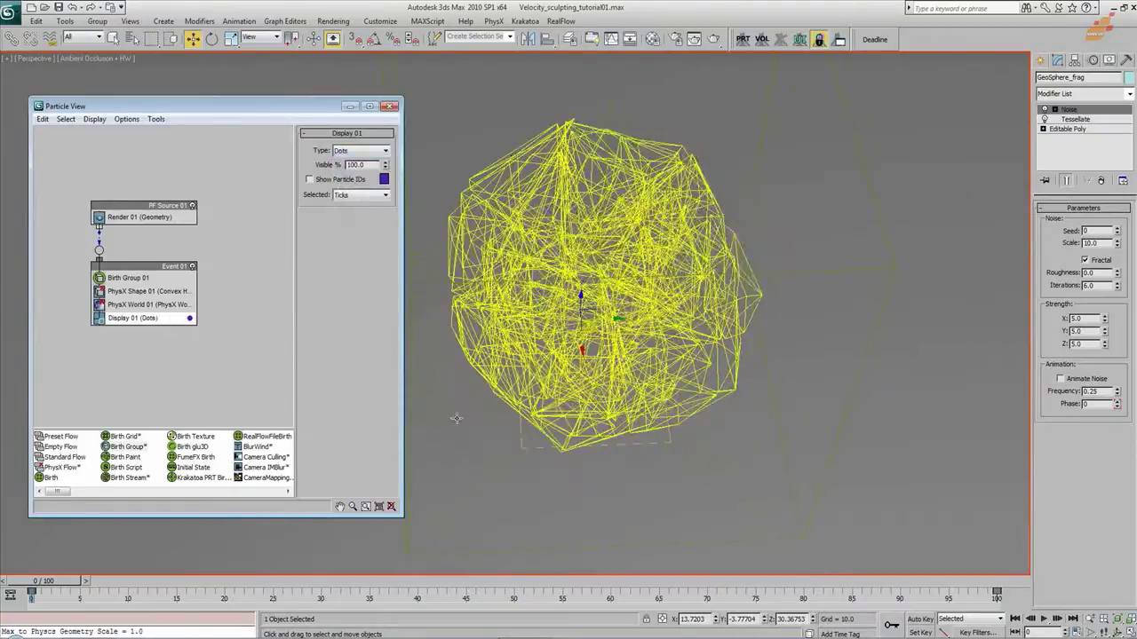
{"action": "left_click_drag", "start_coordinate": [57, 590], "coordinate": [830, 561]}
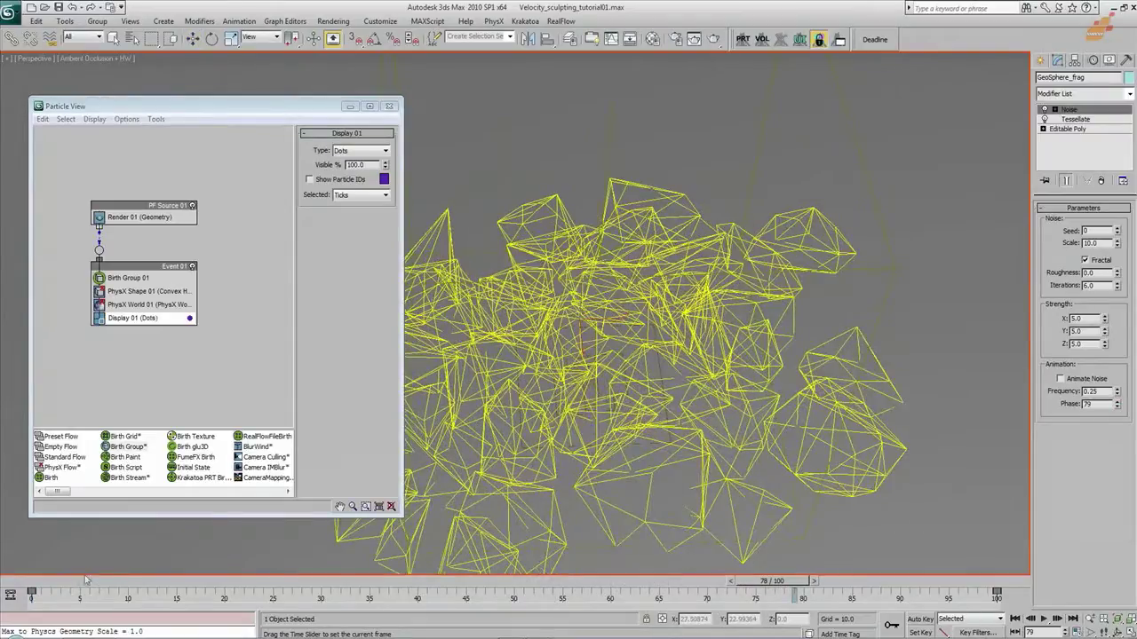
{"action": "left_click_drag", "start_coordinate": [98, 583], "coordinate": [321, 583]}
{"action": "key", "text": "w"}
{"action": "key", "text": "Home"}
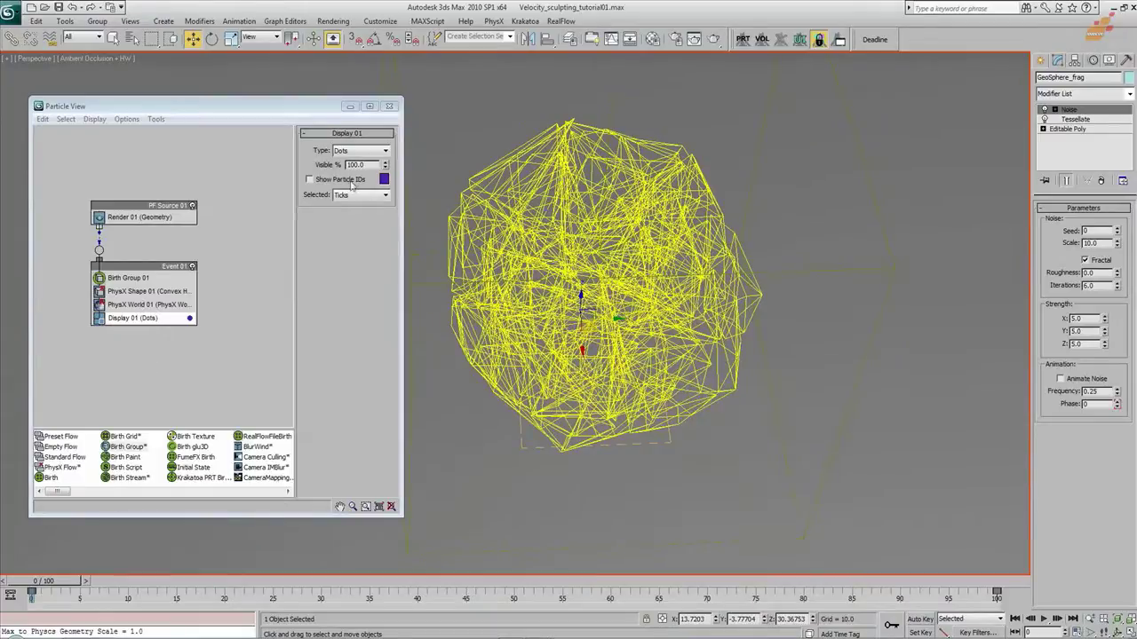
Set the particles' Display type back to Geometry, preview the simulation to frame 45, and rewind to frame 0
{"action": "left_click", "coordinate": [360, 151]}
{"action": "left_click", "coordinate": [363, 210]}
{"action": "left_click", "coordinate": [363, 210]}
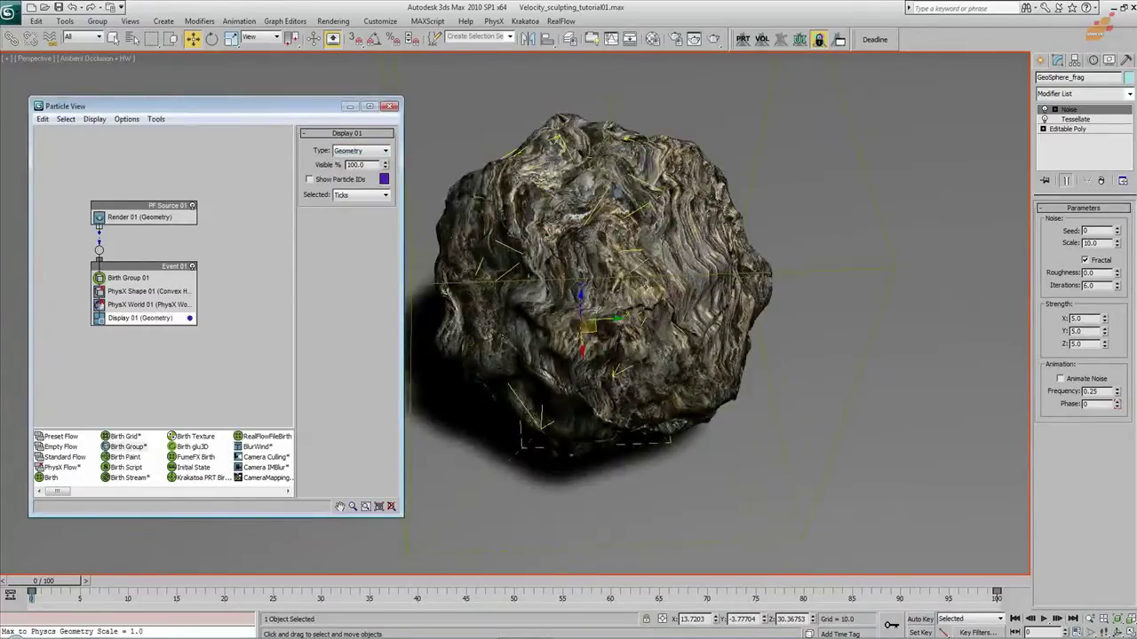
{"action": "left_click_drag", "start_coordinate": [64, 582], "coordinate": [401, 581]}
{"action": "key", "text": "w"}
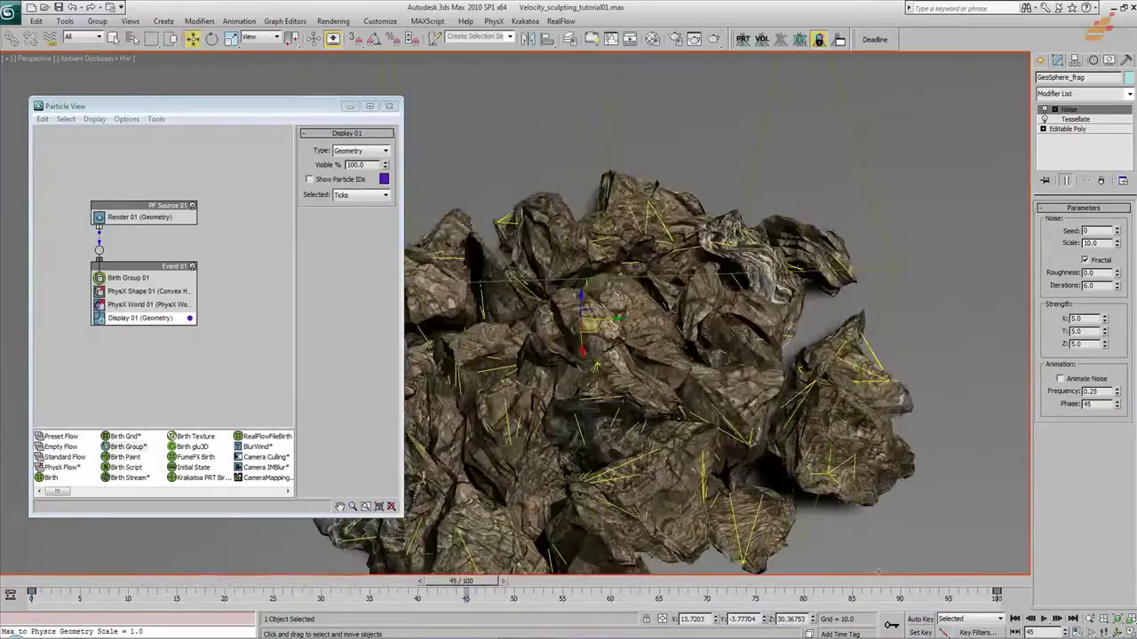
{"action": "left_click", "coordinate": [1015, 618]}
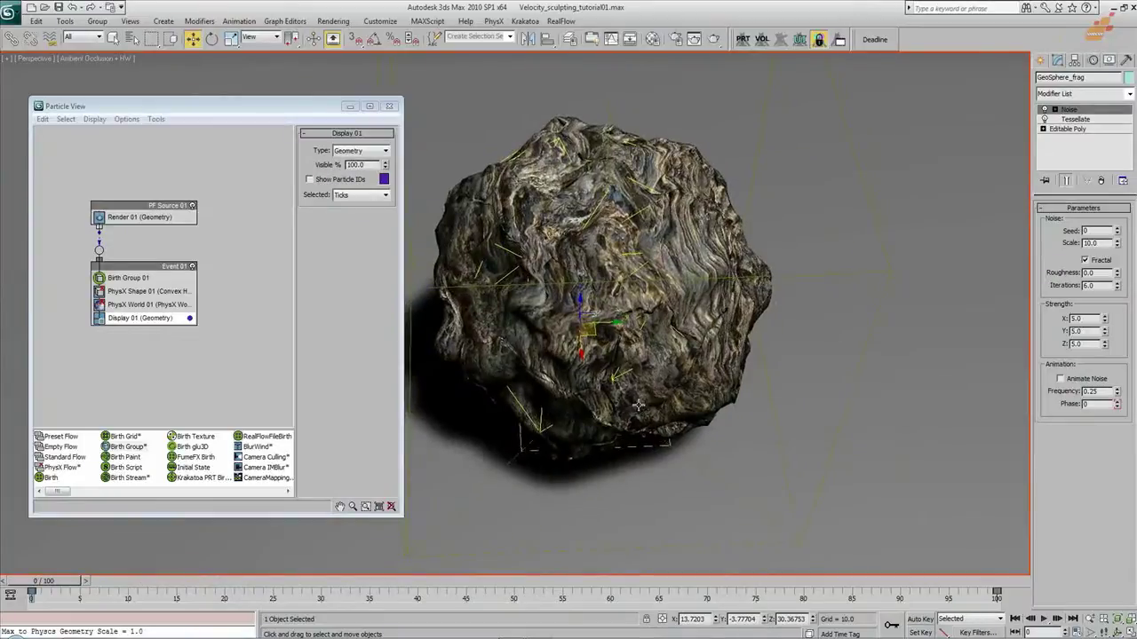
{"action": "scroll", "coordinate": [638, 399], "scroll_direction": "down", "scroll_amount": 4}
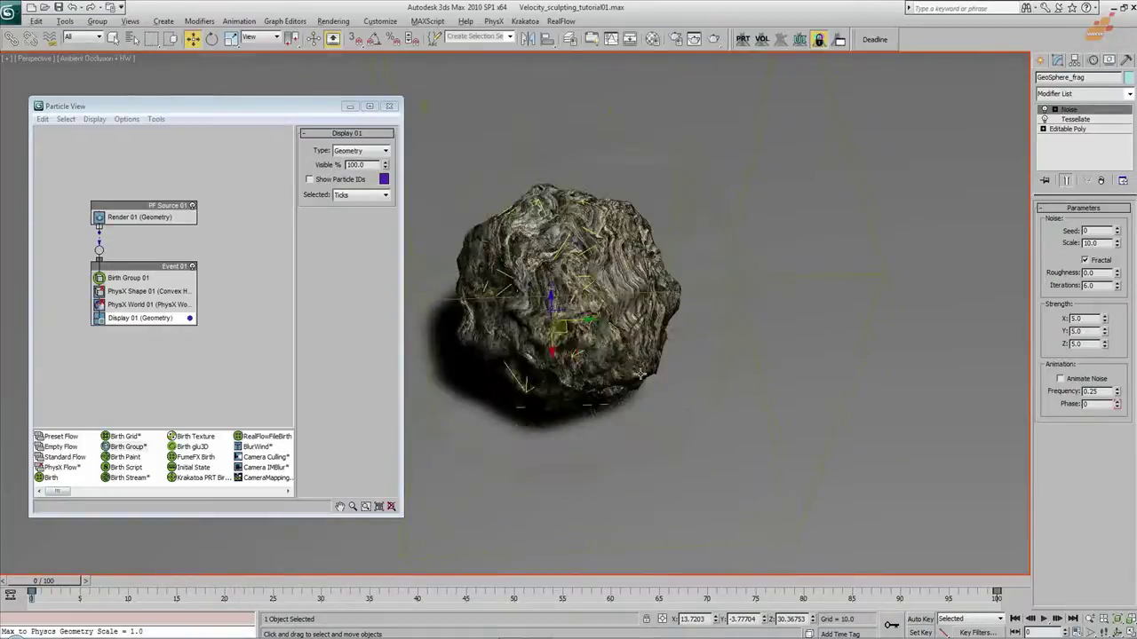
{"action": "scroll", "coordinate": [653, 364], "scroll_direction": "down", "scroll_amount": 3}
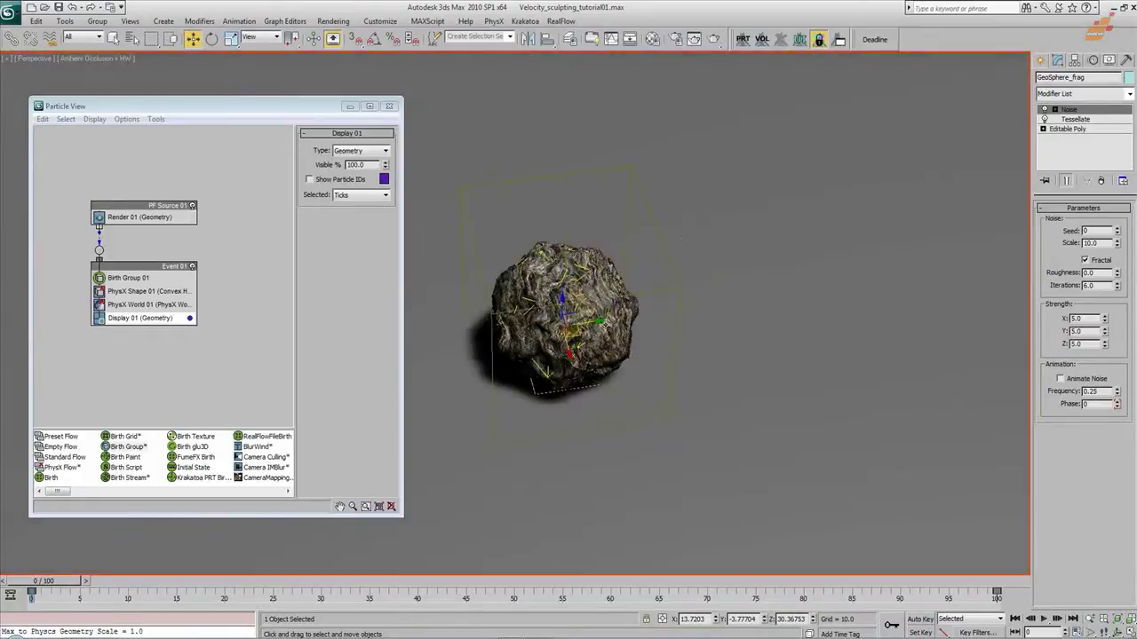
{"action": "middle_click_drag", "start_coordinate": [597, 327], "coordinate": [636, 325]}
{"action": "scroll", "coordinate": [636, 325], "scroll_direction": "down", "scroll_amount": 2}
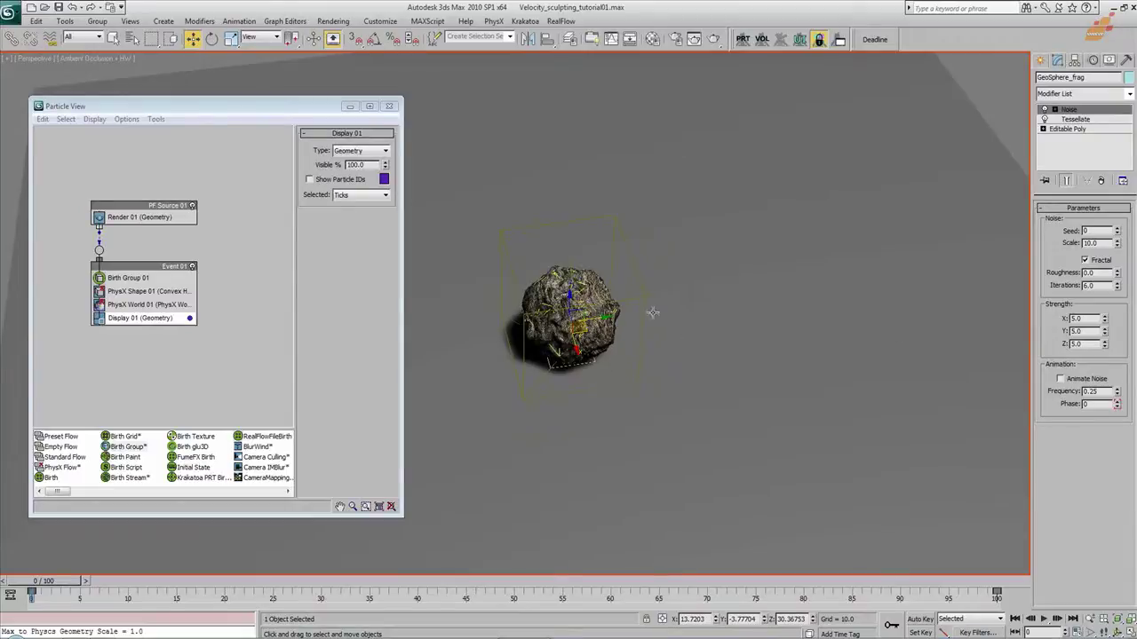
{"action": "middle_click_drag", "start_coordinate": [633, 361], "coordinate": [598, 344], "text": "alt"}
{"action": "scroll", "coordinate": [635, 353], "scroll_direction": "up", "scroll_amount": 4}
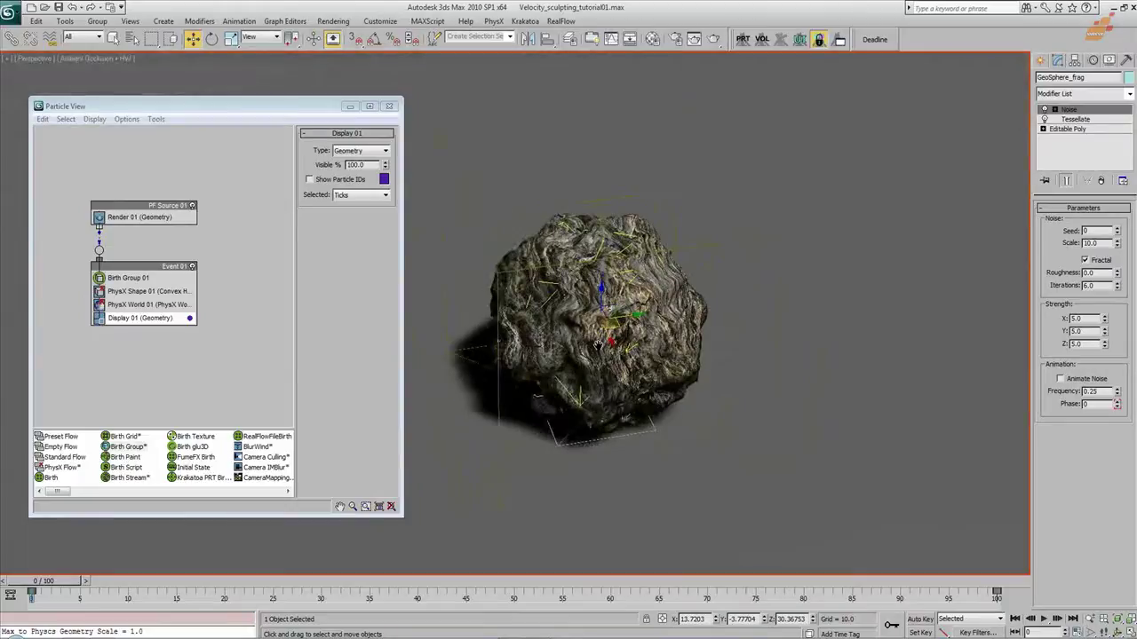
{"action": "middle_click_drag", "start_coordinate": [661, 290], "coordinate": [660, 286], "text": "alt"}
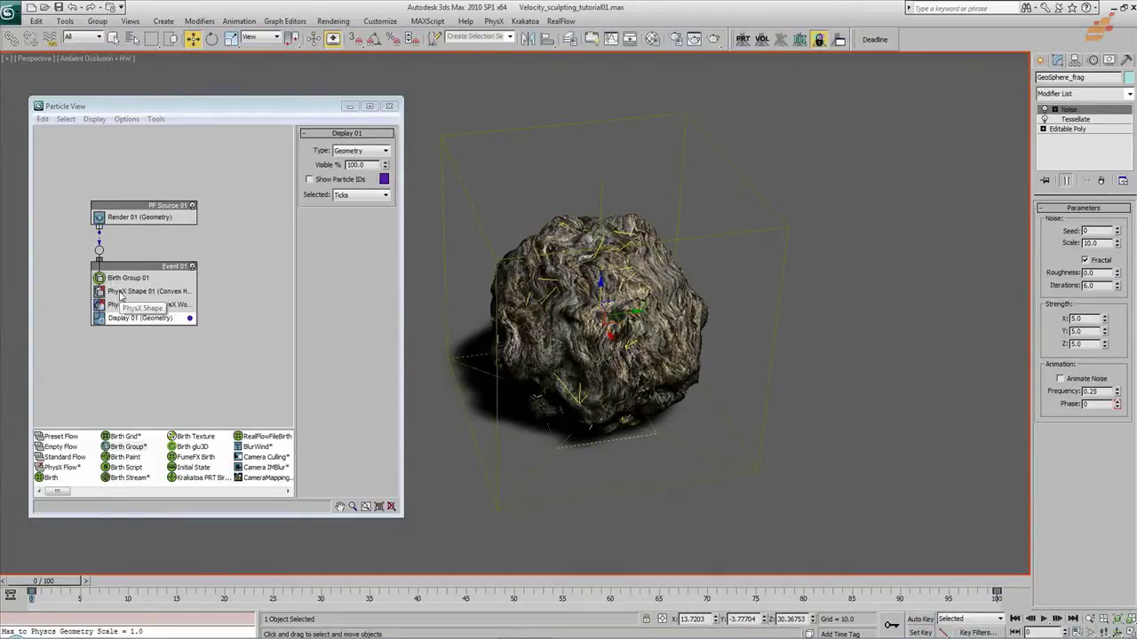
Widen Event 01 in the particle flow so its operator names show in full
{"action": "left_click_drag", "start_coordinate": [196, 305], "coordinate": [213, 304]}
{"action": "middle_click_drag", "start_coordinate": [626, 313], "coordinate": [637, 327], "text": "alt"}
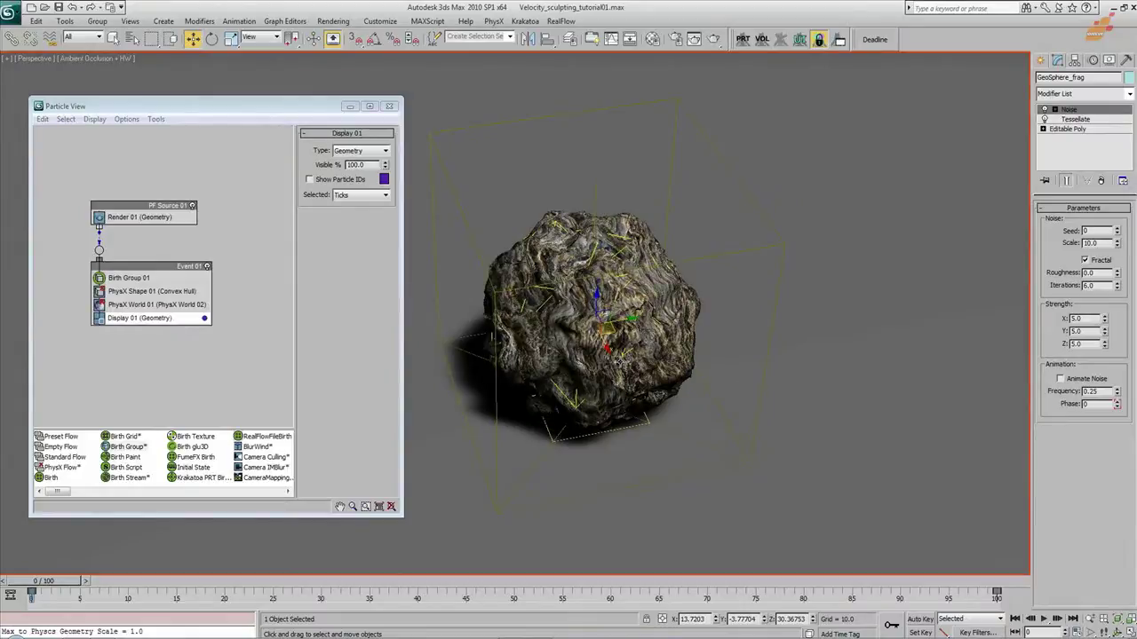
Turn off PF Source 01 and unhide the Birth Group's source rock, GeoSphere_frag
{"action": "scroll", "coordinate": [609, 354], "scroll_direction": "down", "scroll_amount": 4}
{"action": "middle_click_drag", "start_coordinate": [595, 373], "coordinate": [613, 382], "text": "alt"}
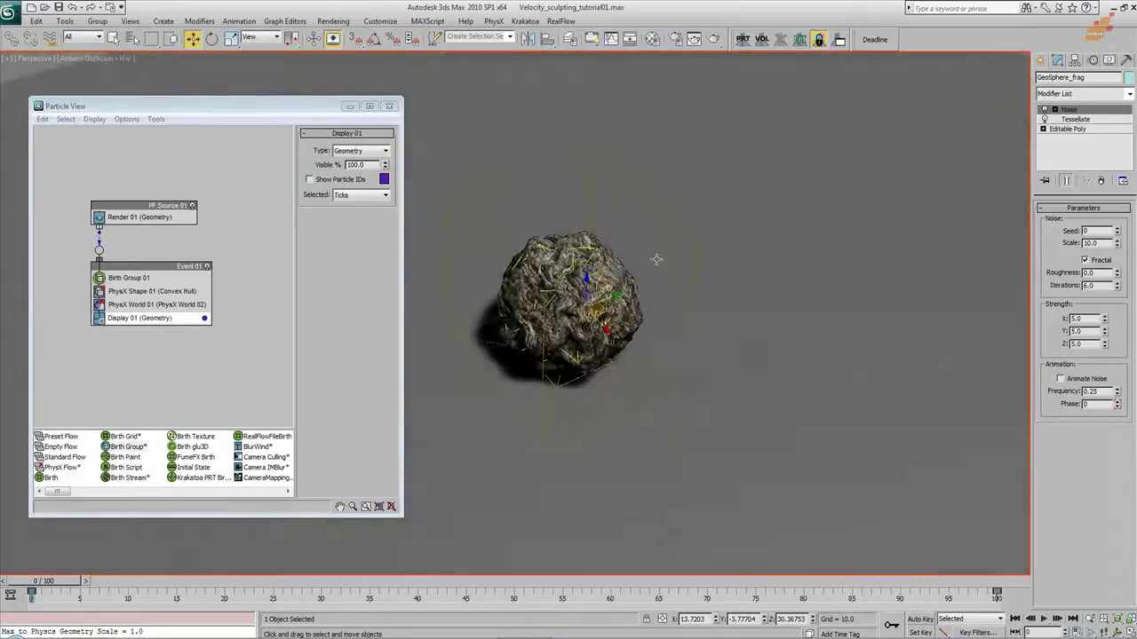
{"action": "middle_click_drag", "start_coordinate": [636, 287], "coordinate": [632, 336]}
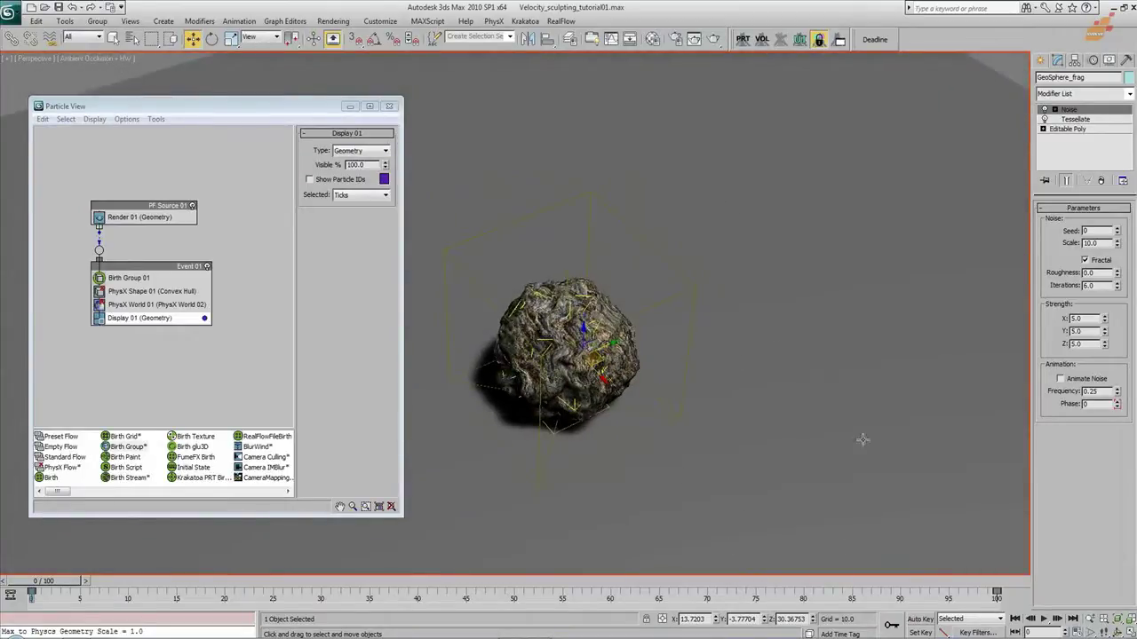
{"action": "middle_click_drag", "start_coordinate": [607, 434], "coordinate": [622, 426]}
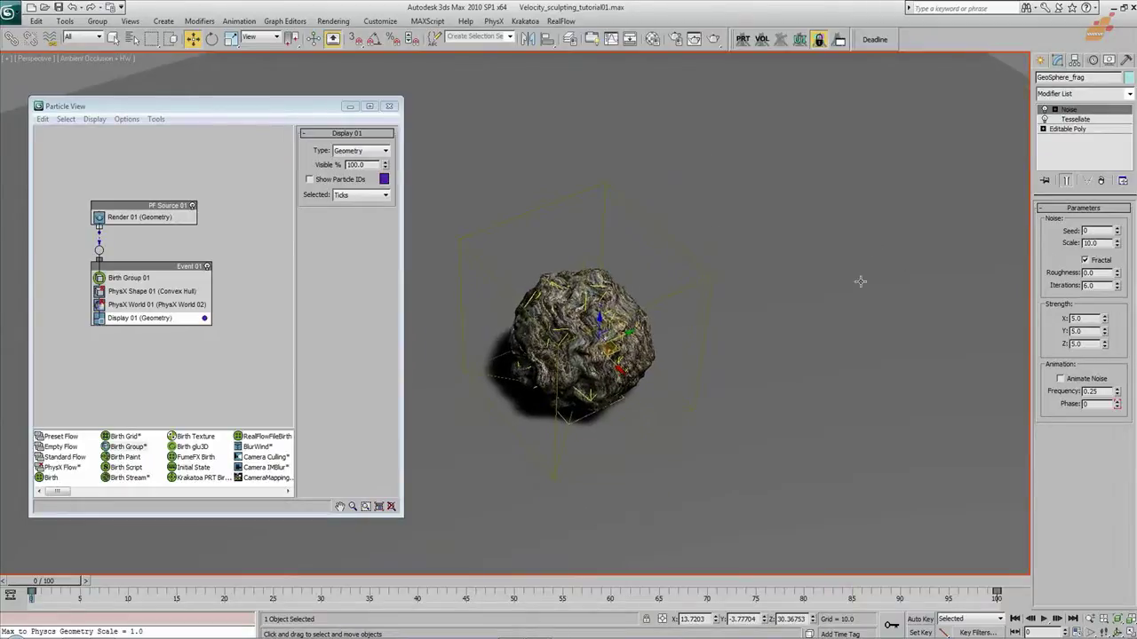
{"action": "left_click", "coordinate": [194, 206]}
{"action": "left_click", "coordinate": [175, 279]}
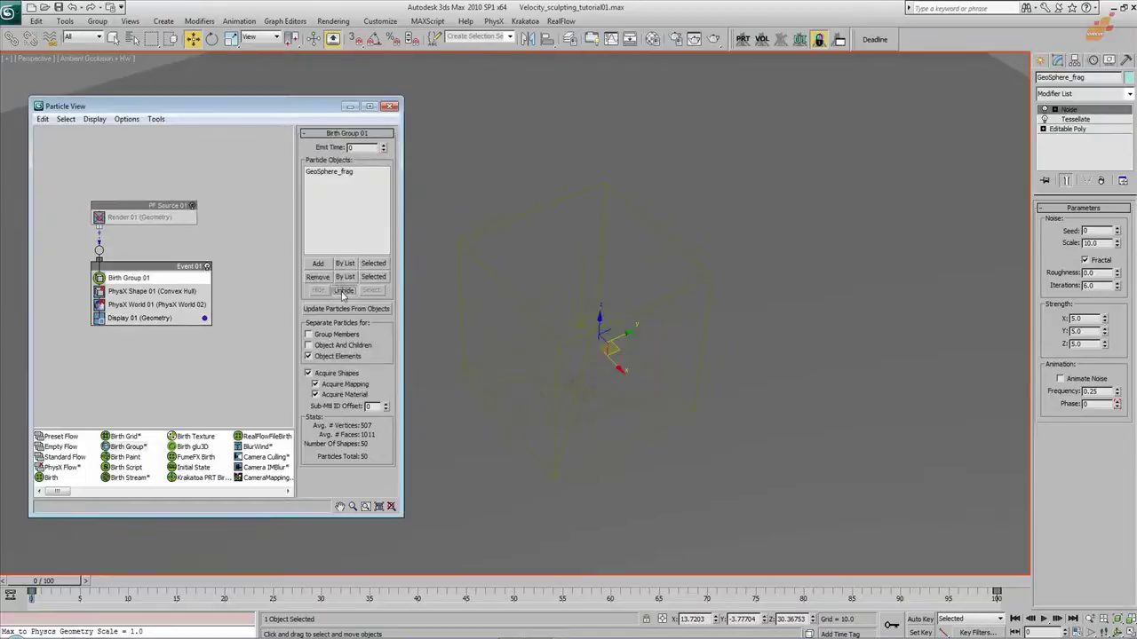
{"action": "left_click", "coordinate": [342, 290]}
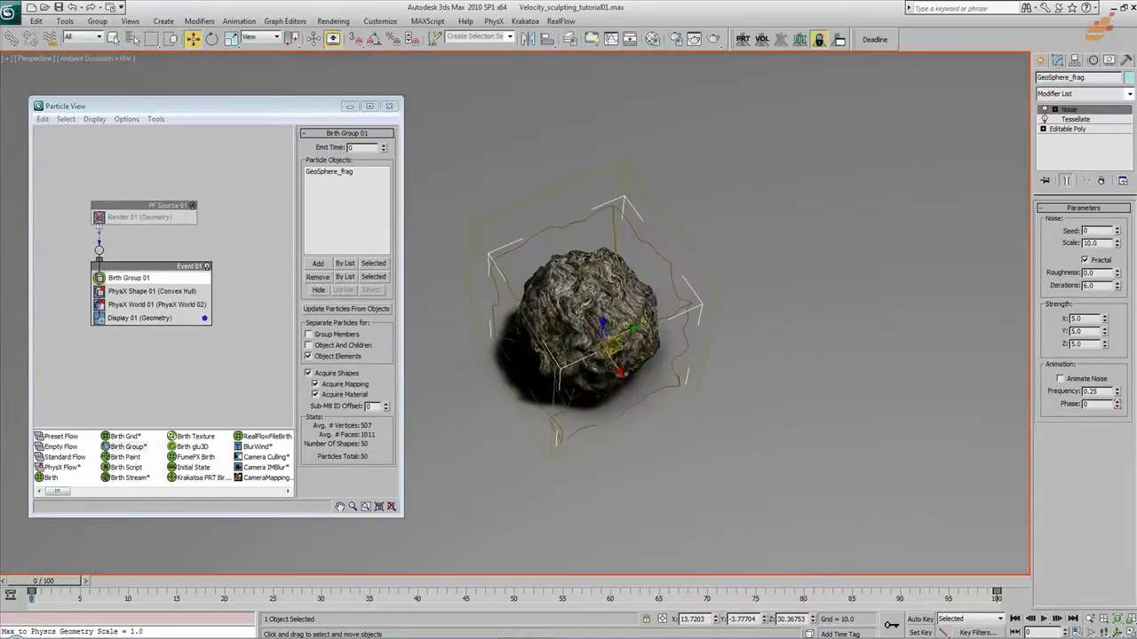
Create a GeoSphere over the rock and set its radius to 40
{"action": "middle_click_drag", "start_coordinate": [661, 312], "coordinate": [693, 279], "text": "alt"}
{"action": "middle_click_drag", "start_coordinate": [678, 332], "coordinate": [693, 329], "text": "alt"}
{"action": "left_click", "coordinate": [1040, 64]}
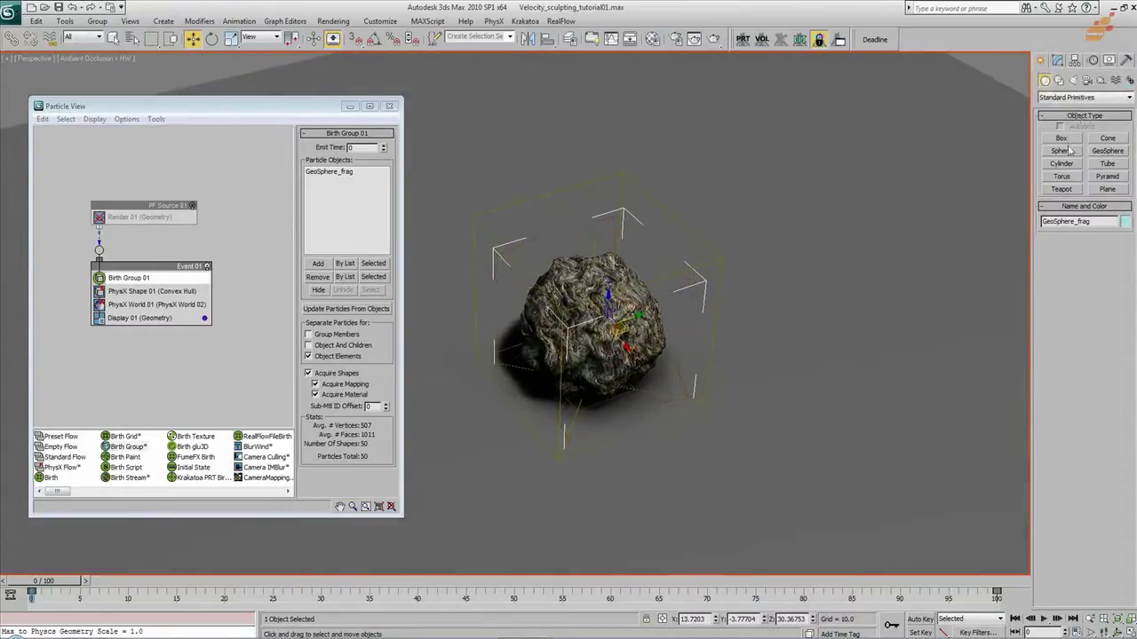
{"action": "left_click", "coordinate": [1107, 153]}
{"action": "left_click_drag", "start_coordinate": [587, 382], "coordinate": [868, 264]}
{"action": "double_click", "coordinate": [1094, 300]}
{"action": "type", "text": "40"}
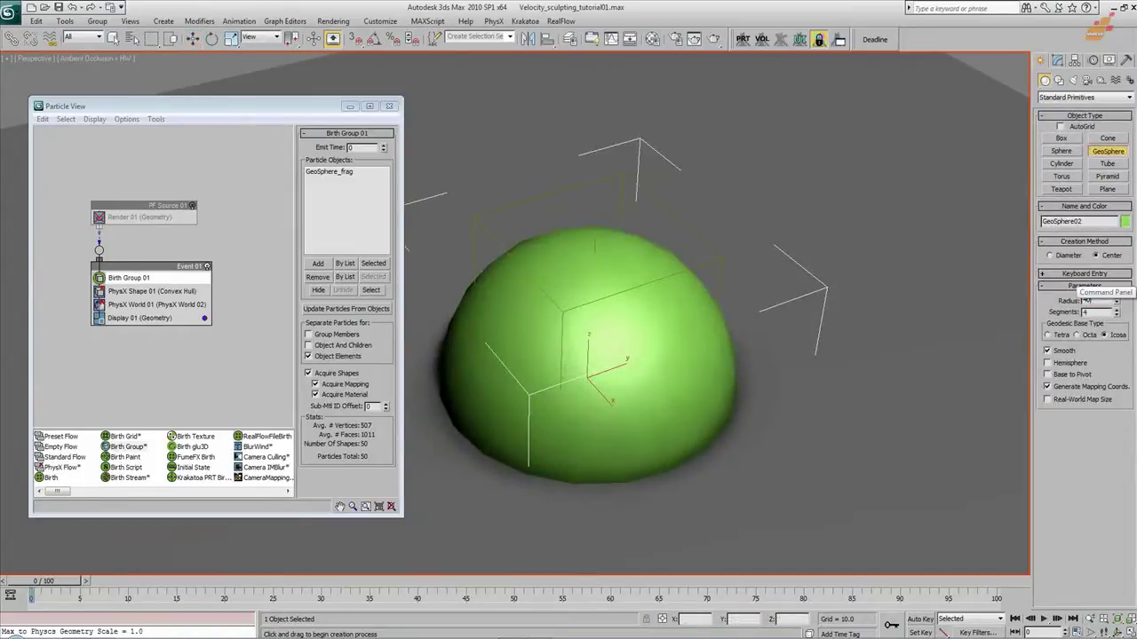
{"action": "key", "text": "Return"}
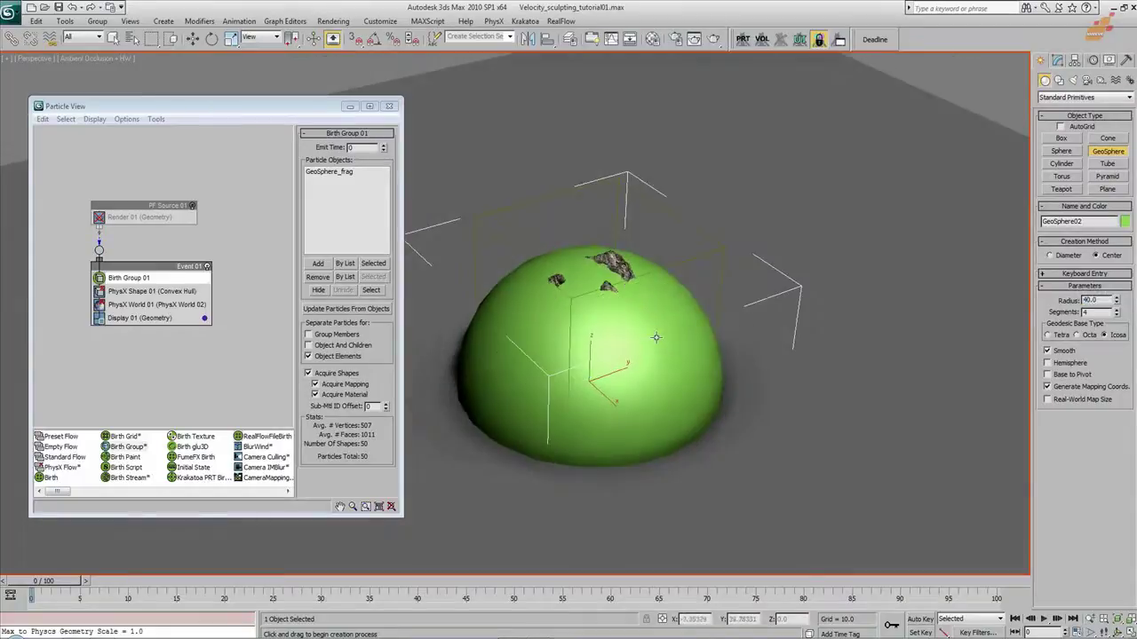
Centre the new GeoSphere around the rock by moving it to X 0, Y 0, Z 20
{"action": "middle_click_drag", "start_coordinate": [652, 328], "coordinate": [686, 348]}
{"action": "key", "text": "w"}
{"action": "left_click_drag", "start_coordinate": [625, 383], "coordinate": [626, 306]}
{"action": "middle_click_drag", "start_coordinate": [627, 311], "coordinate": [600, 334], "text": "alt"}
{"action": "right_click", "coordinate": [716, 619]}
{"action": "right_click", "coordinate": [764, 619]}
{"action": "left_click_drag", "start_coordinate": [779, 619], "coordinate": [931, 623]}
{"action": "key", "text": "BackSpace"}
{"action": "type", "text": "50"}
{"action": "key", "text": "Return"}
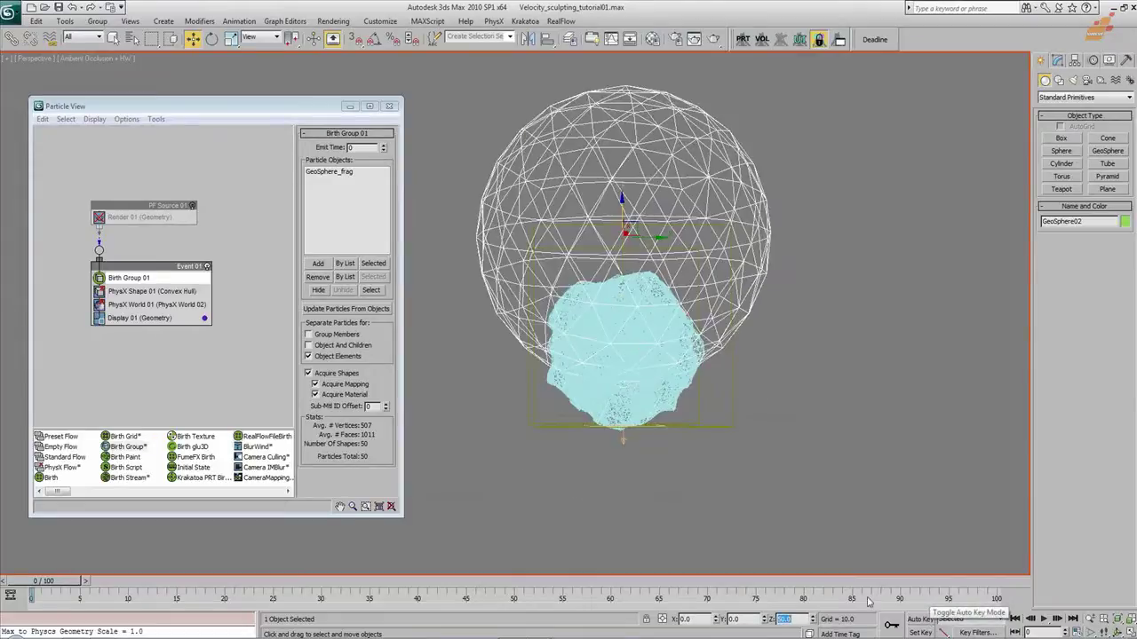
{"action": "type", "text": "20"}
{"action": "key", "text": "Return"}
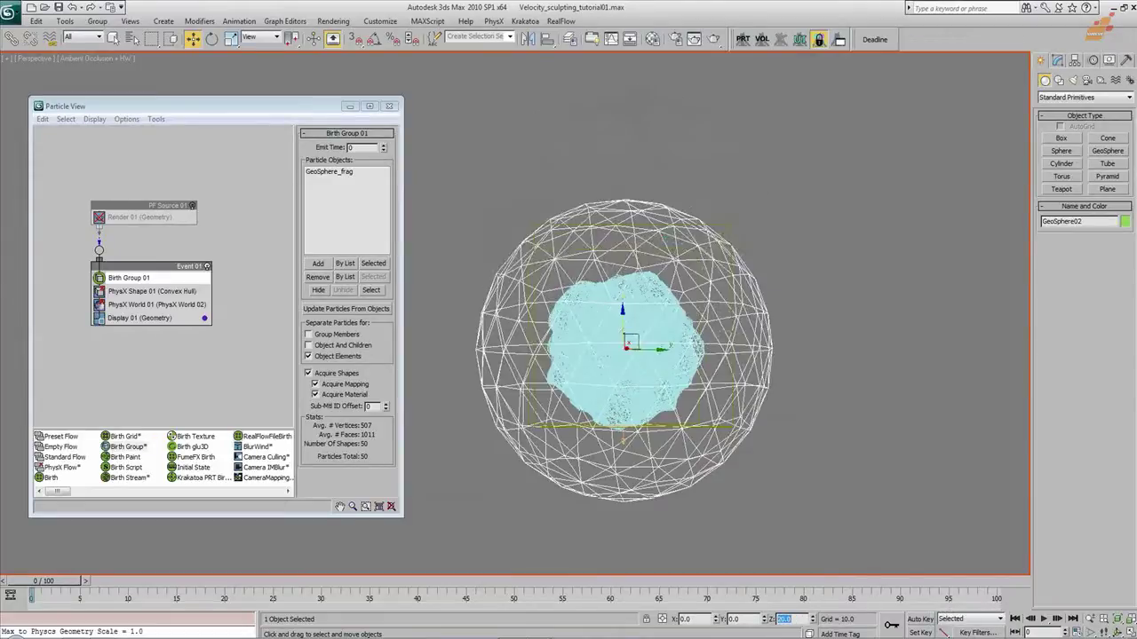
Rename the enclosing green sphere as GeoSphere_VeloSculpting
{"action": "middle_click_drag", "start_coordinate": [656, 322], "coordinate": [662, 380], "text": "alt"}
{"action": "left_click", "coordinate": [734, 298]}
{"action": "left_click", "coordinate": [668, 262]}
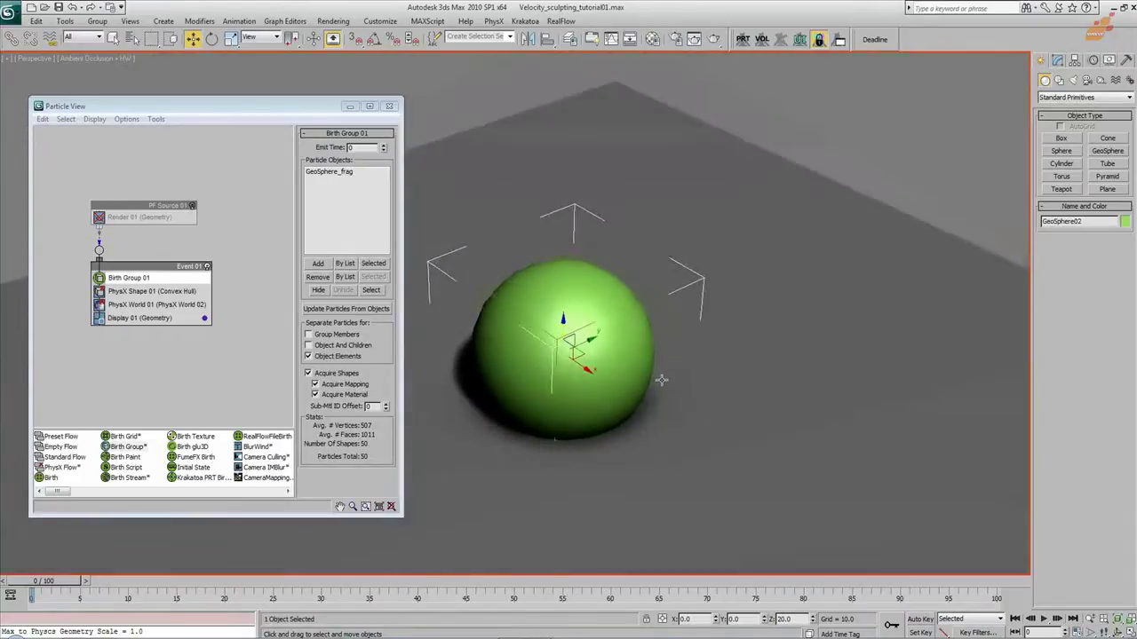
{"action": "left_click", "coordinate": [1058, 60]}
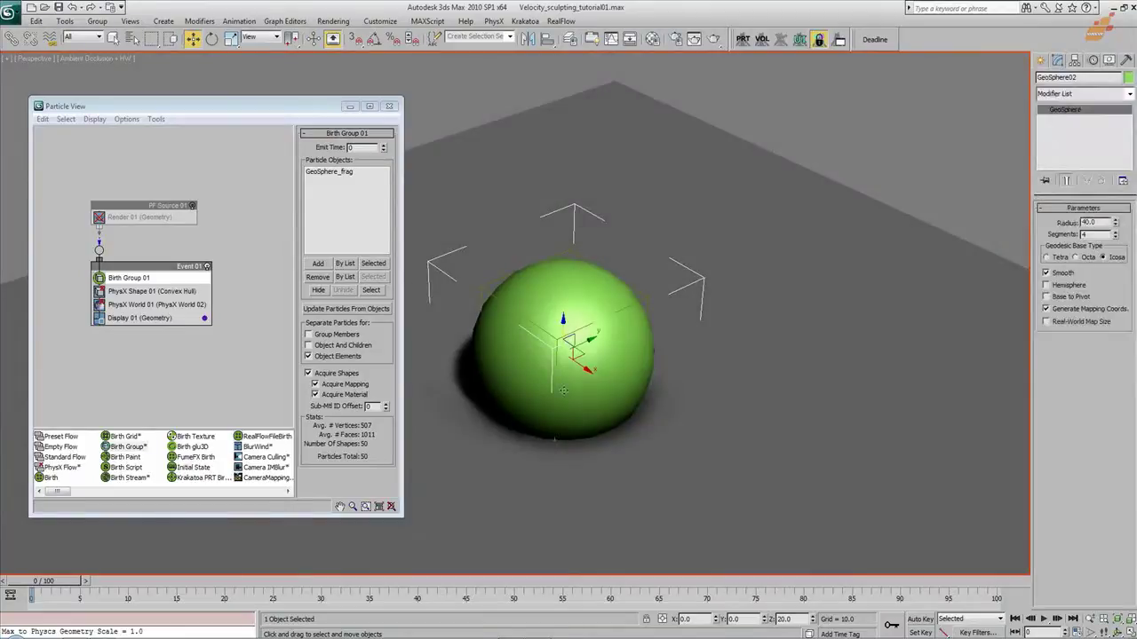
{"action": "middle_click_drag", "start_coordinate": [562, 389], "coordinate": [611, 370]}
{"action": "left_click", "coordinate": [1084, 78]}
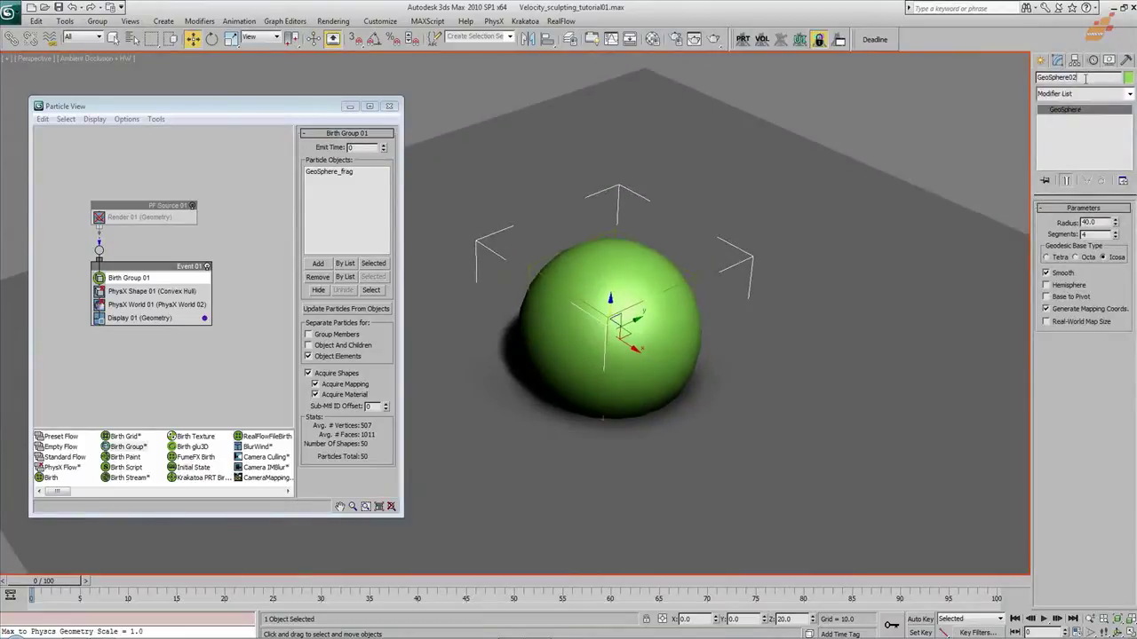
{"action": "type", "text": "_VeloSculpting"}
Switch to Media Player Classic to review the explosion in velocitysculpting01.avi, and minimize the player
{"action": "middle_click_drag", "start_coordinate": [585, 282], "coordinate": [629, 373], "text": "alt"}
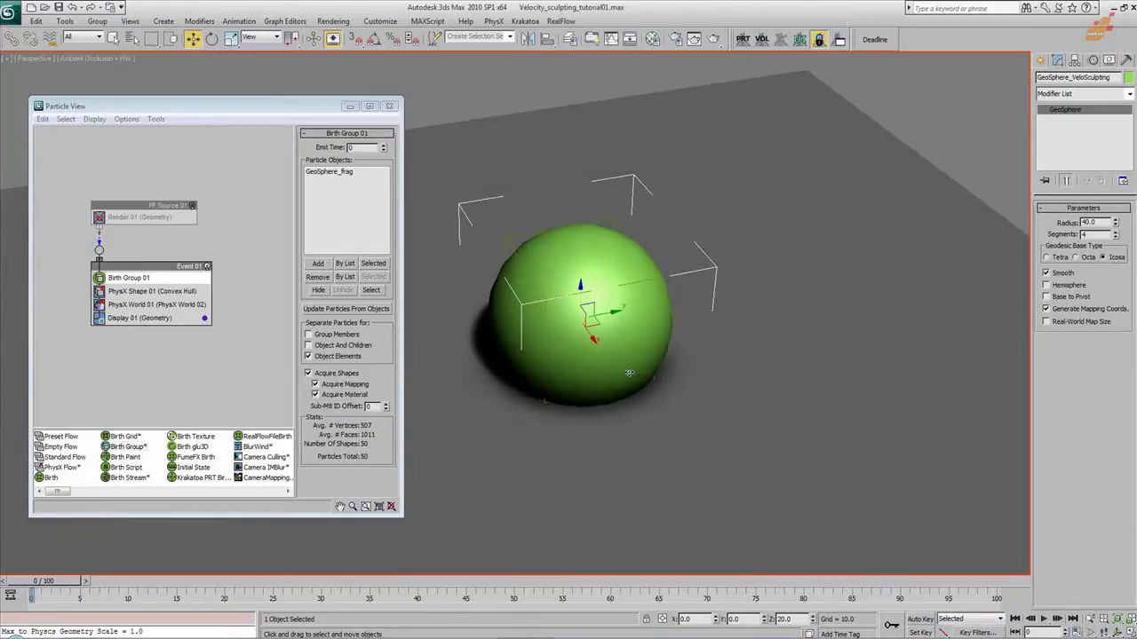
{"action": "left_click", "coordinate": [579, 637]}
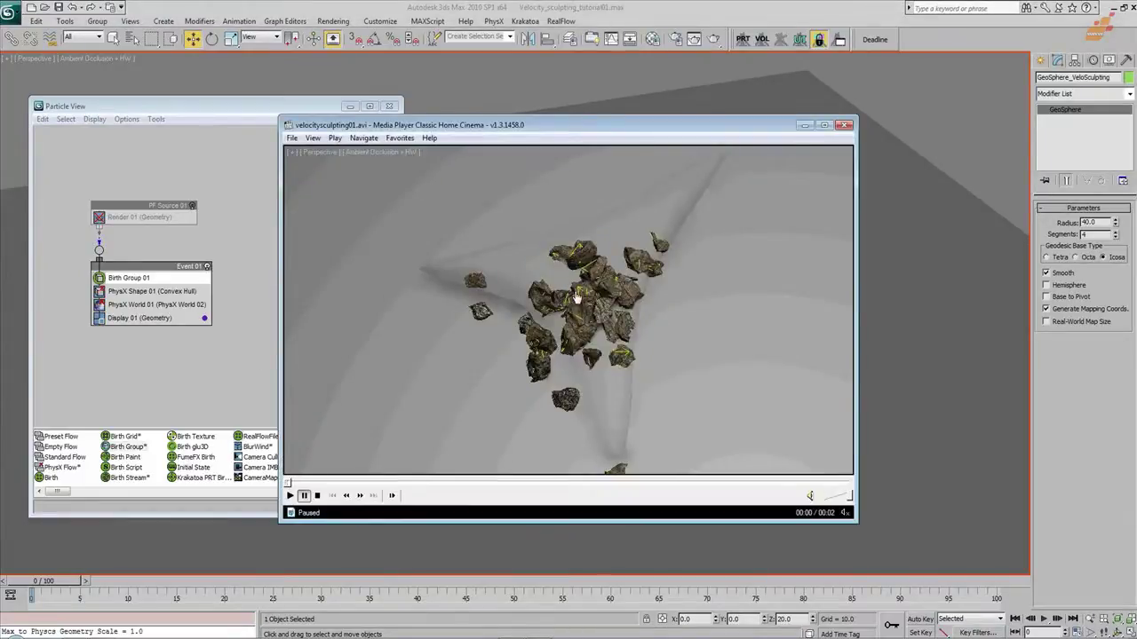
{"action": "left_click", "coordinate": [577, 297]}
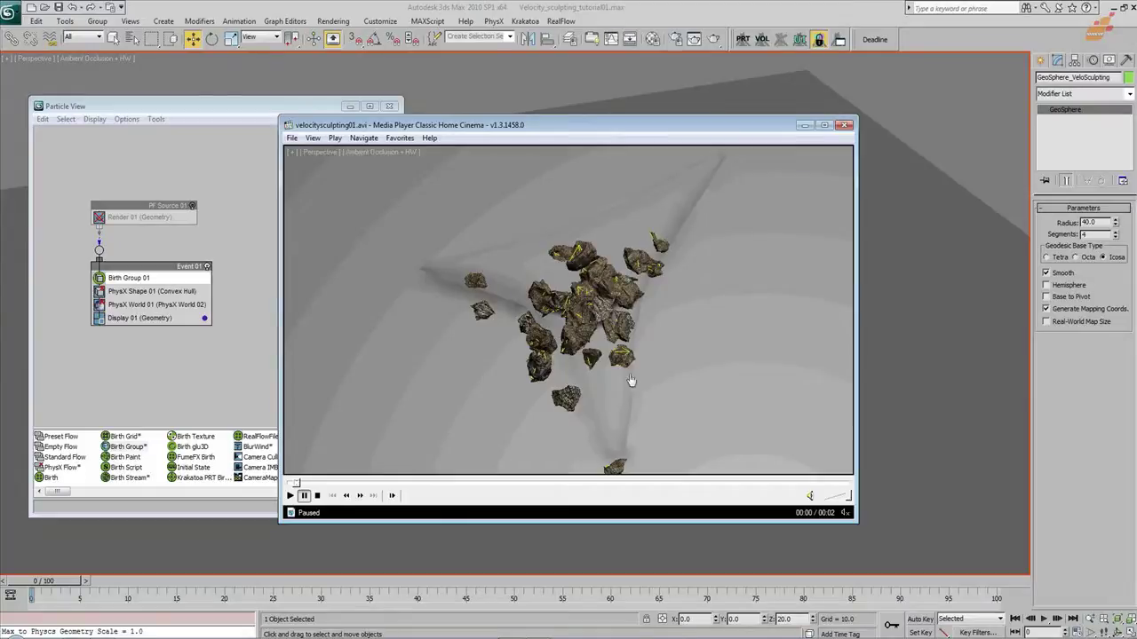
{"action": "left_click", "coordinate": [805, 125]}
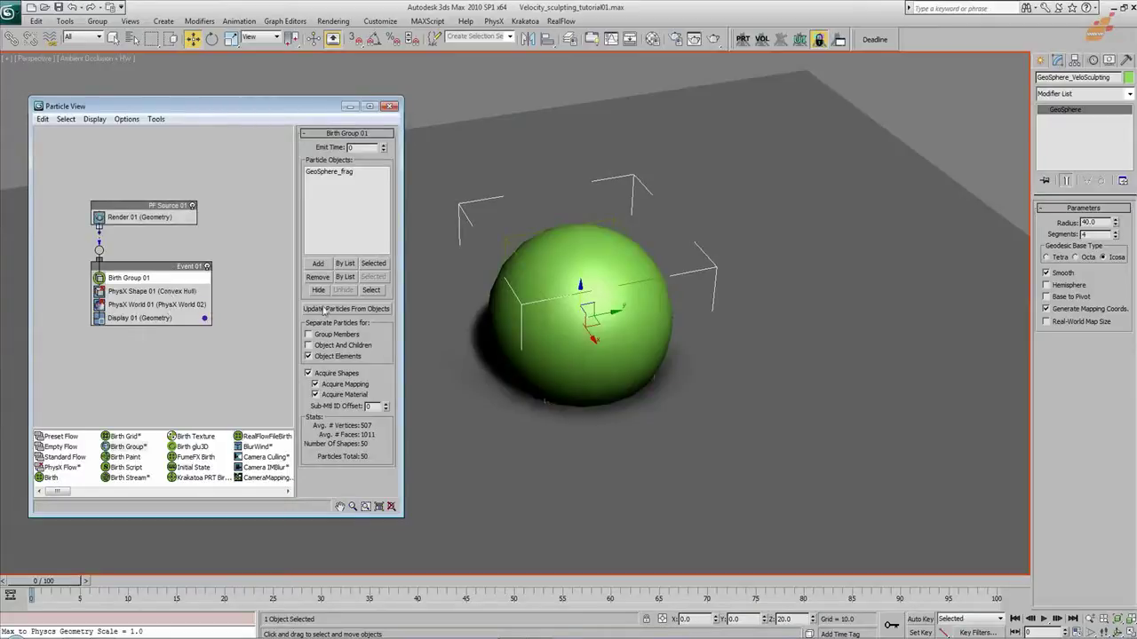
Hide the GeoSphere_VeloSculpting sphere and the Birth Group's source rock so only the particles are displayed
{"action": "right_click", "coordinate": [604, 290]}
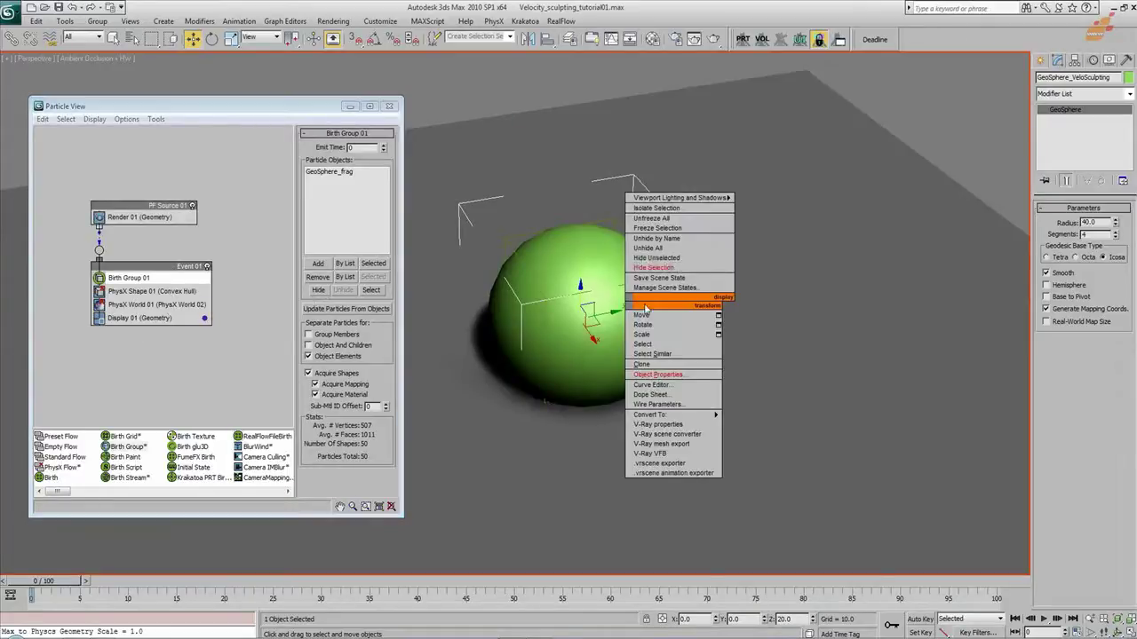
{"action": "left_click", "coordinate": [662, 286]}
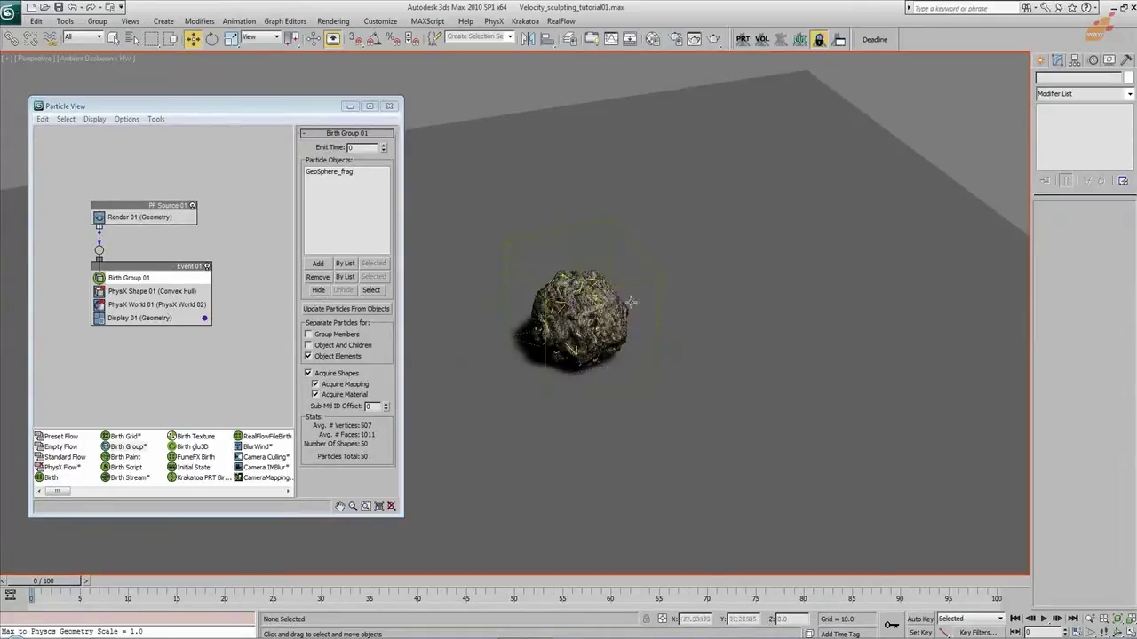
{"action": "scroll", "coordinate": [606, 325], "scroll_direction": "up", "scroll_amount": 5}
{"action": "middle_click_drag", "start_coordinate": [607, 325], "coordinate": [563, 325]}
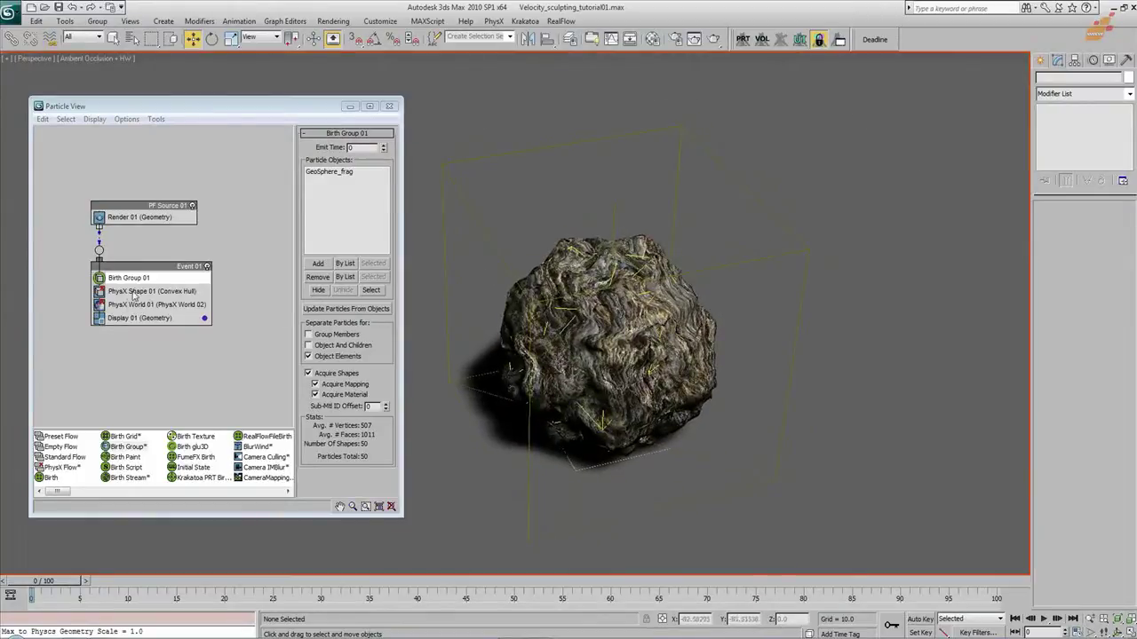
{"action": "left_click", "coordinate": [318, 290]}
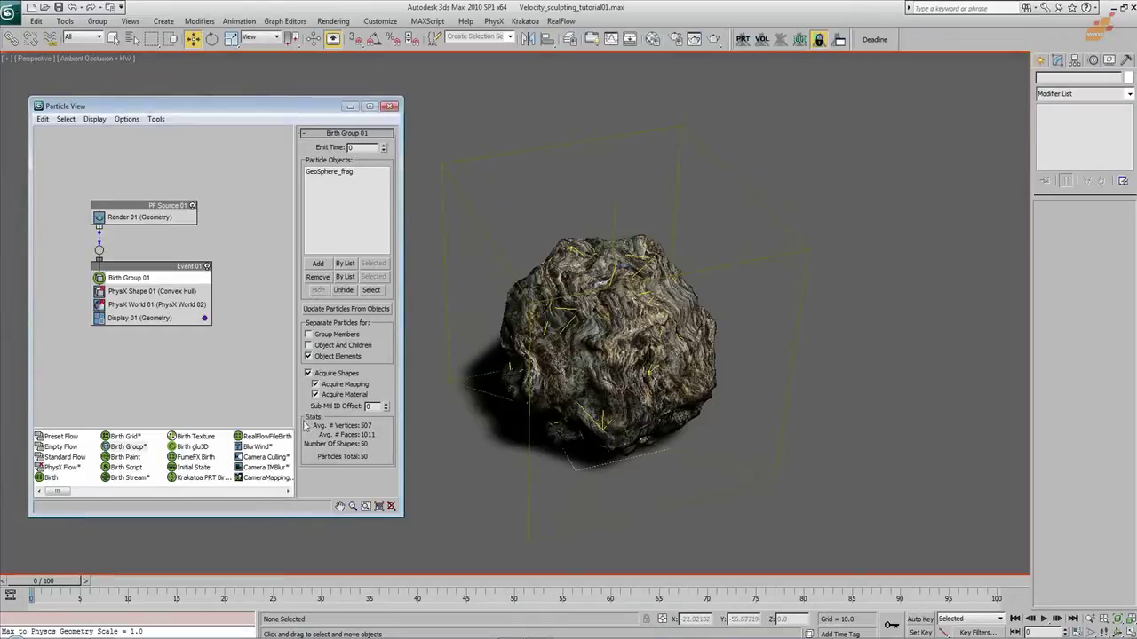
Preview the particle simulation to about frame 25 and return to frame 0
{"action": "left_click_drag", "start_coordinate": [66, 583], "coordinate": [296, 582]}
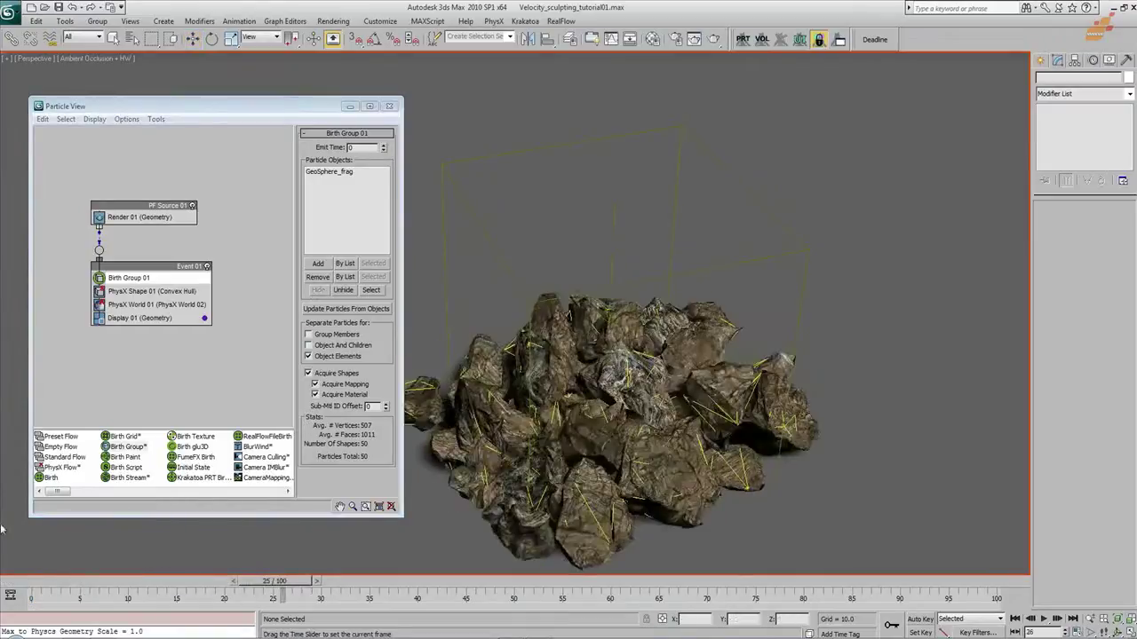
{"action": "key", "text": "Home"}
{"action": "key", "text": "w"}
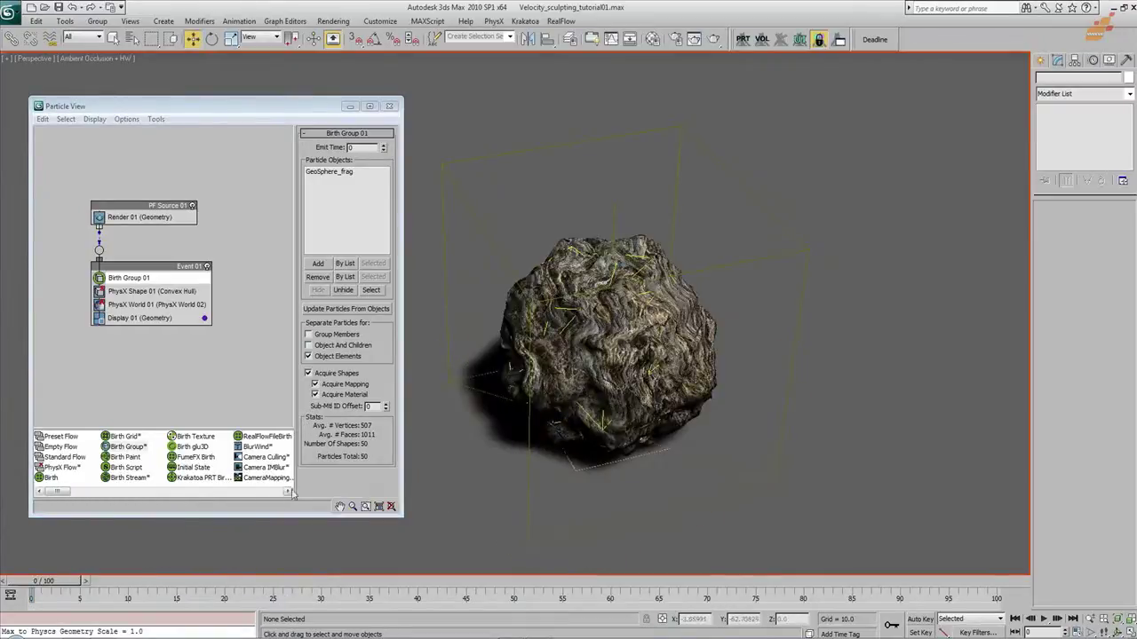
Add a Data Operator to Event 01 between Birth Group 01 and PhysX Shape 01
{"action": "left_click_drag", "start_coordinate": [59, 494], "coordinate": [66, 499]}
{"action": "left_click_drag", "start_coordinate": [278, 461], "coordinate": [150, 291]}
{"action": "right_click", "coordinate": [147, 293]}
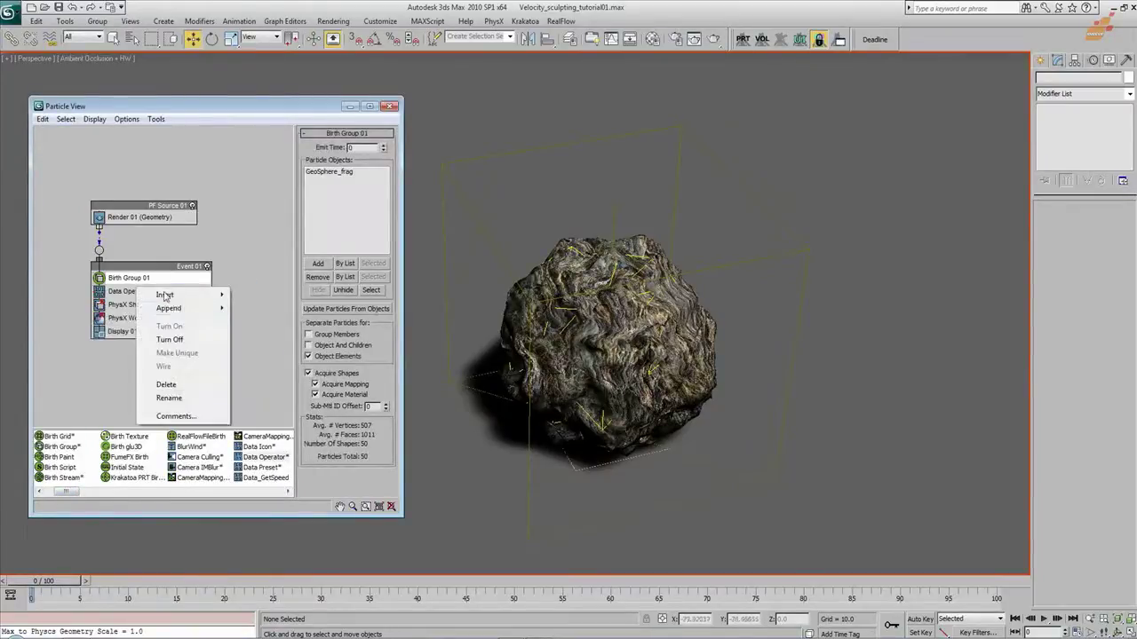
{"action": "left_click", "coordinate": [130, 298]}
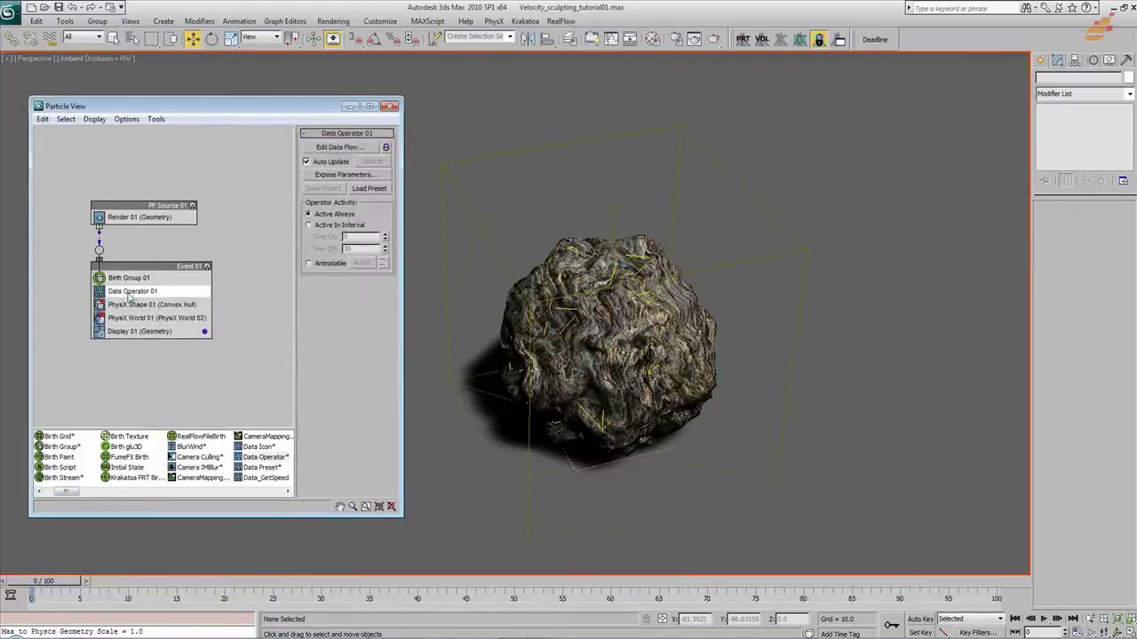
{"action": "right_click", "coordinate": [138, 292]}
{"action": "left_click", "coordinate": [172, 436]}
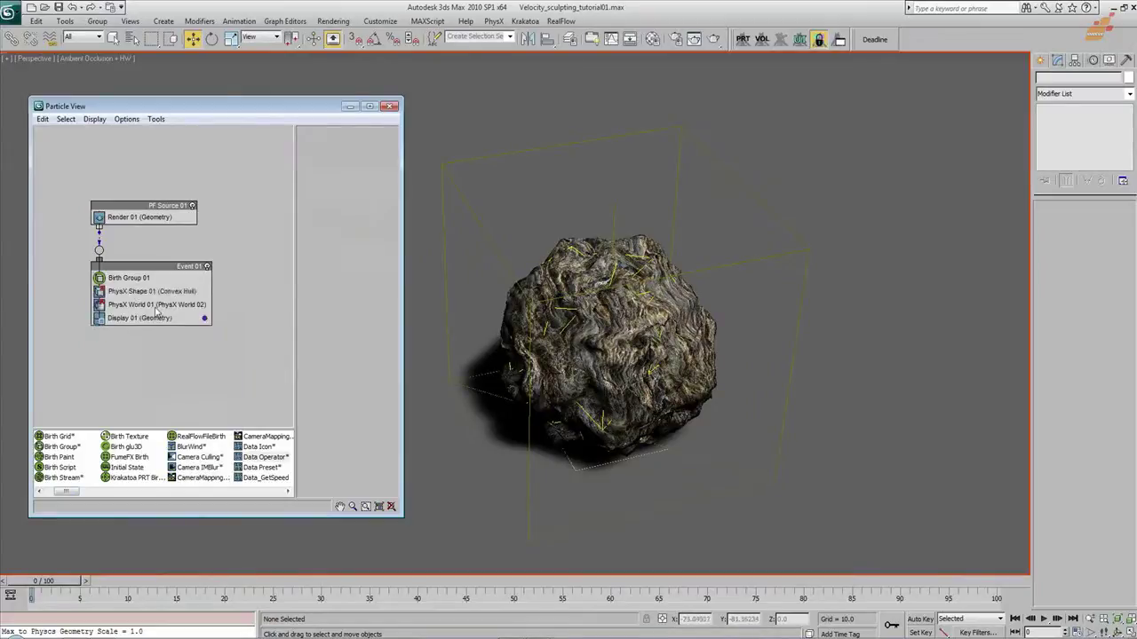
{"action": "key", "text": "ctrl+z"}
Rename the new Data Operator in Event 01 as Data Operator_VeloSculpting
{"action": "right_click", "coordinate": [166, 302]}
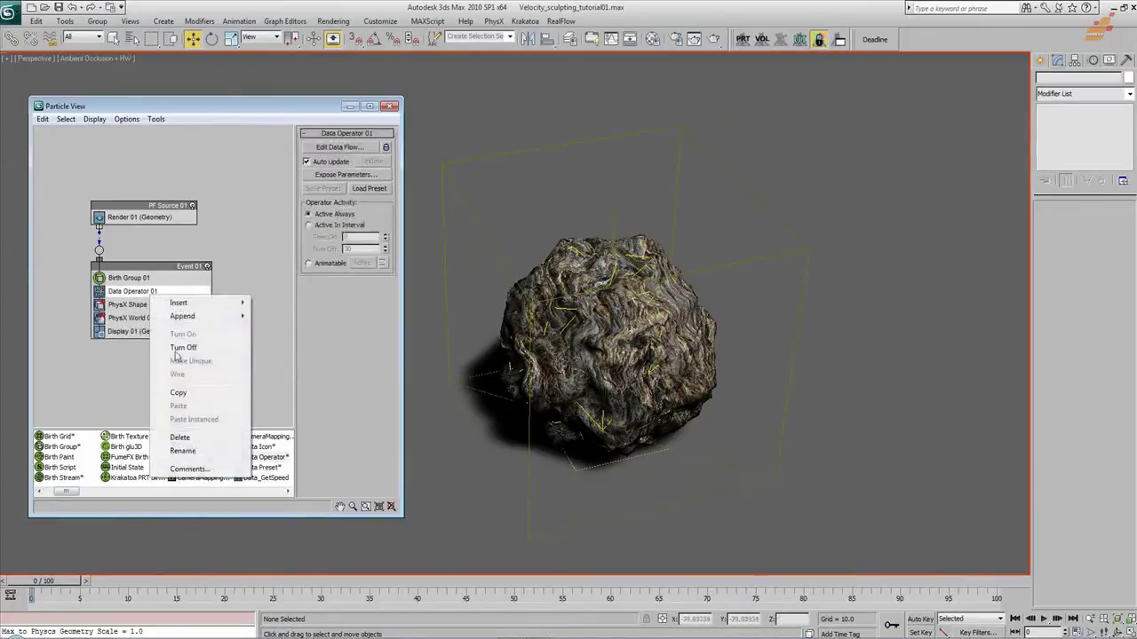
{"action": "left_click", "coordinate": [182, 450]}
{"action": "double_click", "coordinate": [192, 295]}
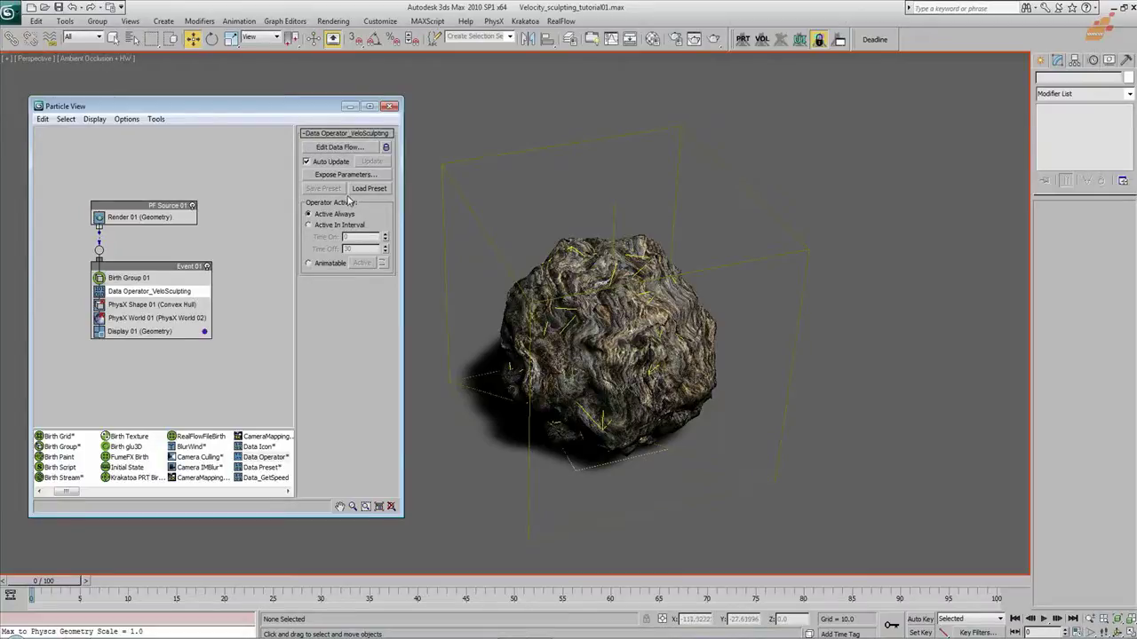
Set PhysX Shape 01 to take the particles' mass From Mass Channel
{"action": "middle_click_drag", "start_coordinate": [671, 369], "coordinate": [635, 308], "text": "alt"}
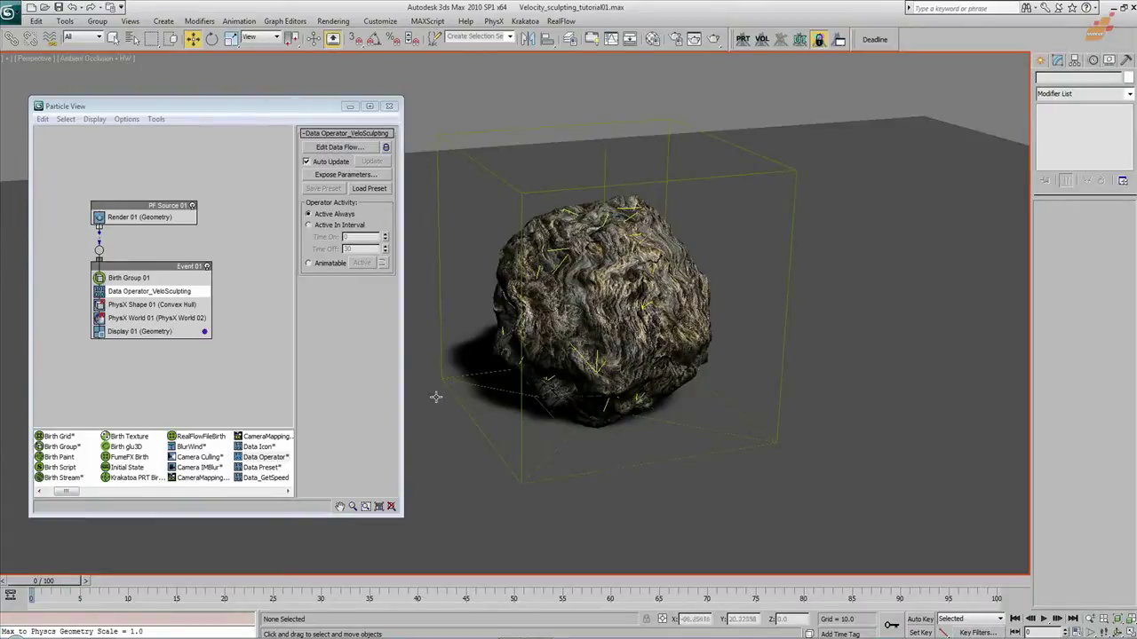
{"action": "middle_click_drag", "start_coordinate": [597, 288], "coordinate": [595, 304], "text": "alt"}
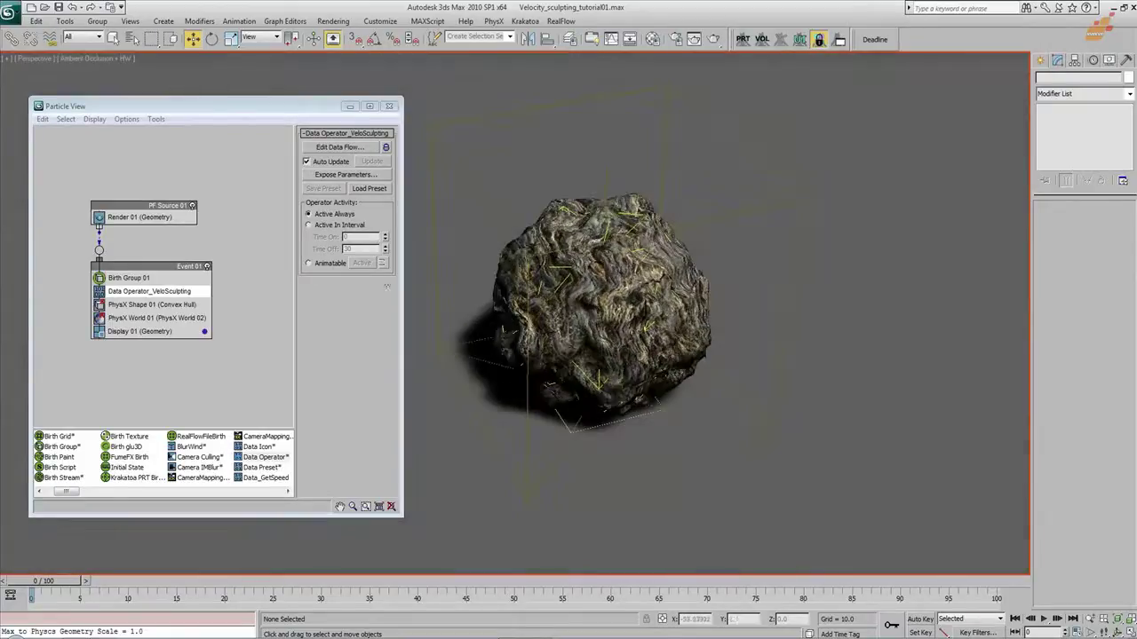
{"action": "left_click", "coordinate": [169, 306]}
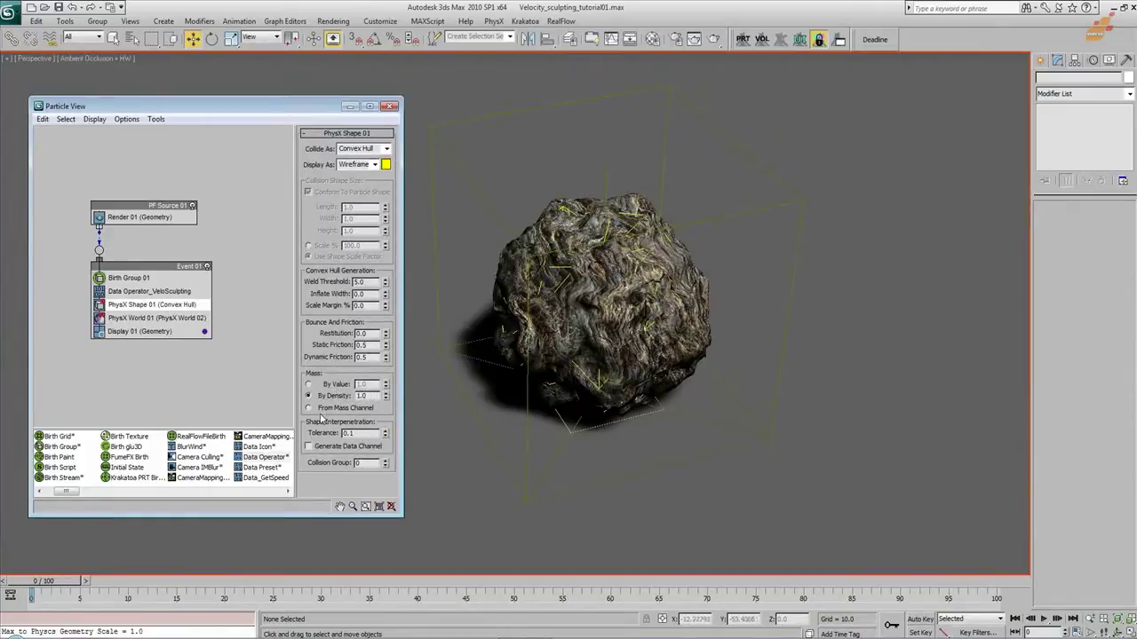
{"action": "left_click", "coordinate": [336, 408]}
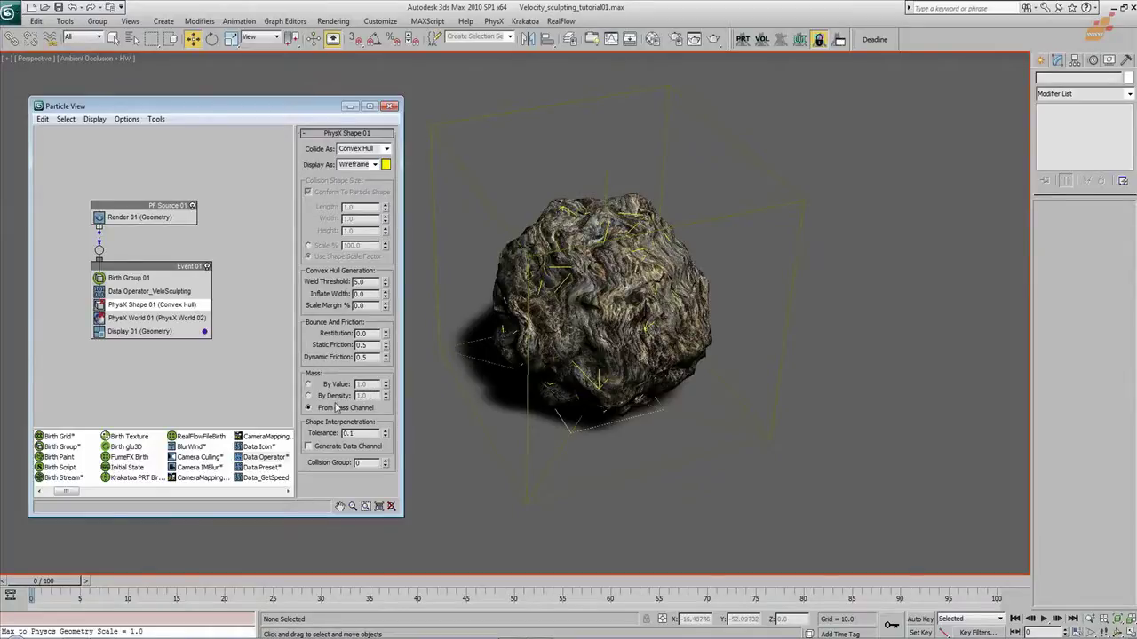
Open the data flow of Data Operator_VeloSculpting and add an Output PhysX node
{"action": "left_click", "coordinate": [167, 293]}
{"action": "left_click", "coordinate": [348, 147]}
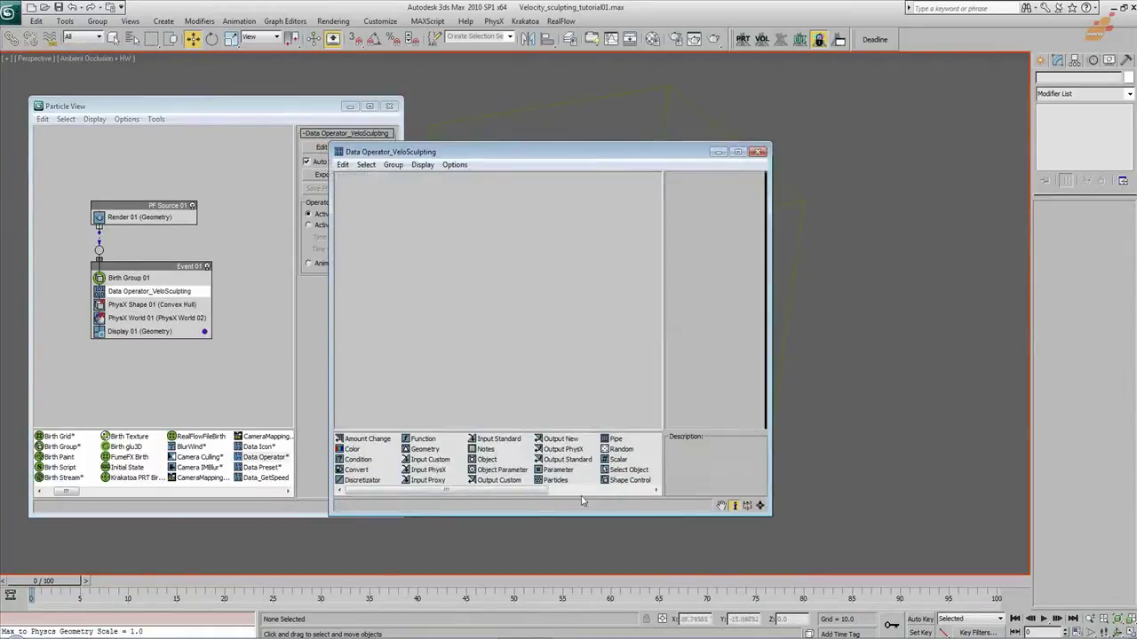
{"action": "left_click_drag", "start_coordinate": [522, 498], "coordinate": [555, 494]}
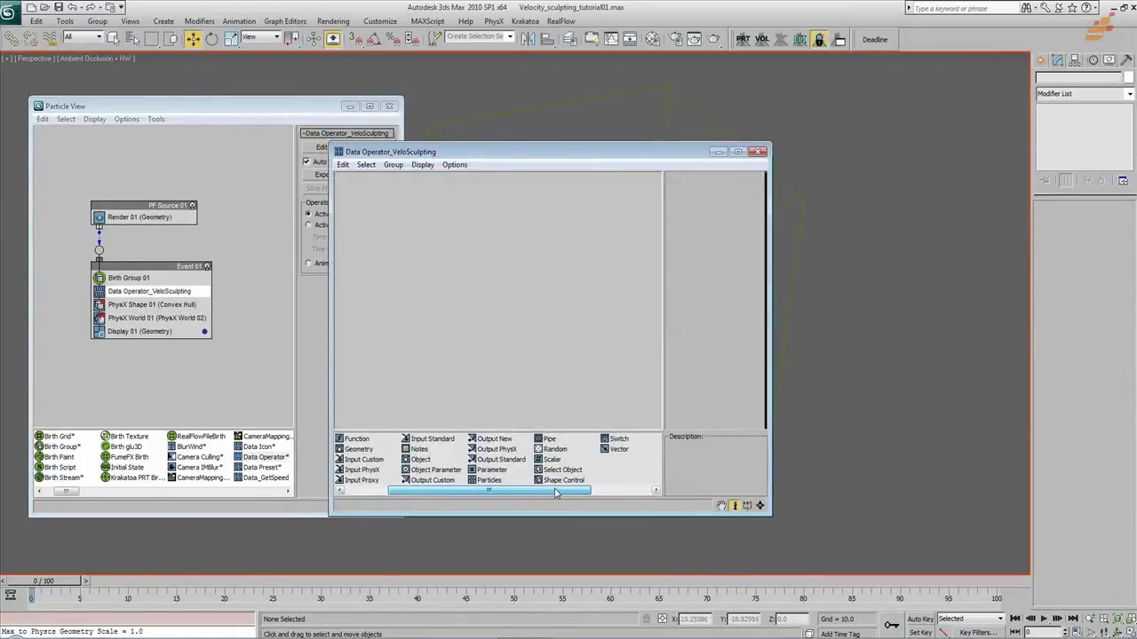
{"action": "left_click_drag", "start_coordinate": [497, 448], "coordinate": [524, 340]}
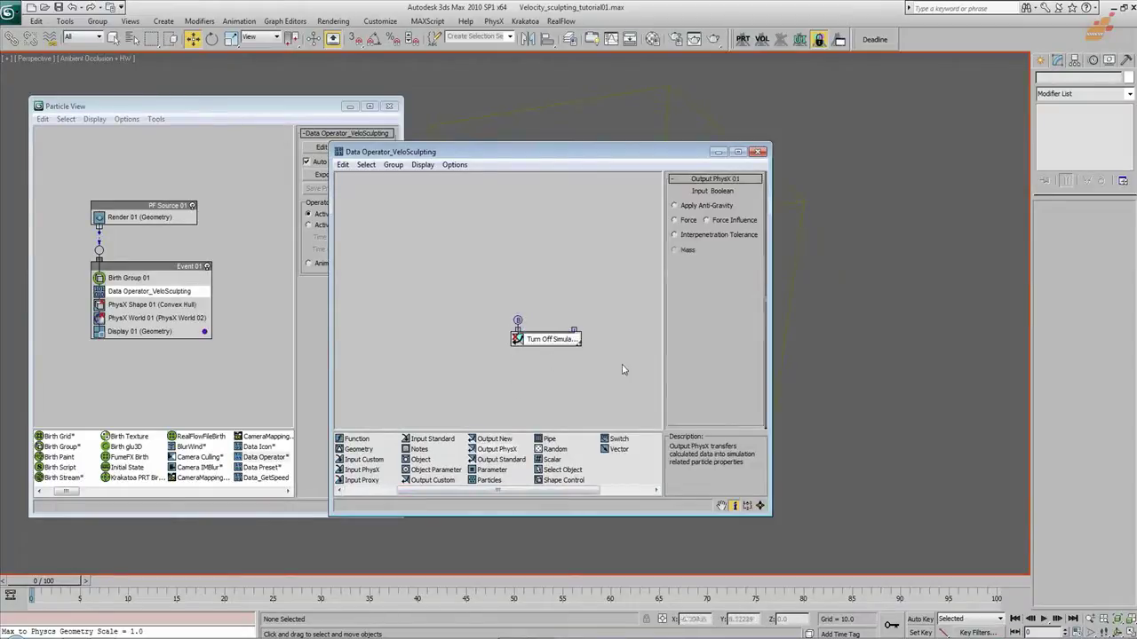
Set the Output PhysX node to Mass and place it low in the data flow, leaving room for nodes above
{"action": "left_click", "coordinate": [684, 251]}
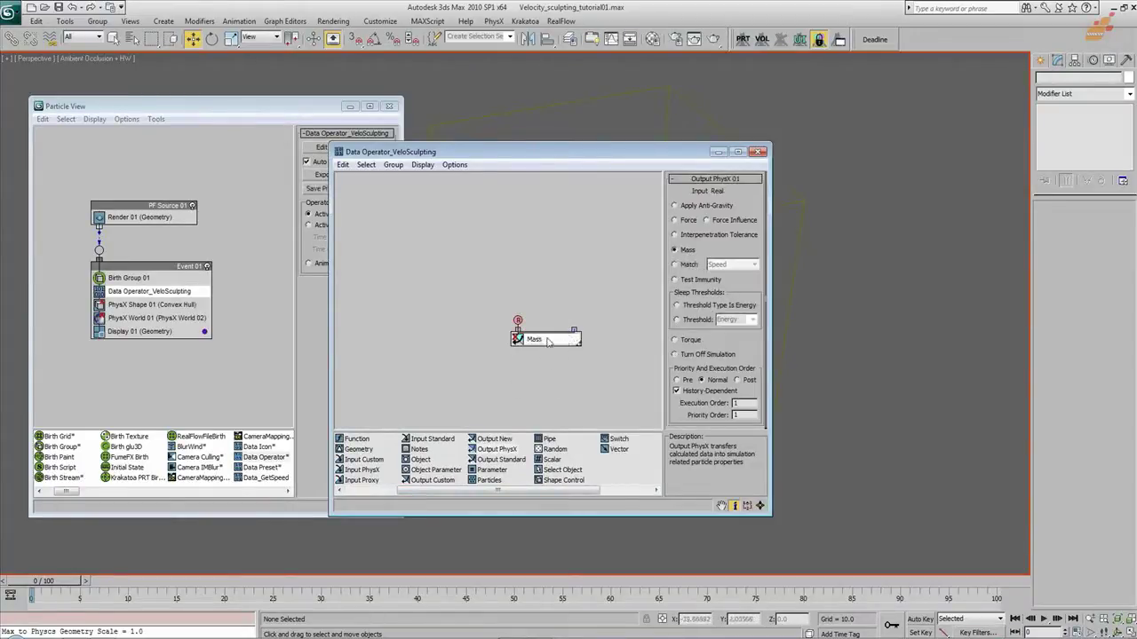
{"action": "left_click", "coordinate": [172, 306]}
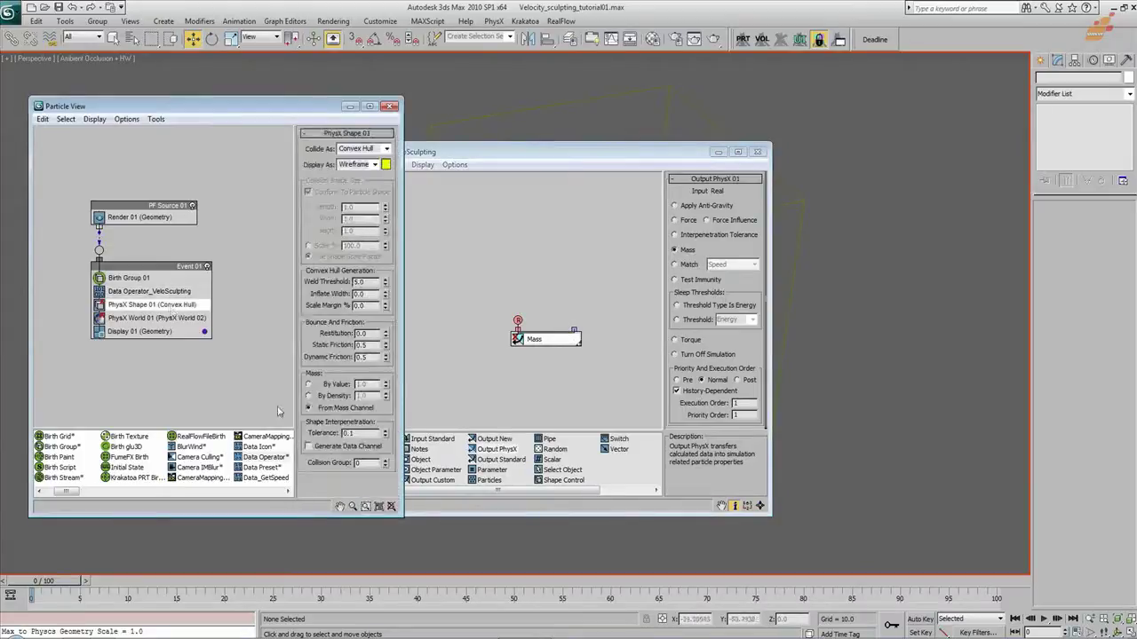
{"action": "left_click", "coordinate": [174, 295]}
{"action": "left_click_drag", "start_coordinate": [561, 342], "coordinate": [512, 389]}
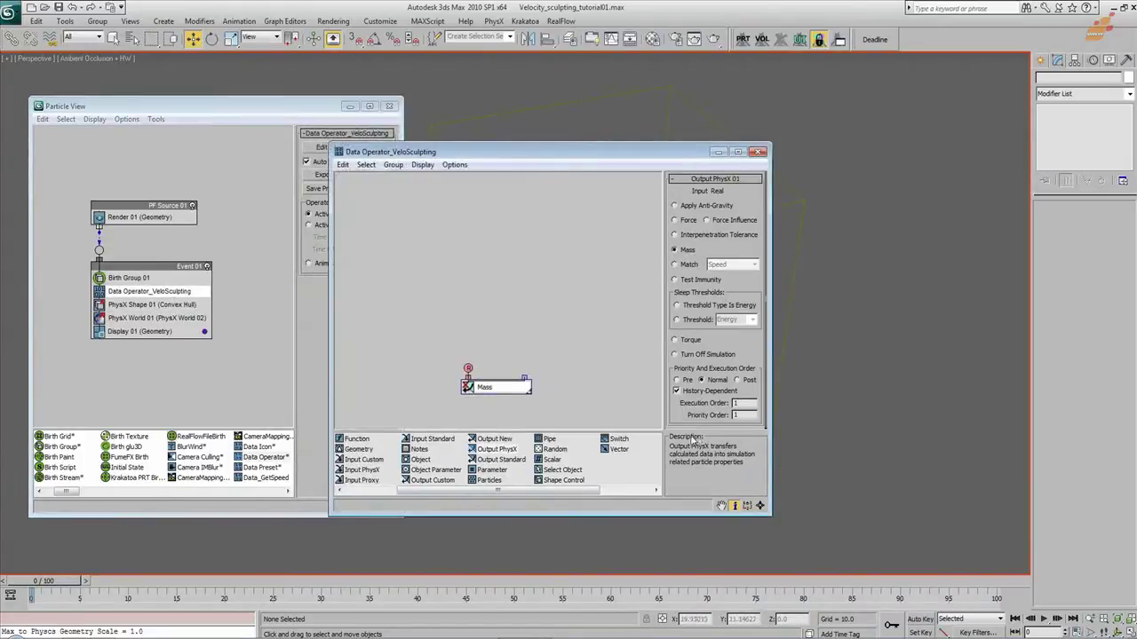
Add two Input Standard nodes above the Mass output and set the upper one to New In Event
{"action": "left_click_drag", "start_coordinate": [433, 439], "coordinate": [475, 262]}
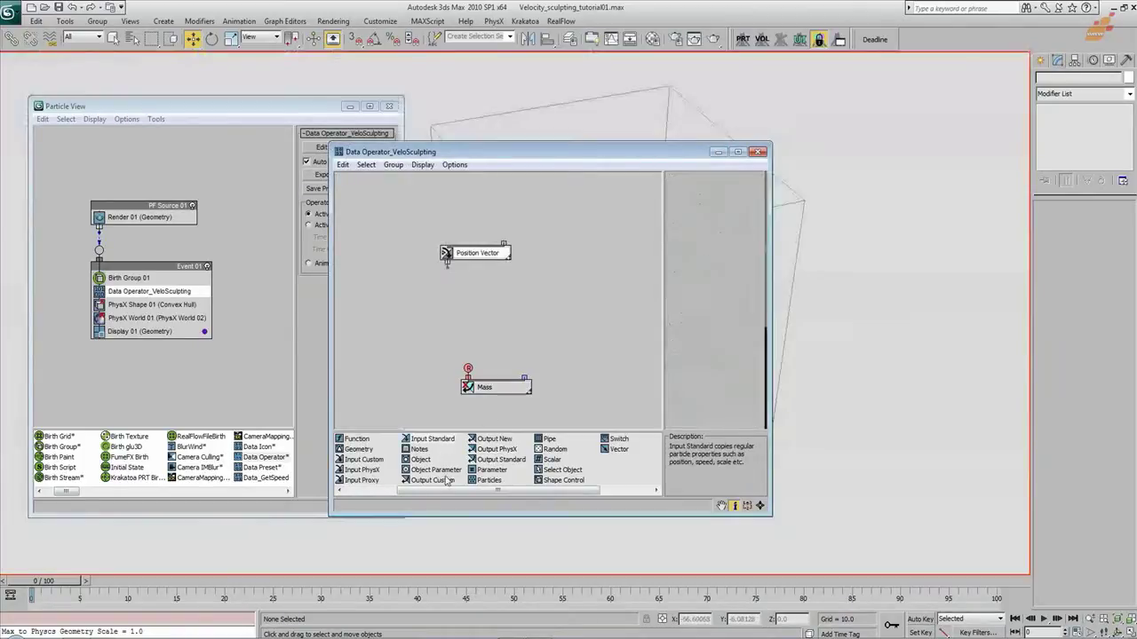
{"action": "left_click_drag", "start_coordinate": [441, 440], "coordinate": [514, 317]}
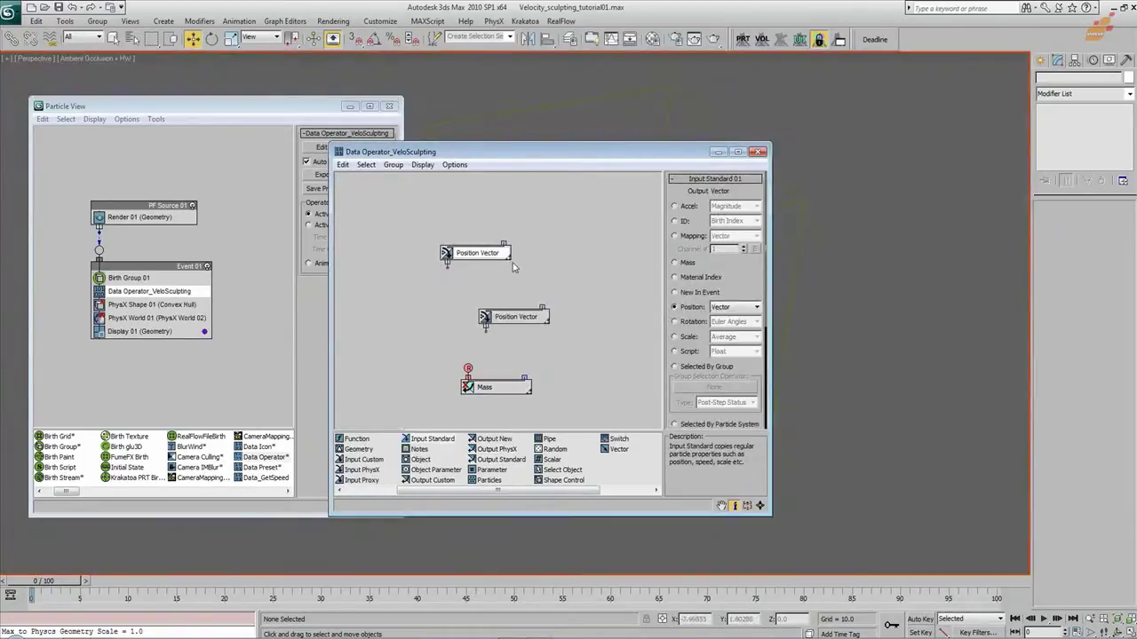
{"action": "left_click", "coordinate": [676, 292]}
{"action": "left_click_drag", "start_coordinate": [478, 255], "coordinate": [482, 229]}
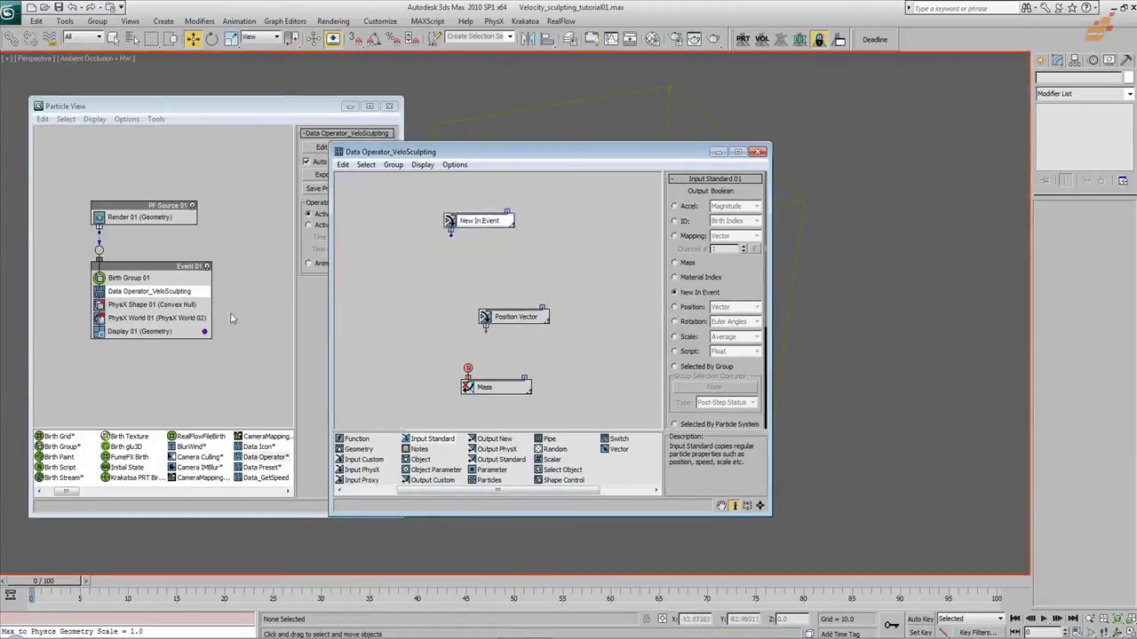
Wire New In Event into the filter input of the second Input Standard node and arrange the nodes with Mass below
{"action": "left_click", "coordinate": [518, 325]}
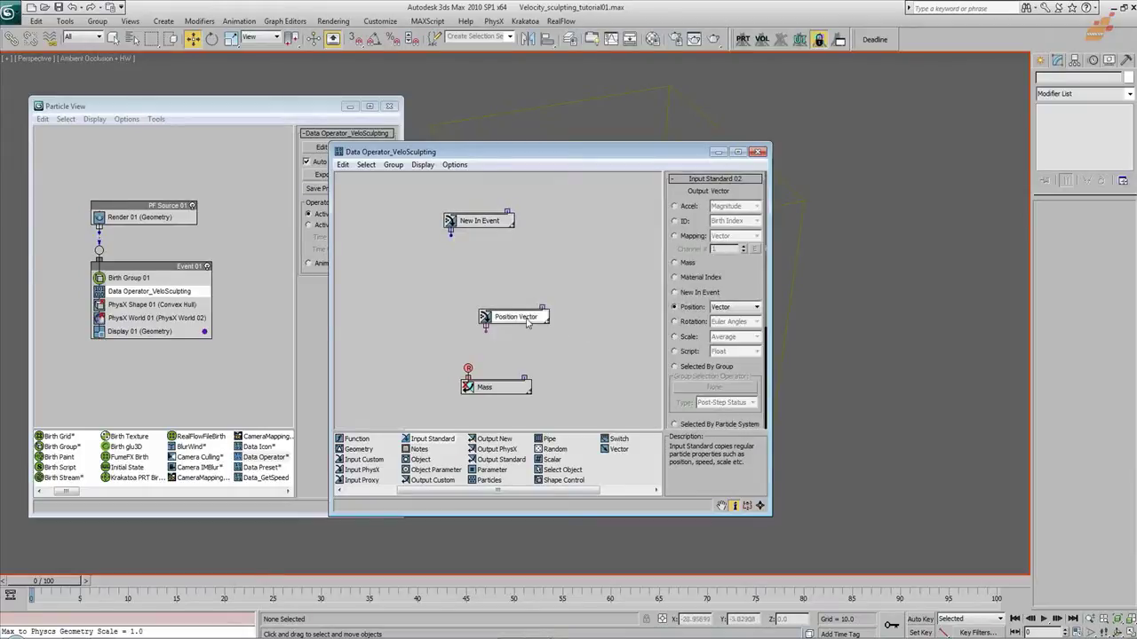
{"action": "left_click_drag", "start_coordinate": [450, 230], "coordinate": [537, 270]}
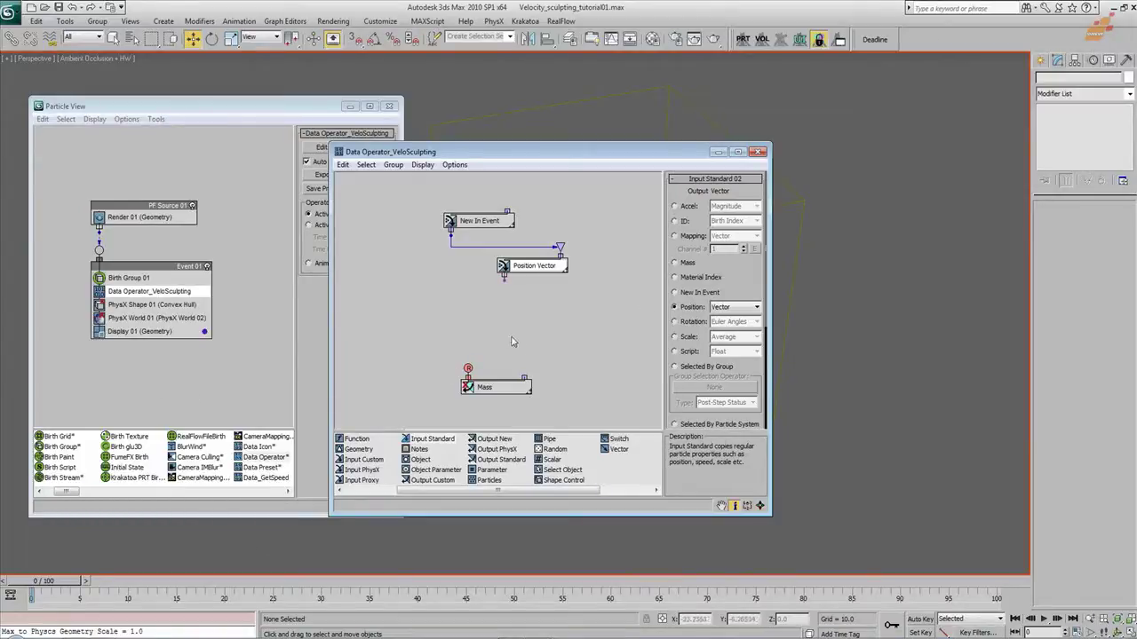
{"action": "left_click_drag", "start_coordinate": [493, 391], "coordinate": [520, 406]}
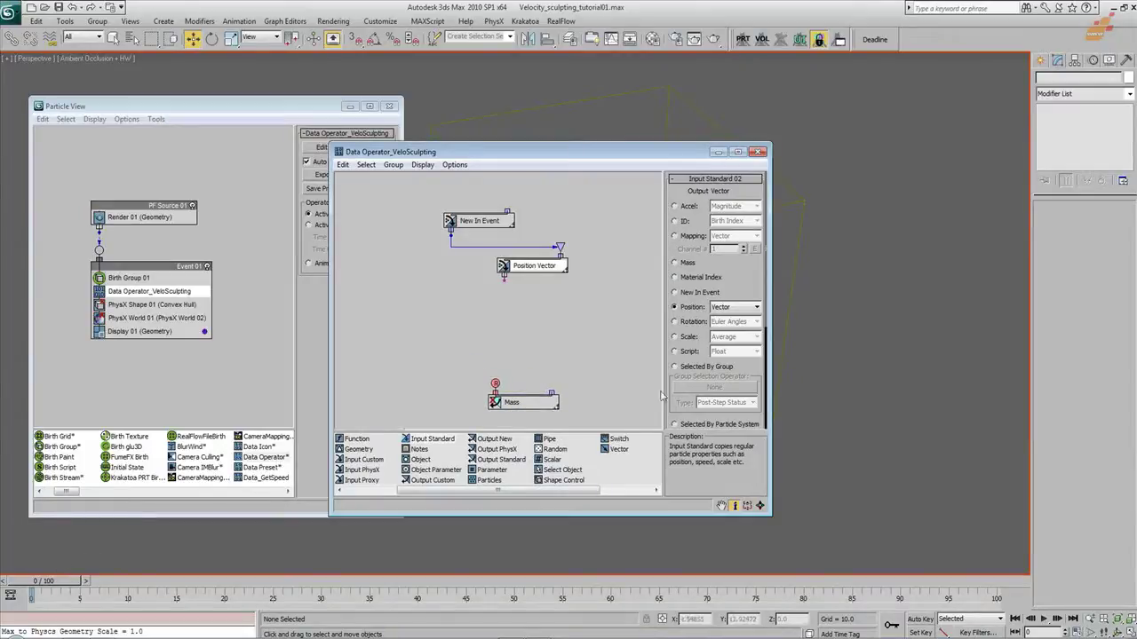
Set the second Input Standard node to Shape Volume, adjusted by scale, and widen the node to show its full name
{"action": "left_click_drag", "start_coordinate": [751, 292], "coordinate": [750, 217]}
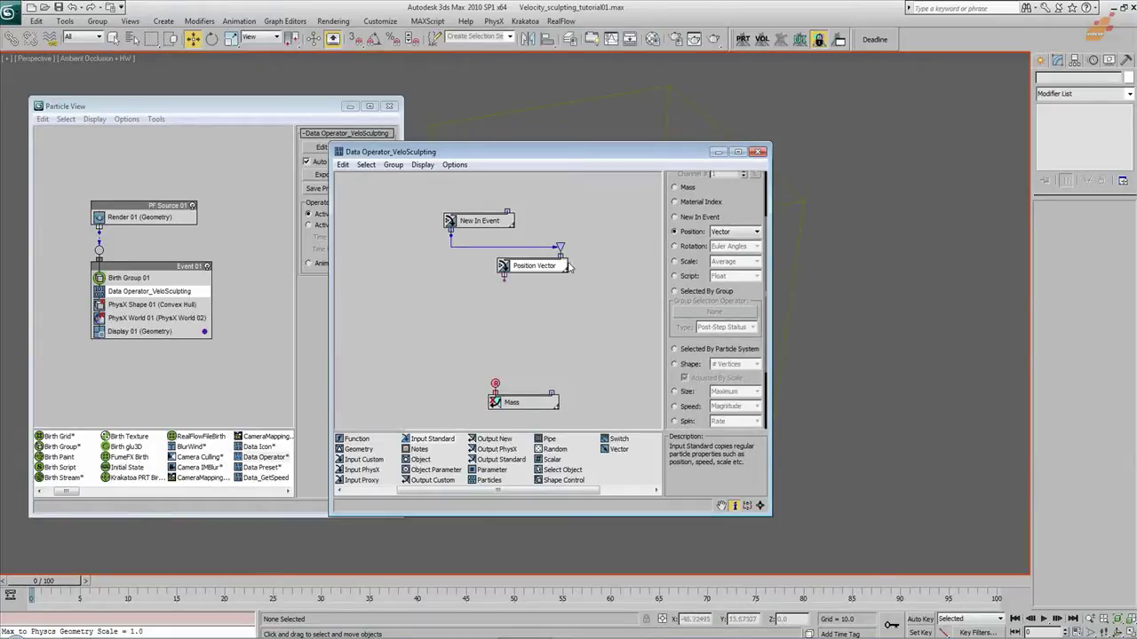
{"action": "scroll", "coordinate": [685, 323], "scroll_direction": "down", "scroll_amount": 3}
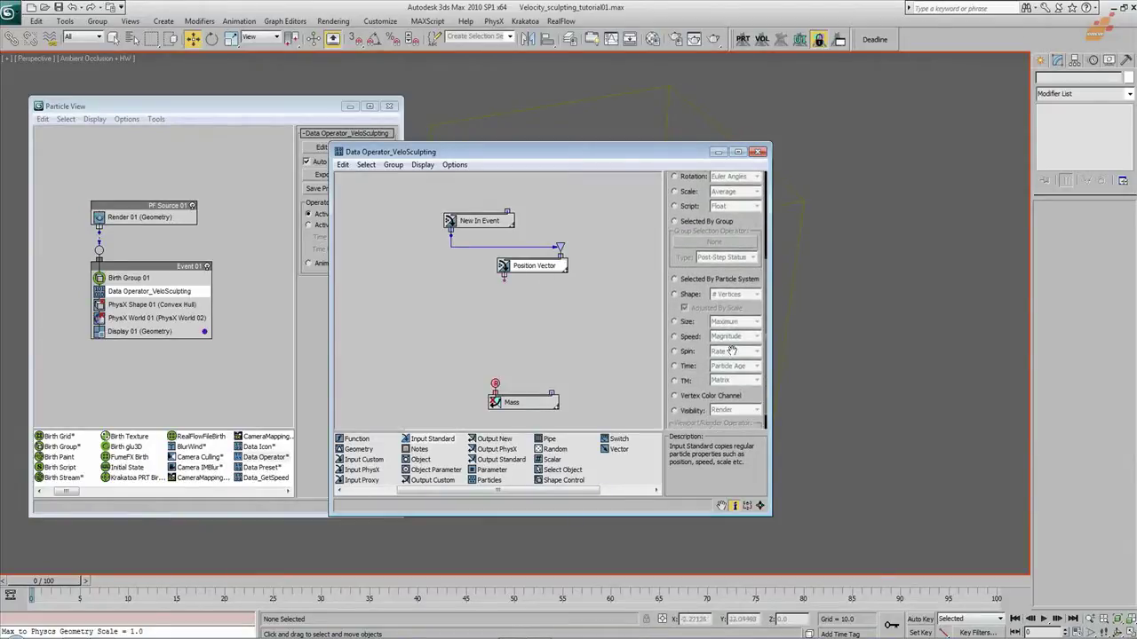
{"action": "left_click", "coordinate": [675, 294]}
{"action": "left_click", "coordinate": [736, 295]}
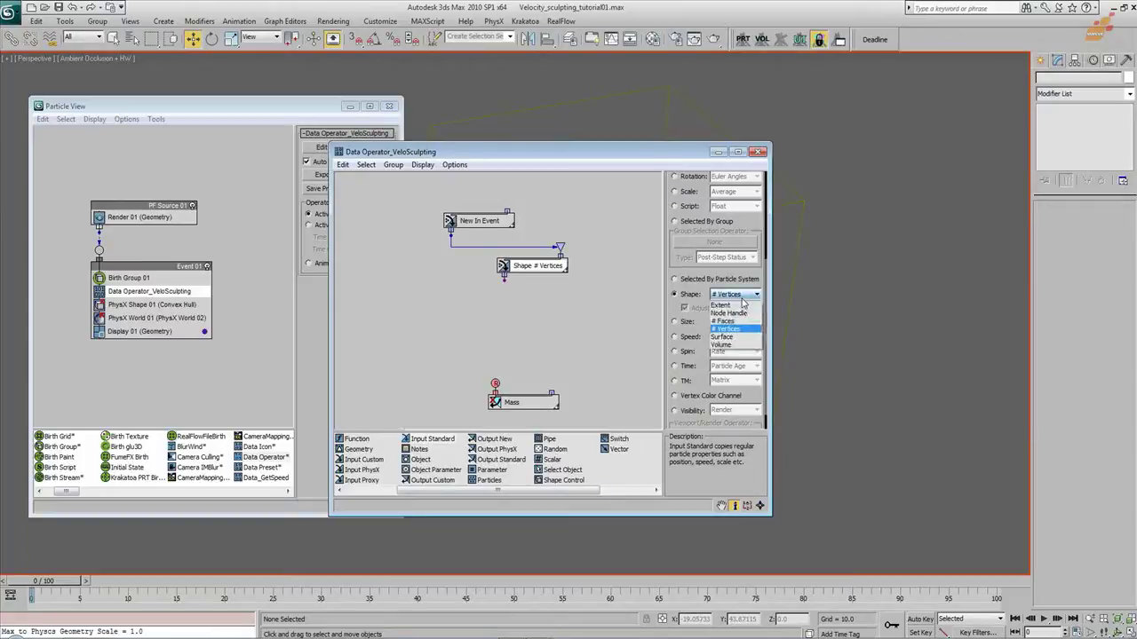
{"action": "left_click", "coordinate": [734, 345]}
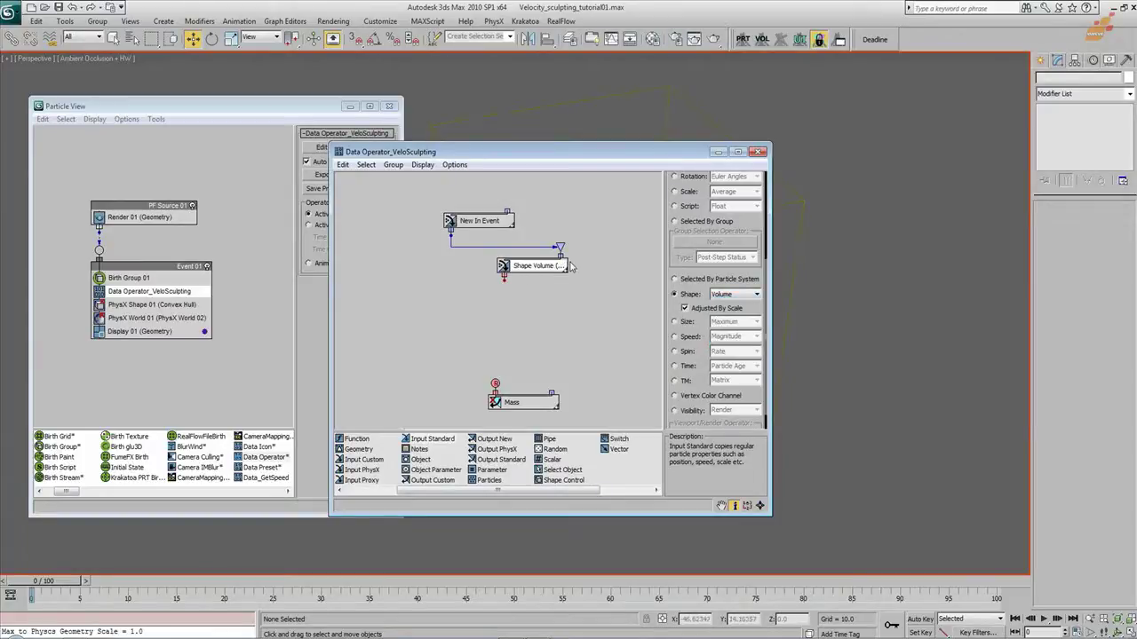
{"action": "left_click_drag", "start_coordinate": [565, 263], "coordinate": [537, 267]}
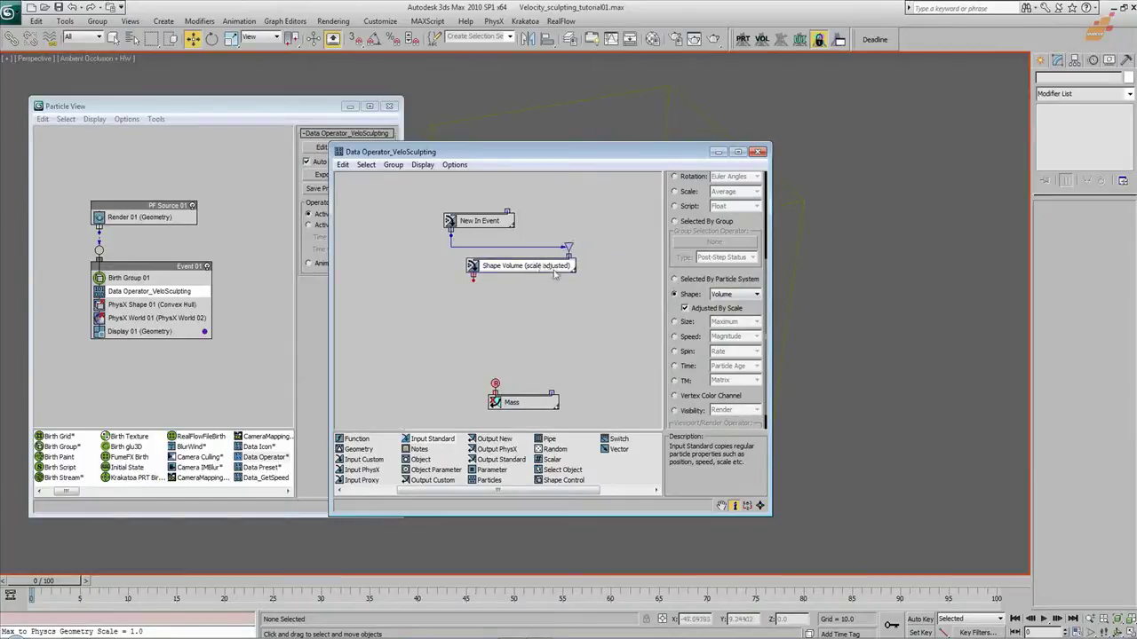
{"action": "left_click", "coordinate": [735, 295]}
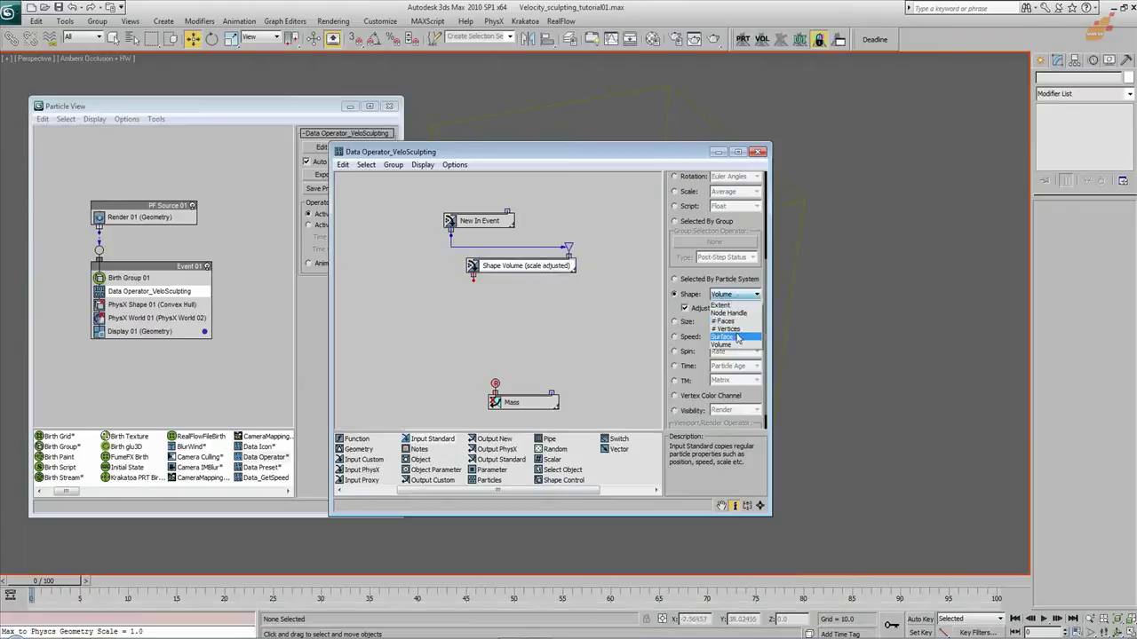
{"action": "left_click", "coordinate": [530, 300]}
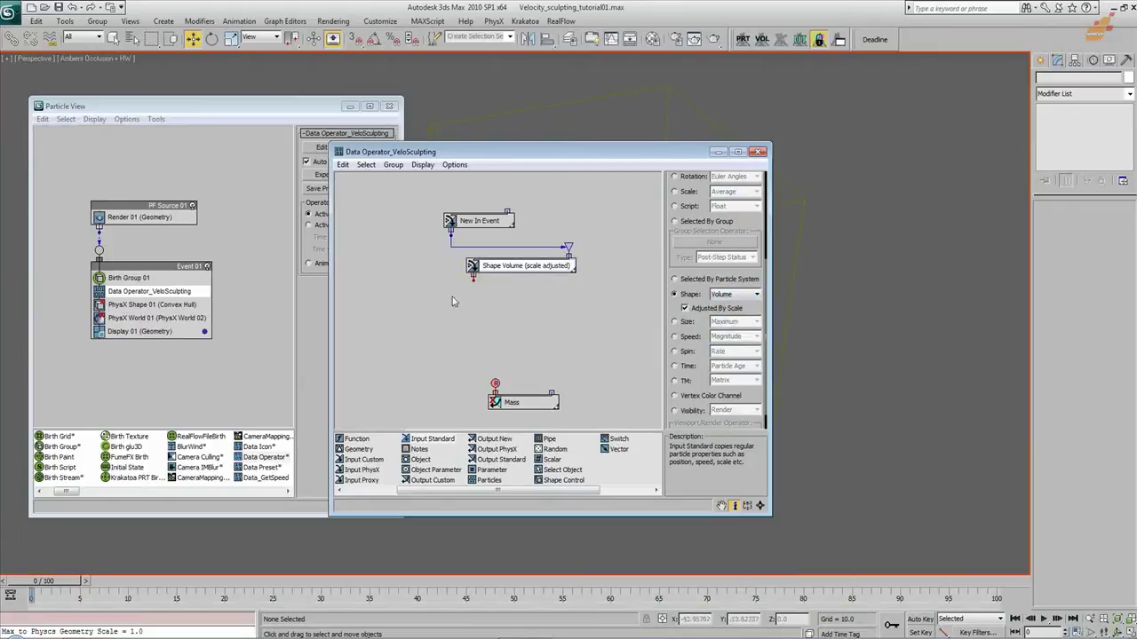
Add a Scalar node and a Function node above the Mass output, with the function's operands of type Real
{"action": "middle_click_drag", "start_coordinate": [590, 318], "coordinate": [478, 304]}
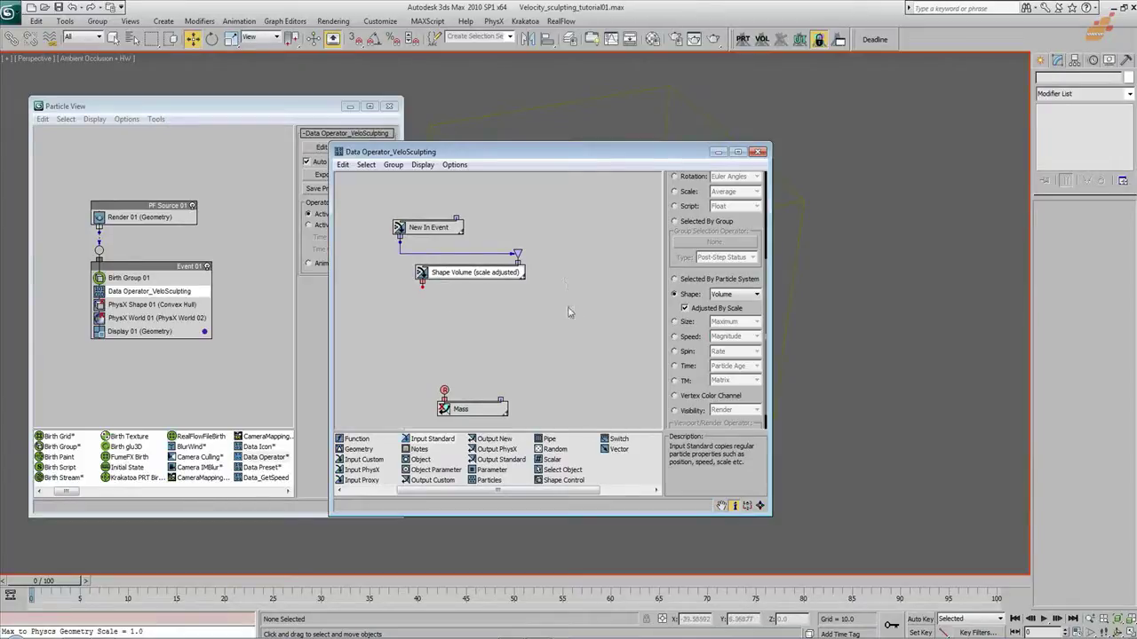
{"action": "middle_click_drag", "start_coordinate": [532, 316], "coordinate": [541, 308]}
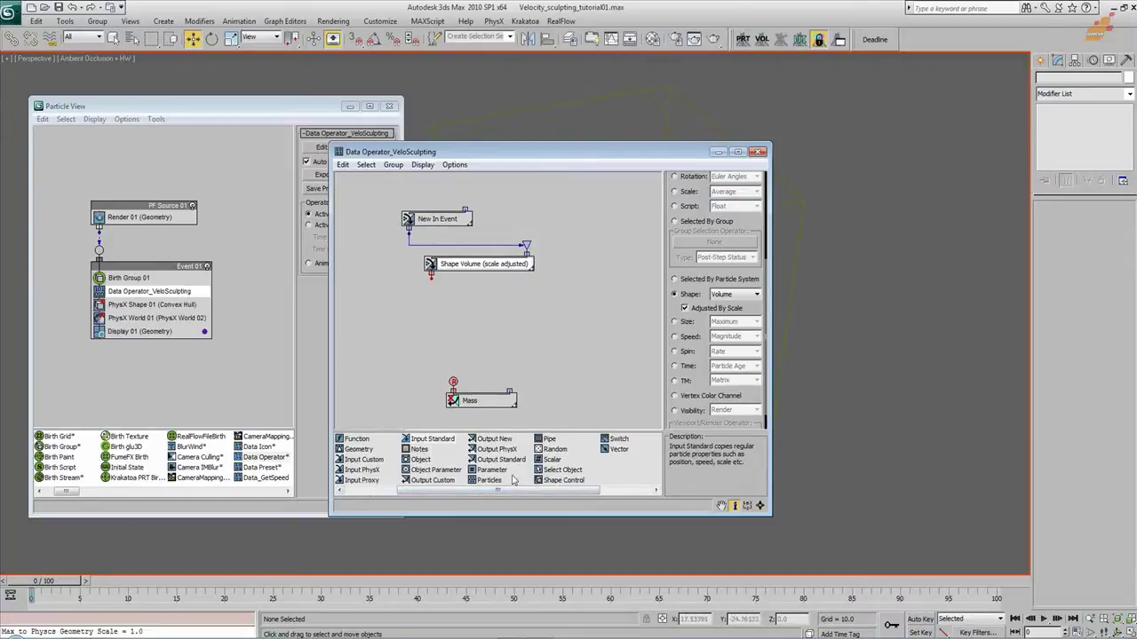
{"action": "left_click_drag", "start_coordinate": [553, 459], "coordinate": [611, 289]}
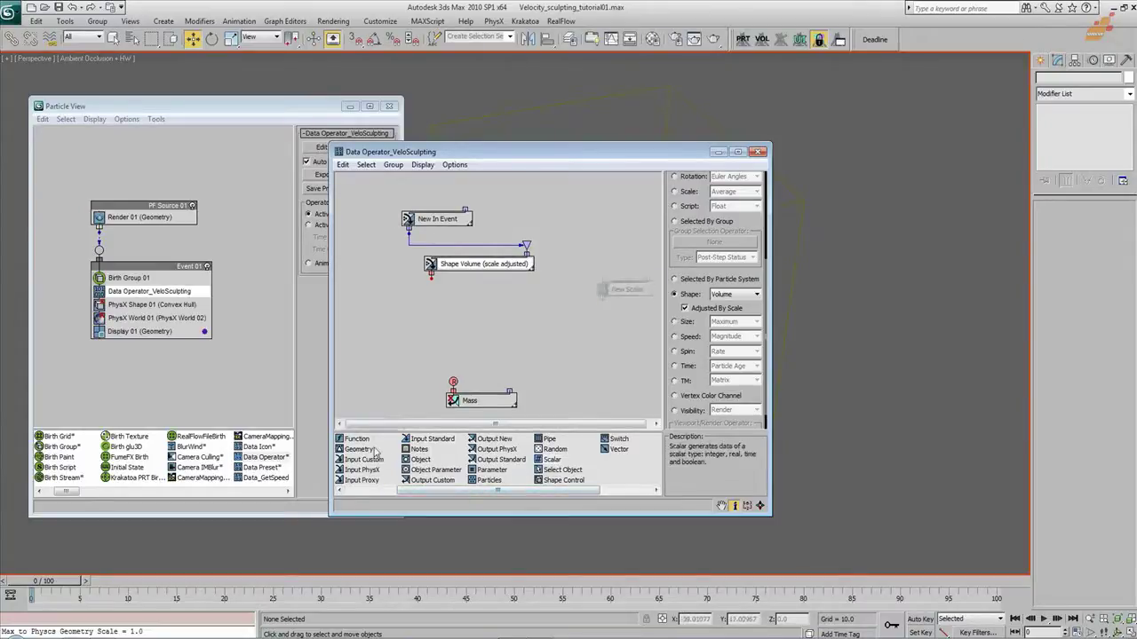
{"action": "left_click_drag", "start_coordinate": [355, 441], "coordinate": [562, 330]}
{"action": "left_click", "coordinate": [730, 204]}
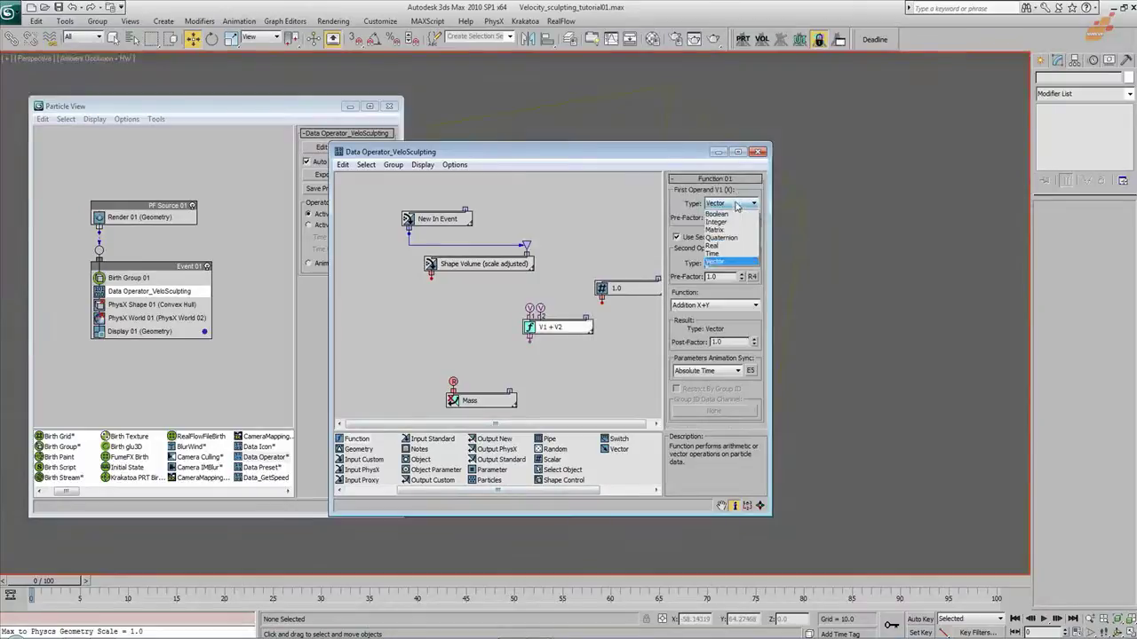
{"action": "left_click", "coordinate": [727, 245]}
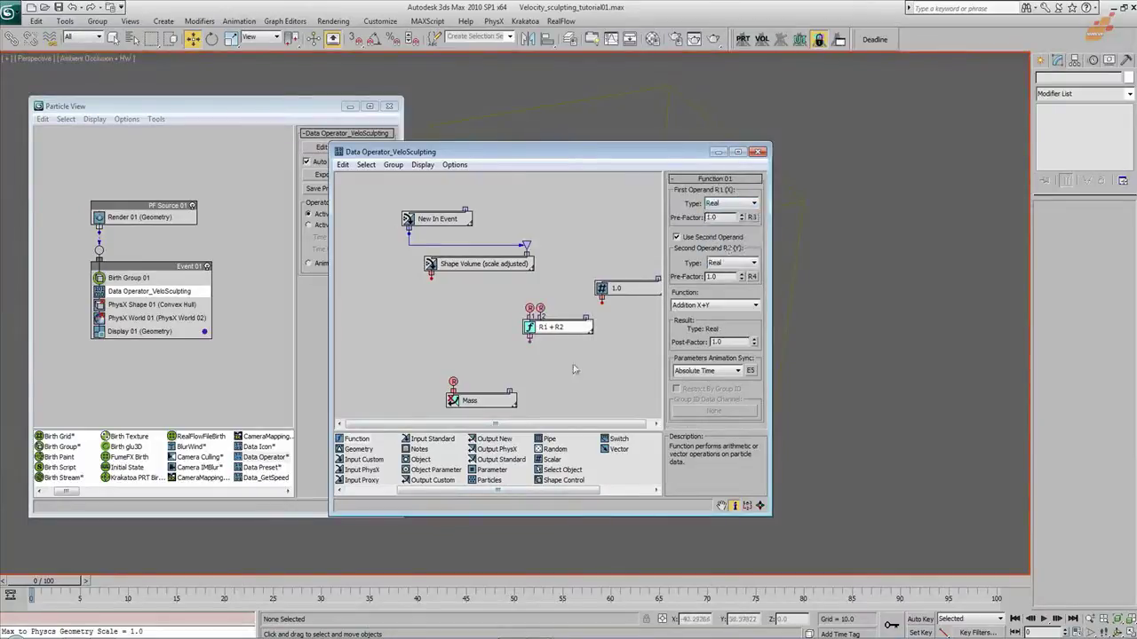
{"action": "left_click_drag", "start_coordinate": [553, 332], "coordinate": [548, 346]}
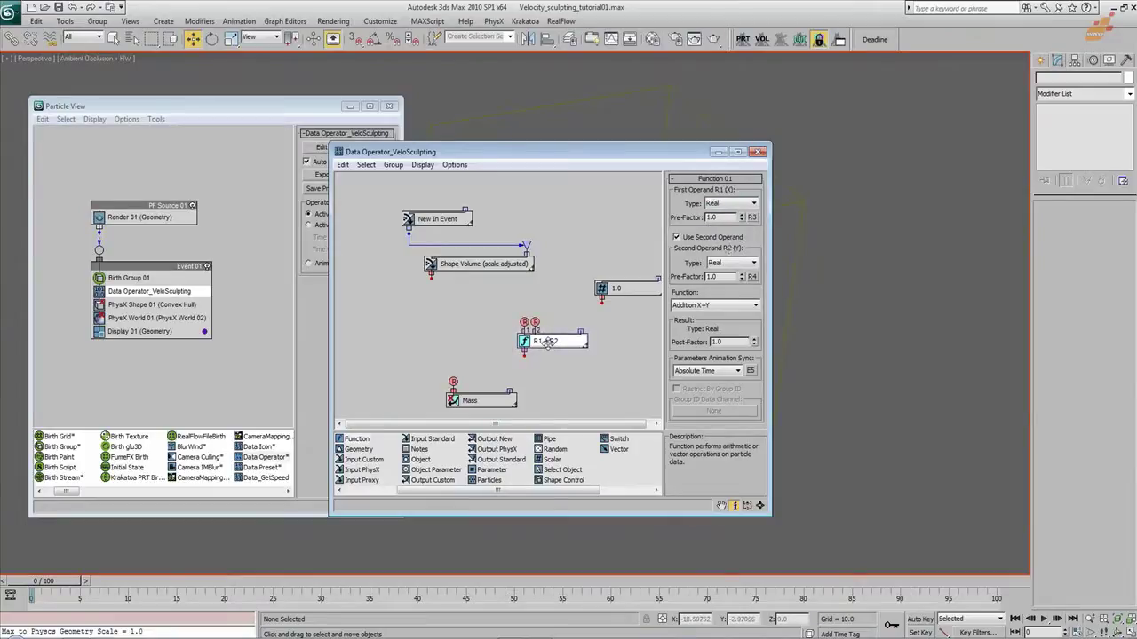
Set the function to Multiplication and feed it with the Shape Volume and Scalar outputs
{"action": "left_click", "coordinate": [722, 305]}
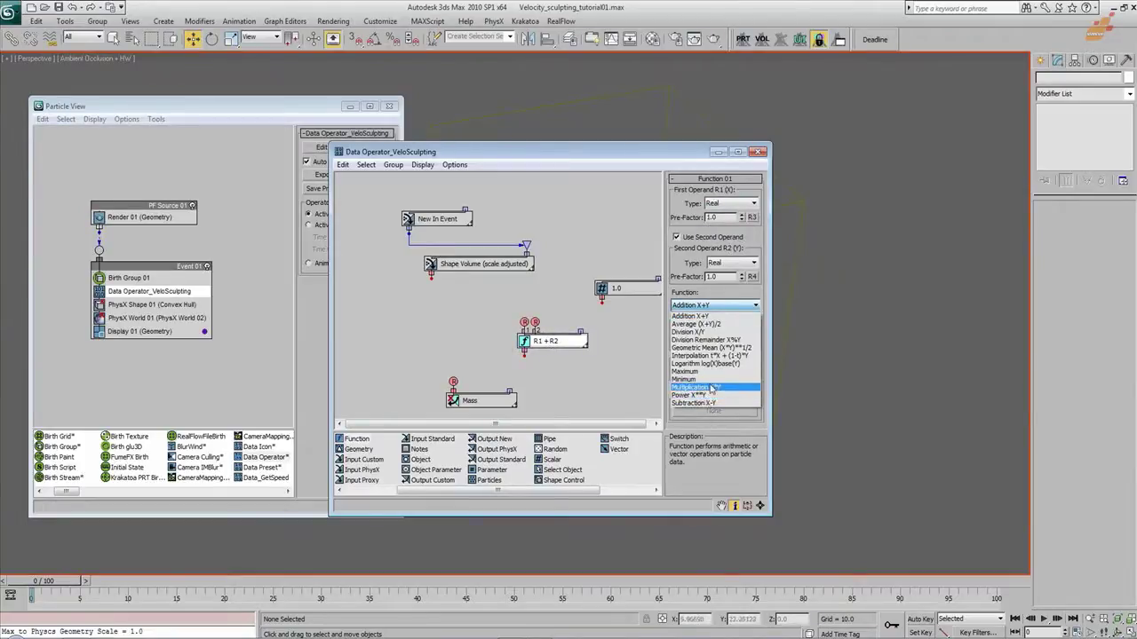
{"action": "left_click", "coordinate": [695, 387]}
{"action": "left_click_drag", "start_coordinate": [547, 310], "coordinate": [525, 322]}
{"action": "left_click", "coordinate": [638, 291]}
{"action": "right_click", "coordinate": [638, 293]}
{"action": "left_click", "coordinate": [668, 387]}
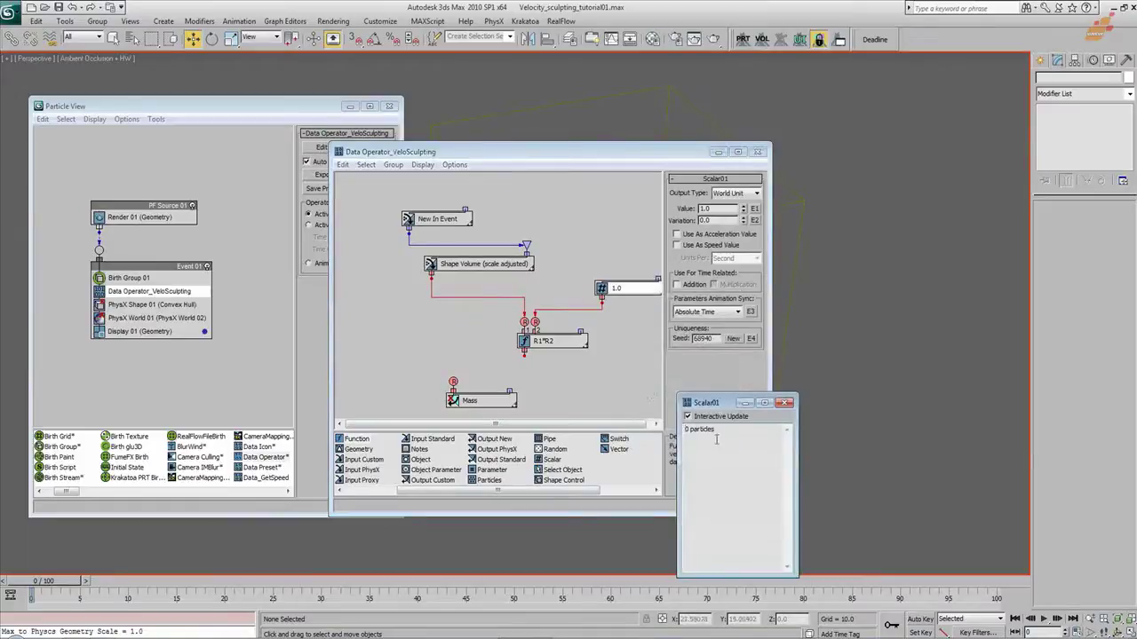
{"action": "left_click", "coordinate": [782, 404]}
Expose the Scalar node's Value as a Data Operator parameter labelled MassMulti
{"action": "right_click", "coordinate": [634, 293]}
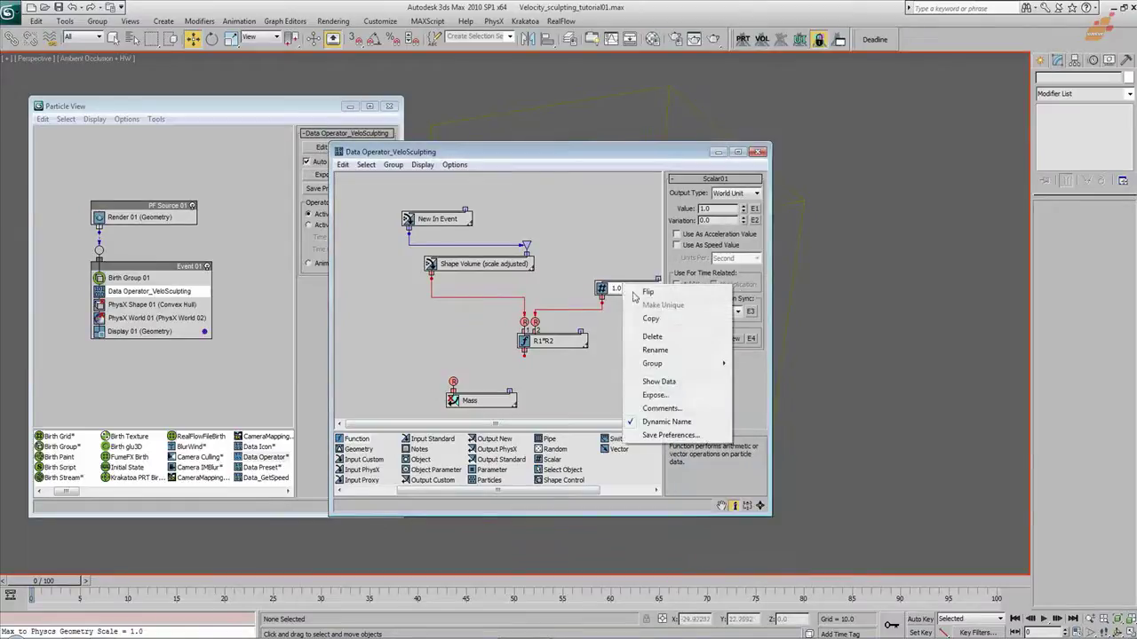
{"action": "left_click", "coordinate": [672, 396]}
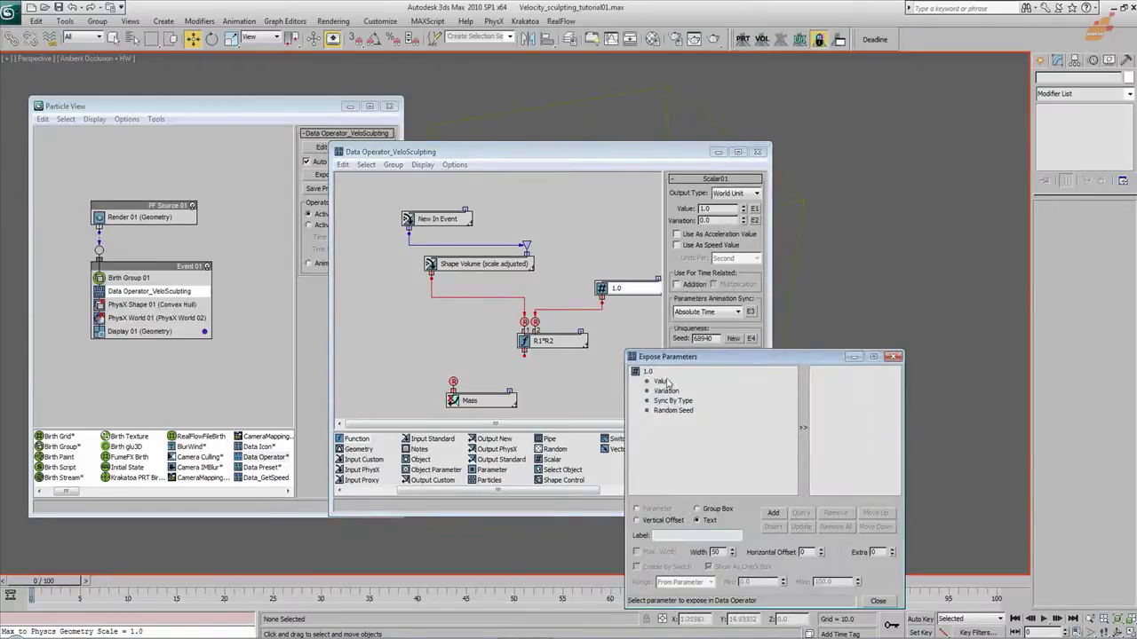
{"action": "left_click", "coordinate": [661, 381]}
{"action": "left_click", "coordinate": [679, 536]}
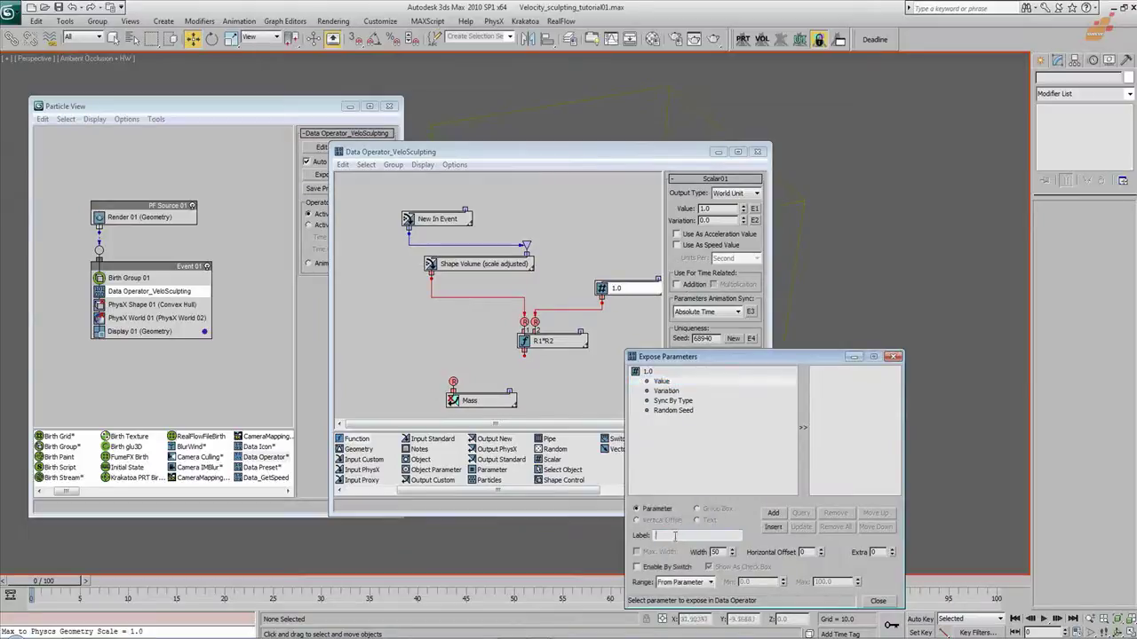
{"action": "type", "text": "Ma"}
{"action": "left_click", "coordinate": [777, 516]}
{"action": "left_click", "coordinate": [894, 357]}
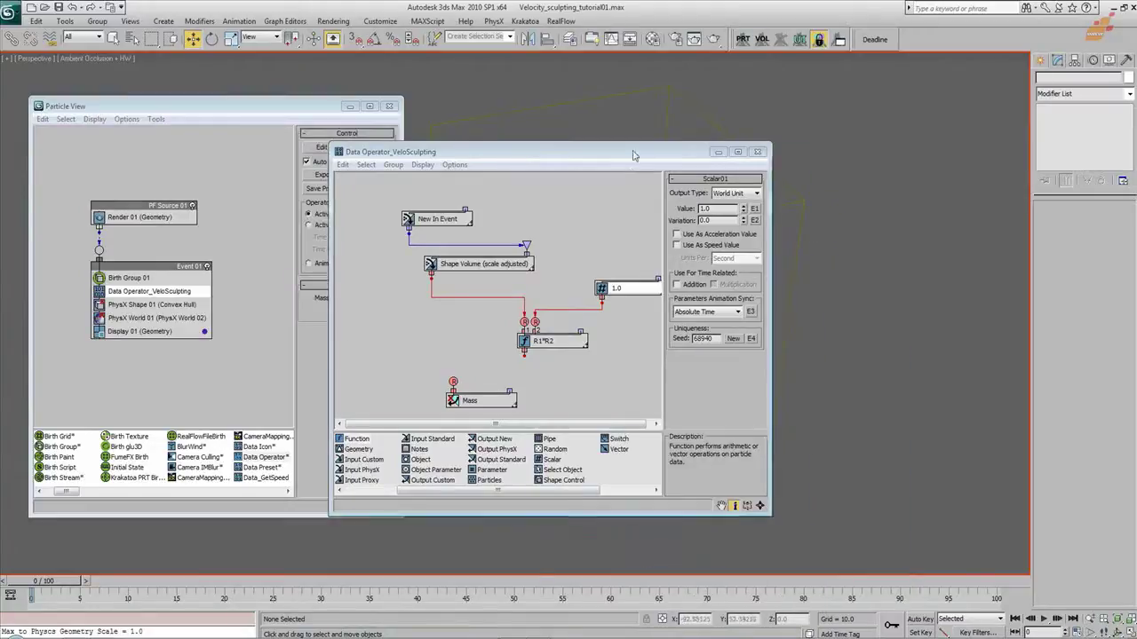
Attach the multiplication function's output to the Mass node and close the data flow of Data Operator_VeloSculpting
{"action": "left_click_drag", "start_coordinate": [634, 156], "coordinate": [741, 159]}
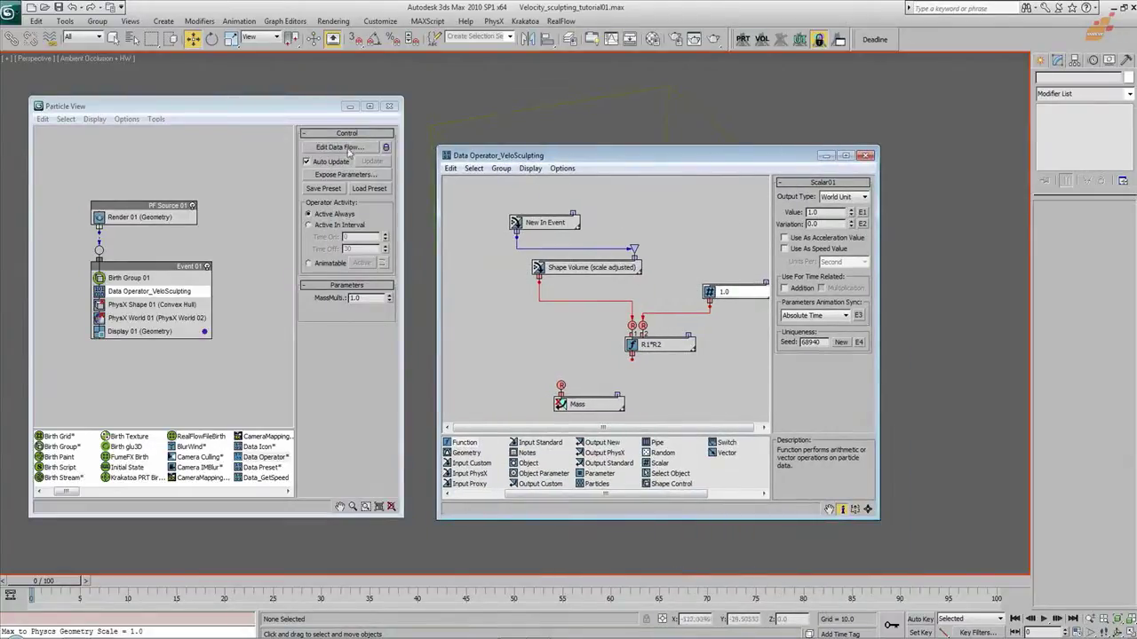
{"action": "mouse_move", "coordinate": [631, 354]}
{"action": "left_mouse_down"}
{"action": "mouse_move", "coordinate": [560, 387]}
{"action": "mouse_move", "coordinate": [643, 368]}
{"action": "mouse_move", "coordinate": [641, 356]}
{"action": "left_mouse_up"}
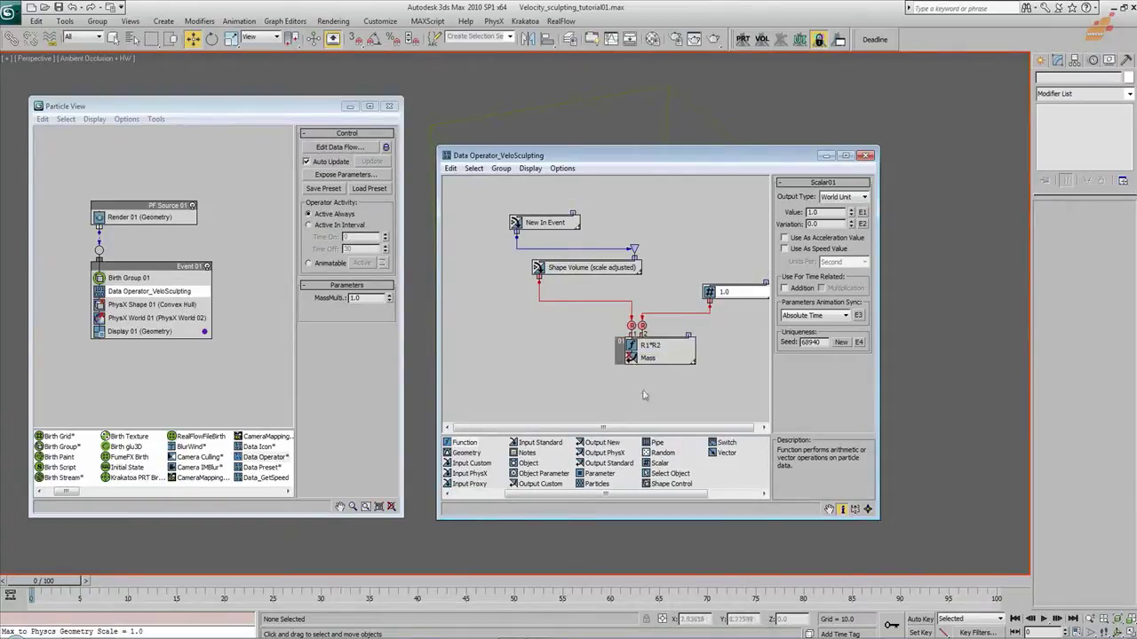
{"action": "left_click_drag", "start_coordinate": [777, 156], "coordinate": [667, 146]}
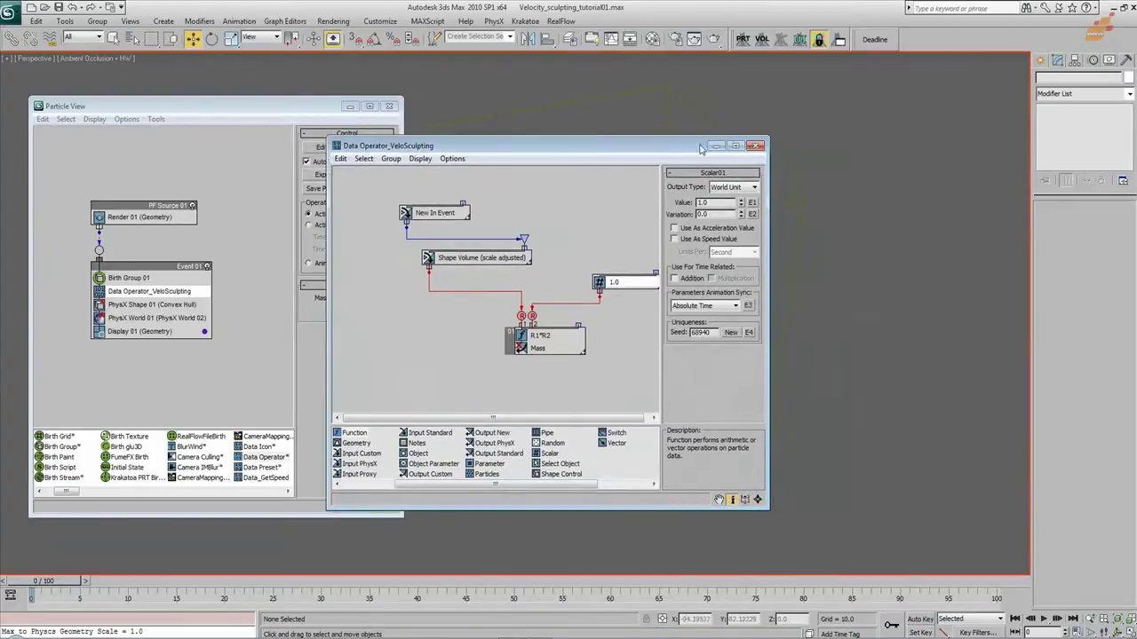
{"action": "left_click", "coordinate": [757, 147]}
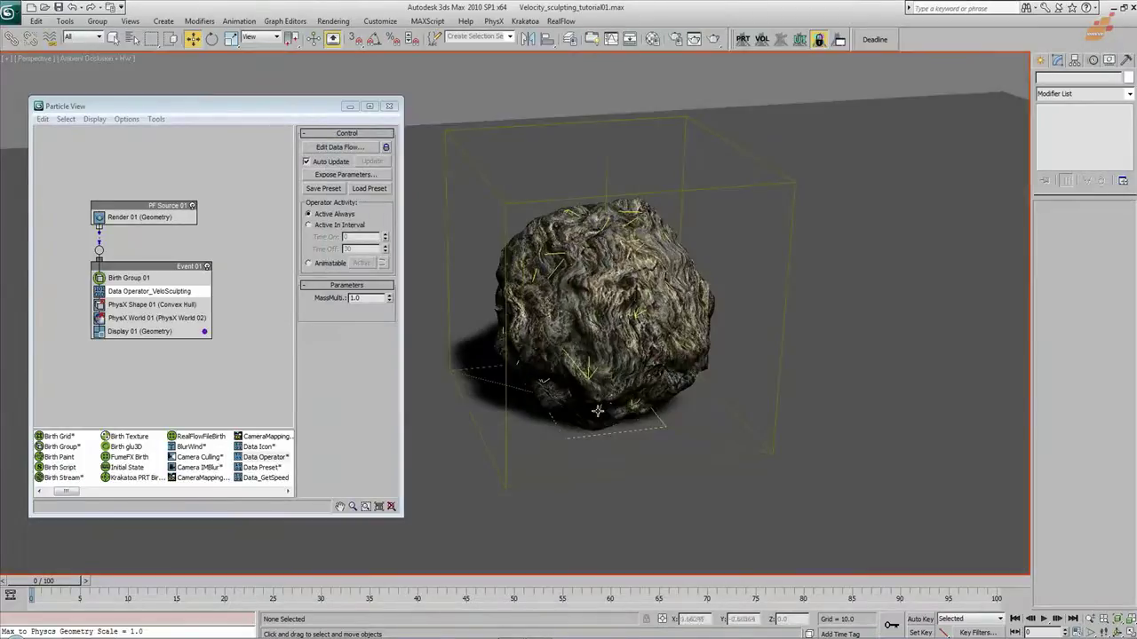
Scrub through the timeline to examine how the rock fragments collapse with mass based on their volume
{"action": "left_click_drag", "start_coordinate": [66, 588], "coordinate": [815, 568]}
{"action": "left_click", "coordinate": [43, 586]}
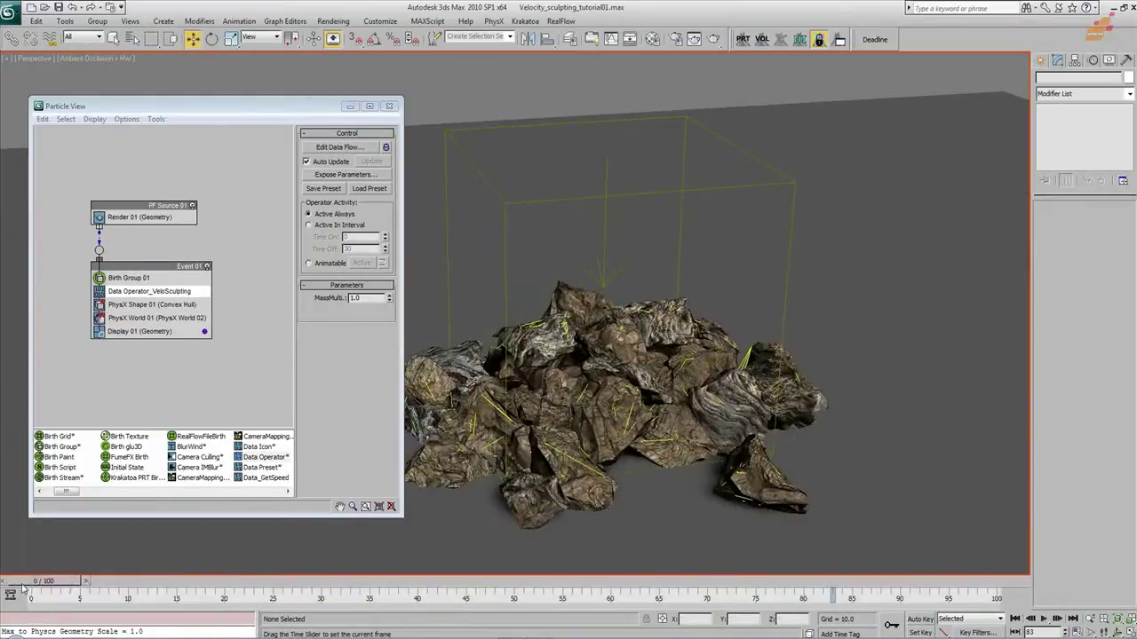
{"action": "left_click_drag", "start_coordinate": [43, 590], "coordinate": [678, 587]}
{"action": "middle_click_drag", "start_coordinate": [682, 491], "coordinate": [721, 456], "text": "alt"}
{"action": "left_click_drag", "start_coordinate": [678, 586], "coordinate": [949, 579]}
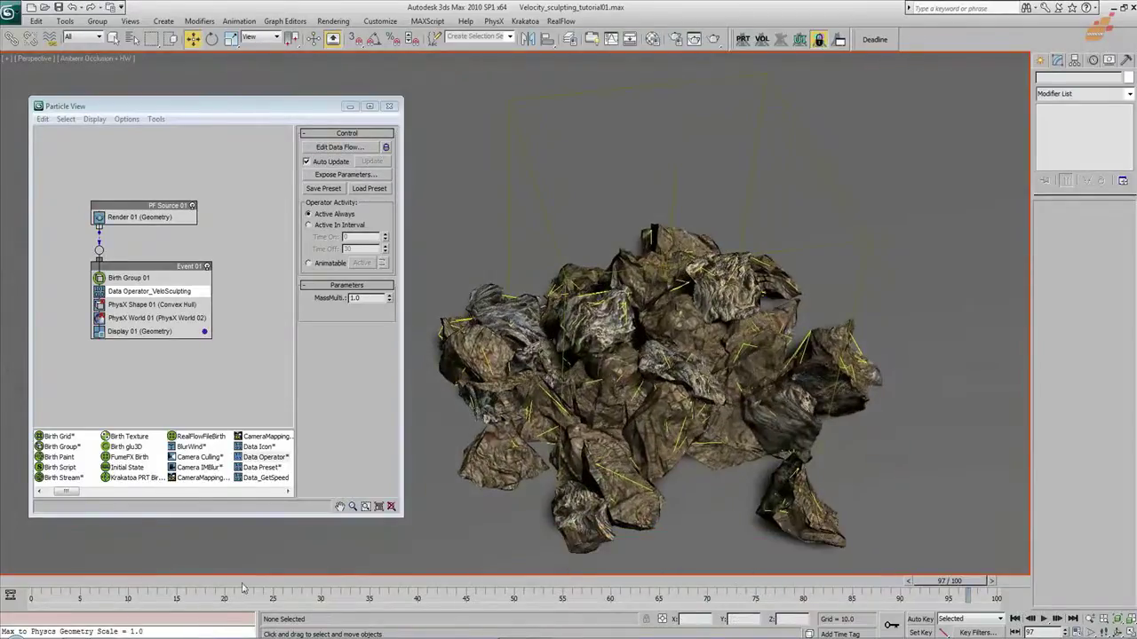
{"action": "left_click_drag", "start_coordinate": [18, 584], "coordinate": [648, 594]}
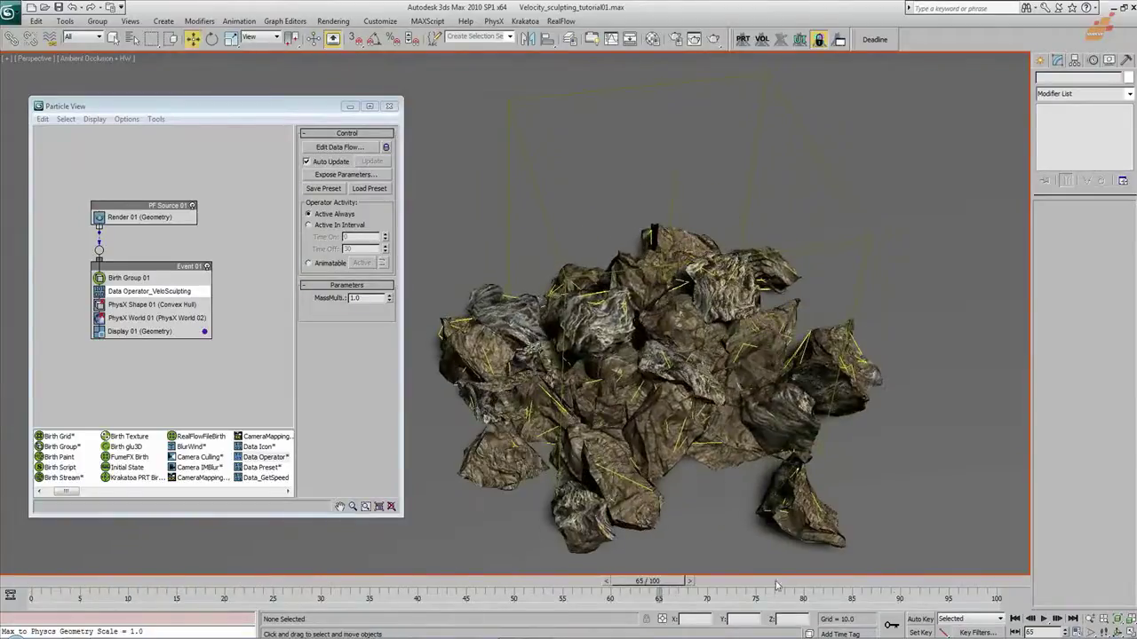
Rewind the animation to frame 0 and reopen the data flow of Data Operator_VeloSculpting in a taller window
{"action": "left_click", "coordinate": [1015, 619]}
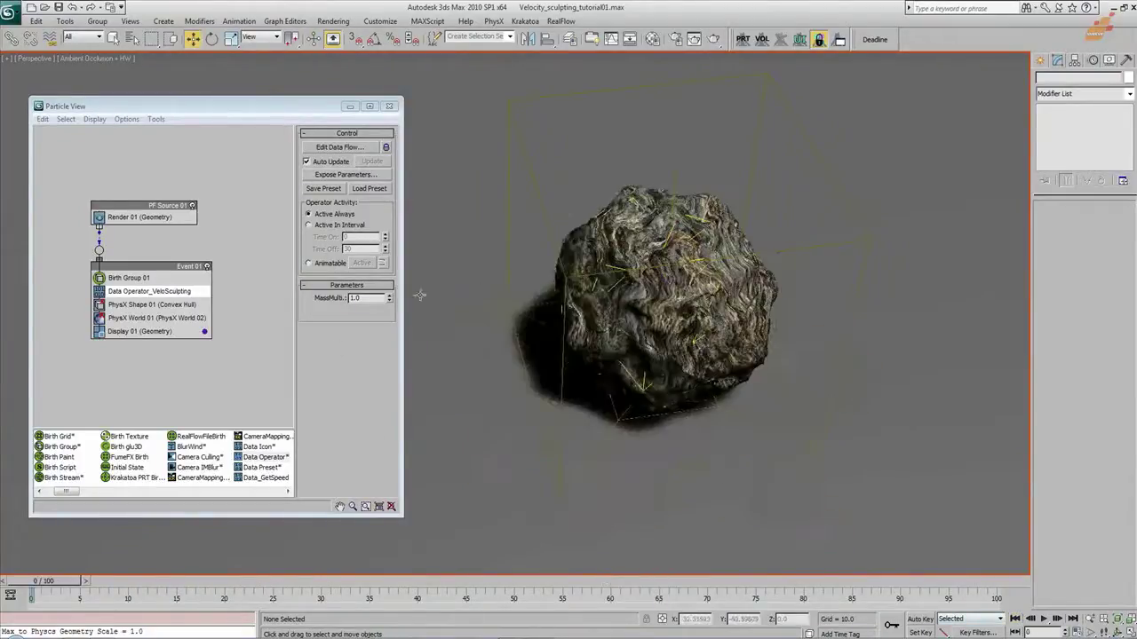
{"action": "left_click", "coordinate": [341, 147]}
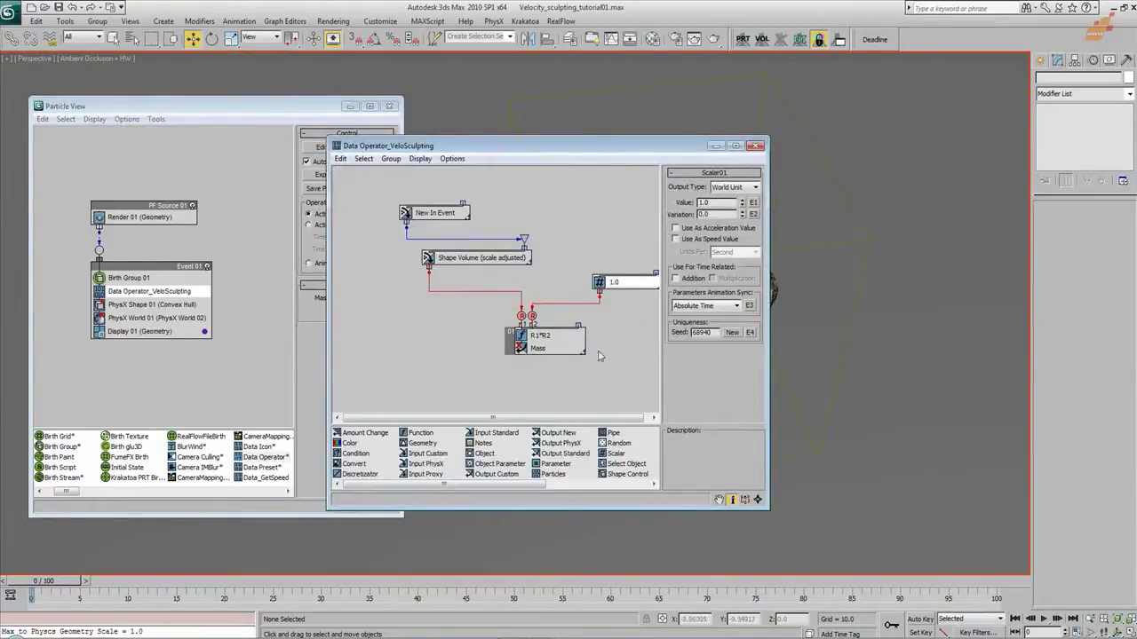
{"action": "left_click_drag", "start_coordinate": [632, 513], "coordinate": [632, 593]}
{"action": "left_click_drag", "start_coordinate": [571, 140], "coordinate": [571, 80]}
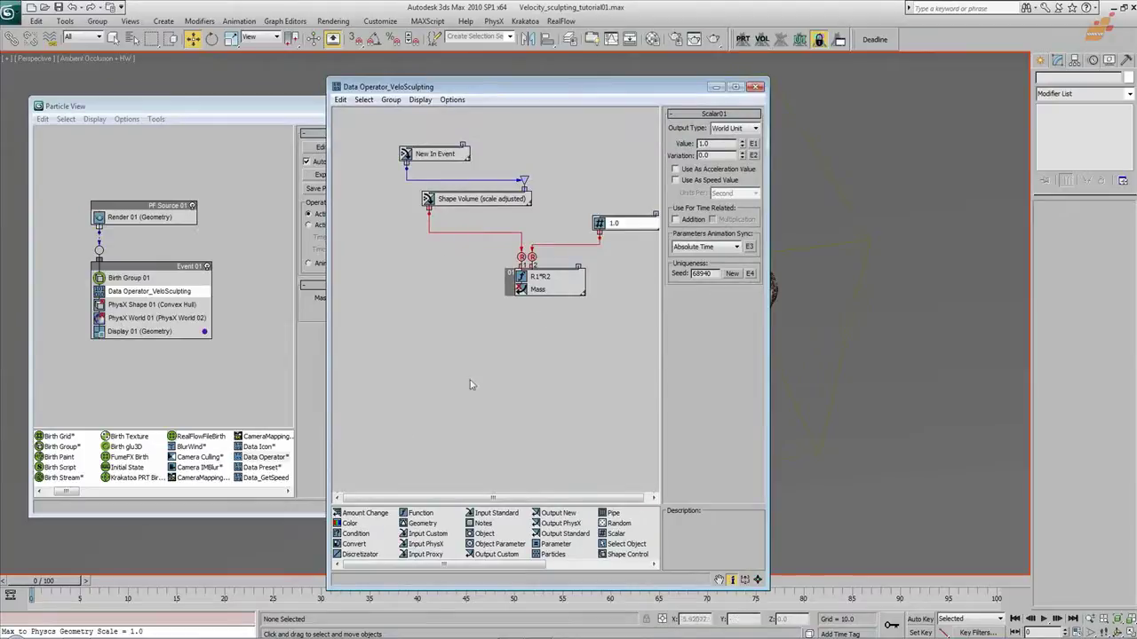
Add a Select Object node to the data flow, in free space beside the Shape Volume node
{"action": "middle_click_drag", "start_coordinate": [518, 350], "coordinate": [608, 342]}
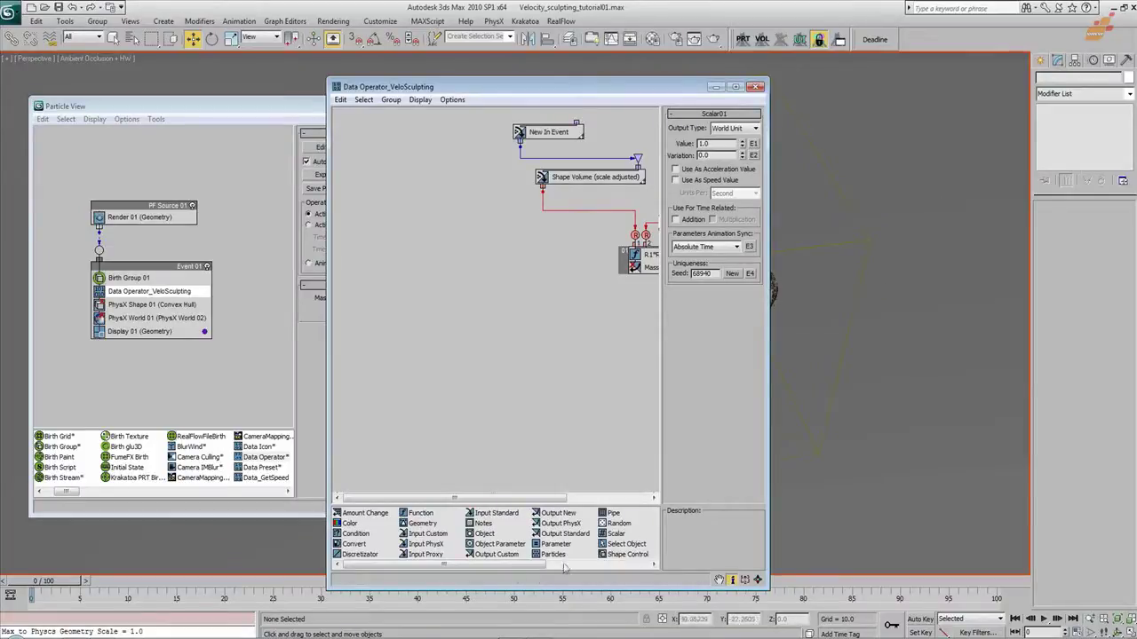
{"action": "left_click_drag", "start_coordinate": [638, 544], "coordinate": [456, 223]}
{"action": "left_click_drag", "start_coordinate": [448, 86], "coordinate": [247, 86]}
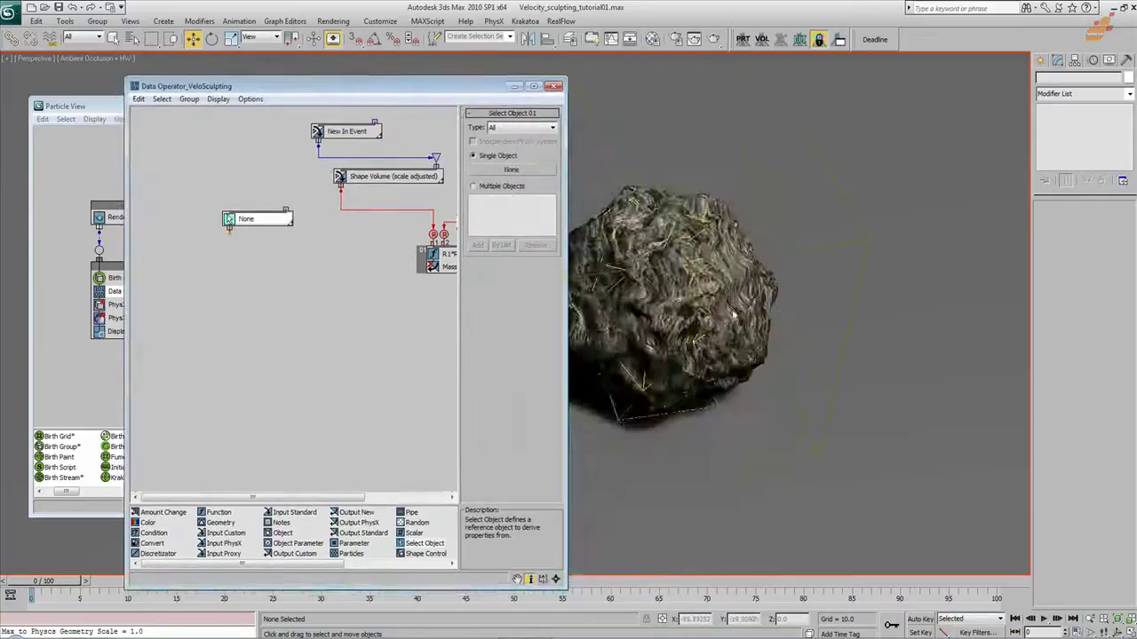
Unhide the GeoSphere_VeloSculpting object in the scene
{"action": "right_click", "coordinate": [733, 305]}
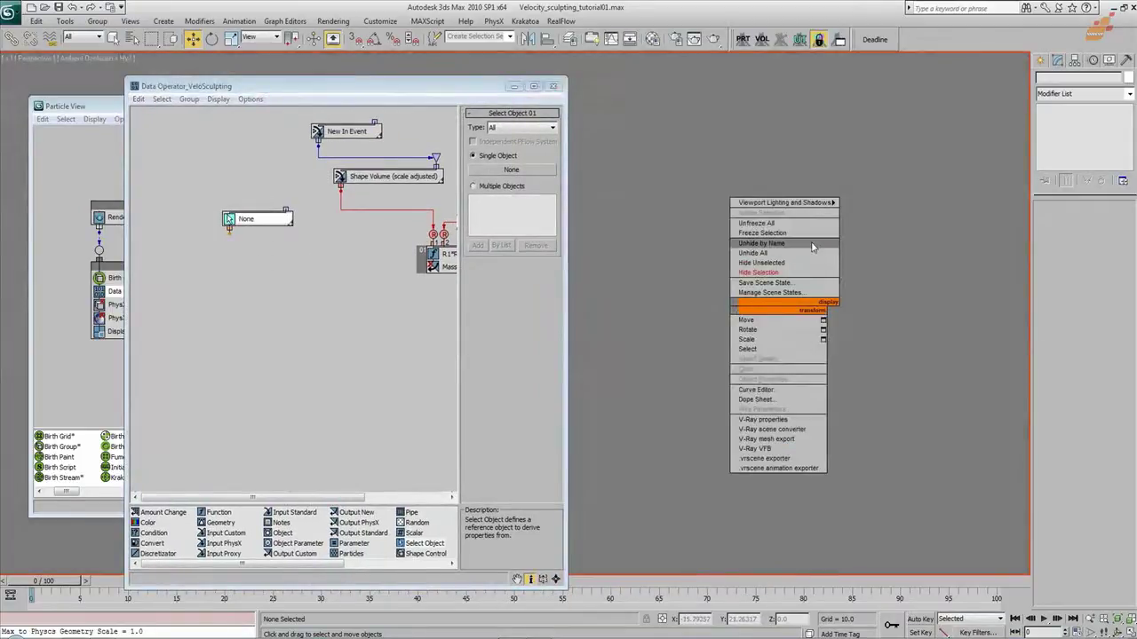
{"action": "left_click", "coordinate": [812, 245]}
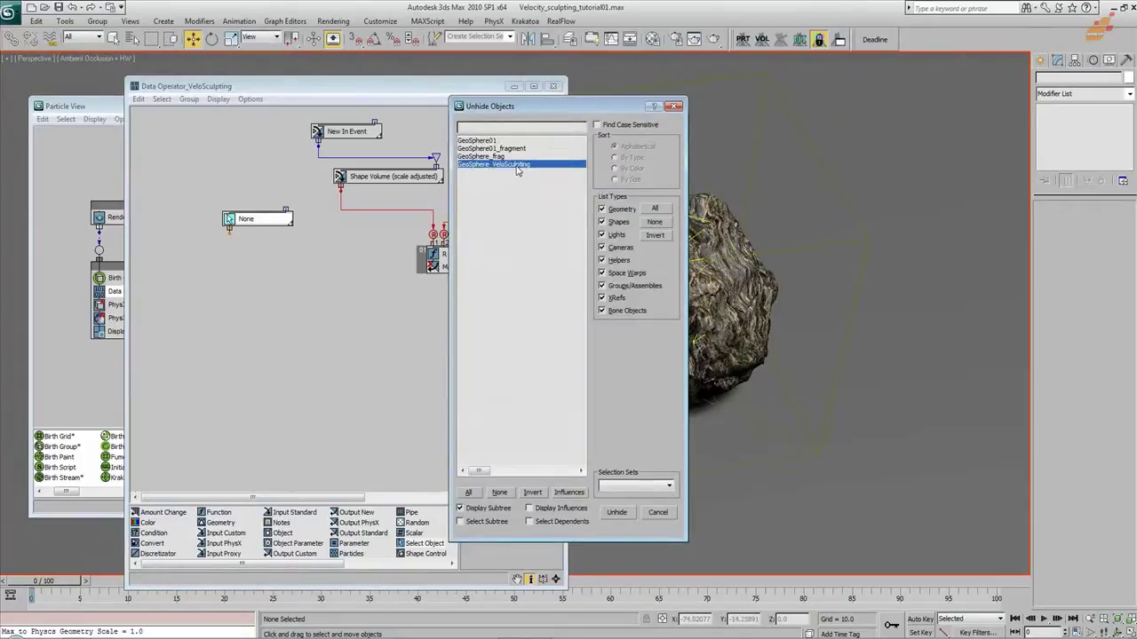
{"action": "double_click", "coordinate": [517, 167]}
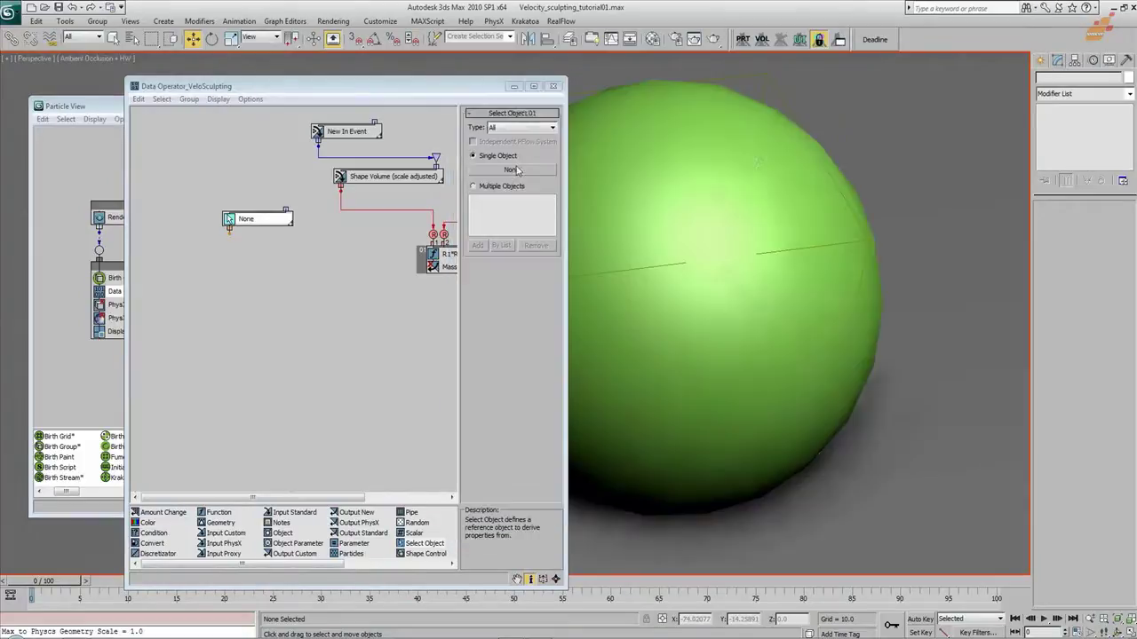
Switch the Select Object node to Multiple Objects and add GeoSphere_VeloSculpting to its list
{"action": "left_click", "coordinate": [498, 171]}
{"action": "left_click", "coordinate": [496, 189]}
{"action": "left_click", "coordinate": [501, 245]}
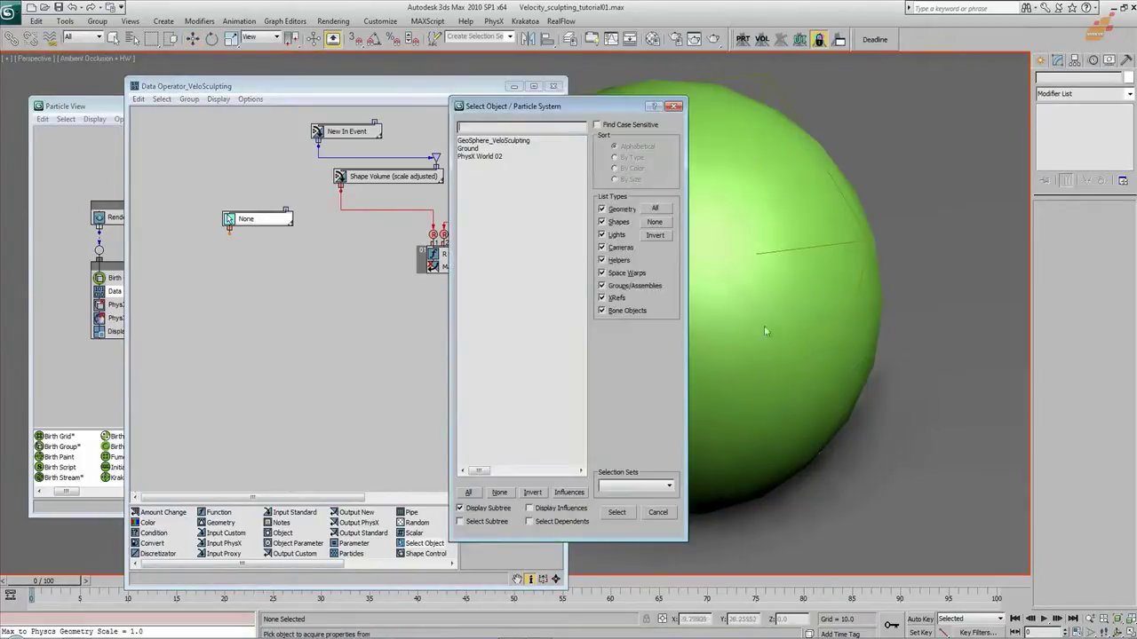
{"action": "double_click", "coordinate": [510, 141]}
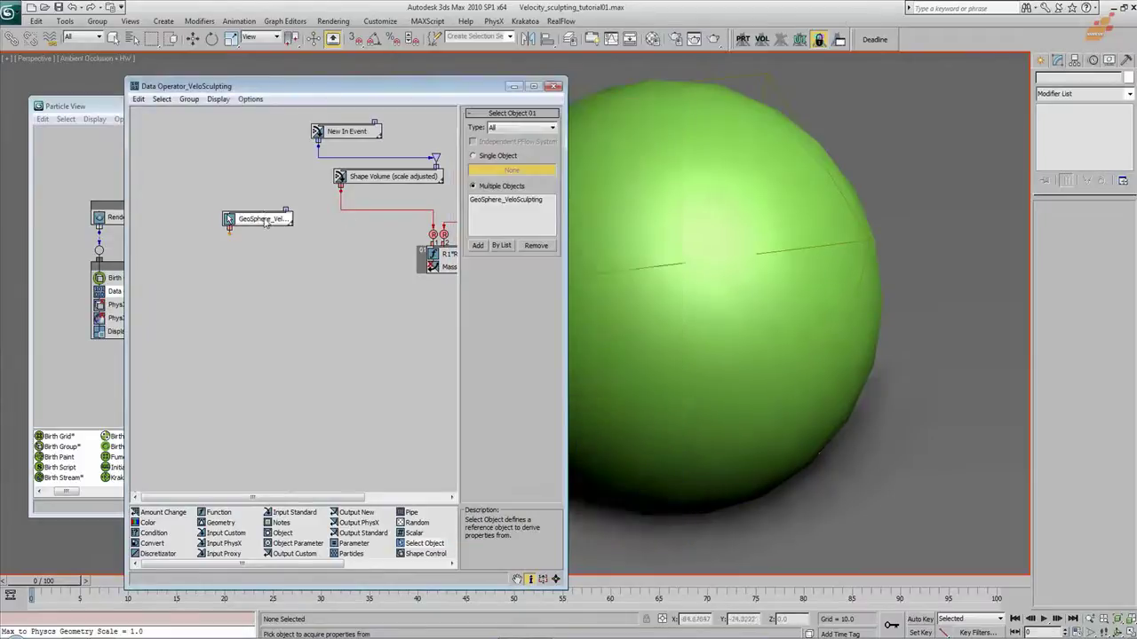
Expose the Select Object node's Objects list as a Data Operator parameter labelled VeloSculptObj.:
{"action": "right_click", "coordinate": [265, 219]}
{"action": "left_click", "coordinate": [327, 329]}
{"action": "left_click", "coordinate": [328, 313]}
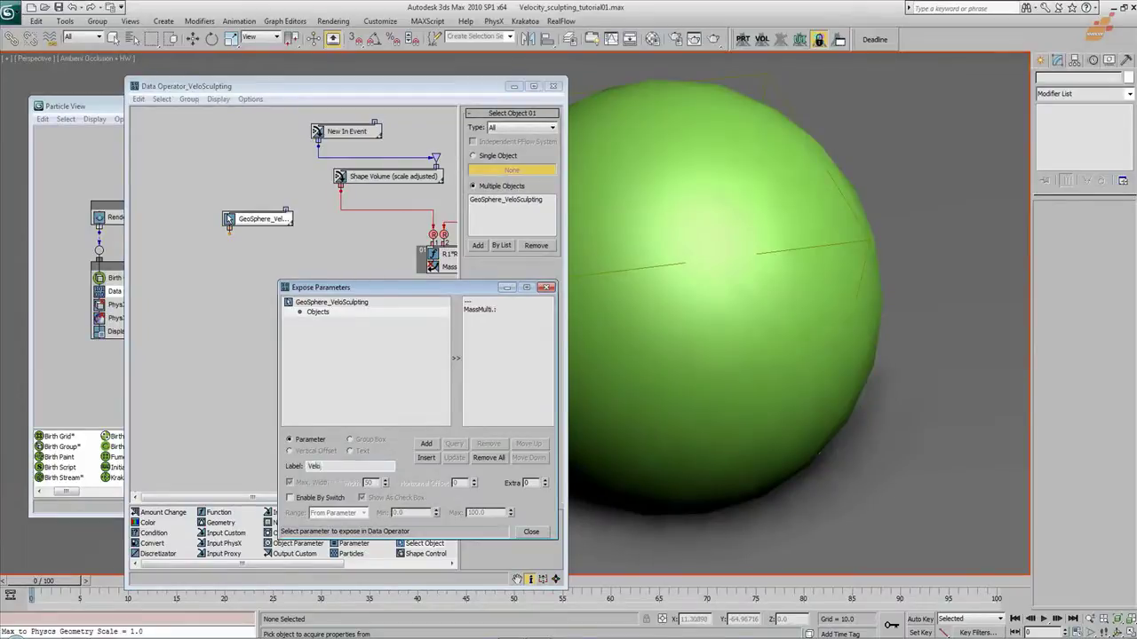
{"action": "type", "text": "VeloScuptObj.:"}
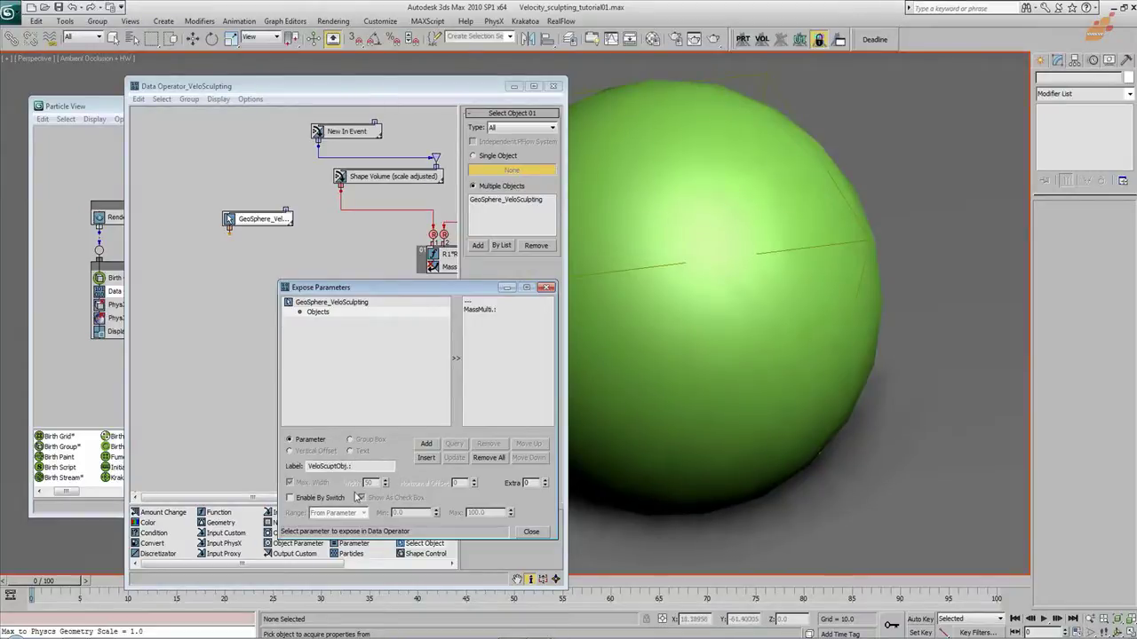
{"action": "left_click", "coordinate": [427, 444]}
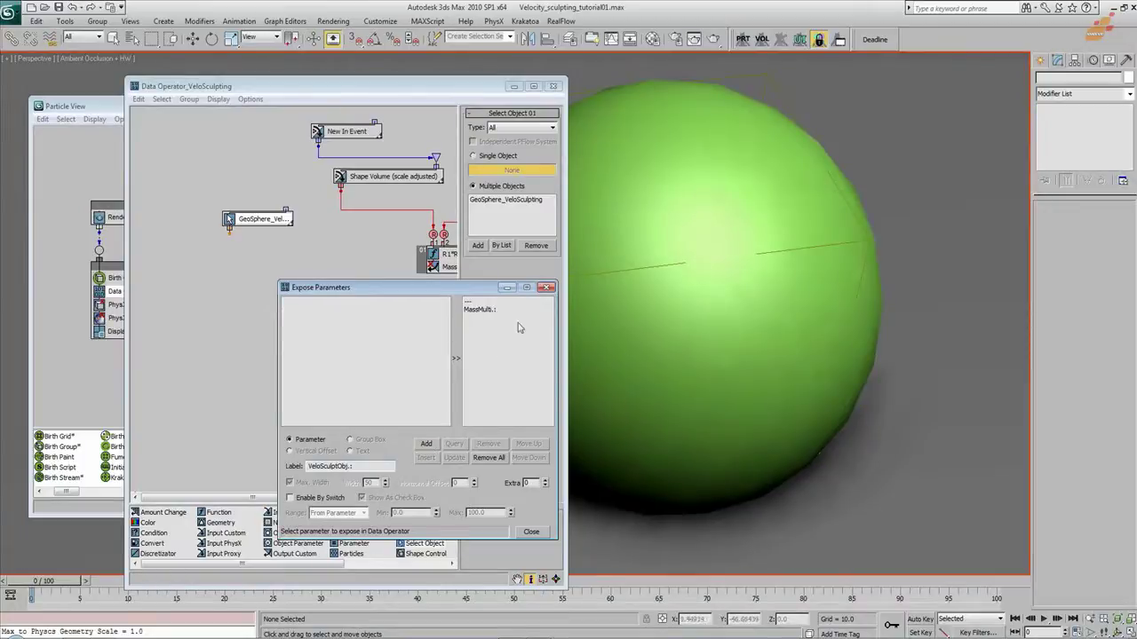
{"action": "left_click", "coordinate": [547, 288]}
{"action": "left_click_drag", "start_coordinate": [508, 92], "coordinate": [915, 96]}
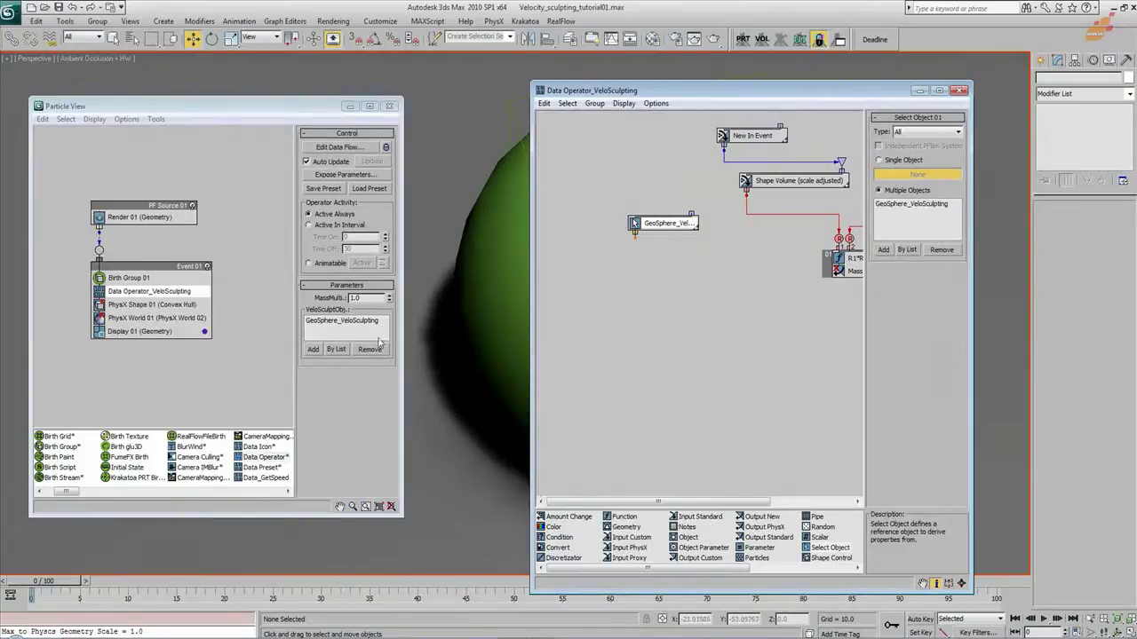
Wire New In Event to the GeoSphere_VeloSculpting selection node as its condition and switch the viewport to wireframe
{"action": "left_click_drag", "start_coordinate": [759, 90], "coordinate": [535, 76]}
{"action": "left_click_drag", "start_coordinate": [473, 210], "coordinate": [496, 191]}
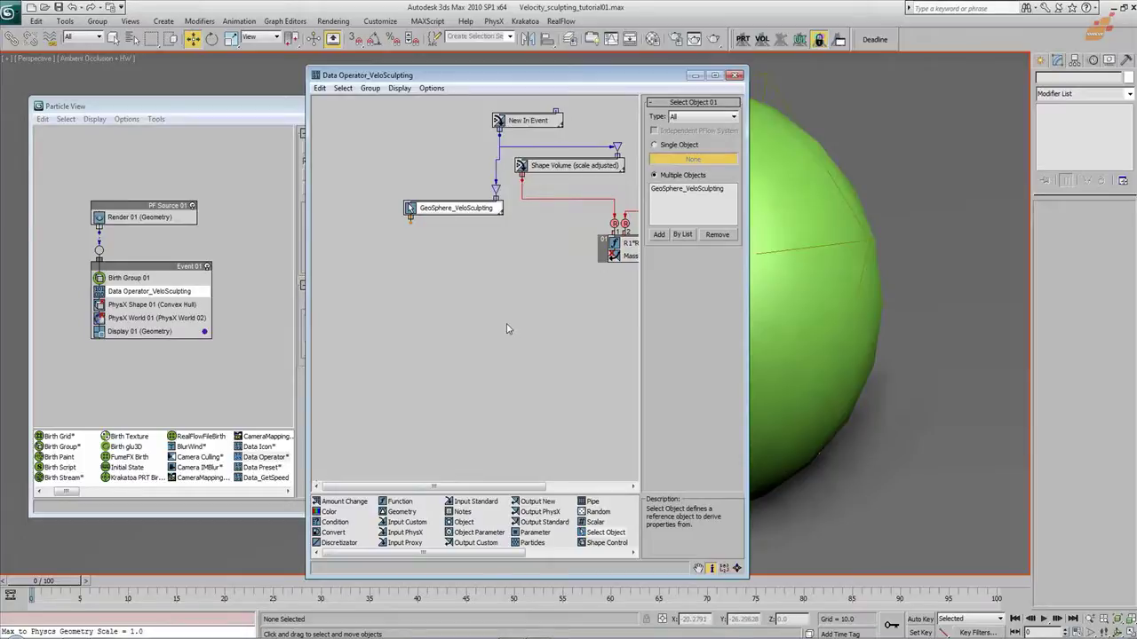
{"action": "left_click_drag", "start_coordinate": [619, 83], "coordinate": [459, 79]}
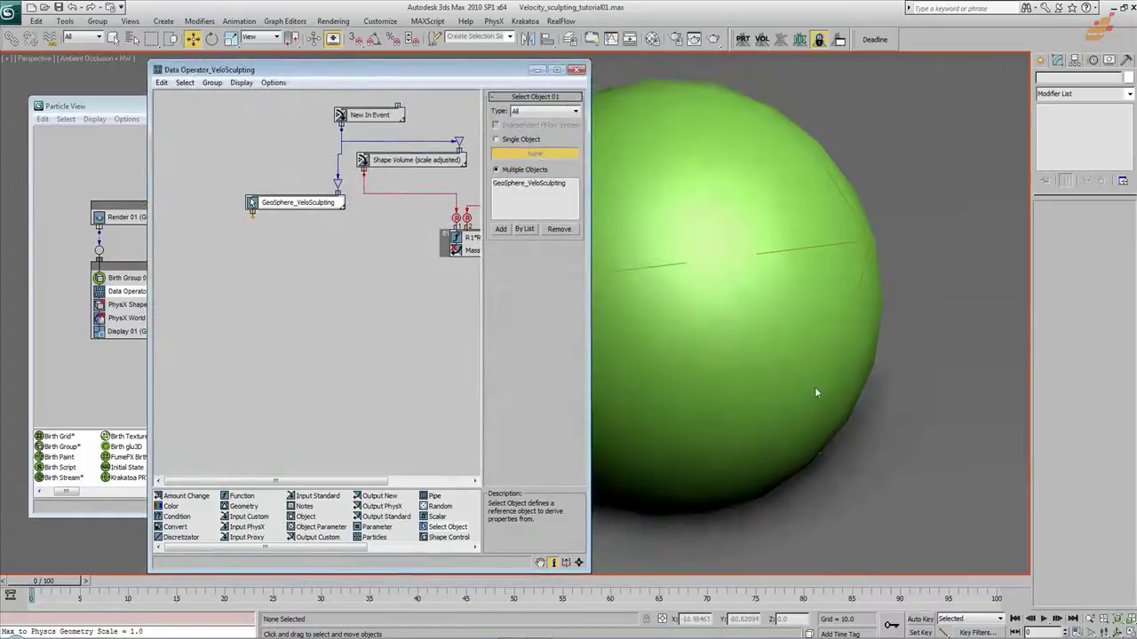
{"action": "key", "text": "F3"}
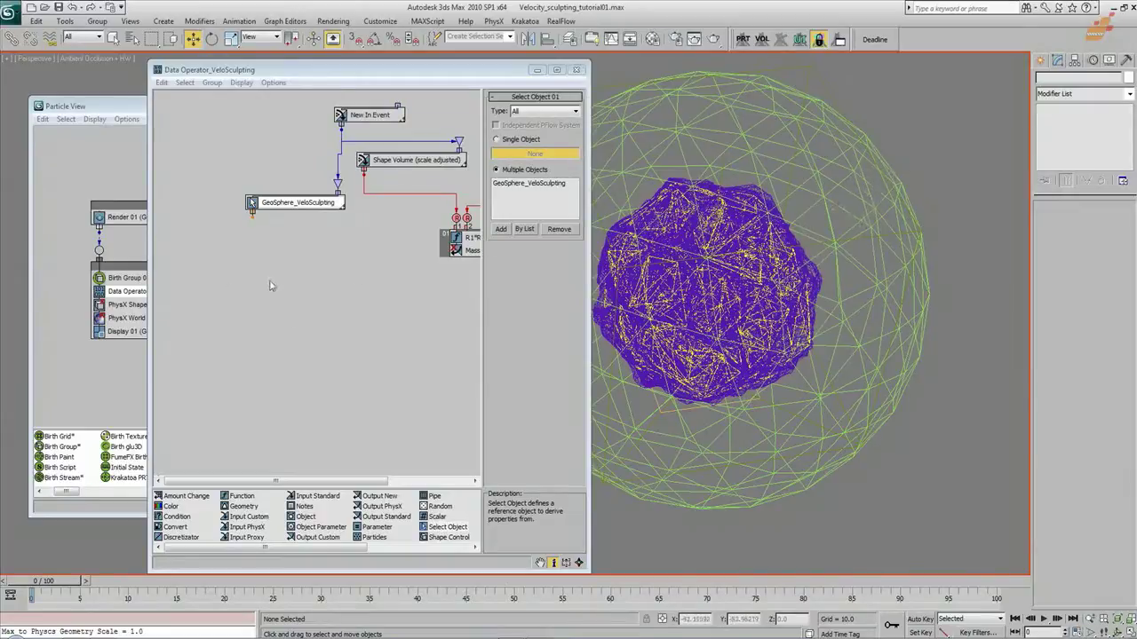
Add a Geometry node set to Closest Point Distance and feed it with the GeoSphere_VeloSculpting selection
{"action": "left_click_drag", "start_coordinate": [244, 507], "coordinate": [233, 276]}
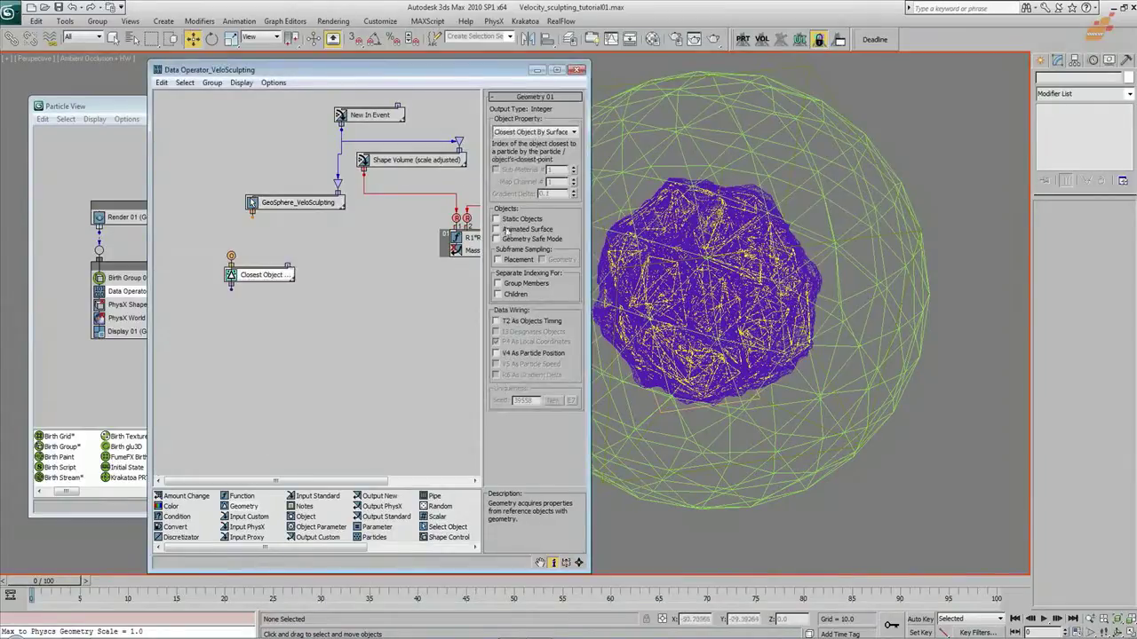
{"action": "left_click", "coordinate": [539, 134]}
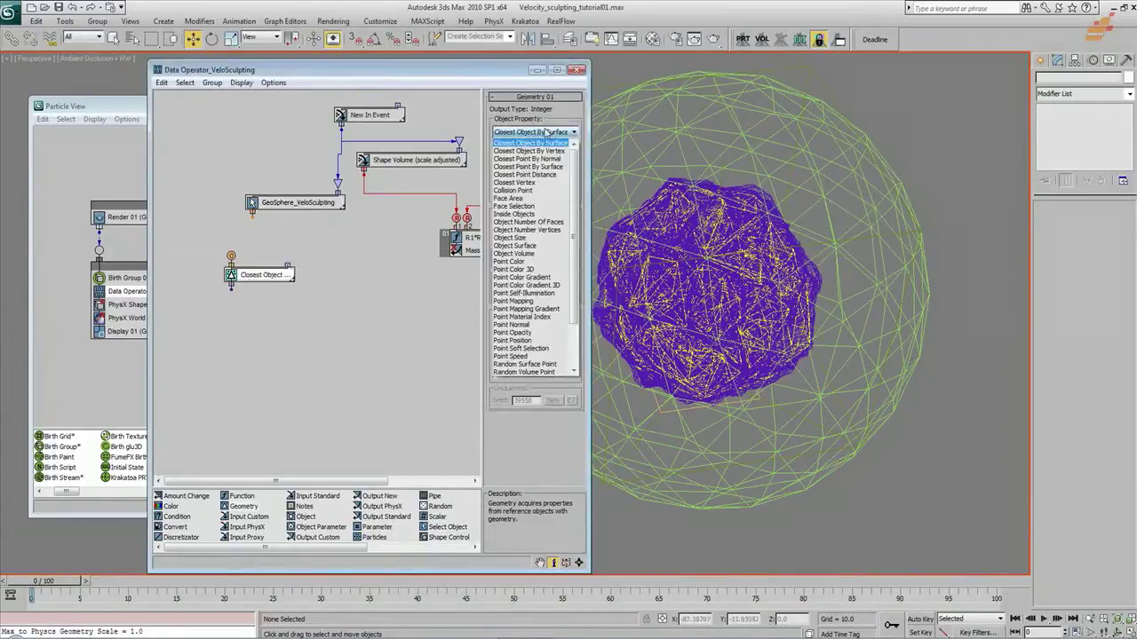
{"action": "left_click", "coordinate": [531, 174]}
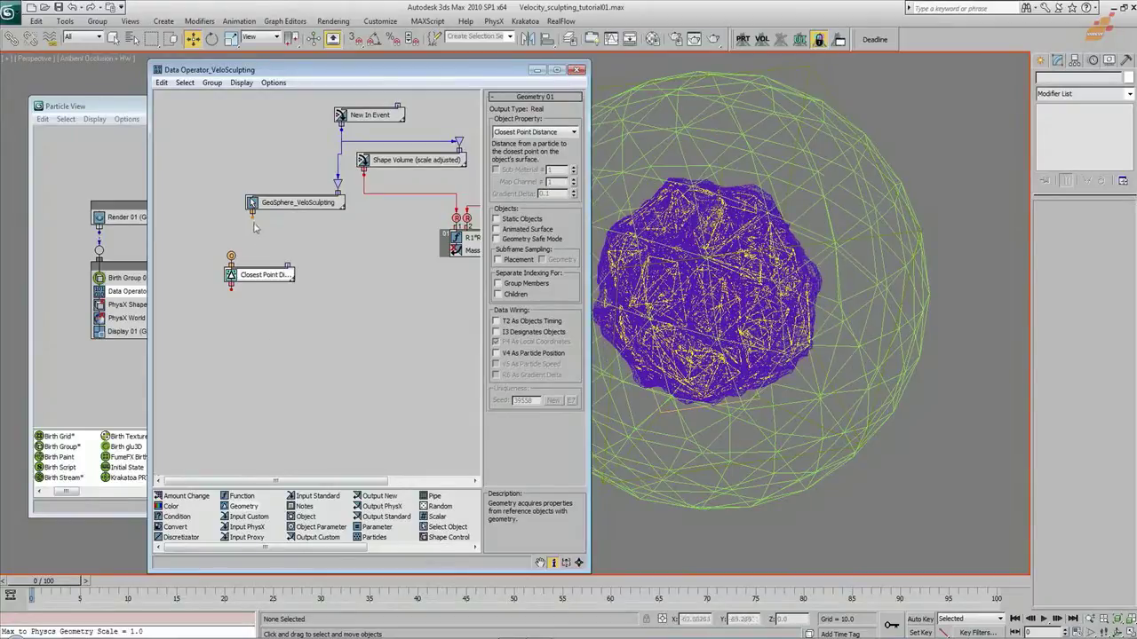
{"action": "left_click_drag", "start_coordinate": [262, 277], "coordinate": [329, 266]}
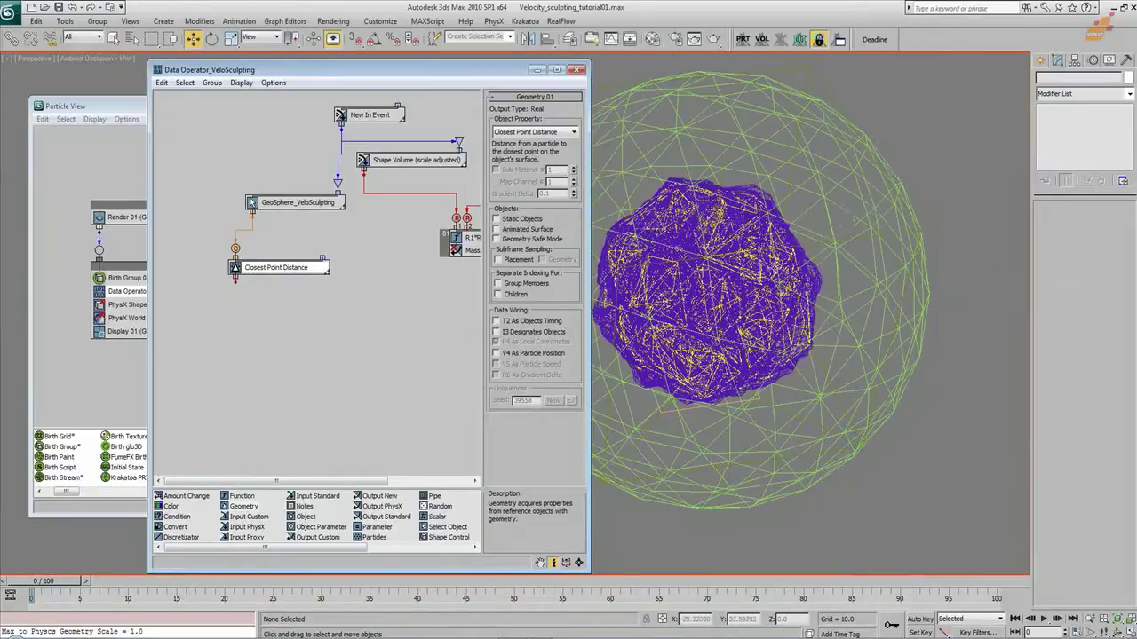
{"action": "left_click", "coordinate": [806, 260]}
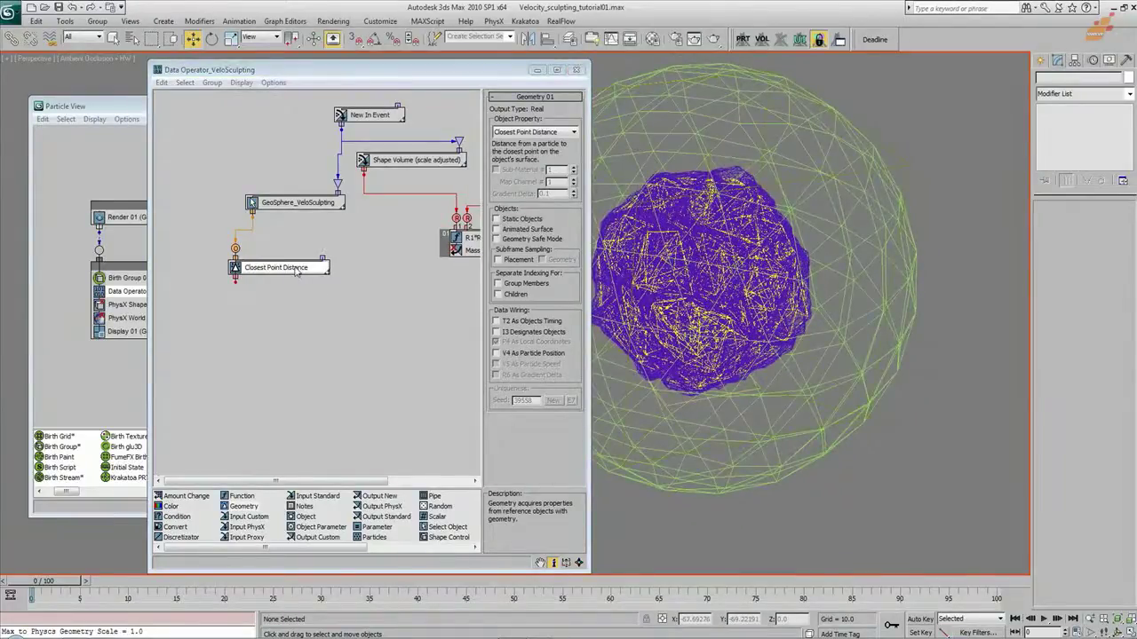
{"action": "left_click_drag", "start_coordinate": [296, 274], "coordinate": [251, 264]}
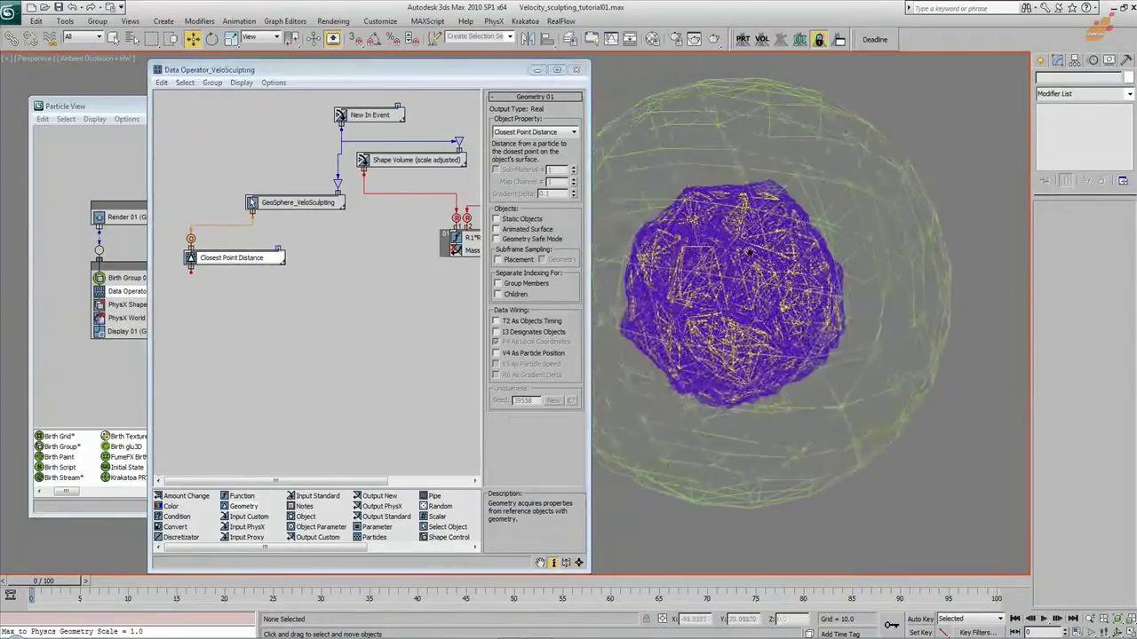
Add a second Geometry node with Point Normal as its object property, right of the Closest Point Distance node
{"action": "left_click_drag", "start_coordinate": [243, 506], "coordinate": [346, 311]}
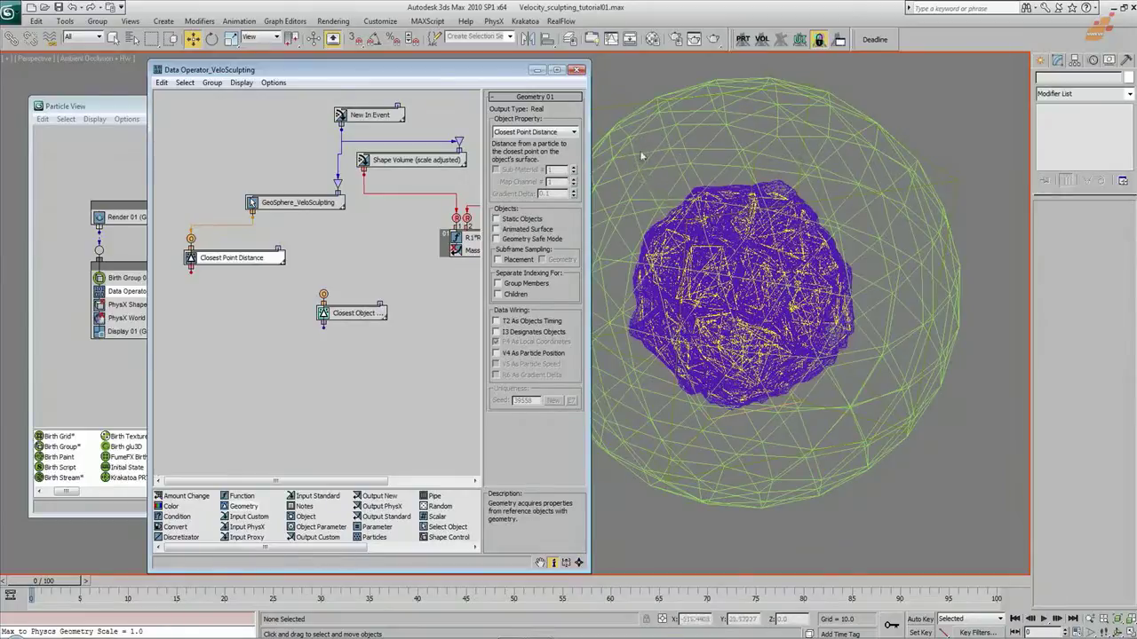
{"action": "left_click", "coordinate": [352, 313]}
{"action": "left_click", "coordinate": [550, 132]}
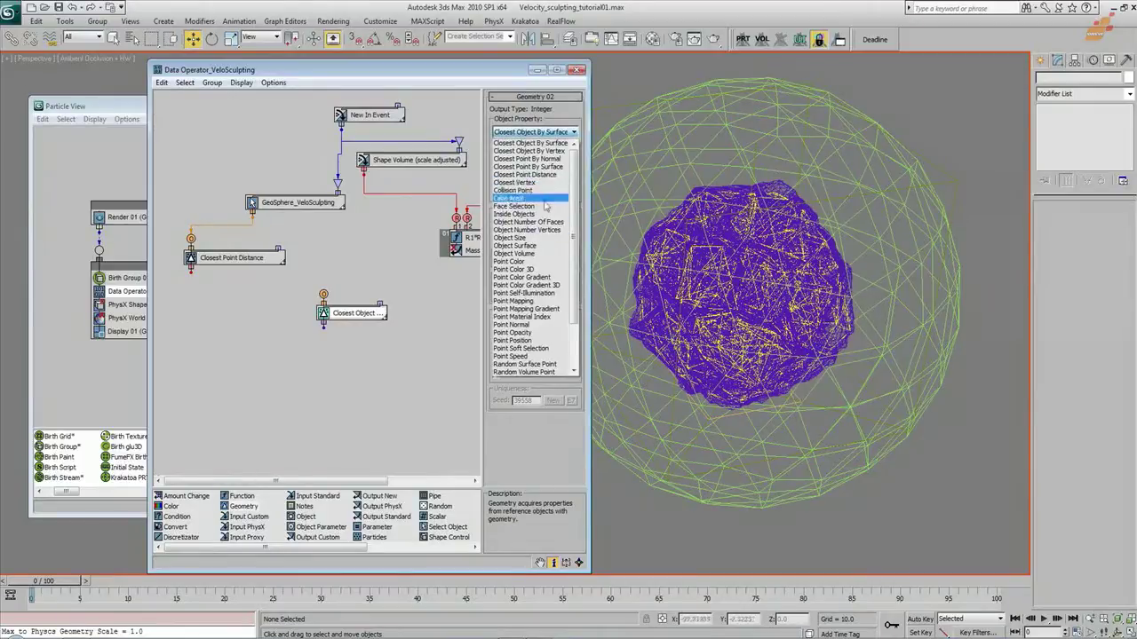
{"action": "left_click", "coordinate": [524, 324]}
{"action": "left_click_drag", "start_coordinate": [372, 317], "coordinate": [377, 303]}
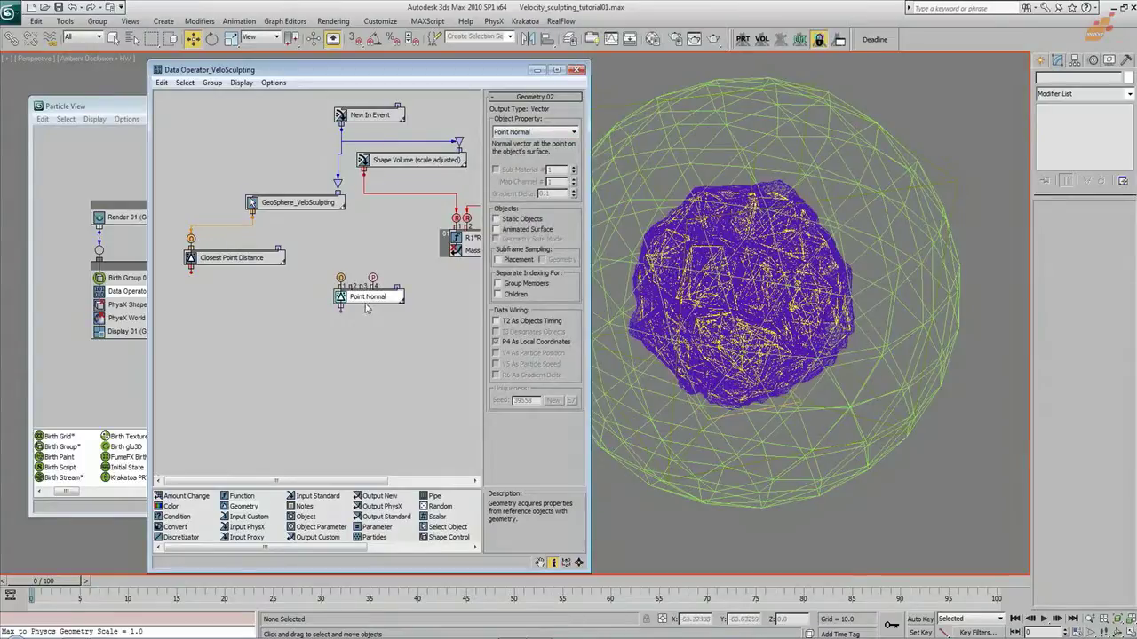
Select GeoSphere_VeloSculpting in the viewport and examine from several angles how it surrounds the rock fragments
{"action": "middle_click_drag", "start_coordinate": [817, 298], "coordinate": [803, 309]}
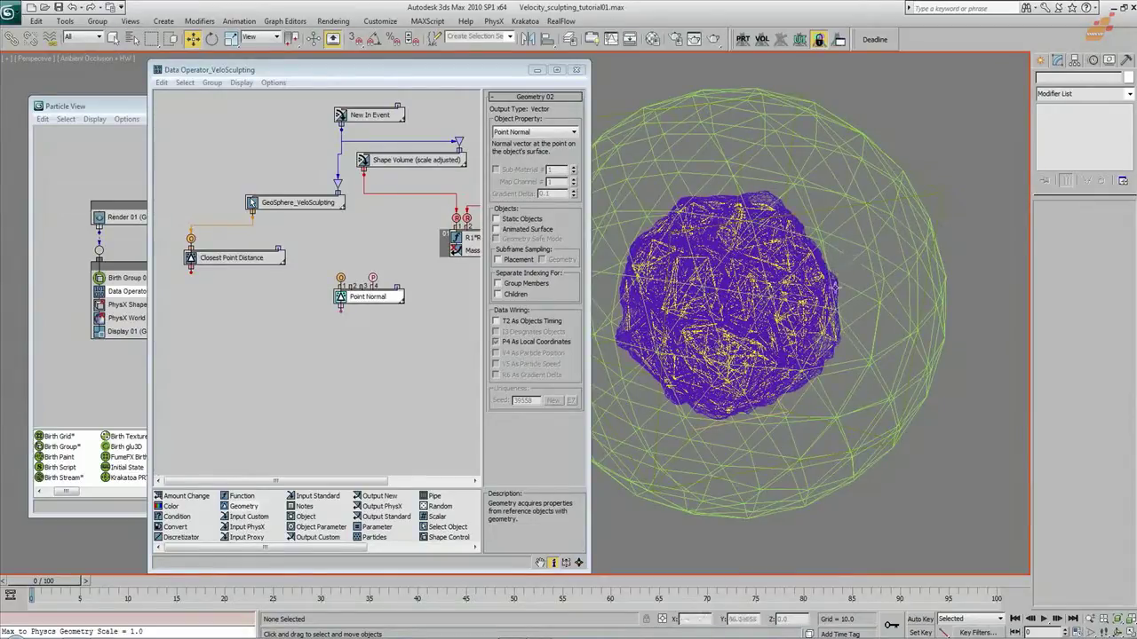
{"action": "middle_click_drag", "start_coordinate": [835, 289], "coordinate": [869, 275]}
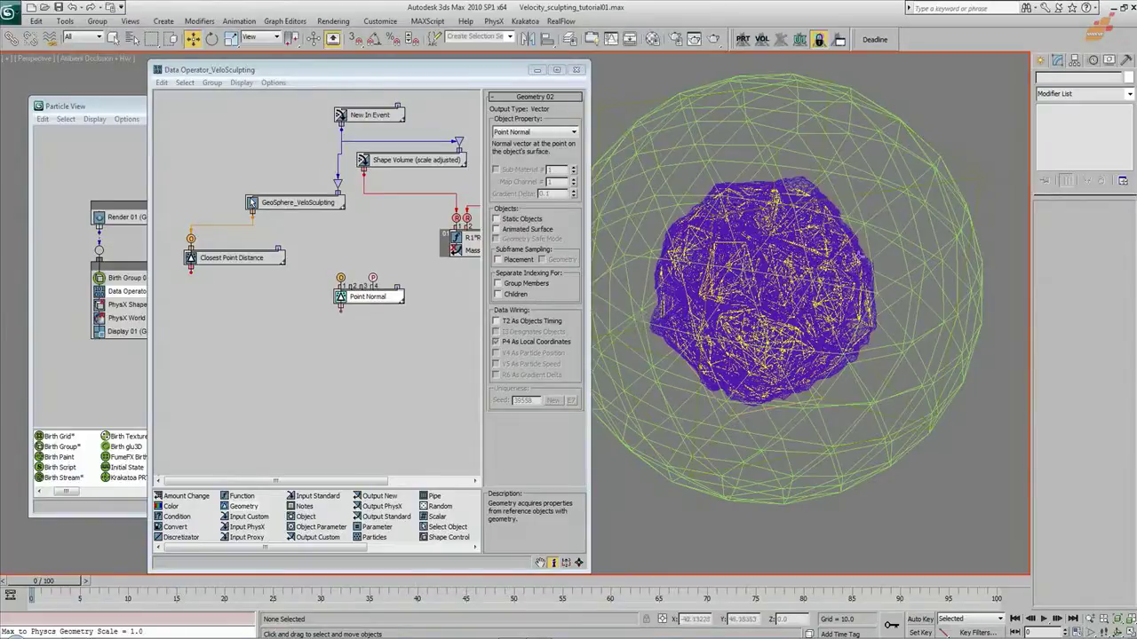
{"action": "middle_click_drag", "start_coordinate": [886, 270], "coordinate": [789, 419], "text": "alt"}
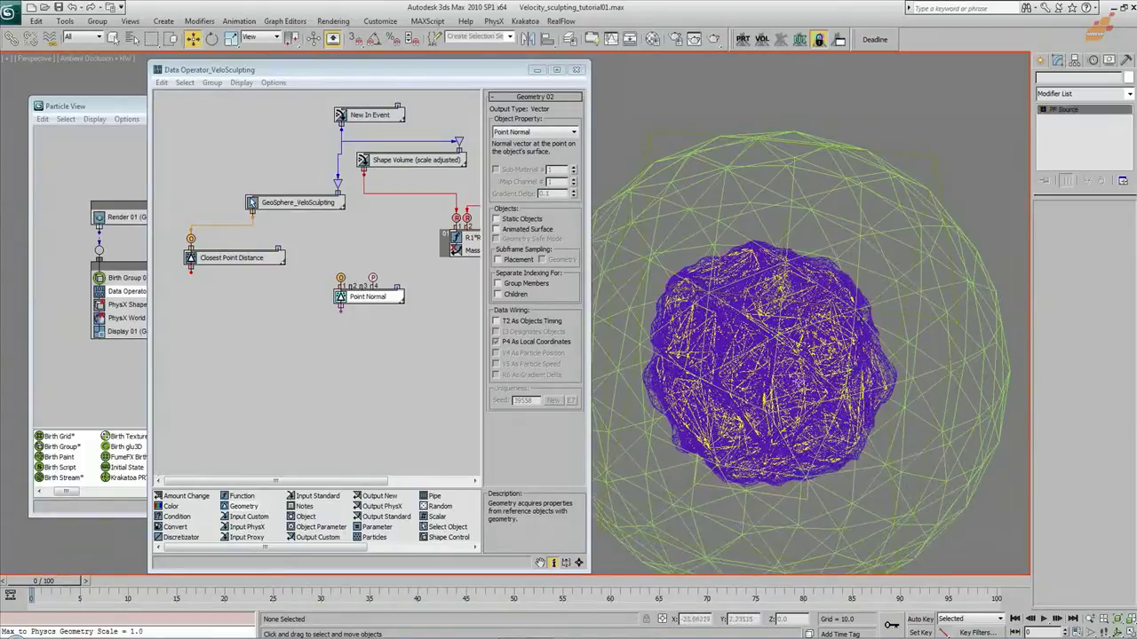
{"action": "left_click", "coordinate": [799, 380]}
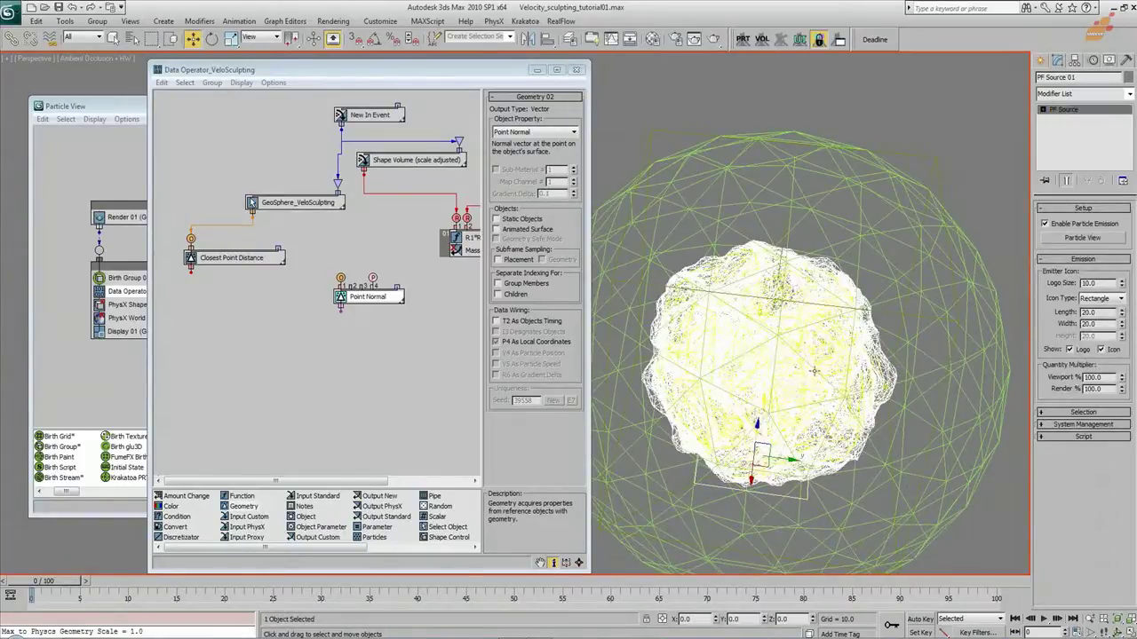
{"action": "left_click", "coordinate": [816, 374]}
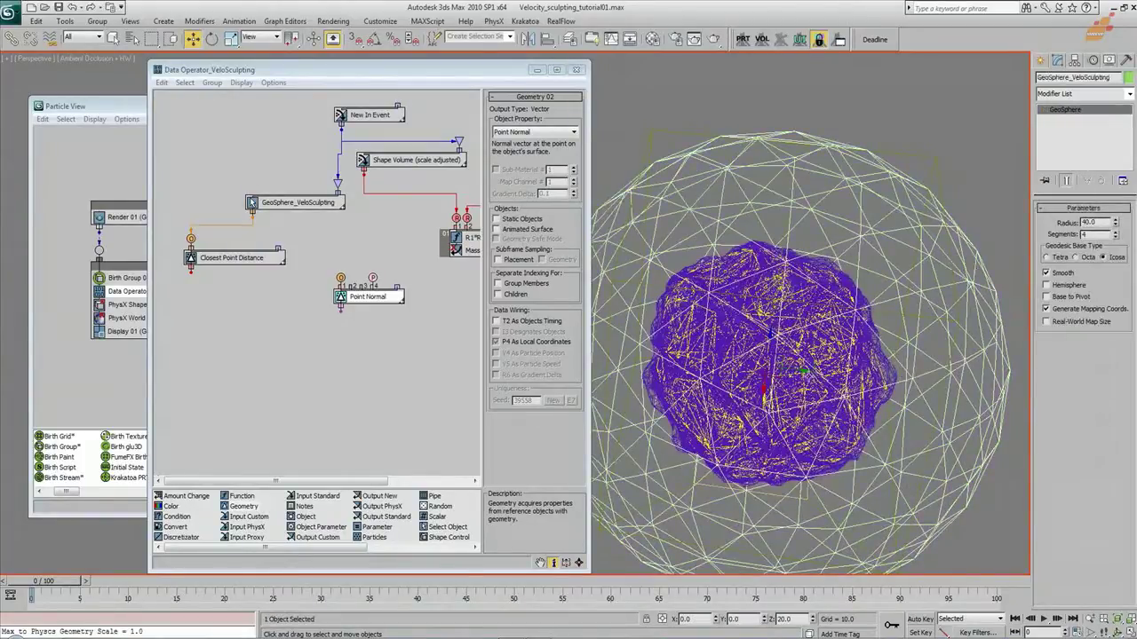
{"action": "middle_click_drag", "start_coordinate": [797, 390], "coordinate": [739, 205], "text": "alt"}
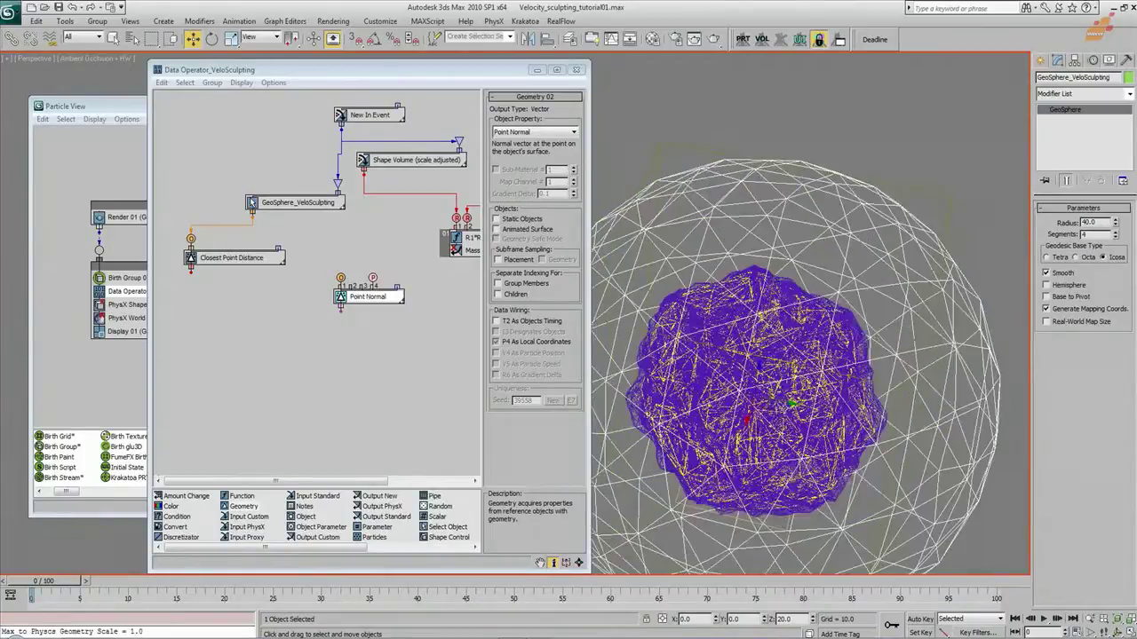
{"action": "middle_click_drag", "start_coordinate": [789, 433], "coordinate": [710, 329], "text": "alt"}
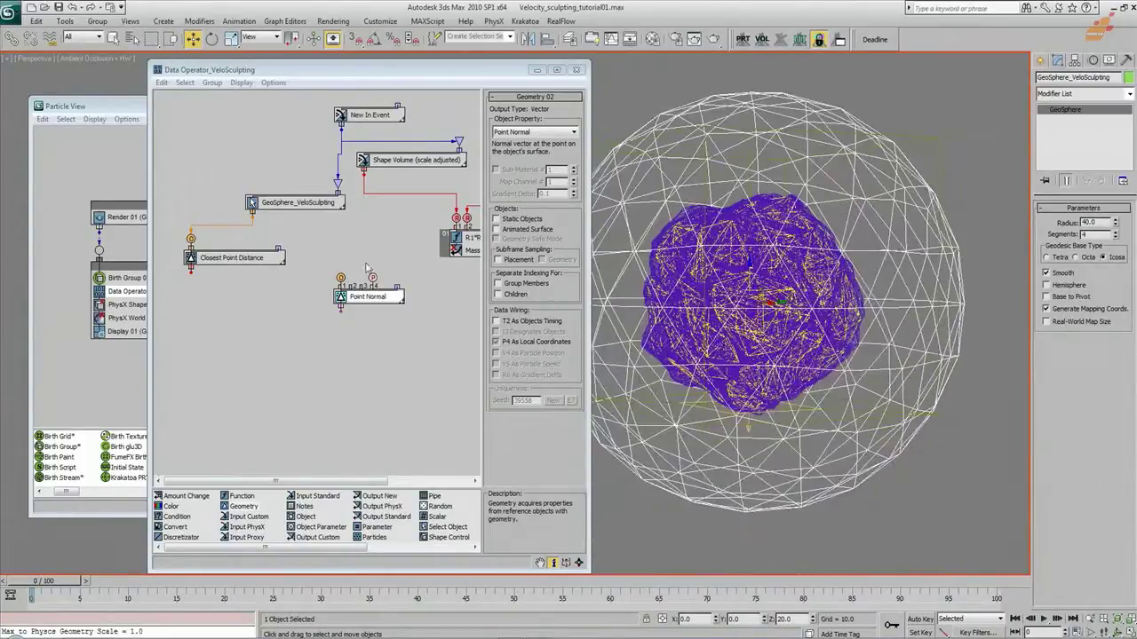
Add a third Geometry node above the Point Normal node and open its choice of object properties
{"action": "left_click", "coordinate": [366, 265]}
{"action": "left_click_drag", "start_coordinate": [245, 507], "coordinate": [326, 246]}
{"action": "left_click", "coordinate": [559, 132]}
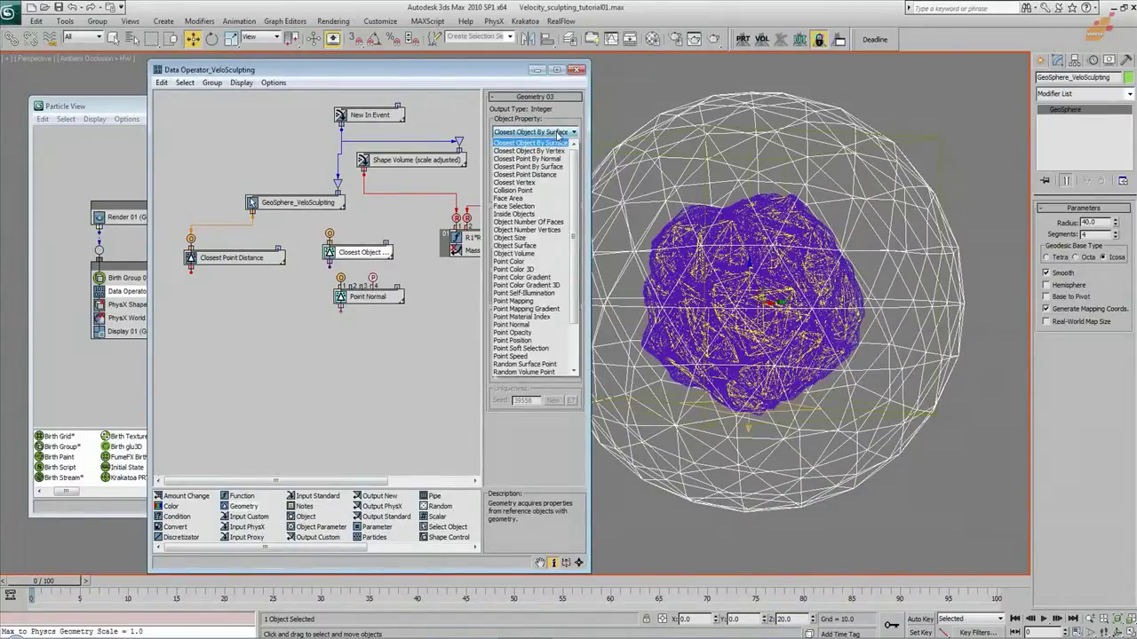
Set the unassigned Geometry suboperator to Closest Point By Surface and wire it between GeoSphere_VeloSculpting and Point Normal, tidying the nodes
{"action": "left_click", "coordinate": [556, 166]}
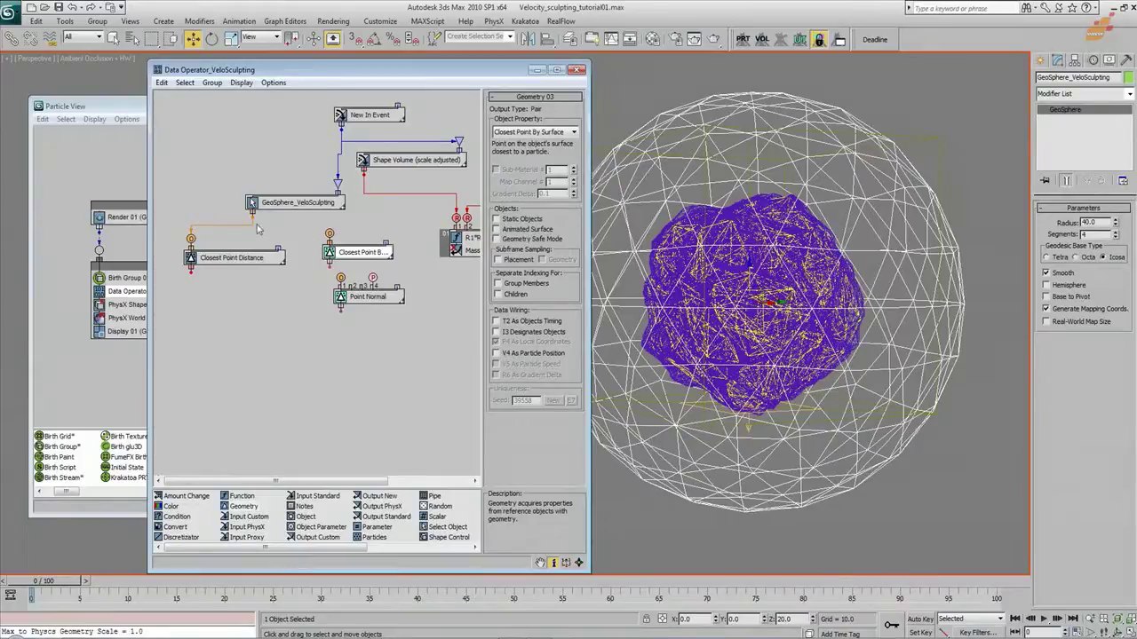
{"action": "left_click_drag", "start_coordinate": [252, 212], "coordinate": [386, 254]}
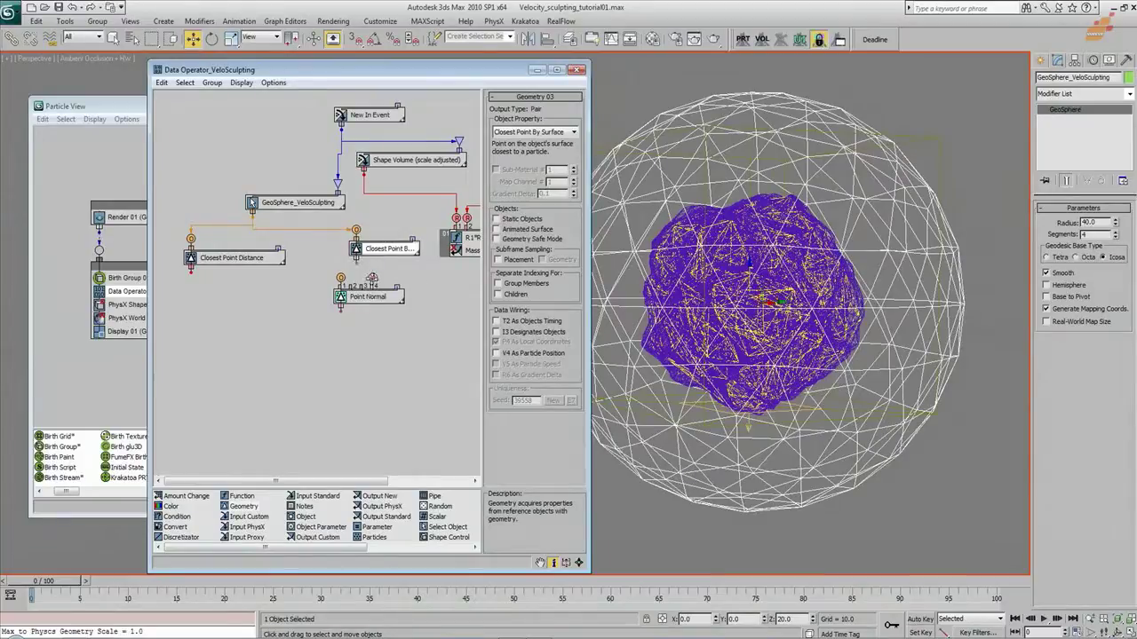
{"action": "left_click", "coordinate": [375, 299]}
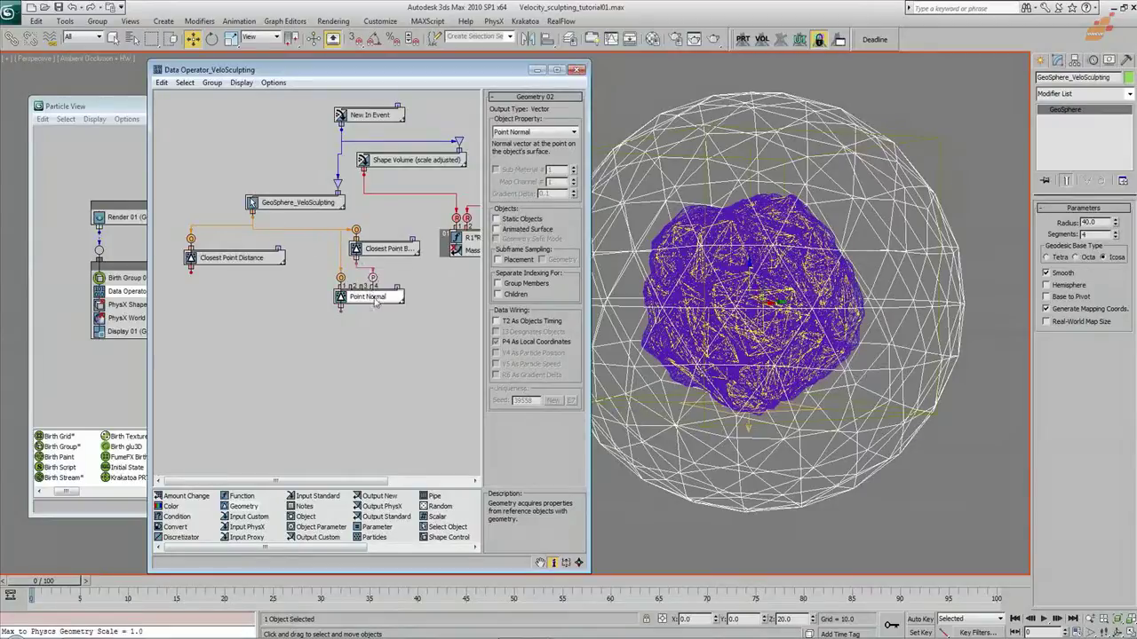
{"action": "mouse_move", "coordinate": [418, 248]}
{"action": "left_mouse_down"}
{"action": "mouse_move", "coordinate": [447, 249]}
{"action": "mouse_move", "coordinate": [437, 249]}
{"action": "left_mouse_up"}
{"action": "left_click_drag", "start_coordinate": [376, 301], "coordinate": [361, 302]}
{"action": "left_click_drag", "start_coordinate": [404, 249], "coordinate": [391, 247]}
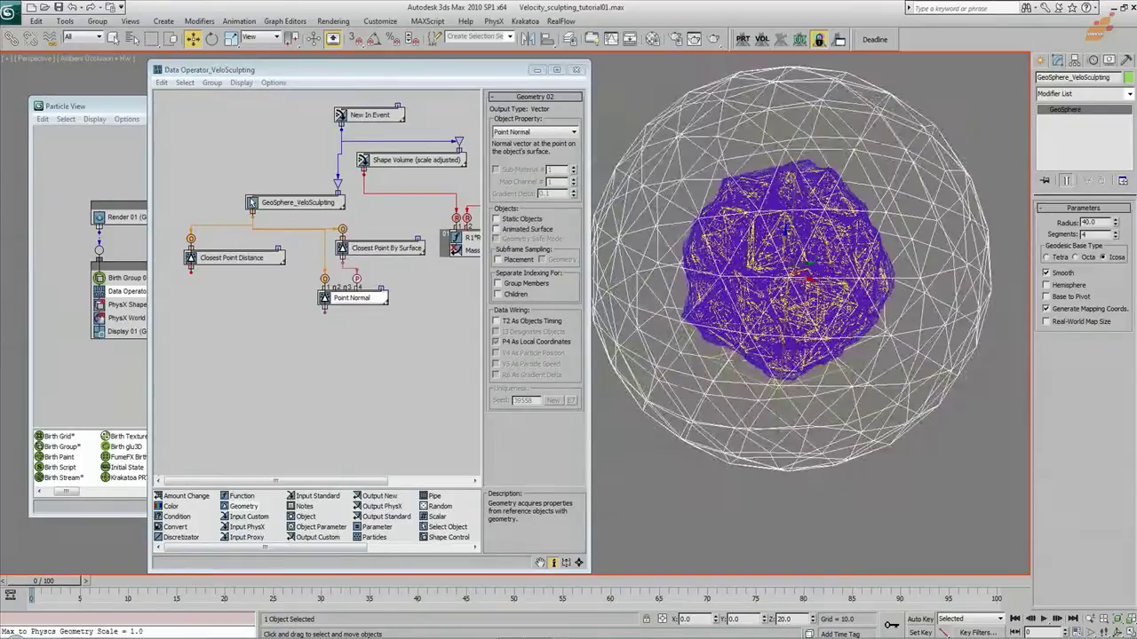
Move Closest Point Distance lower, add an Output PhysX suboperator set to Force, and feed it from Point Normal
{"action": "left_click", "coordinate": [266, 263]}
{"action": "left_click_drag", "start_coordinate": [245, 261], "coordinate": [246, 303]}
{"action": "left_click_drag", "start_coordinate": [386, 507], "coordinate": [359, 430]}
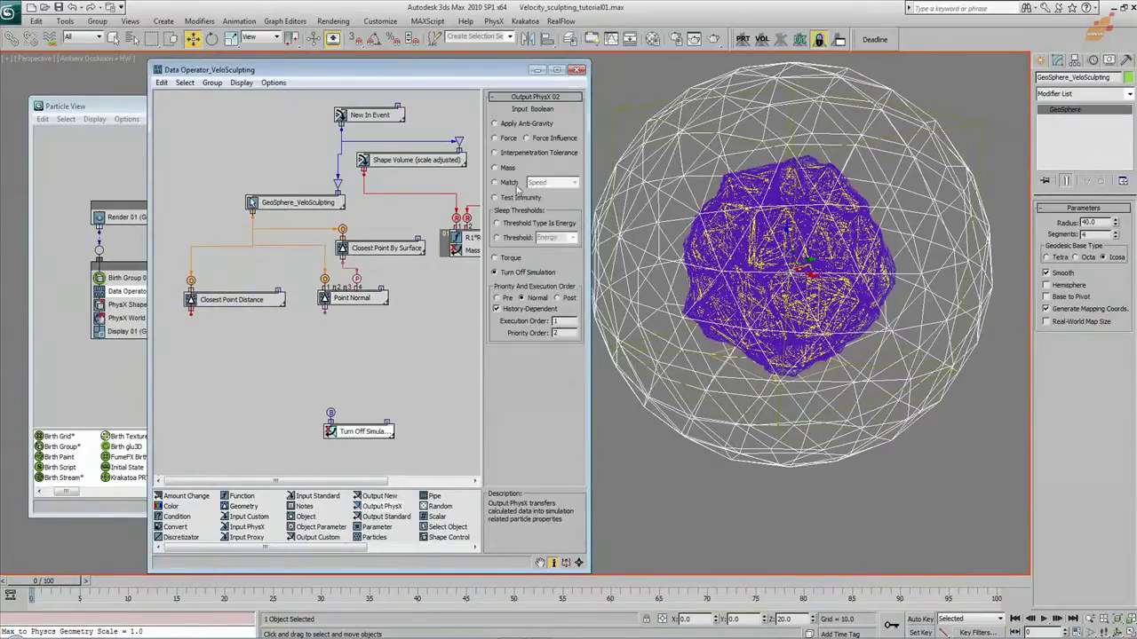
{"action": "left_click", "coordinate": [506, 139]}
{"action": "left_click_drag", "start_coordinate": [356, 432], "coordinate": [328, 411]}
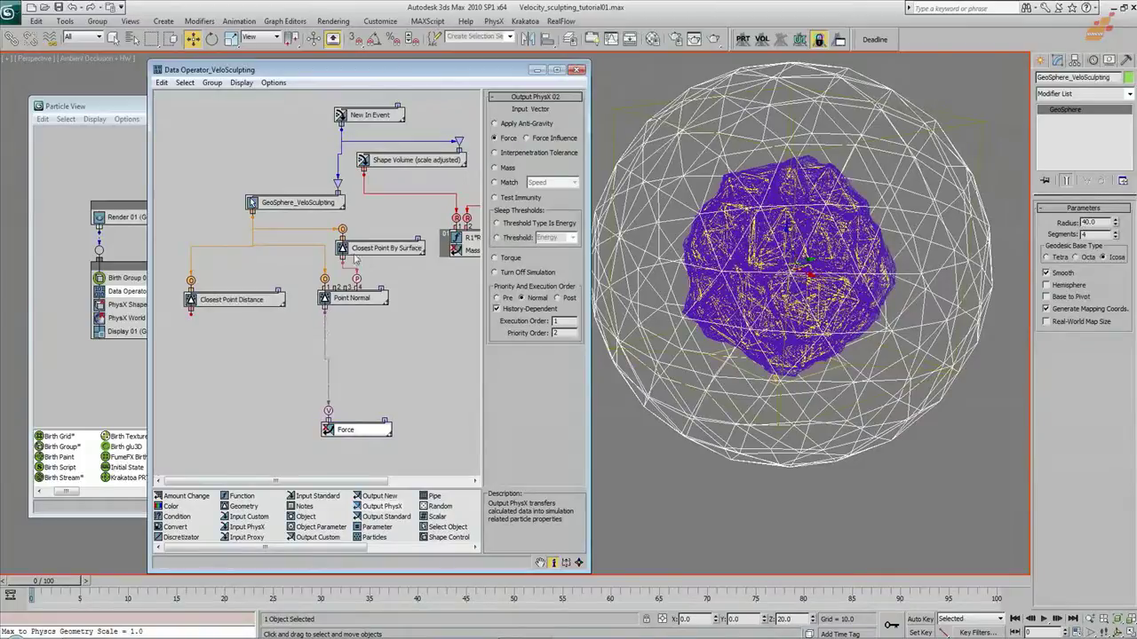
Close the data operator editor and scrub the simulation to about frame 83 to examine how the fragments scatter
{"action": "left_click", "coordinate": [578, 69]}
{"action": "scroll", "coordinate": [764, 248], "scroll_direction": "down", "scroll_amount": 3}
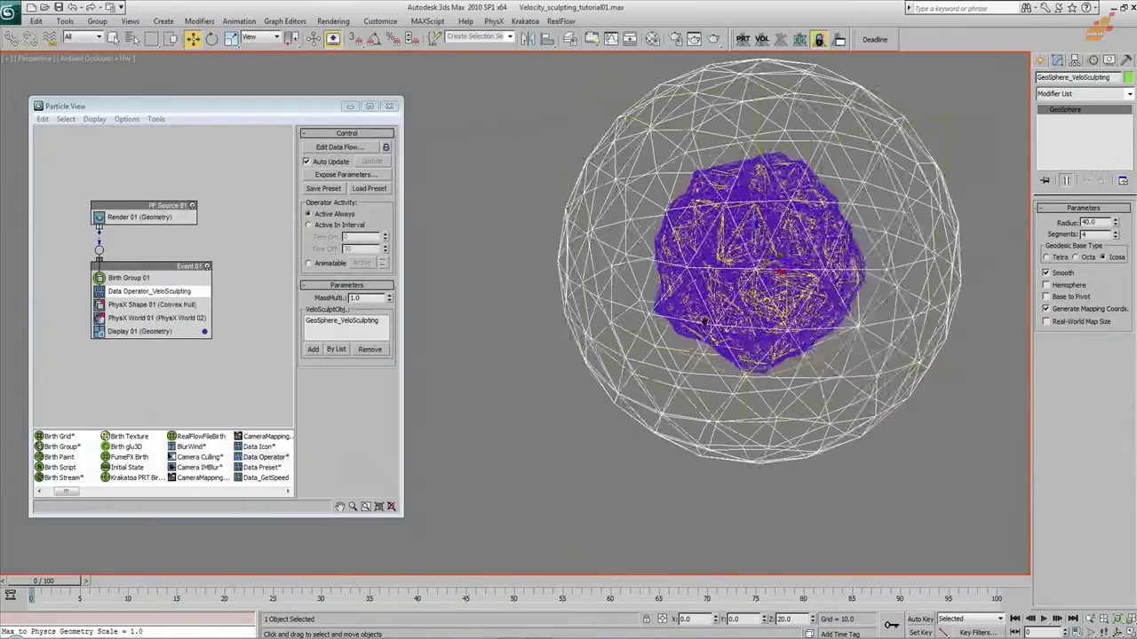
{"action": "left_click_drag", "start_coordinate": [67, 580], "coordinate": [191, 582]}
{"action": "scroll", "coordinate": [666, 384], "scroll_direction": "down", "scroll_amount": 4}
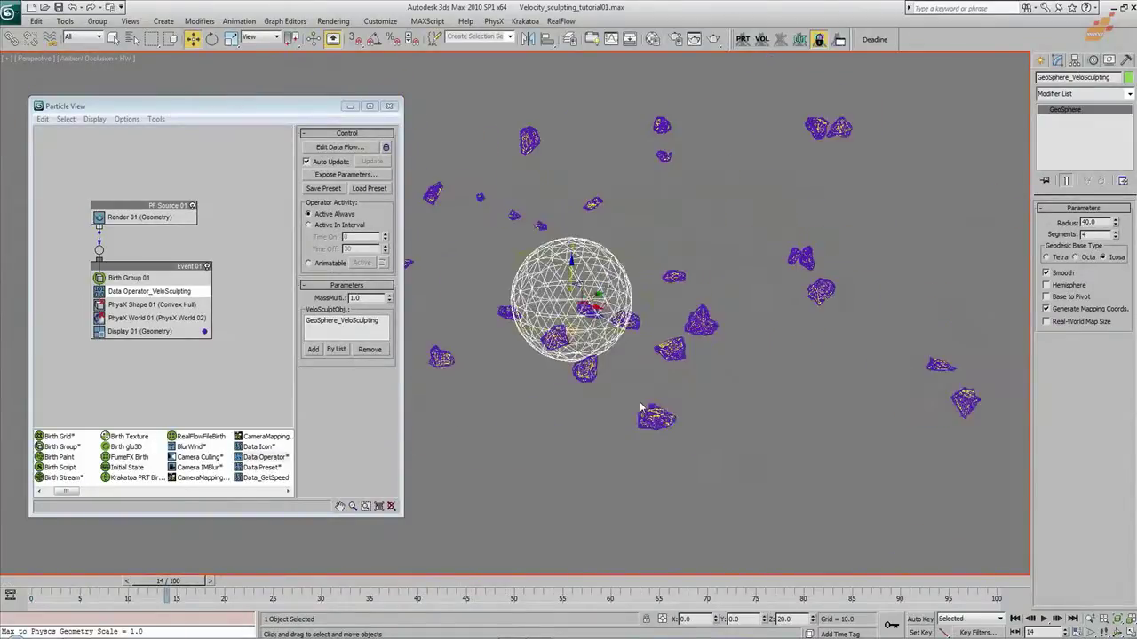
{"action": "scroll", "coordinate": [640, 410], "scroll_direction": "down", "scroll_amount": 3}
{"action": "middle_click_drag", "start_coordinate": [639, 418], "coordinate": [701, 448]}
{"action": "left_click_drag", "start_coordinate": [24, 584], "coordinate": [842, 611]}
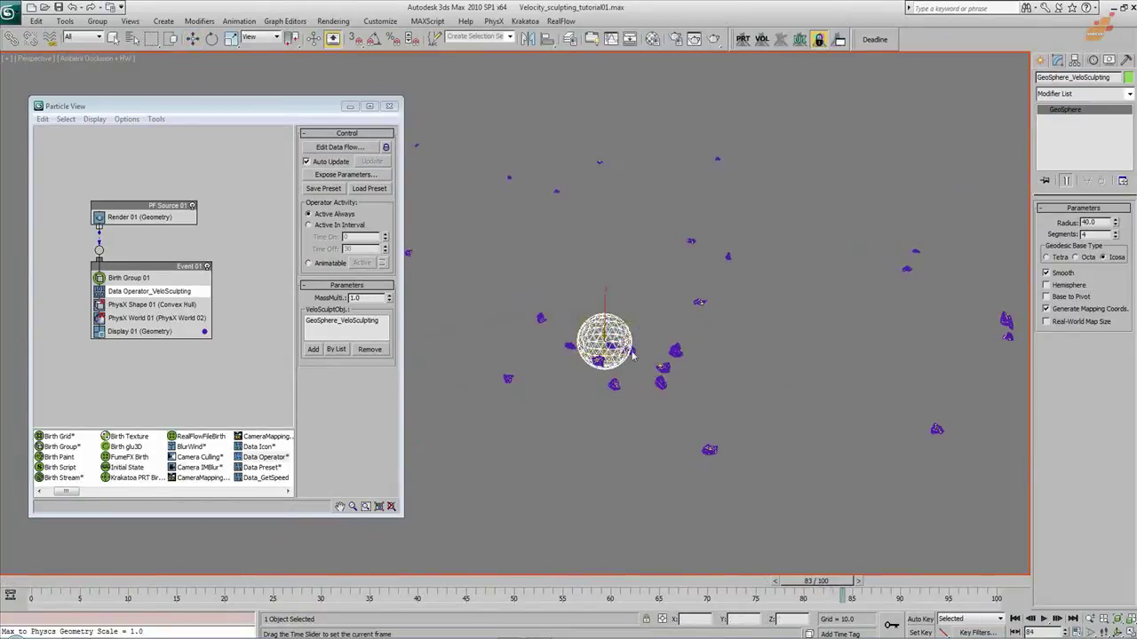
Rewind to the start and scrub to frame 7 to examine the early fragment motion around the sphere
{"action": "key", "text": "Home"}
{"action": "left_click_drag", "start_coordinate": [76, 587], "coordinate": [116, 595]}
{"action": "key", "text": "w"}
{"action": "left_click_drag", "start_coordinate": [773, 289], "coordinate": [798, 323]}
{"action": "middle_click_drag", "start_coordinate": [799, 318], "coordinate": [765, 321], "text": "alt"}
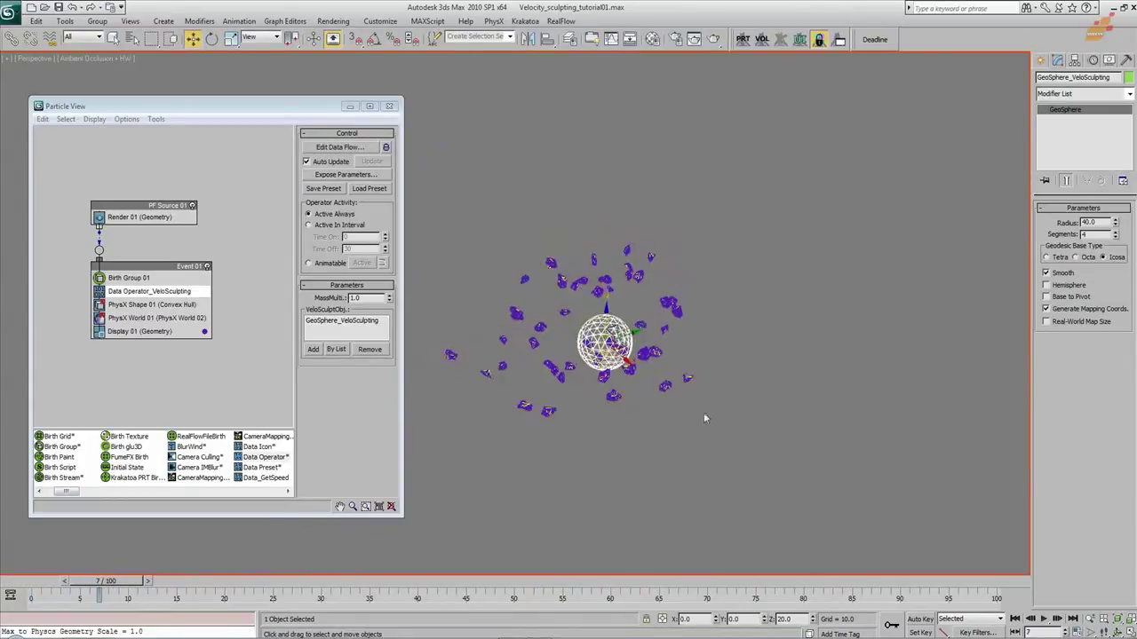
{"action": "middle_click_drag", "start_coordinate": [763, 414], "coordinate": [797, 412]}
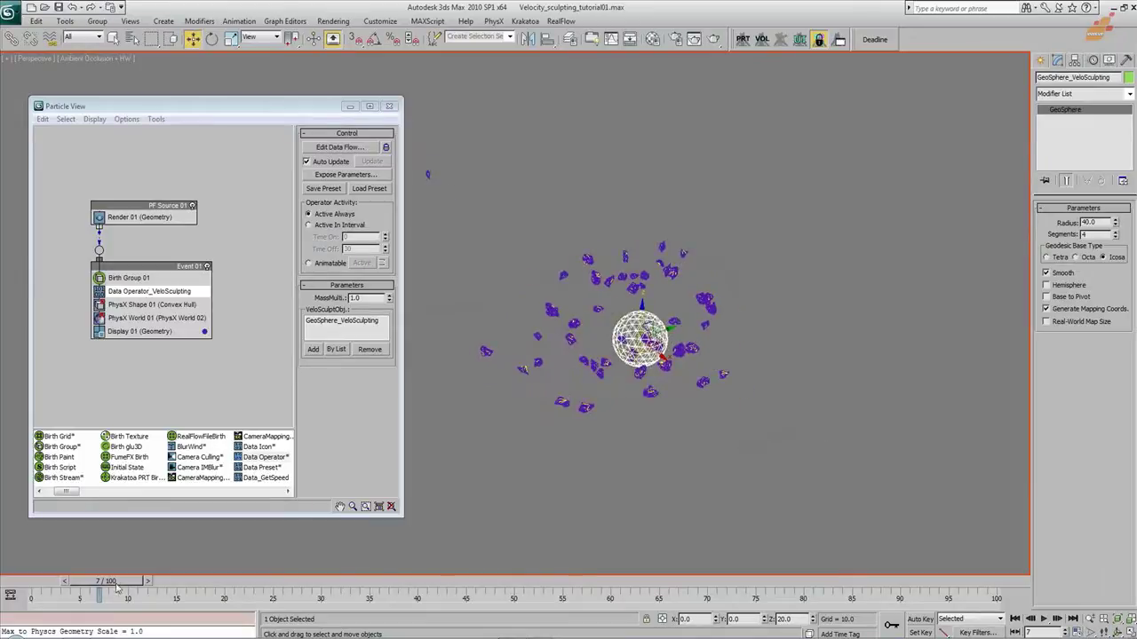
Return to frame 0, select PhysX World 02 and disable its Ground Collision Plane
{"action": "left_click", "coordinate": [47, 583]}
{"action": "middle_click_drag", "start_coordinate": [631, 381], "coordinate": [615, 361]}
{"action": "scroll", "coordinate": [614, 362], "scroll_direction": "up", "scroll_amount": 2}
{"action": "mouse_move", "coordinate": [692, 384]}
{"action": "middle_mouse_down"}
{"action": "mouse_move", "coordinate": [635, 382]}
{"action": "mouse_move", "coordinate": [692, 366]}
{"action": "middle_mouse_up"}
{"action": "scroll", "coordinate": [694, 349], "scroll_direction": "up", "scroll_amount": 4}
{"action": "key", "text": "h"}
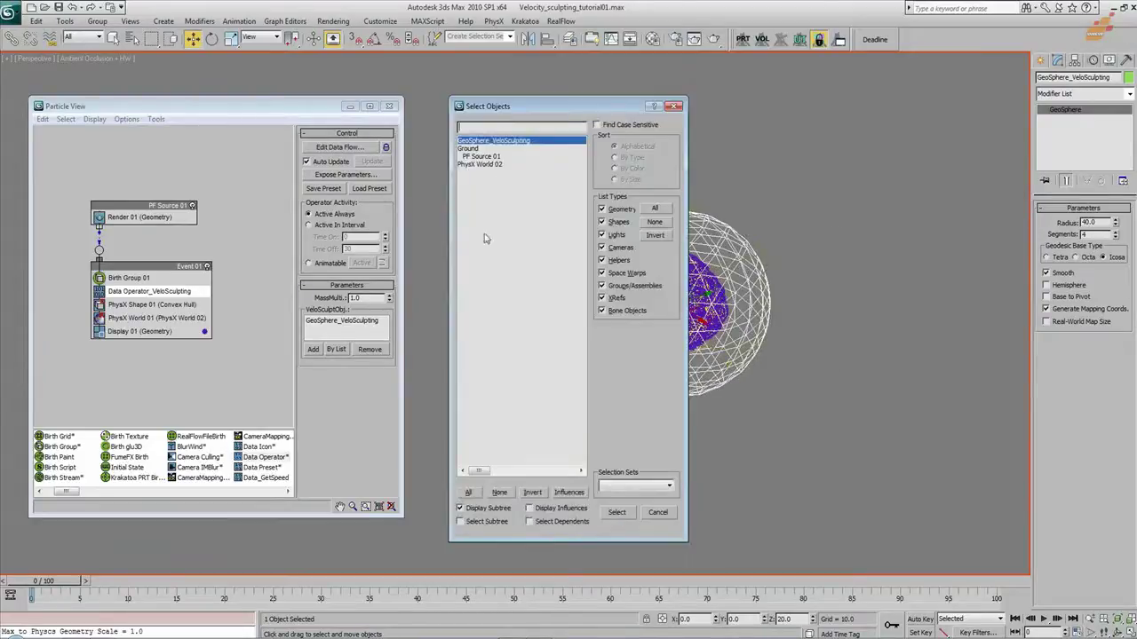
{"action": "double_click", "coordinate": [488, 164]}
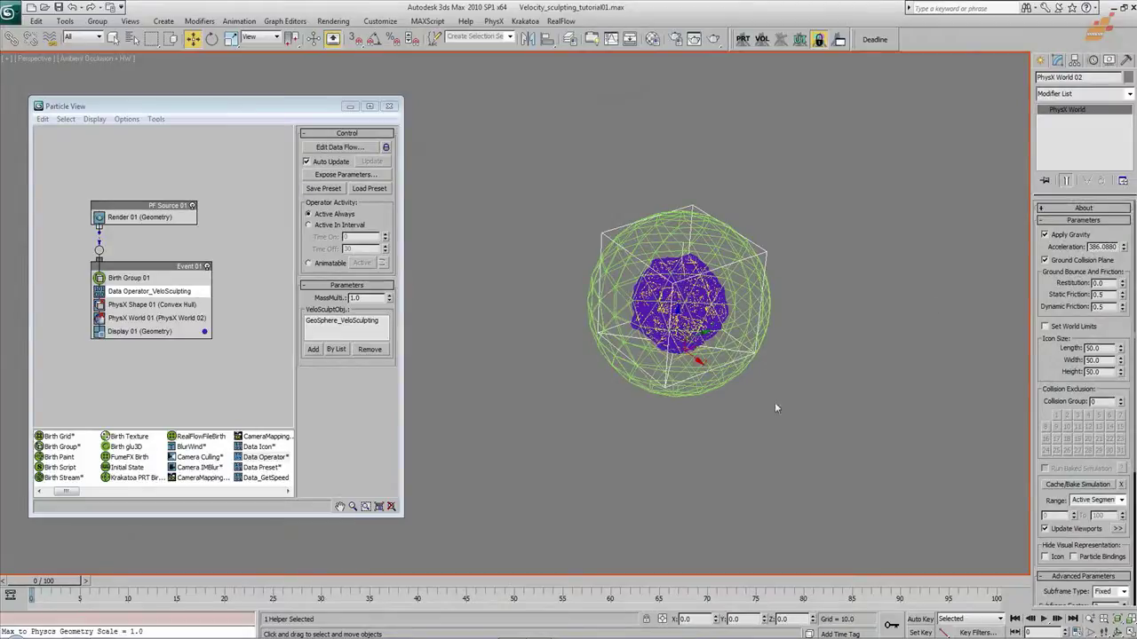
{"action": "middle_click_drag", "start_coordinate": [776, 402], "coordinate": [777, 386], "text": "alt"}
{"action": "left_click", "coordinate": [1074, 261]}
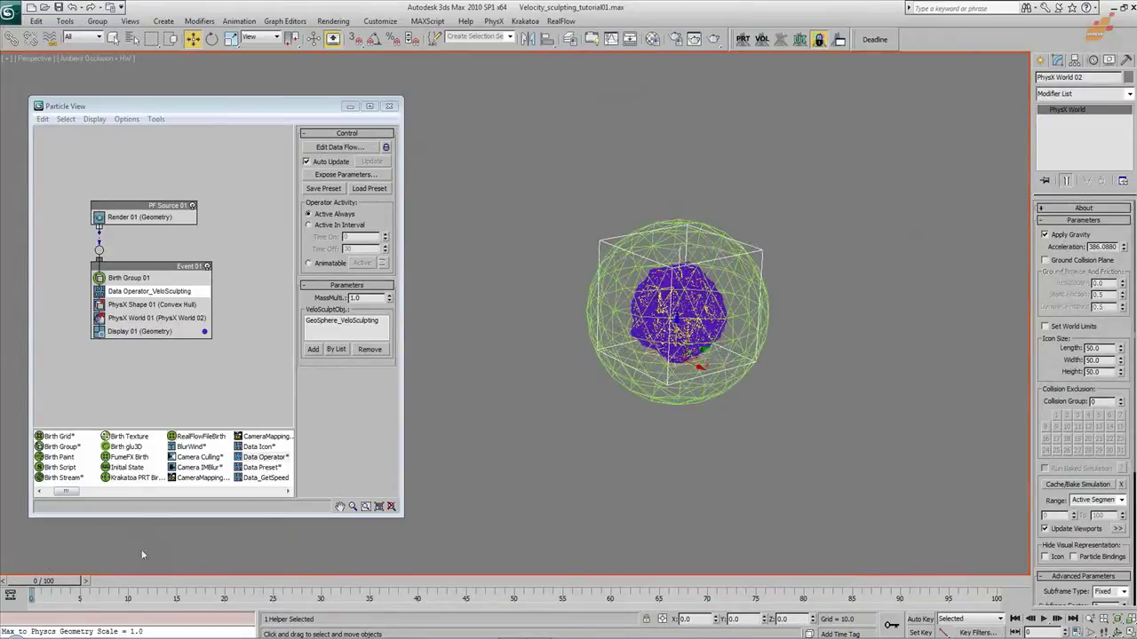
Scrub to frame 12 to examine the spread without ground collision, and return to frame 0
{"action": "key", "text": "slash"}
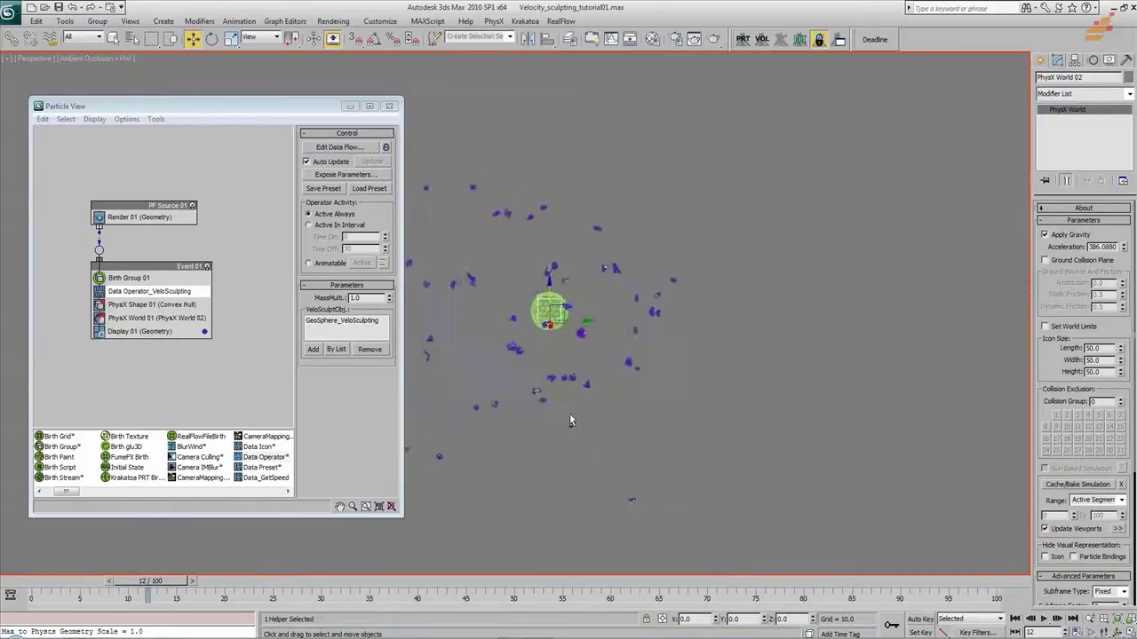
{"action": "middle_click_drag", "start_coordinate": [569, 391], "coordinate": [606, 341]}
{"action": "scroll", "coordinate": [668, 424], "scroll_direction": "up", "scroll_amount": 3}
{"action": "middle_click_drag", "start_coordinate": [708, 409], "coordinate": [747, 410]}
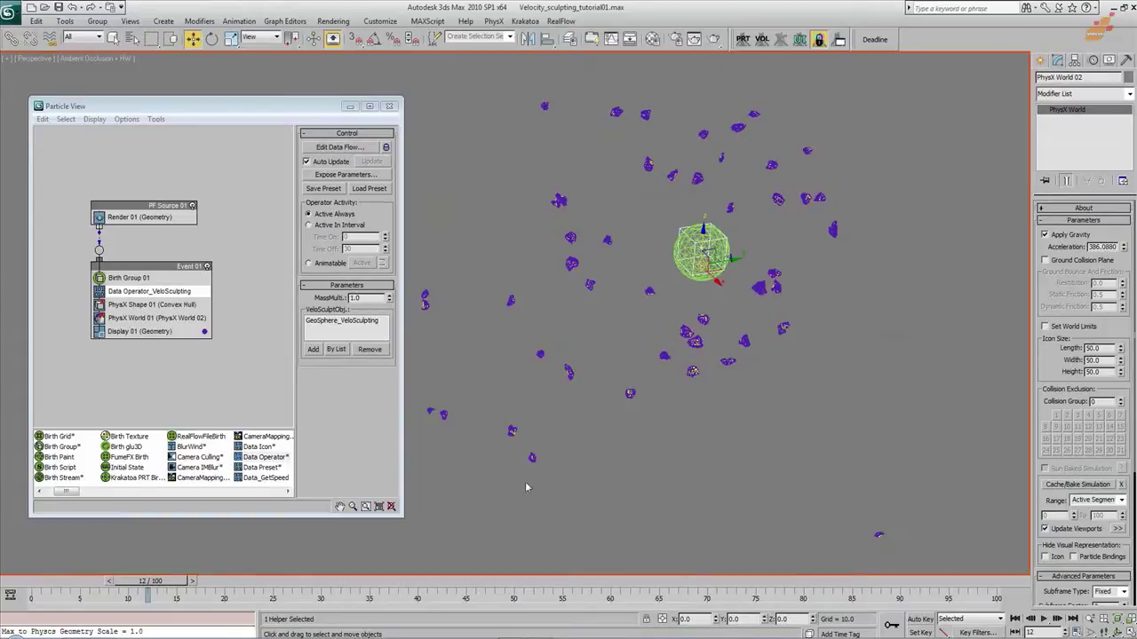
{"action": "left_click_drag", "start_coordinate": [109, 584], "coordinate": [7, 583]}
{"action": "key", "text": "w"}
{"action": "scroll", "coordinate": [705, 304], "scroll_direction": "up", "scroll_amount": 3}
{"action": "middle_click_drag", "start_coordinate": [812, 343], "coordinate": [596, 407]}
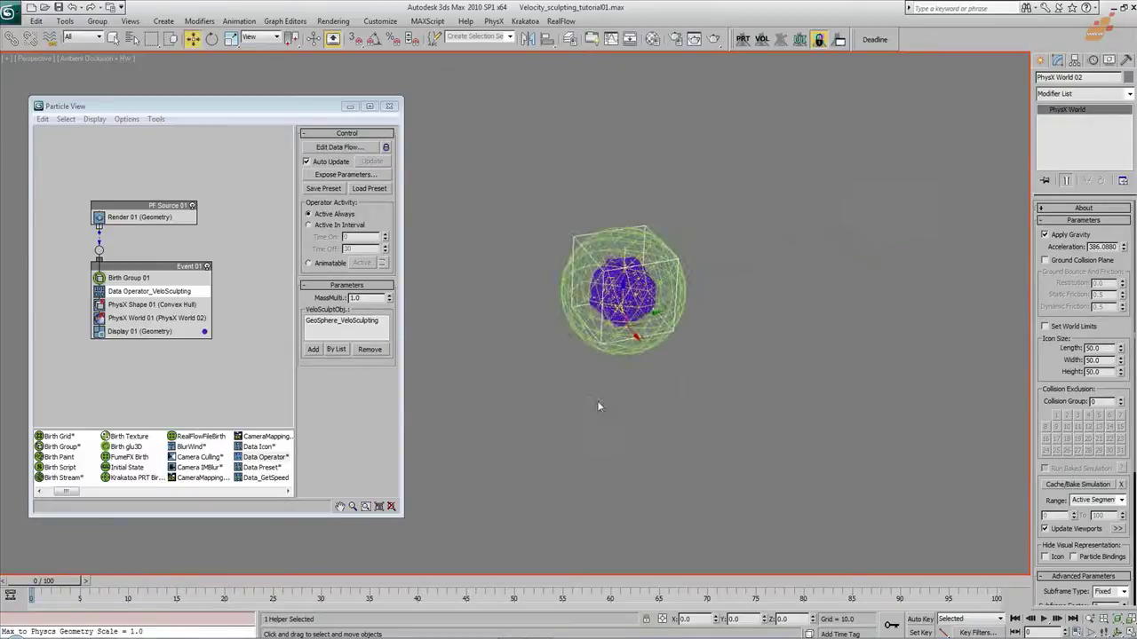
{"action": "scroll", "coordinate": [596, 407], "scroll_direction": "up", "scroll_amount": 6}
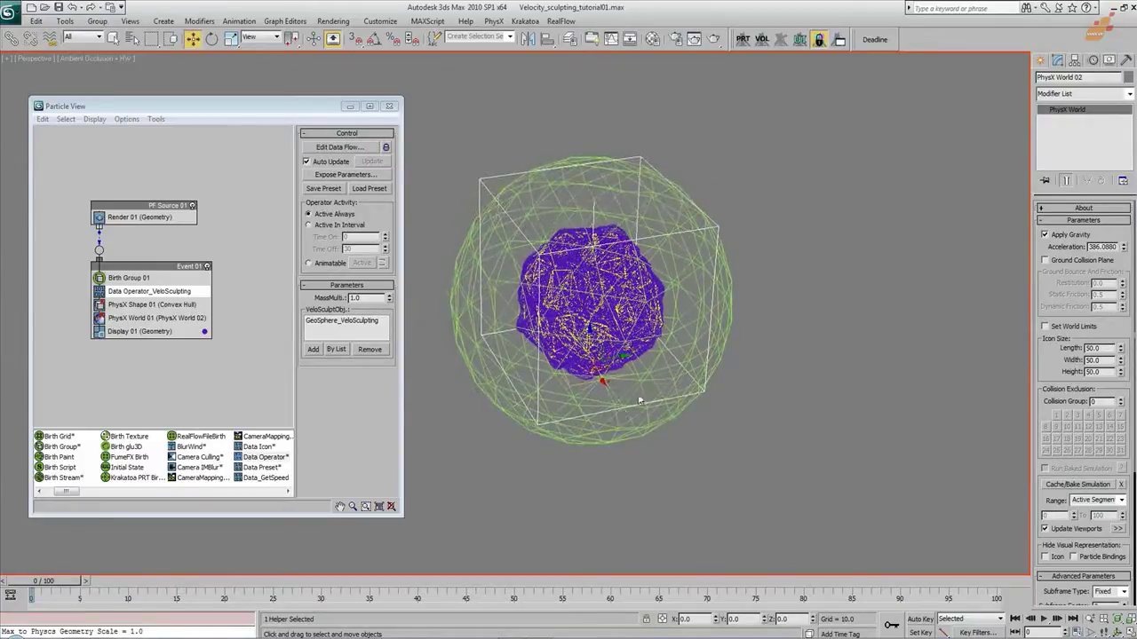
Re-enable the Ground Collision Plane on PhysX World 02 and scrub the simulation briefly before returning to frame 0
{"action": "left_click", "coordinate": [1046, 260]}
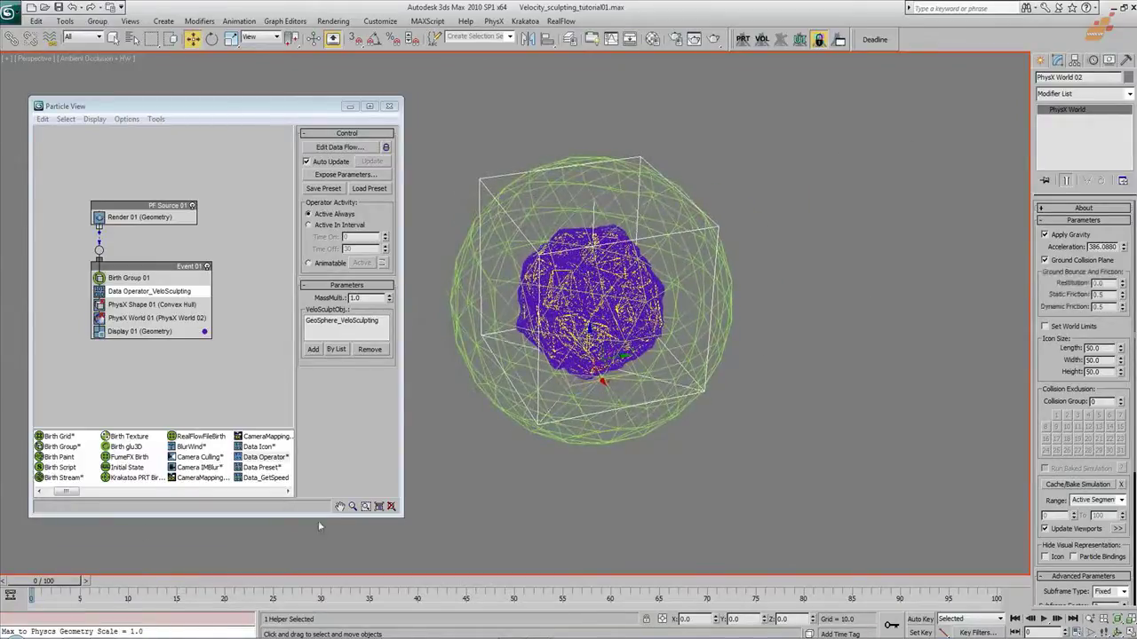
{"action": "left_click_drag", "start_coordinate": [58, 583], "coordinate": [1, 548]}
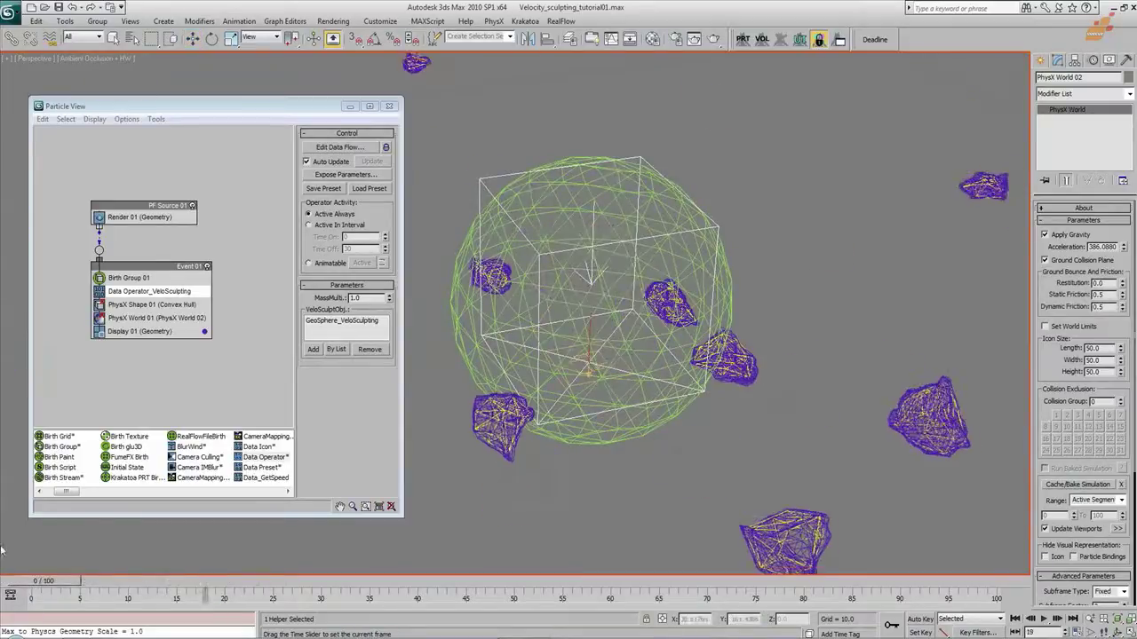
{"action": "scroll", "coordinate": [740, 393], "scroll_direction": "down", "scroll_amount": 6}
{"action": "middle_click_drag", "start_coordinate": [741, 392], "coordinate": [713, 402]}
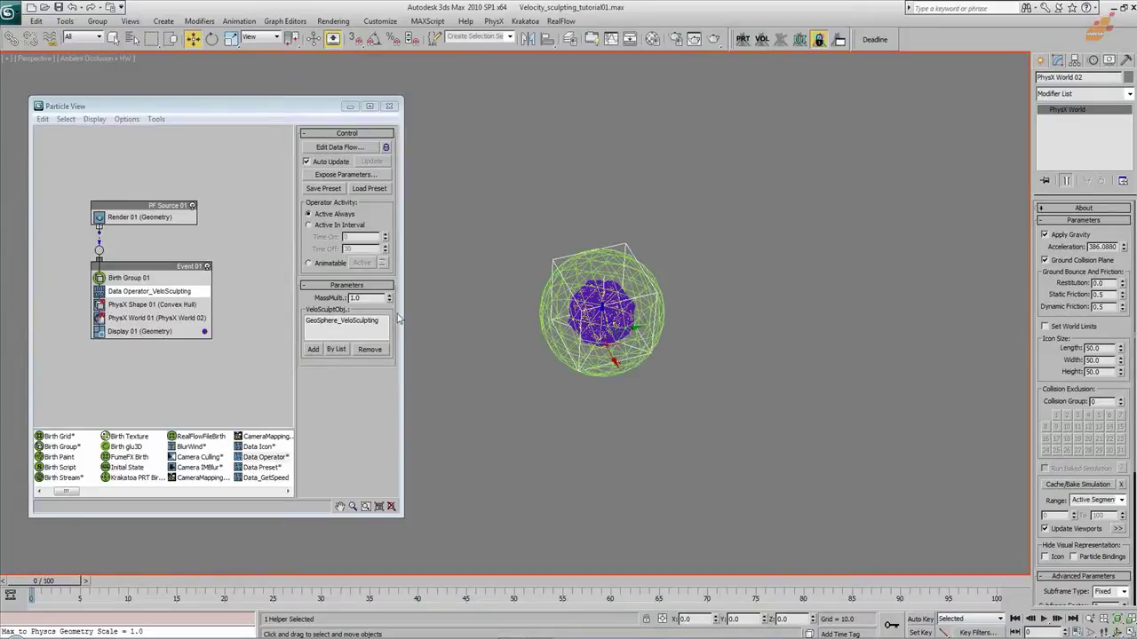
Select GeoSphere_VeloSculpting and add a Noise modifier to it
{"action": "left_click", "coordinate": [708, 321]}
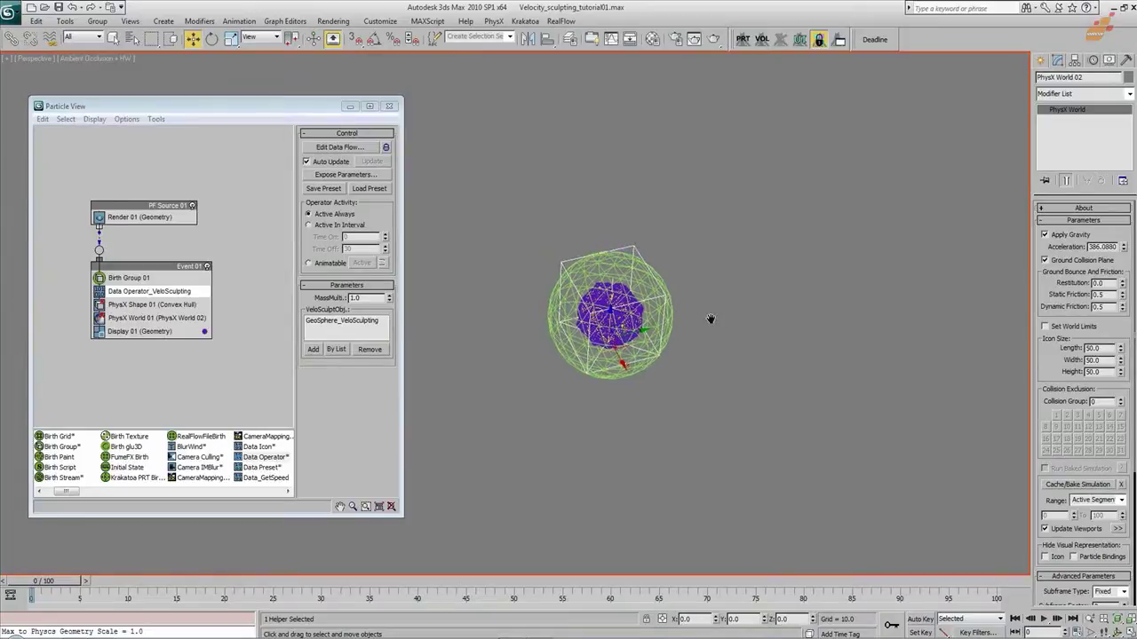
{"action": "left_click", "coordinate": [1077, 94]}
{"action": "scroll", "coordinate": [1092, 223], "scroll_direction": "down", "scroll_amount": 10}
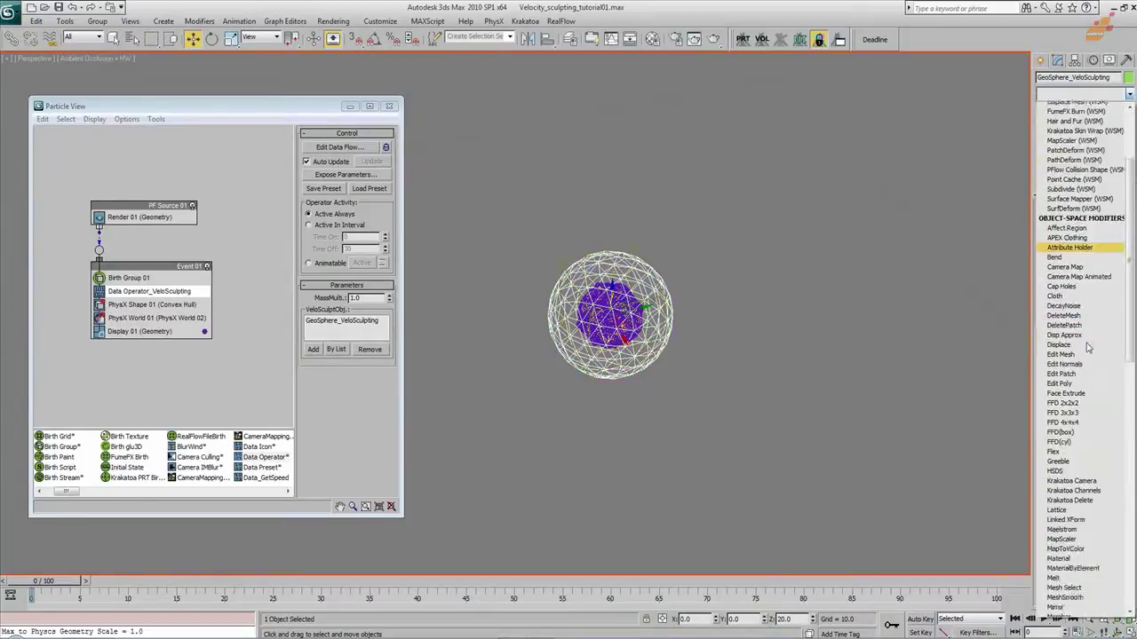
{"action": "left_click", "coordinate": [1056, 115]}
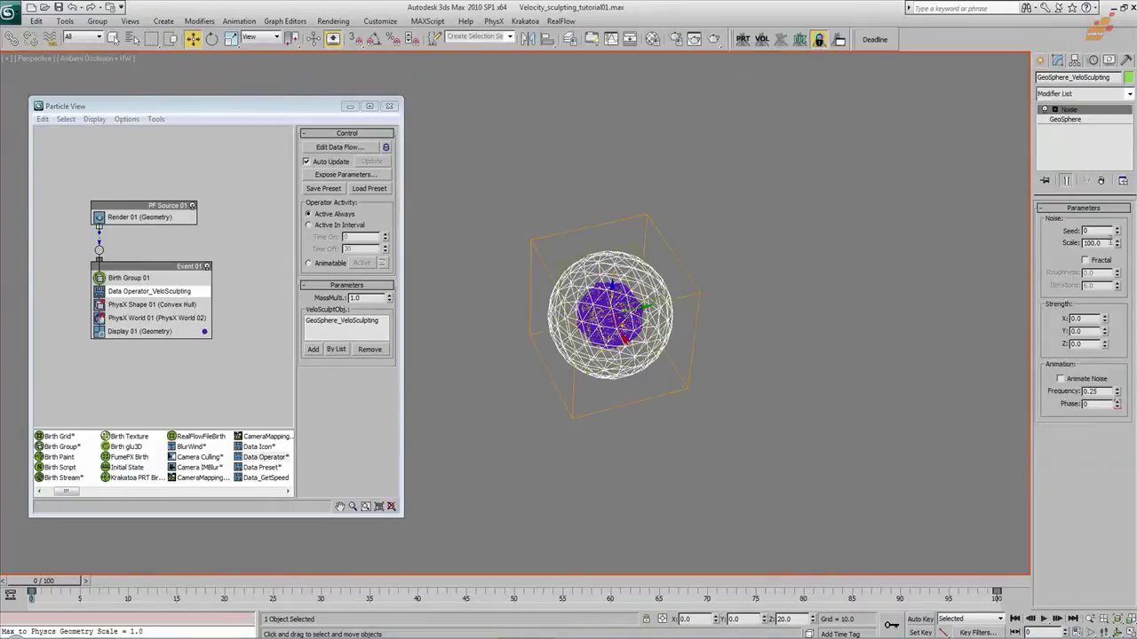
Set the Noise scale to 10, enable Fractal, and set the X, Y and Z strengths to 10
{"action": "type", "text": "10"}
{"action": "key", "text": "Return"}
{"action": "left_click", "coordinate": [1084, 261]}
{"action": "double_click", "coordinate": [1076, 318]}
{"action": "key", "text": "Tab"}
{"action": "type", "text": "10"}
{"action": "key", "text": "Tab"}
{"action": "type", "text": "1"}
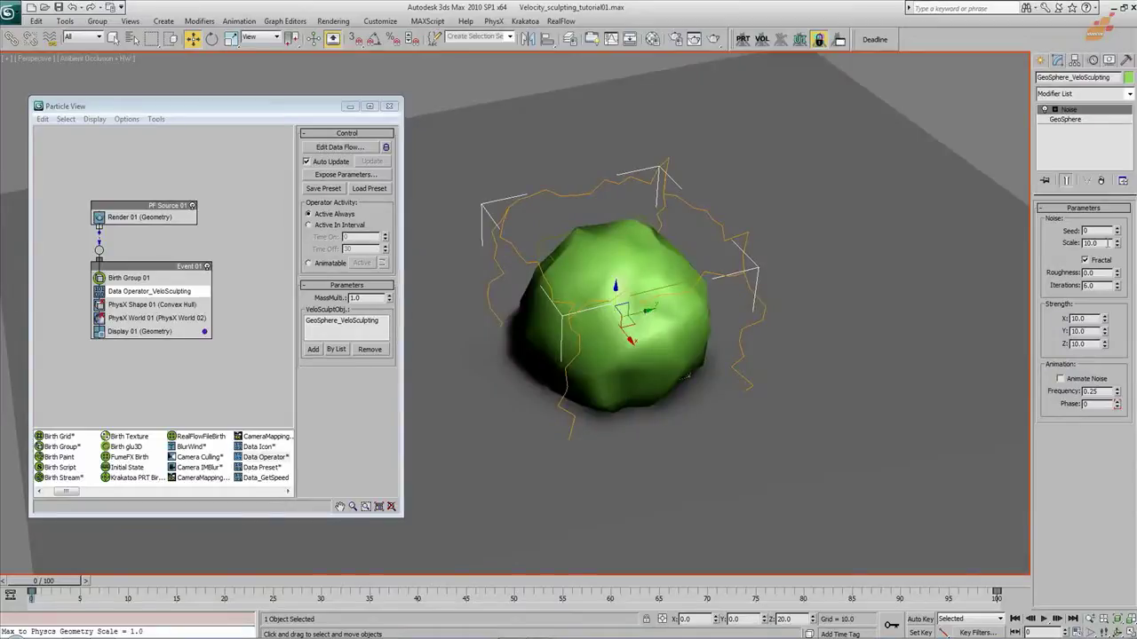
Try a Noise scale of 25 with X, Y and Z strengths of 50
{"action": "double_click", "coordinate": [1090, 242]}
{"action": "type", "text": "25"}
{"action": "key", "text": "Return"}
{"action": "double_click", "coordinate": [1082, 318]}
{"action": "type", "text": "50"}
{"action": "key", "text": "Tab"}
{"action": "type", "text": "50"}
{"action": "key", "text": "Tab"}
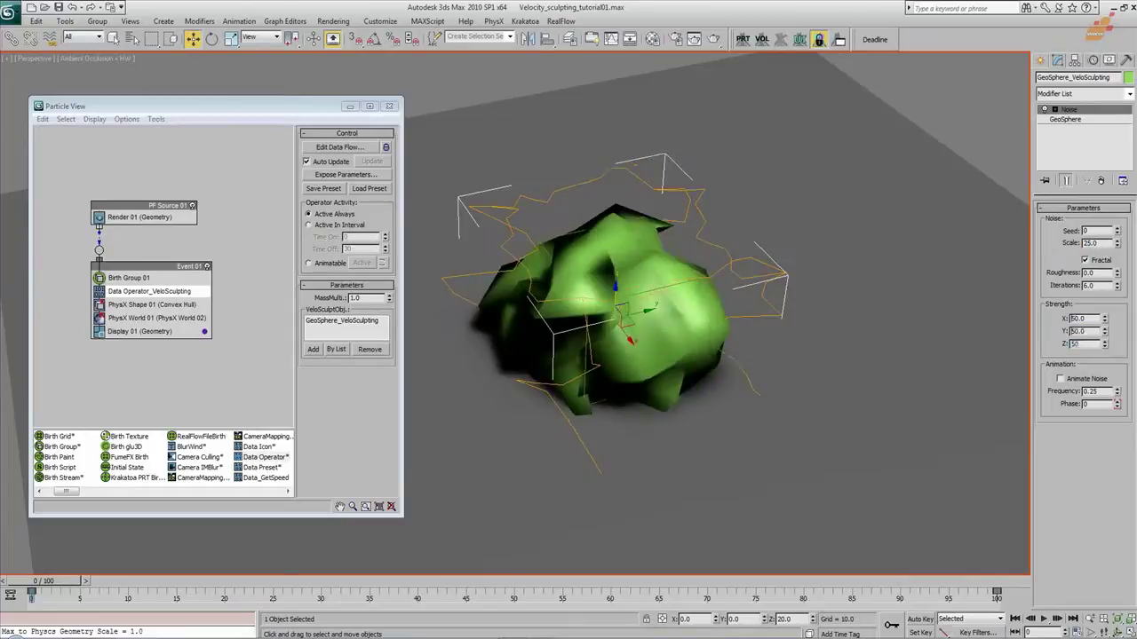
{"action": "type", "text": "50"}
{"action": "key", "text": "Return"}
Set the Noise scale to 10 and the X, Y and Z strengths to 20
{"action": "double_click", "coordinate": [1090, 243]}
{"action": "type", "text": "10"}
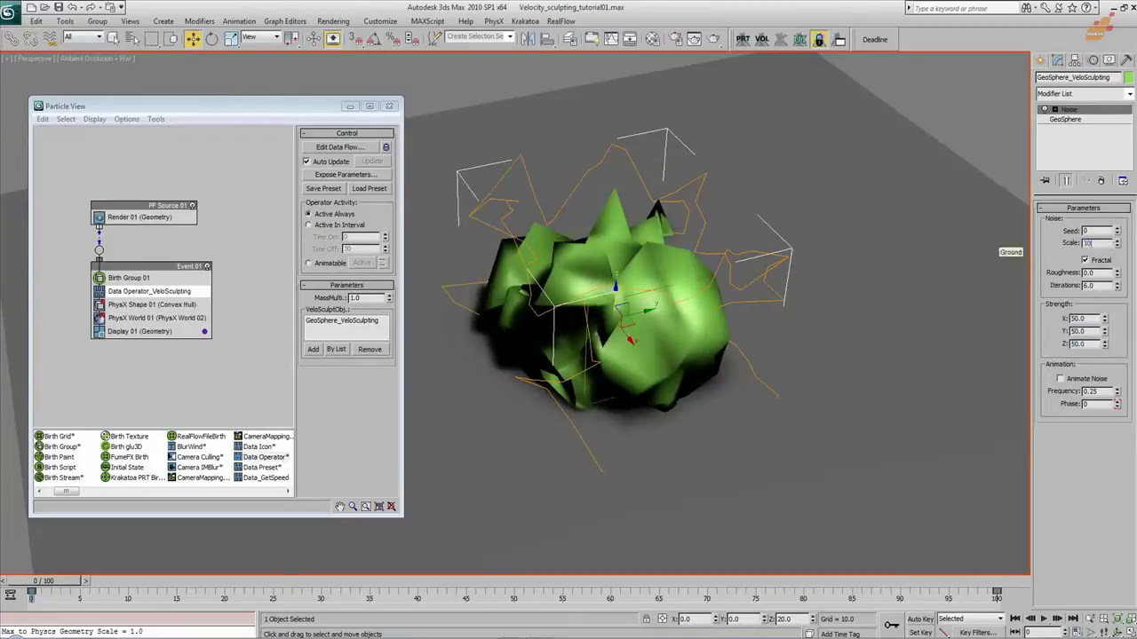
{"action": "key", "text": "Return"}
{"action": "double_click", "coordinate": [1082, 318]}
{"action": "type", "text": "20"}
{"action": "key", "text": "Tab"}
{"action": "type", "text": "220"}
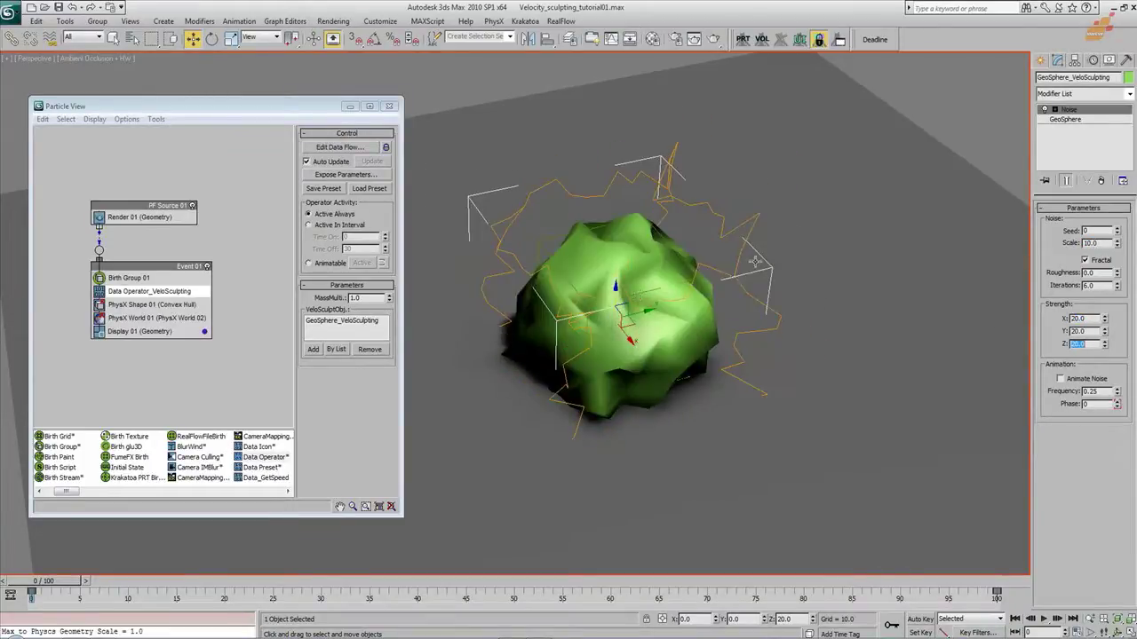
Scrub the simulation through frame 4 to frame 100 to examine how the noisy sphere shapes the scatter, and rewind to frame 0
{"action": "middle_click_drag", "start_coordinate": [635, 283], "coordinate": [667, 298], "text": "alt"}
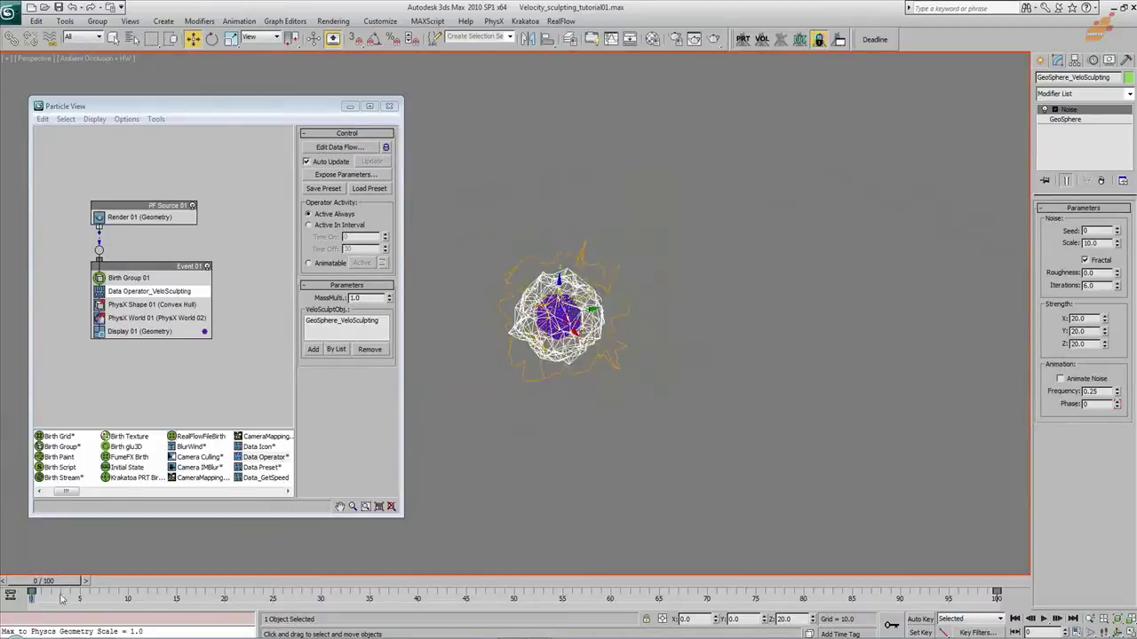
{"action": "key", "text": "/"}
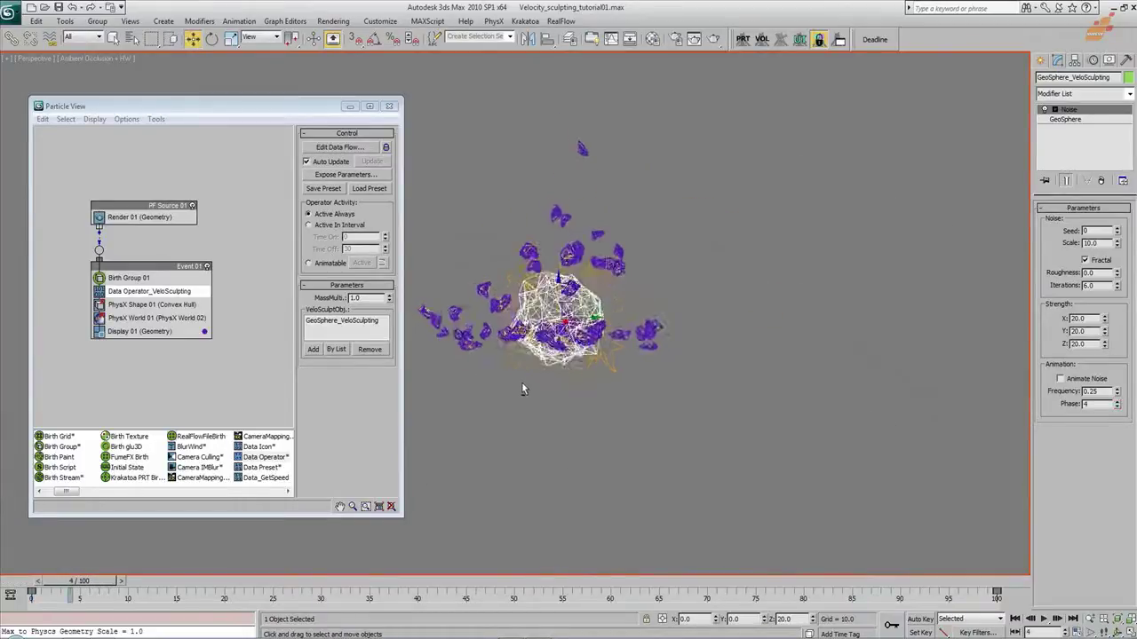
{"action": "middle_click_drag", "start_coordinate": [583, 388], "coordinate": [642, 321], "text": "alt"}
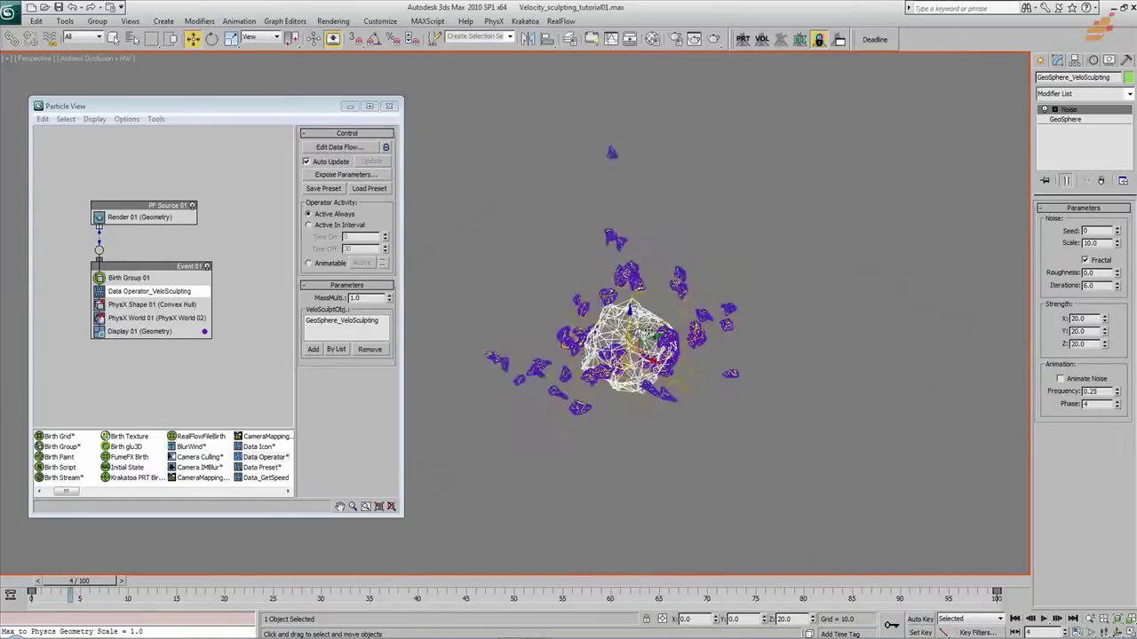
{"action": "middle_click_drag", "start_coordinate": [701, 357], "coordinate": [699, 401], "text": "alt"}
{"action": "scroll", "coordinate": [690, 332], "scroll_direction": "up", "scroll_amount": 3}
{"action": "left_click_drag", "start_coordinate": [84, 589], "coordinate": [1073, 480]}
{"action": "key", "text": "w"}
{"action": "left_click", "coordinate": [76, 579]}
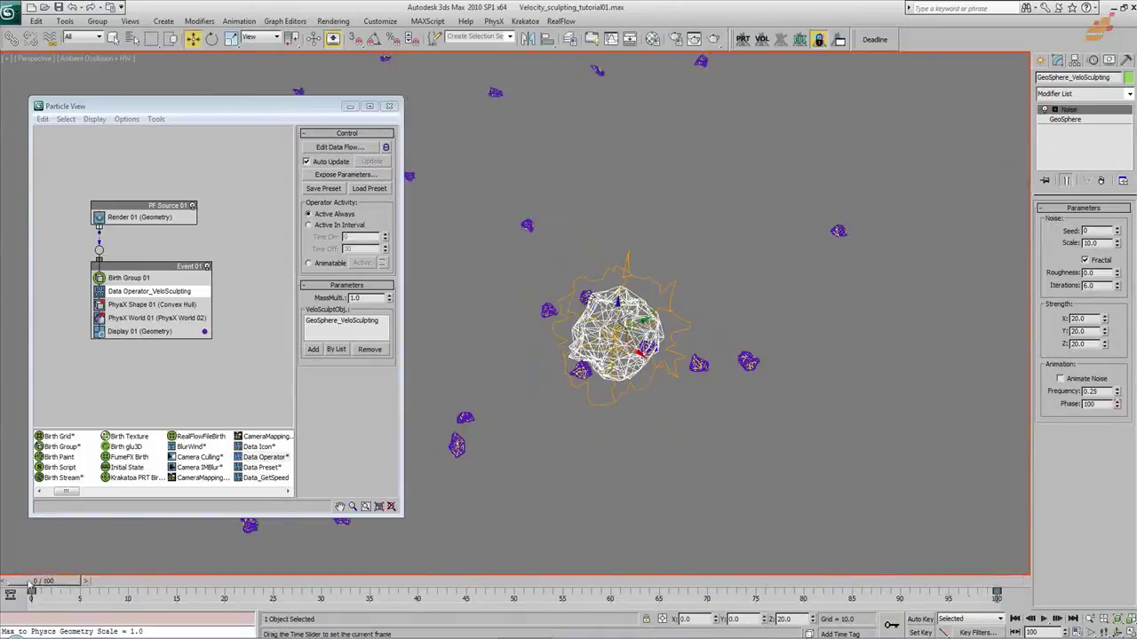
Set the data operator's MassMulti to 10 and scrub to frame 29 to check the fragment motion
{"action": "double_click", "coordinate": [364, 298]}
{"action": "type", "text": "10"}
{"action": "key", "text": "Return"}
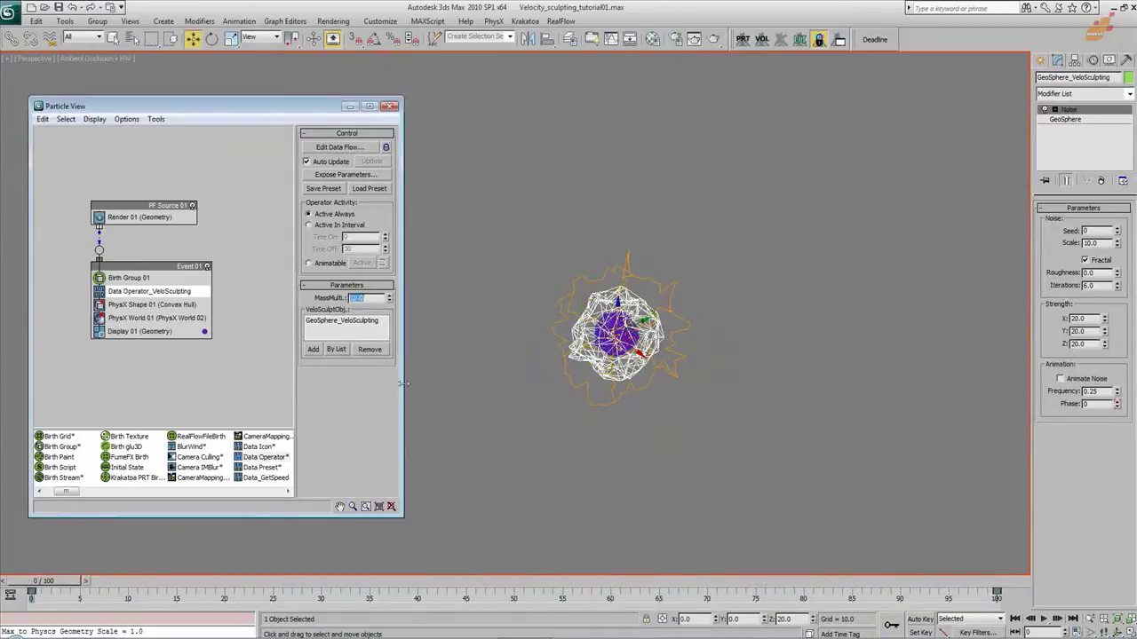
{"action": "left_click_drag", "start_coordinate": [60, 586], "coordinate": [332, 593]}
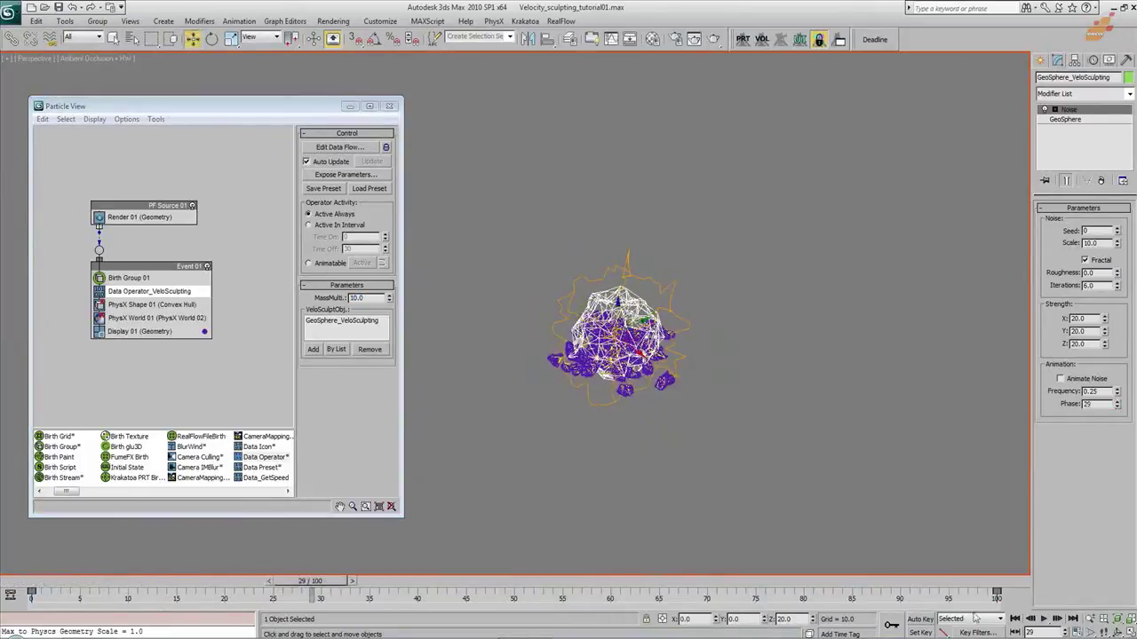
Rewind to frame 0, set the data operator's MassMulti to 5 and scrub to frame 28 to check the scatter
{"action": "left_click", "coordinate": [1015, 618]}
{"action": "double_click", "coordinate": [346, 298]}
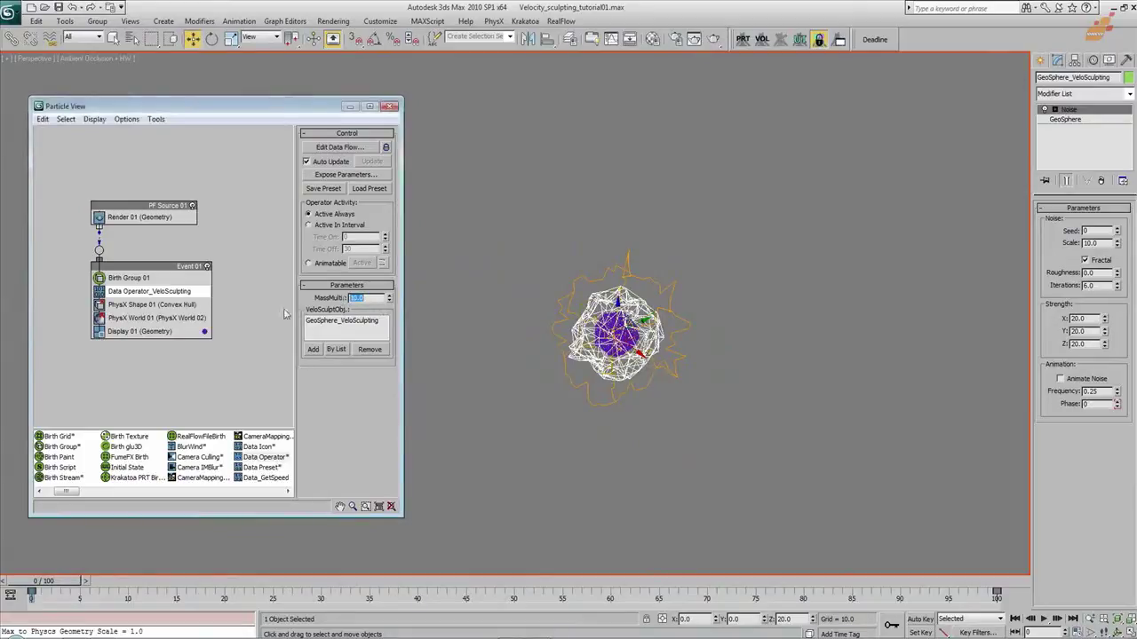
{"action": "type", "text": "5"}
{"action": "left_click_drag", "start_coordinate": [60, 582], "coordinate": [300, 586]}
Set the data operator's MassMulti to 2, scrub through the timeline to check the fragment motion, and return to frame 0
{"action": "double_click", "coordinate": [359, 299]}
{"action": "type", "text": "2"}
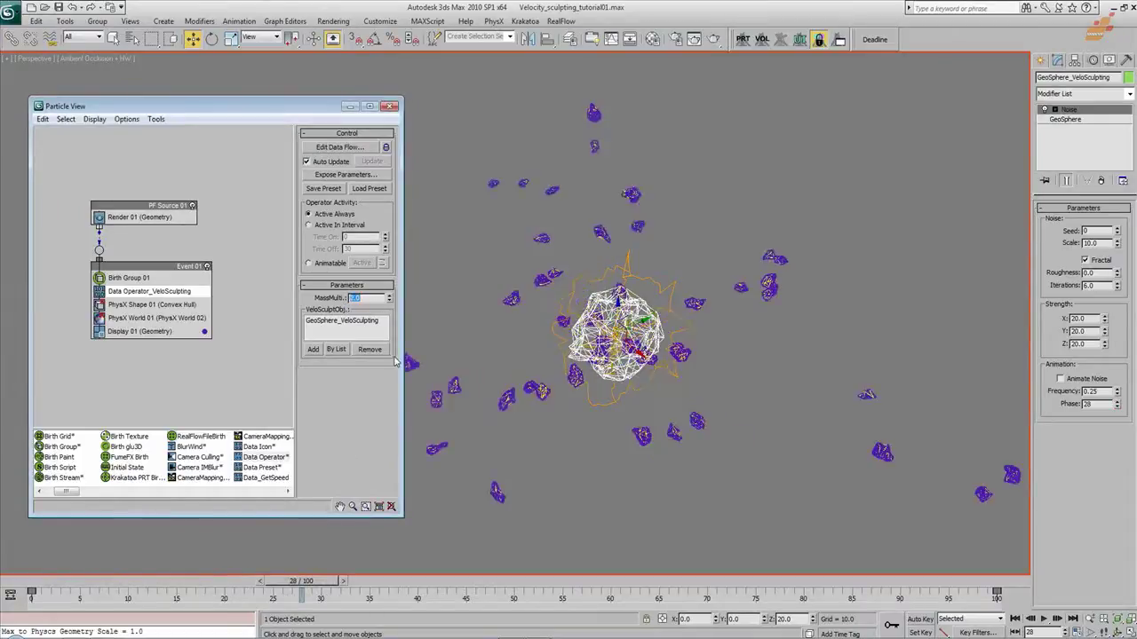
{"action": "left_click_drag", "start_coordinate": [35, 584], "coordinate": [968, 582]}
{"action": "left_click", "coordinate": [31, 583]}
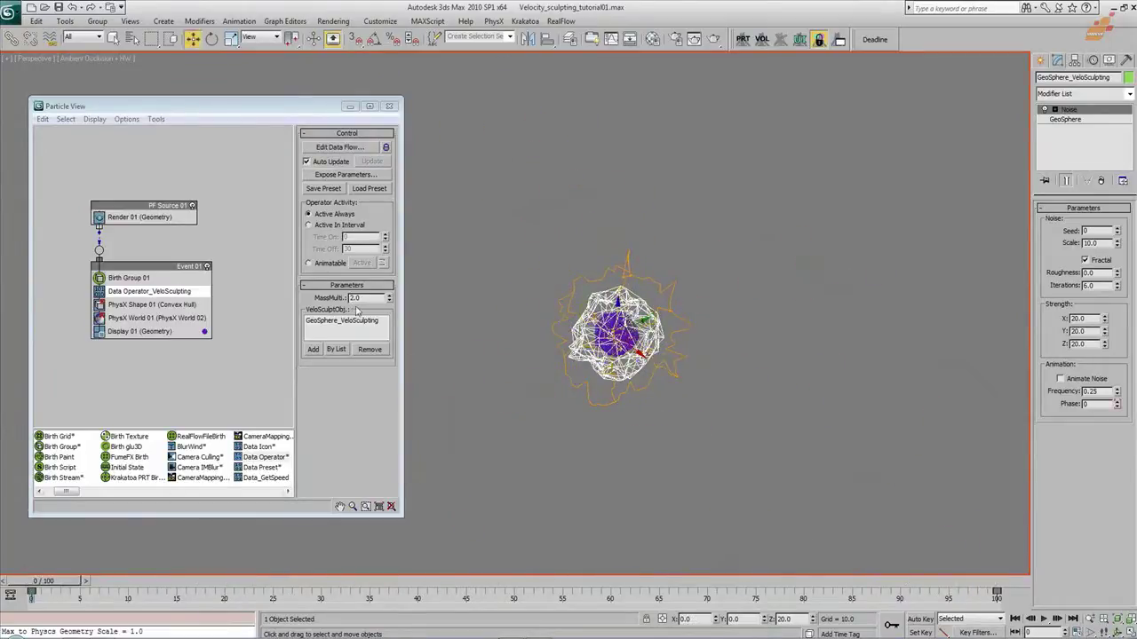
Set the data operator's MassMulti to 1 and open its data flow for editing
{"action": "left_click_drag", "start_coordinate": [366, 300], "coordinate": [327, 305]}
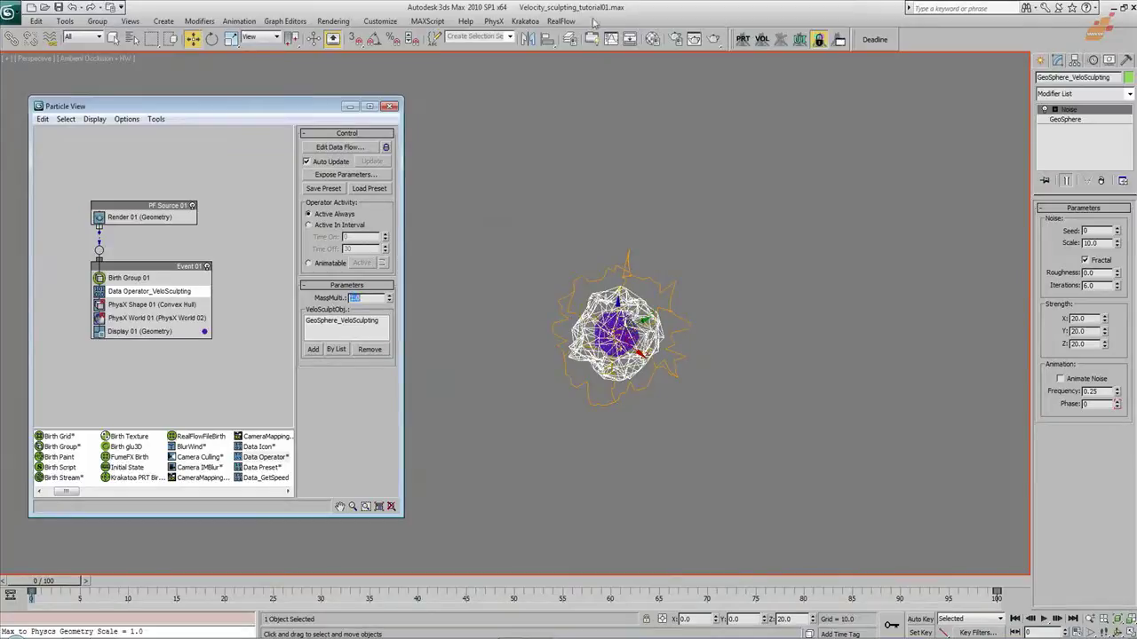
{"action": "left_click", "coordinate": [351, 147]}
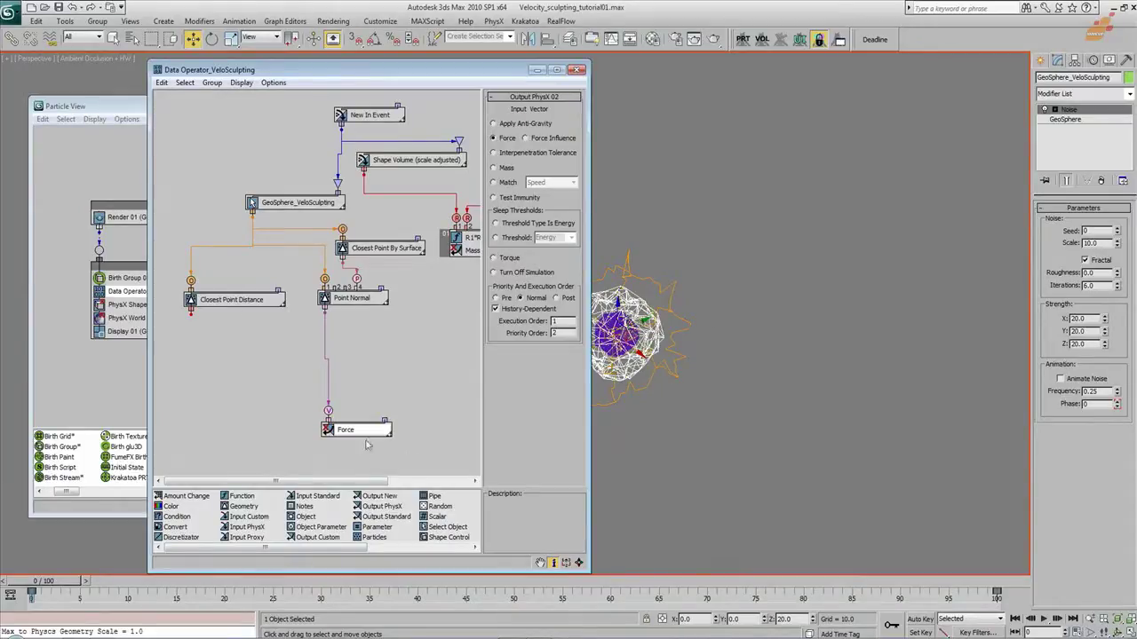
{"action": "scroll", "coordinate": [675, 367], "scroll_direction": "up", "scroll_amount": 4}
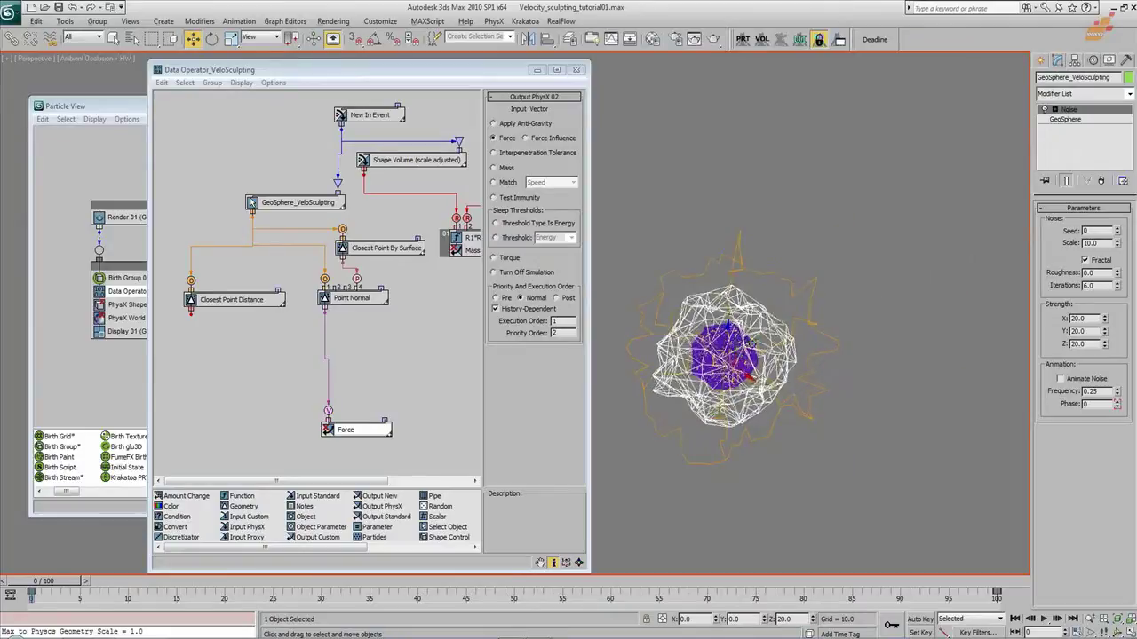
{"action": "left_click_drag", "start_coordinate": [790, 361], "coordinate": [778, 343]}
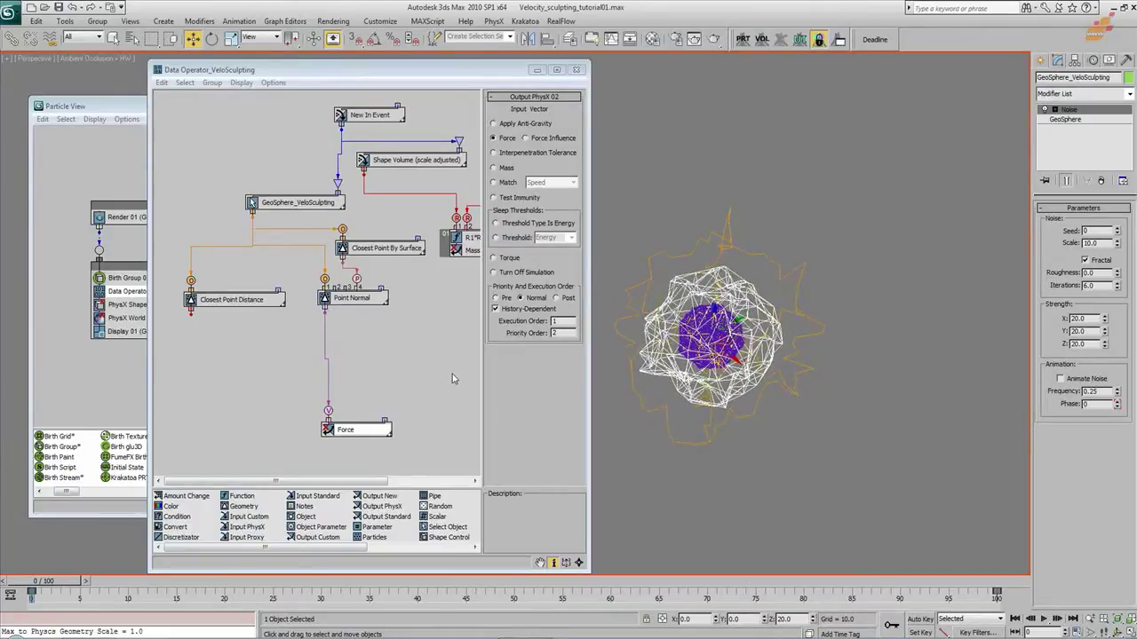
Add a Function operator between Point Normal and Force in the data flow, and wire Point Normal to its second input
{"action": "left_click_drag", "start_coordinate": [362, 302], "coordinate": [371, 310]}
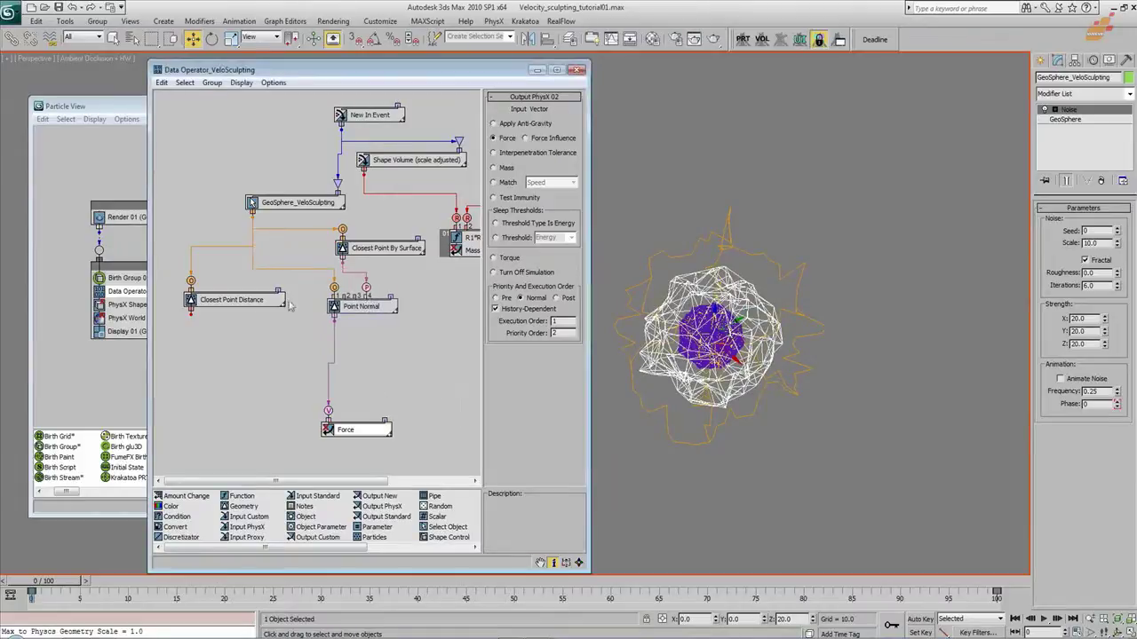
{"action": "left_click_drag", "start_coordinate": [242, 496], "coordinate": [260, 400]}
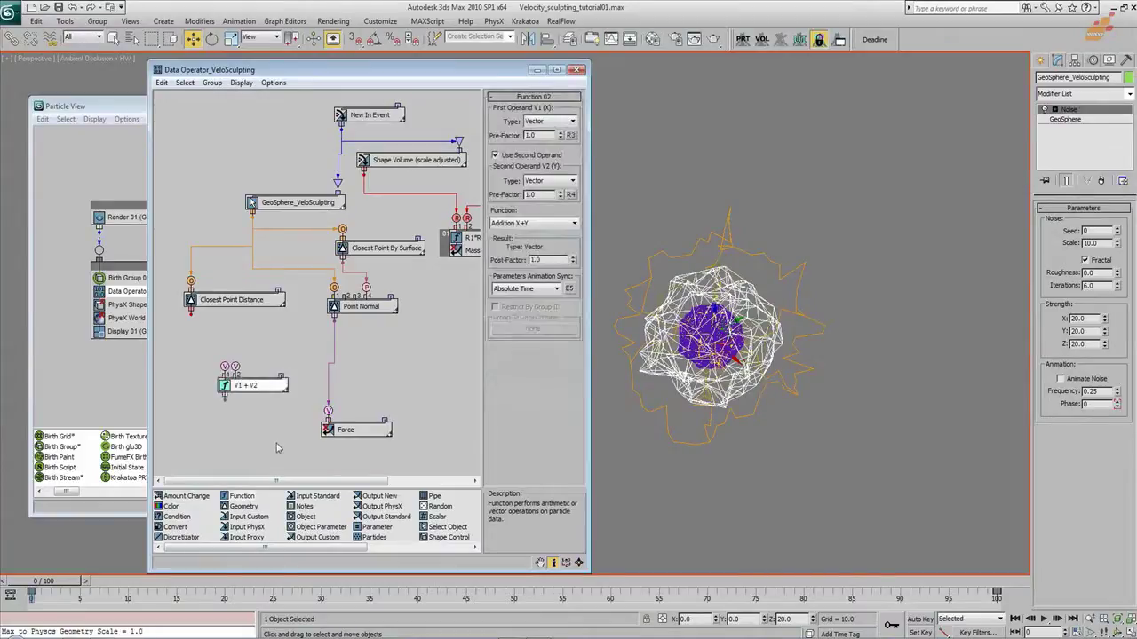
{"action": "left_click_drag", "start_coordinate": [369, 431], "coordinate": [365, 446]}
{"action": "left_click_drag", "start_coordinate": [258, 385], "coordinate": [317, 388]}
{"action": "left_click_drag", "start_coordinate": [334, 318], "coordinate": [296, 368]}
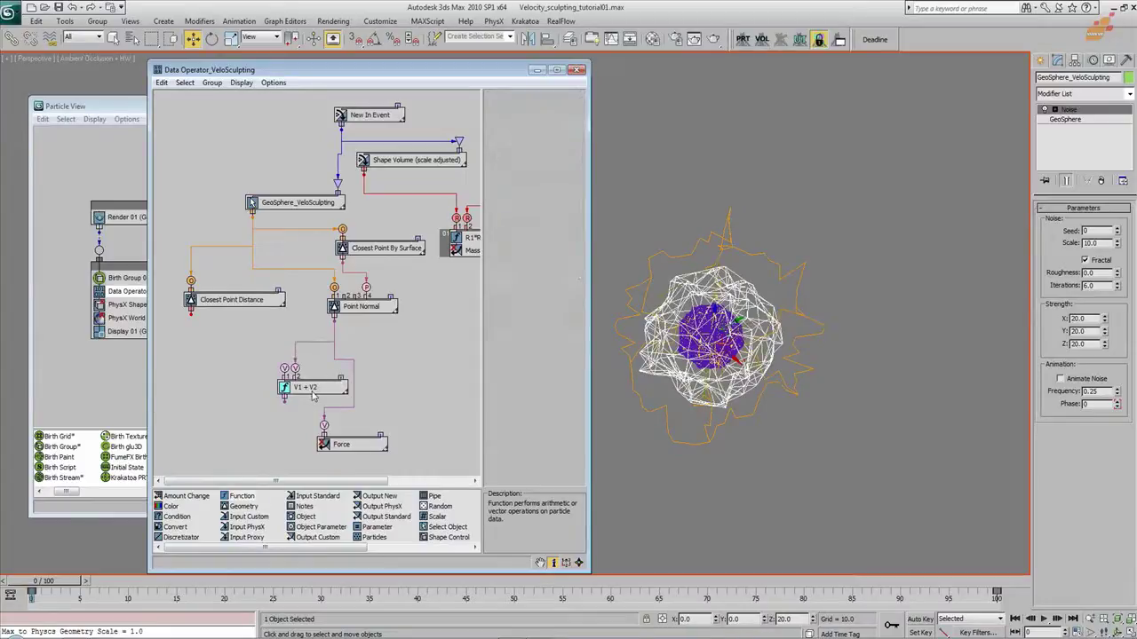
Set the function's second operand to Real, and wire Closest Point Distance and Point Normal through the function into Force
{"action": "left_click", "coordinate": [327, 390]}
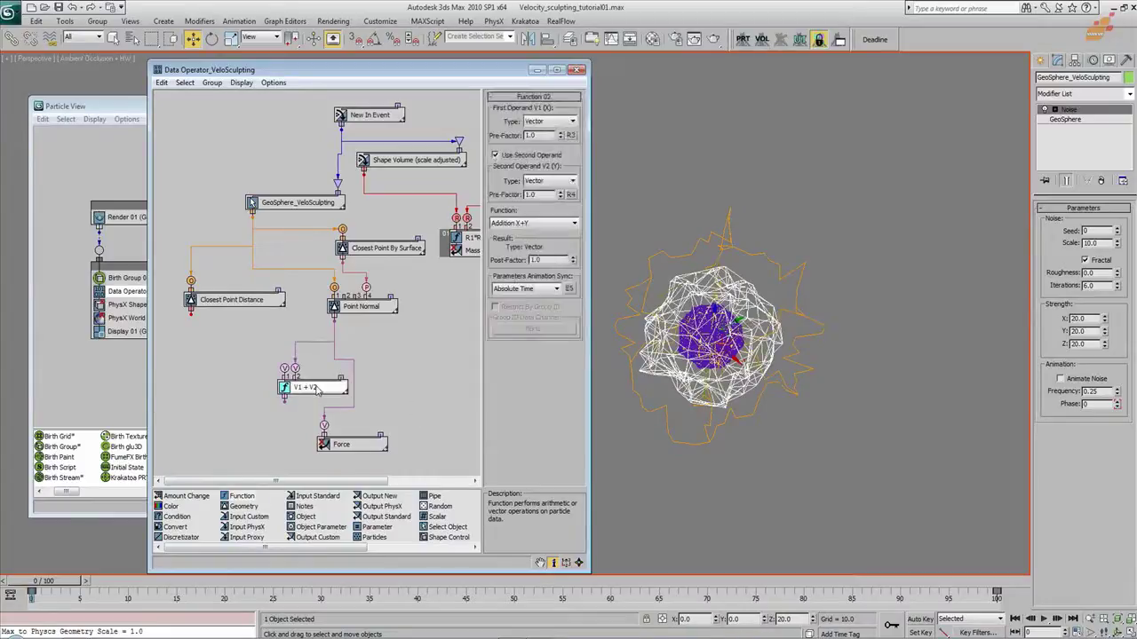
{"action": "left_click", "coordinate": [553, 182]}
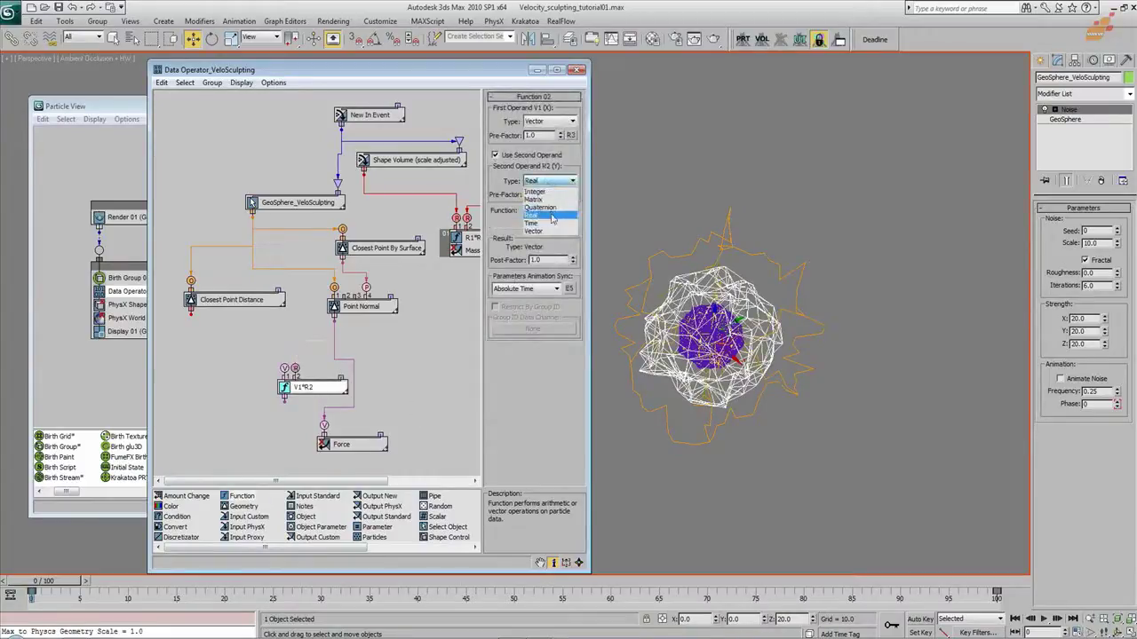
{"action": "left_click", "coordinate": [550, 215]}
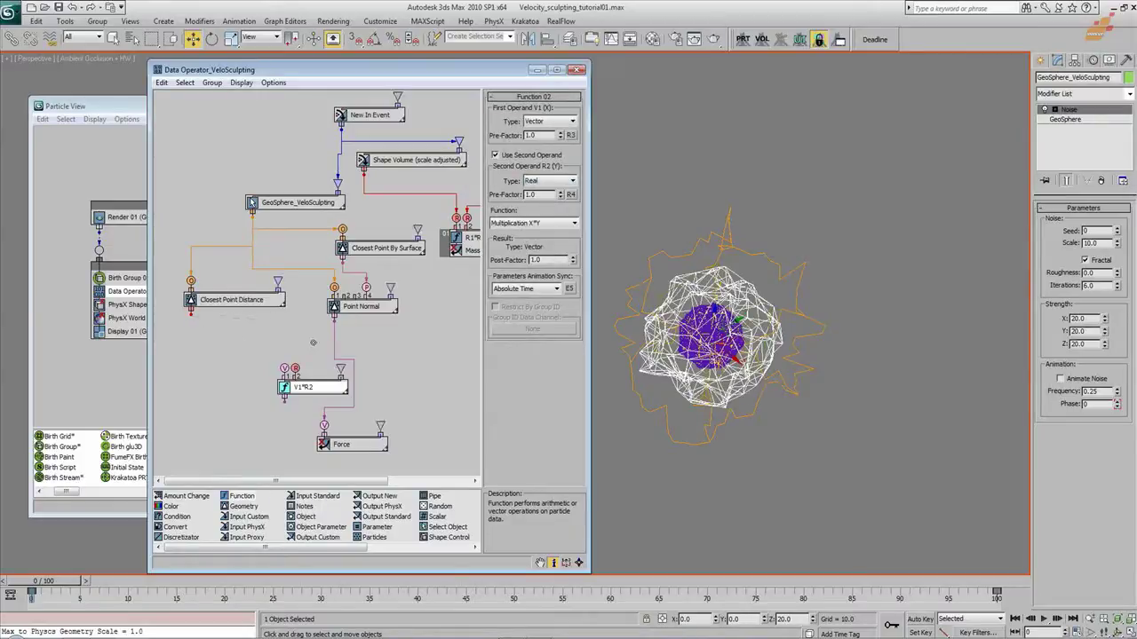
{"action": "left_click_drag", "start_coordinate": [295, 367], "coordinate": [190, 311]}
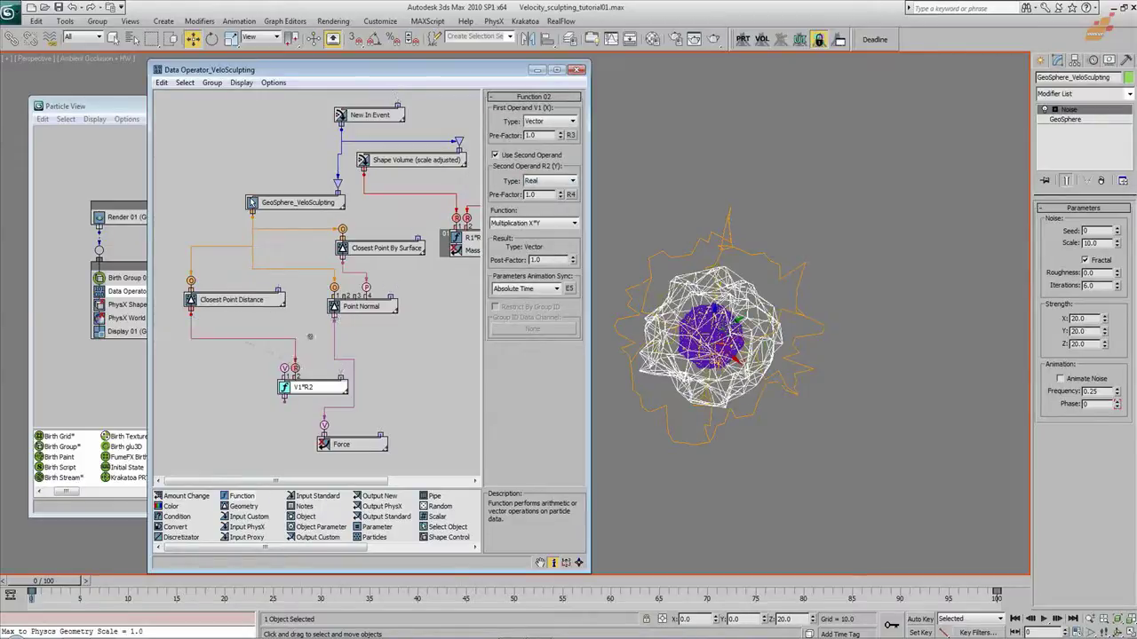
{"action": "left_click_drag", "start_coordinate": [282, 368], "coordinate": [325, 434]}
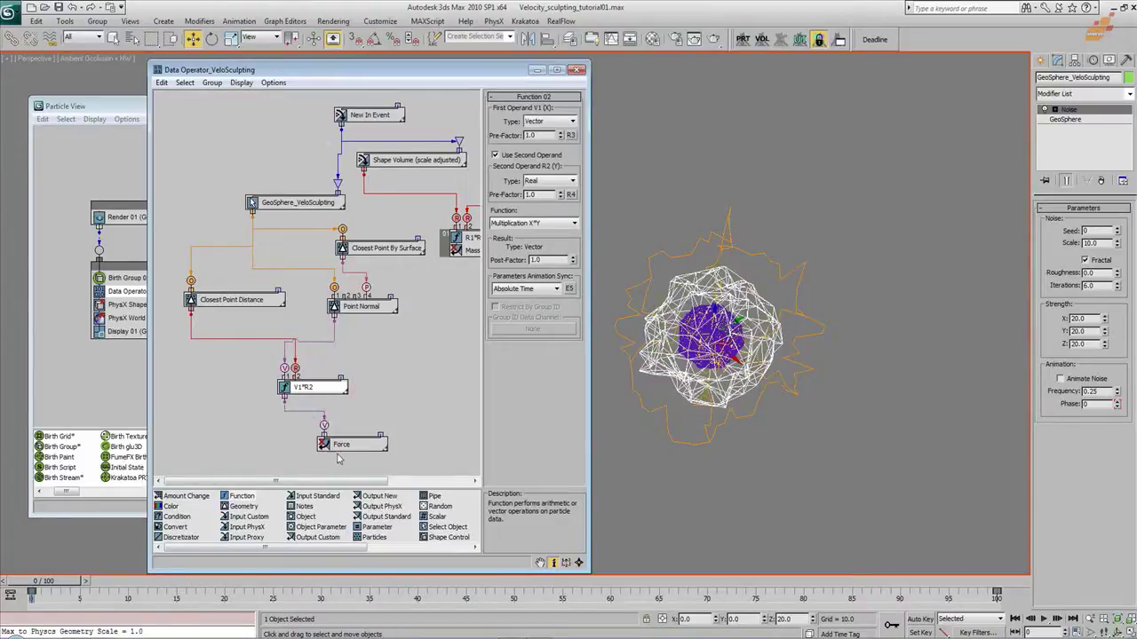
Scrub to frame 2 and back to frame 1 to examine how the distance-multiplied force scatters the fragments
{"action": "left_click_drag", "start_coordinate": [71, 581], "coordinate": [89, 581]}
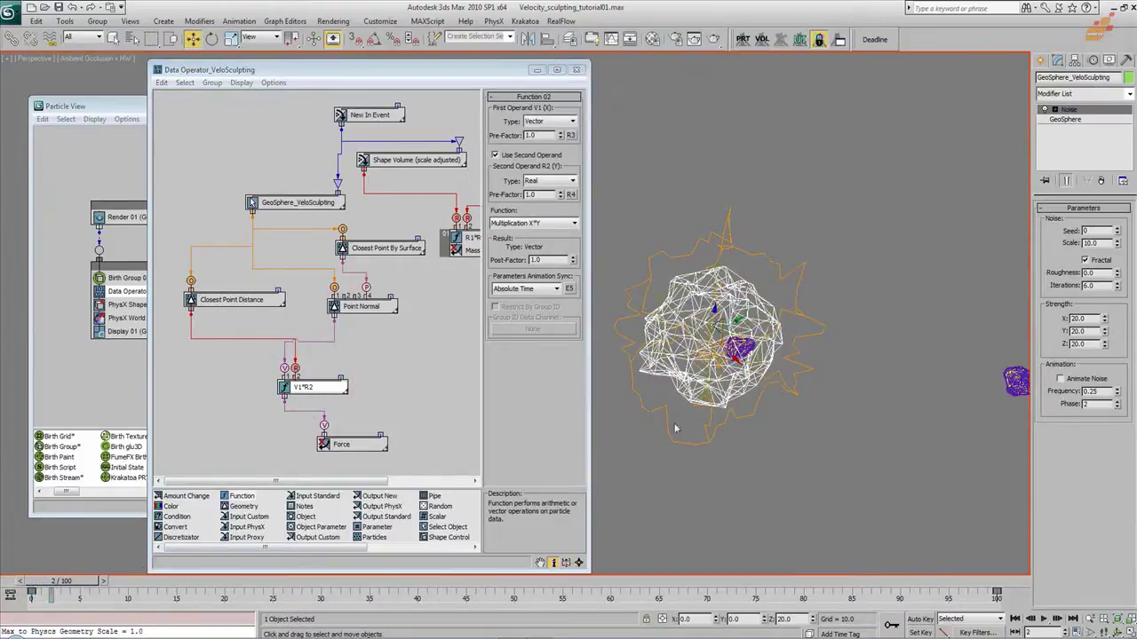
{"action": "scroll", "coordinate": [757, 384], "scroll_direction": "down", "scroll_amount": 5}
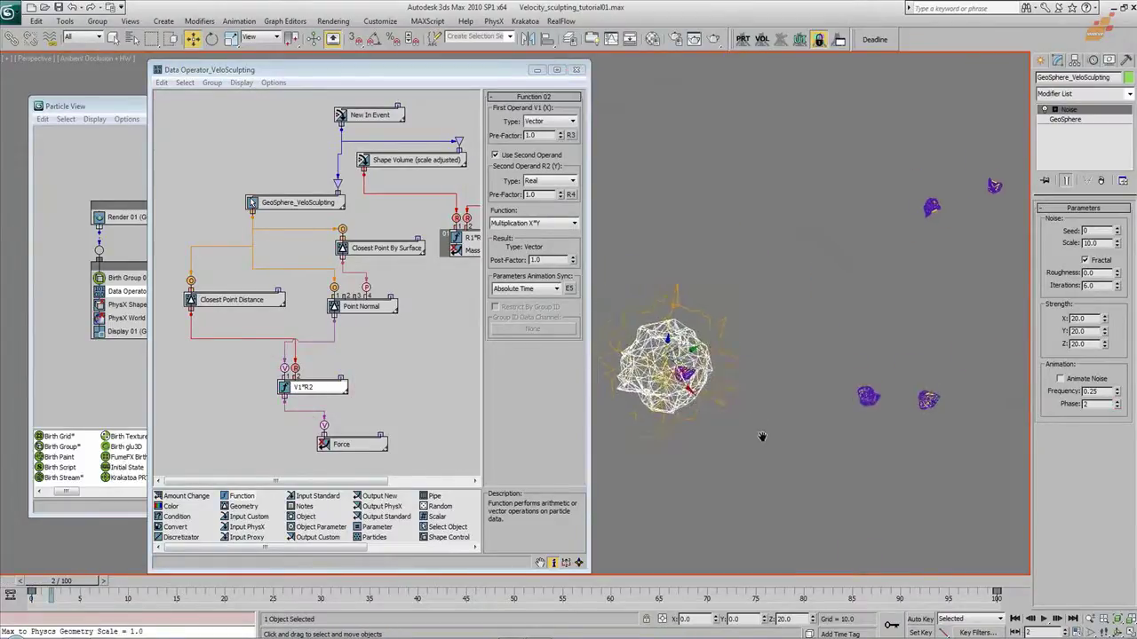
{"action": "scroll", "coordinate": [752, 437], "scroll_direction": "down", "scroll_amount": 2}
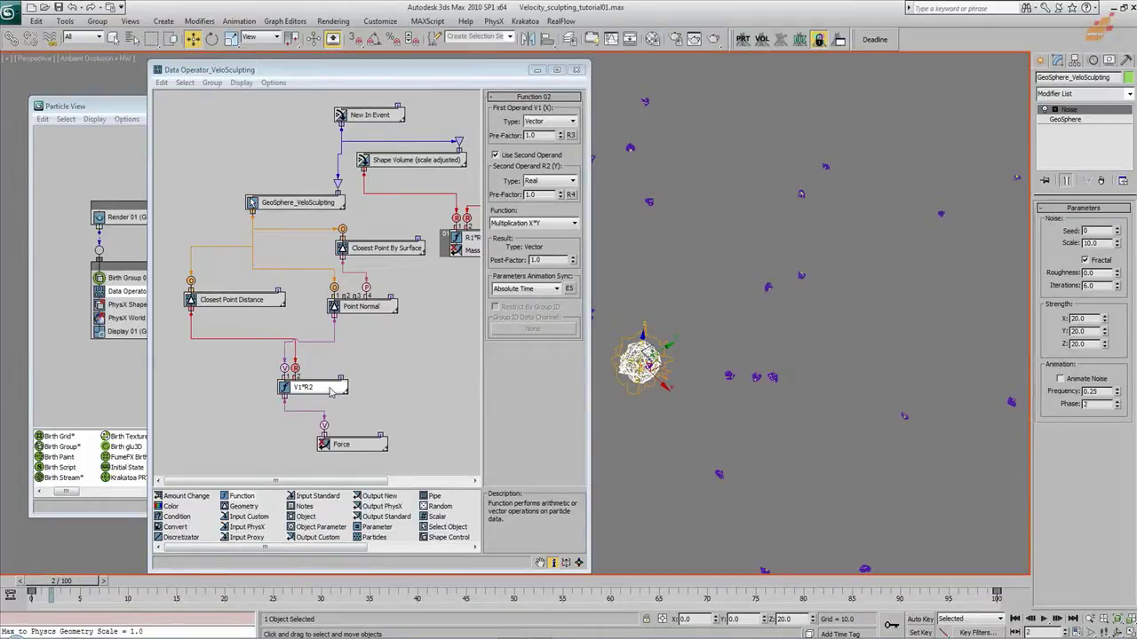
{"action": "mouse_move", "coordinate": [63, 581]}
{"action": "left_mouse_down"}
{"action": "mouse_move", "coordinate": [22, 582]}
{"action": "mouse_move", "coordinate": [58, 587]}
{"action": "left_mouse_up"}
{"action": "key", "text": "w"}
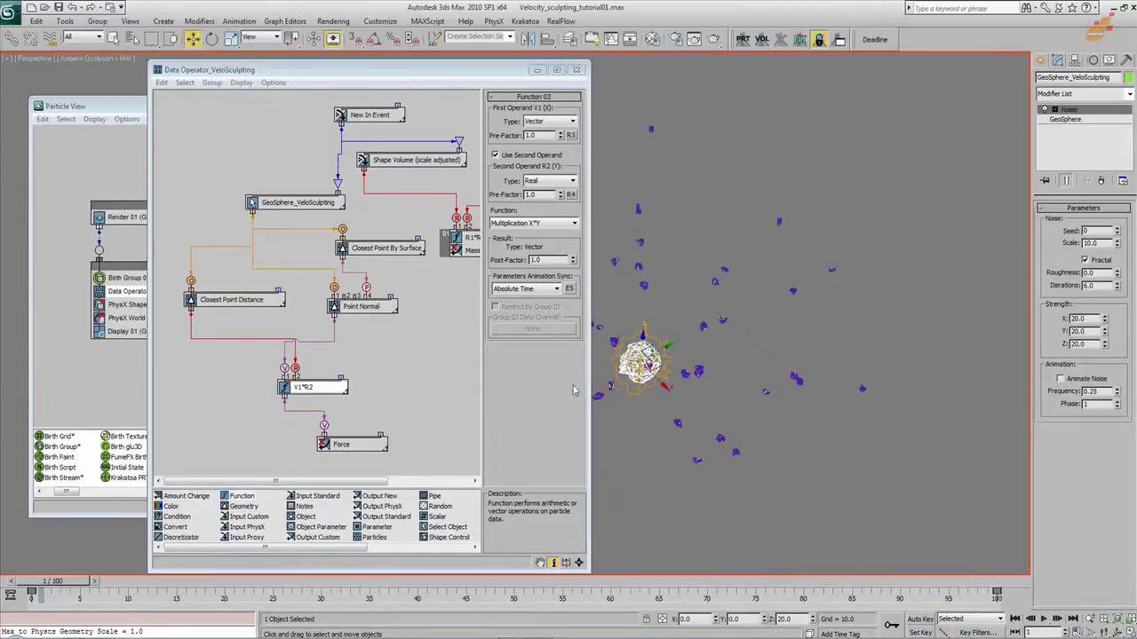
Show the data of the Closest Point Distance operator at frame 0 and place its value list beside the data flow
{"action": "right_click", "coordinate": [247, 302]}
{"action": "left_click", "coordinate": [244, 301]}
{"action": "right_click", "coordinate": [242, 304]}
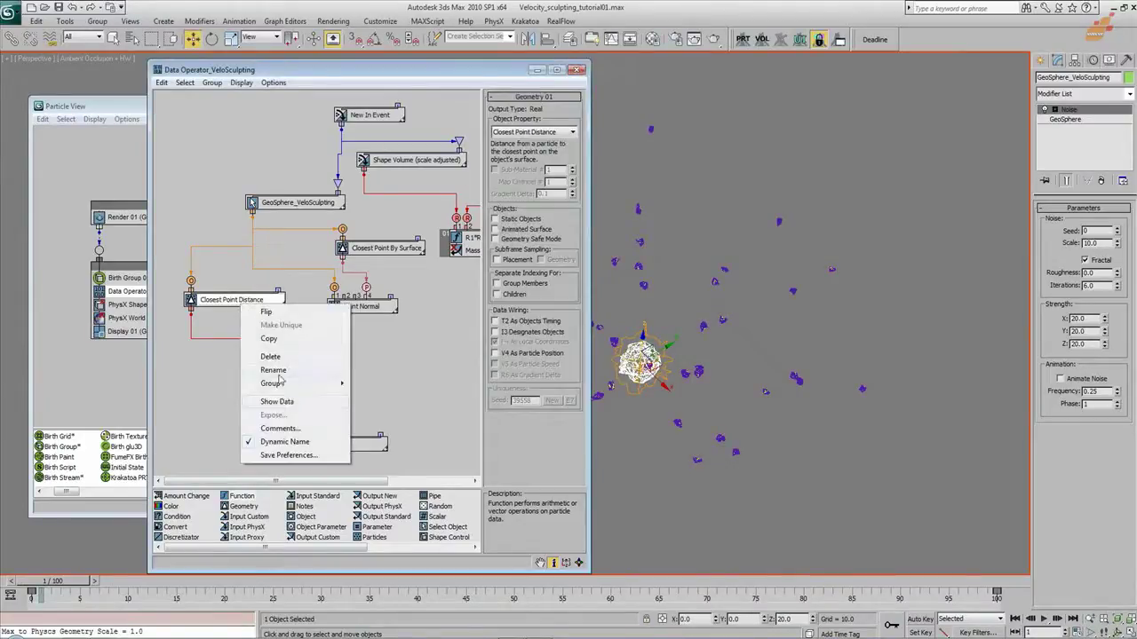
{"action": "left_click", "coordinate": [287, 402]}
{"action": "left_click_drag", "start_coordinate": [44, 584], "coordinate": [38, 584]}
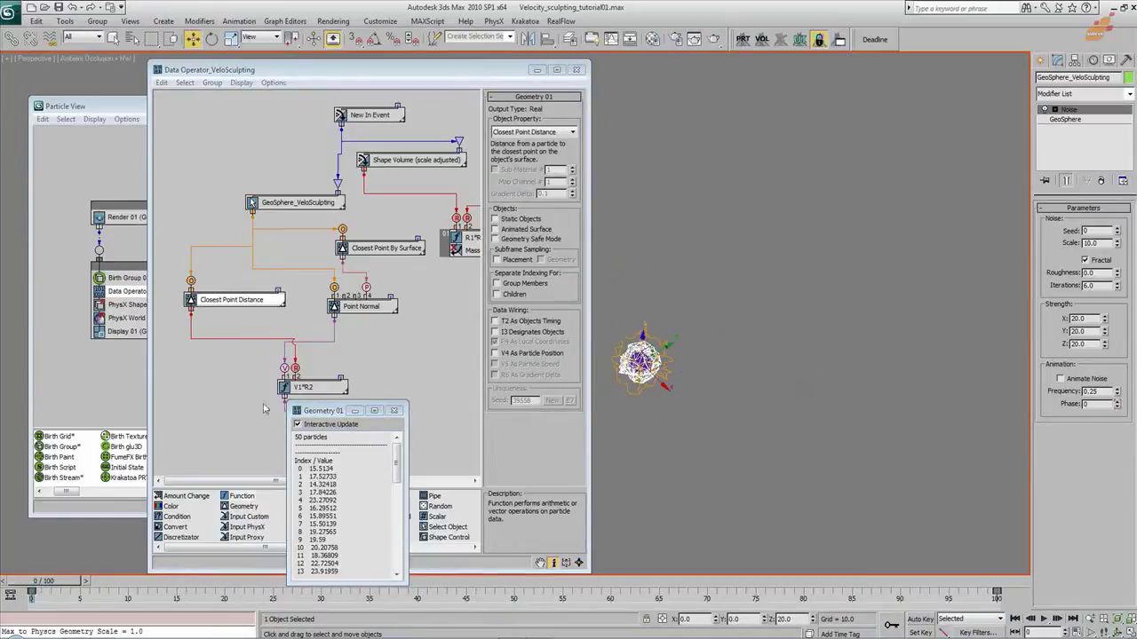
{"action": "left_click_drag", "start_coordinate": [338, 411], "coordinate": [787, 125]}
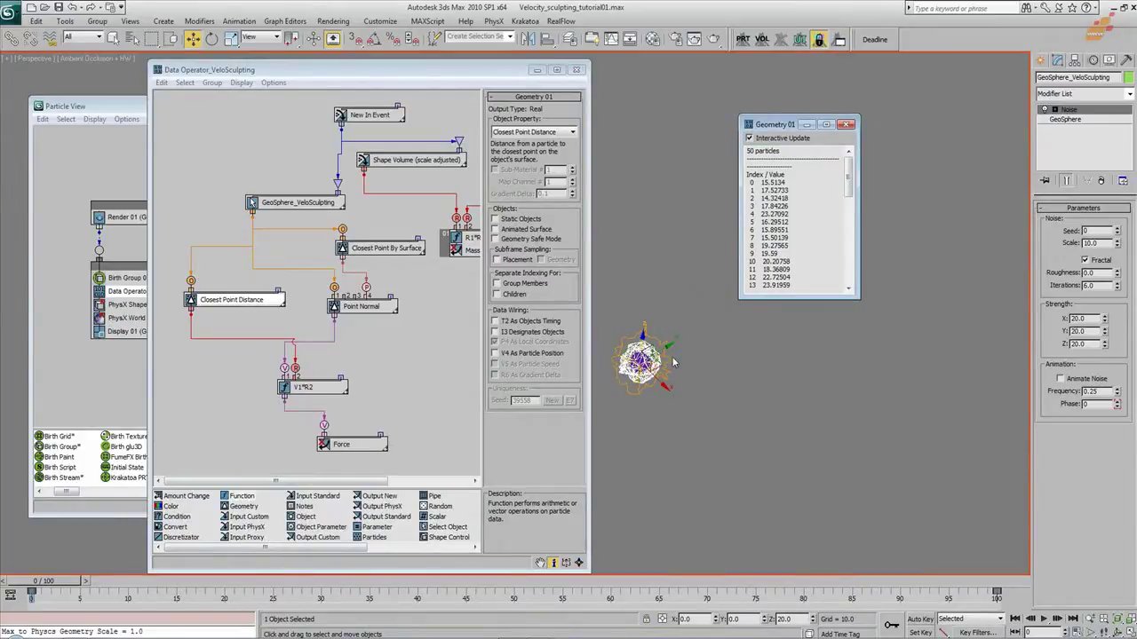
{"action": "key", "text": "super"}
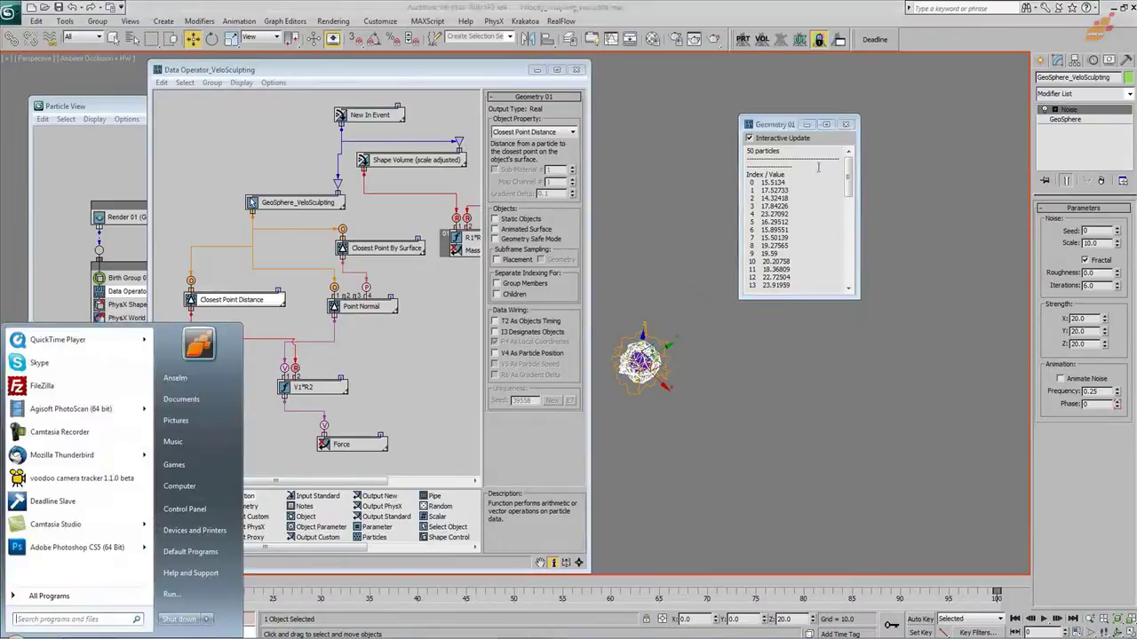
{"action": "key", "text": "Escape"}
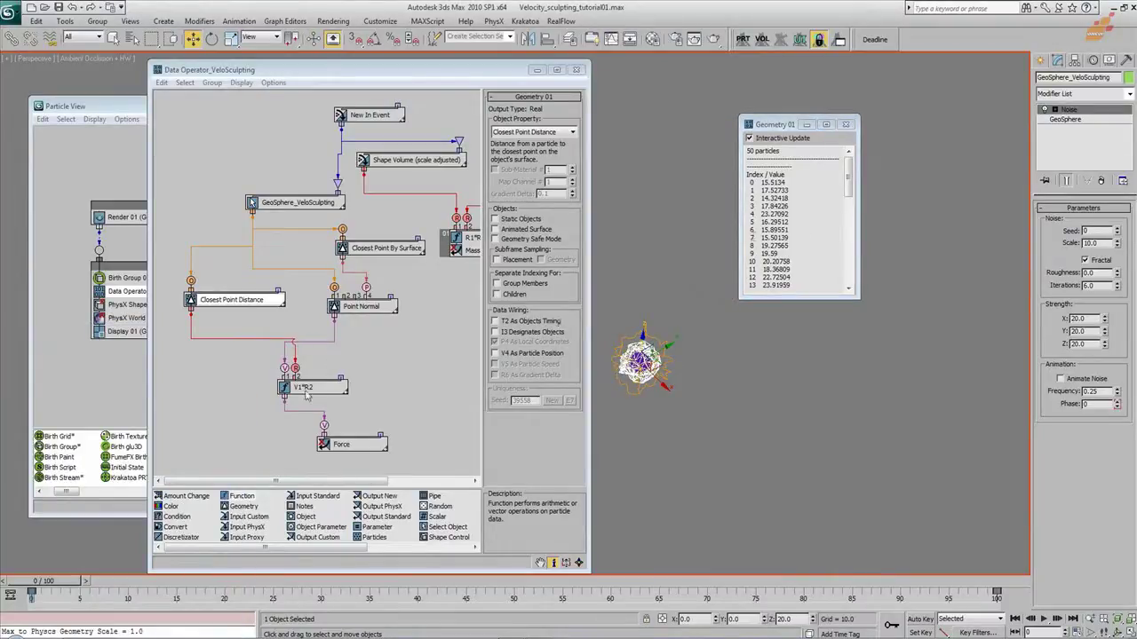
Check the fragment scatter at frames 2 and 1, closing the data flow for a clear view, and return to frame 0
{"action": "left_click_drag", "start_coordinate": [63, 583], "coordinate": [79, 585]}
{"action": "key", "text": "w"}
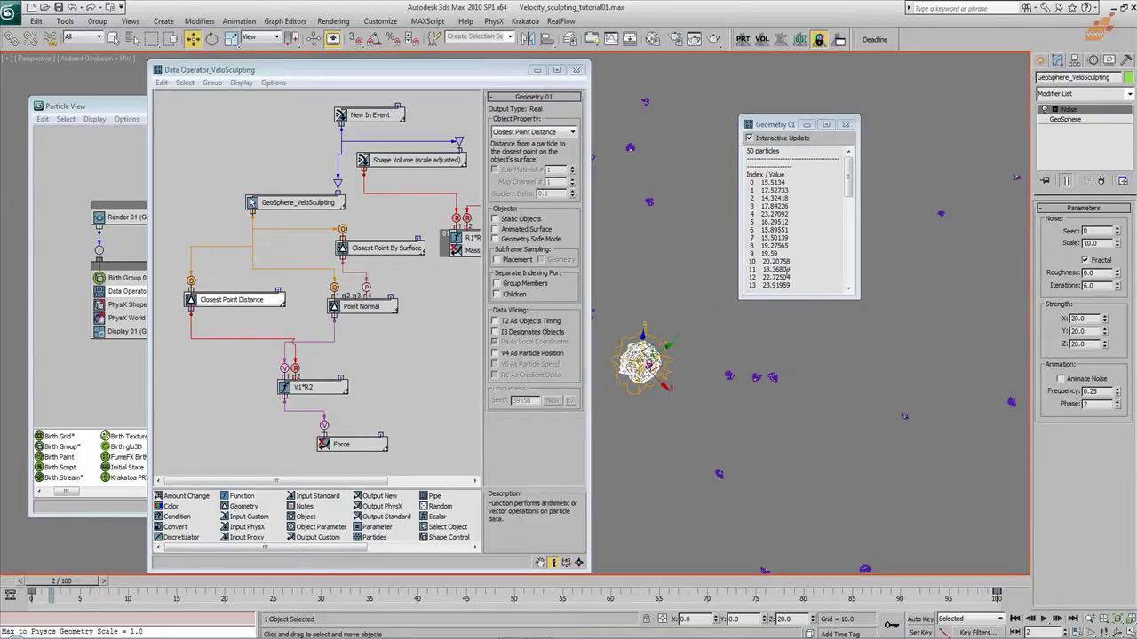
{"action": "left_click", "coordinate": [576, 70]}
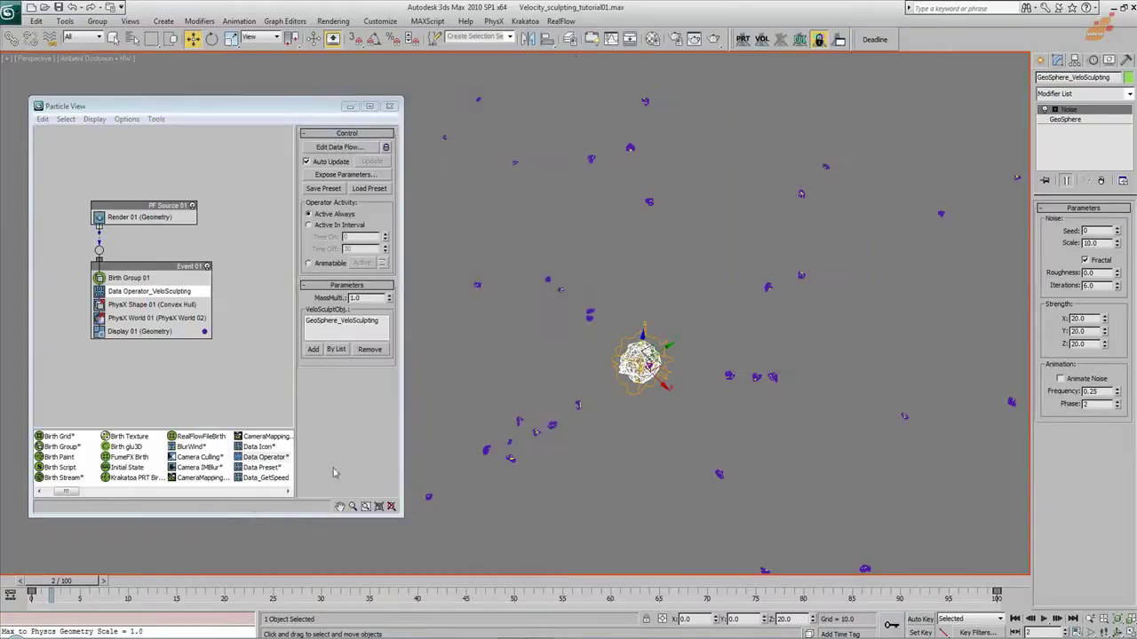
{"action": "left_click_drag", "start_coordinate": [62, 579], "coordinate": [51, 602]}
{"action": "key", "text": "w"}
{"action": "middle_click_drag", "start_coordinate": [728, 336], "coordinate": [674, 354], "text": "alt"}
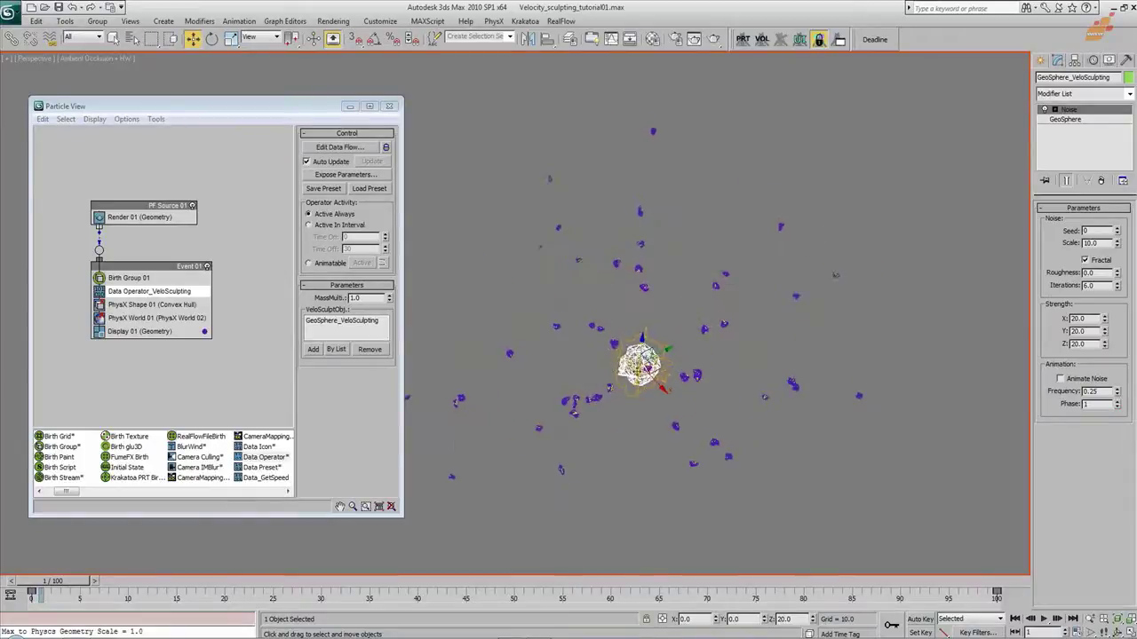
{"action": "middle_click_drag", "start_coordinate": [656, 393], "coordinate": [656, 379]}
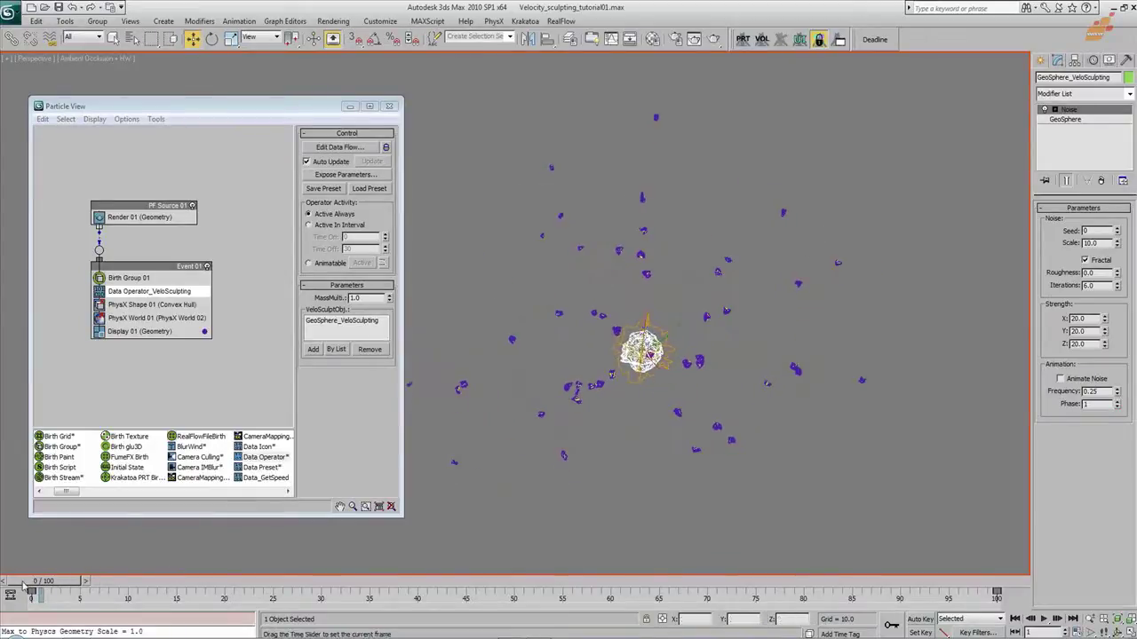
{"action": "left_click_drag", "start_coordinate": [44, 582], "coordinate": [34, 581]}
Reopen the data flow and move the multiplication function's vector input connector beneath Point Normal to untangle the wires
{"action": "left_click", "coordinate": [348, 148]}
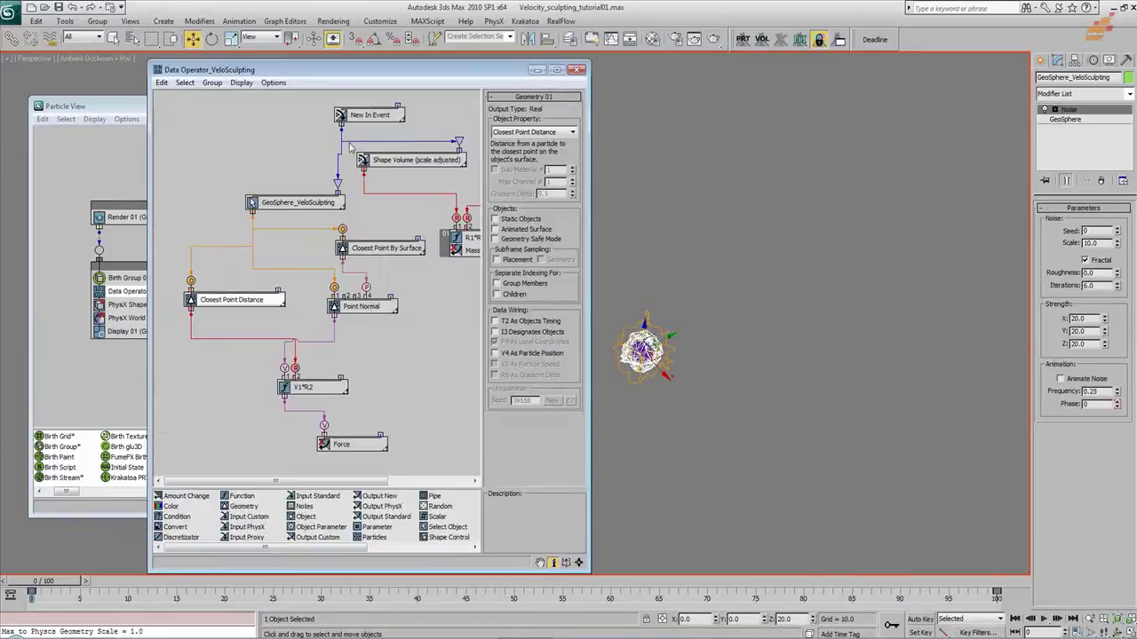
{"action": "left_click", "coordinate": [296, 370]}
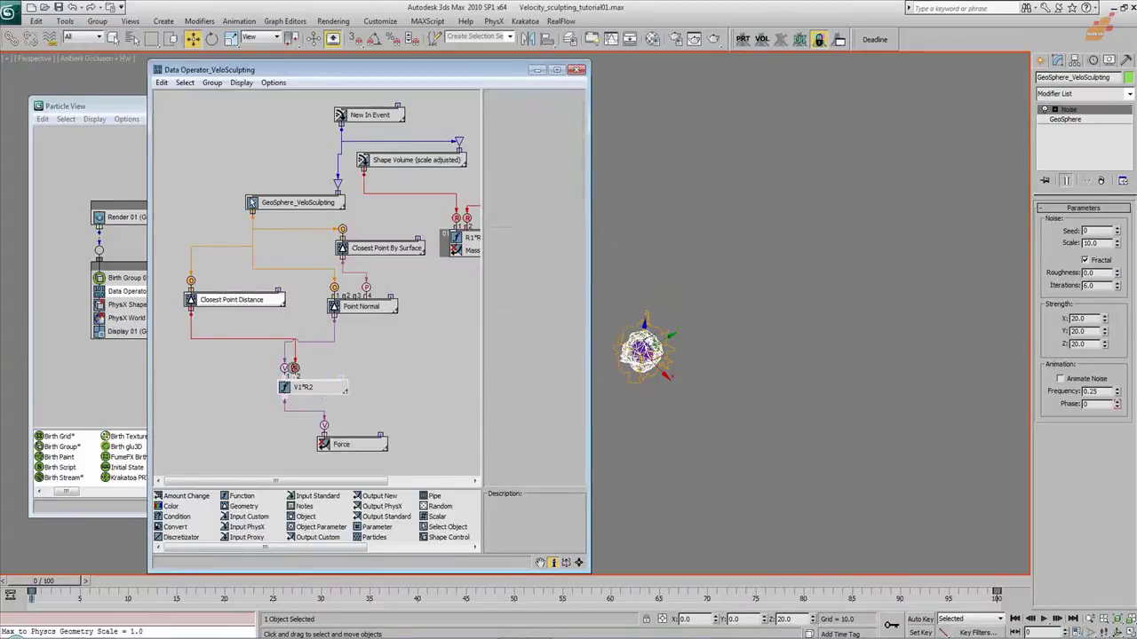
{"action": "left_click", "coordinate": [285, 376]}
{"action": "left_click_drag", "start_coordinate": [329, 378], "coordinate": [333, 373]}
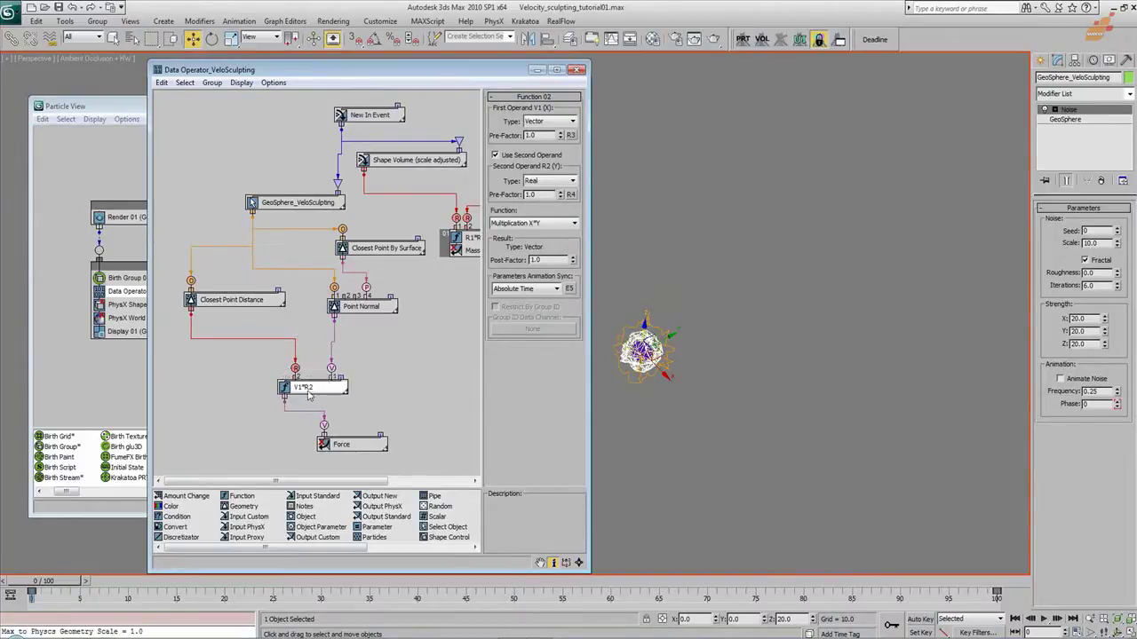
Set the multiplication function's Post-Factor to 0.1 and close the data flow
{"action": "double_click", "coordinate": [553, 260]}
{"action": "type", "text": "0.1"}
{"action": "key", "text": "Return"}
{"action": "left_click", "coordinate": [577, 69]}
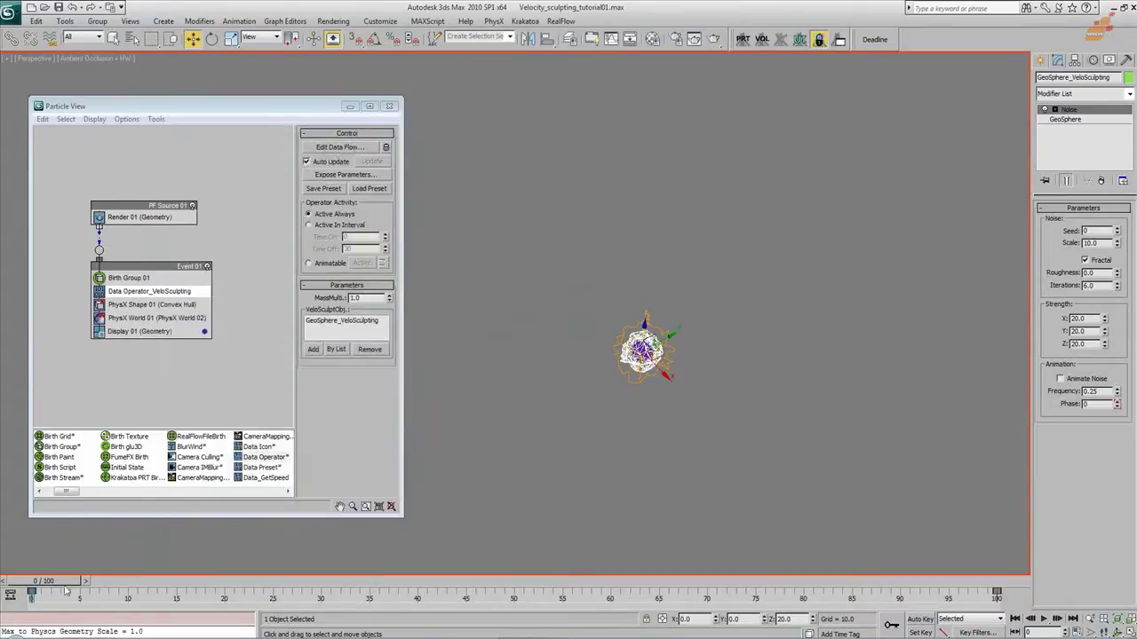
Scrub to frame 66 to examine the weakened scatter, rewind to frame 0 and reopen the data flow
{"action": "left_click_drag", "start_coordinate": [68, 591], "coordinate": [658, 593]}
{"action": "key", "text": "w"}
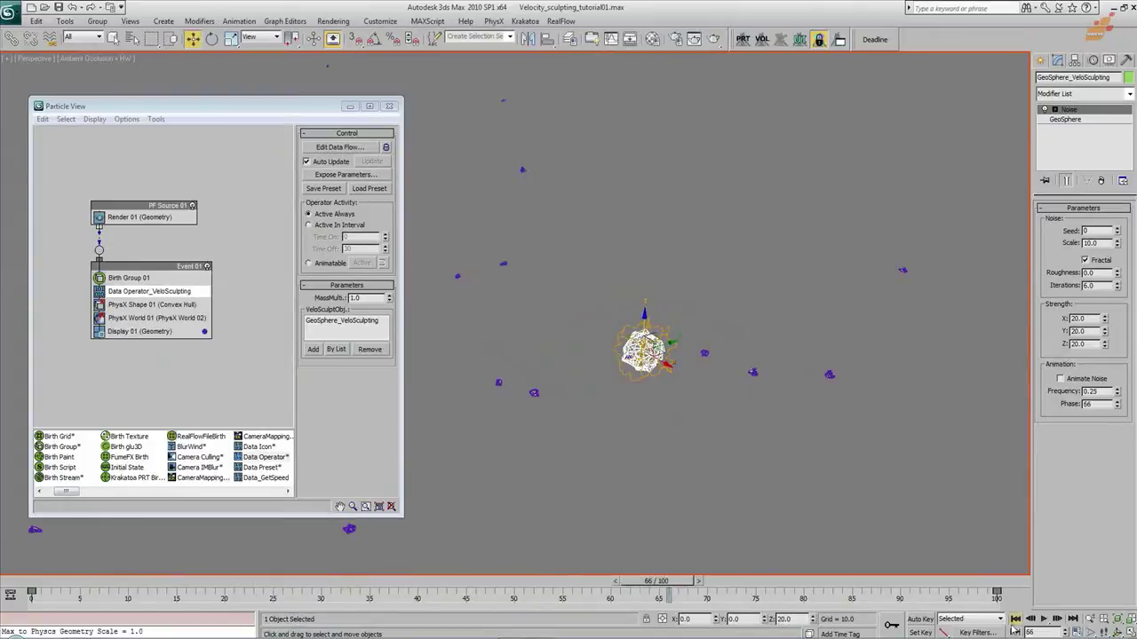
{"action": "left_click", "coordinate": [1014, 620]}
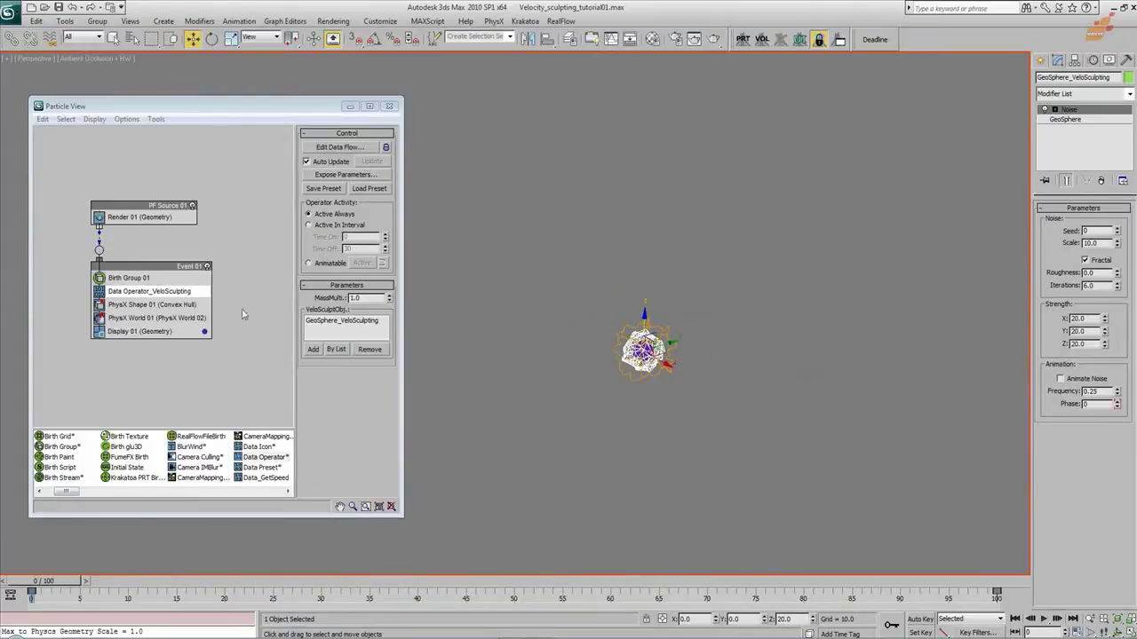
{"action": "left_click", "coordinate": [342, 148]}
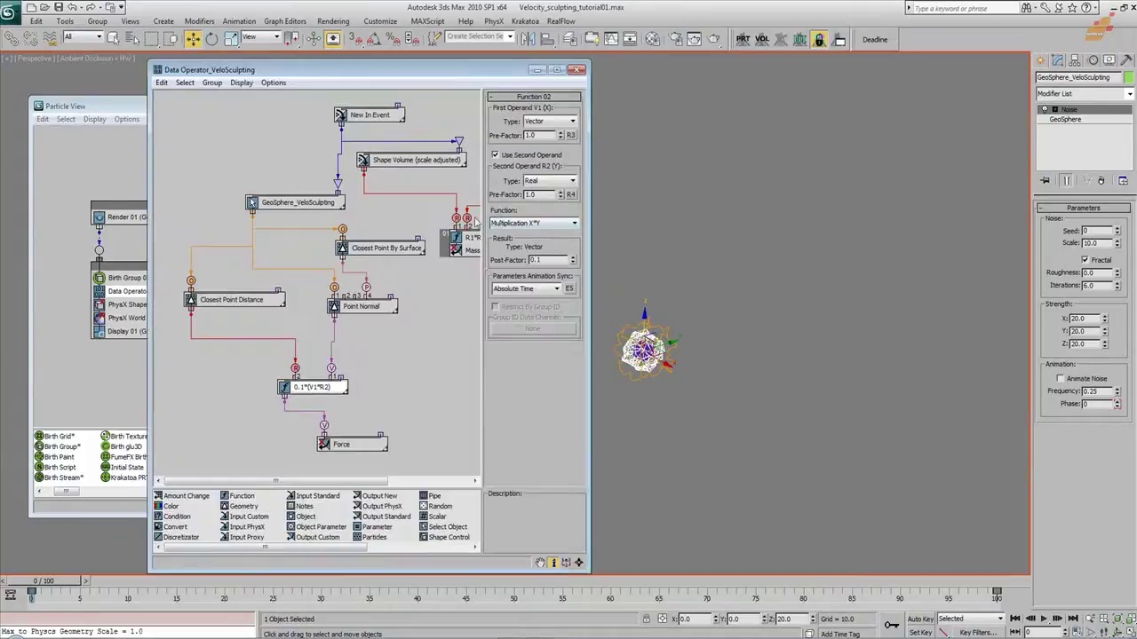
Switch the vector multiplication function to Elongate length(X) = Y and widen its node to fit the full formula
{"action": "middle_click_drag", "start_coordinate": [373, 421], "coordinate": [362, 412]}
{"action": "left_click", "coordinate": [547, 224]}
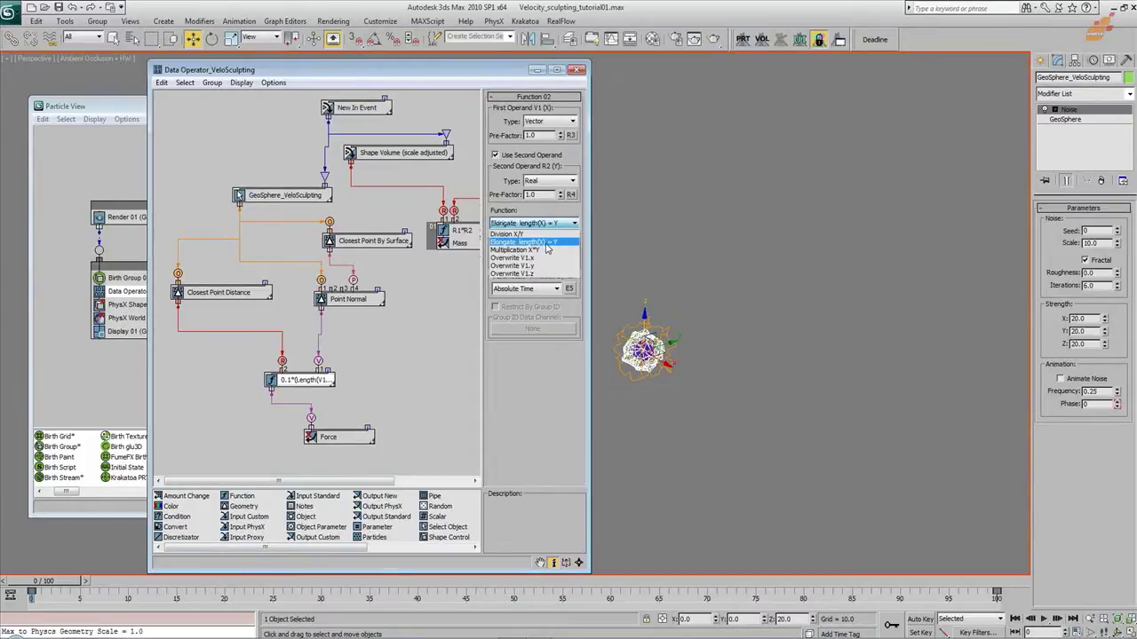
{"action": "left_click", "coordinate": [546, 242]}
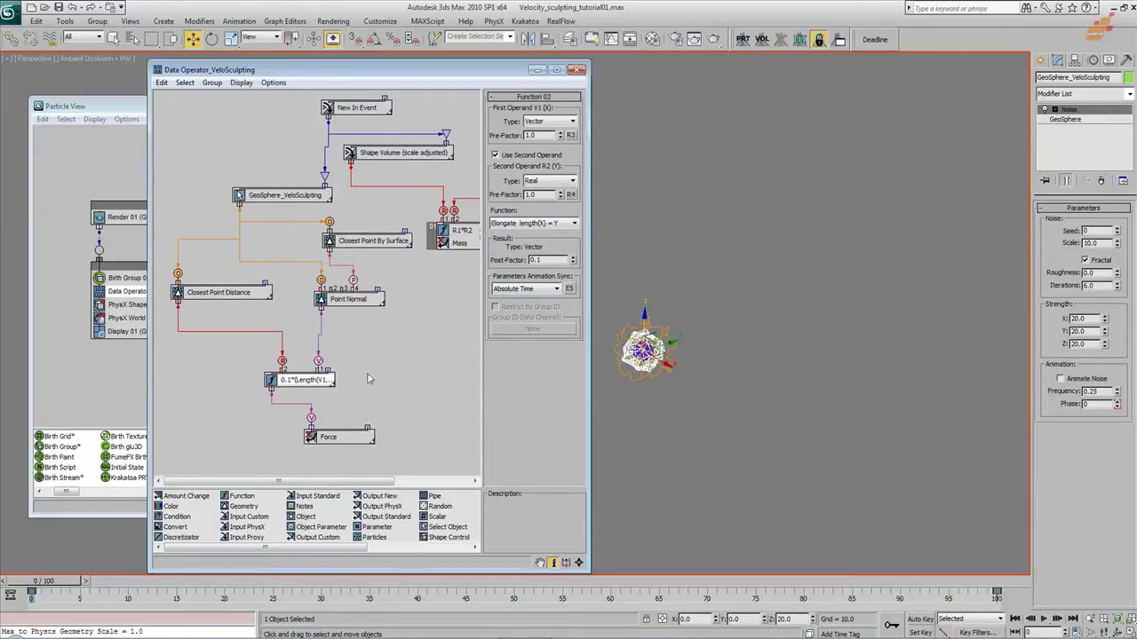
{"action": "left_click_drag", "start_coordinate": [334, 383], "coordinate": [375, 383]}
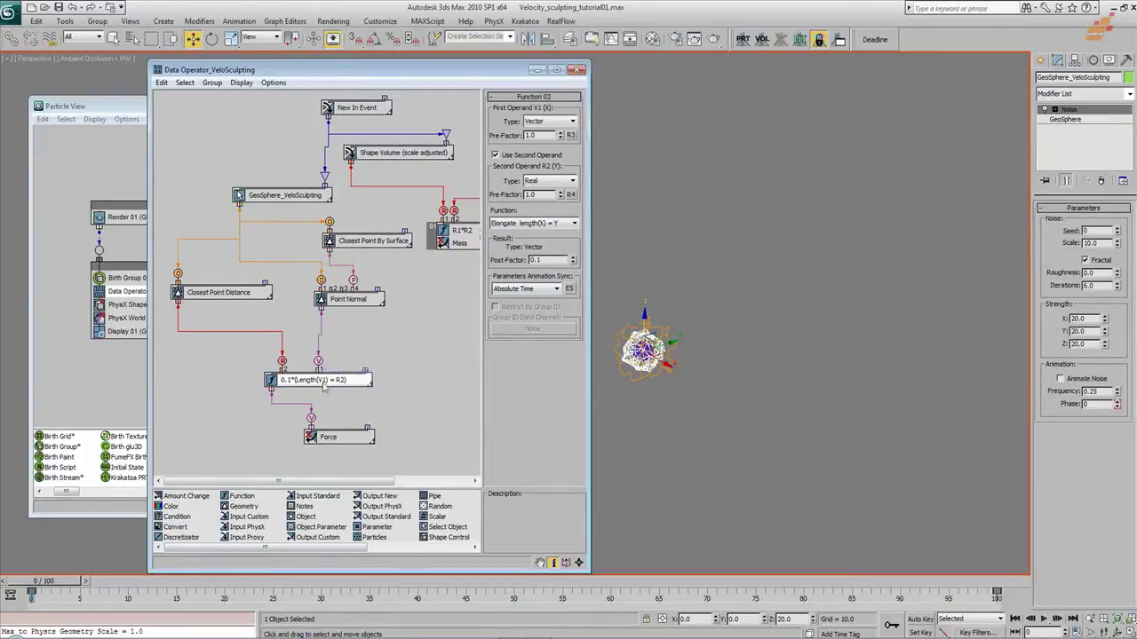
Close the data flow, scrub the animation to examine the fragment motion, rewind to frame 0 and reopen the data flow
{"action": "left_click", "coordinate": [578, 69]}
{"action": "left_click_drag", "start_coordinate": [82, 590], "coordinate": [655, 571]}
{"action": "left_click", "coordinate": [1014, 620]}
{"action": "left_click", "coordinate": [345, 147]}
Try Division X/Y as the function feeding Force, scrub to frame 29 to check the fragments and return to frame 0
{"action": "left_click", "coordinate": [538, 223]}
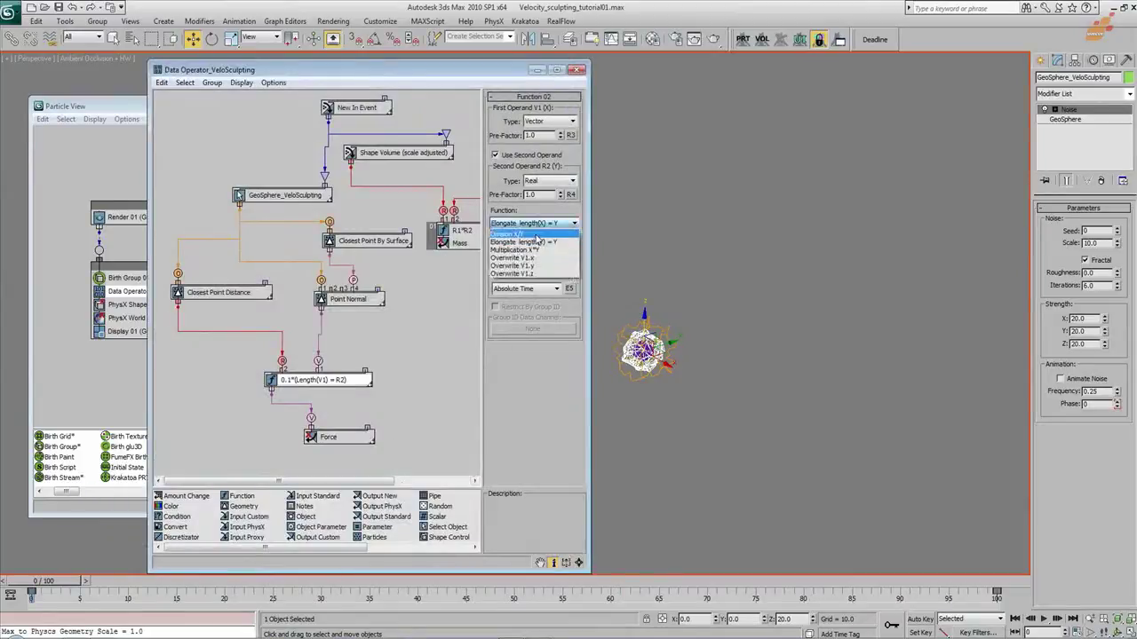
{"action": "left_click", "coordinate": [531, 234]}
{"action": "left_click_drag", "start_coordinate": [493, 71], "coordinate": [457, 66]}
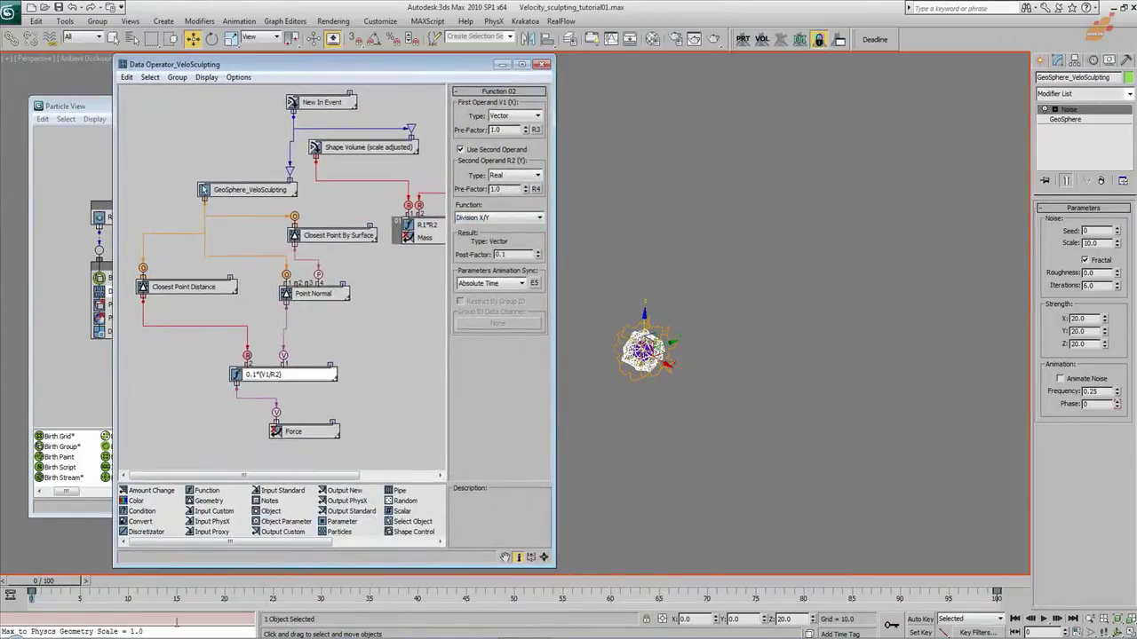
{"action": "left_click", "coordinate": [51, 581]}
{"action": "key", "text": "/"}
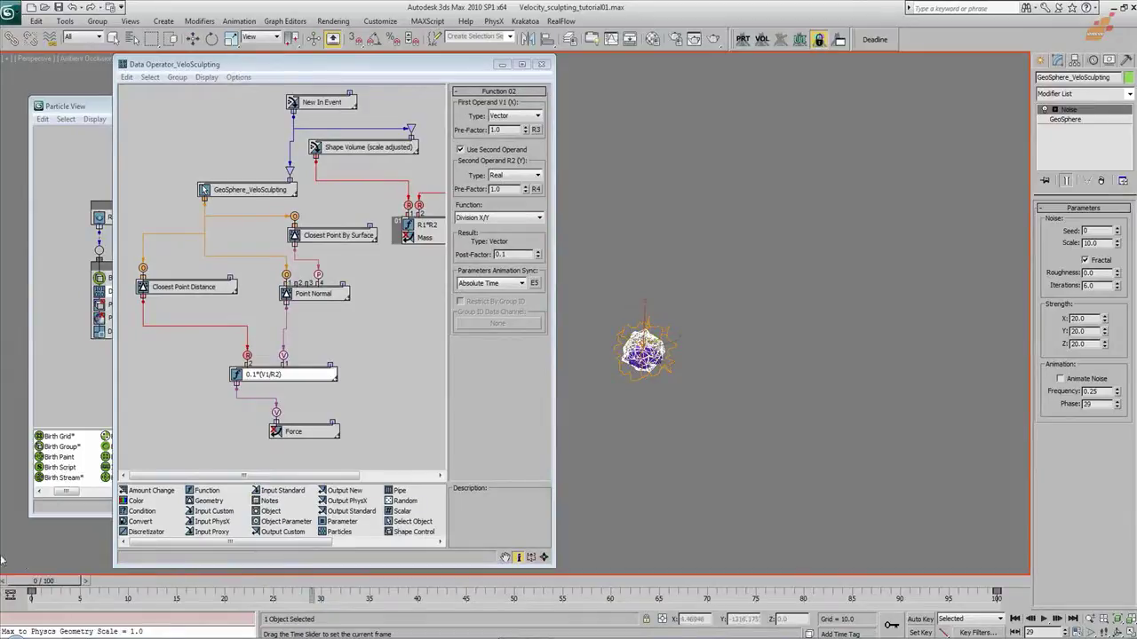
{"action": "key", "text": "/"}
{"action": "key", "text": "w"}
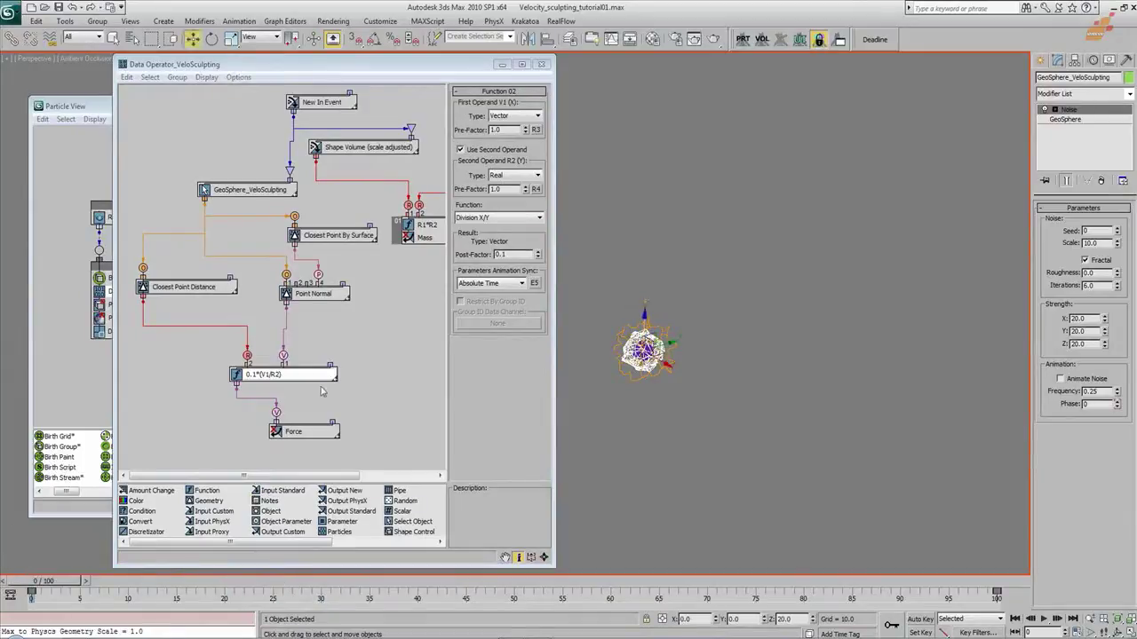
Show the division function's particle data, scrub to frame 17 to inspect its vectors, and close the data window
{"action": "right_click", "coordinate": [321, 392]}
{"action": "left_click", "coordinate": [369, 478]}
{"action": "left_click_drag", "start_coordinate": [412, 494], "coordinate": [872, 278]}
{"action": "left_click_drag", "start_coordinate": [64, 585], "coordinate": [225, 602]}
{"action": "key", "text": "w"}
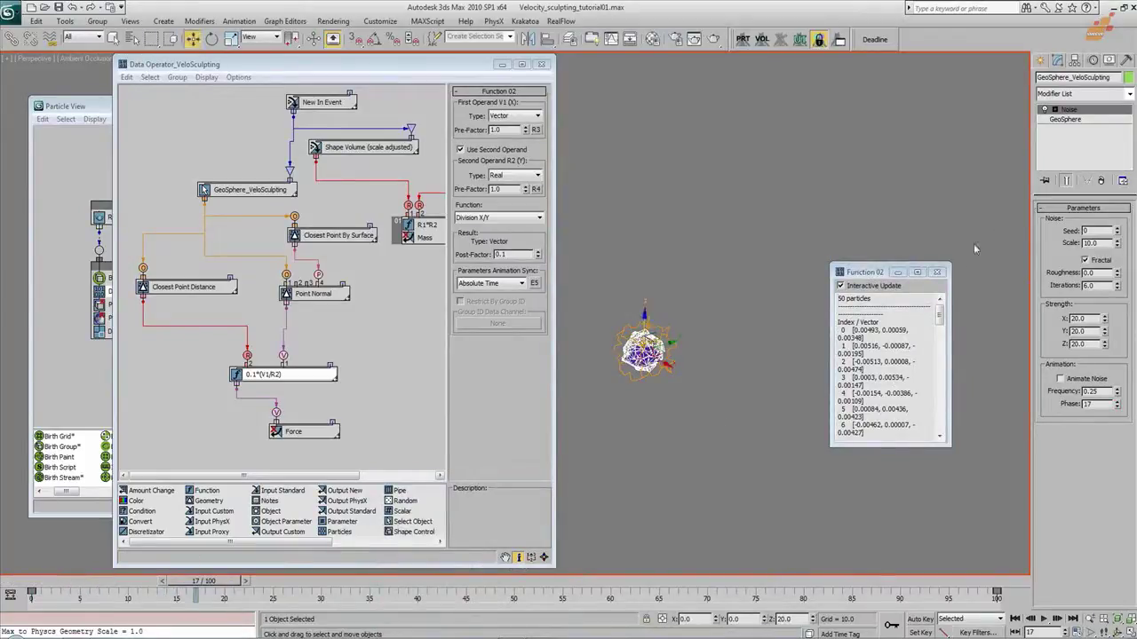
{"action": "left_click", "coordinate": [937, 272]}
Set the function feeding Force back to Multiplication X*Y and rewind to frame 0
{"action": "left_click", "coordinate": [502, 218]}
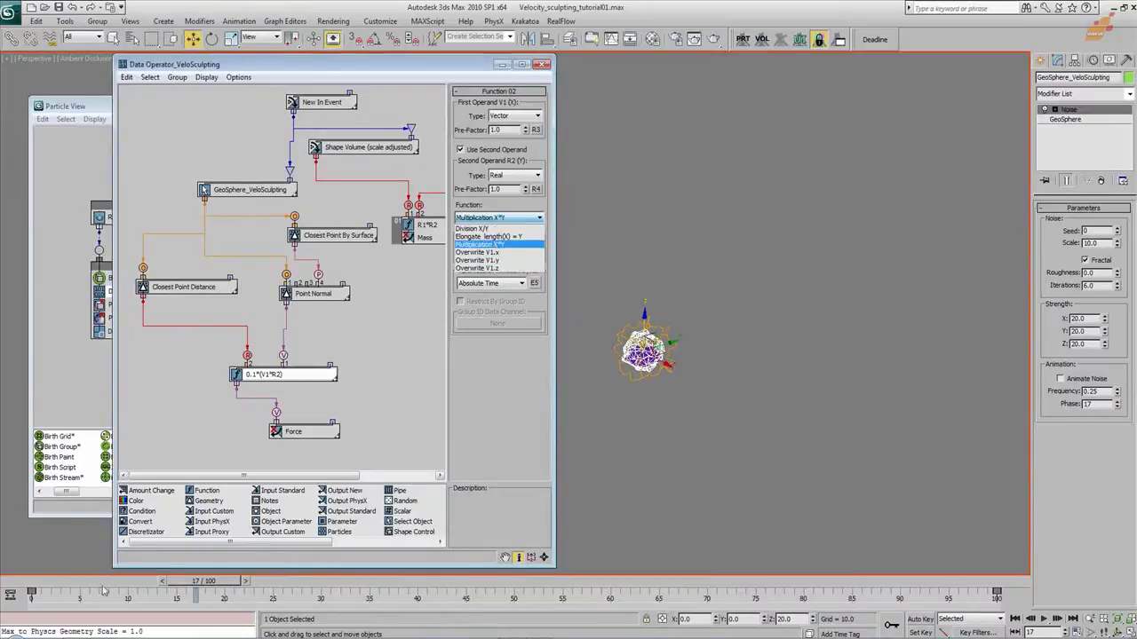
{"action": "left_click", "coordinate": [495, 245]}
{"action": "mouse_move", "coordinate": [18, 584]}
{"action": "left_mouse_down"}
{"action": "mouse_move", "coordinate": [170, 593]}
{"action": "mouse_move", "coordinate": [16, 575]}
{"action": "left_mouse_up"}
{"action": "key", "text": "w"}
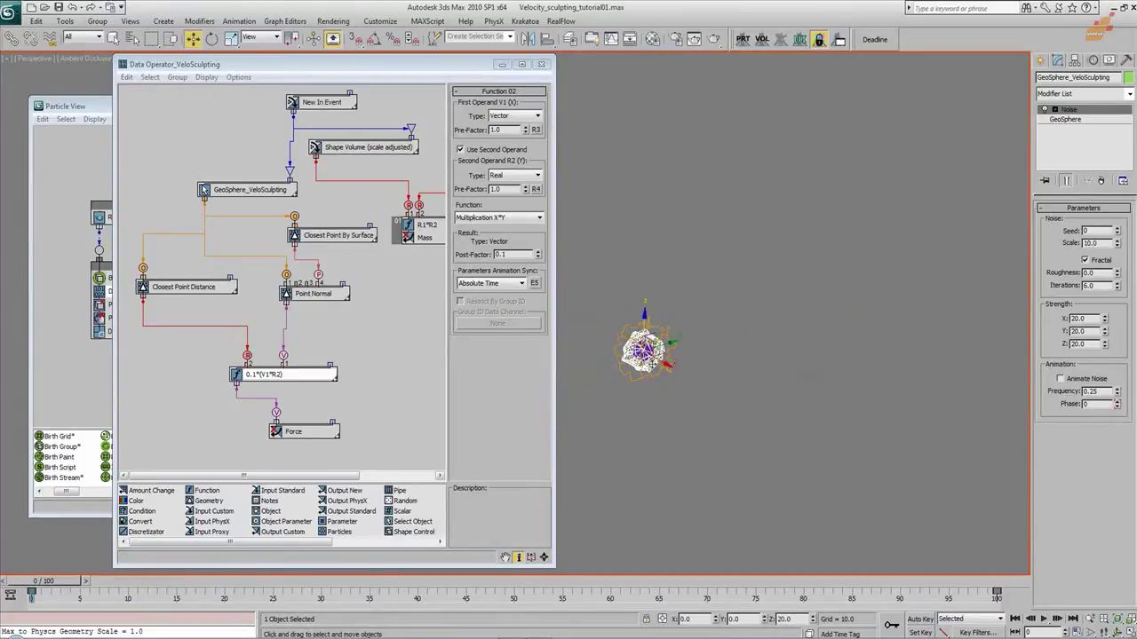
{"action": "left_click_drag", "start_coordinate": [695, 380], "coordinate": [712, 418]}
{"action": "scroll", "coordinate": [714, 415], "scroll_direction": "up", "scroll_amount": 3}
{"action": "middle_click_drag", "start_coordinate": [753, 435], "coordinate": [703, 411]}
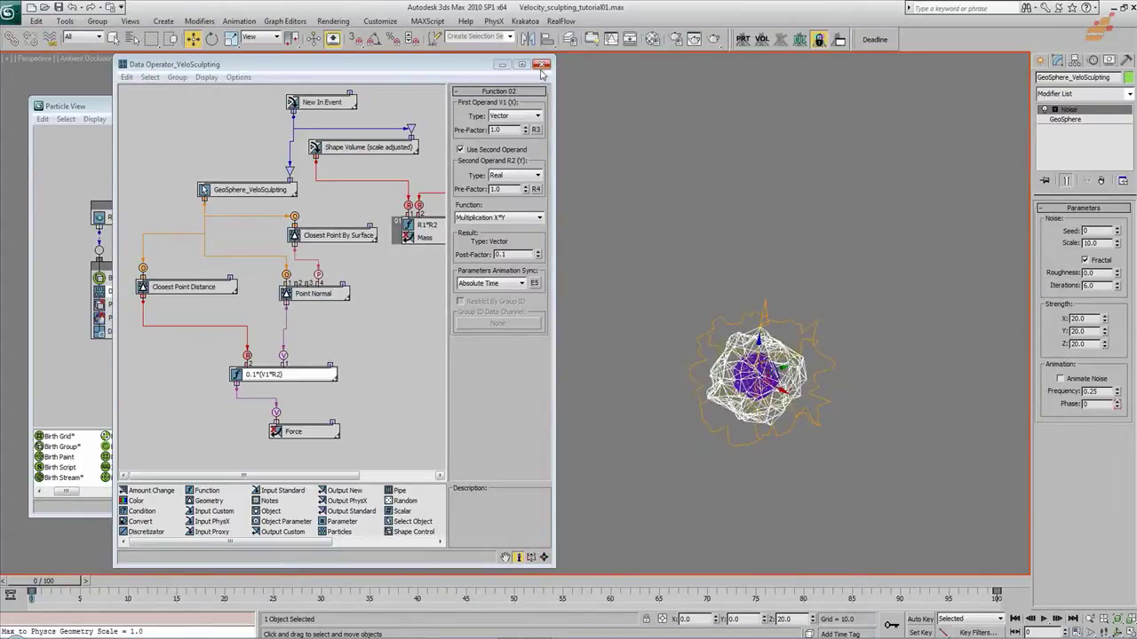
{"action": "left_click", "coordinate": [510, 217]}
{"action": "left_click", "coordinate": [511, 219]}
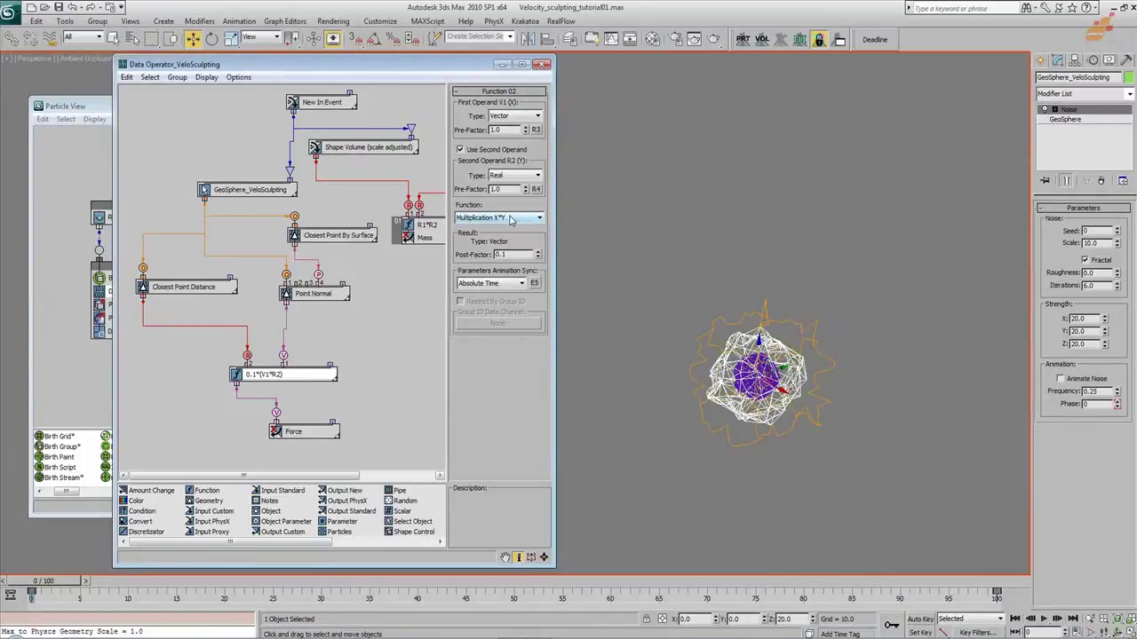
Show the Closest Point Distance data beside the fragments to examine each particle's distance to the geosphere surface
{"action": "middle_click_drag", "start_coordinate": [332, 345], "coordinate": [340, 353]}
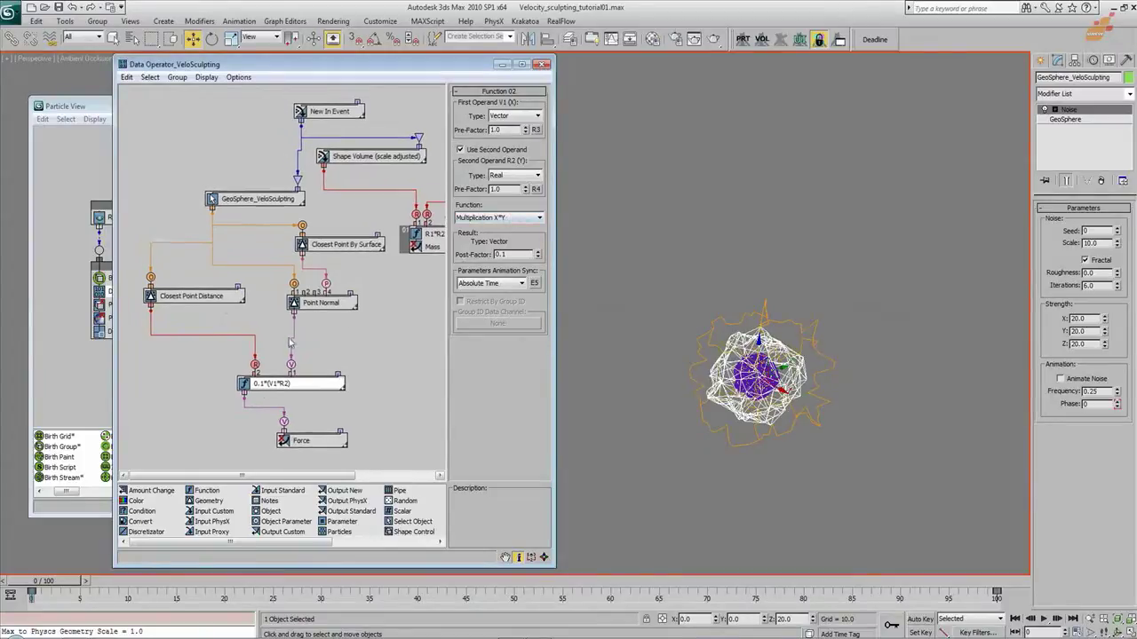
{"action": "left_click", "coordinate": [226, 305]}
{"action": "right_click", "coordinate": [221, 301]}
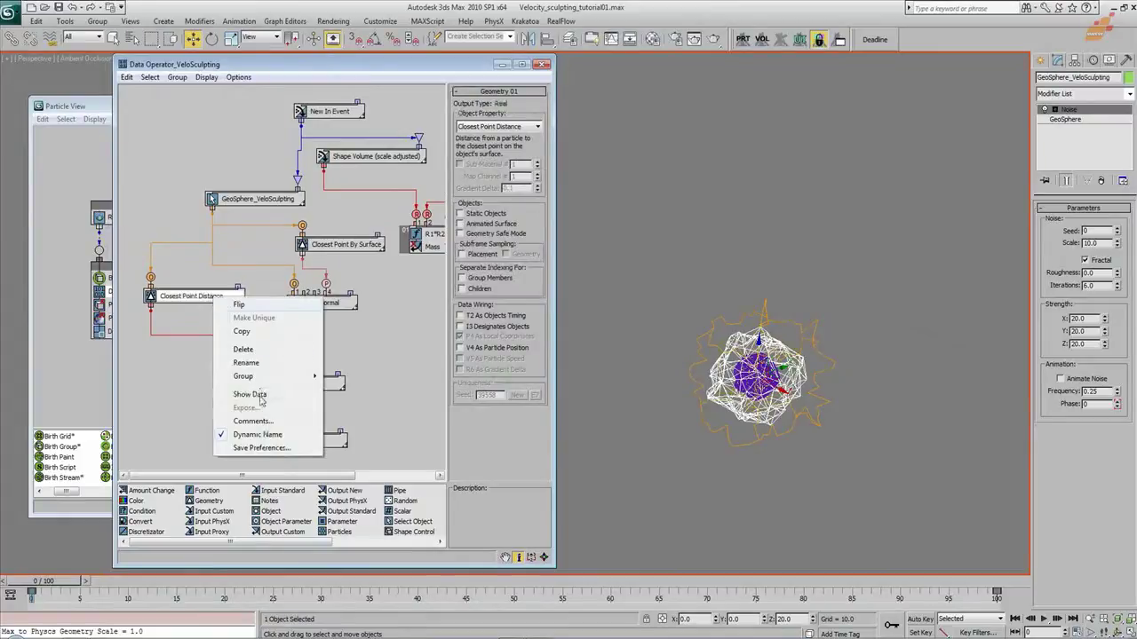
{"action": "left_click", "coordinate": [262, 396]}
{"action": "left_click_drag", "start_coordinate": [302, 407], "coordinate": [910, 129]}
{"action": "scroll", "coordinate": [783, 348], "scroll_direction": "up", "scroll_amount": 3}
{"action": "middle_click_drag", "start_coordinate": [778, 385], "coordinate": [632, 349]}
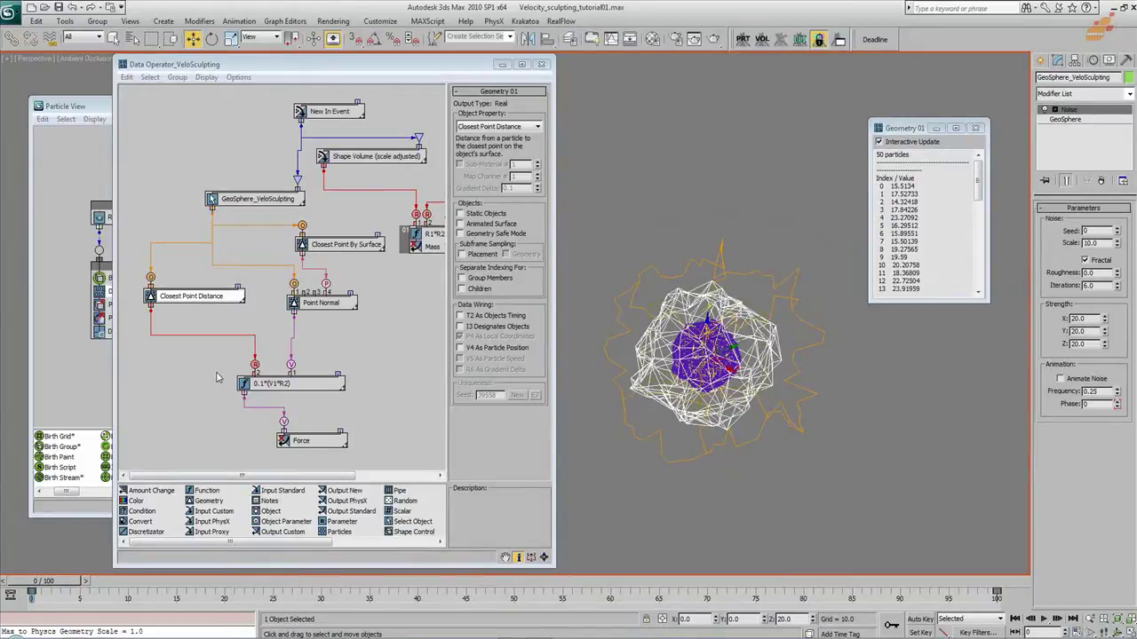
Add a Function operator below Closest Point Distance with Real operands and set it to Subtraction X-Y
{"action": "left_click_drag", "start_coordinate": [213, 493], "coordinate": [187, 384]}
{"action": "middle_click_drag", "start_coordinate": [262, 398], "coordinate": [314, 406]}
{"action": "left_click", "coordinate": [253, 392]}
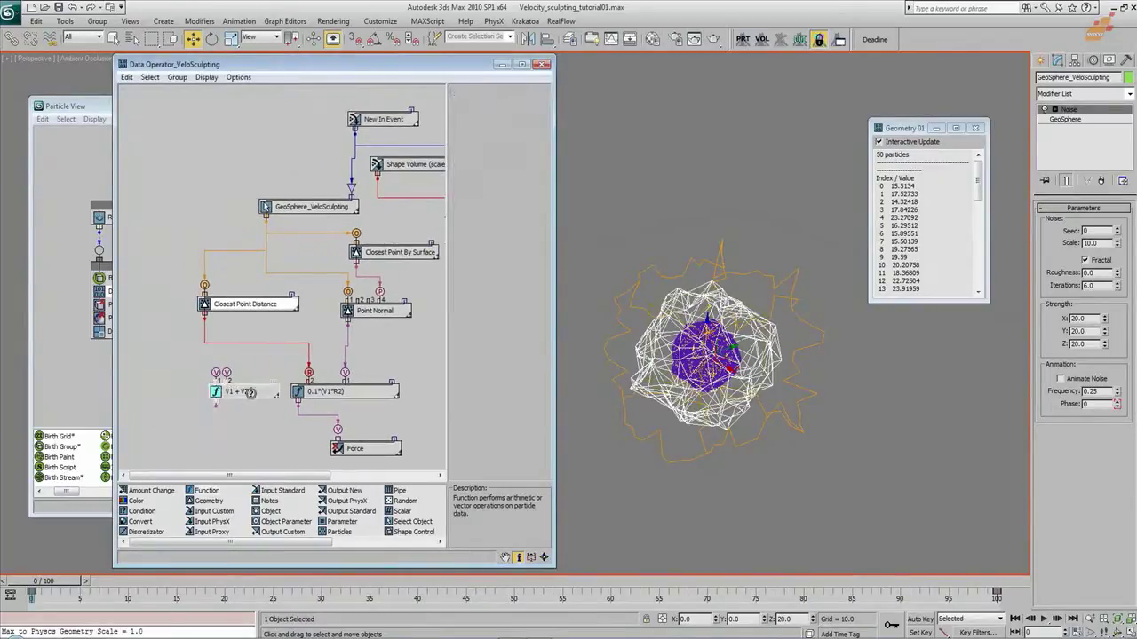
{"action": "left_click", "coordinate": [524, 117]}
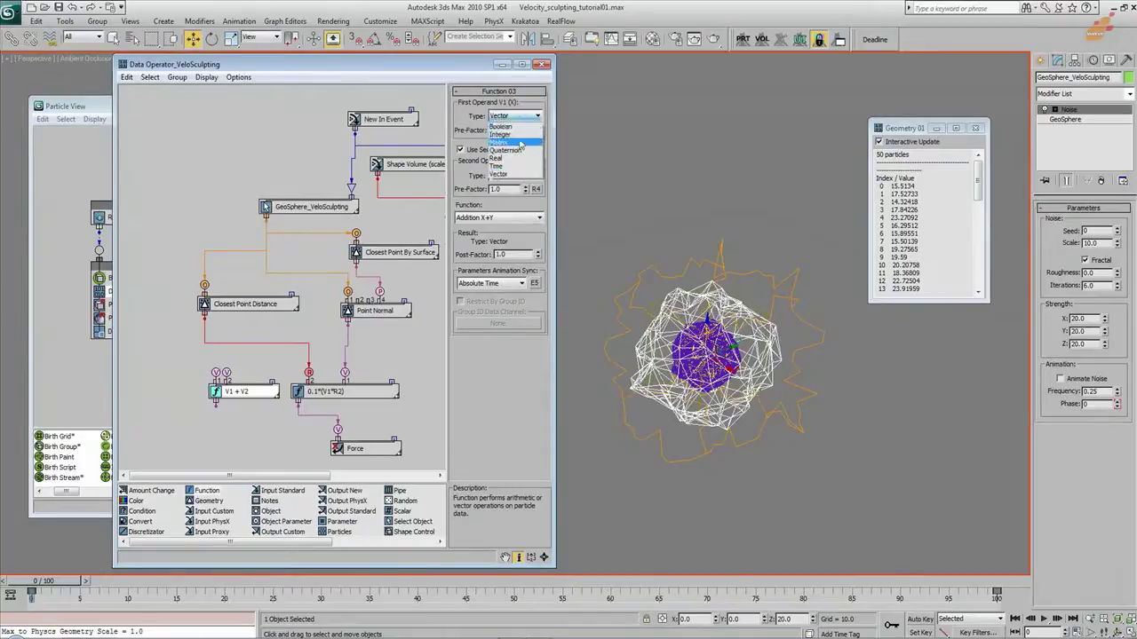
{"action": "left_click", "coordinate": [518, 129]}
{"action": "left_click", "coordinate": [524, 116]}
{"action": "left_click", "coordinate": [516, 156]}
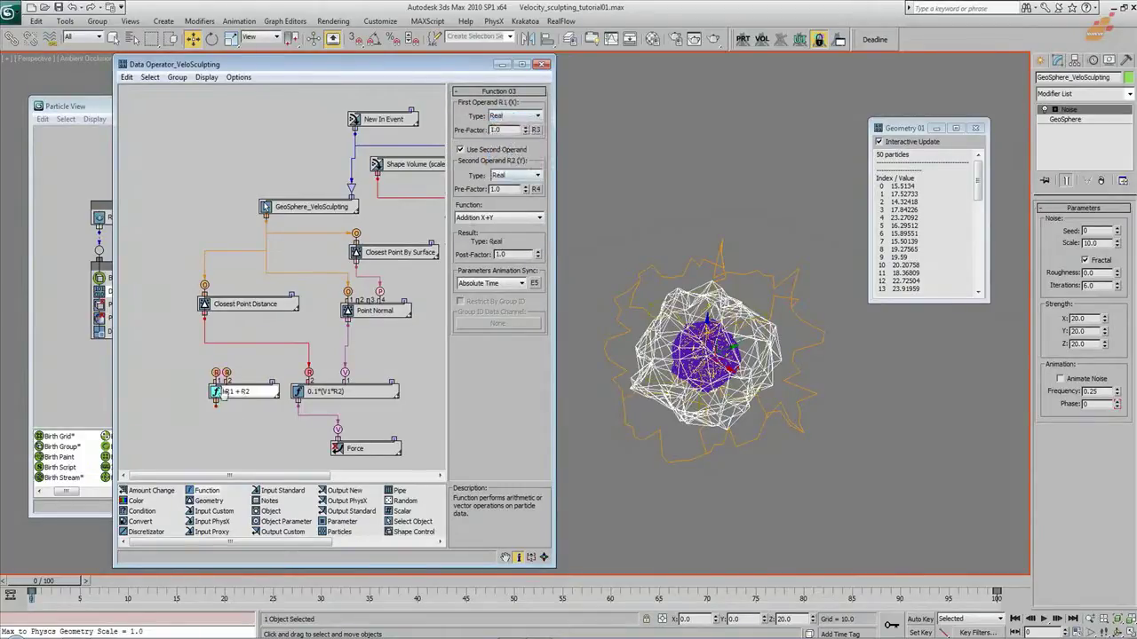
{"action": "left_click", "coordinate": [522, 219]}
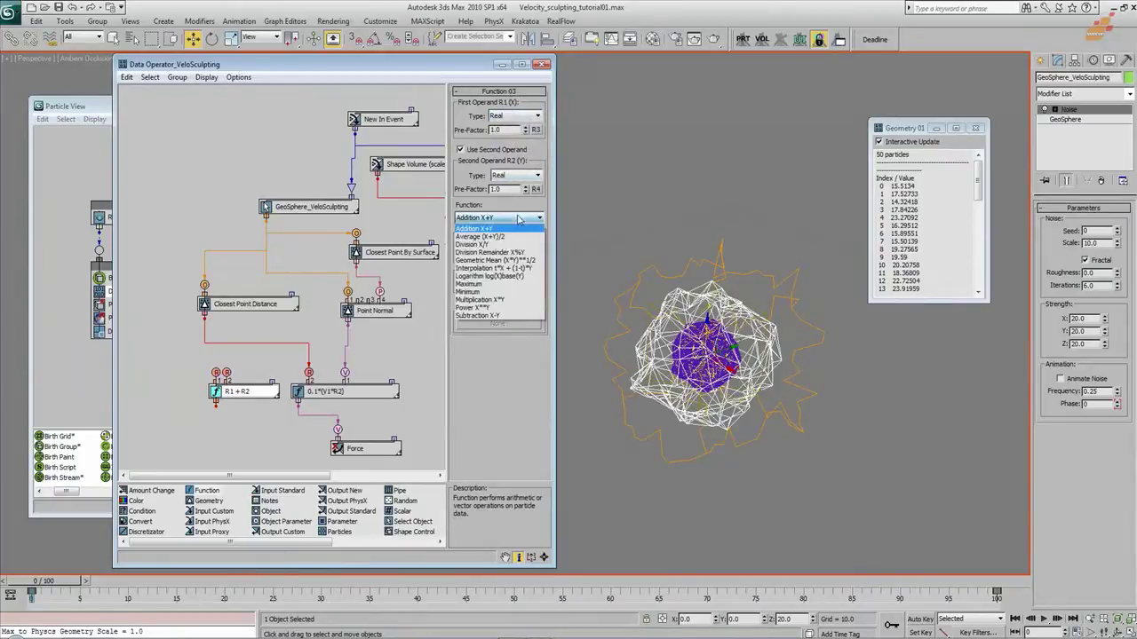
{"action": "left_click", "coordinate": [490, 316]}
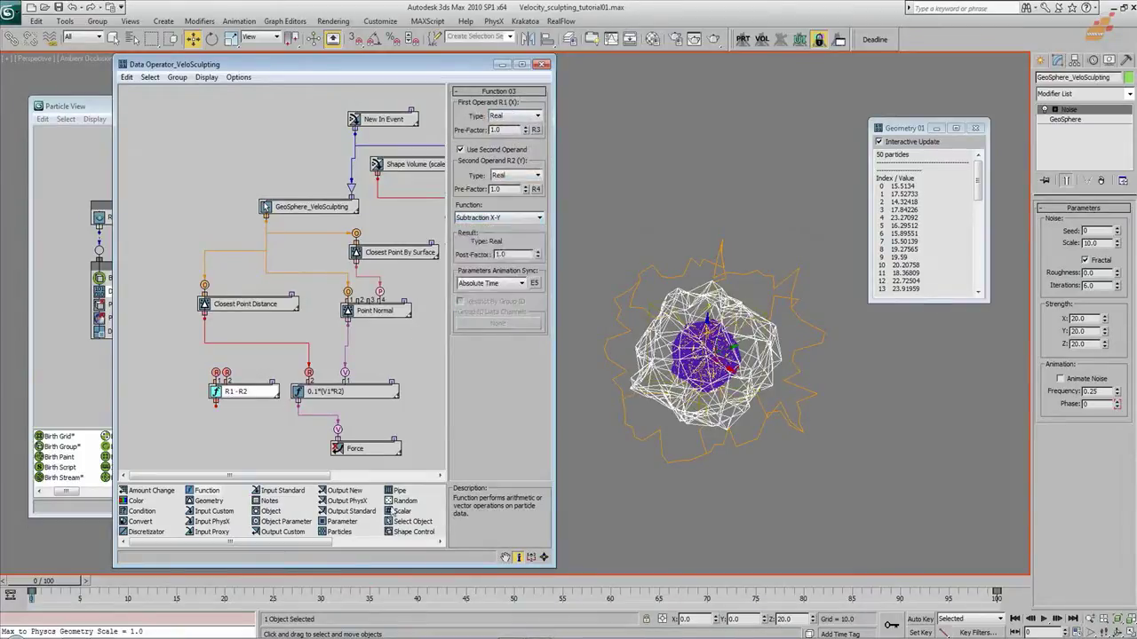
Add a Scalar operator of value 1, change its output type and wire it to the subtraction's first input
{"action": "left_click_drag", "start_coordinate": [402, 512], "coordinate": [183, 364]}
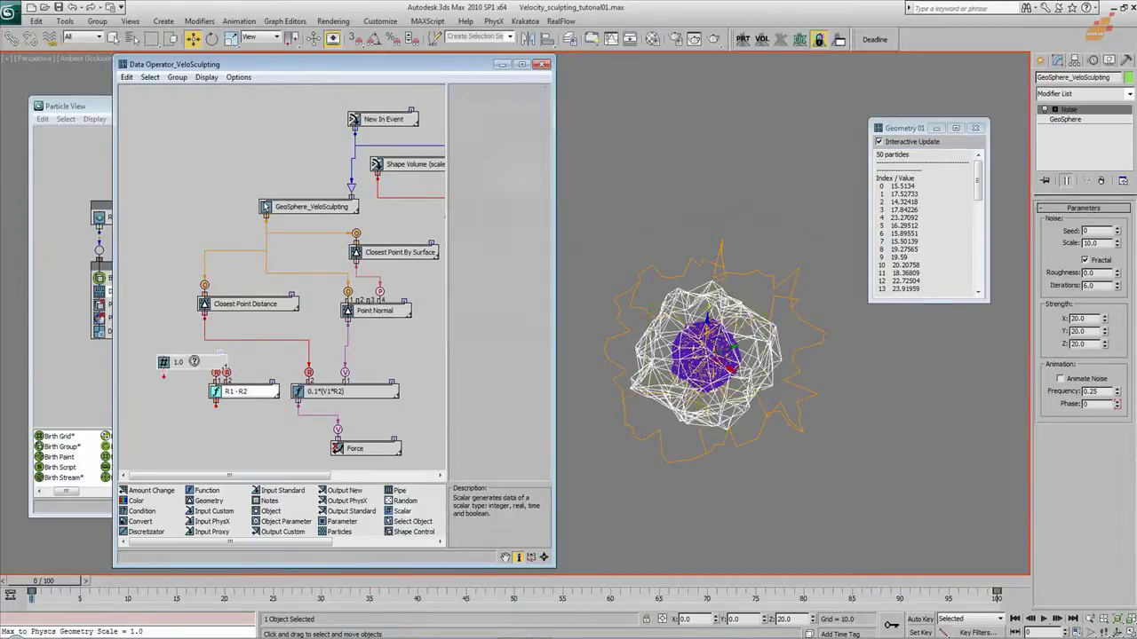
{"action": "left_click", "coordinate": [522, 106]}
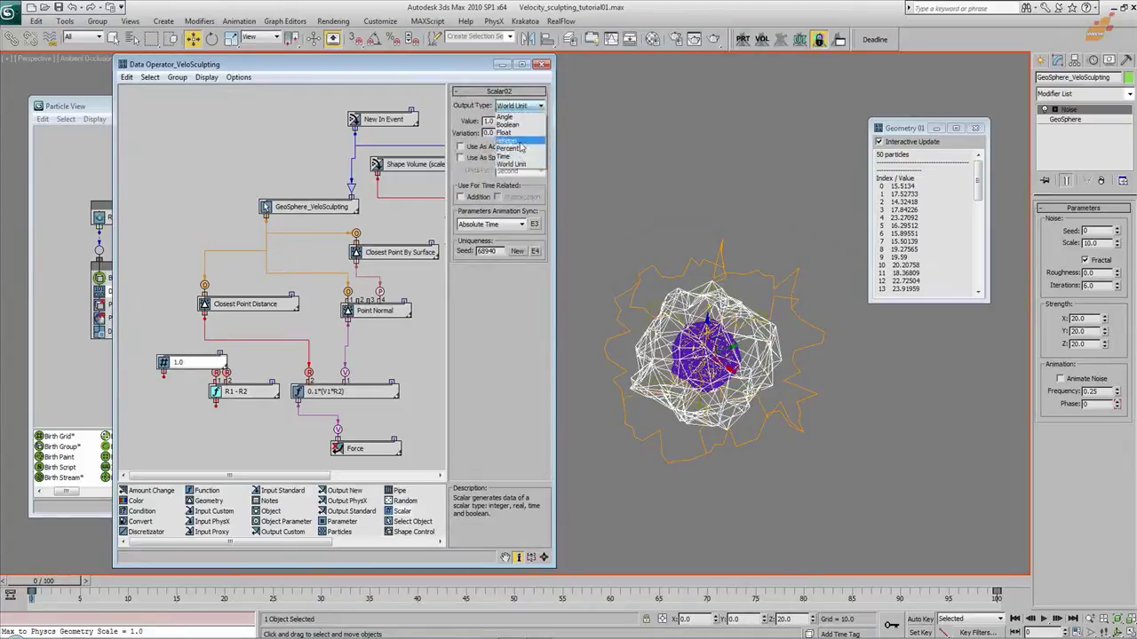
{"action": "left_click", "coordinate": [505, 118]}
{"action": "left_click_drag", "start_coordinate": [243, 398], "coordinate": [238, 392]}
{"action": "left_click_drag", "start_coordinate": [165, 366], "coordinate": [134, 371]}
{"action": "left_click_drag", "start_coordinate": [213, 368], "coordinate": [189, 367]}
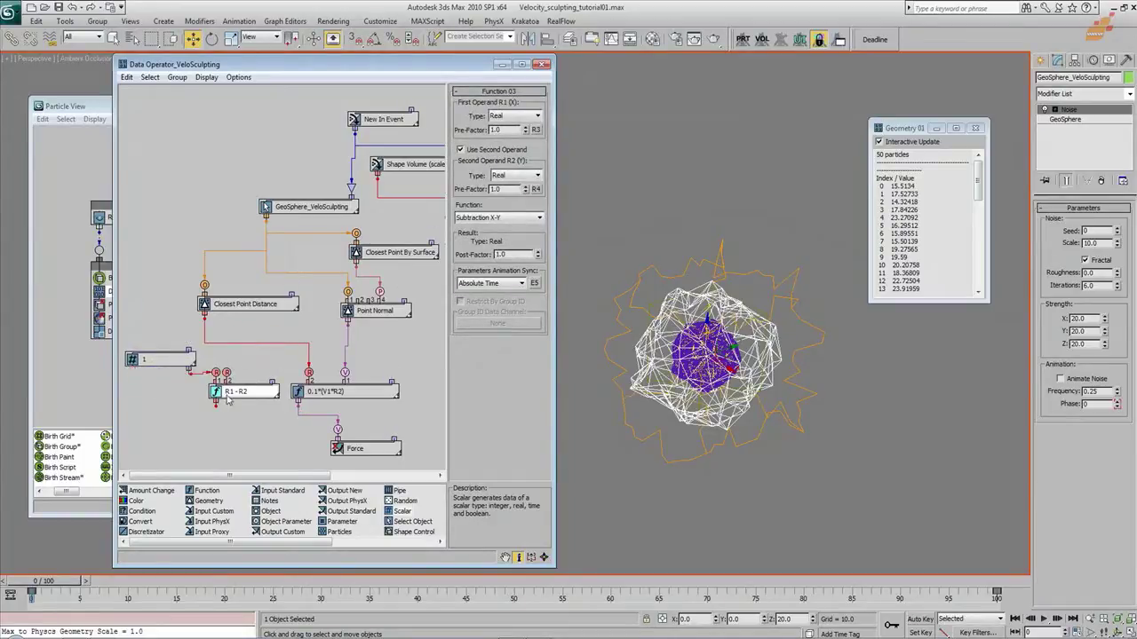
Wire Closest Point Distance to the subtraction's second input and the subtraction's output to the multiplication function's real input
{"action": "left_click_drag", "start_coordinate": [206, 327], "coordinate": [228, 373]}
{"action": "left_click_drag", "start_coordinate": [223, 392], "coordinate": [219, 365]}
{"action": "left_click_drag", "start_coordinate": [310, 372], "coordinate": [309, 372]}
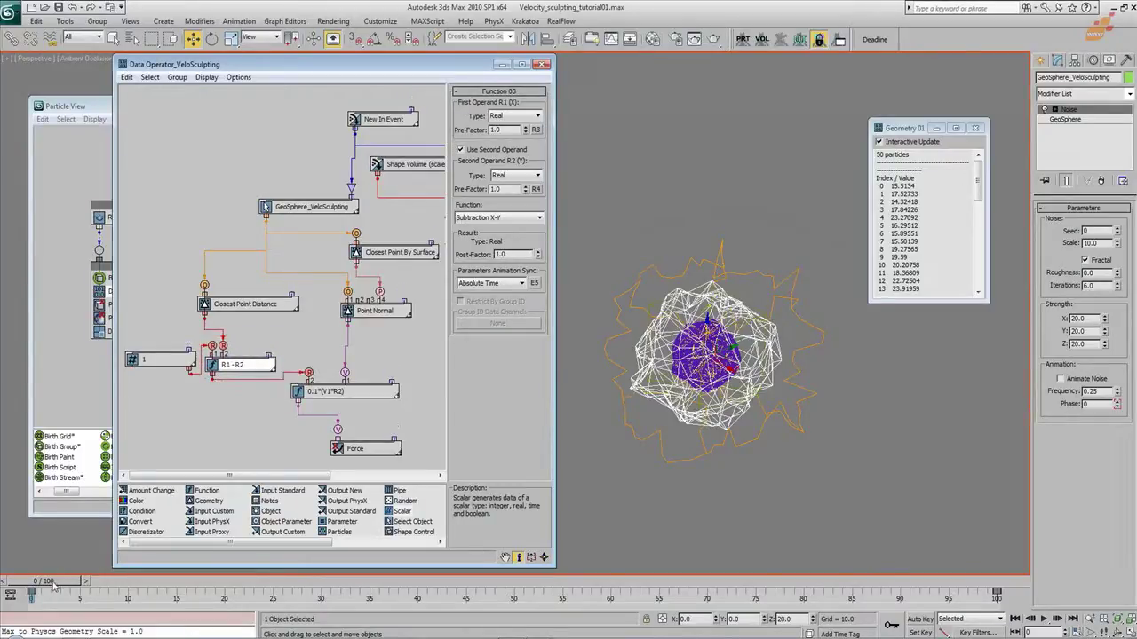
Replace the distance readout with the subtraction function's particle data, inspect its values and close the data window
{"action": "left_click", "coordinate": [975, 128]}
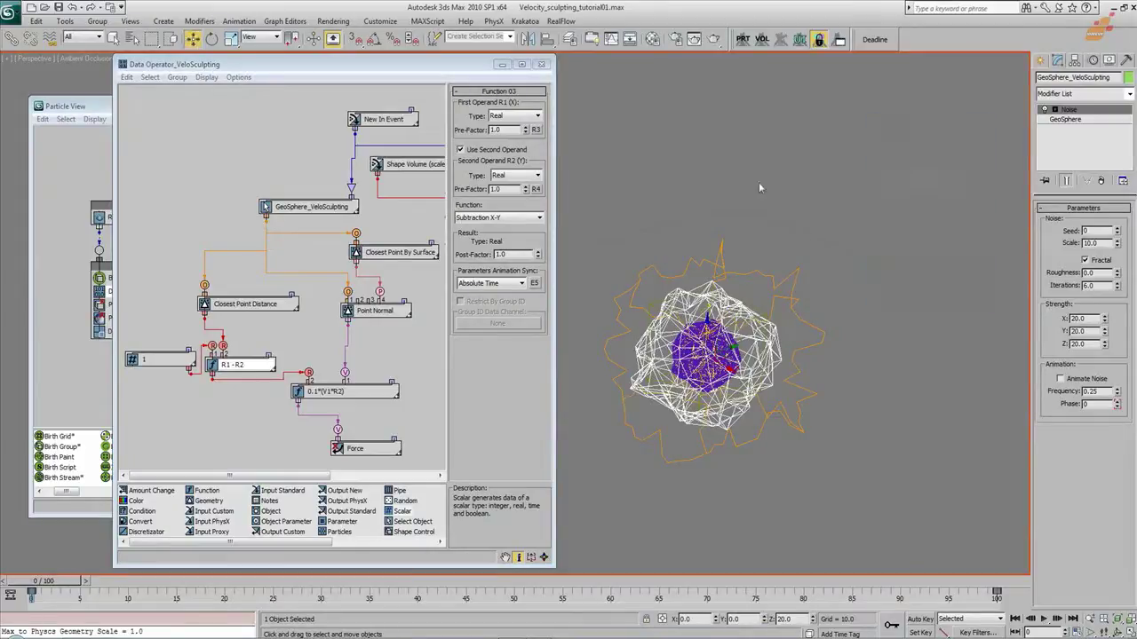
{"action": "right_click", "coordinate": [249, 366]}
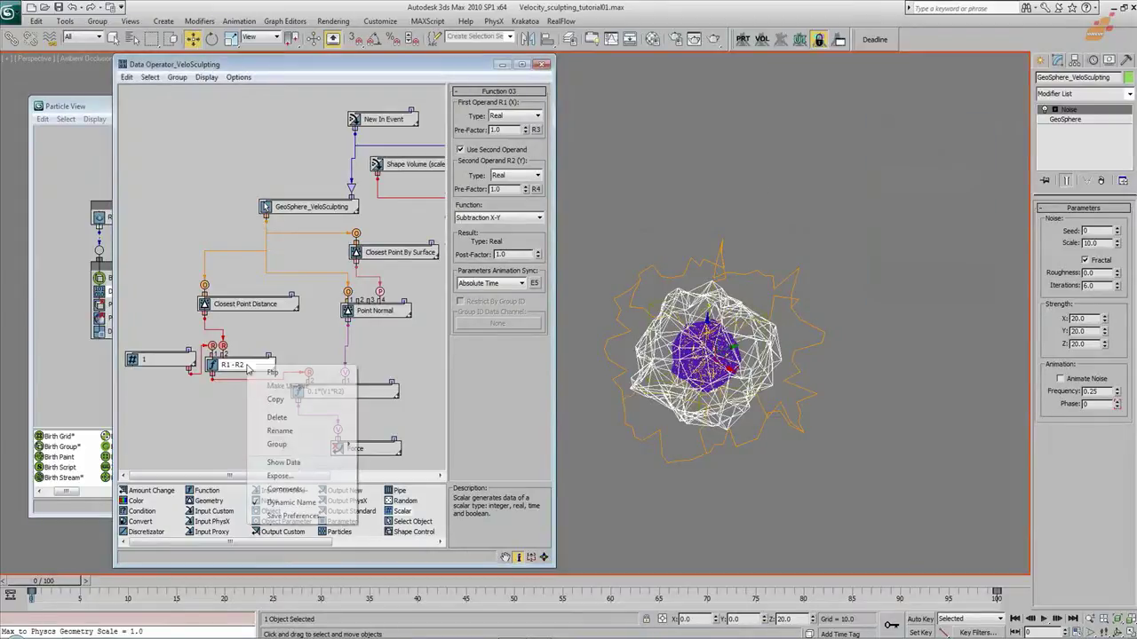
{"action": "left_click", "coordinate": [294, 467]}
{"action": "left_click_drag", "start_coordinate": [345, 473], "coordinate": [924, 248]}
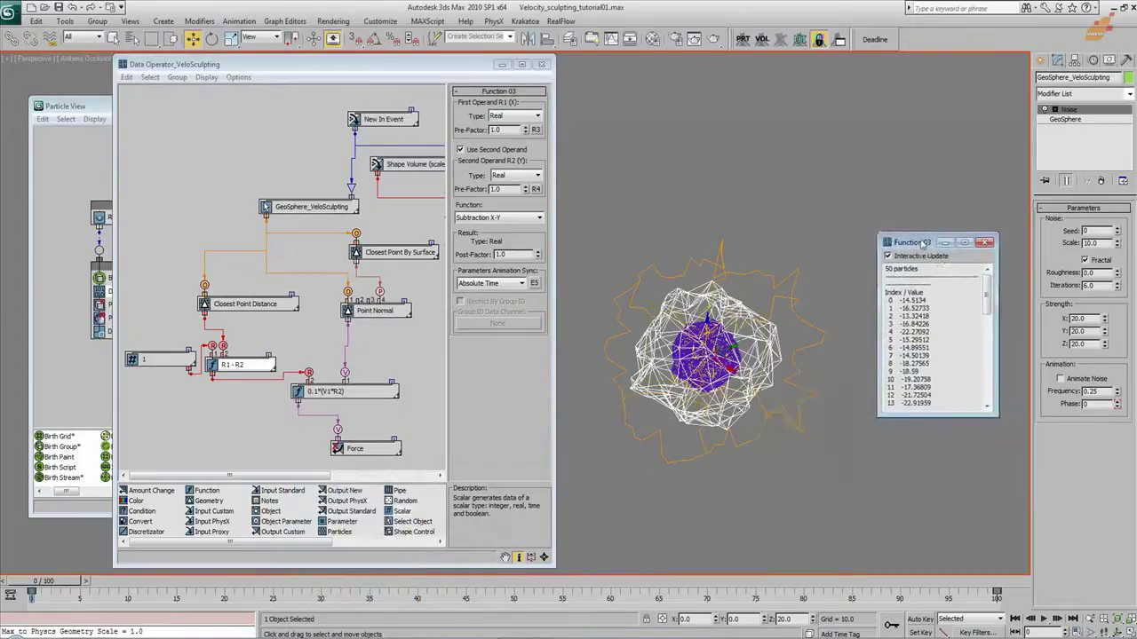
{"action": "left_click", "coordinate": [985, 245]}
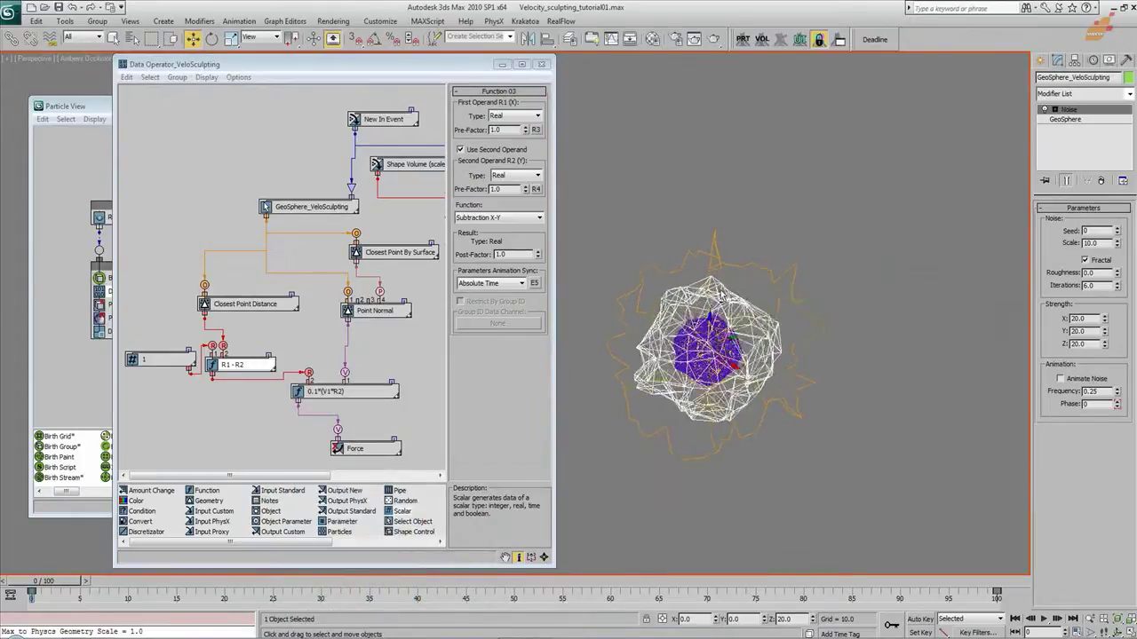
Select the multiplication function and scrub to frame 6 to examine how the subtracted distance affects the fragments
{"action": "left_click_drag", "start_coordinate": [58, 582], "coordinate": [32, 600]}
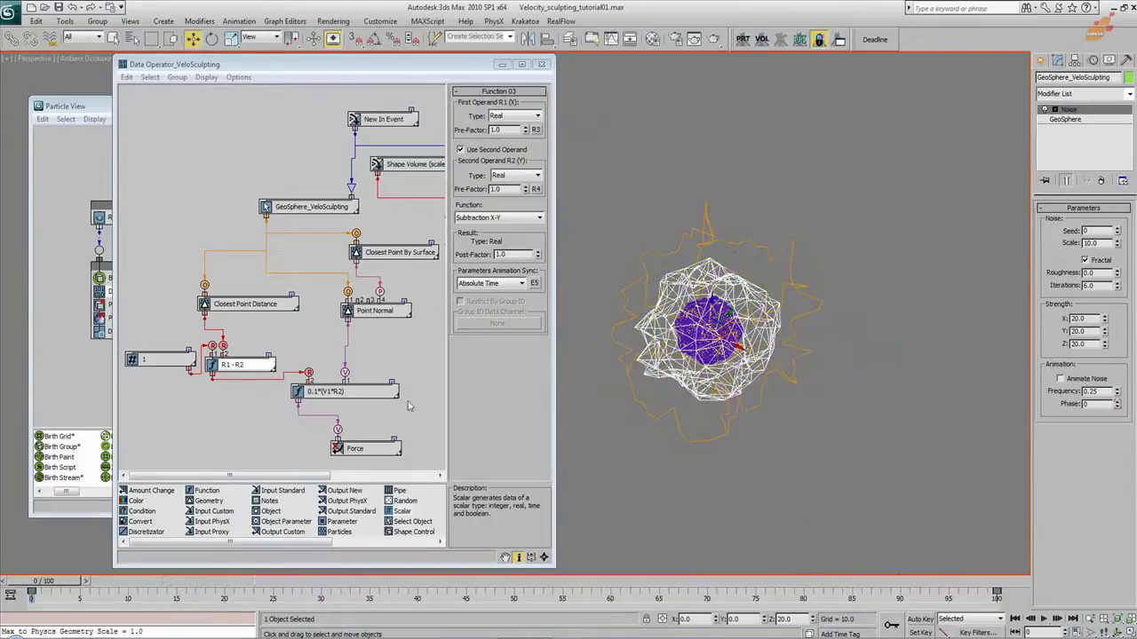
{"action": "left_click", "coordinate": [375, 400]}
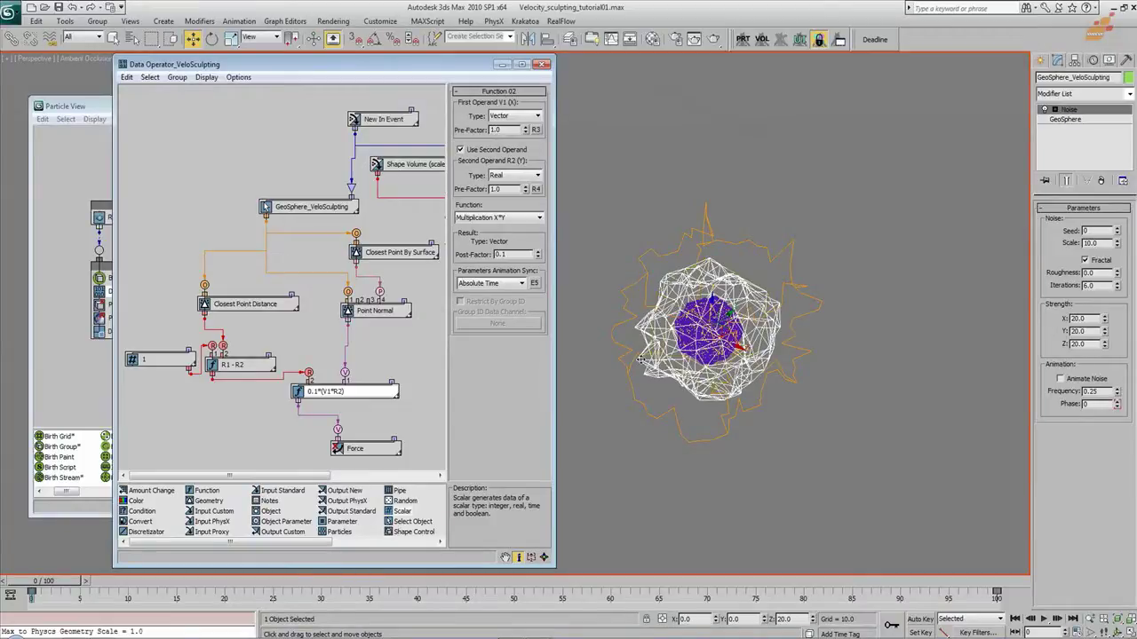
{"action": "middle_click_drag", "start_coordinate": [726, 356], "coordinate": [693, 336]}
{"action": "scroll", "coordinate": [746, 356], "scroll_direction": "up", "scroll_amount": 3}
{"action": "left_click_drag", "start_coordinate": [69, 581], "coordinate": [180, 594]}
{"action": "left_click_drag", "start_coordinate": [2, 568], "coordinate": [124, 559]}
{"action": "scroll", "coordinate": [806, 375], "scroll_direction": "down", "scroll_amount": 3}
{"action": "middle_click_drag", "start_coordinate": [806, 375], "coordinate": [829, 377]}
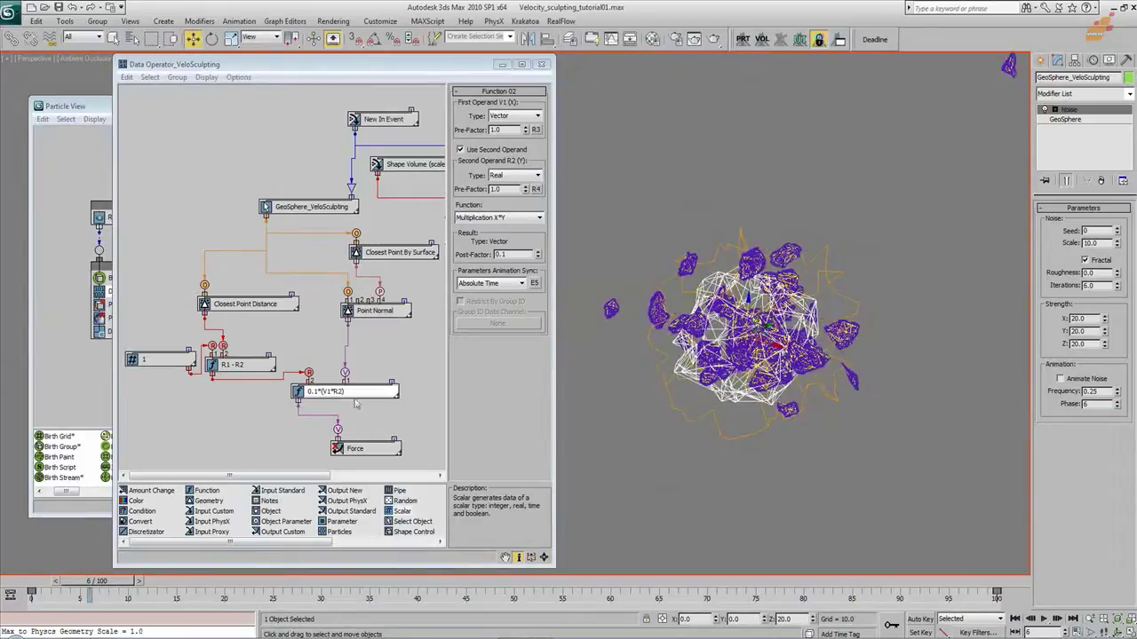
Set the function feeding Force to Elongate length(X) = Y and scrub to frames 52 and 31 to check the scatter
{"action": "left_click", "coordinate": [524, 217]}
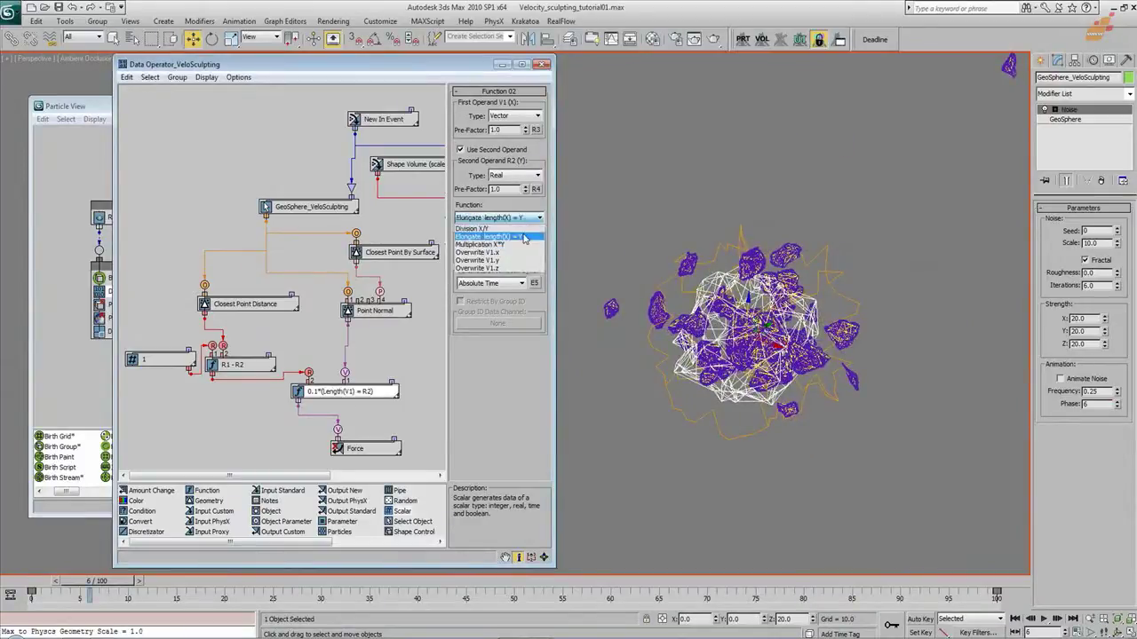
{"action": "left_click", "coordinate": [493, 241]}
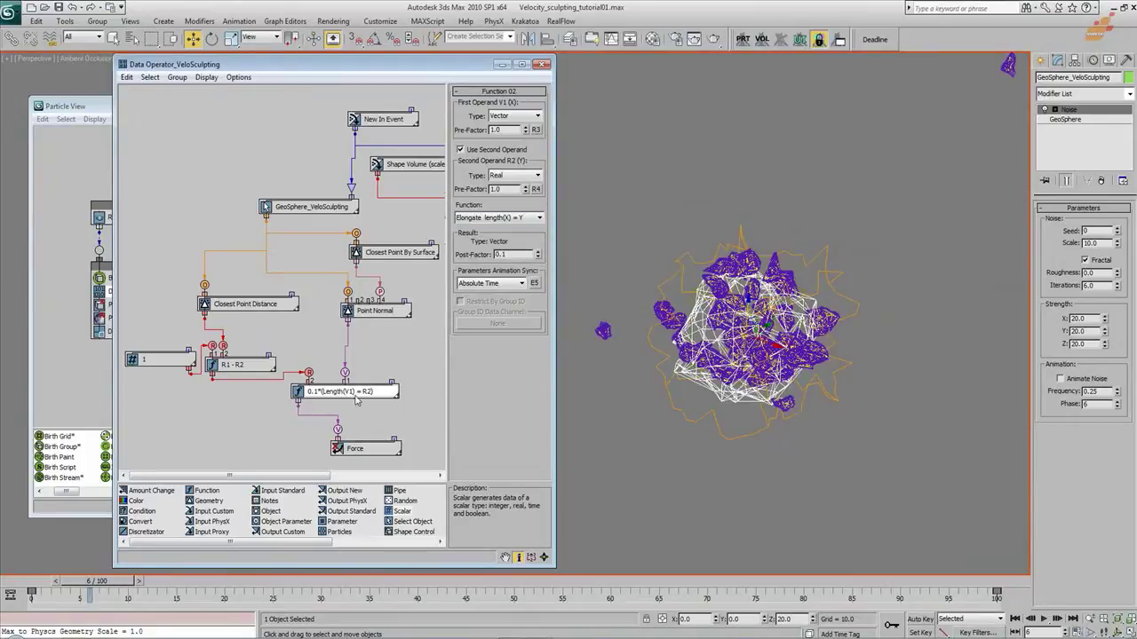
{"action": "left_click_drag", "start_coordinate": [64, 581], "coordinate": [533, 593]}
{"action": "key", "text": "w"}
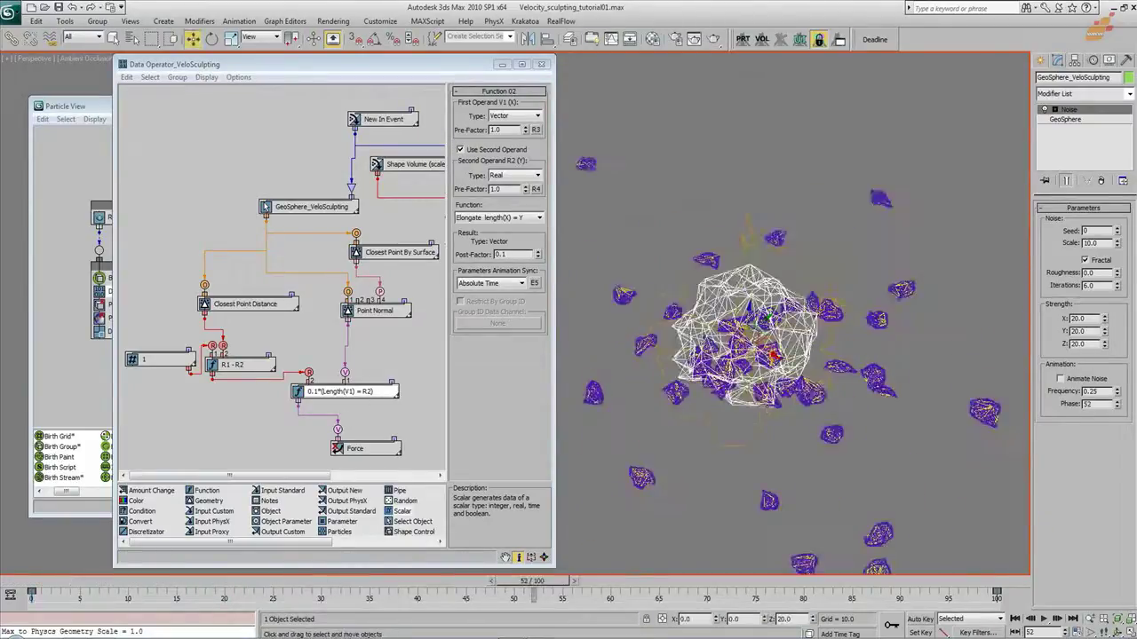
{"action": "left_click_drag", "start_coordinate": [31, 589], "coordinate": [331, 584]}
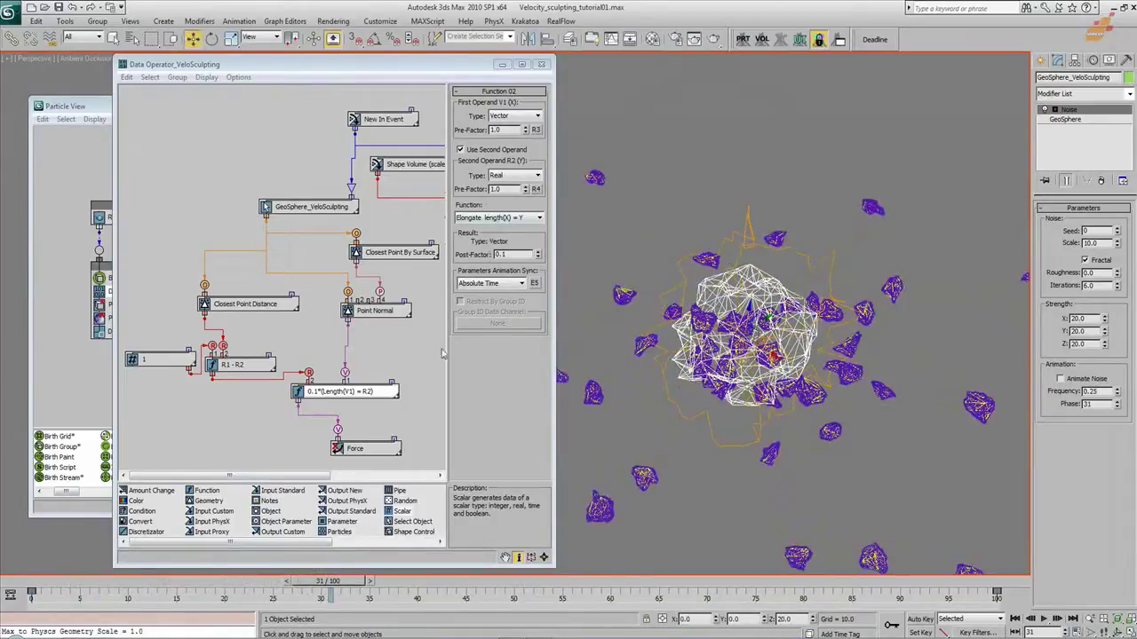
Scrub to frame 48 and back to frame 0 to examine how far the fragments scatter around the geosphere
{"action": "left_click_drag", "start_coordinate": [31, 588], "coordinate": [486, 581]}
{"action": "middle_click_drag", "start_coordinate": [839, 444], "coordinate": [793, 398], "text": "alt"}
{"action": "scroll", "coordinate": [794, 398], "scroll_direction": "down", "scroll_amount": 4}
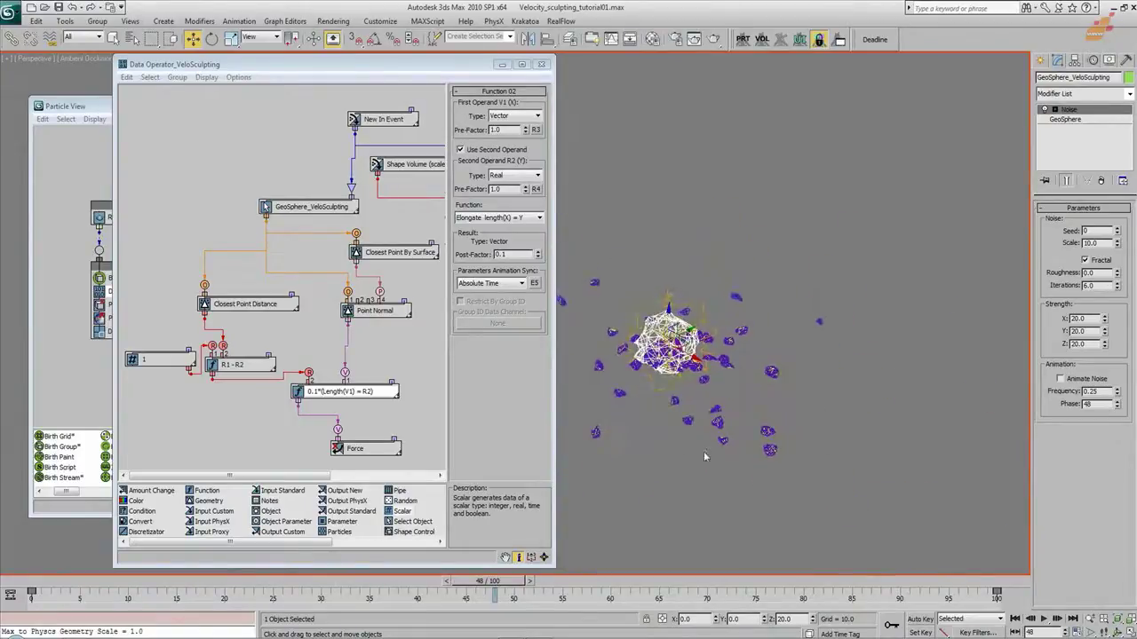
{"action": "left_click_drag", "start_coordinate": [35, 578], "coordinate": [266, 582]}
{"action": "key", "text": "Home"}
{"action": "key", "text": "w"}
{"action": "scroll", "coordinate": [780, 362], "scroll_direction": "up", "scroll_amount": 5}
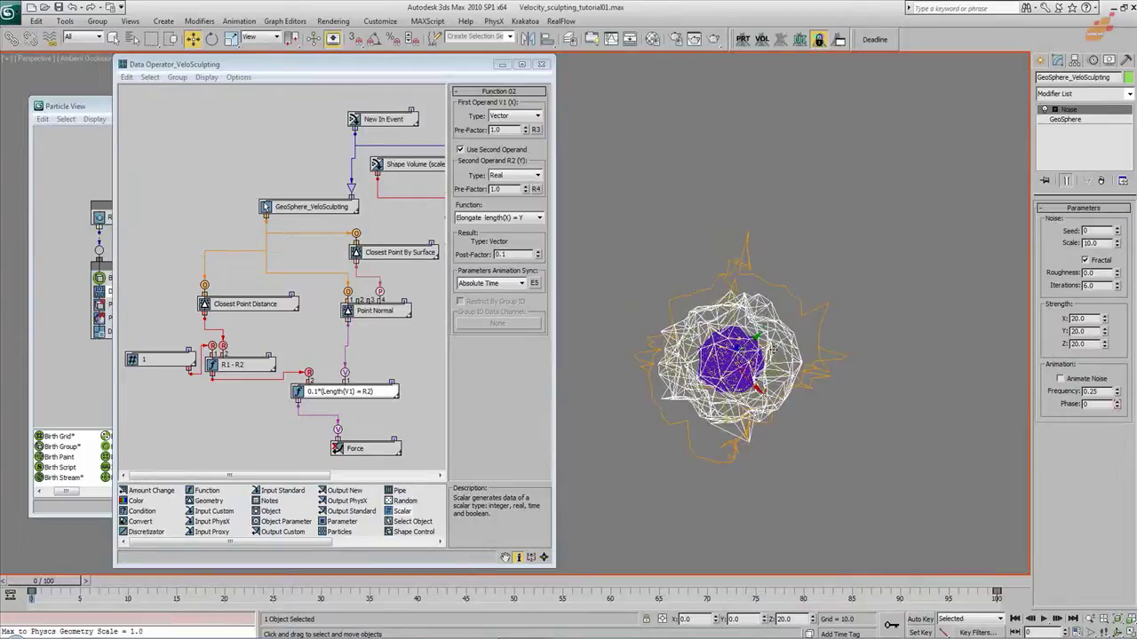
Switch the viewport to shaded display and turn off the geosphere's Noise modifier
{"action": "middle_click_drag", "start_coordinate": [758, 336], "coordinate": [740, 324]}
{"action": "key", "text": "F3"}
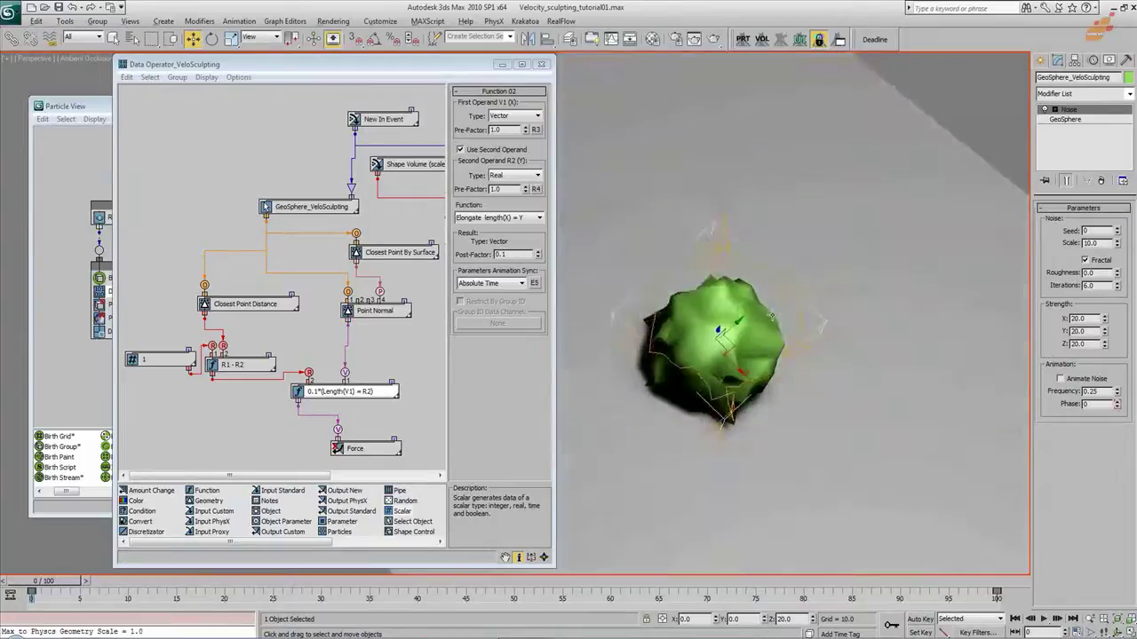
{"action": "left_click", "coordinate": [1045, 110]}
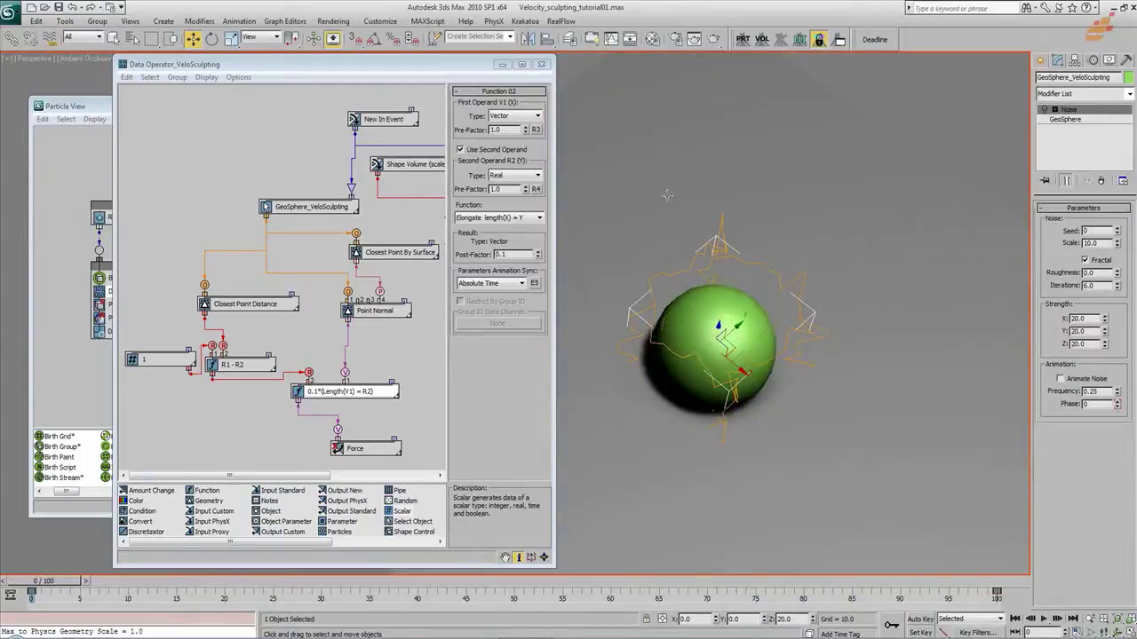
{"action": "left_click", "coordinate": [542, 65]}
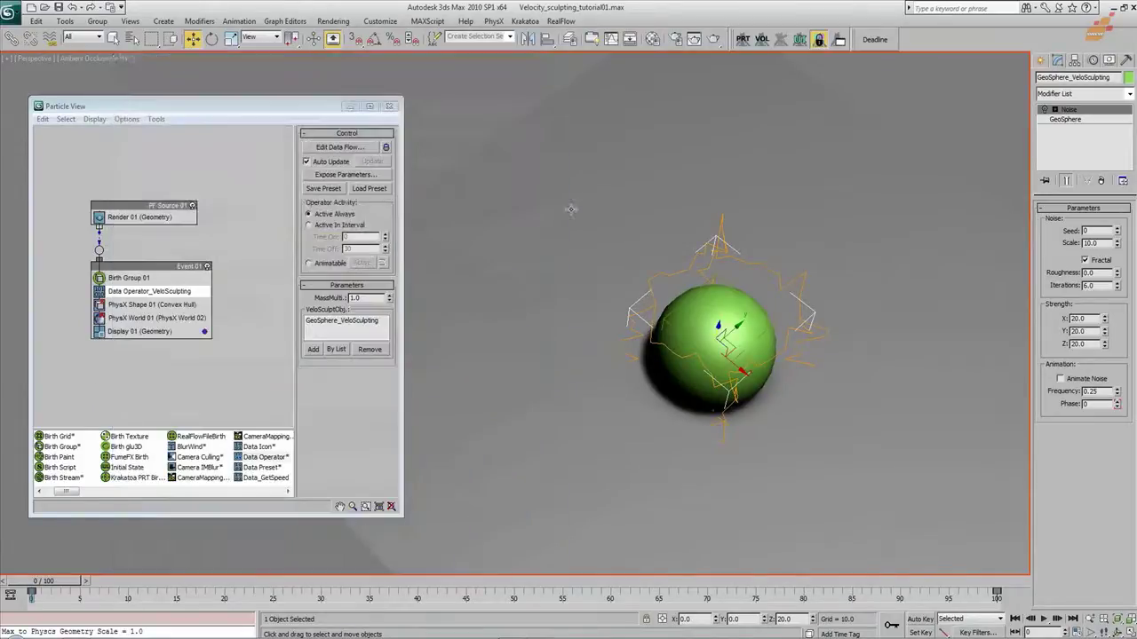
Disable PF Source 01 and change the geosphere's display to wireframe
{"action": "middle_click_drag", "start_coordinate": [772, 362], "coordinate": [697, 350]}
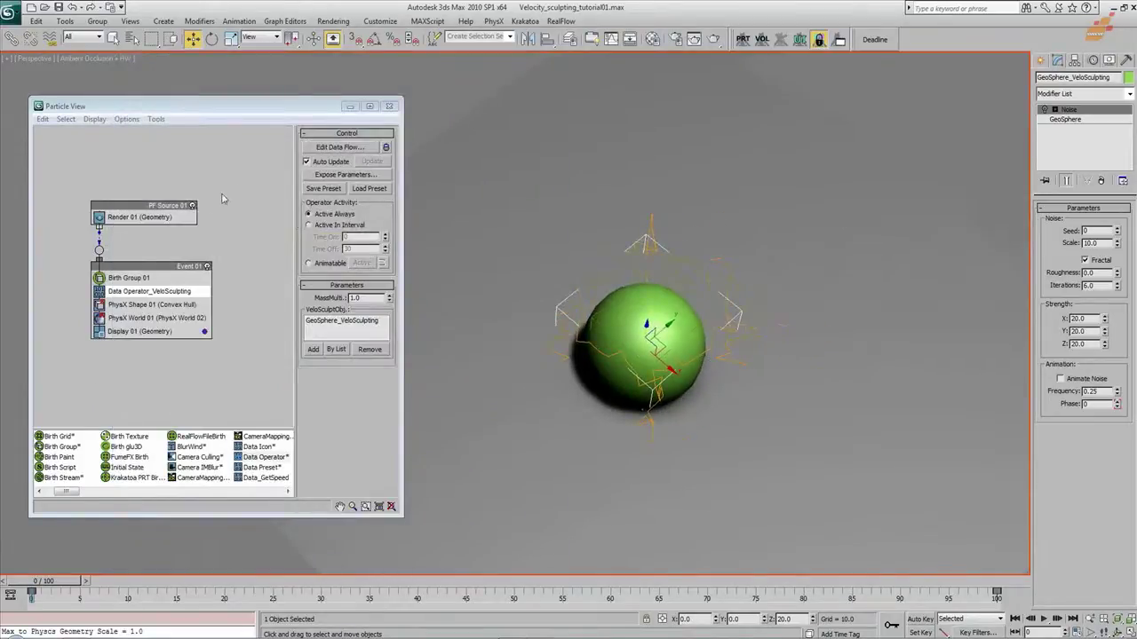
{"action": "left_click", "coordinate": [191, 205]}
{"action": "middle_click_drag", "start_coordinate": [835, 240], "coordinate": [794, 274]}
{"action": "right_click", "coordinate": [657, 334]}
{"action": "left_click", "coordinate": [707, 418]}
{"action": "left_click", "coordinate": [607, 494]}
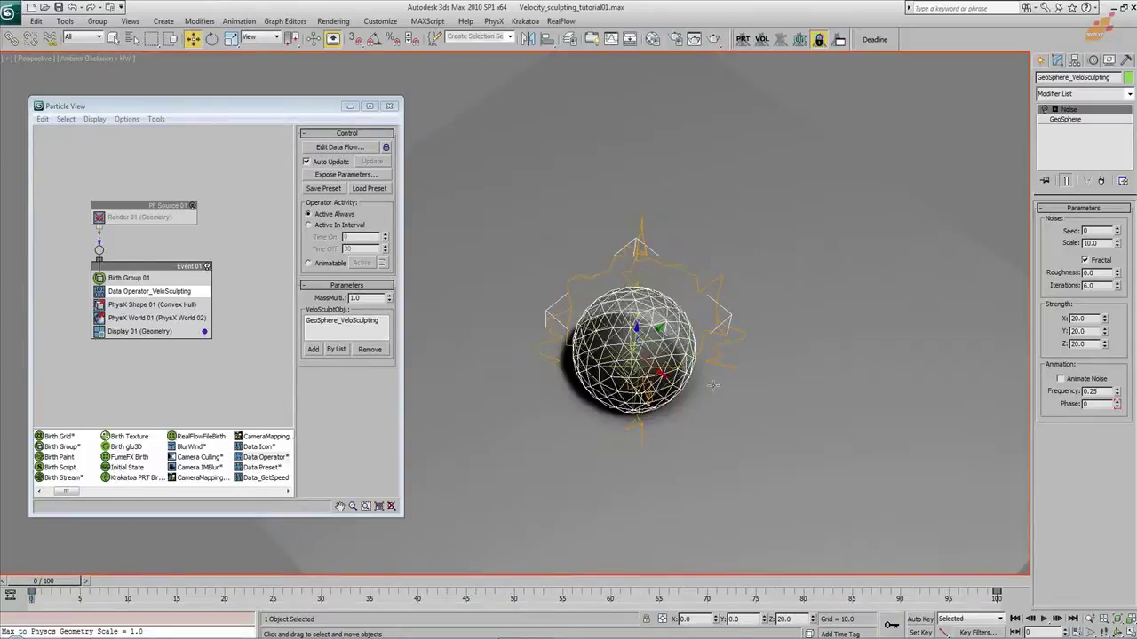
Add an FFD 4x4x4 modifier to the geosphere and enter its Control Points level
{"action": "left_click", "coordinate": [1109, 94]}
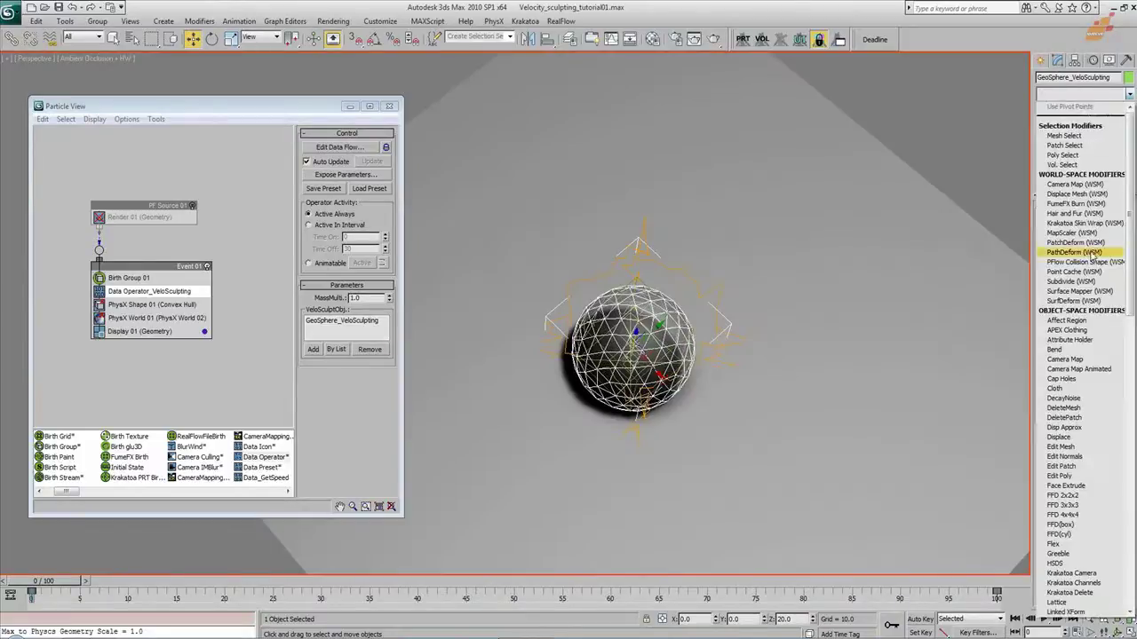
{"action": "left_click", "coordinate": [1074, 516]}
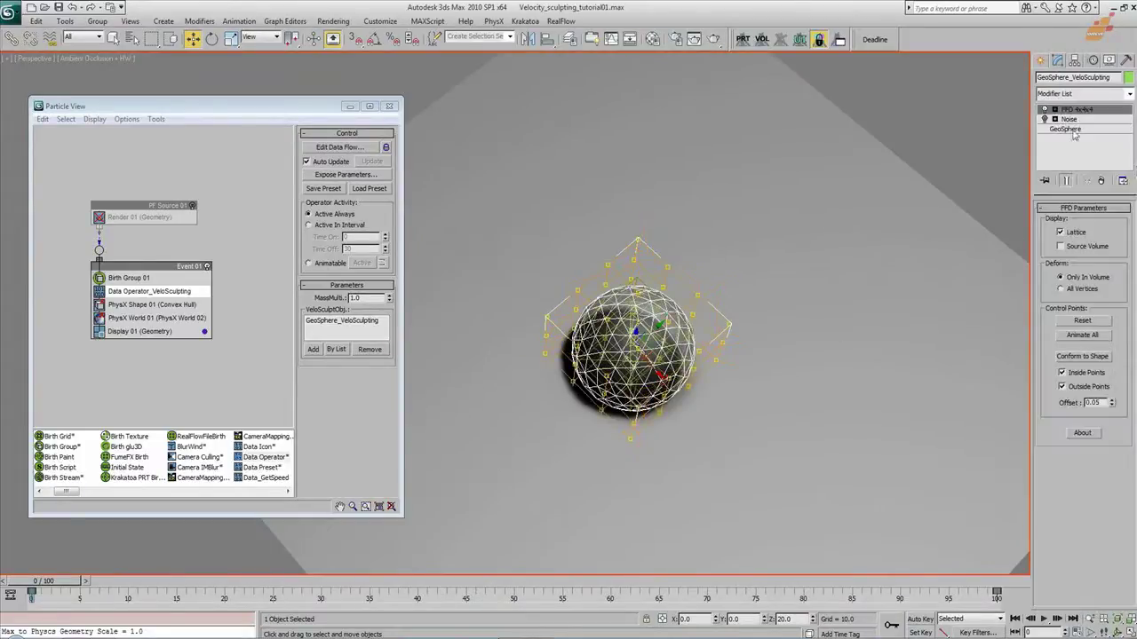
{"action": "left_click", "coordinate": [1055, 109]}
{"action": "left_click", "coordinate": [1083, 120]}
Pull the lattice's corner columns far outward and raise one of them to stretch the geosphere into an irregular shape
{"action": "middle_click_drag", "start_coordinate": [621, 439], "coordinate": [622, 391], "text": "alt"}
{"action": "left_click_drag", "start_coordinate": [499, 248], "coordinate": [553, 416]}
{"action": "middle_click_drag", "start_coordinate": [553, 417], "coordinate": [592, 349], "text": "alt"}
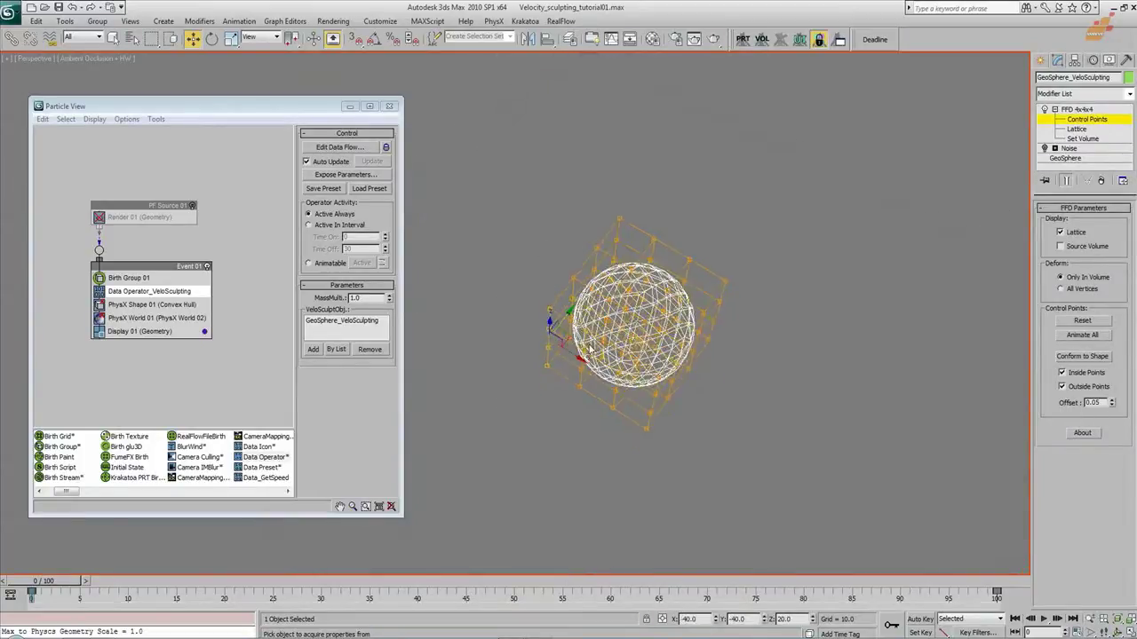
{"action": "left_click_drag", "start_coordinate": [566, 335], "coordinate": [119, 334]}
{"action": "middle_click_drag", "start_coordinate": [701, 376], "coordinate": [688, 407], "text": "alt"}
{"action": "middle_click_drag", "start_coordinate": [826, 361], "coordinate": [658, 366], "text": "alt"}
{"action": "left_click_drag", "start_coordinate": [770, 279], "coordinate": [675, 315]}
{"action": "middle_click_drag", "start_coordinate": [642, 470], "coordinate": [697, 392]}
{"action": "left_click_drag", "start_coordinate": [728, 438], "coordinate": [680, 483]}
{"action": "middle_click_drag", "start_coordinate": [684, 489], "coordinate": [966, 331], "text": "alt"}
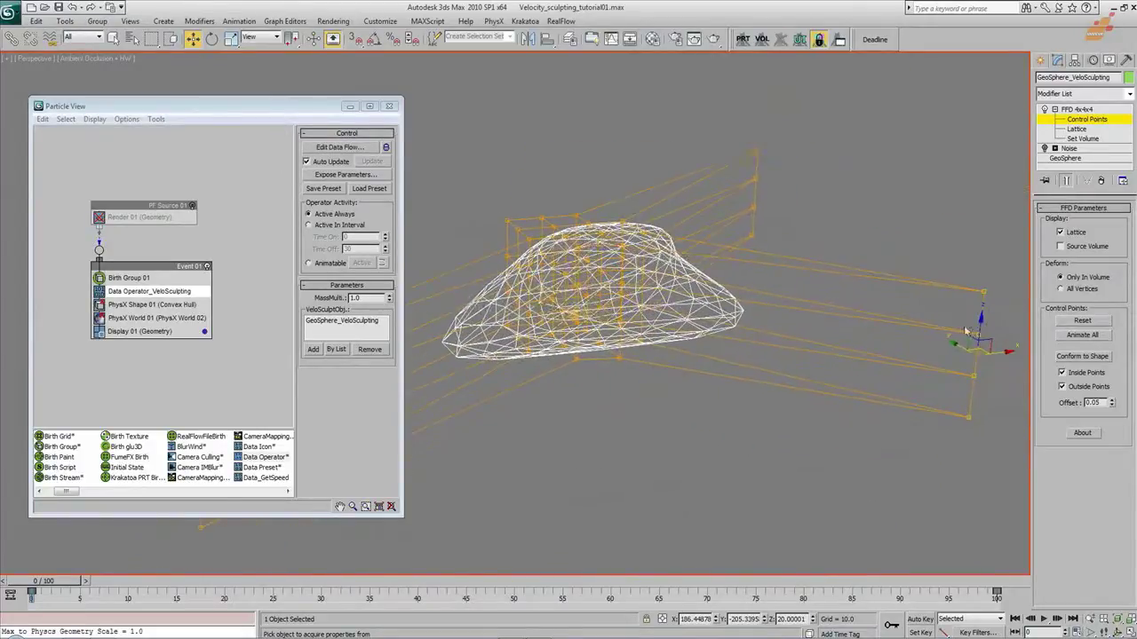
{"action": "left_click_drag", "start_coordinate": [983, 320], "coordinate": [1001, 160]}
{"action": "middle_click_drag", "start_coordinate": [609, 307], "coordinate": [593, 345], "text": "alt"}
{"action": "left_click", "coordinate": [1079, 109]}
Move the Noise modifier above FFD 4x4x4 in the stack and switch it back on
{"action": "left_click_drag", "start_coordinate": [1068, 147], "coordinate": [1061, 110]}
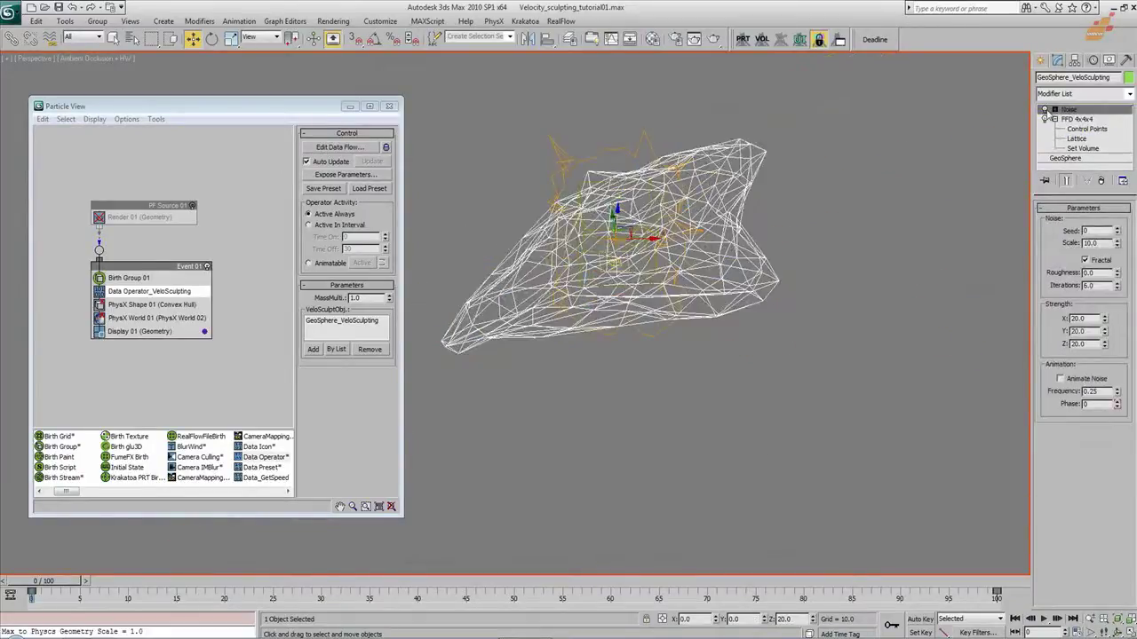
{"action": "left_click", "coordinate": [1044, 109]}
{"action": "left_click", "coordinate": [1045, 109]}
Set the Noise strength to 10 on X, Y and Z, and turn the modifier off
{"action": "double_click", "coordinate": [1079, 318]}
{"action": "type", "text": "10"}
{"action": "key", "text": "Tab"}
{"action": "type", "text": "10"}
{"action": "key", "text": "Tab"}
{"action": "type", "text": "10"}
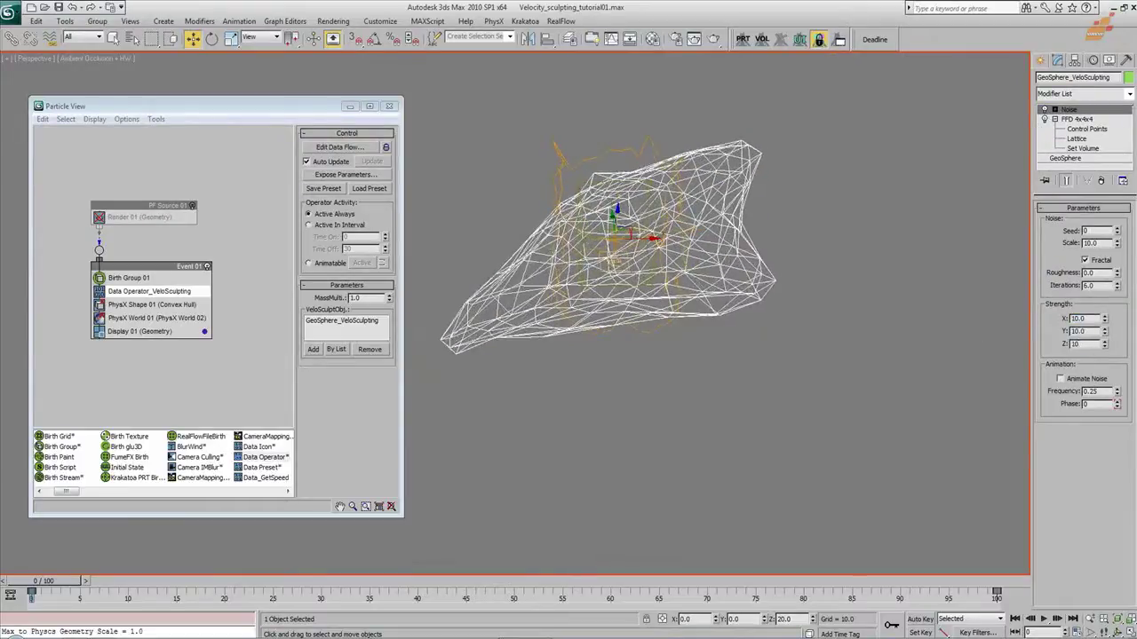
{"action": "key", "text": "Return"}
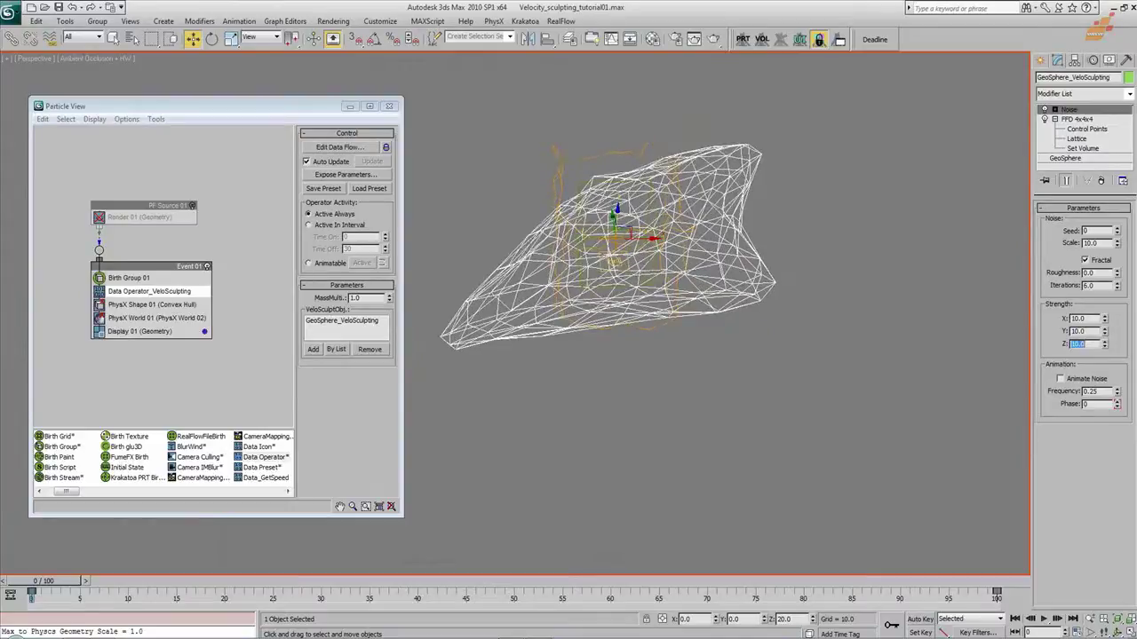
{"action": "left_click", "coordinate": [1044, 111]}
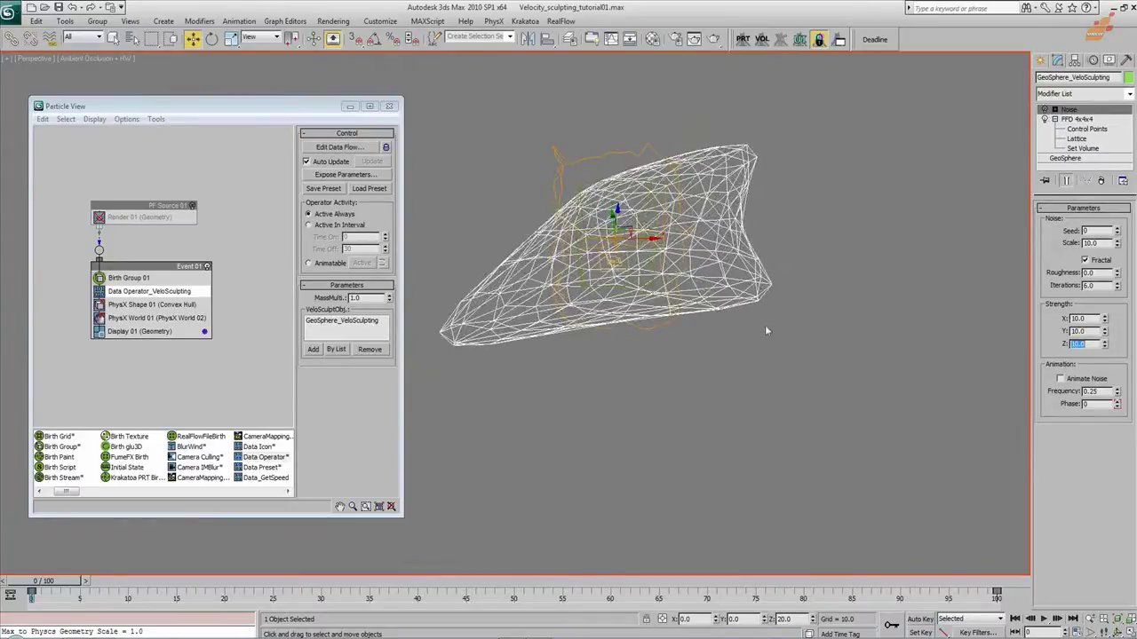
Re-enable PF Source 01 and review the data operator's node graph
{"action": "mouse_move", "coordinate": [683, 329]}
{"action": "middle_mouse_down", "text": "alt"}
{"action": "mouse_move", "coordinate": [613, 325]}
{"action": "mouse_move", "coordinate": [660, 302]}
{"action": "mouse_move", "coordinate": [702, 321]}
{"action": "mouse_move", "coordinate": [686, 322]}
{"action": "middle_mouse_up", "text": "alt"}
{"action": "left_click", "coordinate": [192, 205]}
{"action": "left_click", "coordinate": [340, 146]}
{"action": "middle_click_drag", "start_coordinate": [364, 366], "coordinate": [333, 334]}
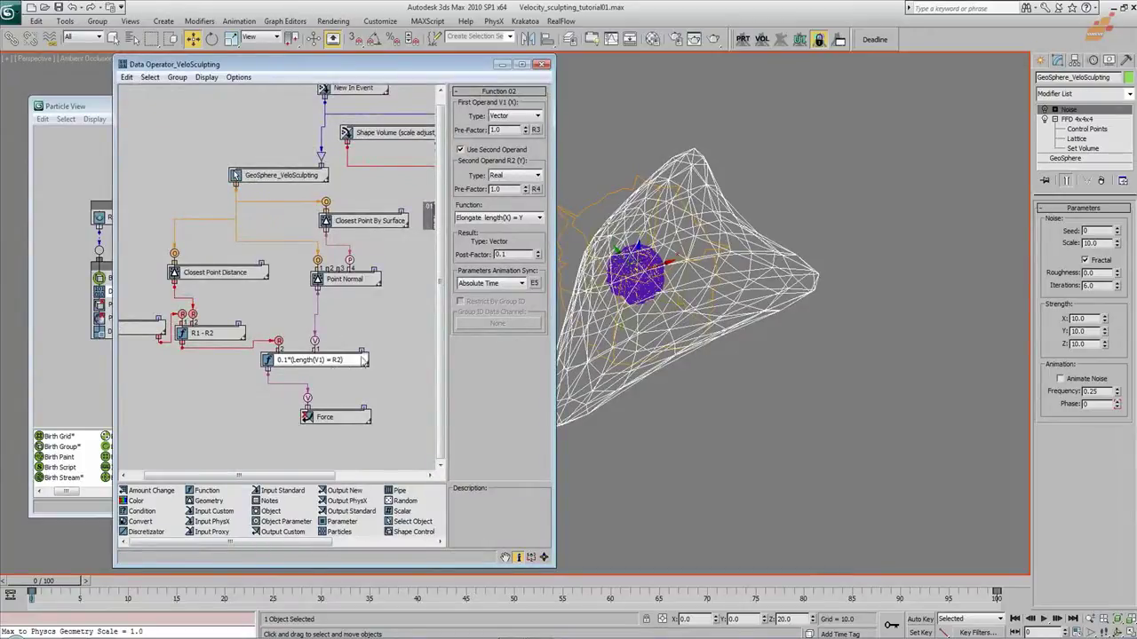
{"action": "left_click", "coordinate": [540, 64]}
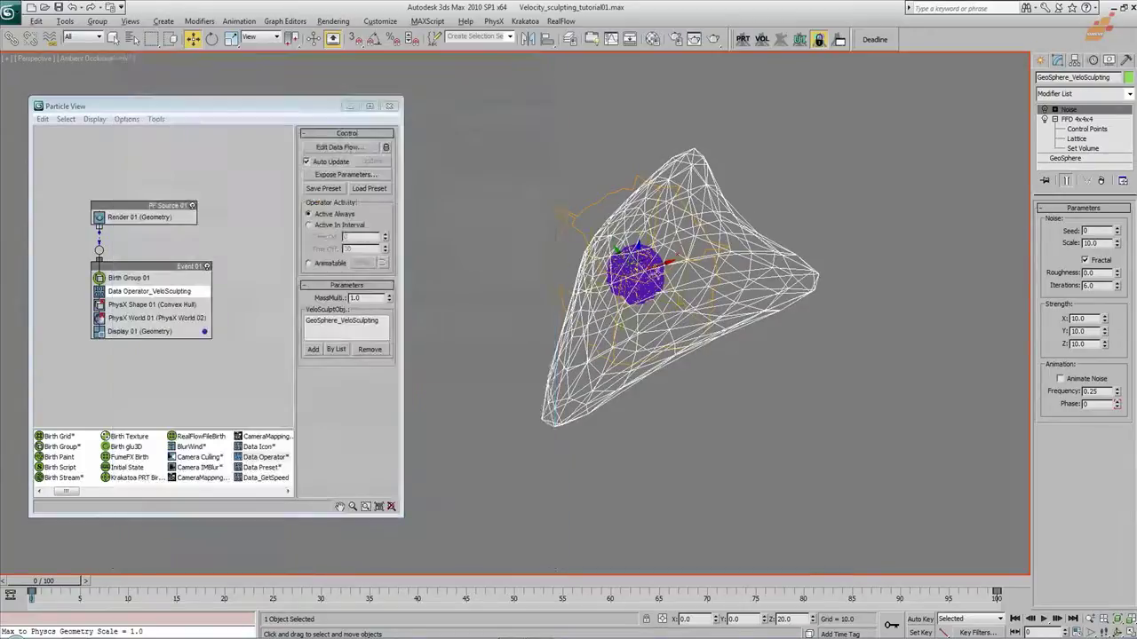
Scrub to frame 16 and replay the opening frames from several angles to examine how fragments leave the stretched geosphere
{"action": "left_click_drag", "start_coordinate": [47, 586], "coordinate": [189, 598]}
{"action": "key", "text": "w"}
{"action": "scroll", "coordinate": [684, 373], "scroll_direction": "down", "scroll_amount": 5}
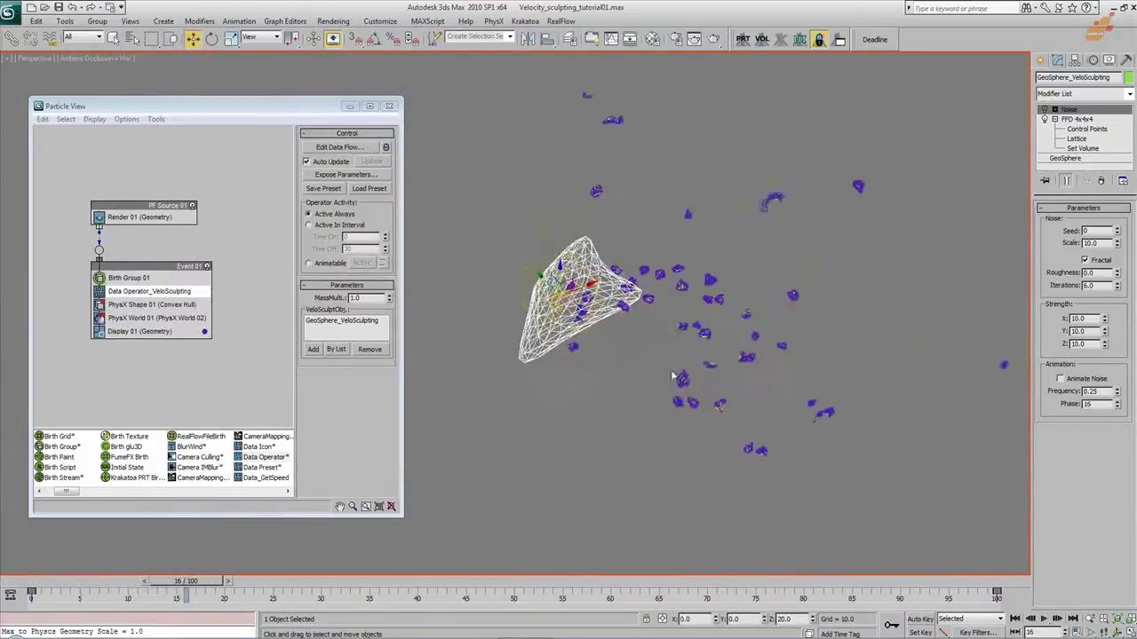
{"action": "middle_click_drag", "start_coordinate": [668, 273], "coordinate": [780, 381], "text": "alt"}
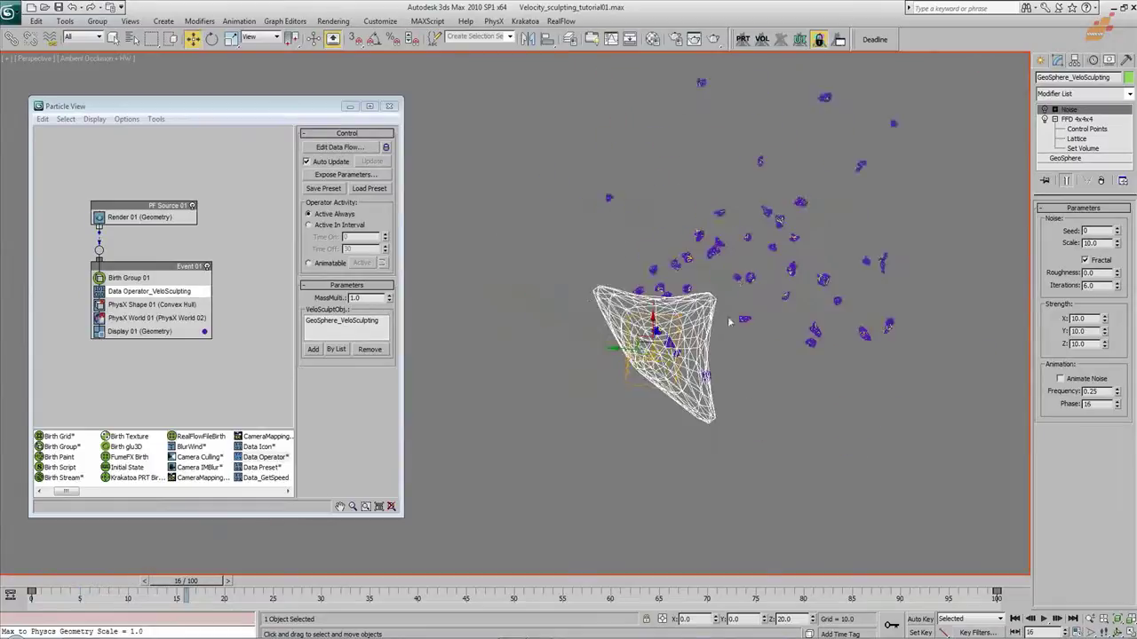
{"action": "left_click_drag", "start_coordinate": [76, 586], "coordinate": [36, 598]}
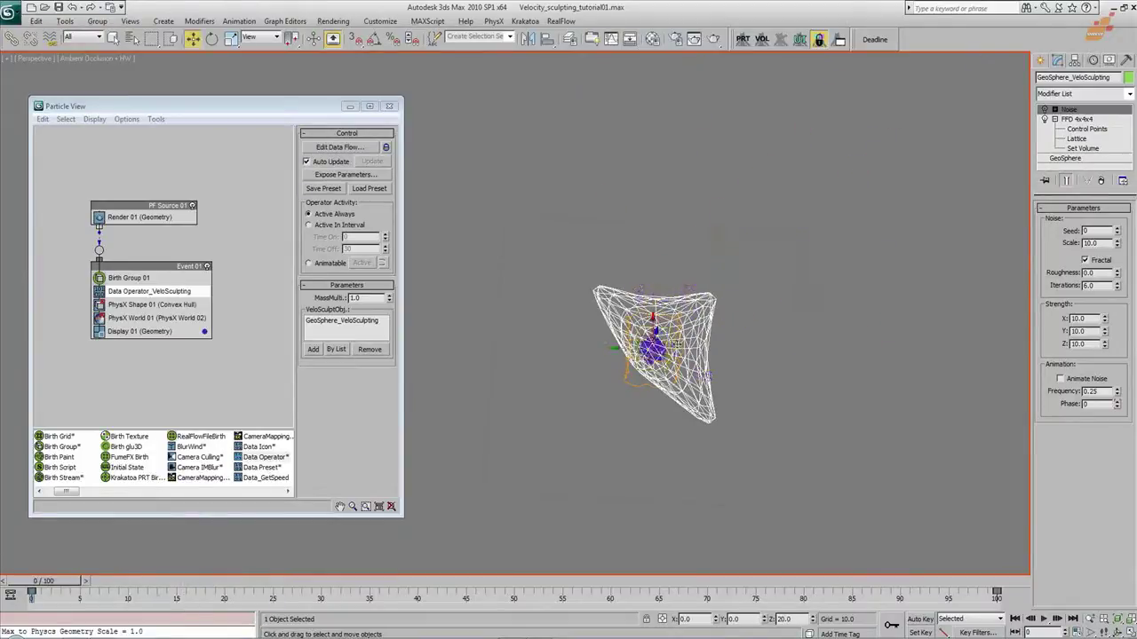
{"action": "middle_click_drag", "start_coordinate": [648, 324], "coordinate": [701, 293], "text": "alt"}
{"action": "key", "text": "/"}
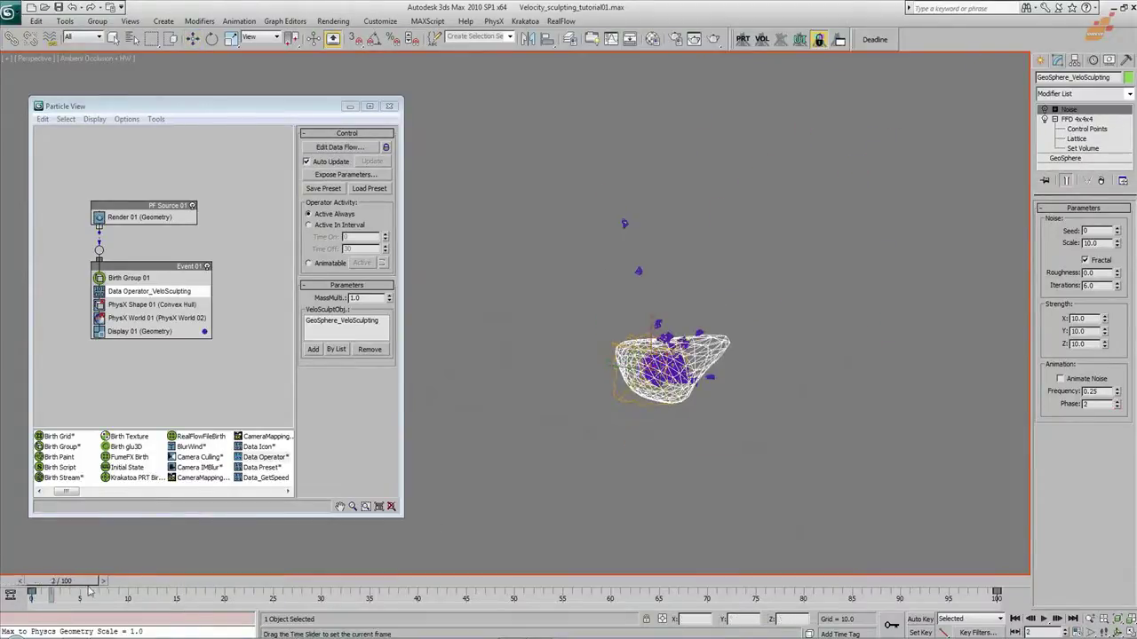
{"action": "key", "text": "Home"}
{"action": "key", "text": "w"}
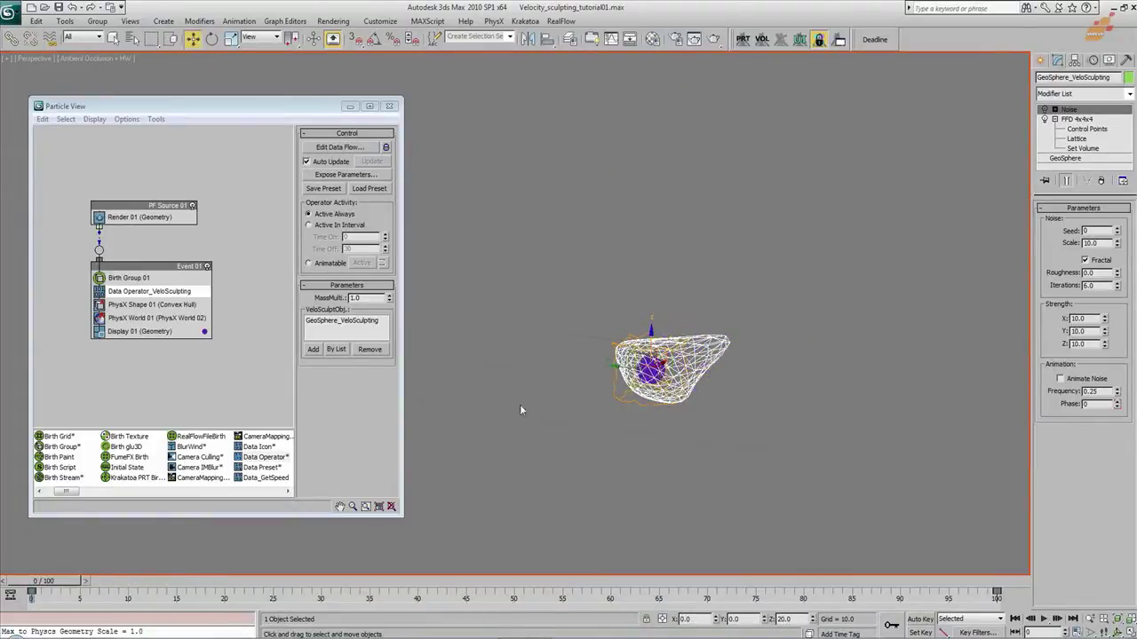
{"action": "middle_click_drag", "start_coordinate": [695, 407], "coordinate": [696, 410], "text": "alt"}
{"action": "left_click_drag", "start_coordinate": [76, 586], "coordinate": [227, 597]}
{"action": "key", "text": "Home"}
Dock the Force output beneath the elongate-length function with execution order 2, checking it against the Mass output
{"action": "left_click", "coordinate": [341, 147]}
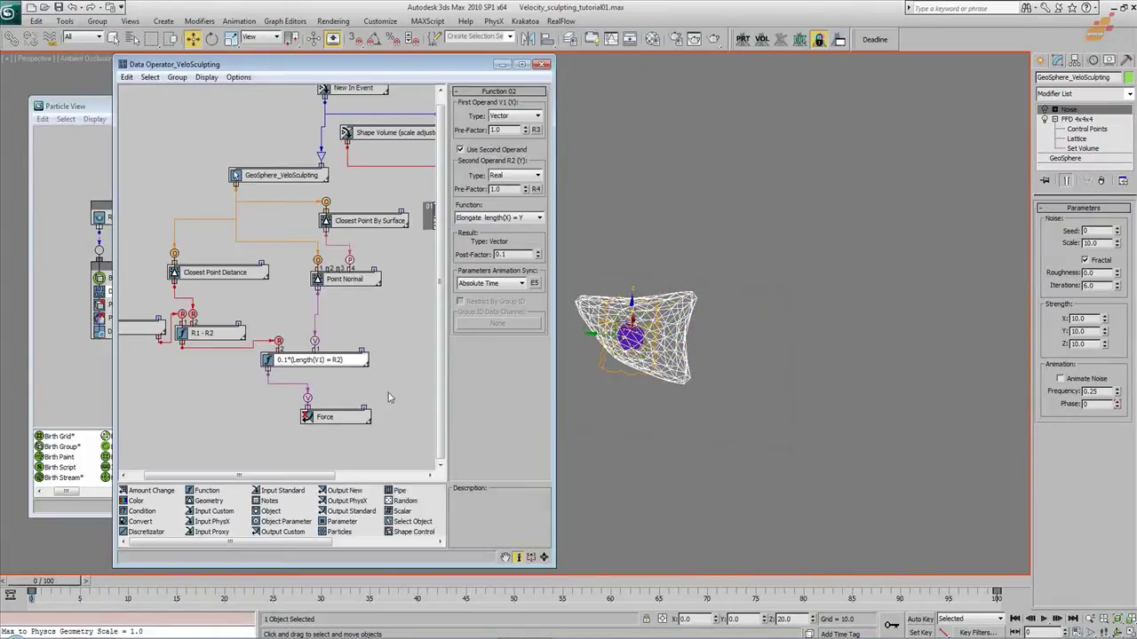
{"action": "middle_click_drag", "start_coordinate": [383, 328], "coordinate": [414, 339]}
{"action": "left_click_drag", "start_coordinate": [297, 414], "coordinate": [292, 378]}
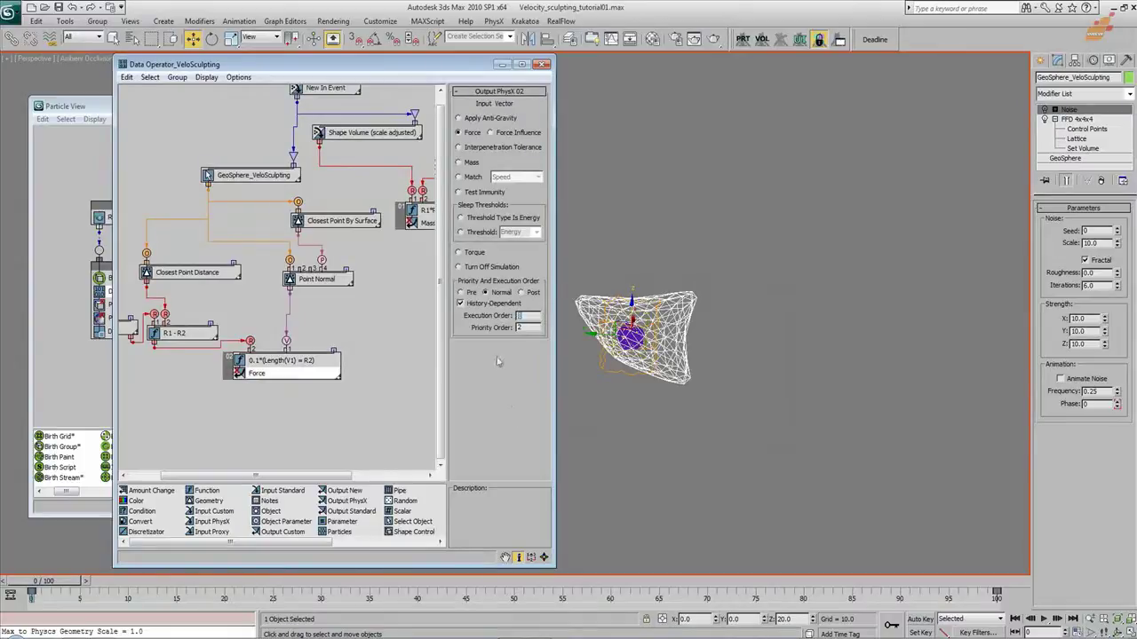
{"action": "middle_click_drag", "start_coordinate": [427, 226], "coordinate": [390, 227]}
{"action": "left_click", "coordinate": [390, 225]}
{"action": "left_click", "coordinate": [260, 377]}
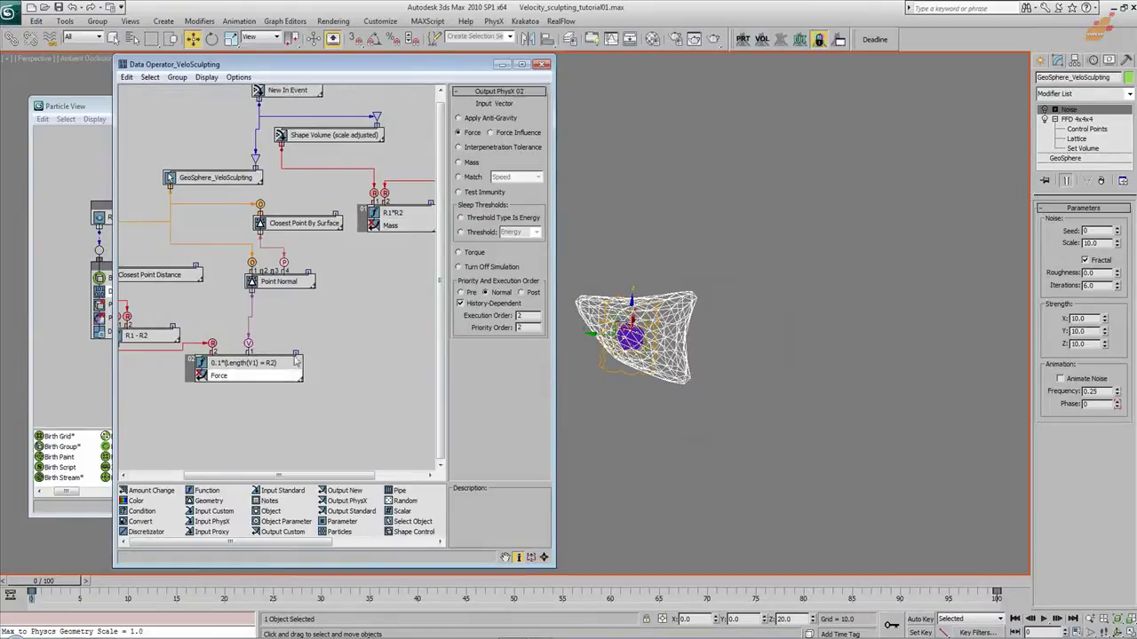
{"action": "left_click", "coordinate": [541, 65]}
Scrub the timeline from the start and return to frame 0 to check the fragments with the docked Force output
{"action": "mouse_move", "coordinate": [32, 593]}
{"action": "left_mouse_down"}
{"action": "mouse_move", "coordinate": [213, 607]}
{"action": "mouse_move", "coordinate": [401, 595]}
{"action": "left_mouse_up"}
{"action": "key", "text": "Home"}
{"action": "key", "text": "w"}
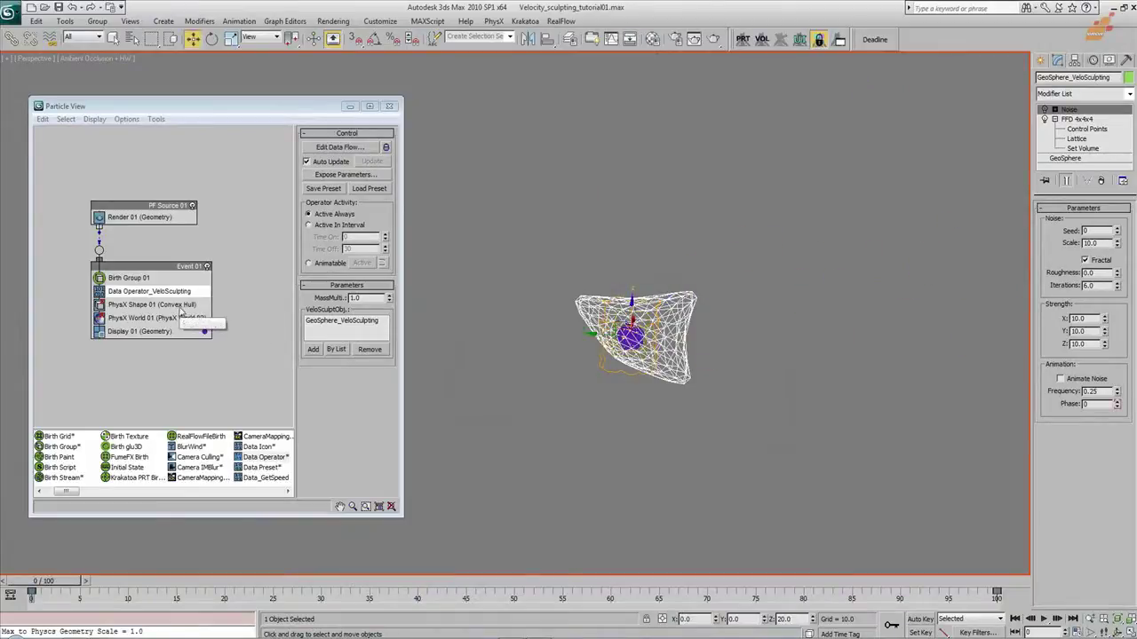
Set the operator's MassMulti to 2 and scrub to frame 67 to examine the scatter
{"action": "double_click", "coordinate": [359, 298]}
{"action": "type", "text": "2"}
{"action": "key", "text": "Return"}
{"action": "left_click_drag", "start_coordinate": [64, 595], "coordinate": [665, 593]}
{"action": "key", "text": "w"}
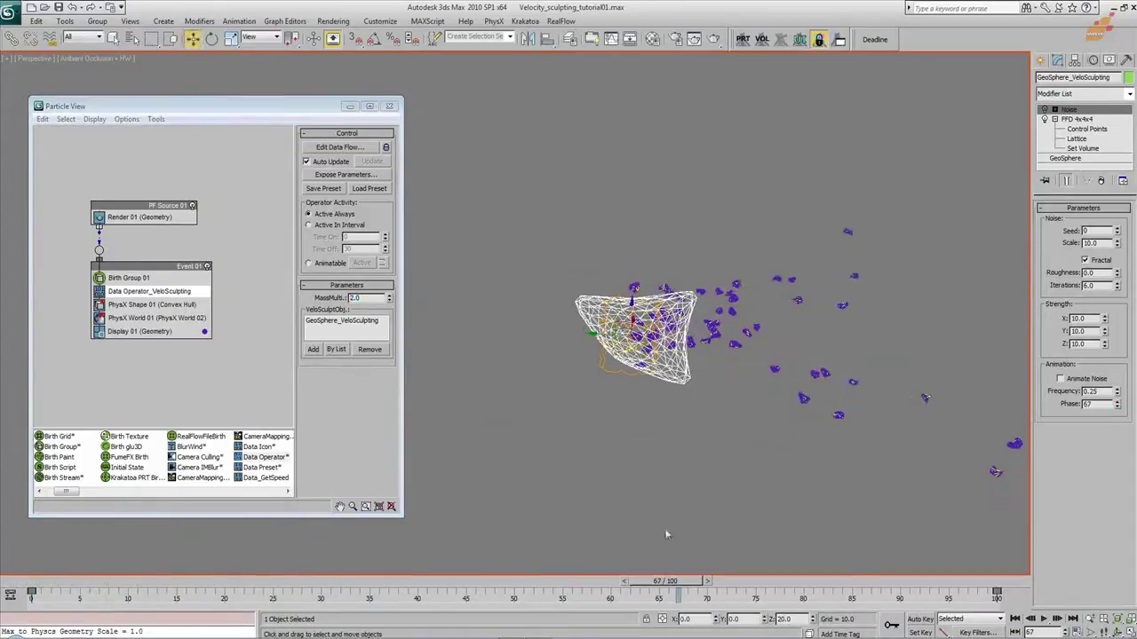
Set MassMulti to 1.5, replay the opening frames and return to frame 0
{"action": "double_click", "coordinate": [356, 299]}
{"action": "type", "text": "1.5"}
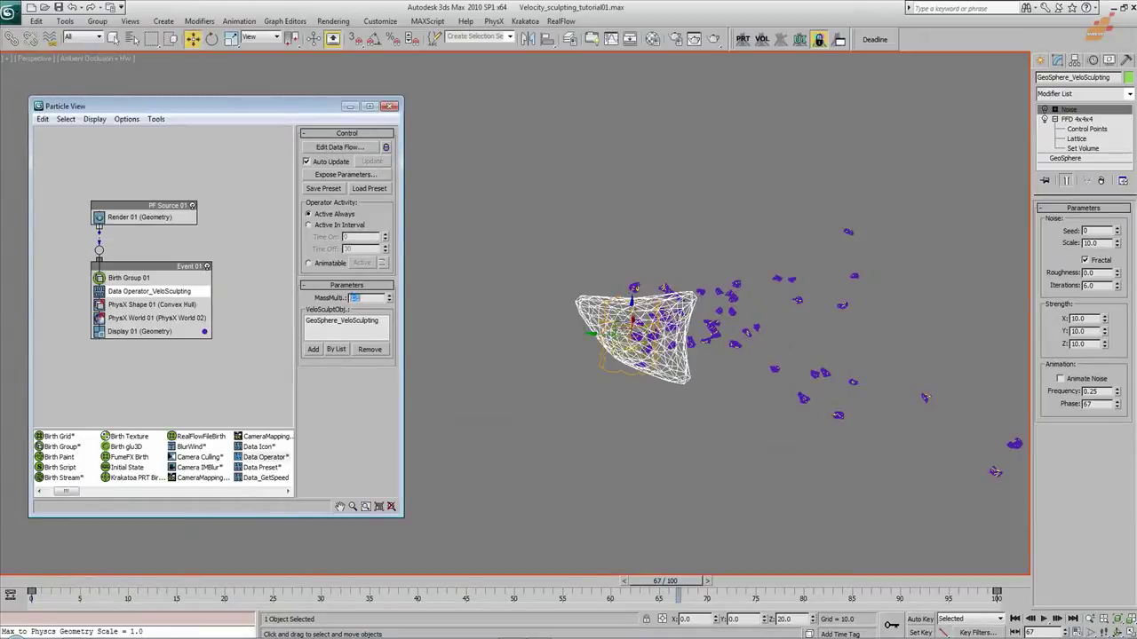
{"action": "left_click_drag", "start_coordinate": [27, 593], "coordinate": [344, 595]}
{"action": "key", "text": "Home"}
{"action": "key", "text": "w"}
{"action": "middle_click_drag", "start_coordinate": [705, 332], "coordinate": [699, 380], "text": "alt"}
Turn off FFD 4x4x4, add an FFD 3x3x3 modifier above it and enter its Control Points level
{"action": "left_click", "coordinate": [1078, 119]}
{"action": "left_click", "coordinate": [1071, 95]}
{"action": "scroll", "coordinate": [1090, 293], "scroll_direction": "down", "scroll_amount": 2}
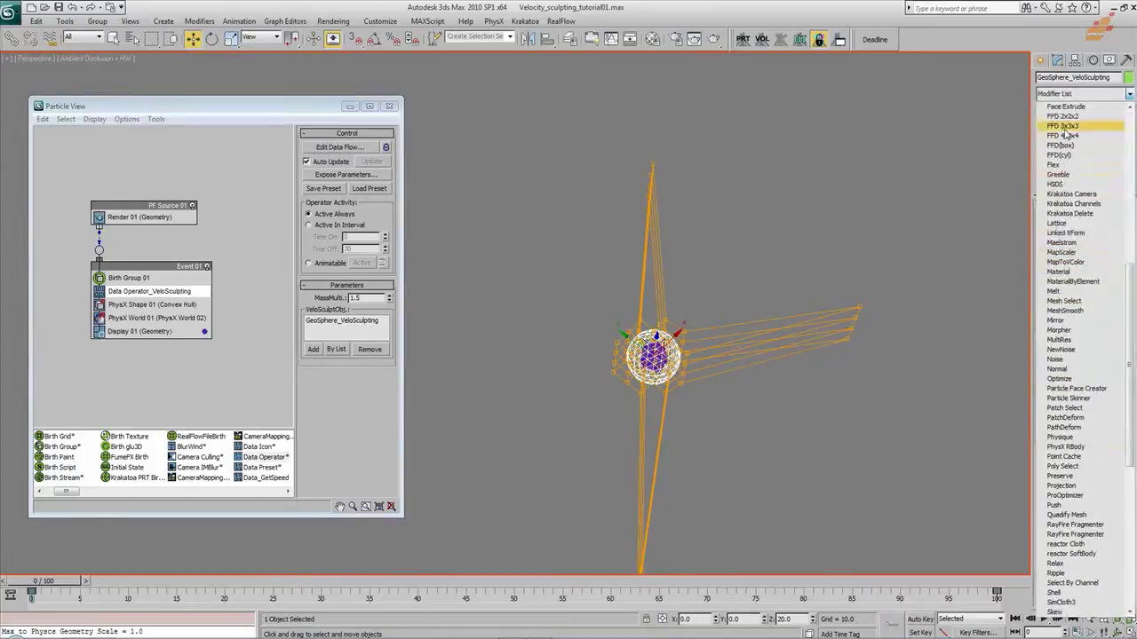
{"action": "left_click", "coordinate": [1062, 125]}
{"action": "left_click", "coordinate": [1055, 119]}
{"action": "left_click", "coordinate": [1087, 128]}
Raise the lattice's upper control points and pull one corner column outward to shape the geosphere into a teardrop
{"action": "left_click_drag", "start_coordinate": [513, 274], "coordinate": [694, 353]}
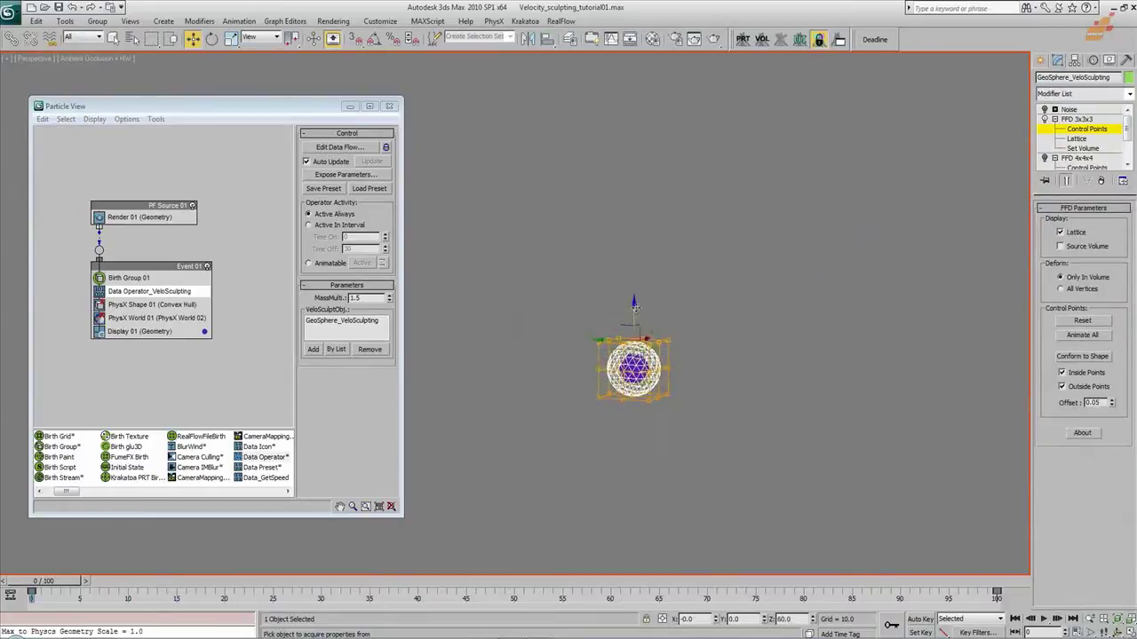
{"action": "left_click_drag", "start_coordinate": [635, 307], "coordinate": [673, 426]}
{"action": "middle_click_drag", "start_coordinate": [674, 420], "coordinate": [660, 446], "text": "alt"}
{"action": "mouse_move", "coordinate": [695, 464]}
{"action": "left_mouse_down"}
{"action": "mouse_move", "coordinate": [665, 343]}
{"action": "mouse_move", "coordinate": [746, 372]}
{"action": "mouse_move", "coordinate": [822, 378]}
{"action": "left_mouse_up"}
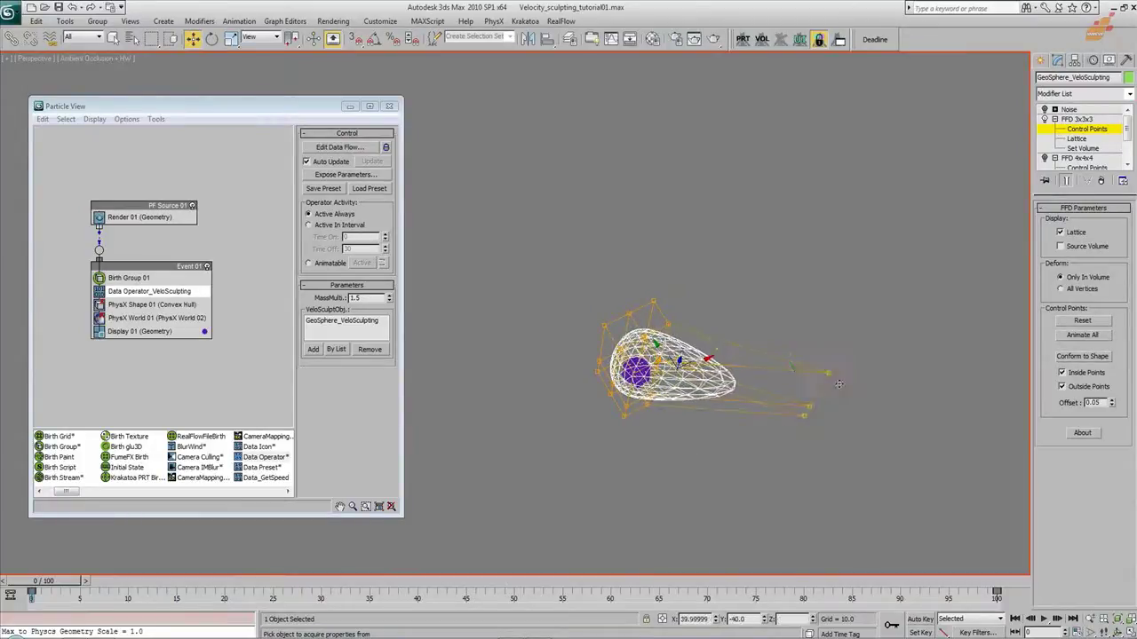
{"action": "left_click", "coordinate": [1078, 119]}
{"action": "middle_click_drag", "start_coordinate": [701, 301], "coordinate": [661, 267], "text": "alt"}
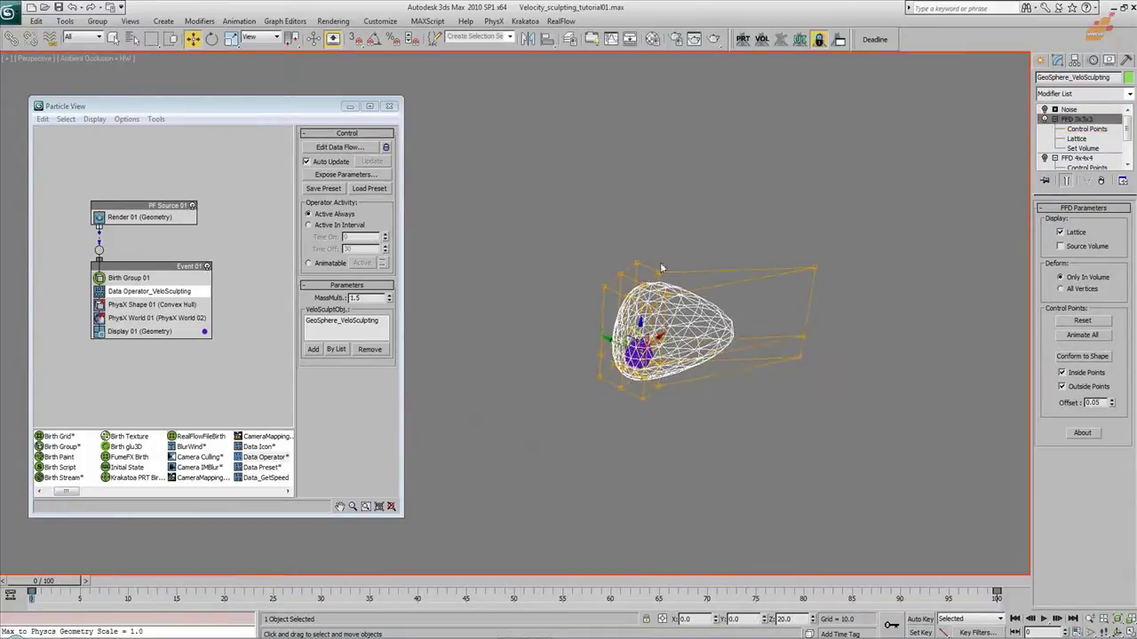
Deselect the geosphere, scrub to frame 75 and replay from the start to examine the fragments' direction around the teardrop
{"action": "left_click", "coordinate": [450, 468]}
{"action": "left_click_drag", "start_coordinate": [62, 582], "coordinate": [772, 604]}
{"action": "key", "text": "w"}
{"action": "middle_click_drag", "start_coordinate": [698, 418], "coordinate": [669, 373], "text": "alt"}
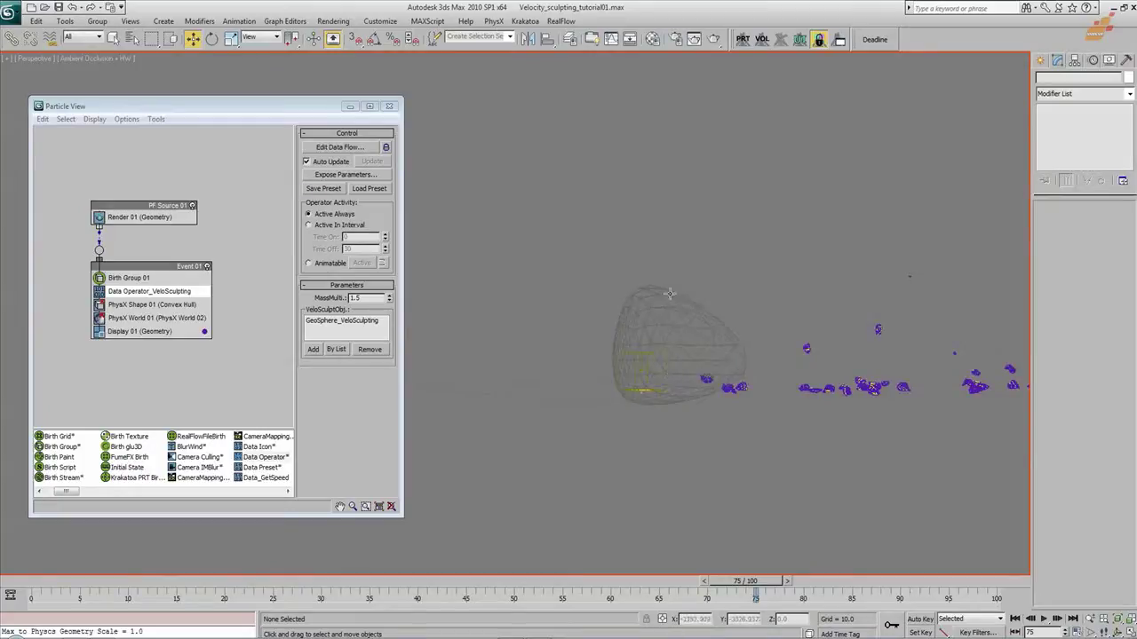
{"action": "middle_click_drag", "start_coordinate": [667, 421], "coordinate": [700, 488]}
{"action": "scroll", "coordinate": [684, 317], "scroll_direction": "down", "scroll_amount": 4}
{"action": "scroll", "coordinate": [657, 386], "scroll_direction": "up", "scroll_amount": 4}
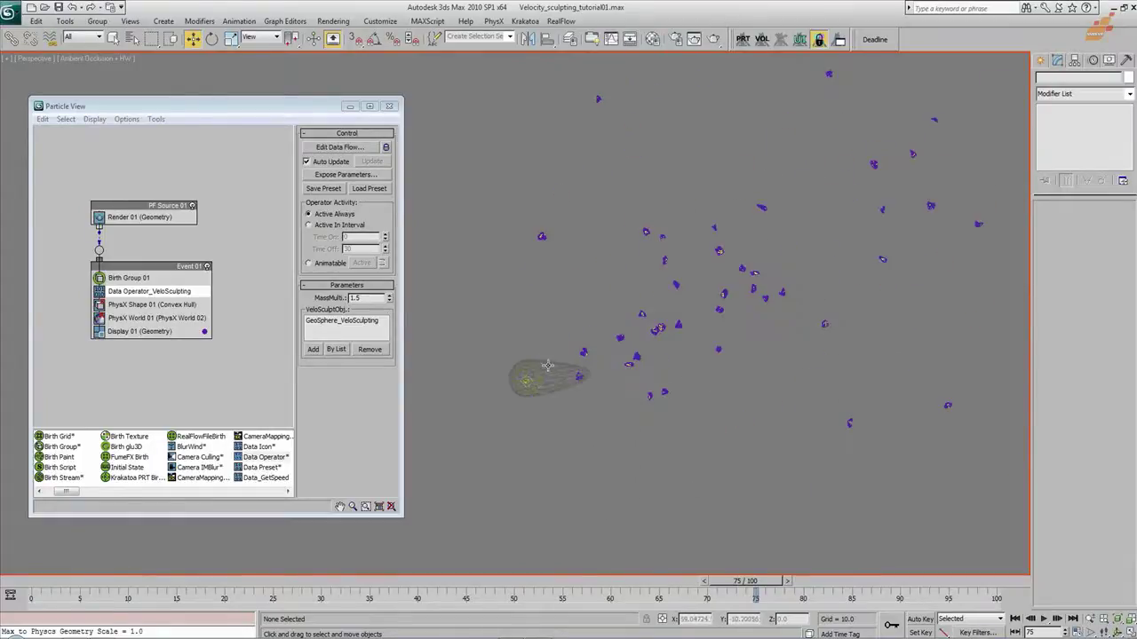
{"action": "left_click_drag", "start_coordinate": [36, 581], "coordinate": [271, 626]}
{"action": "key", "text": "Home"}
{"action": "key", "text": "w"}
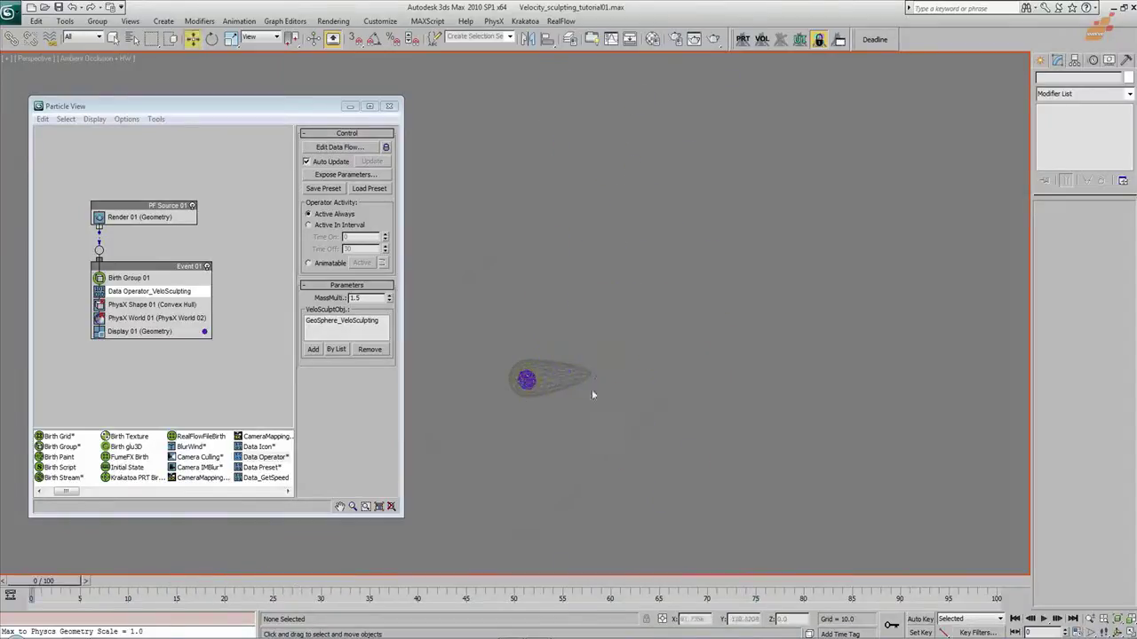
Select the teardrop geosphere and examine the force nodes in the VeloSculpting operator's data flow
{"action": "middle_click_drag", "start_coordinate": [569, 381], "coordinate": [605, 333]}
{"action": "scroll", "coordinate": [579, 354], "scroll_direction": "up", "scroll_amount": 4}
{"action": "left_click", "coordinate": [684, 332]}
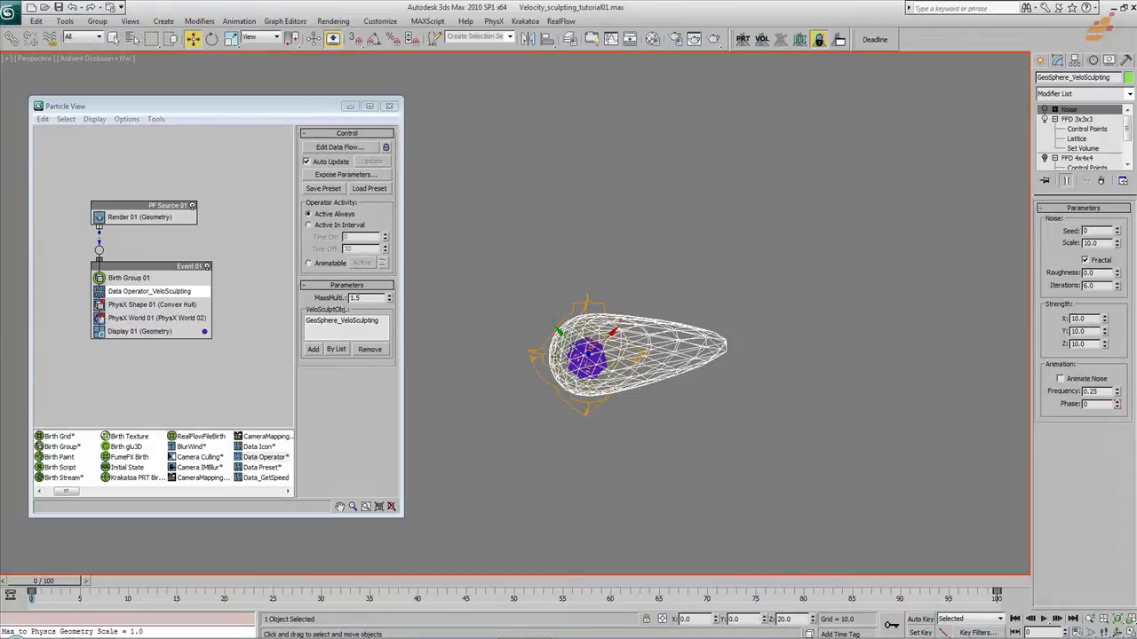
{"action": "left_click_drag", "start_coordinate": [65, 587], "coordinate": [3, 540]}
{"action": "middle_click_drag", "start_coordinate": [650, 367], "coordinate": [379, 329], "text": "alt"}
{"action": "left_click", "coordinate": [348, 148]}
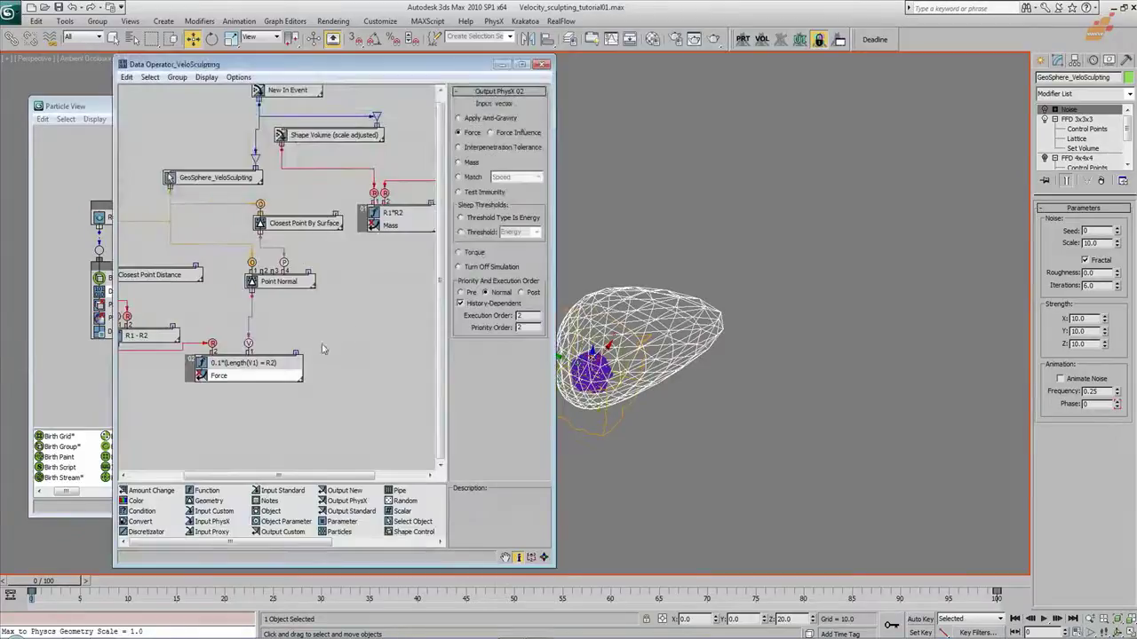
{"action": "middle_click_drag", "start_coordinate": [230, 311], "coordinate": [331, 275]}
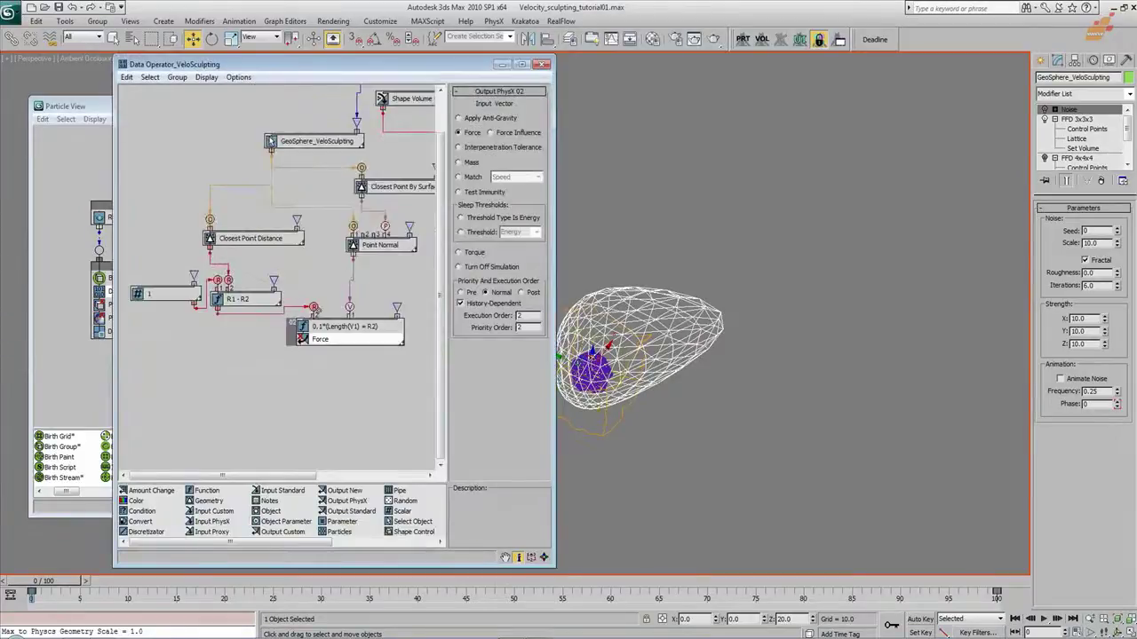
{"action": "left_click", "coordinate": [543, 64]}
Scrub through the opening frames to examine how the fragments leave the teardrop, and return to frame 0
{"action": "scroll", "coordinate": [634, 346], "scroll_direction": "down", "scroll_amount": 3}
{"action": "middle_click_drag", "start_coordinate": [634, 346], "coordinate": [633, 373], "text": "alt"}
{"action": "left_click_drag", "start_coordinate": [62, 583], "coordinate": [310, 583]}
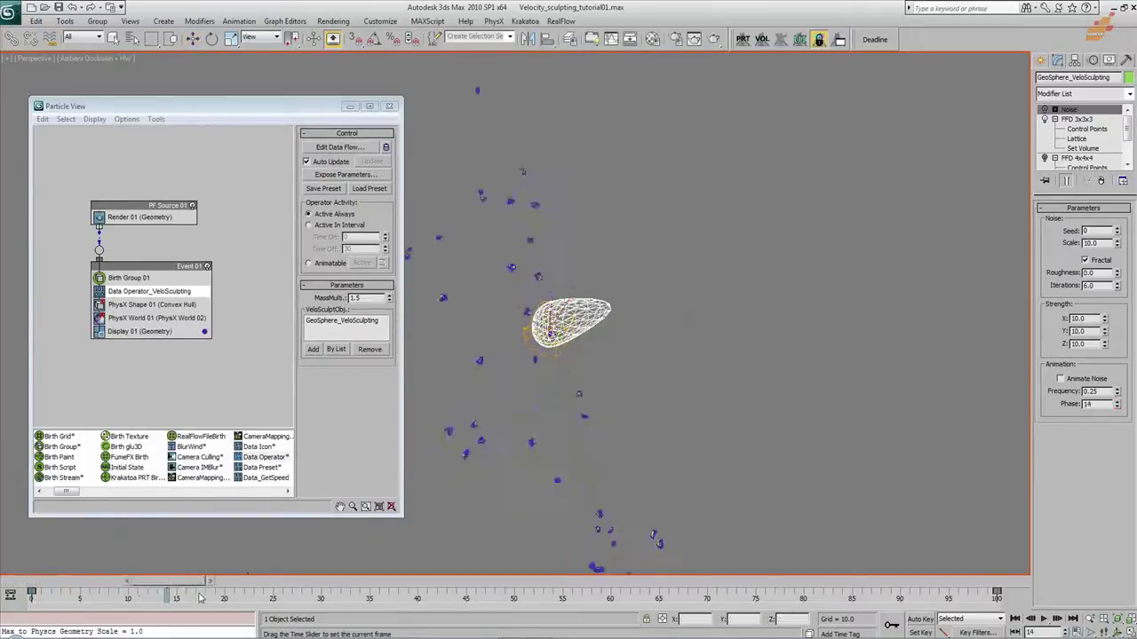
{"action": "left_click_drag", "start_coordinate": [2, 535], "coordinate": [271, 571]}
{"action": "key", "text": "Home"}
{"action": "key", "text": "w"}
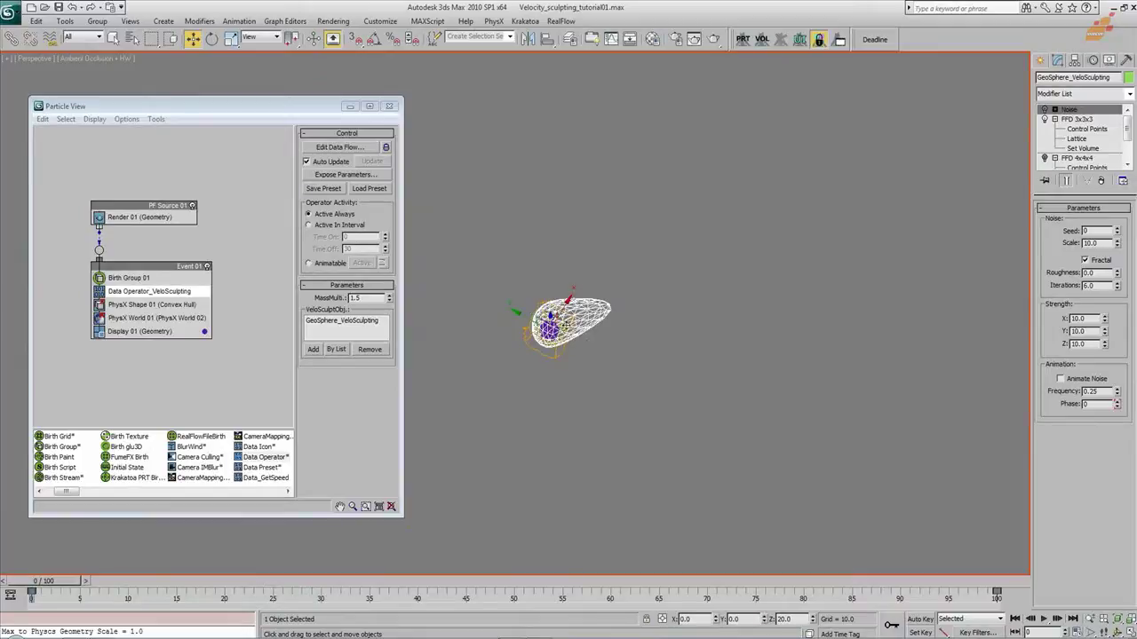
{"action": "scroll", "coordinate": [592, 318], "scroll_direction": "up", "scroll_amount": 5}
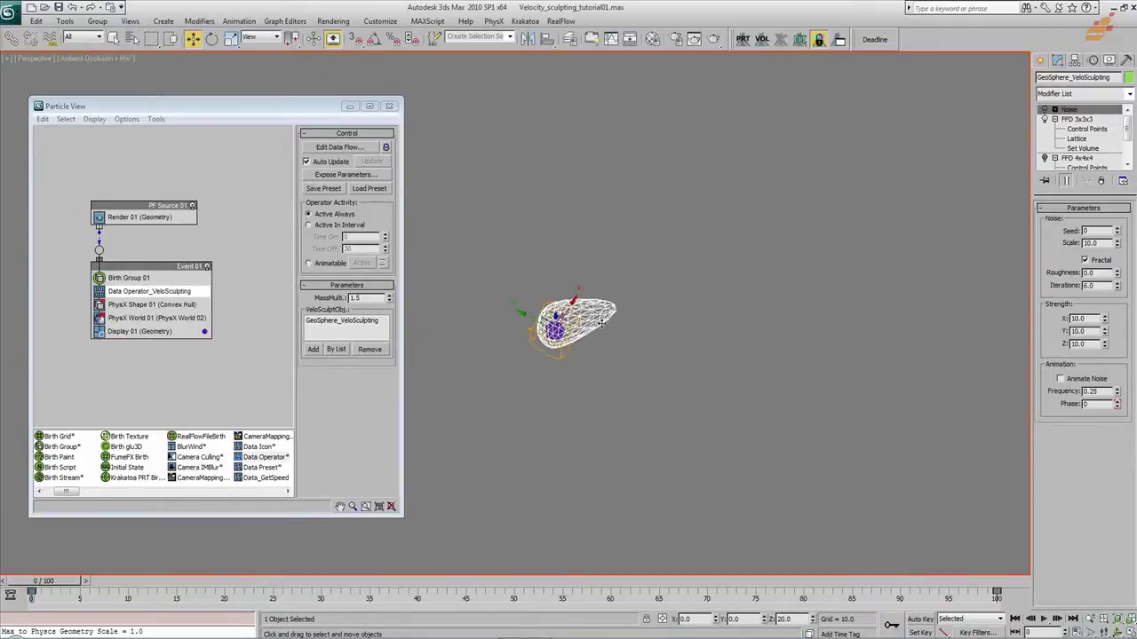
{"action": "middle_click_drag", "start_coordinate": [629, 348], "coordinate": [573, 373], "text": "alt"}
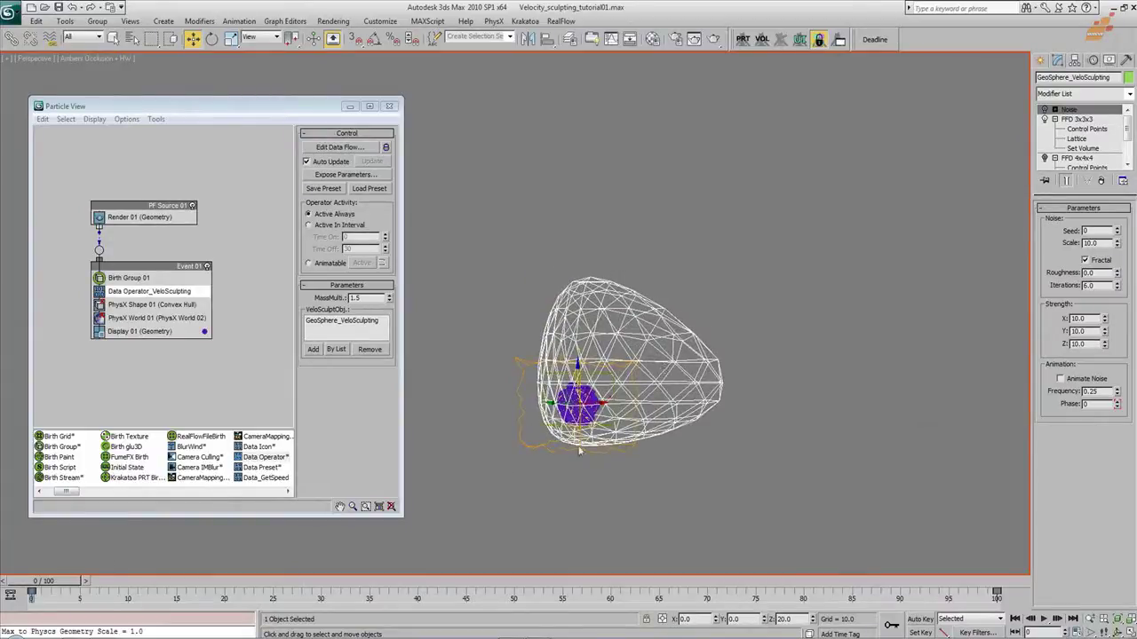
Replay the teardrop simulation, re-examine the distance and normal nodes in the data flow, and return to frame 0
{"action": "left_click_drag", "start_coordinate": [67, 583], "coordinate": [651, 592]}
{"action": "key", "text": "Home"}
{"action": "left_click", "coordinate": [337, 147]}
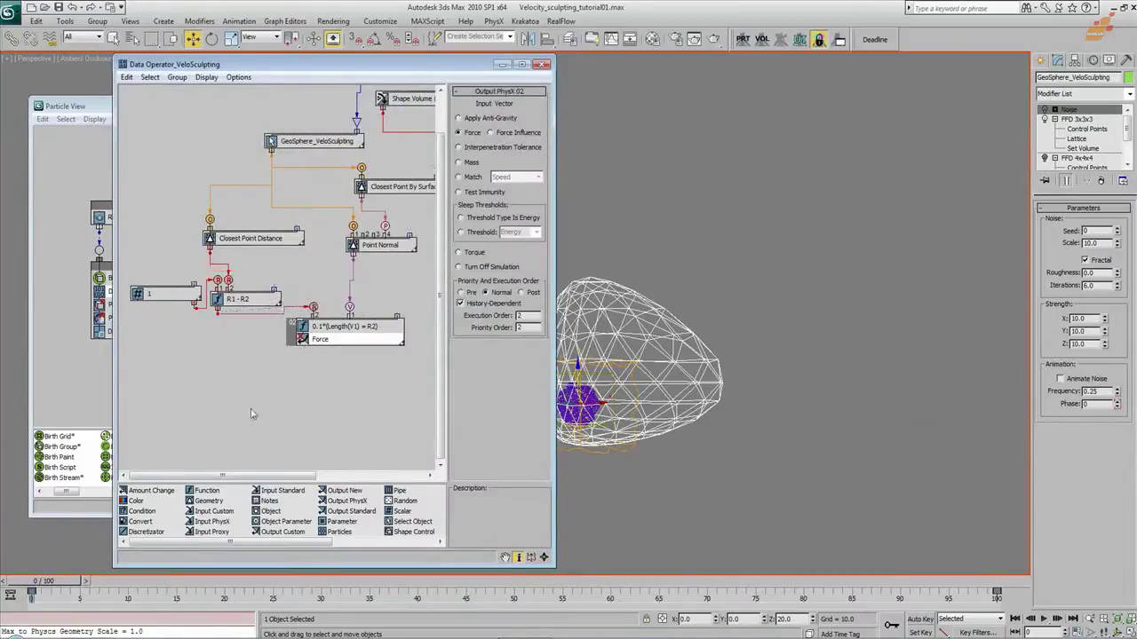
{"action": "middle_click_drag", "start_coordinate": [359, 410], "coordinate": [335, 404]}
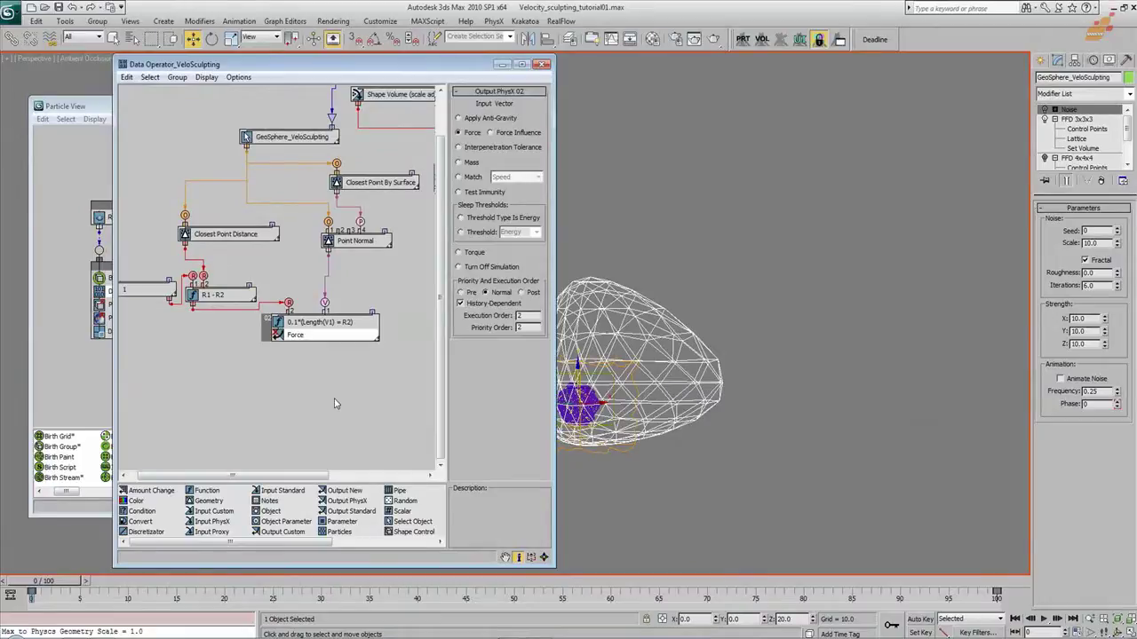
{"action": "left_click", "coordinate": [544, 65]}
{"action": "left_click_drag", "start_coordinate": [64, 581], "coordinate": [847, 626]}
{"action": "key", "text": "w"}
{"action": "left_click", "coordinate": [1016, 618]}
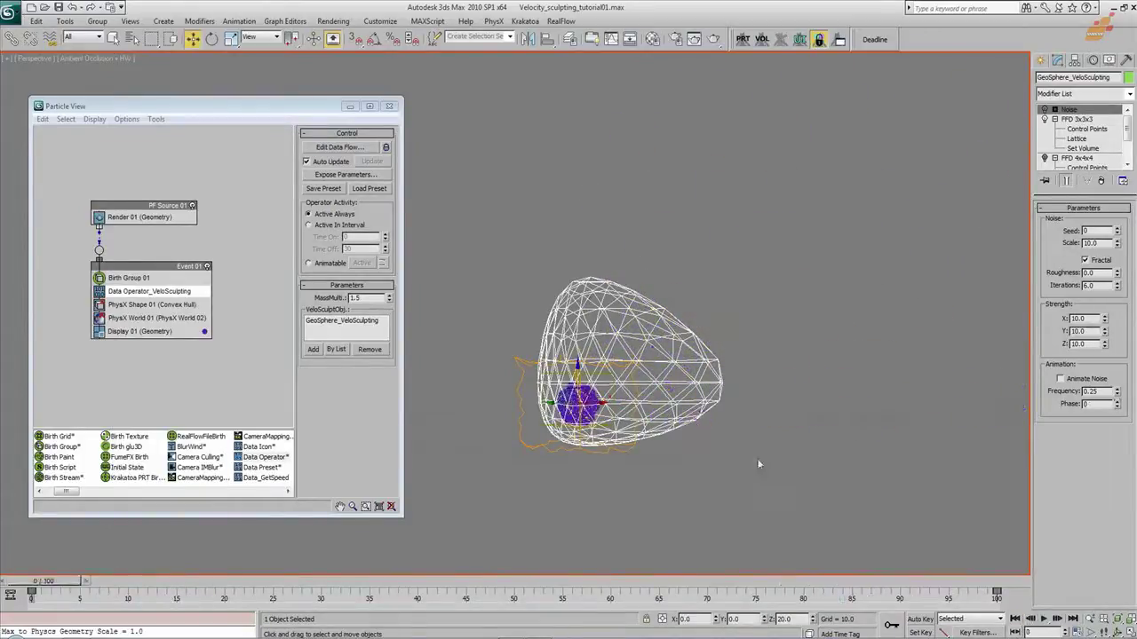
Turn on the geosphere's Noise modifier and set its strength to about X 86.4, Y 53.5 and Z 31.7
{"action": "left_click", "coordinate": [1044, 109]}
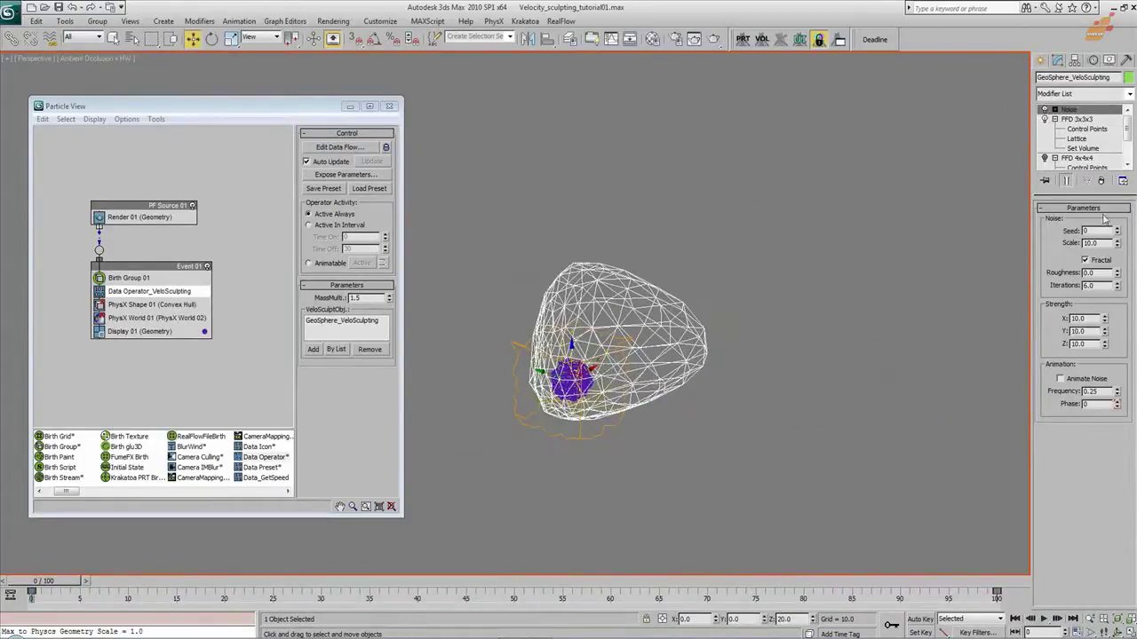
{"action": "left_click_drag", "start_coordinate": [1104, 331], "coordinate": [1064, 127]}
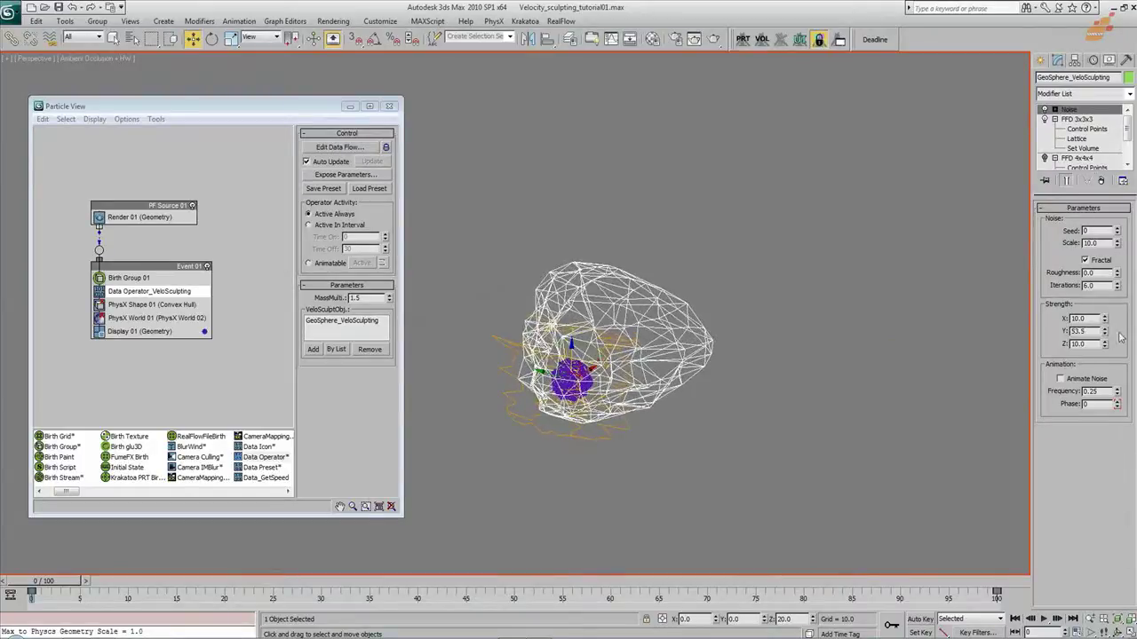
{"action": "left_click_drag", "start_coordinate": [1104, 318], "coordinate": [1014, 468]}
{"action": "middle_click_drag", "start_coordinate": [668, 398], "coordinate": [684, 451], "text": "alt"}
{"action": "scroll", "coordinate": [684, 451], "scroll_direction": "down", "scroll_amount": 3}
{"action": "left_click_drag", "start_coordinate": [1111, 353], "coordinate": [1105, 341]}
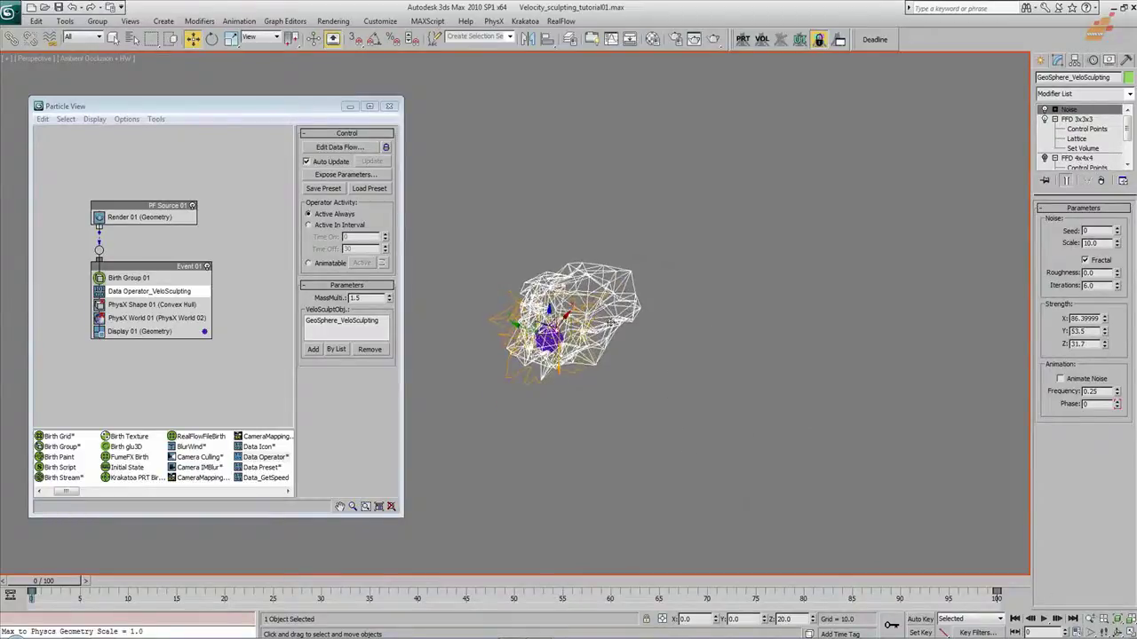
Scrub to frame 14, replay the simulation to examine the fragments around the noisy geosphere, and return to frame 0
{"action": "middle_click_drag", "start_coordinate": [576, 367], "coordinate": [658, 403]}
{"action": "left_click_drag", "start_coordinate": [71, 588], "coordinate": [201, 613]}
{"action": "key", "text": "w"}
{"action": "middle_click_drag", "start_coordinate": [675, 406], "coordinate": [563, 275], "text": "alt"}
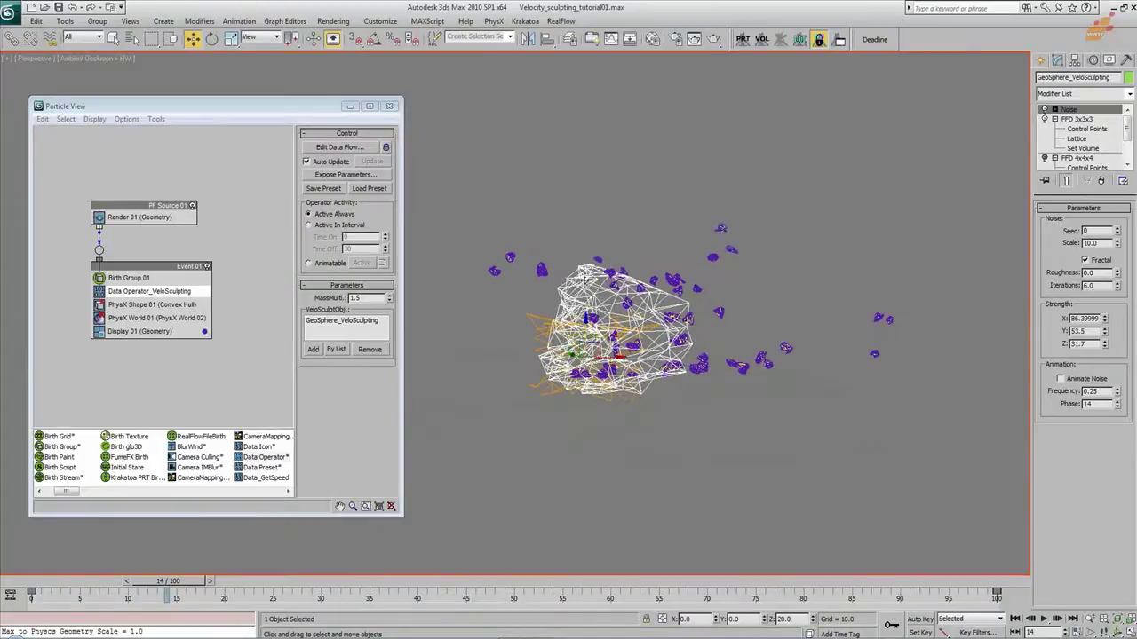
{"action": "left_click", "coordinate": [1044, 109]}
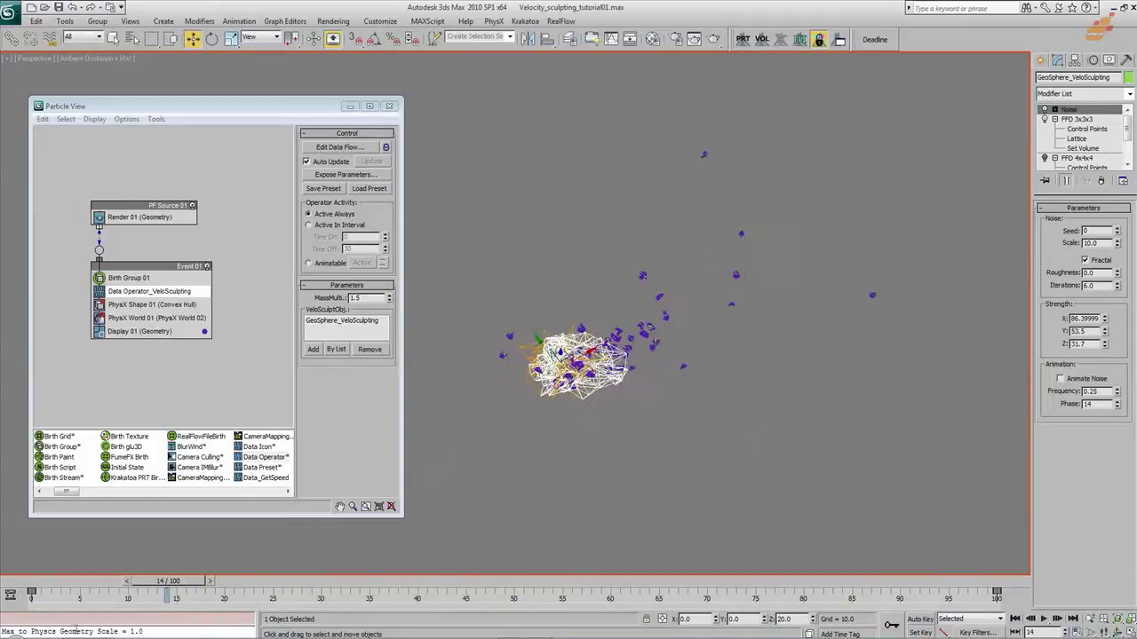
{"action": "left_click_drag", "start_coordinate": [31, 589], "coordinate": [999, 593]}
{"action": "key", "text": "w"}
{"action": "left_click", "coordinate": [37, 586]}
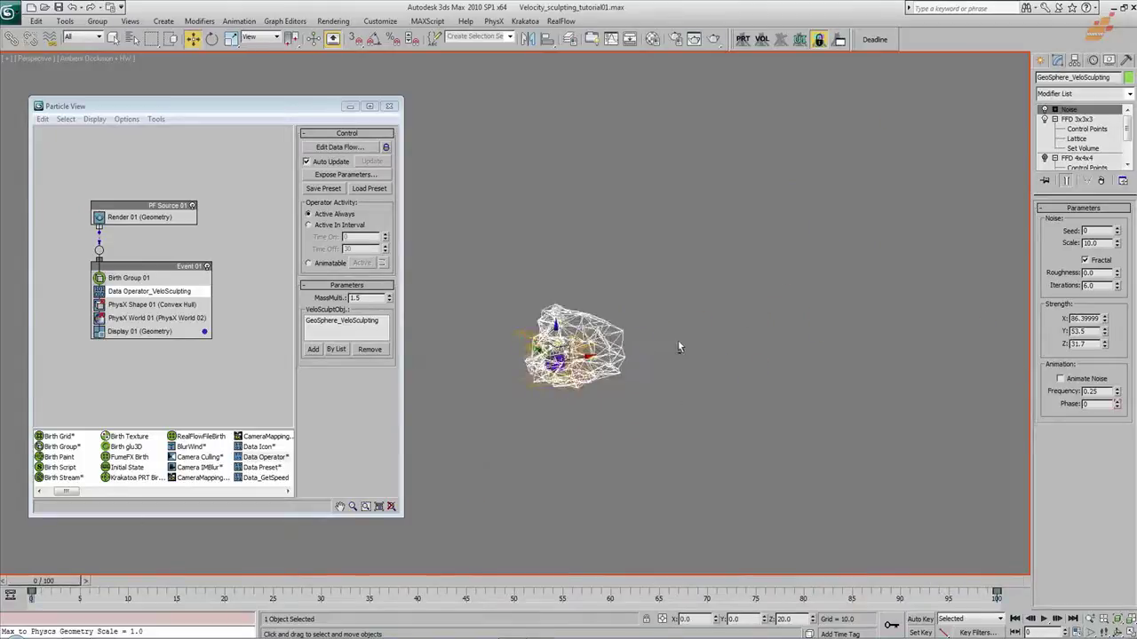
Turn off the geosphere's Noise and FFD 3x3x3 modifiers, check the result up to about frame 45 and return to frame 0
{"action": "left_click", "coordinate": [1045, 109]}
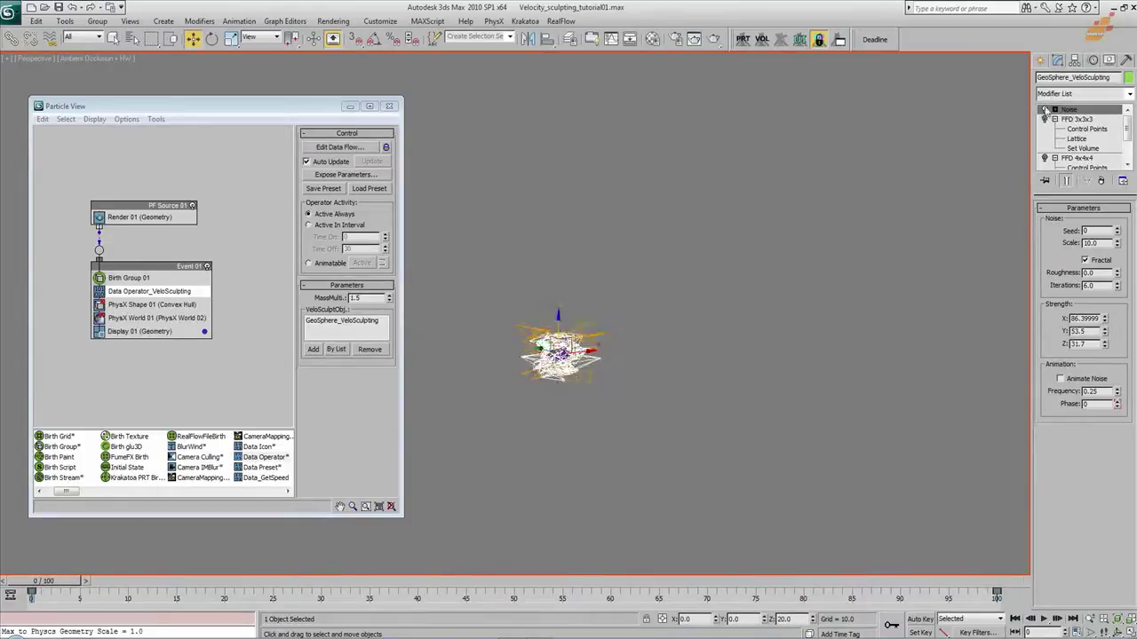
{"action": "left_click_drag", "start_coordinate": [63, 585], "coordinate": [480, 587]}
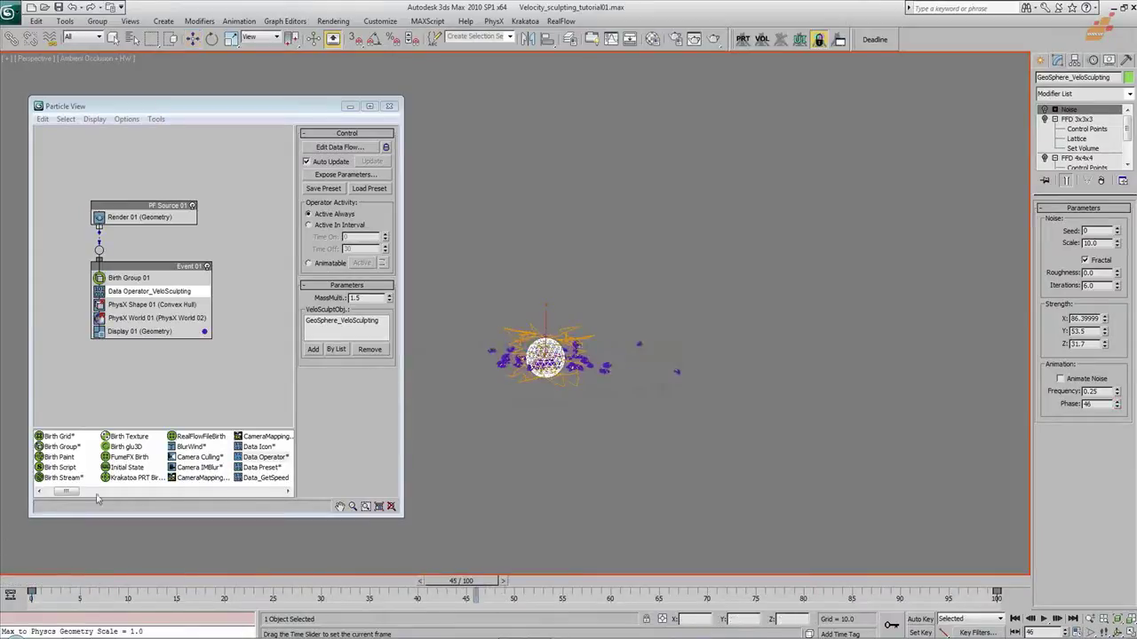
{"action": "left_click_drag", "start_coordinate": [2, 521], "coordinate": [2, 521]}
{"action": "key", "text": "w"}
Play the plain-sphere simulation through to frame 100 and switch the viewport from wireframe to shaded display
{"action": "middle_click_drag", "start_coordinate": [604, 421], "coordinate": [662, 383]}
{"action": "scroll", "coordinate": [602, 405], "scroll_direction": "up", "scroll_amount": 4}
{"action": "scroll", "coordinate": [672, 409], "scroll_direction": "up", "scroll_amount": 3}
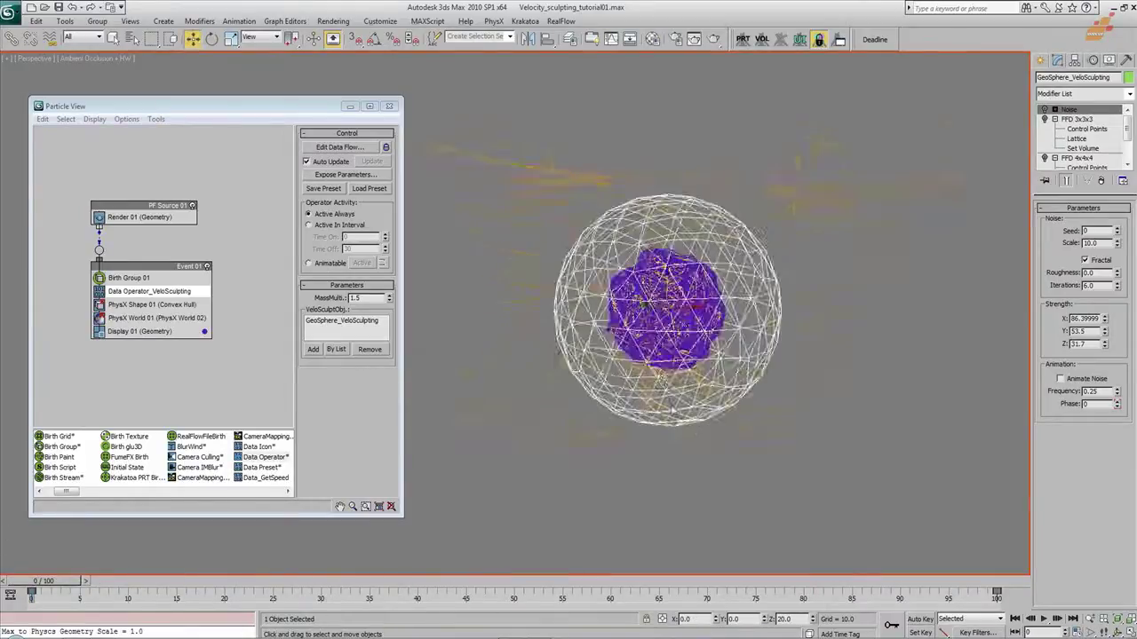
{"action": "middle_click_drag", "start_coordinate": [695, 432], "coordinate": [694, 384]}
{"action": "middle_click_drag", "start_coordinate": [690, 213], "coordinate": [659, 278], "text": "alt"}
{"action": "scroll", "coordinate": [659, 278], "scroll_direction": "down", "scroll_amount": 4}
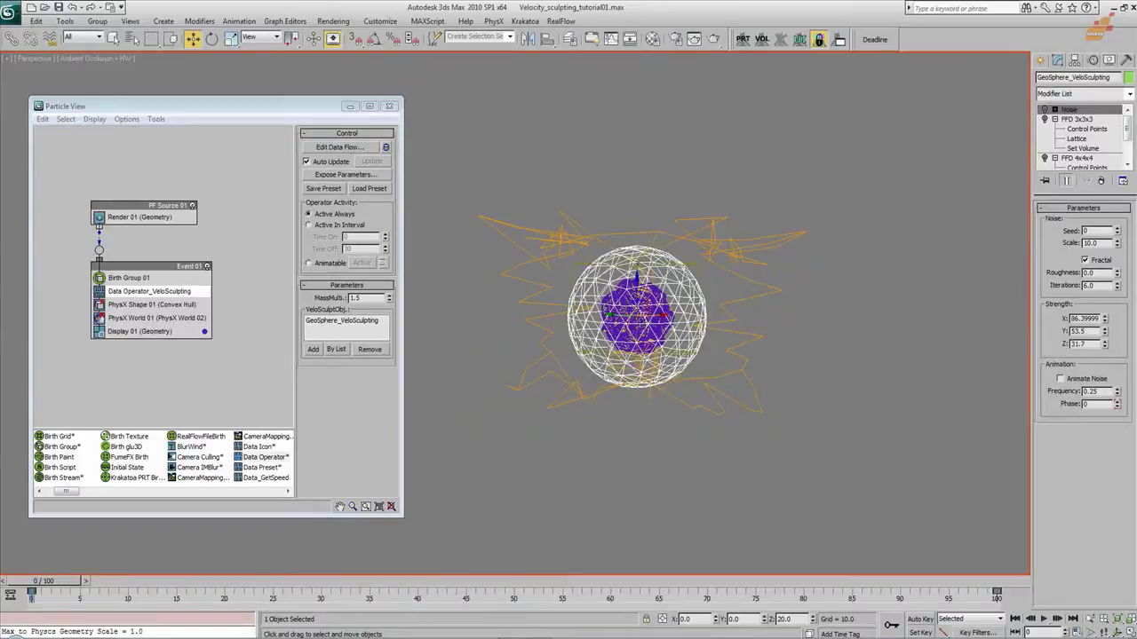
{"action": "left_click_drag", "start_coordinate": [40, 583], "coordinate": [991, 586]}
{"action": "mouse_move", "coordinate": [708, 414]}
{"action": "middle_mouse_down", "text": "alt"}
{"action": "mouse_move", "coordinate": [698, 442]}
{"action": "mouse_move", "coordinate": [681, 411]}
{"action": "middle_mouse_up", "text": "alt"}
{"action": "key", "text": "F3"}
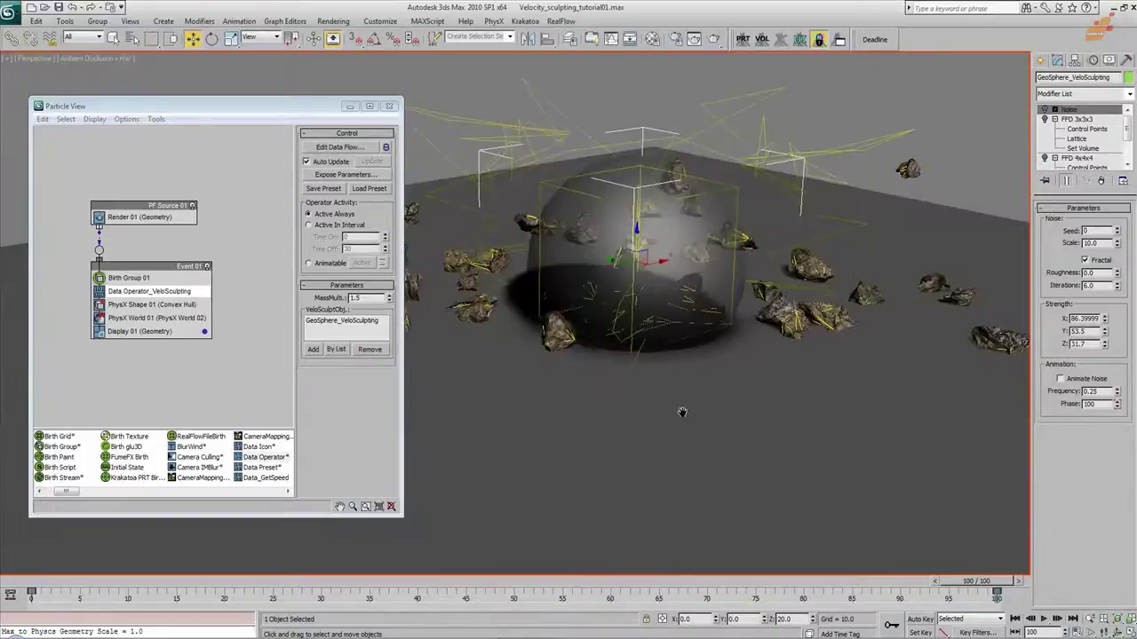
Set PhysX Shape 01's Display As option to None and replay the simulation up to frame 92
{"action": "left_click_drag", "start_coordinate": [26, 589], "coordinate": [99, 600]}
{"action": "left_click", "coordinate": [151, 305]}
{"action": "left_click", "coordinate": [375, 165]}
{"action": "left_click", "coordinate": [346, 175]}
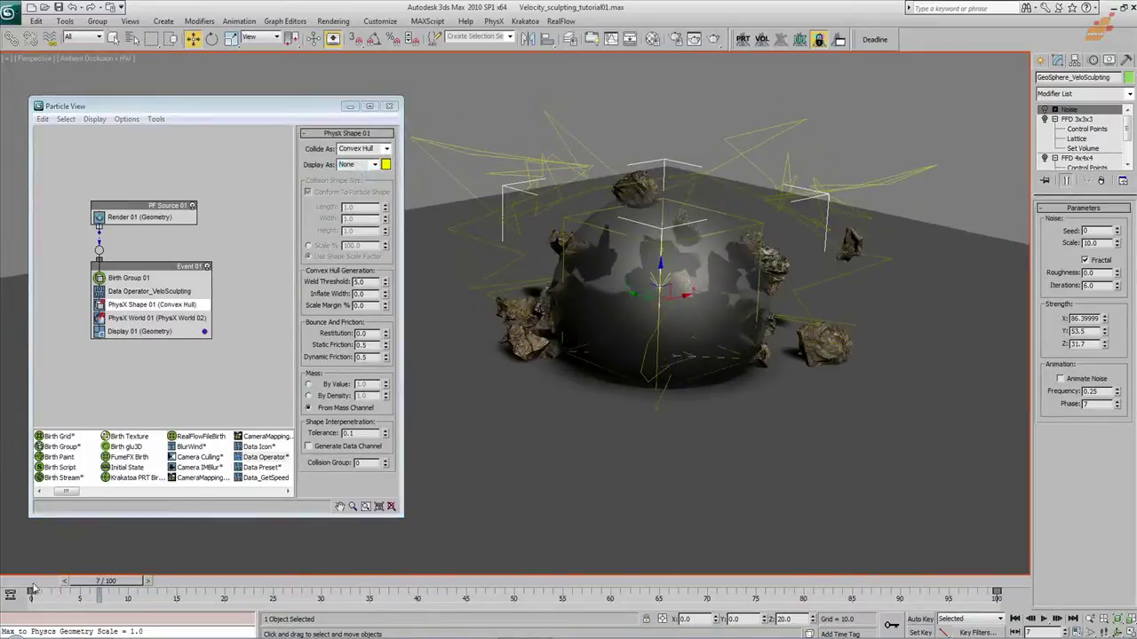
{"action": "left_click_drag", "start_coordinate": [87, 590], "coordinate": [919, 582]}
{"action": "key", "text": "w"}
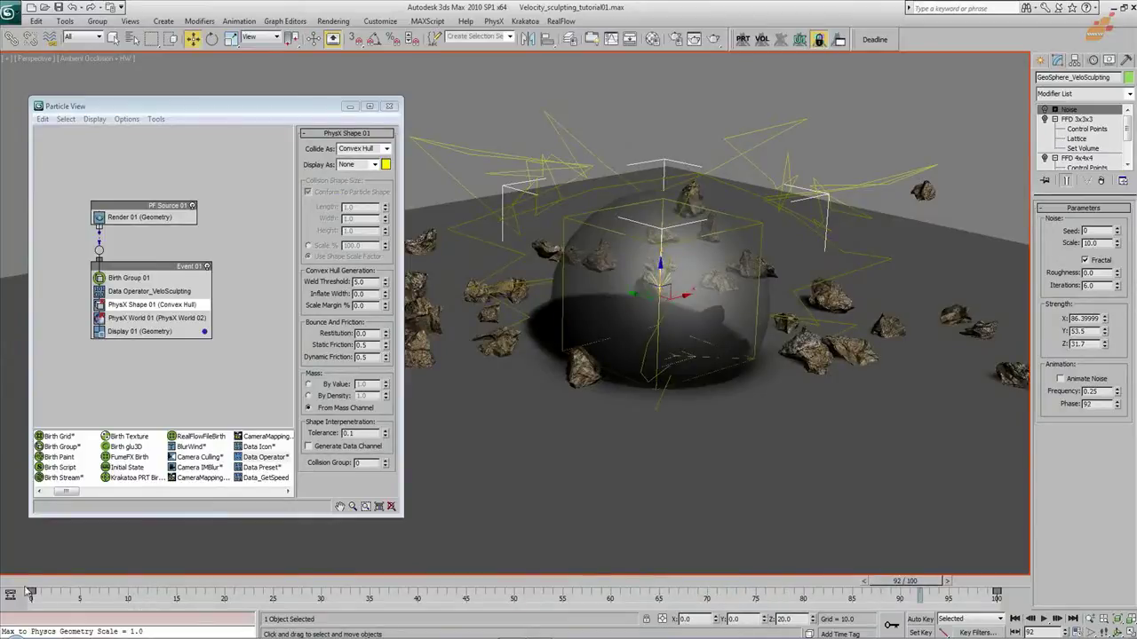
Set PhysX Shape 01's Restitution to 0.5, replay the simulation to frame 100 and return to frame 0
{"action": "left_click_drag", "start_coordinate": [27, 579], "coordinate": [914, 584]}
{"action": "left_click_drag", "start_coordinate": [31, 586], "coordinate": [360, 577]}
{"action": "key", "text": "Home"}
{"action": "key", "text": "w"}
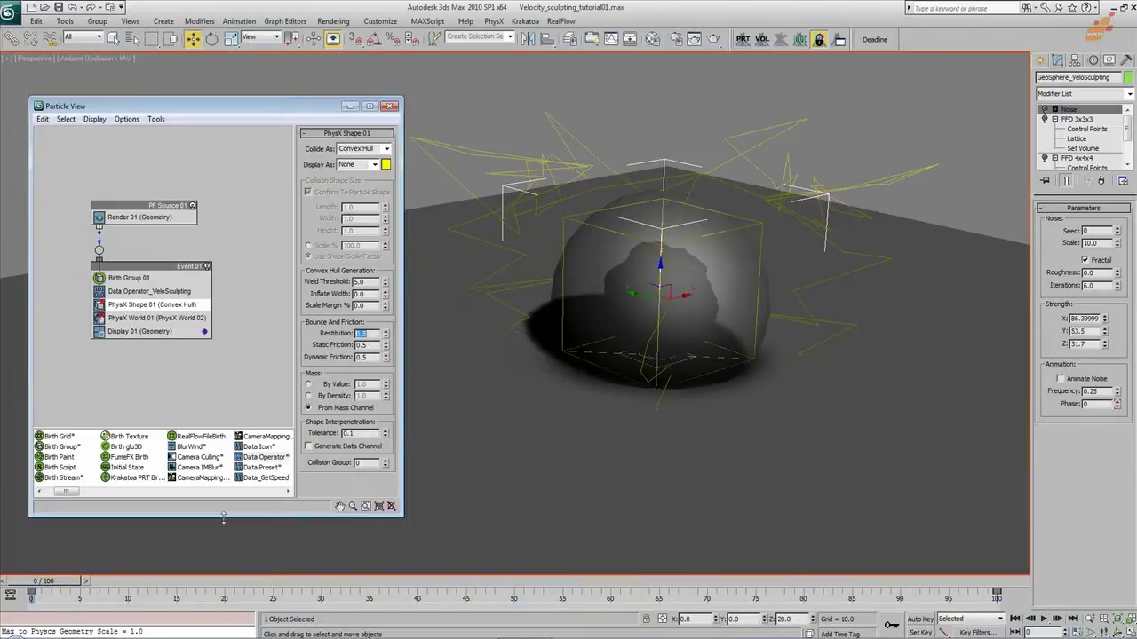
{"action": "left_click_drag", "start_coordinate": [46, 583], "coordinate": [999, 594]}
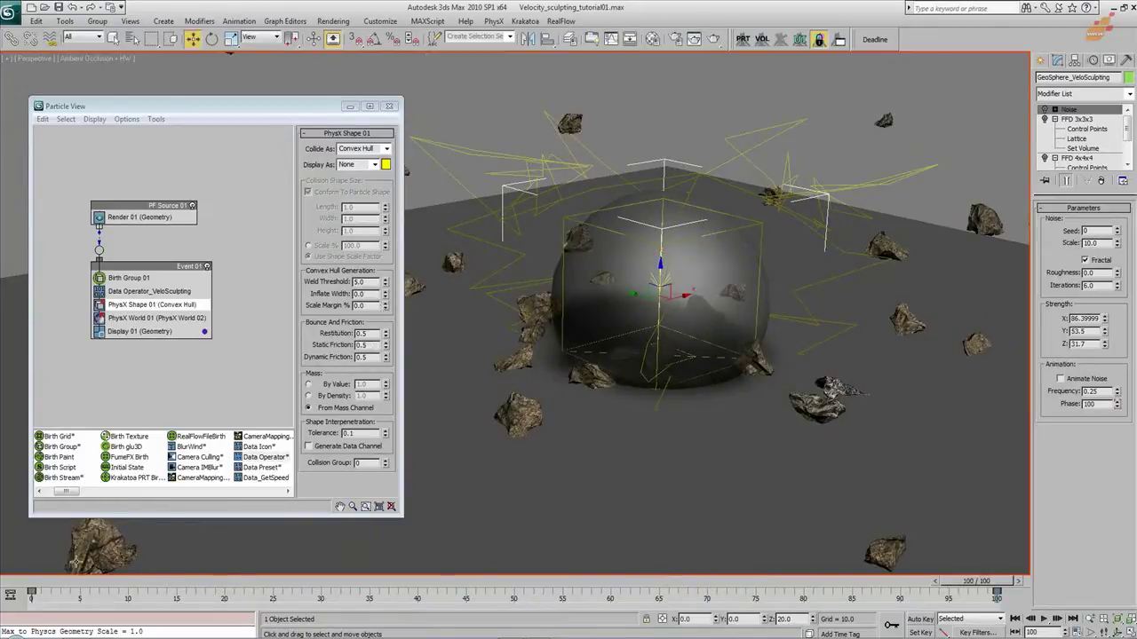
{"action": "key", "text": "Home"}
Set PhysX Shape 01's Restitution to 0.1 and replay the simulation up to frame 84
{"action": "double_click", "coordinate": [361, 282]}
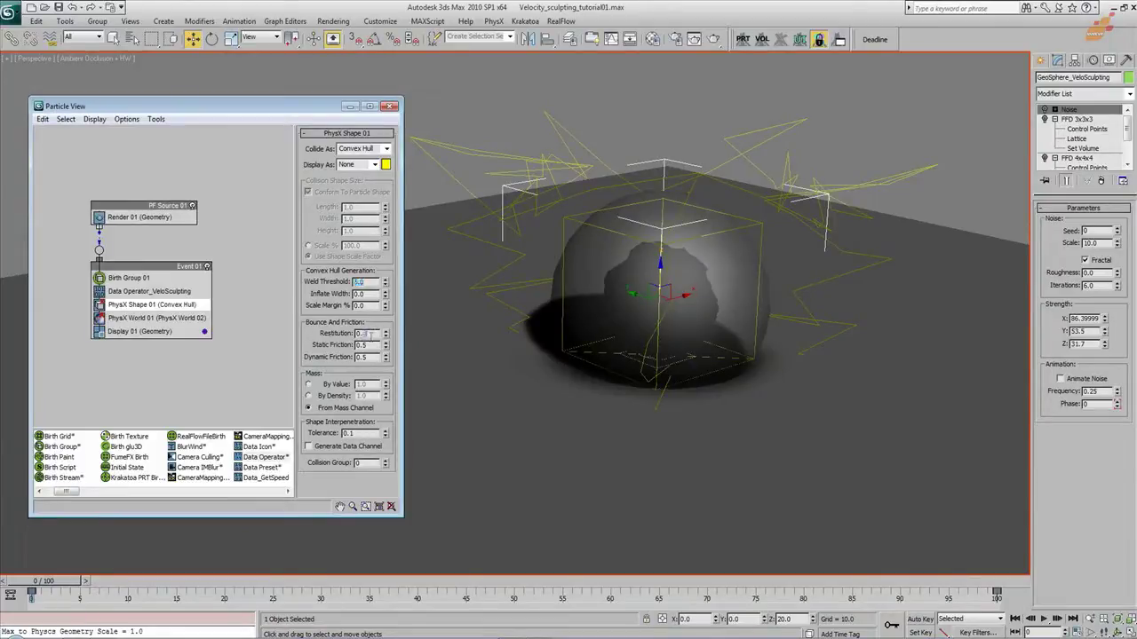
{"action": "left_click_drag", "start_coordinate": [80, 582], "coordinate": [841, 603]}
{"action": "key", "text": "w"}
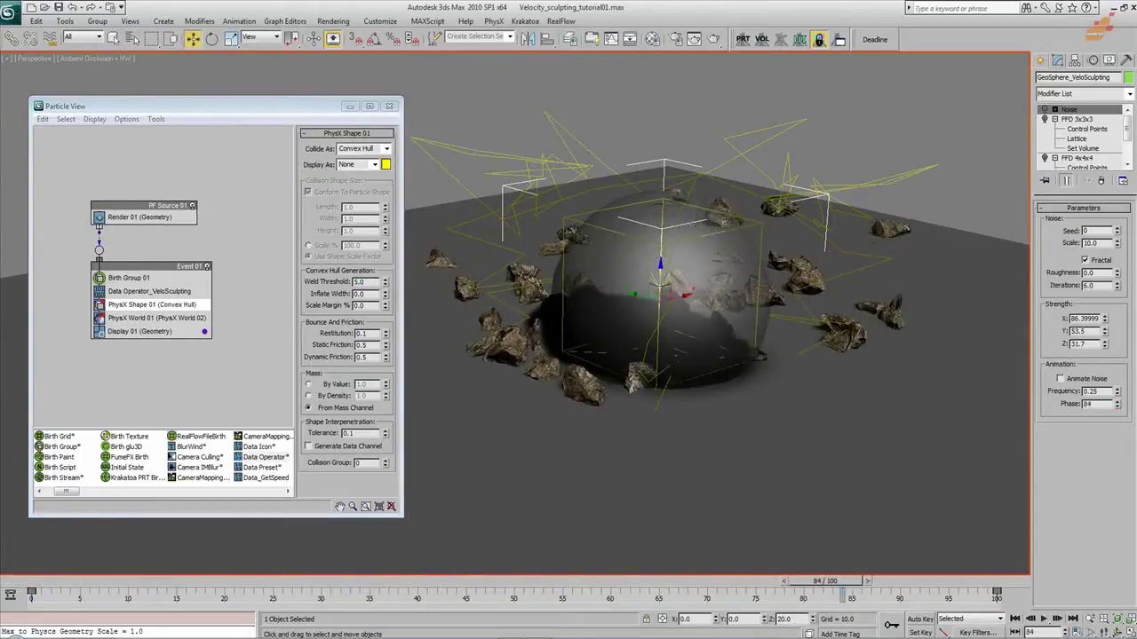
Set the PhysX World 02 driver's Subframe Factor to 4 and replay the simulation to frame 14
{"action": "left_click", "coordinate": [176, 318]}
{"action": "left_click", "coordinate": [380, 157]}
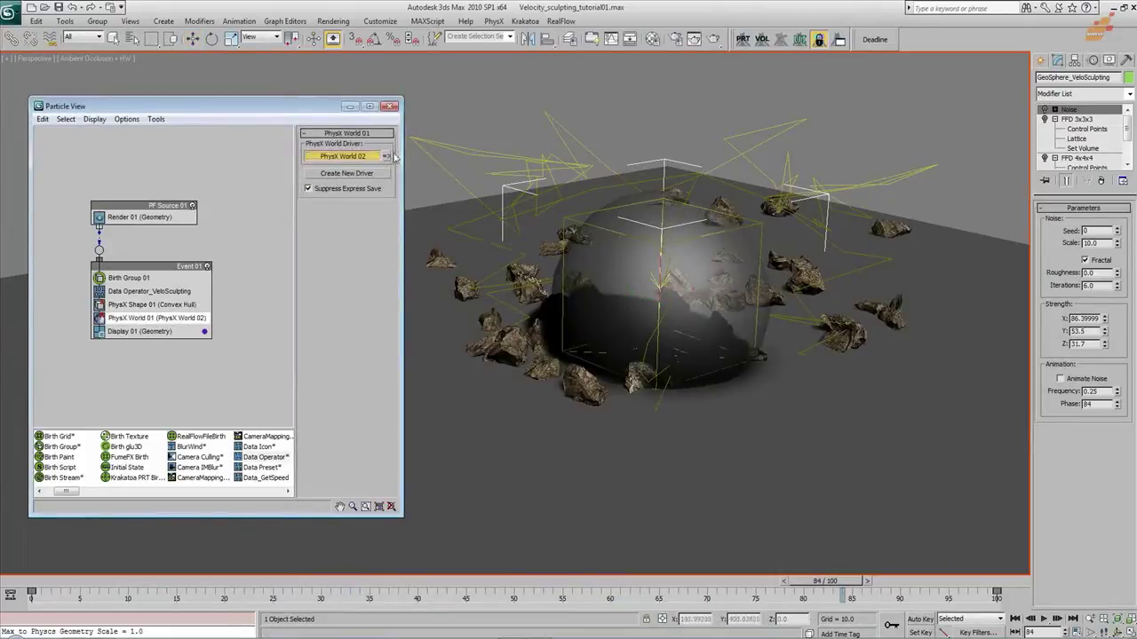
{"action": "left_click_drag", "start_coordinate": [1088, 600], "coordinate": [1078, 374]}
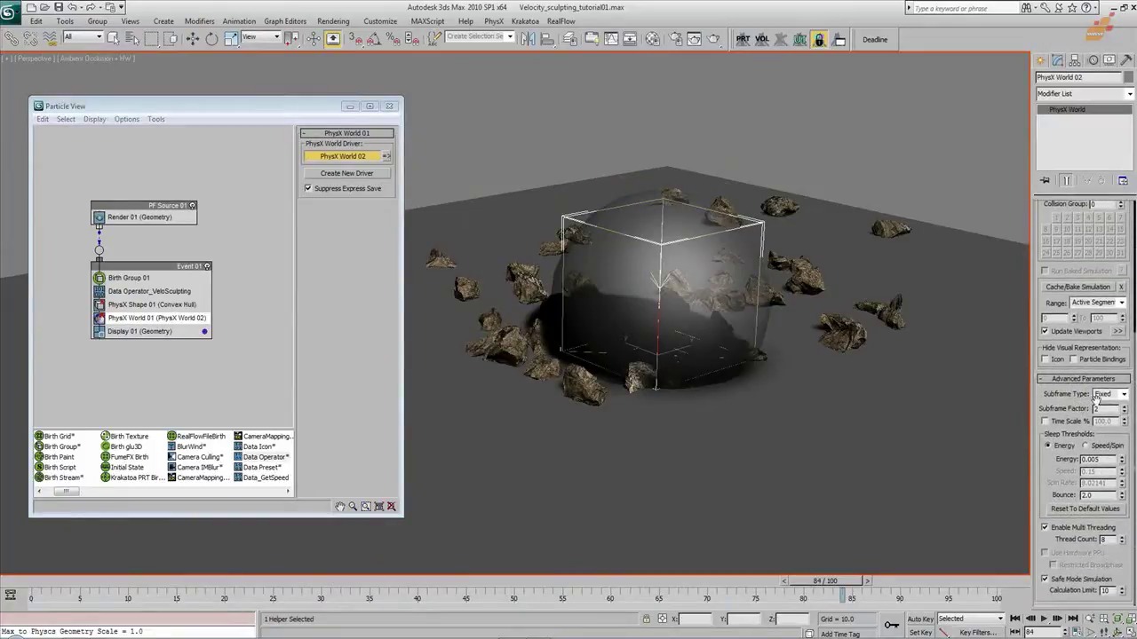
{"action": "left_click_drag", "start_coordinate": [1113, 411], "coordinate": [1048, 409]}
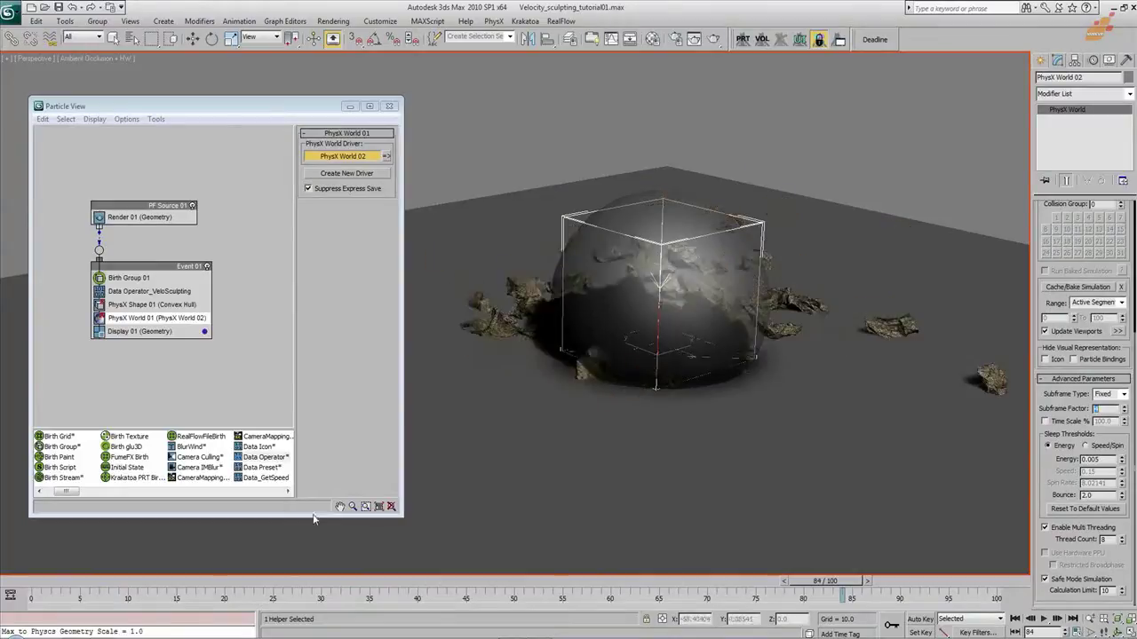
{"action": "left_click_drag", "start_coordinate": [22, 586], "coordinate": [148, 602]}
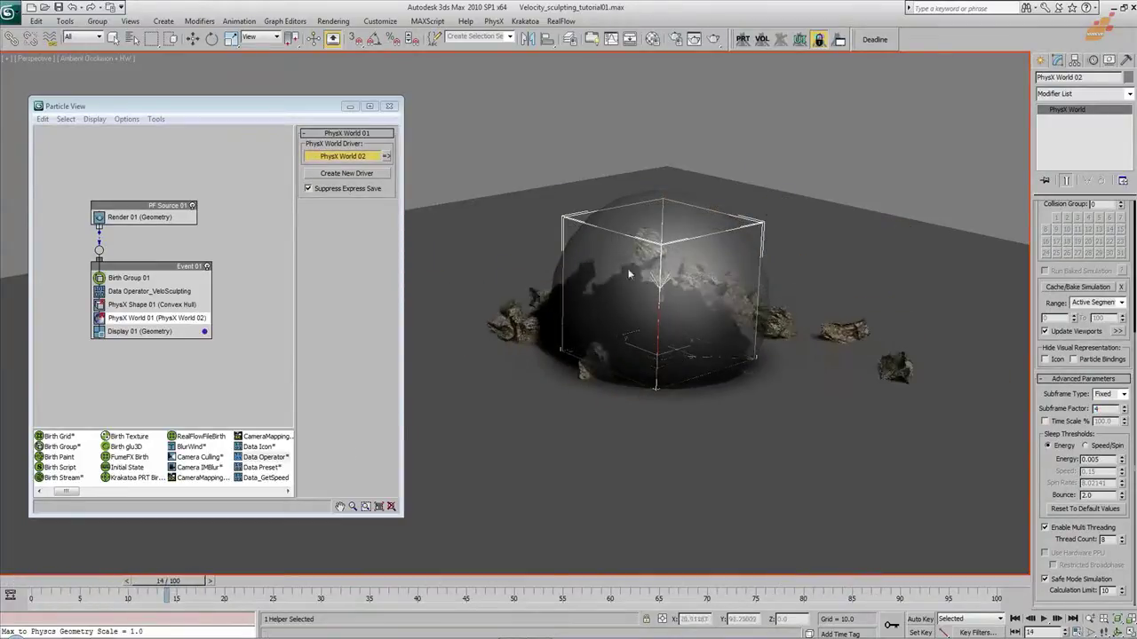
Select the velocity sculpting geosphere and hide it in the viewport
{"action": "left_click", "coordinate": [737, 258]}
{"action": "right_click", "coordinate": [718, 254]}
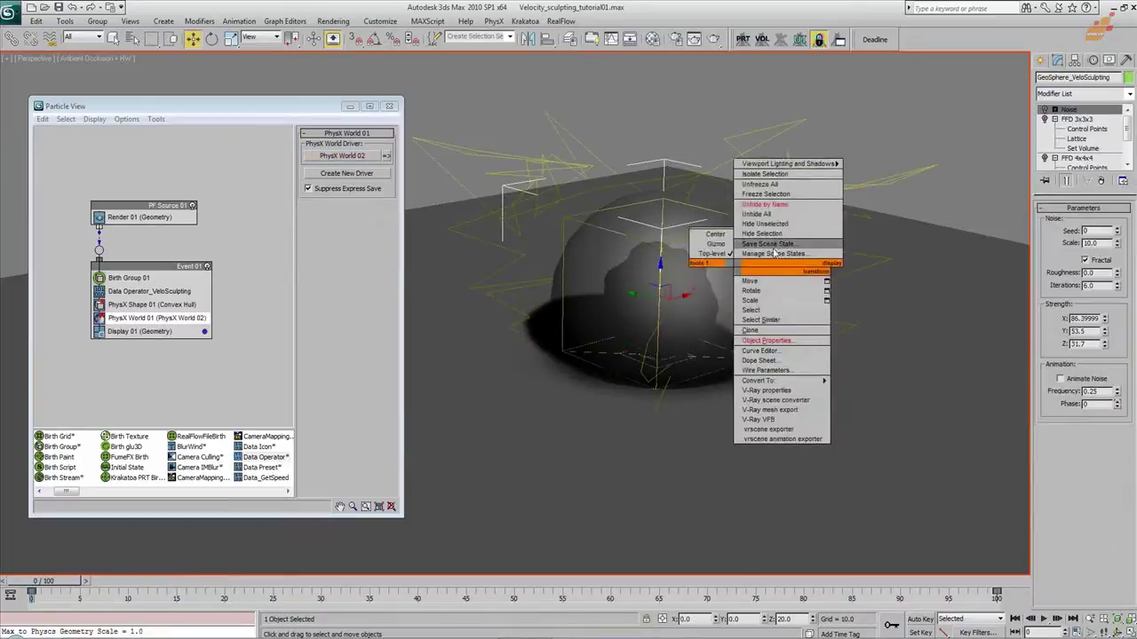
{"action": "left_click", "coordinate": [786, 231]}
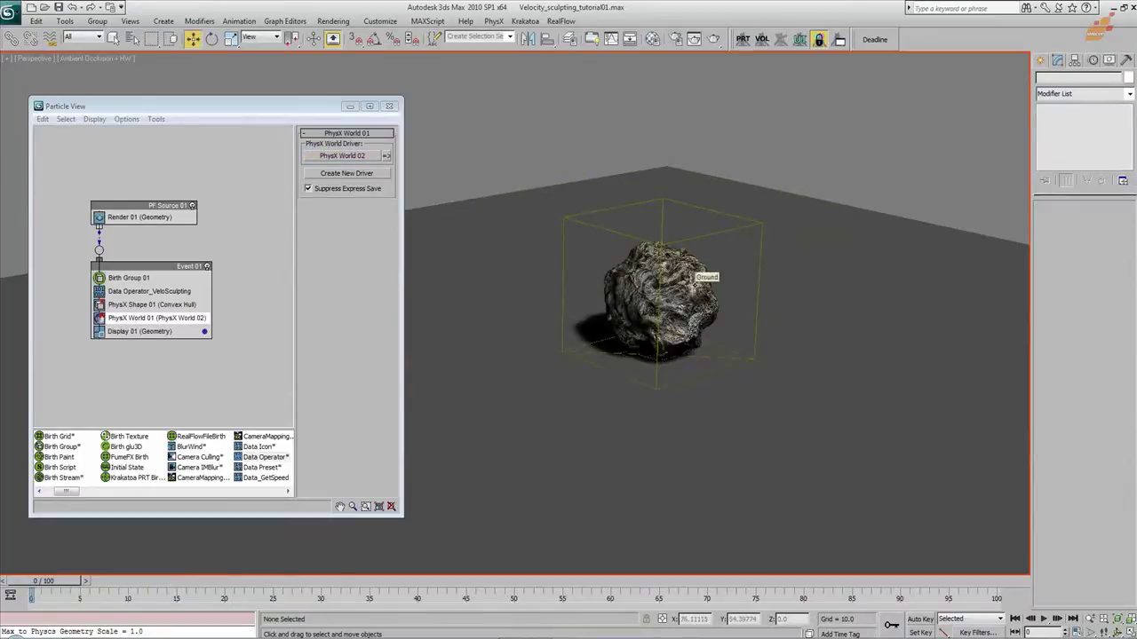
Review PF Source 01's viewport and render integration steps, and select the PhysX World 02 helper
{"action": "left_click", "coordinate": [696, 282]}
{"action": "left_click", "coordinate": [166, 205]}
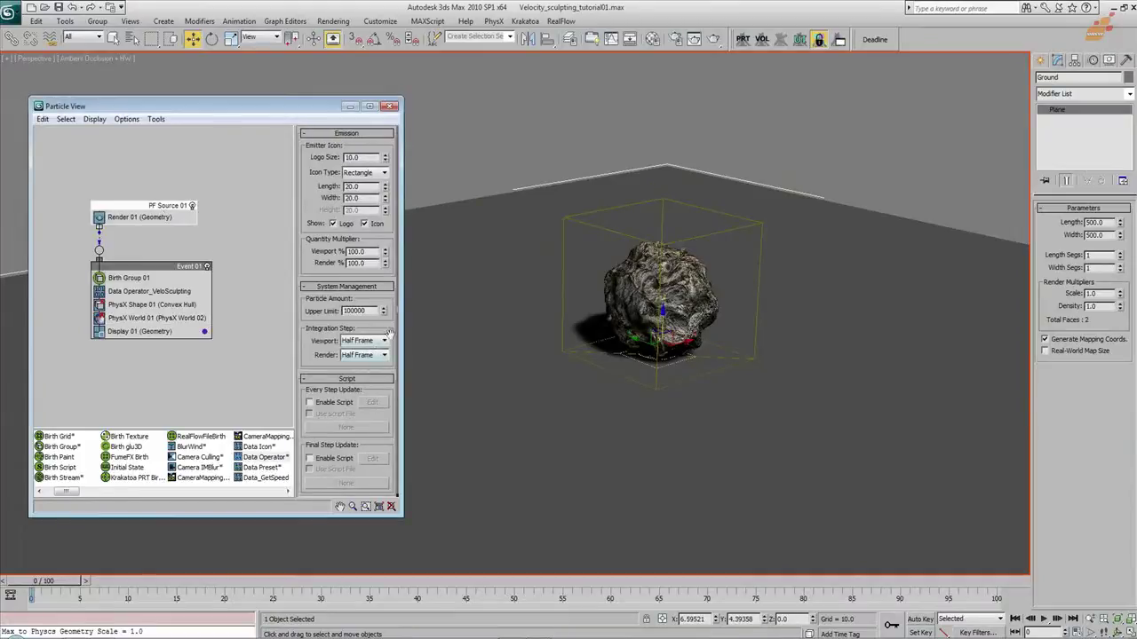
{"action": "left_click", "coordinate": [723, 215]}
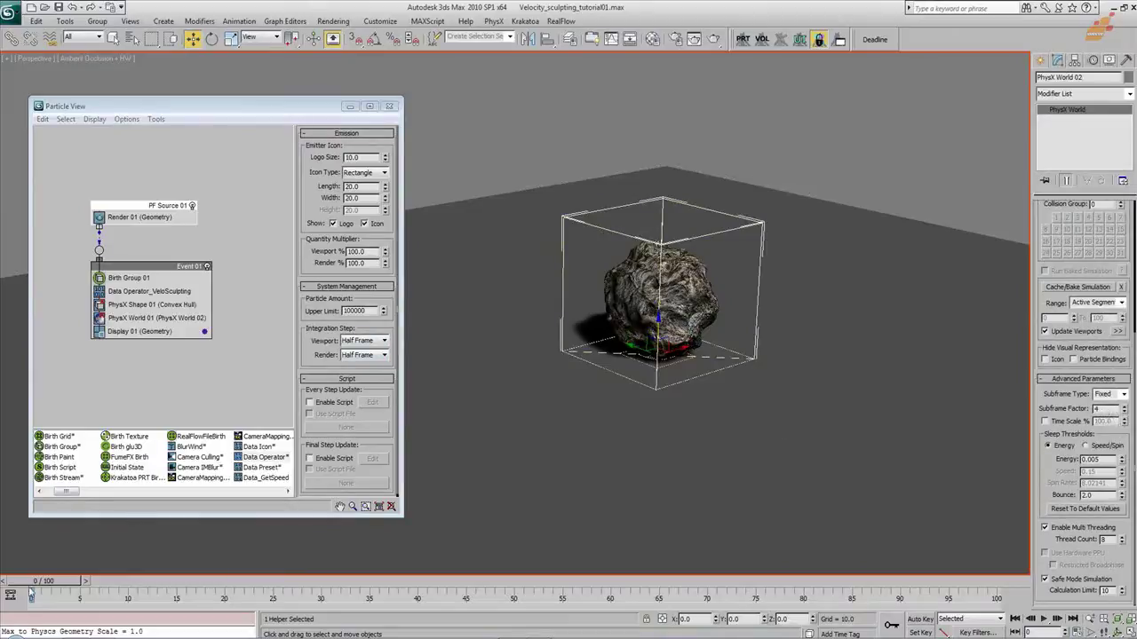
Set PhysX Shape 01's Weld Threshold to 4.0, replaying the simulation to frame 100 before and after the change
{"action": "left_click_drag", "start_coordinate": [50, 584], "coordinate": [977, 591]}
{"action": "key", "text": "w"}
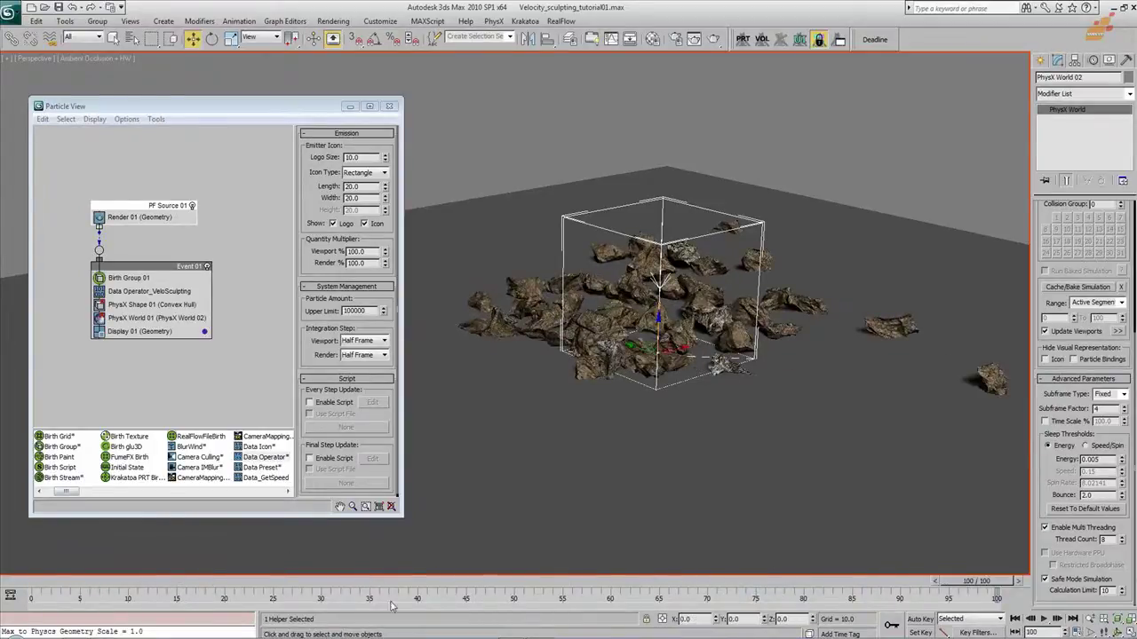
{"action": "left_click_drag", "start_coordinate": [21, 584], "coordinate": [2, 558]}
{"action": "left_click", "coordinate": [178, 267]}
{"action": "left_click", "coordinate": [164, 306]}
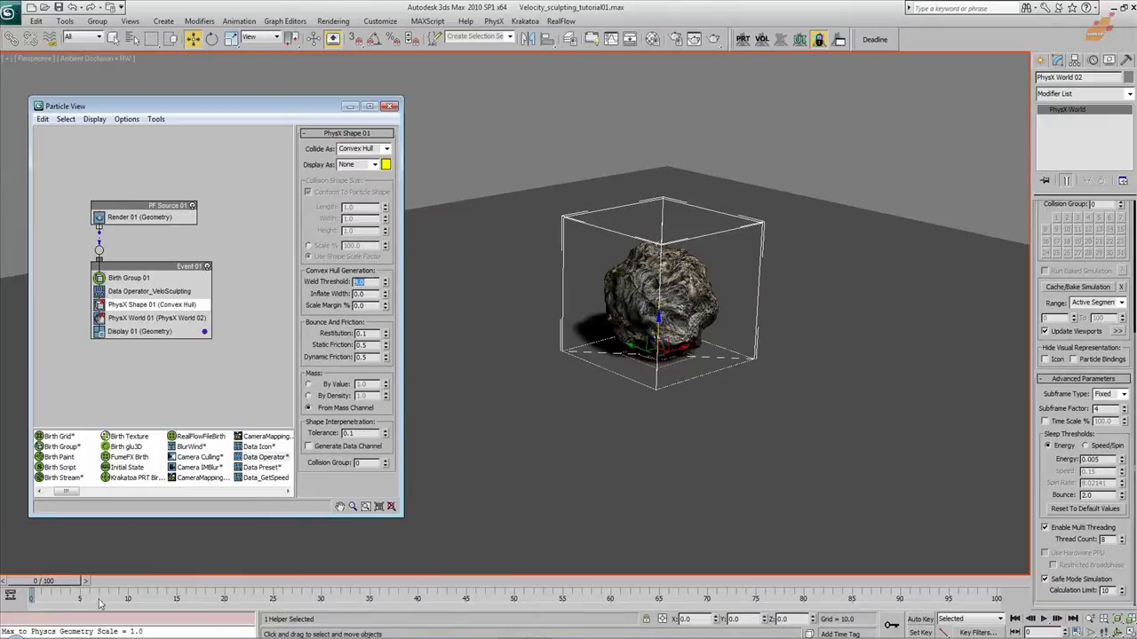
{"action": "left_click_drag", "start_coordinate": [62, 586], "coordinate": [977, 582]}
{"action": "key", "text": "w"}
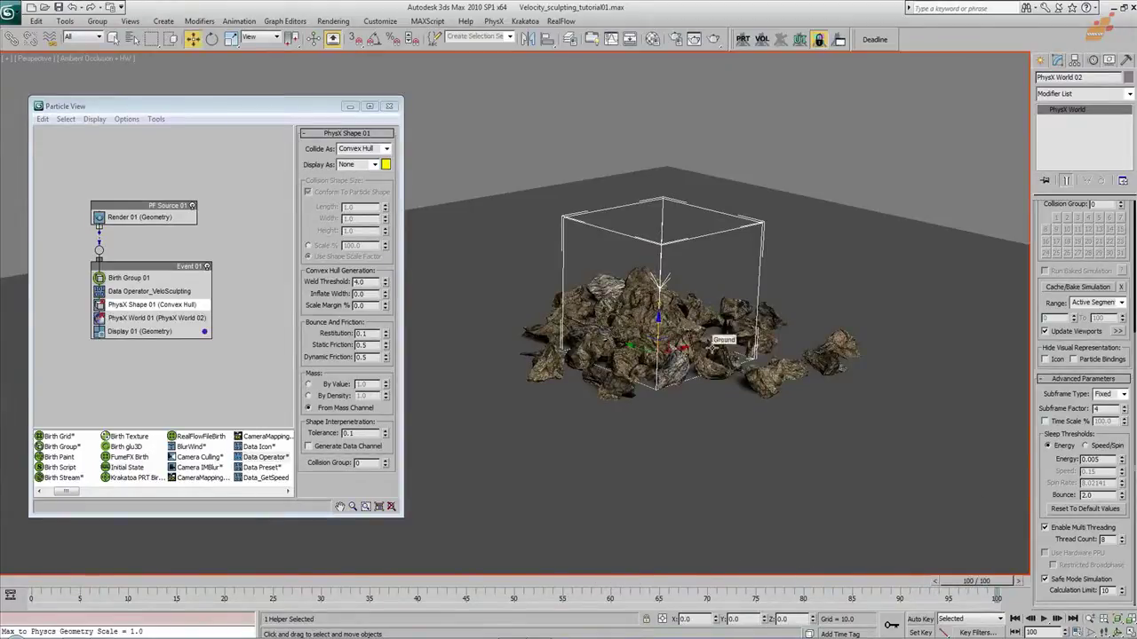
Inspect the settled fragments up close and save the scene
{"action": "scroll", "coordinate": [607, 393], "scroll_direction": "up", "scroll_amount": 5}
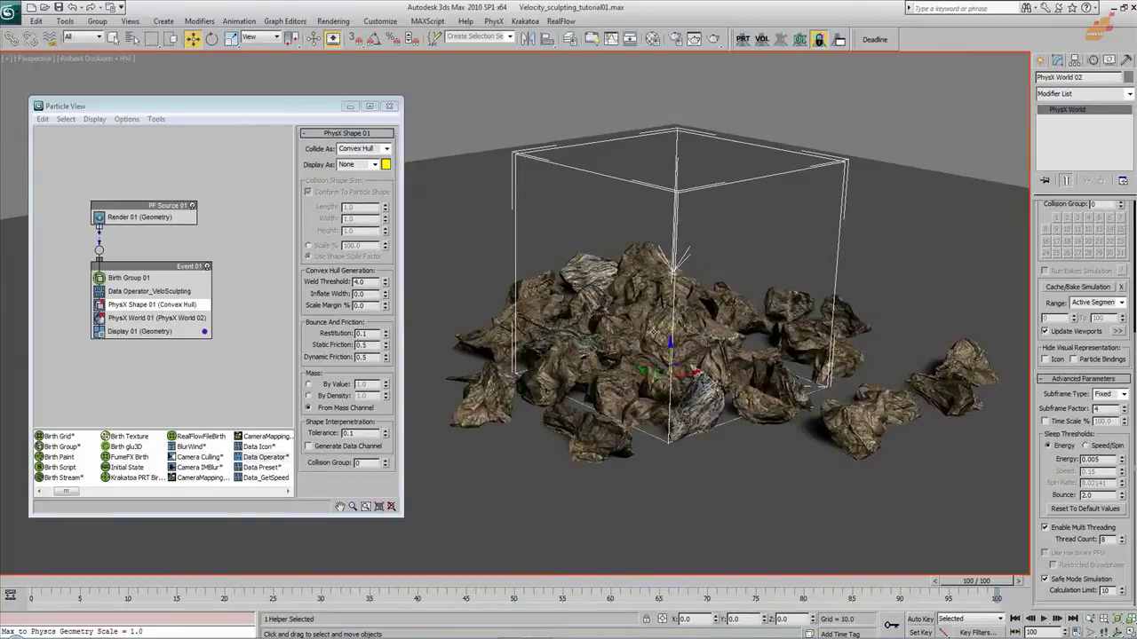
{"action": "middle_click_drag", "start_coordinate": [737, 367], "coordinate": [696, 366]}
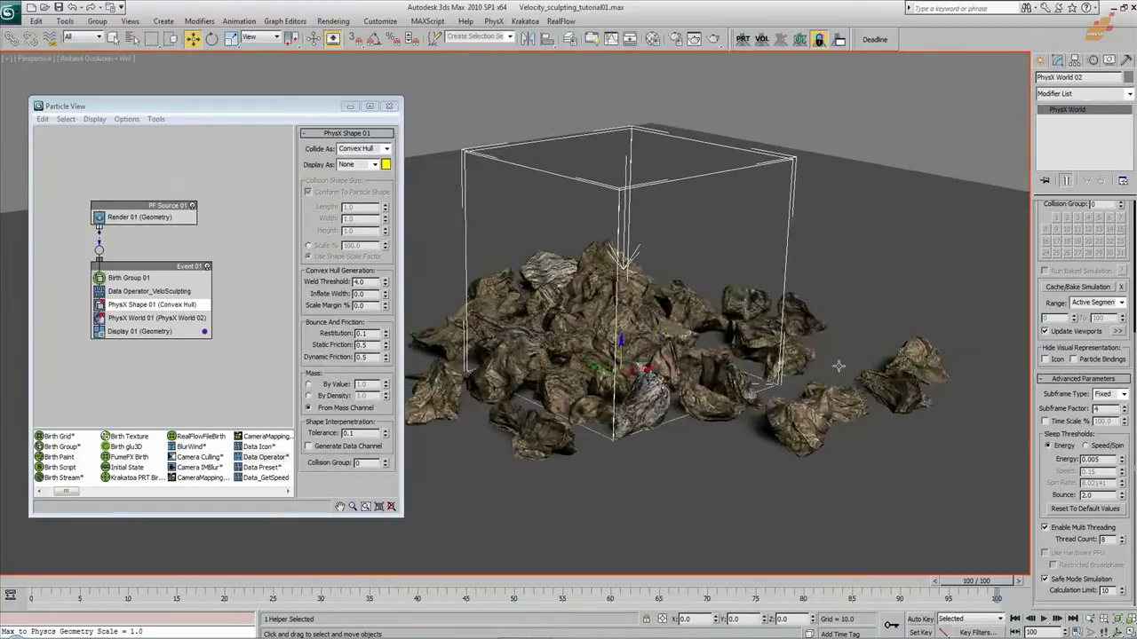
{"action": "key", "text": "ctrl+s"}
Replay the simulation to the end twice and return to frame 0
{"action": "left_click", "coordinate": [14, 585]}
{"action": "left_click_drag", "start_coordinate": [14, 584], "coordinate": [958, 609]}
{"action": "key", "text": "w"}
{"action": "left_click_drag", "start_coordinate": [19, 588], "coordinate": [968, 586]}
{"action": "key", "text": "w"}
{"action": "left_click", "coordinate": [37, 585]}
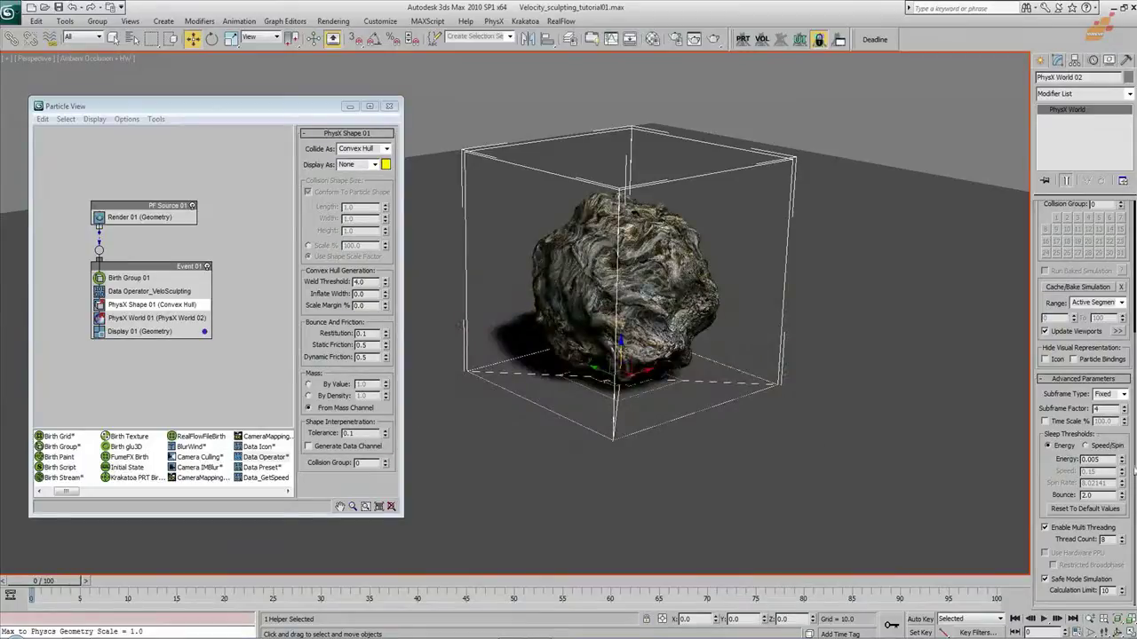
Switch to Firefox and read the PhysX World Helper documentation on Subframe Factor and the Sleep Thresholds' Speed setting
{"action": "left_click", "coordinate": [96, 638]}
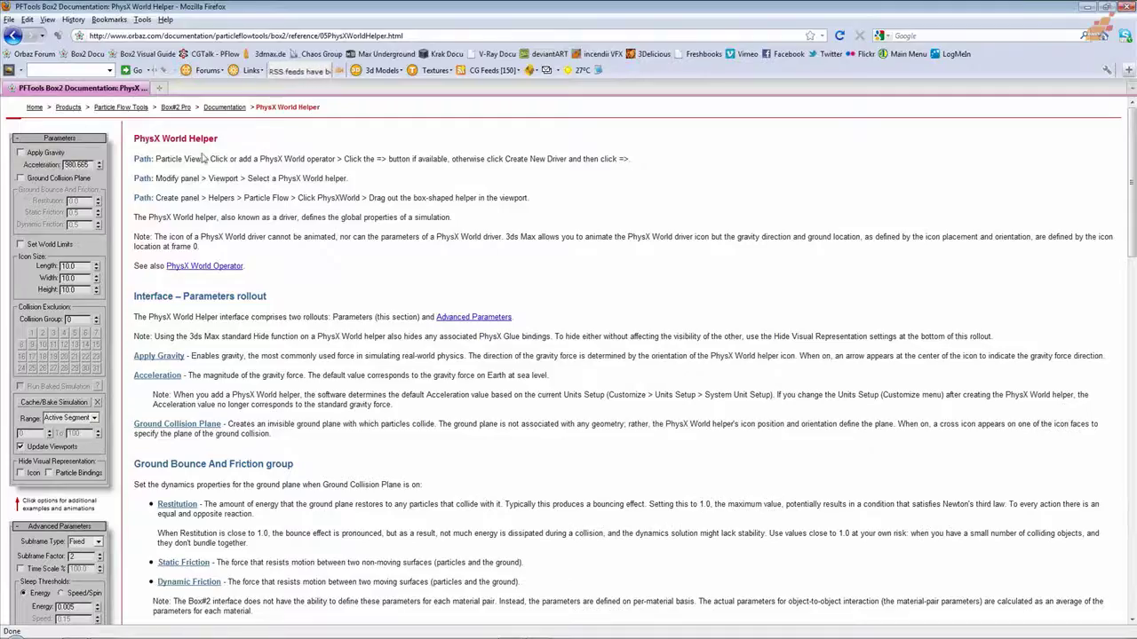
{"action": "scroll", "coordinate": [335, 394], "scroll_direction": "down", "scroll_amount": 5}
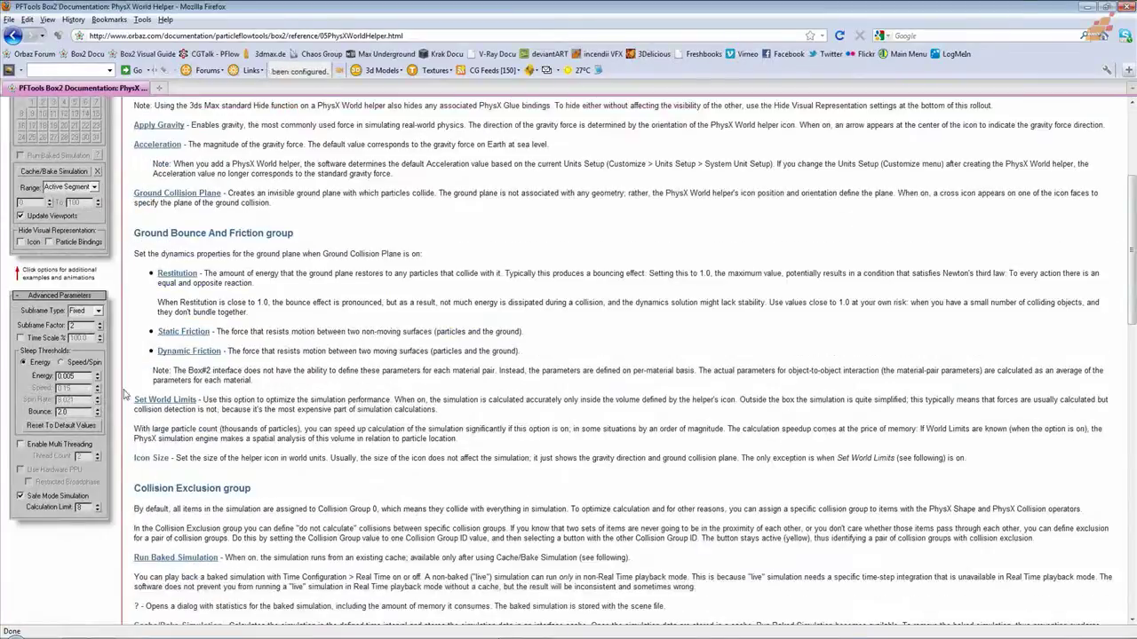
{"action": "scroll", "coordinate": [364, 389], "scroll_direction": "down", "scroll_amount": 5}
{"action": "scroll", "coordinate": [426, 391], "scroll_direction": "down", "scroll_amount": 5}
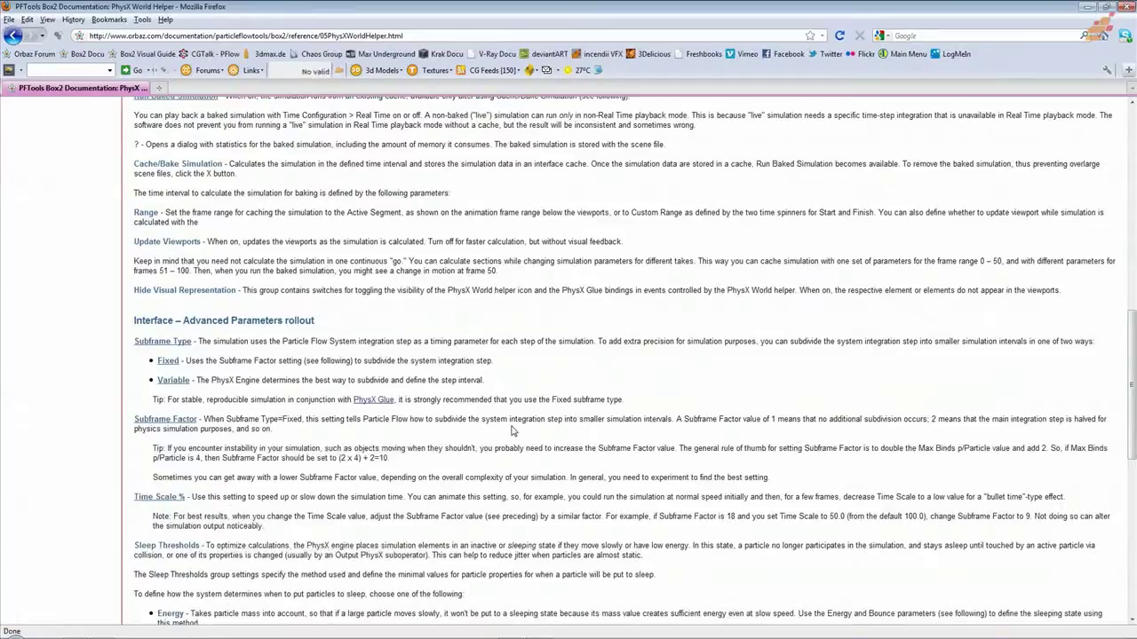
{"action": "scroll", "coordinate": [511, 431], "scroll_direction": "down", "scroll_amount": 5}
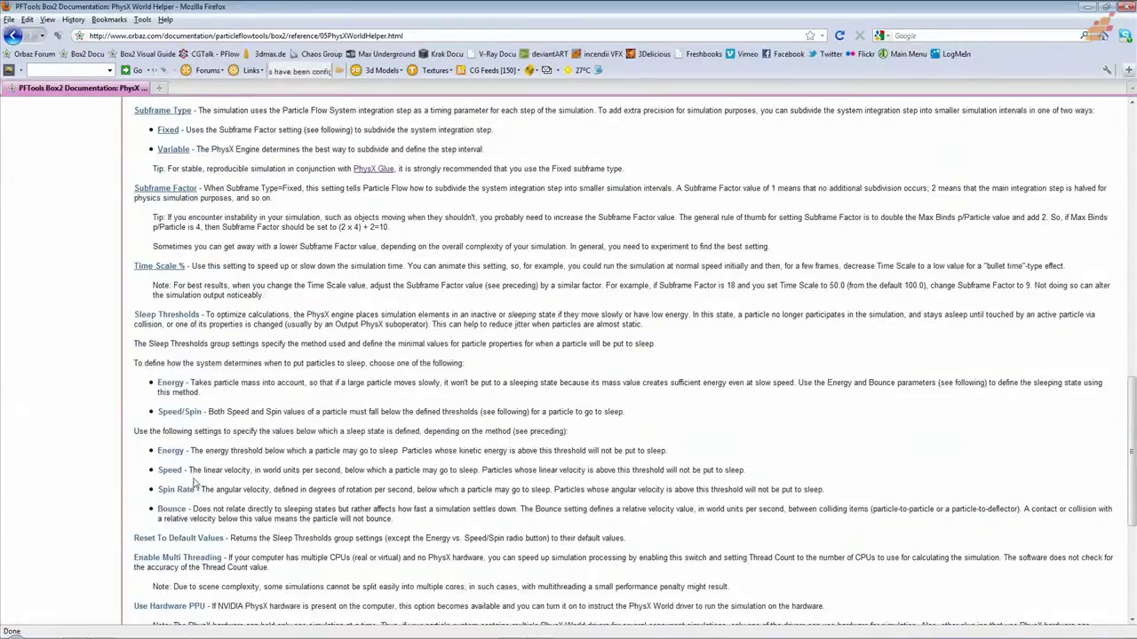
{"action": "left_click_drag", "start_coordinate": [186, 468], "coordinate": [369, 470]}
{"action": "left_click", "coordinate": [384, 468]}
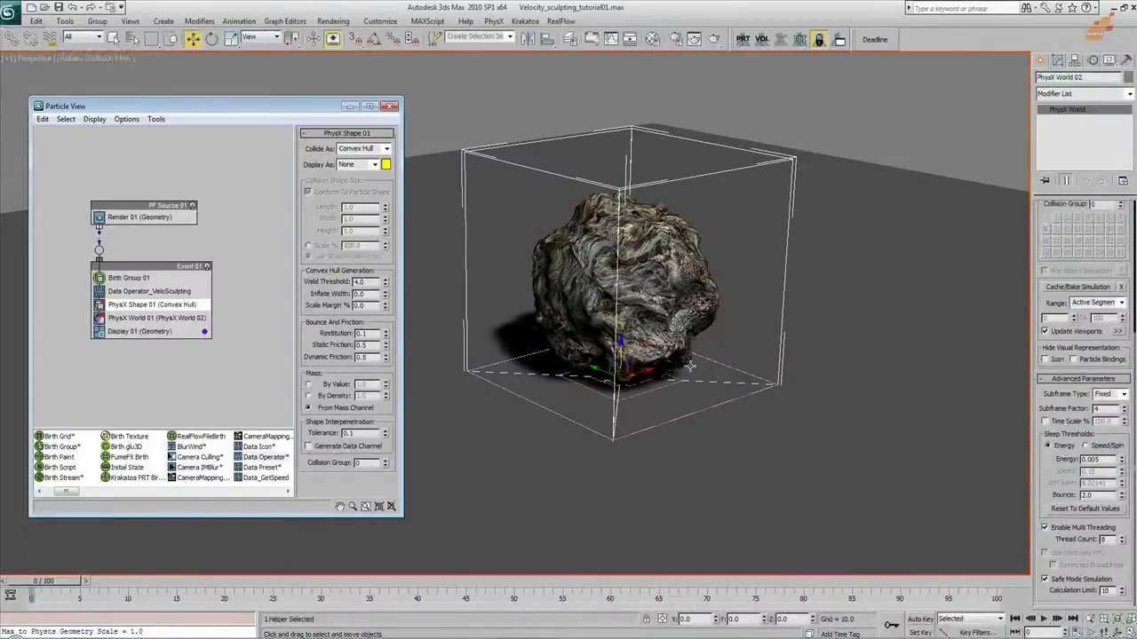
Switch back to 3ds Max, replay the simulation repeatedly up to frame 81 to check how the fragments settle, and return to frame 0
{"action": "left_click_drag", "start_coordinate": [35, 582], "coordinate": [756, 545]}
{"action": "key", "text": "w"}
{"action": "key", "text": "Home"}
{"action": "left_click_drag", "start_coordinate": [35, 584], "coordinate": [657, 579]}
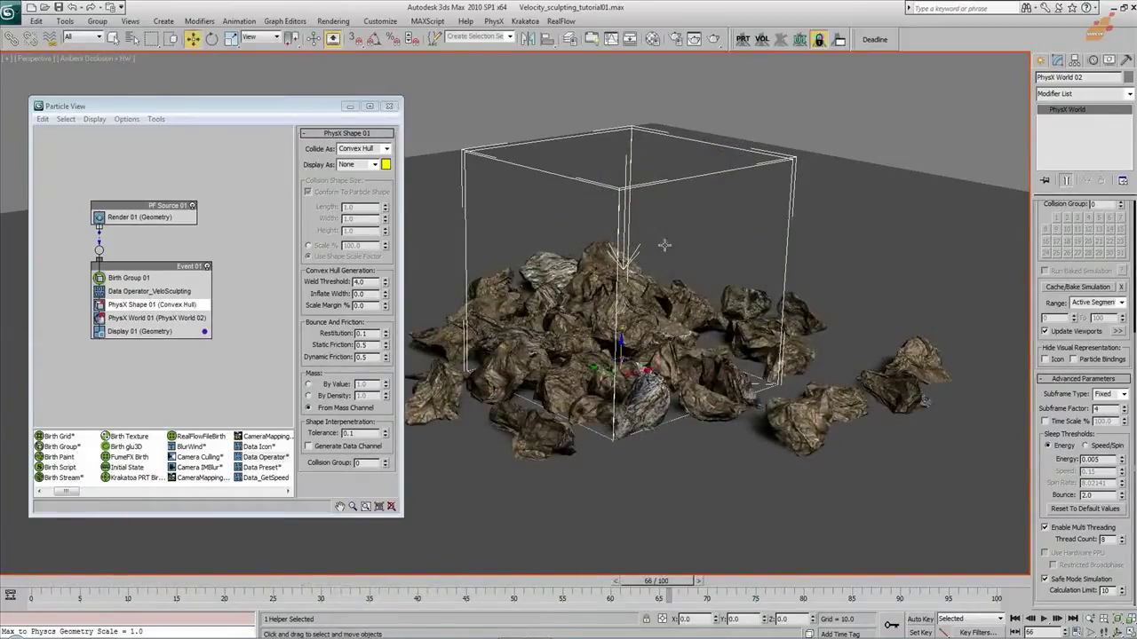
{"action": "left_click_drag", "start_coordinate": [58, 587], "coordinate": [719, 593]}
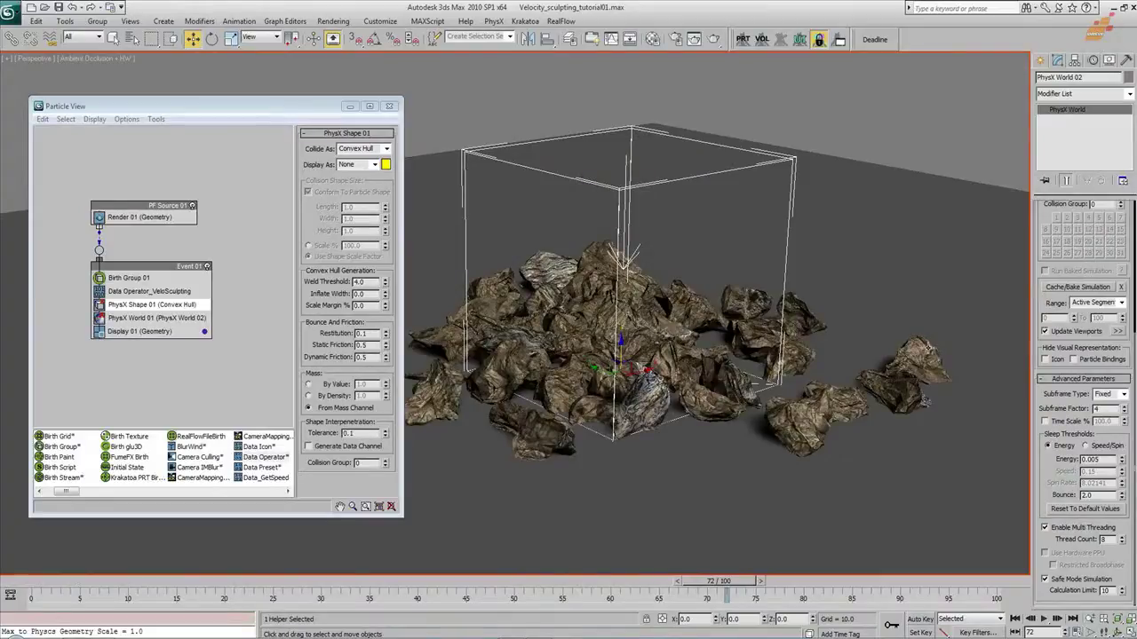
{"action": "middle_click_drag", "start_coordinate": [722, 361], "coordinate": [728, 367], "text": "alt"}
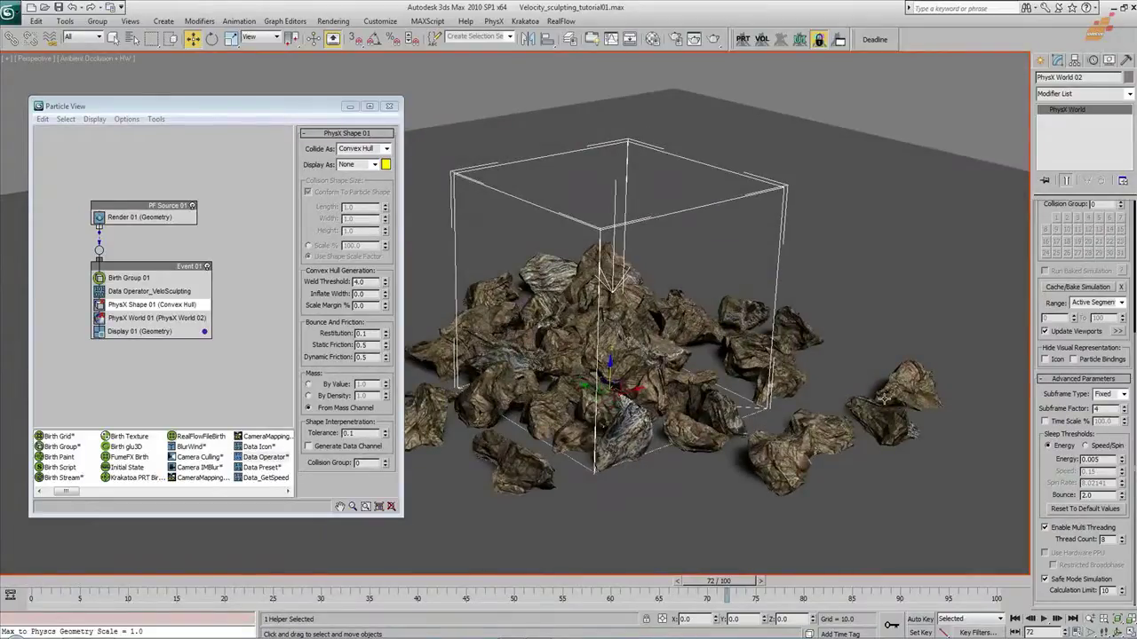
{"action": "left_click_drag", "start_coordinate": [49, 584], "coordinate": [799, 584]}
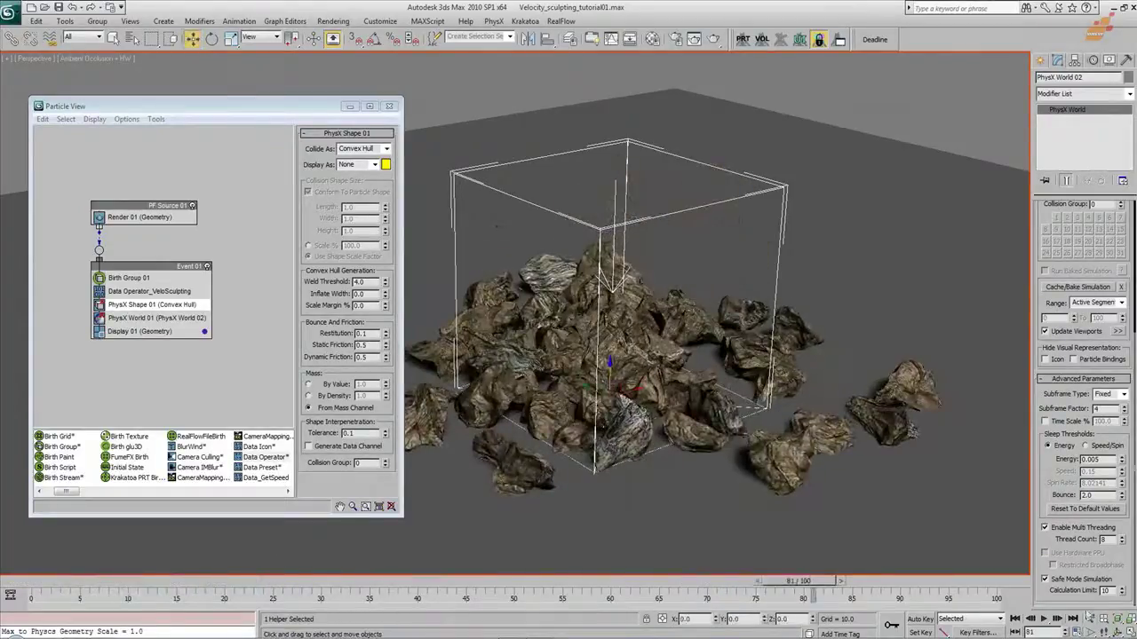
{"action": "left_click", "coordinate": [1015, 619]}
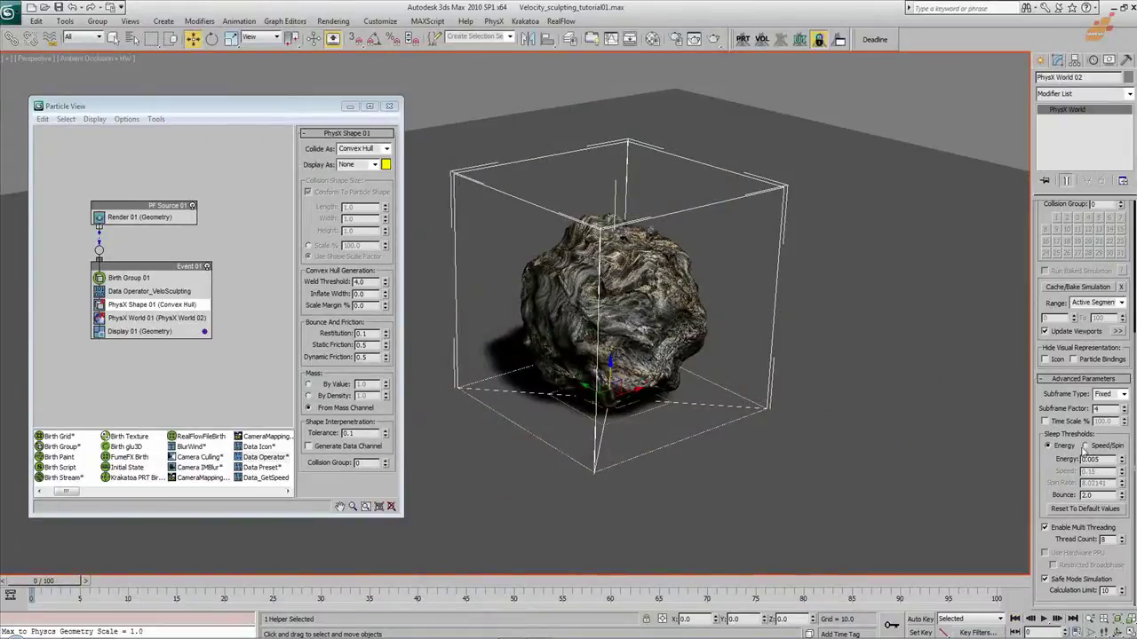
{"action": "middle_click_drag", "start_coordinate": [671, 327], "coordinate": [656, 320]}
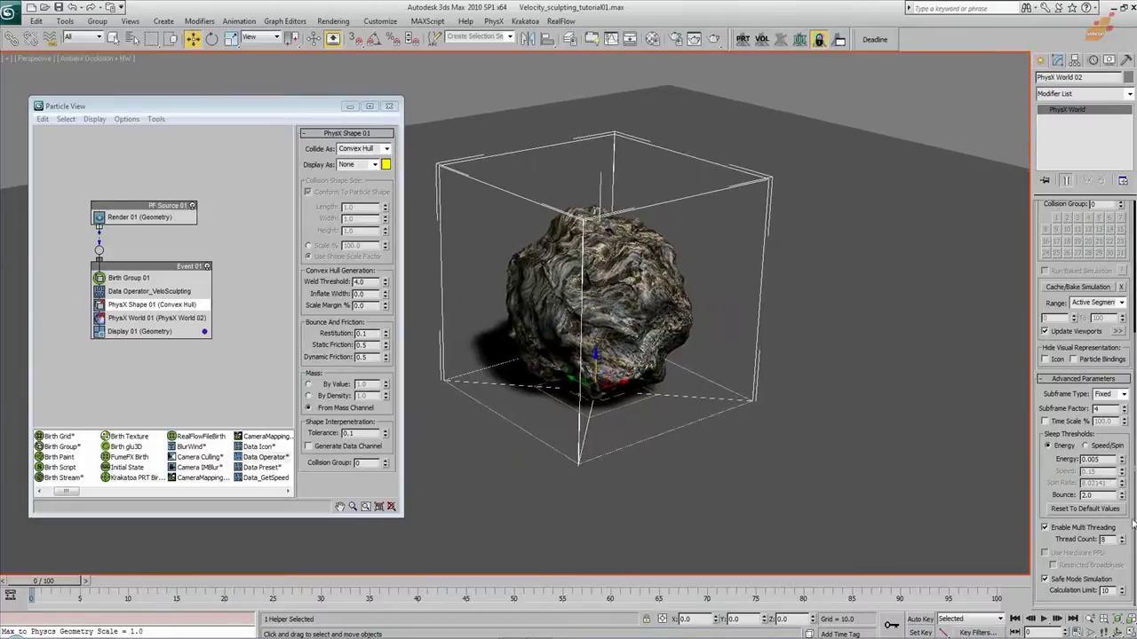
Switch PhysX World 02's Sleep Thresholds to Speed/Spin with Speed 1.0 and Spin Rate 10
{"action": "left_click", "coordinate": [1098, 448]}
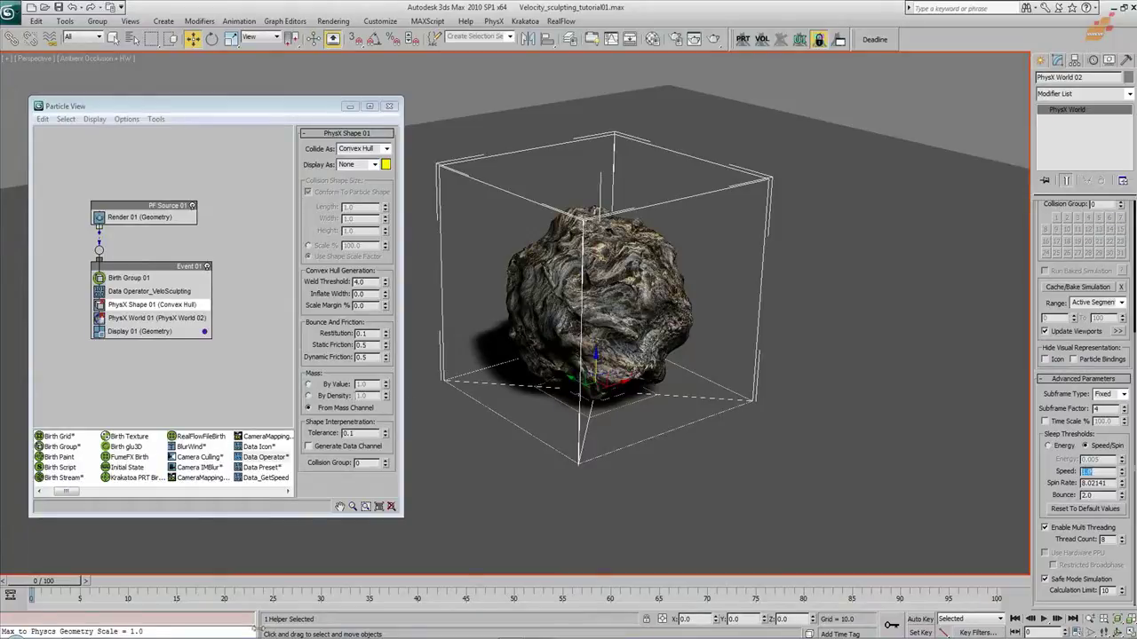
{"action": "key", "text": "Tab"}
{"action": "type", "text": "10"}
Set PhysX Shape 01's Restitution to 0.5, replay the simulation to frame 75 and return to frame 0
{"action": "left_click", "coordinate": [373, 333]}
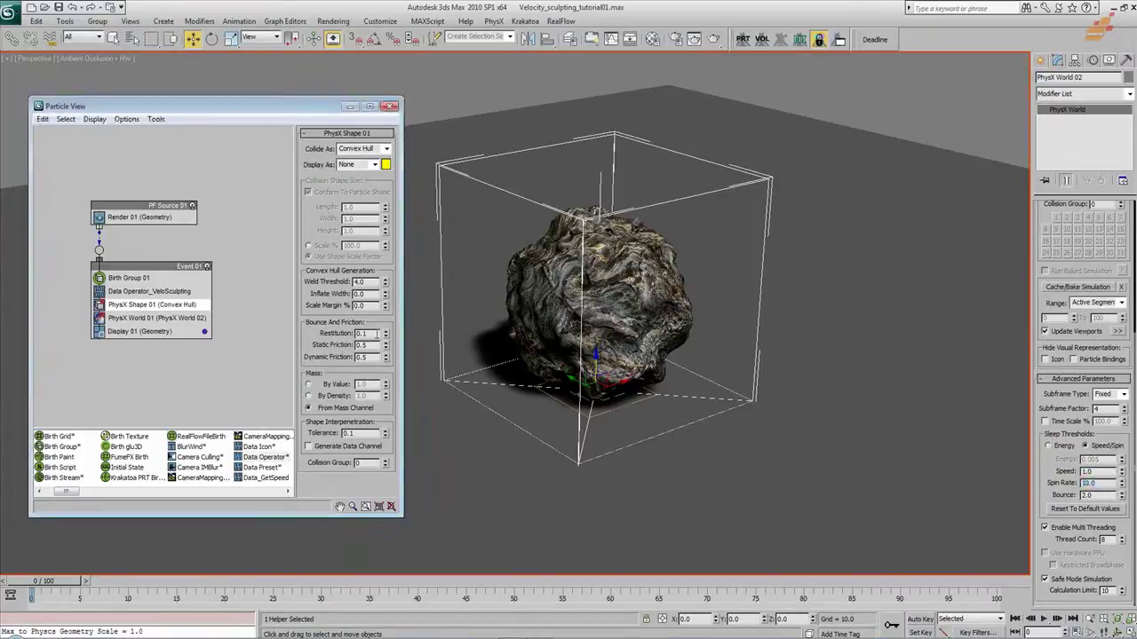
{"action": "key", "text": "BackSpace"}
{"action": "left_click_drag", "start_coordinate": [54, 583], "coordinate": [429, 602]}
{"action": "key", "text": "/"}
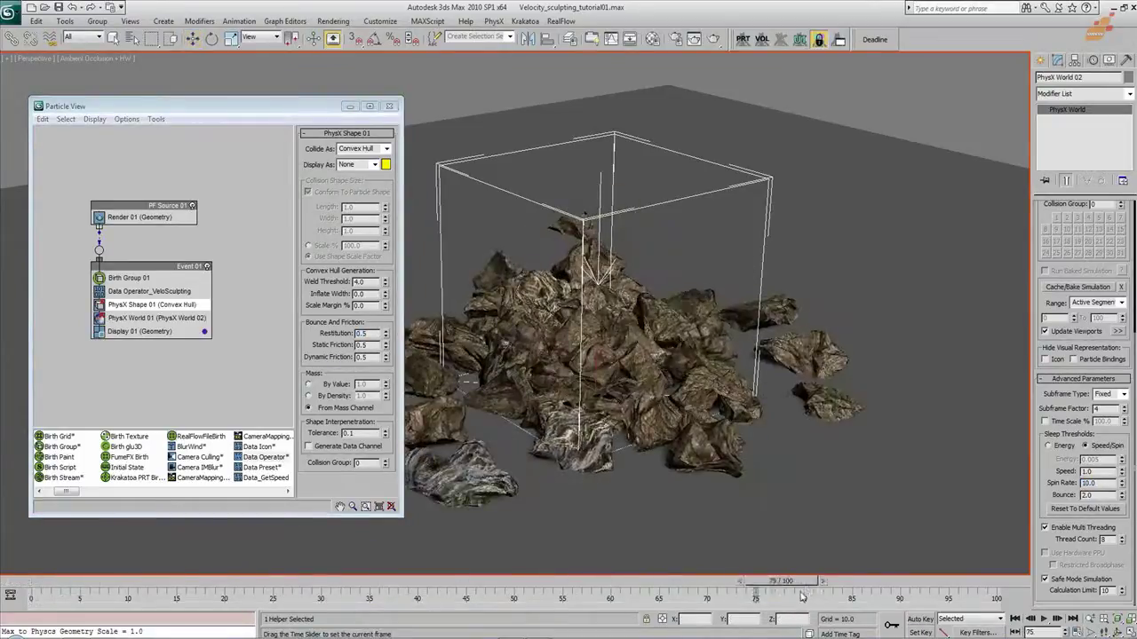
{"action": "left_click", "coordinate": [27, 582]}
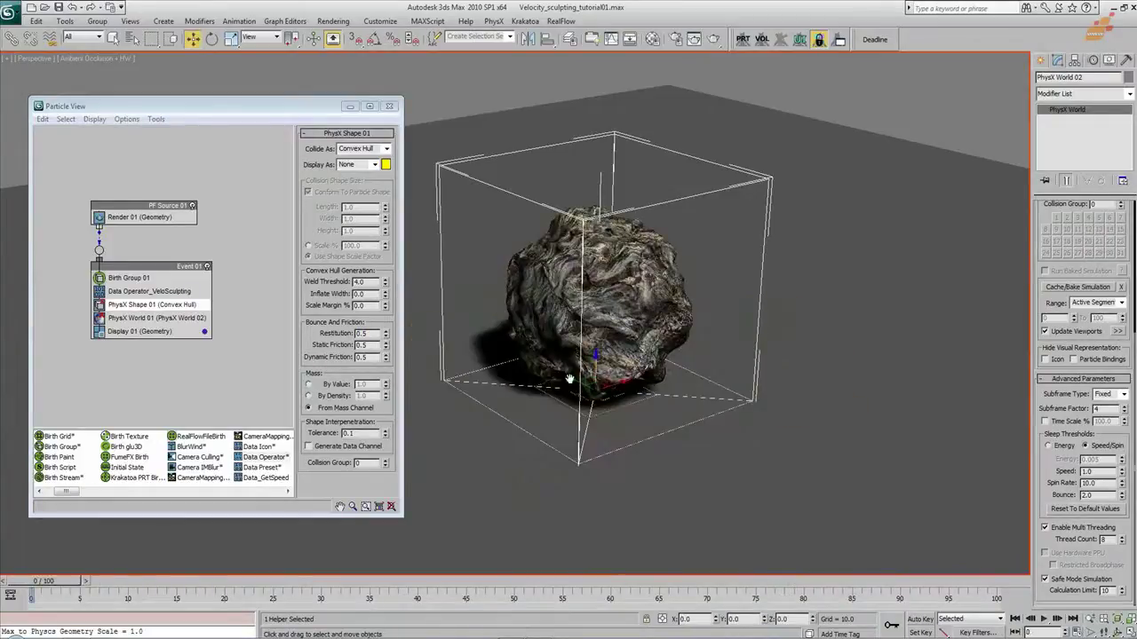
Lower PhysX World 02's sleep Speed to 0.1 and Spin Rate to 2, and replay the simulation to frame 100
{"action": "left_click", "coordinate": [361, 333]}
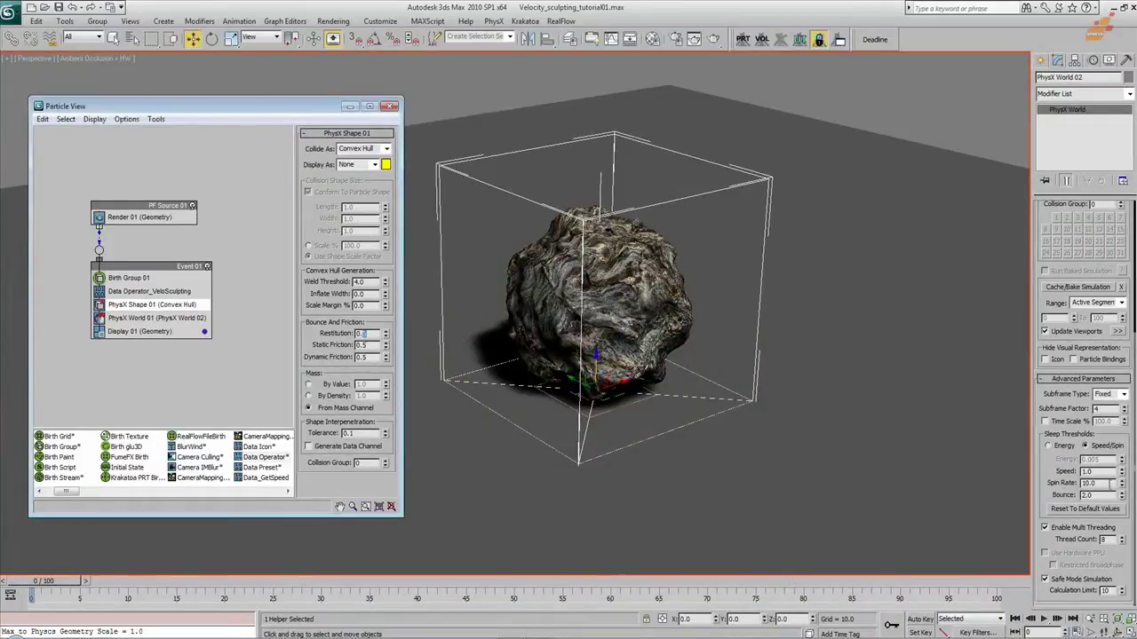
{"action": "left_click", "coordinate": [1097, 472]}
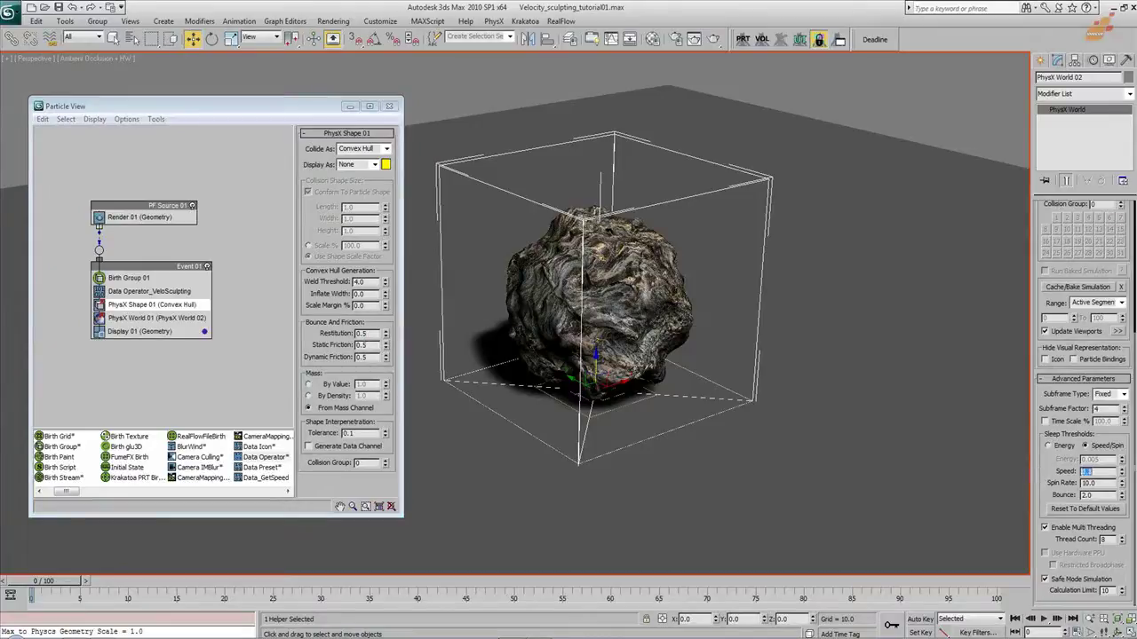
{"action": "key", "text": "Tab"}
{"action": "type", "text": "2"}
{"action": "left_click_drag", "start_coordinate": [42, 584], "coordinate": [1000, 555]}
{"action": "key", "text": "w"}
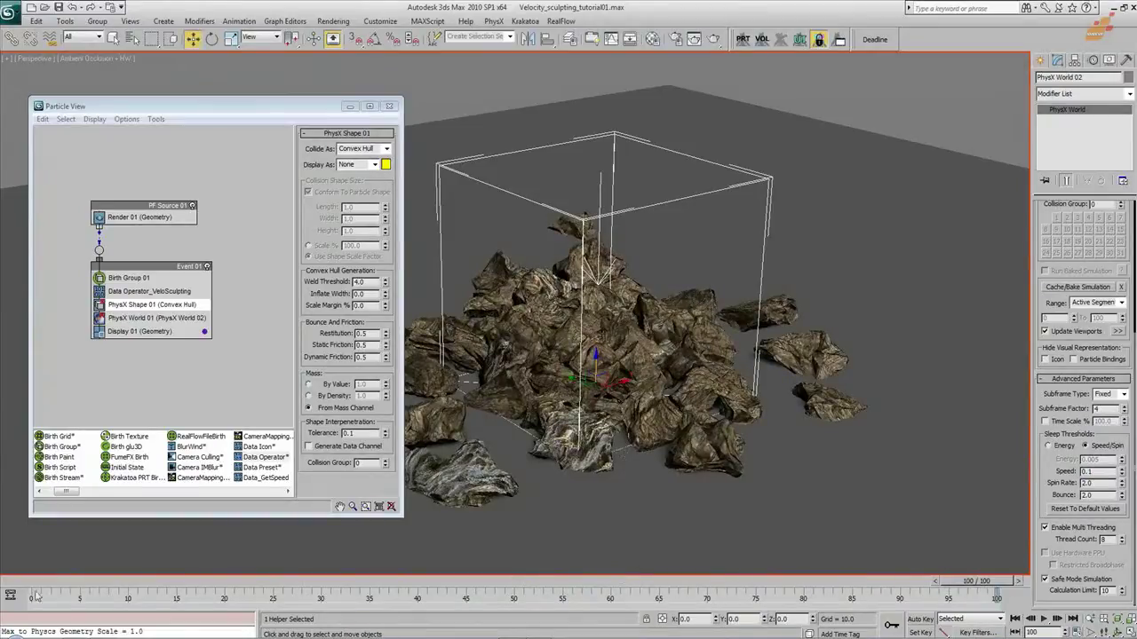
Replay the simulation several more times to examine how the fragments come to rest with the lower sleep thresholds
{"action": "left_click_drag", "start_coordinate": [18, 587], "coordinate": [999, 581]}
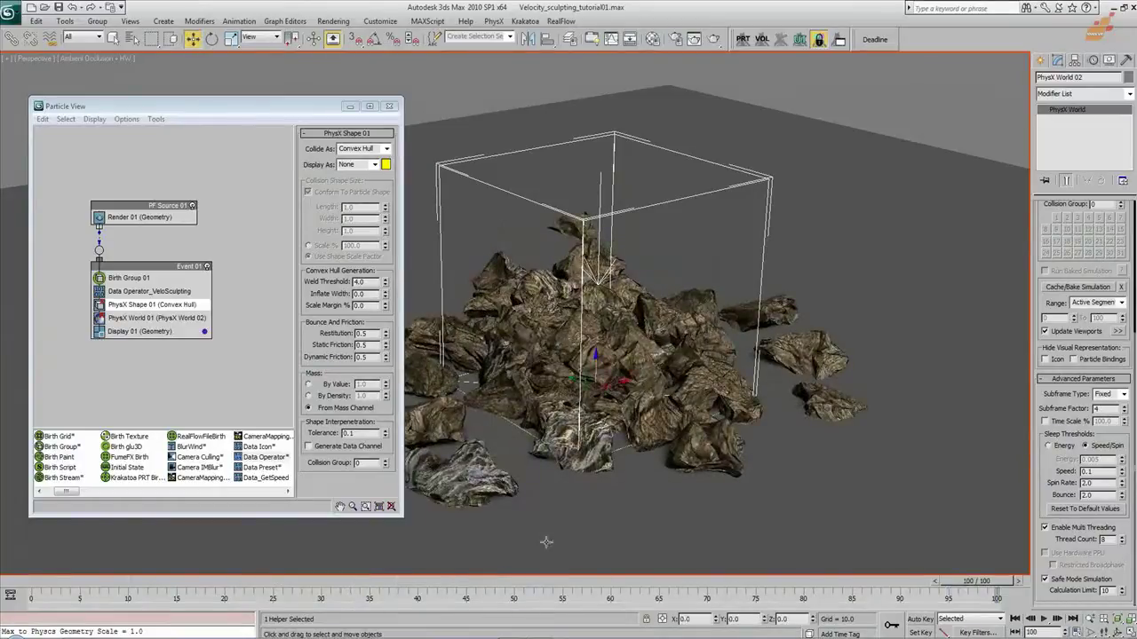
{"action": "left_click_drag", "start_coordinate": [52, 586], "coordinate": [346, 594]}
{"action": "key", "text": "w"}
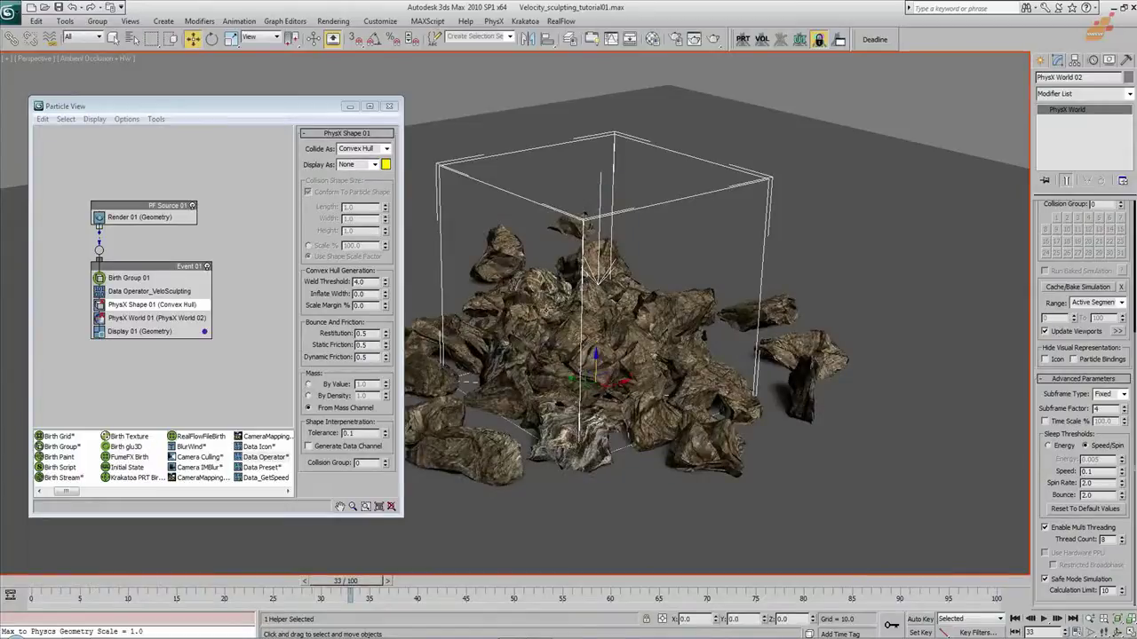
{"action": "left_click_drag", "start_coordinate": [55, 593], "coordinate": [959, 588]}
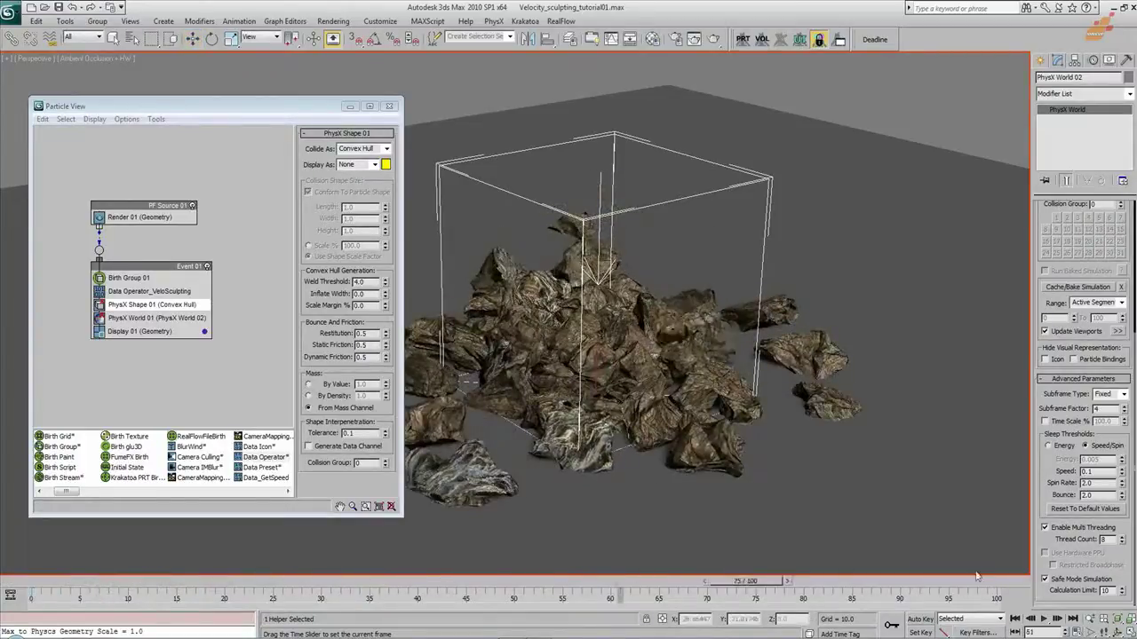
Set PhysX World 02's sleep Speed to 1.0 and Spin Rate to 10, and replay the simulation twice to frame 100
{"action": "double_click", "coordinate": [1099, 472]}
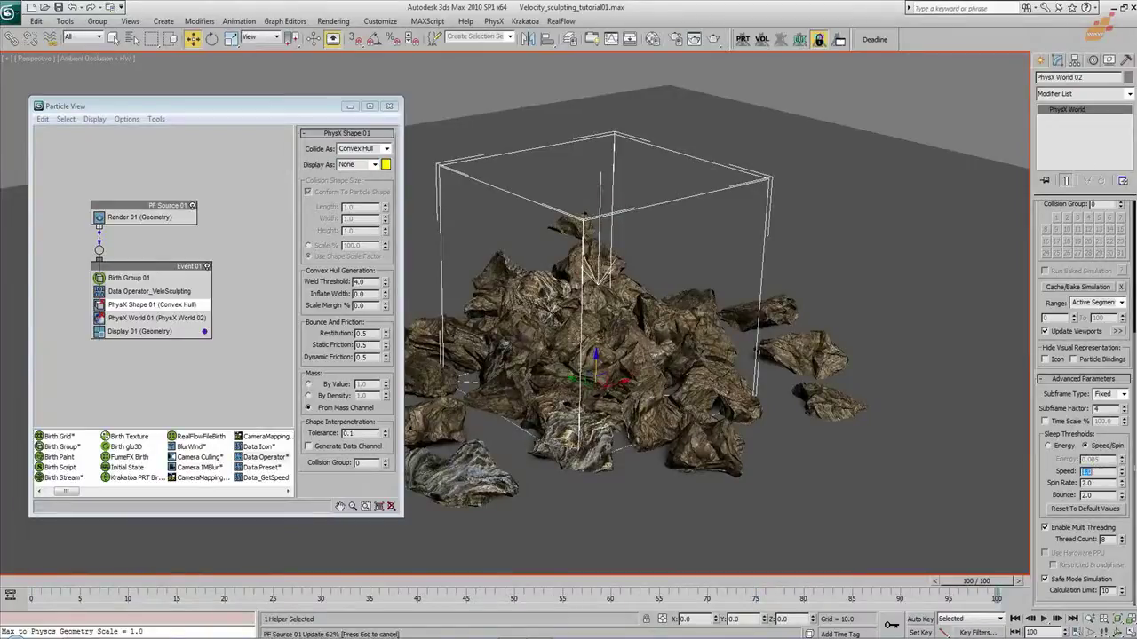
{"action": "double_click", "coordinate": [1094, 484]}
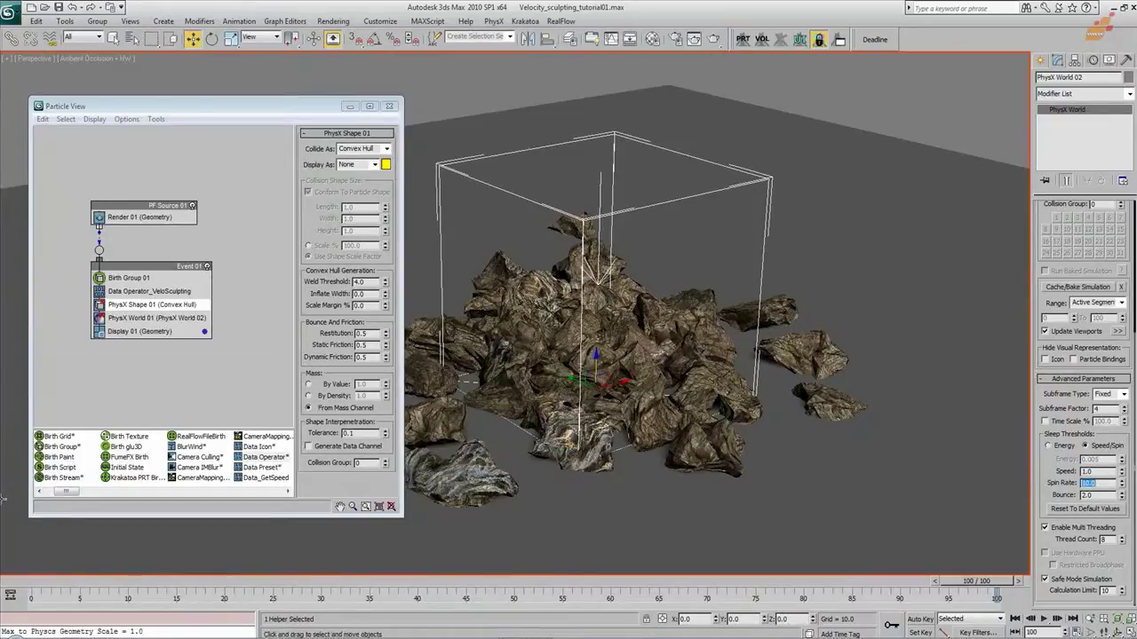
{"action": "left_click_drag", "start_coordinate": [24, 586], "coordinate": [995, 636]}
{"action": "key", "text": "w"}
{"action": "left_click_drag", "start_coordinate": [13, 591], "coordinate": [996, 594]}
{"action": "key", "text": "w"}
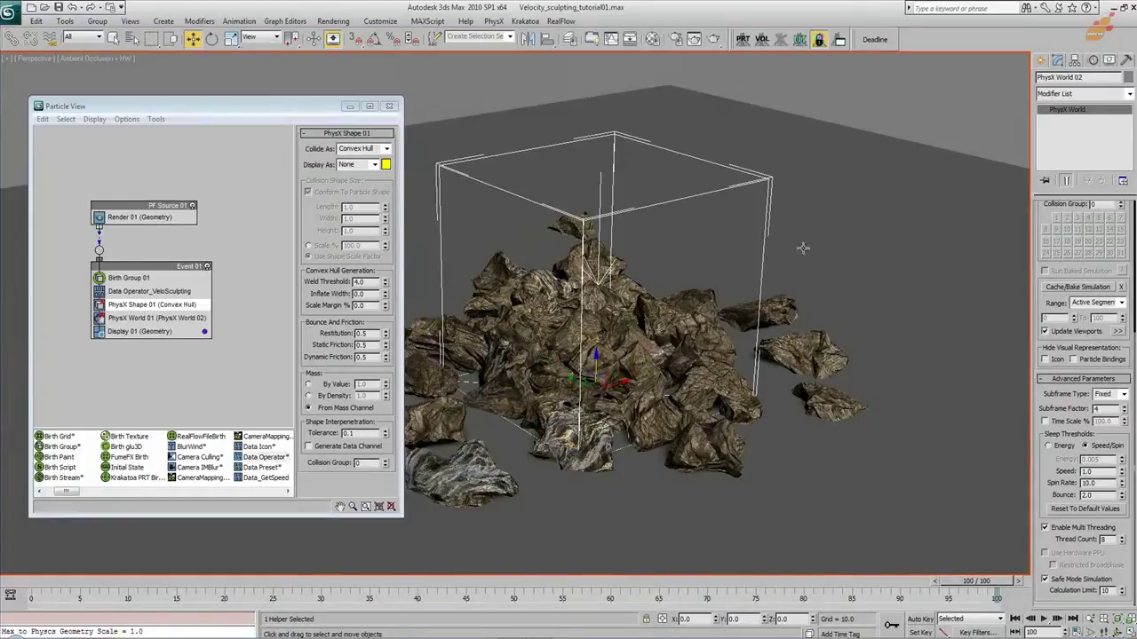
Examine the simulation from a higher angle by replaying it to frame 100, and return to frame 0
{"action": "middle_click_drag", "start_coordinate": [596, 448], "coordinate": [693, 471]}
{"action": "left_click", "coordinate": [30, 582]}
{"action": "left_click_drag", "start_coordinate": [73, 597], "coordinate": [996, 597]}
{"action": "key", "text": "w"}
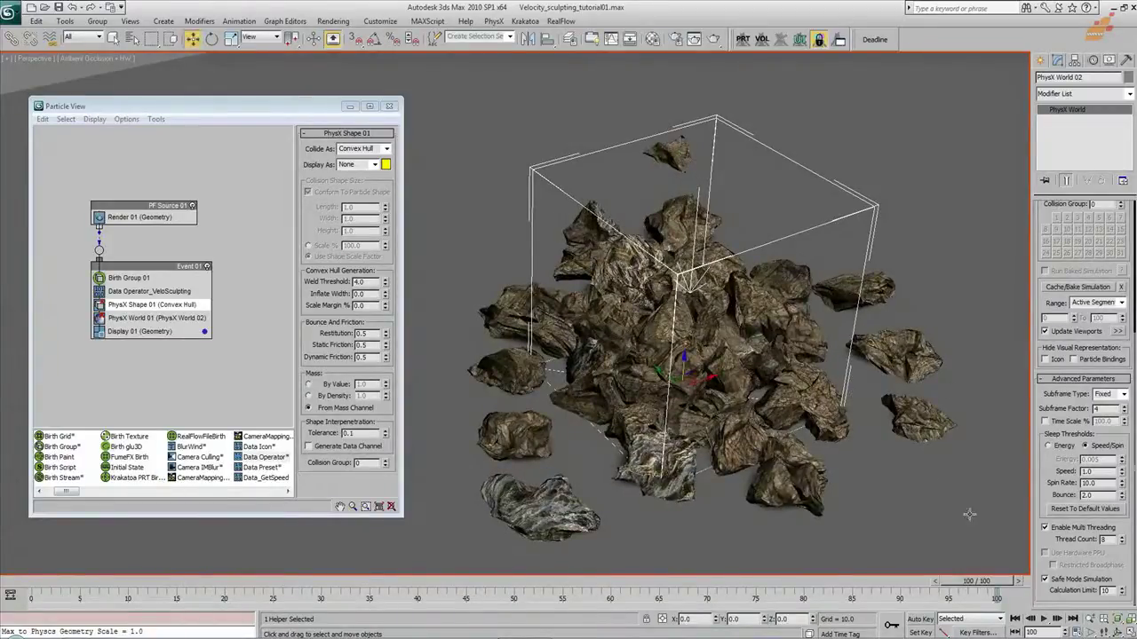
{"action": "left_click", "coordinate": [1015, 621]}
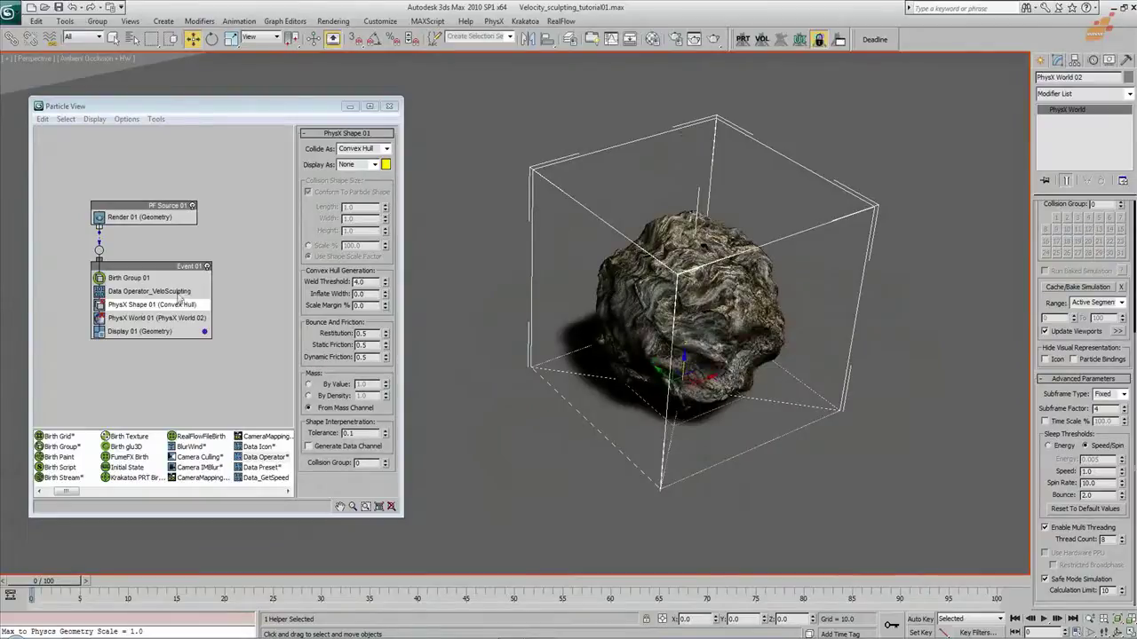
Unhide the GeoSphere_VeloSculpting object by name and select it in the viewport
{"action": "left_click", "coordinate": [169, 291]}
{"action": "right_click", "coordinate": [659, 314]}
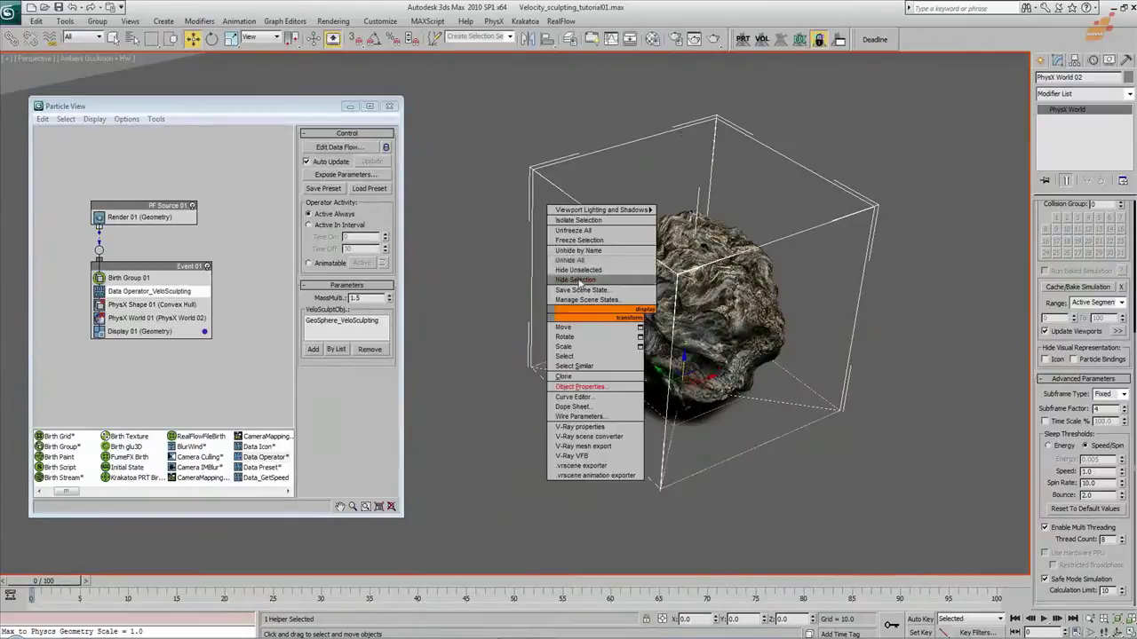
{"action": "left_click", "coordinate": [579, 251]}
{"action": "double_click", "coordinate": [511, 165]}
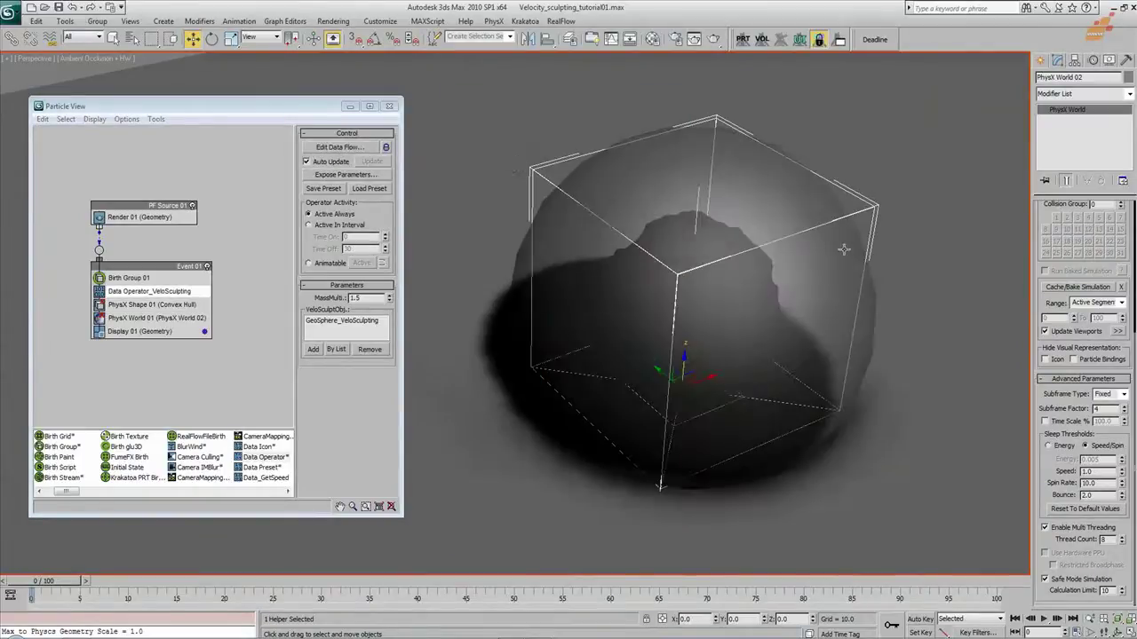
{"action": "left_click", "coordinate": [810, 248]}
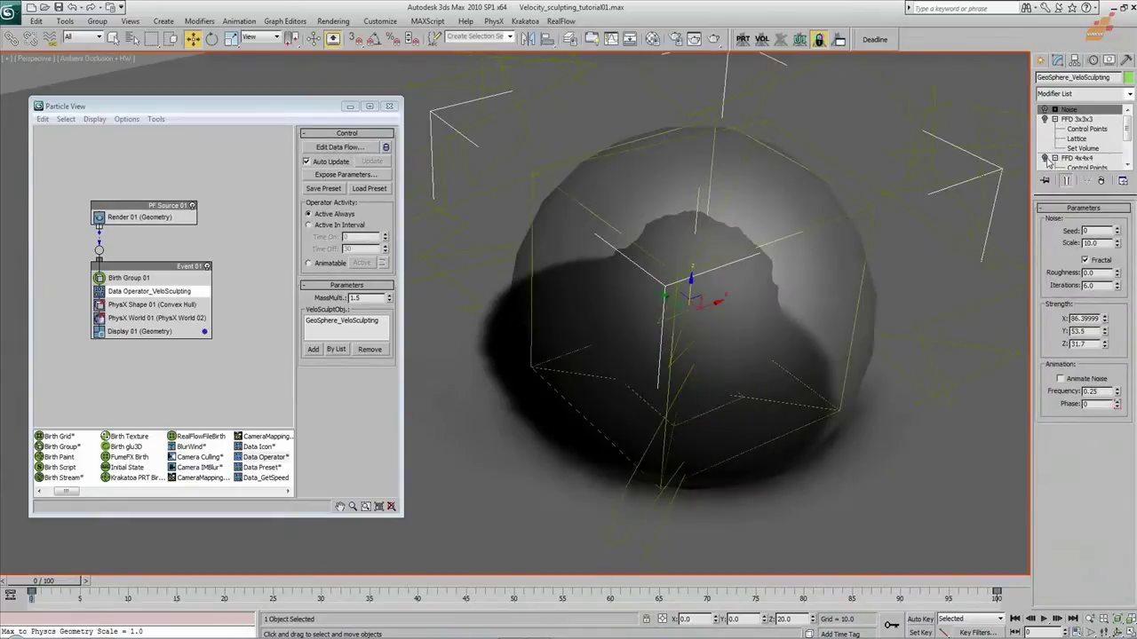
Turn on the FFD 3x3x3 and Noise modifiers of GeoSphere_VeloSculpting
{"action": "left_click", "coordinate": [1045, 119]}
{"action": "key", "text": "z"}
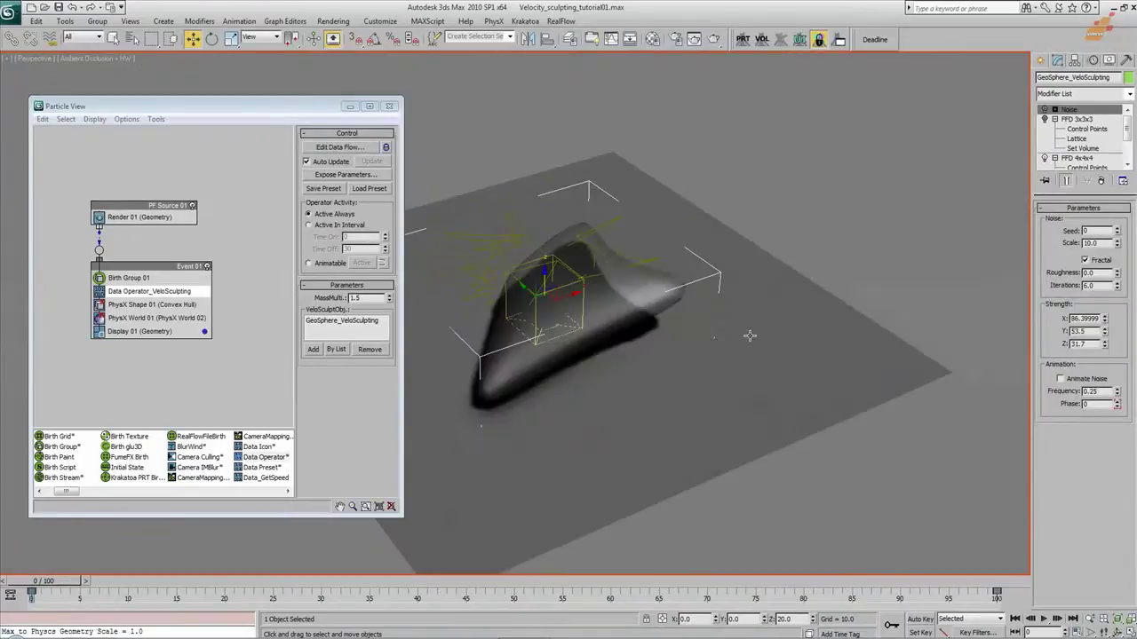
{"action": "left_click", "coordinate": [1046, 109]}
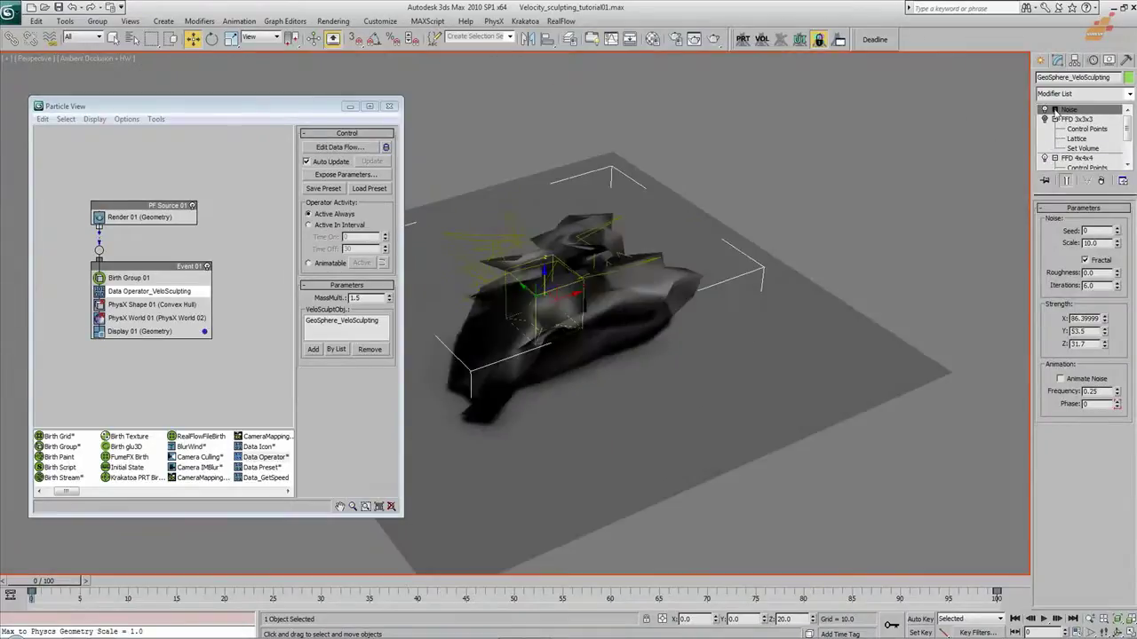
Hide GeoSphere_VeloSculpting and run the simulation to frame 88 to examine how the fragments spread
{"action": "middle_click_drag", "start_coordinate": [634, 362], "coordinate": [651, 367], "text": "alt"}
{"action": "right_click", "coordinate": [673, 273]}
{"action": "left_click", "coordinate": [721, 256]}
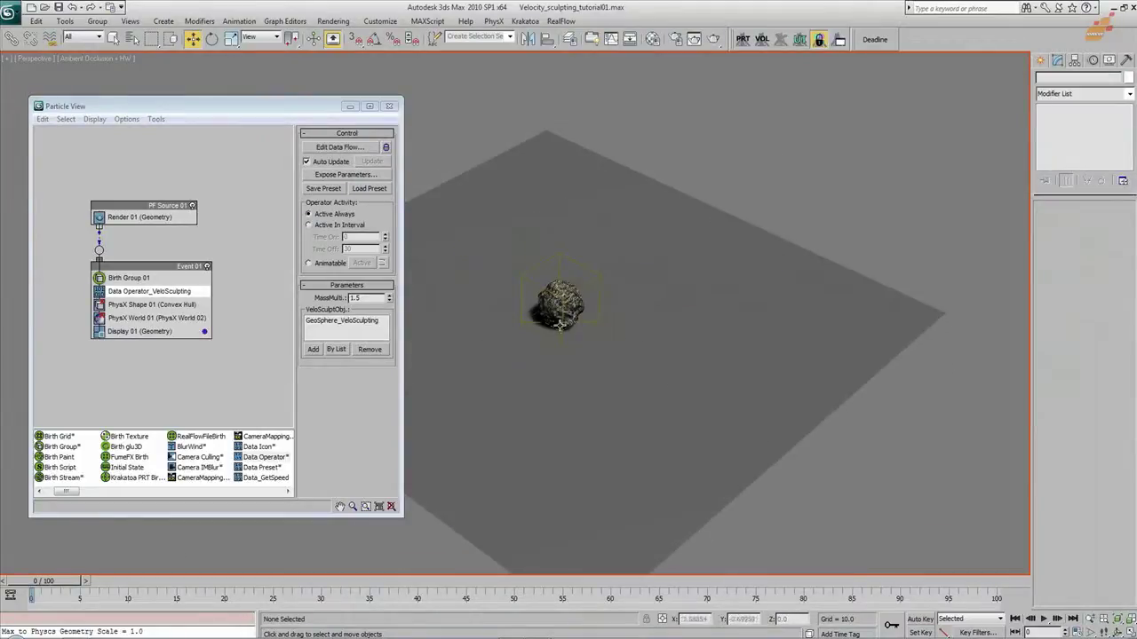
{"action": "left_click_drag", "start_coordinate": [75, 582], "coordinate": [899, 596]}
{"action": "middle_click_drag", "start_coordinate": [795, 453], "coordinate": [734, 465], "text": "alt"}
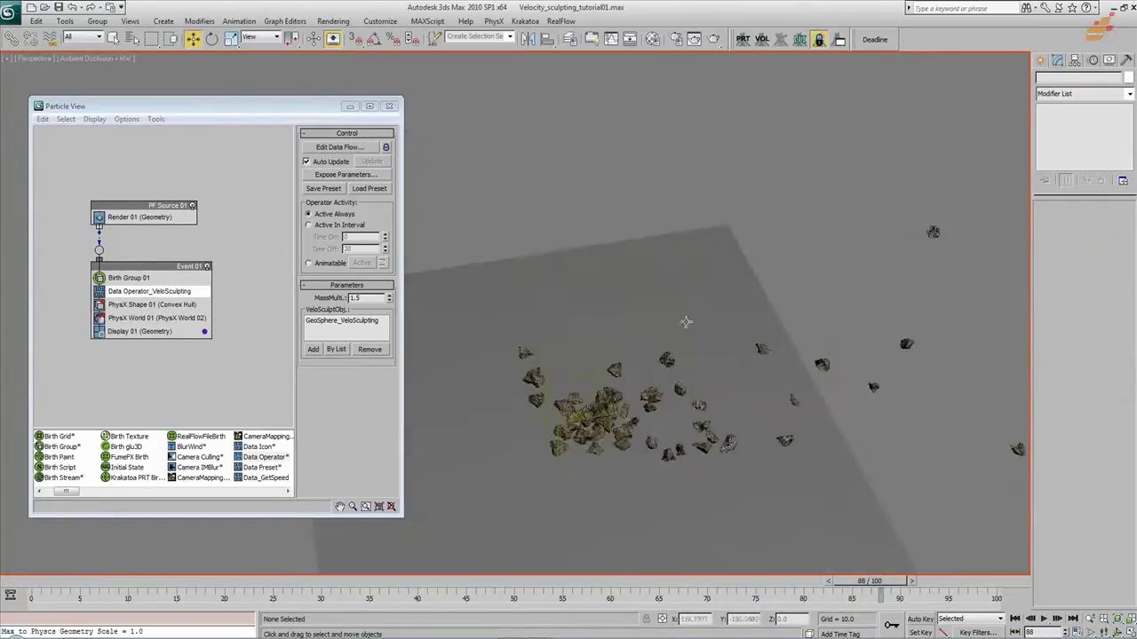
Unhide GeoSphere_VeloSculpting by name, select it, and return to frame 0
{"action": "right_click", "coordinate": [607, 413]}
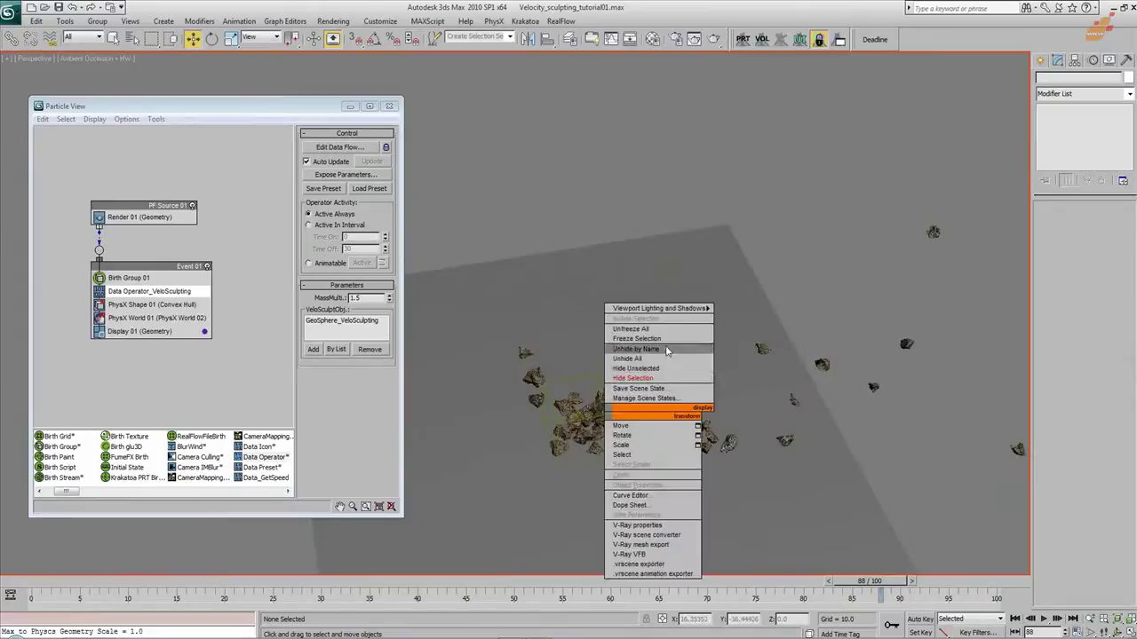
{"action": "left_click", "coordinate": [636, 349]}
{"action": "double_click", "coordinate": [523, 168]}
{"action": "mouse_move", "coordinate": [646, 438]}
{"action": "middle_mouse_down", "text": "alt"}
{"action": "mouse_move", "coordinate": [617, 518]}
{"action": "mouse_move", "coordinate": [505, 429]}
{"action": "middle_mouse_up", "text": "alt"}
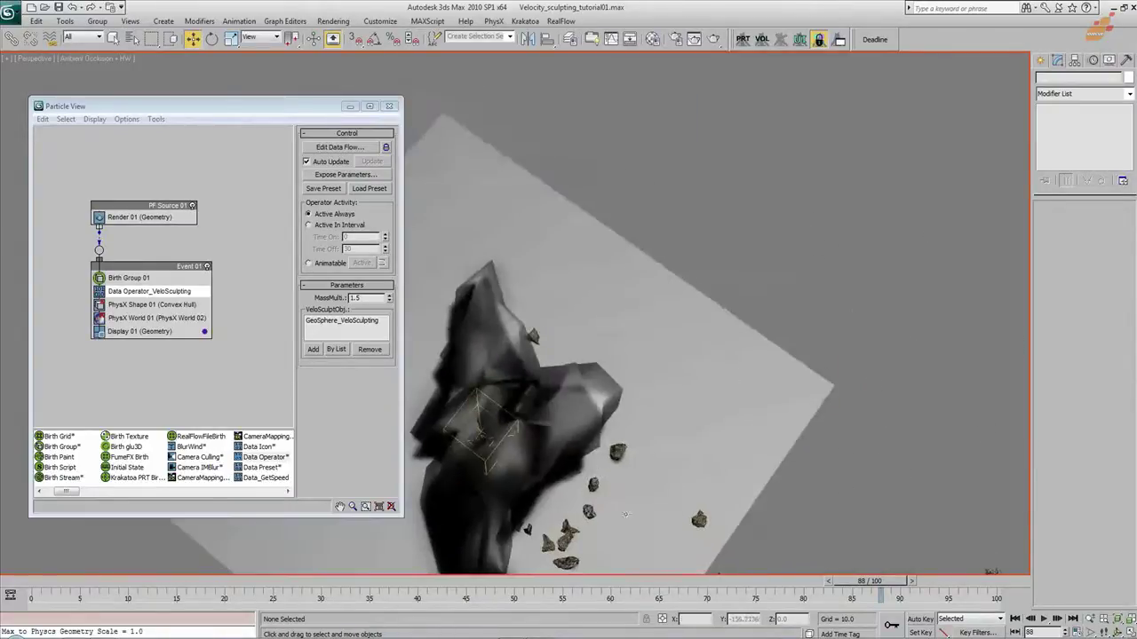
{"action": "middle_click_drag", "start_coordinate": [619, 534], "coordinate": [662, 481], "text": "alt"}
{"action": "left_click", "coordinate": [607, 378]}
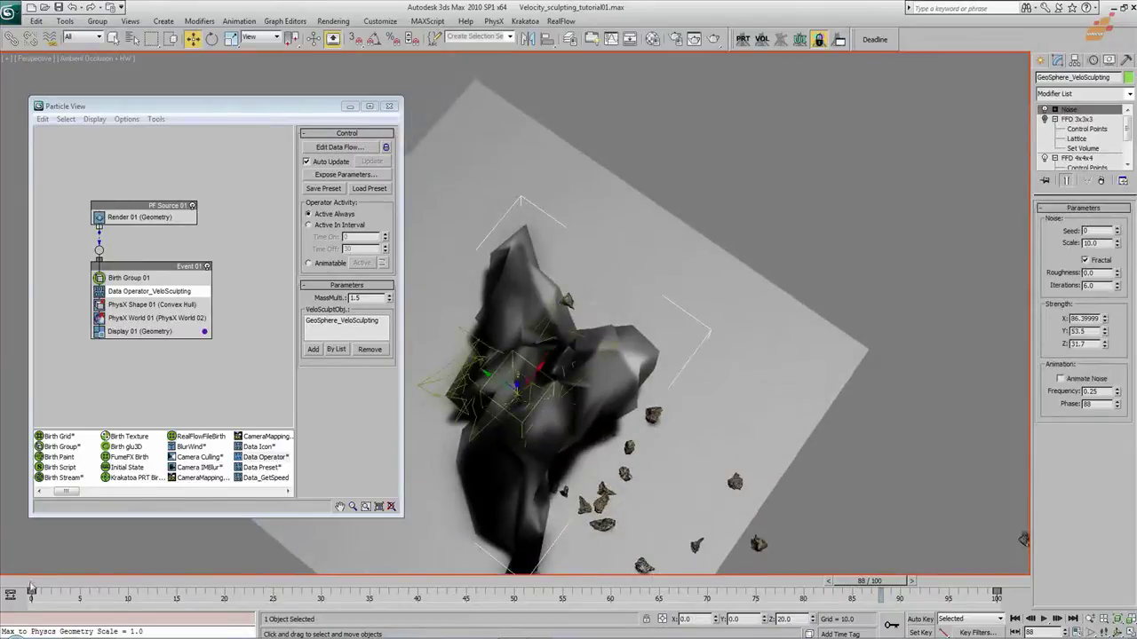
{"action": "left_click", "coordinate": [50, 581]}
Turn off the Noise modifier and rotate GeoSphere_VeloSculpting so its elongated end points upward
{"action": "key", "text": "e"}
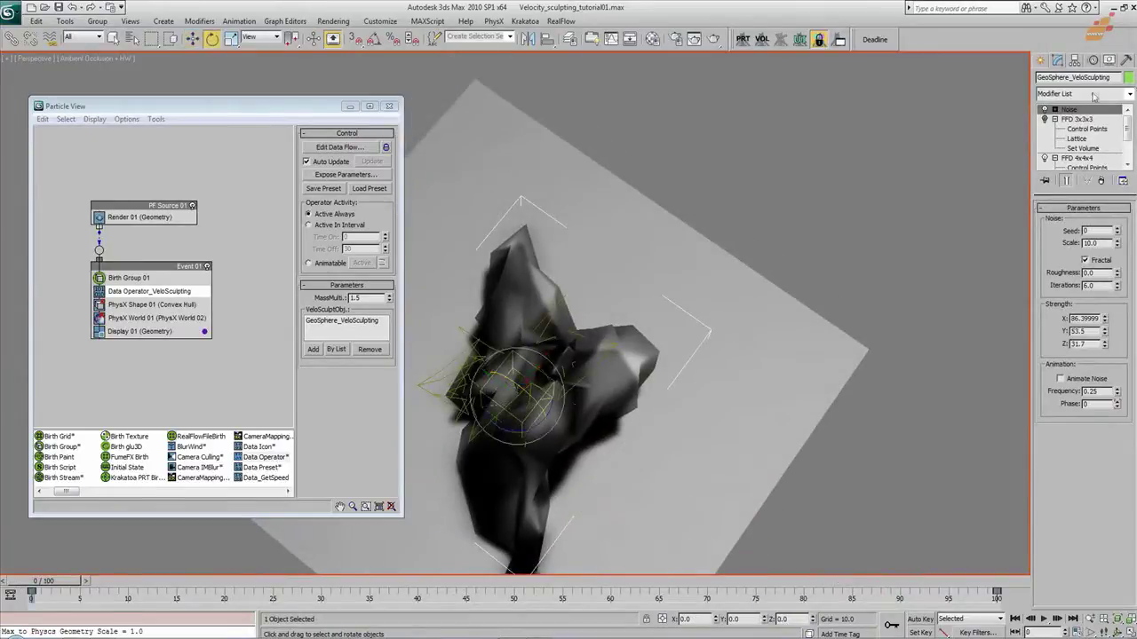
{"action": "left_click", "coordinate": [1044, 110]}
{"action": "left_click_drag", "start_coordinate": [481, 449], "coordinate": [295, 442]}
{"action": "left_click_drag", "start_coordinate": [513, 391], "coordinate": [546, 357]}
{"action": "mouse_move", "coordinate": [682, 437]}
{"action": "middle_mouse_down", "text": "alt"}
{"action": "mouse_move", "coordinate": [632, 419]}
{"action": "mouse_move", "coordinate": [661, 346]}
{"action": "mouse_move", "coordinate": [676, 368]}
{"action": "middle_mouse_up", "text": "alt"}
{"action": "scroll", "coordinate": [676, 367], "scroll_direction": "up", "scroll_amount": 3}
Replay the simulation twice with the rotated geosphere to examine the fragments' directions, and return to frame 0
{"action": "left_click_drag", "start_coordinate": [73, 585], "coordinate": [954, 620]}
{"action": "key", "text": "e"}
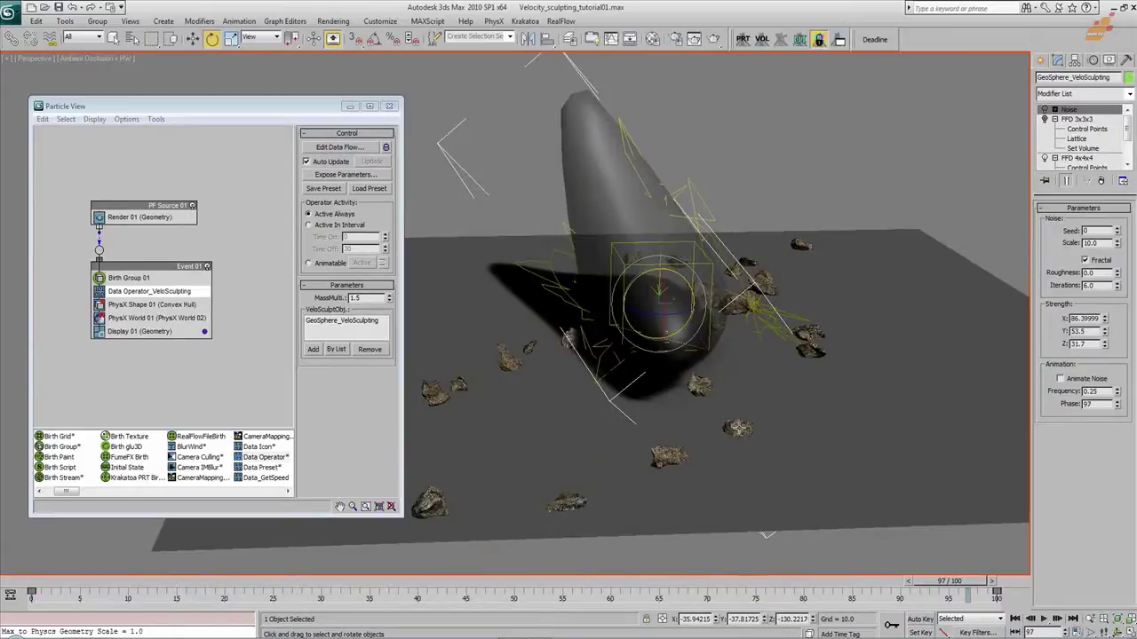
{"action": "left_click_drag", "start_coordinate": [38, 585], "coordinate": [997, 615]}
{"action": "key", "text": "e"}
{"action": "left_click", "coordinate": [18, 582]}
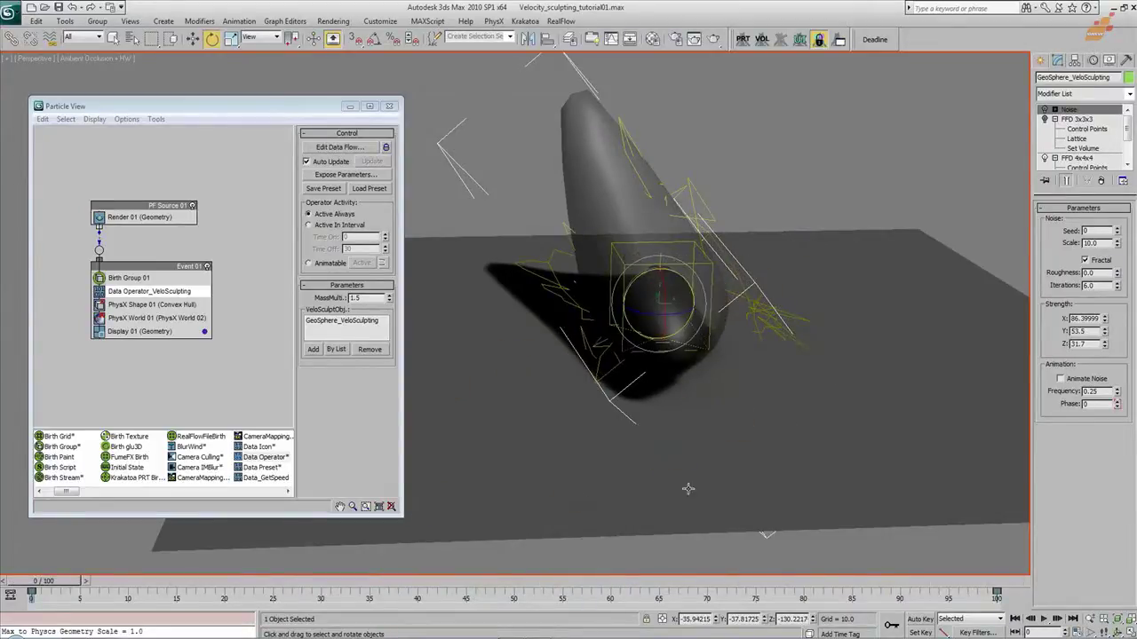
Select the PhysX World 02 helper and replay the simulation to frame 100
{"action": "left_click", "coordinate": [876, 330]}
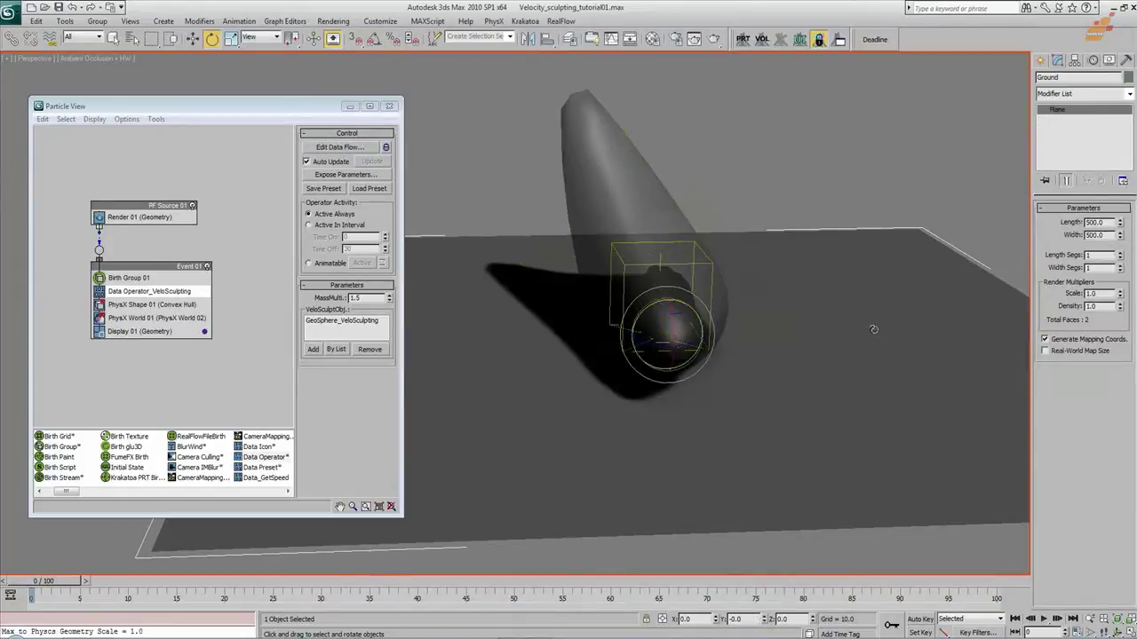
{"action": "left_click", "coordinate": [713, 284]}
{"action": "left_click", "coordinate": [711, 285]}
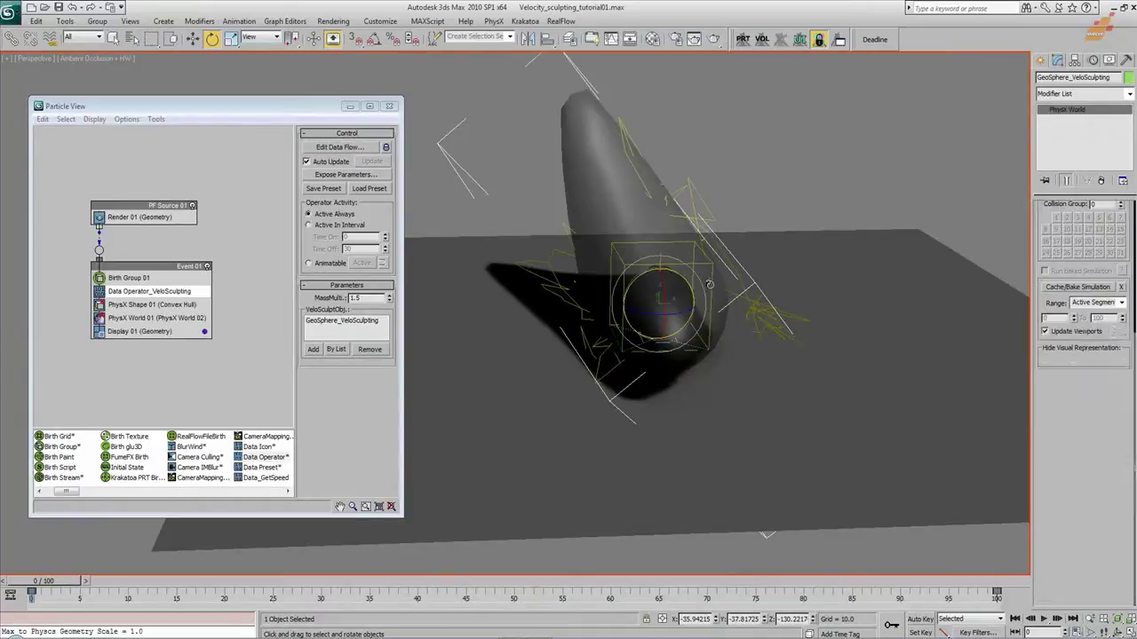
{"action": "left_click_drag", "start_coordinate": [80, 581], "coordinate": [977, 578]}
{"action": "key", "text": "e"}
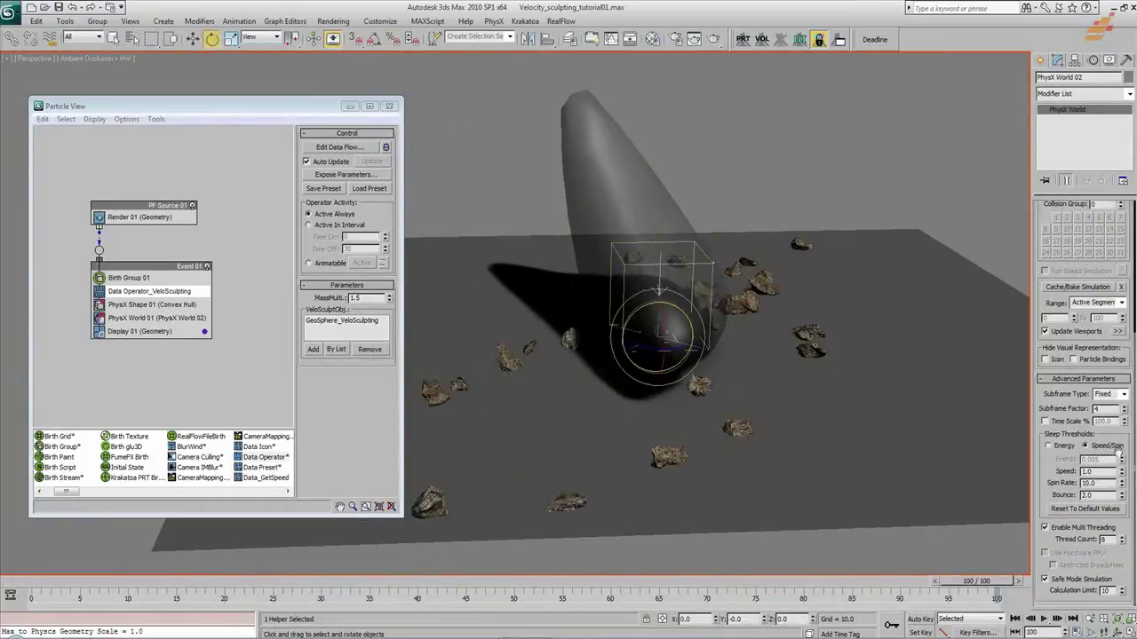
Set PhysX World 02's Subframe Factor to 2, replay the simulation from frame 0 to 100, and return to frame 0
{"action": "left_click", "coordinate": [37, 583]}
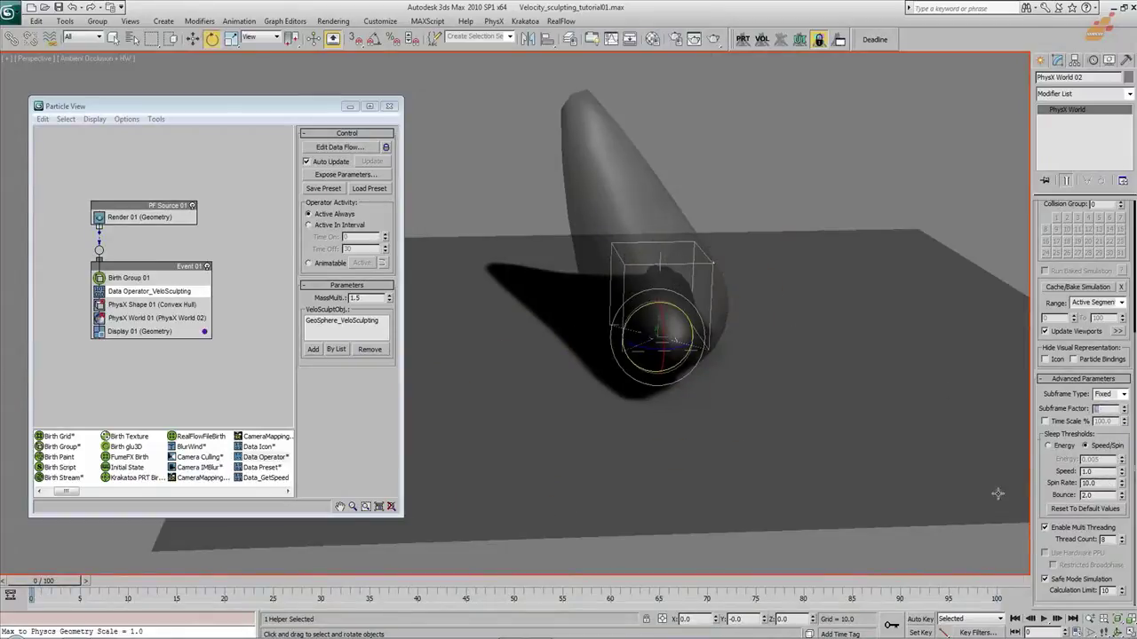
{"action": "left_click_drag", "start_coordinate": [42, 586], "coordinate": [1007, 519]}
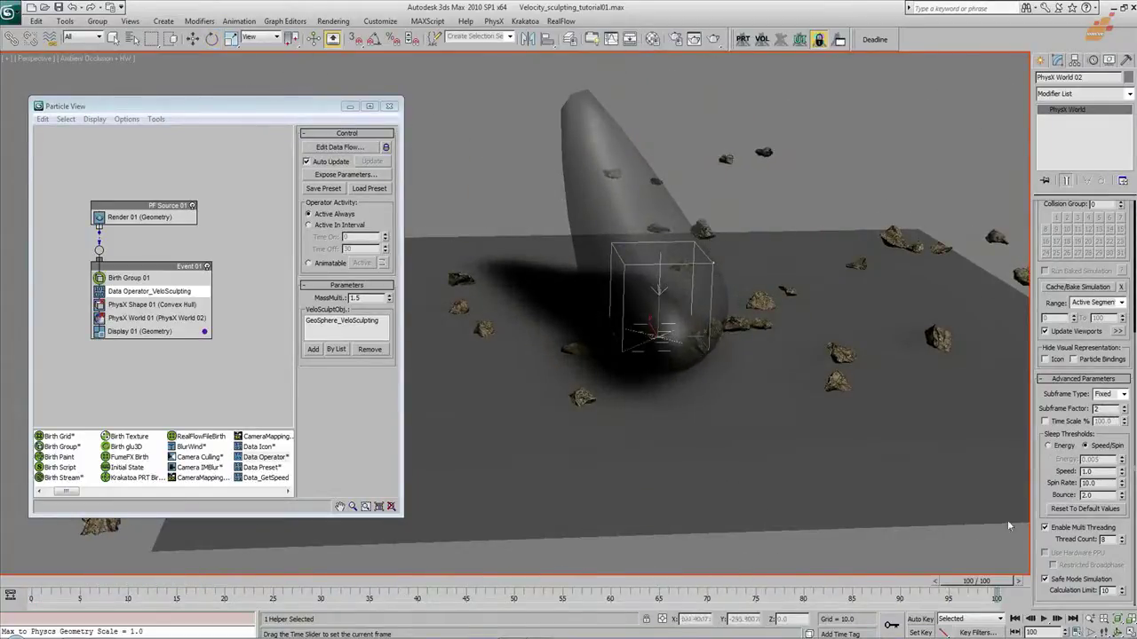
{"action": "key", "text": "e"}
{"action": "left_click", "coordinate": [30, 586]}
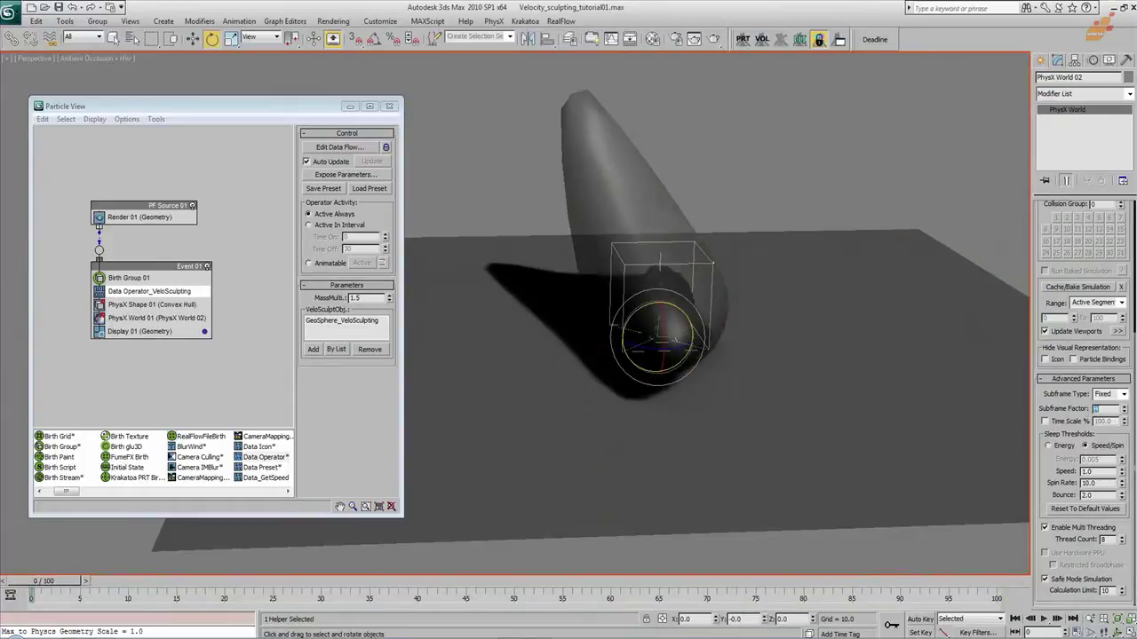
Rotate GeoSphere_VeloSculpting by about 82 degrees around the Y axis and turn off its FFD deformation
{"action": "left_click", "coordinate": [612, 187]}
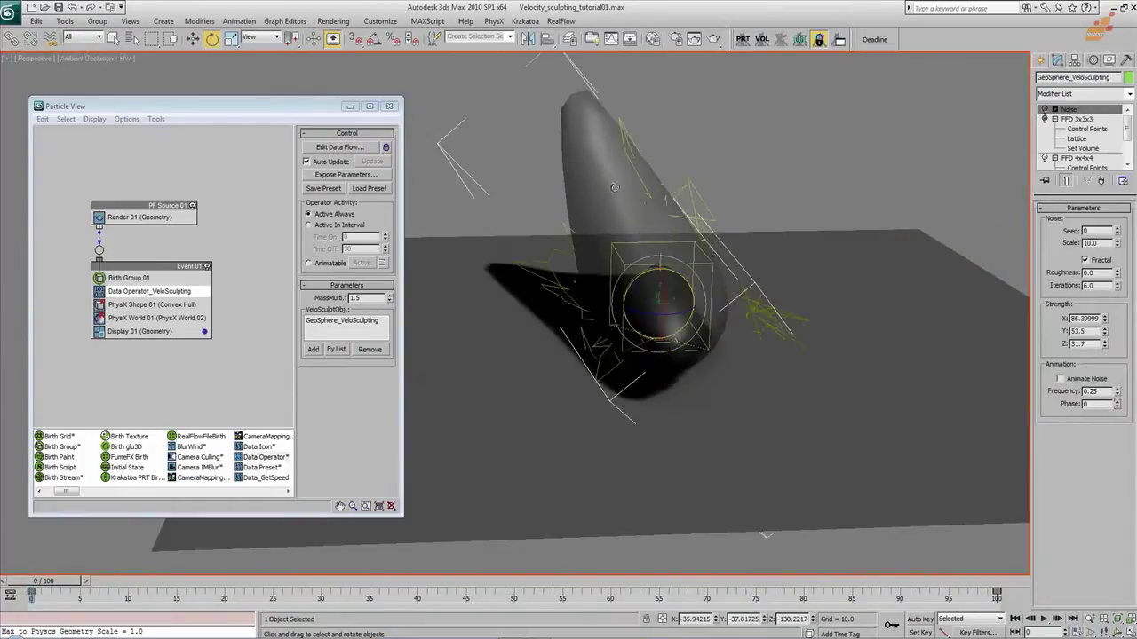
{"action": "left_click_drag", "start_coordinate": [675, 278], "coordinate": [1110, 124]}
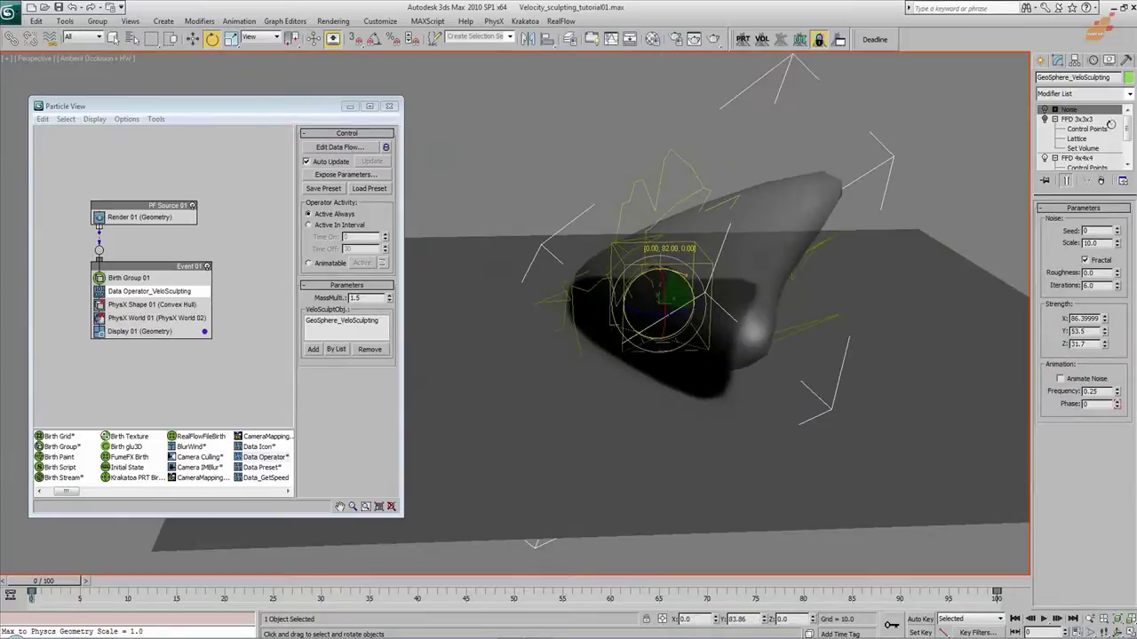
{"action": "left_click", "coordinate": [1045, 158]}
Add a Greeble modifier to GeoSphere_VeloSculpting
{"action": "left_click", "coordinate": [1089, 93]}
{"action": "scroll", "coordinate": [1102, 266], "scroll_direction": "down", "scroll_amount": 13}
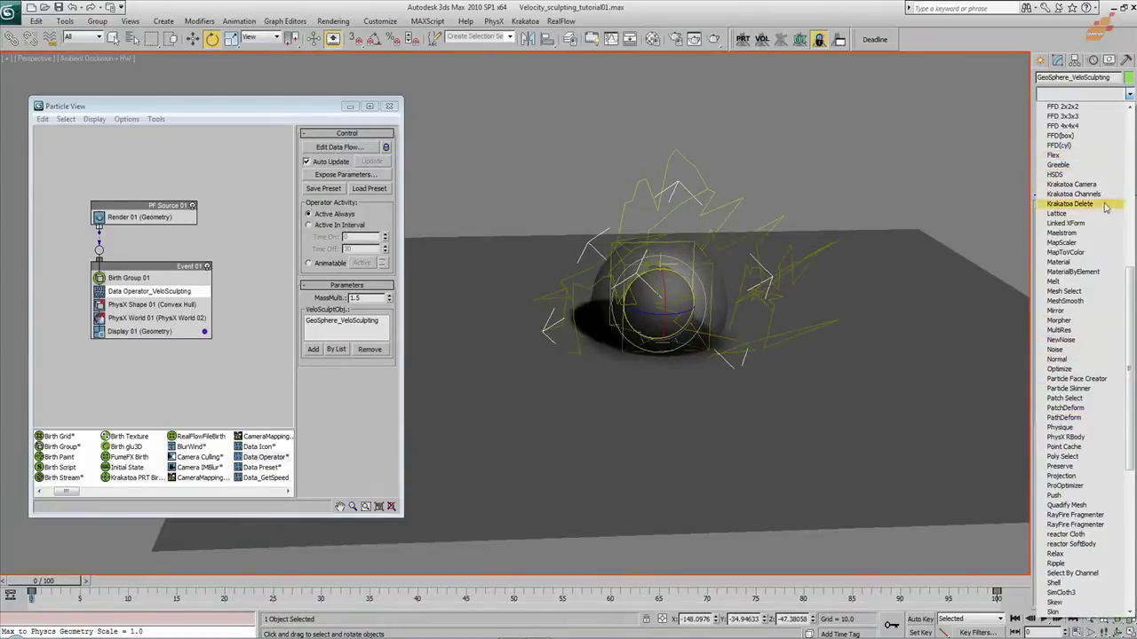
{"action": "left_click", "coordinate": [1066, 164]}
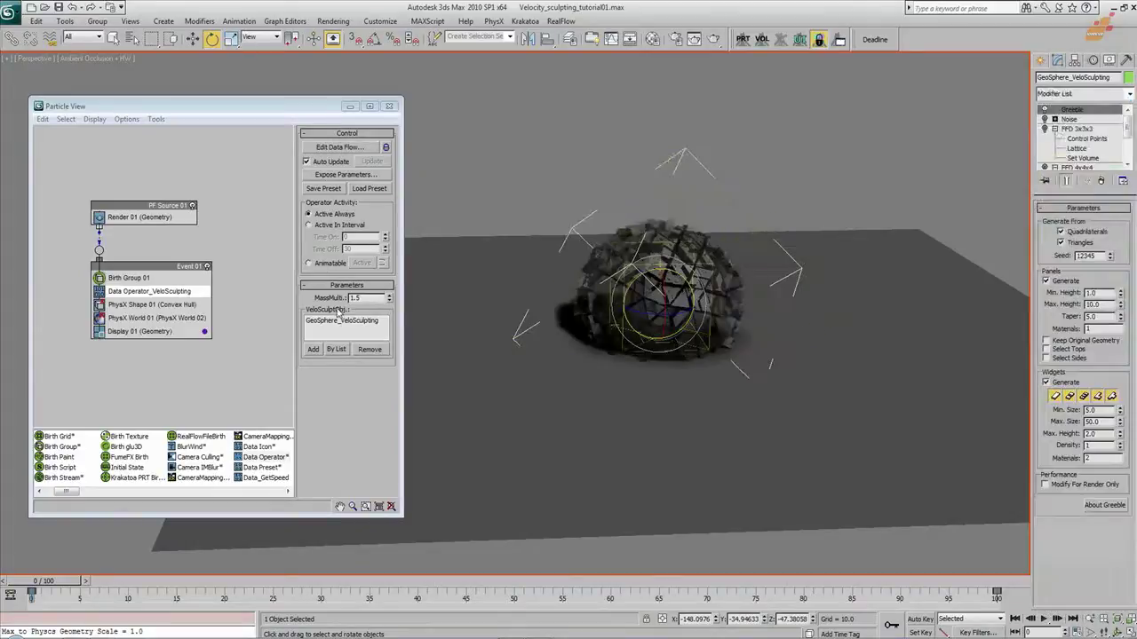
{"action": "middle_click_drag", "start_coordinate": [698, 304], "coordinate": [697, 318], "text": "alt"}
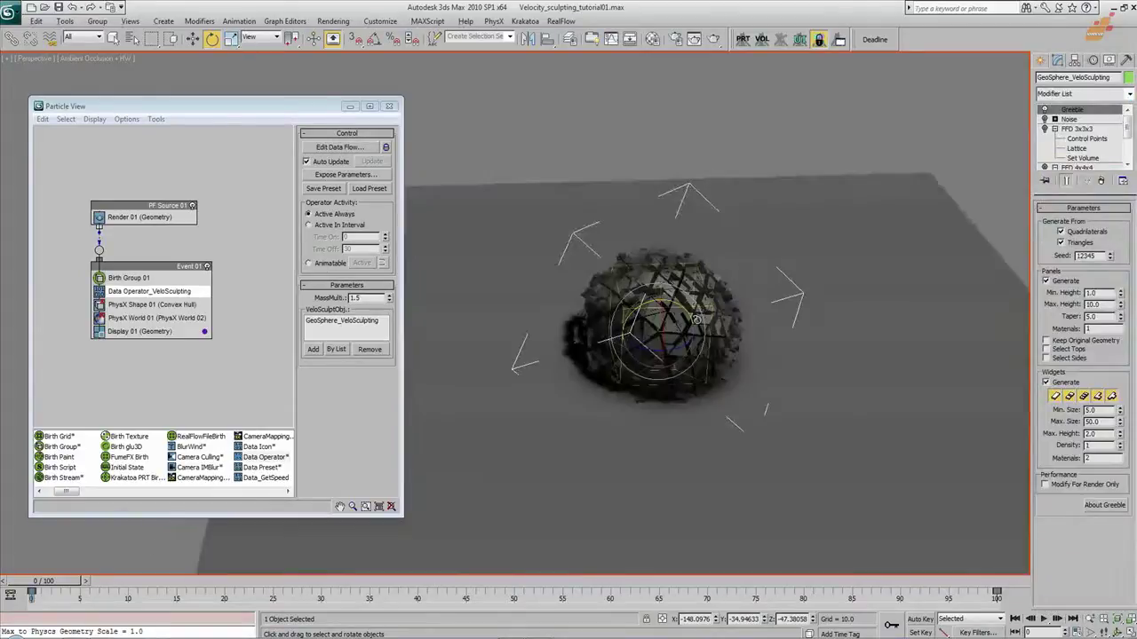
Set the base GeoSphere's Segments to 3 beneath its modifiers
{"action": "left_click_drag", "start_coordinate": [1127, 133], "coordinate": [1128, 165]}
{"action": "left_click", "coordinate": [1093, 158]}
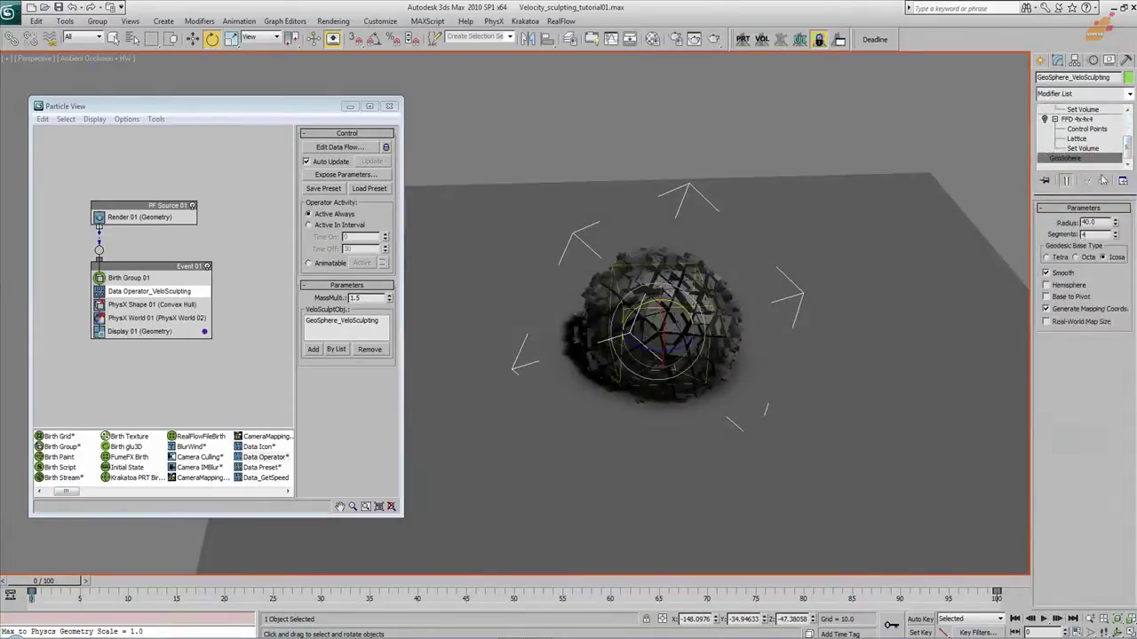
{"action": "left_click", "coordinate": [1116, 238]}
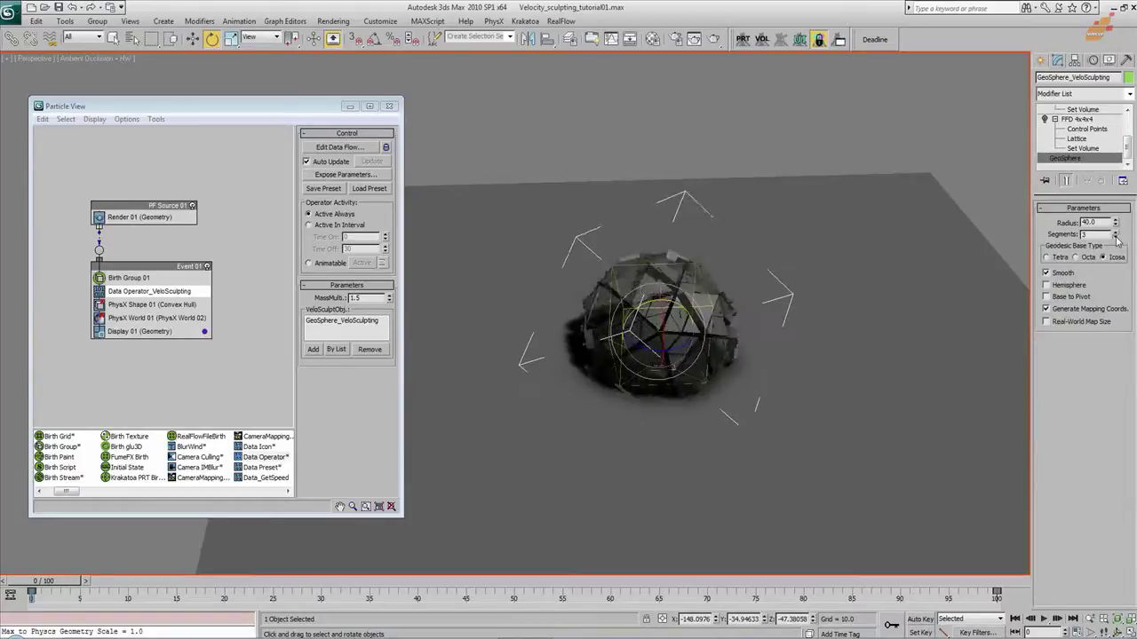
{"action": "left_click_drag", "start_coordinate": [1124, 162], "coordinate": [1127, 110]}
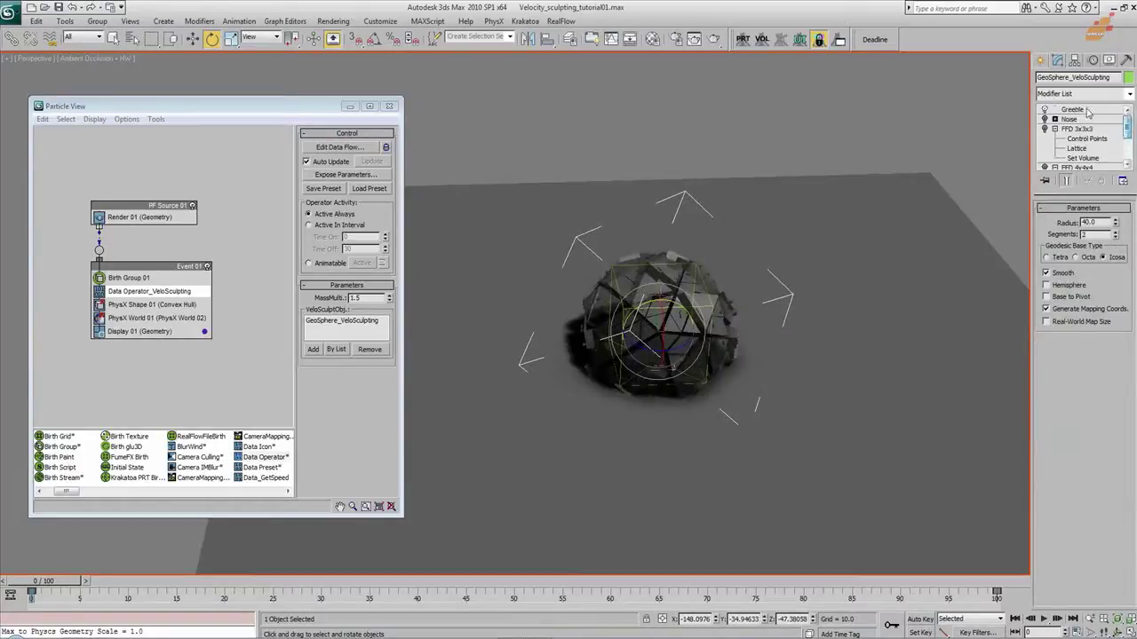
Turn off Greeble's widget generation and set its panels to Min. Height 0, Max. Height 50 and Taper 0
{"action": "left_click", "coordinate": [1090, 110]}
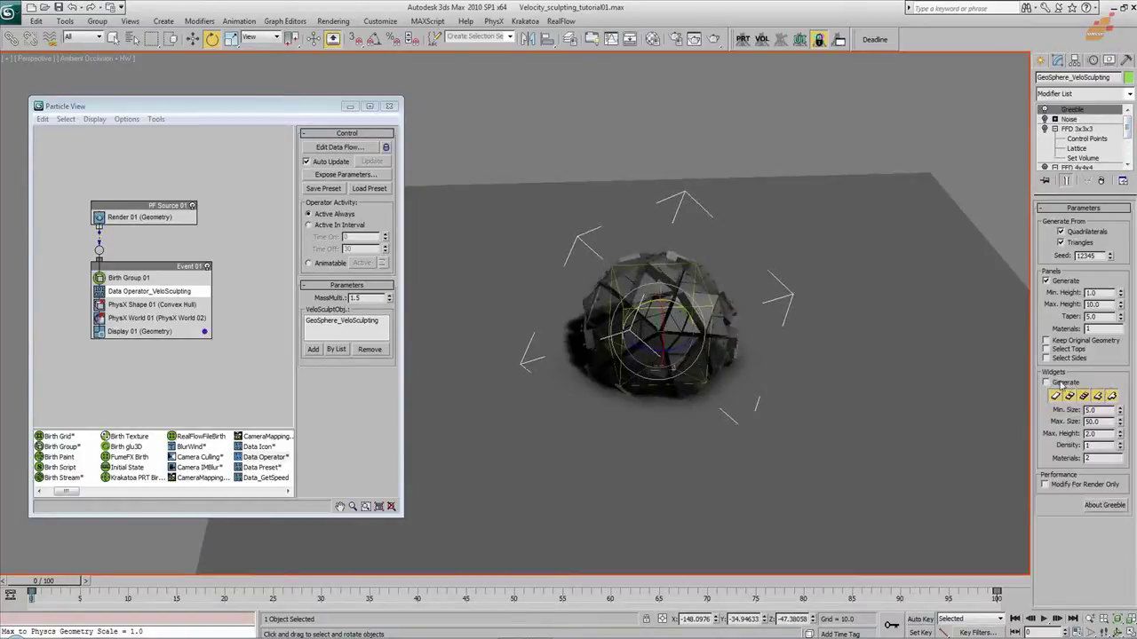
{"action": "scroll", "coordinate": [822, 344], "scroll_direction": "up", "scroll_amount": 4}
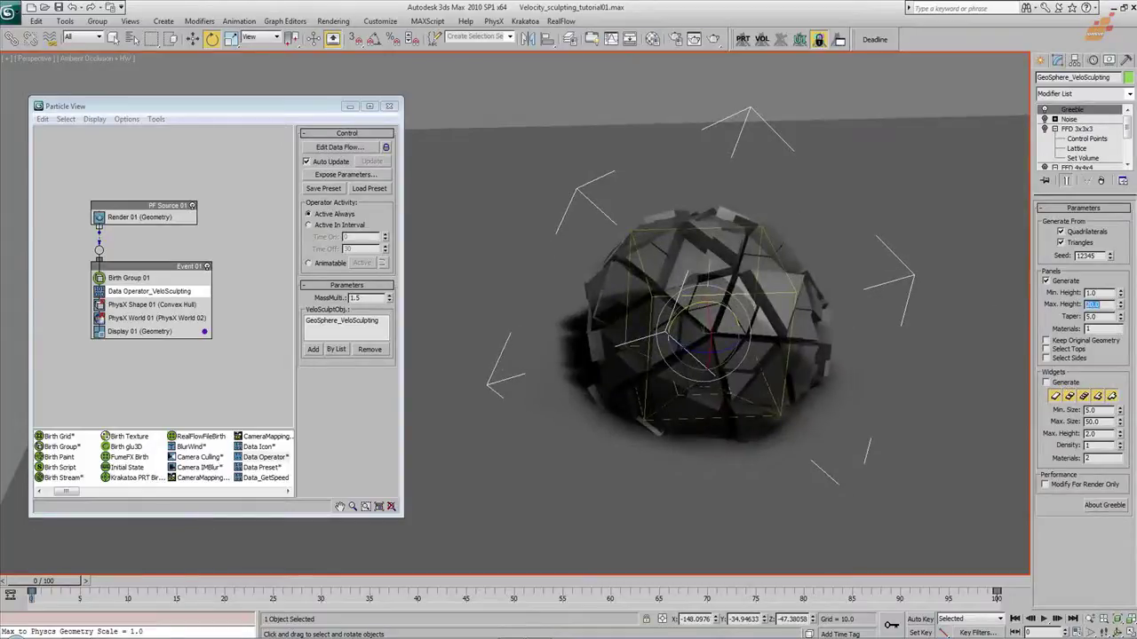
{"action": "scroll", "coordinate": [915, 311], "scroll_direction": "up", "scroll_amount": 2}
{"action": "key", "text": "Return"}
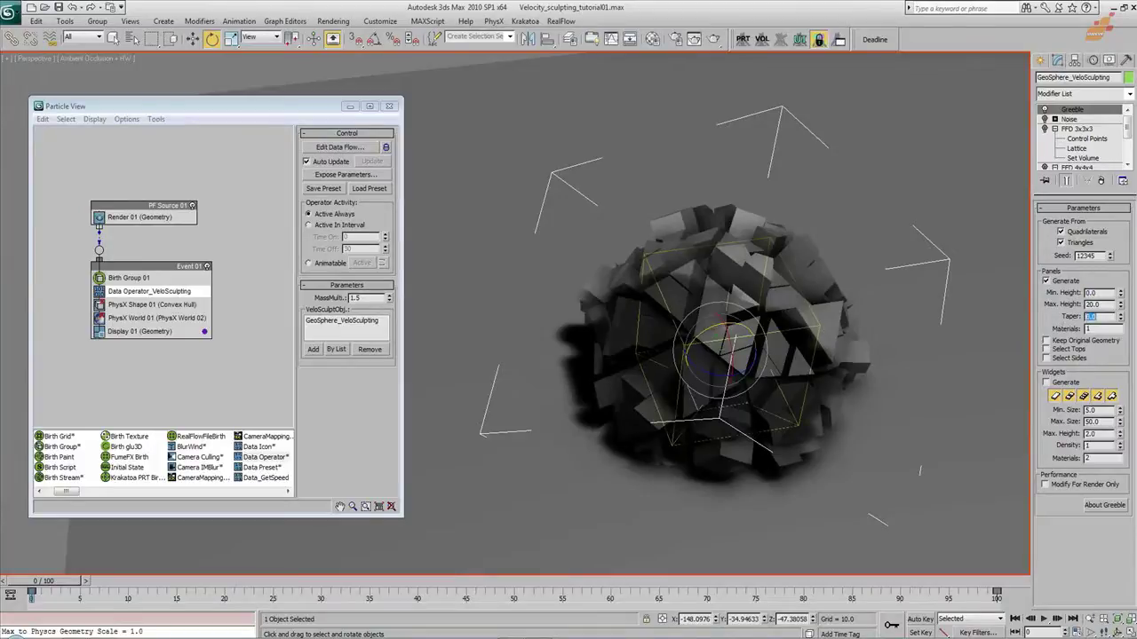
{"action": "middle_click_drag", "start_coordinate": [807, 320], "coordinate": [721, 311], "text": "alt"}
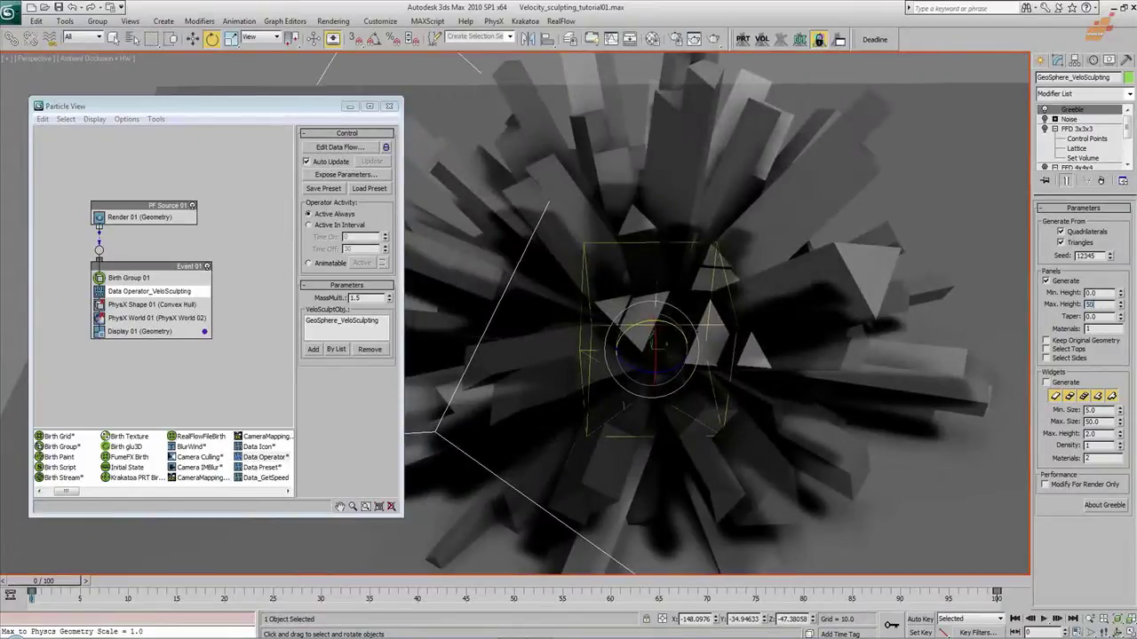
Hide the greebled geosphere and run the simulation to frame 56 to examine the fragments from farther away
{"action": "right_click", "coordinate": [744, 270]}
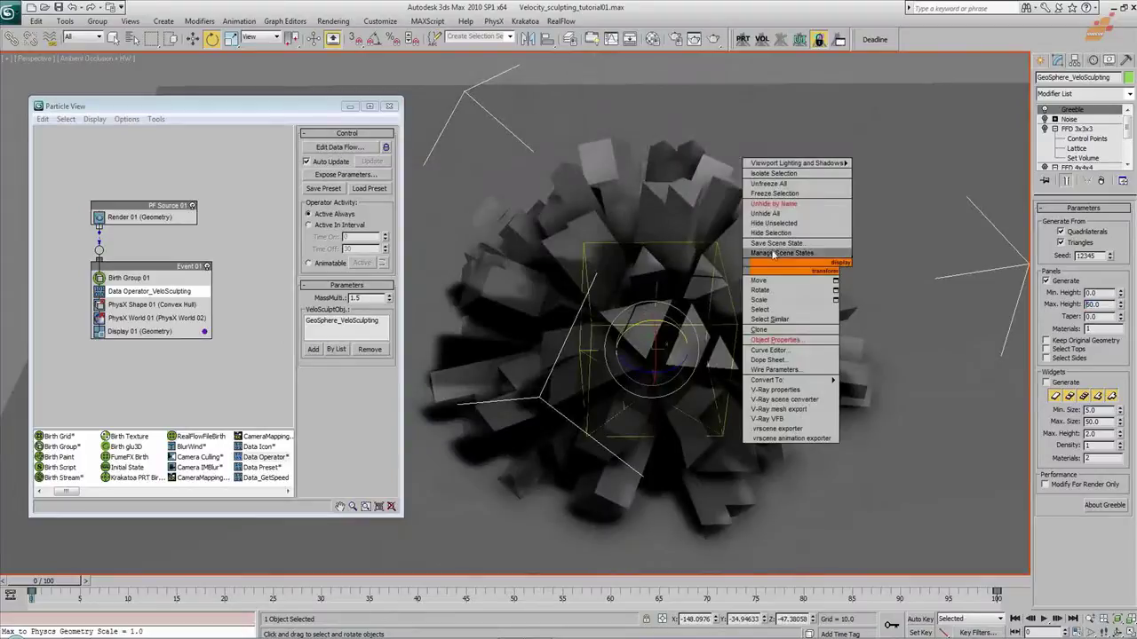
{"action": "left_click", "coordinate": [772, 258]}
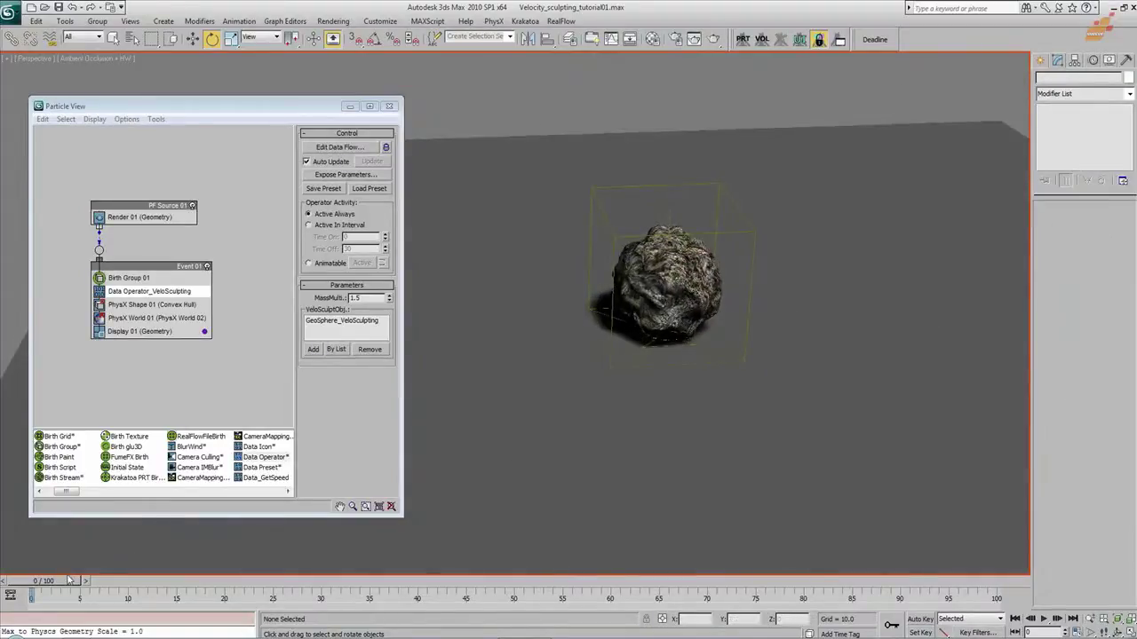
{"action": "left_click_drag", "start_coordinate": [60, 584], "coordinate": [597, 564]}
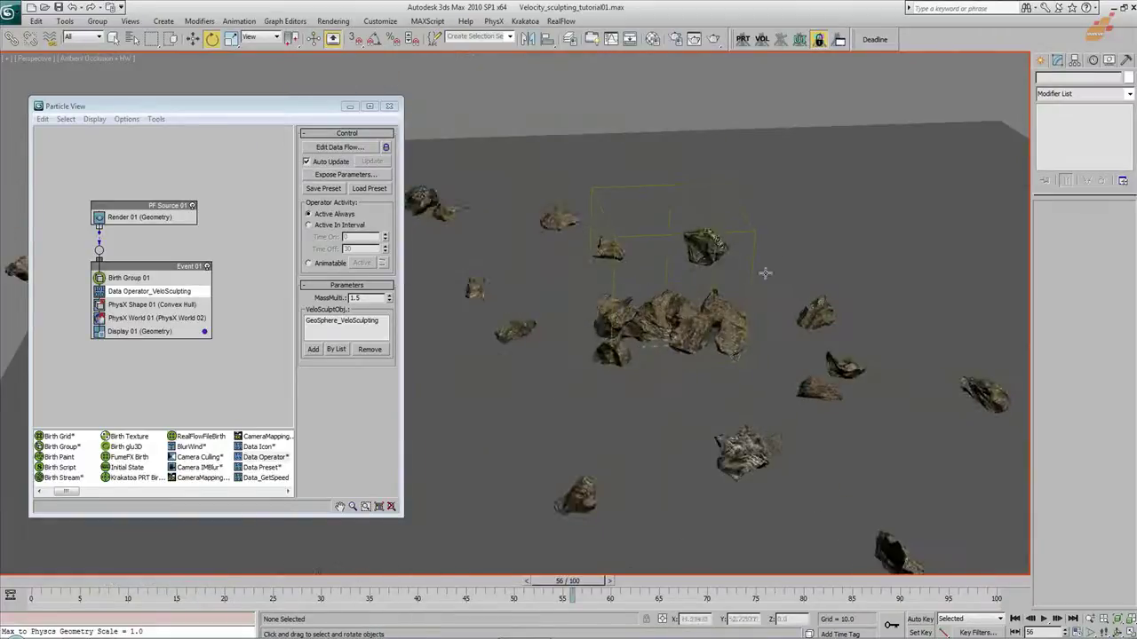
{"action": "key", "text": "e"}
{"action": "scroll", "coordinate": [753, 296], "scroll_direction": "down", "scroll_amount": 10}
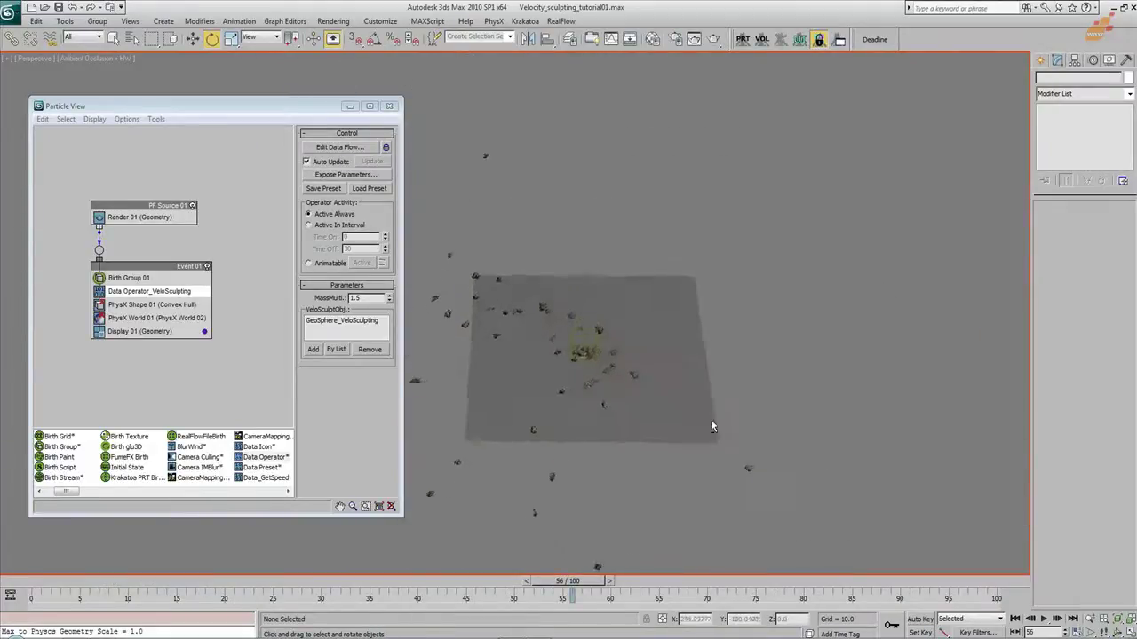
Examine the fragment spread at frame 25 from several angles, replay the whole simulation, and return to frame 0
{"action": "left_click_drag", "start_coordinate": [568, 584], "coordinate": [273, 586]}
{"action": "middle_click_drag", "start_coordinate": [497, 462], "coordinate": [436, 437], "text": "alt"}
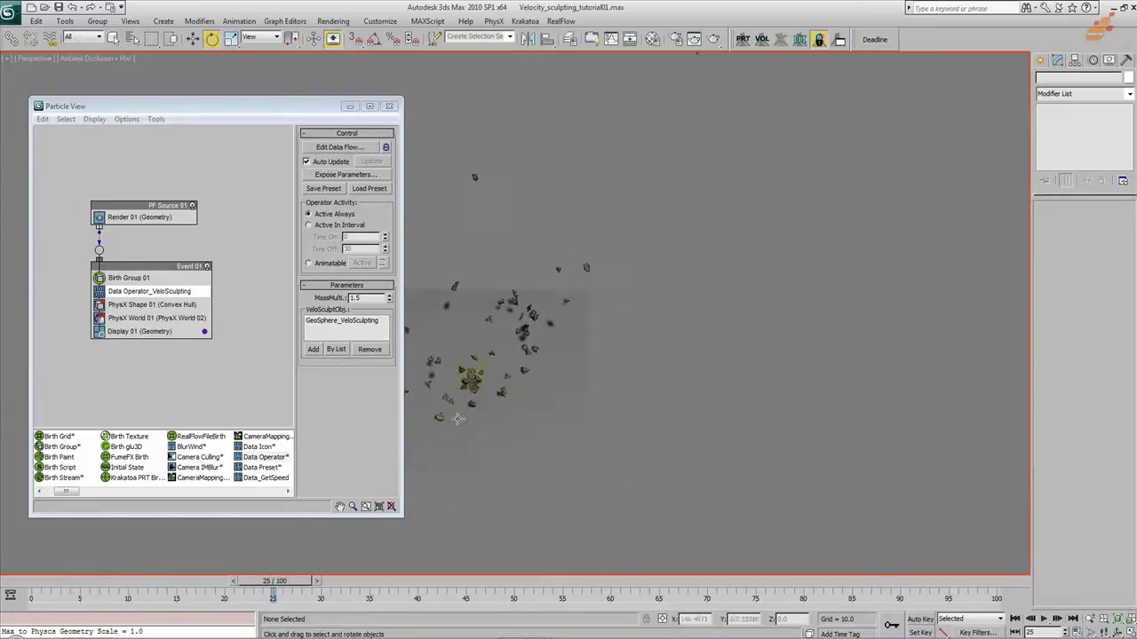
{"action": "middle_click_drag", "start_coordinate": [524, 460], "coordinate": [679, 441], "text": "alt"}
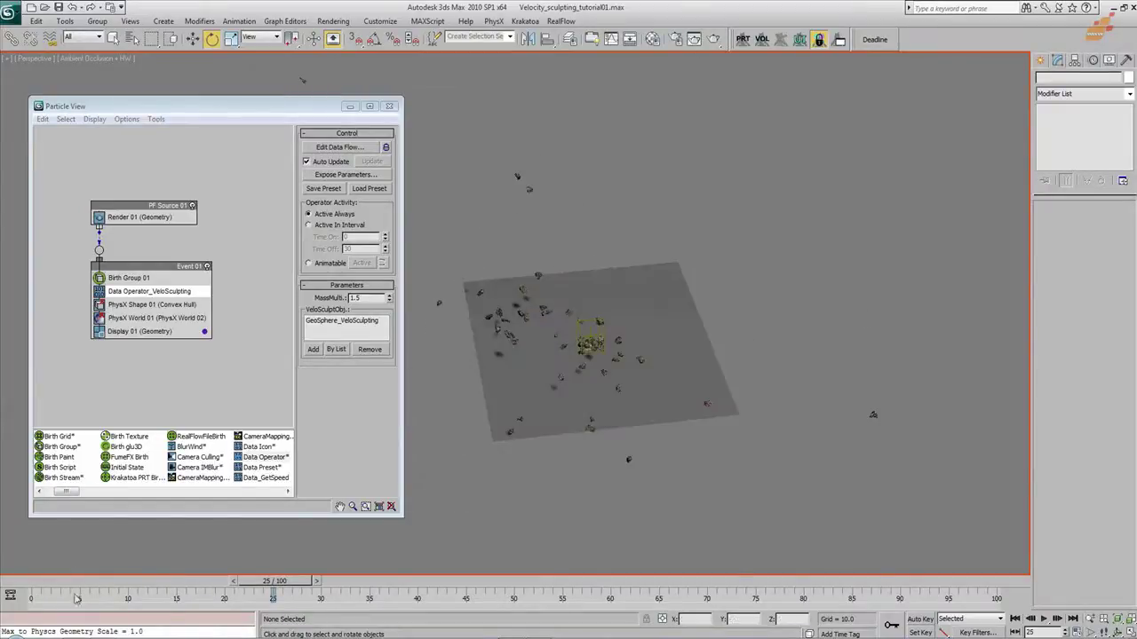
{"action": "left_click_drag", "start_coordinate": [27, 589], "coordinate": [1125, 538]}
{"action": "left_click", "coordinate": [1016, 619]}
Unhide GeoSphere_VeloSculpting and delete the Greeble modifier from its stack
{"action": "right_click", "coordinate": [595, 328]}
{"action": "left_click", "coordinate": [635, 319]}
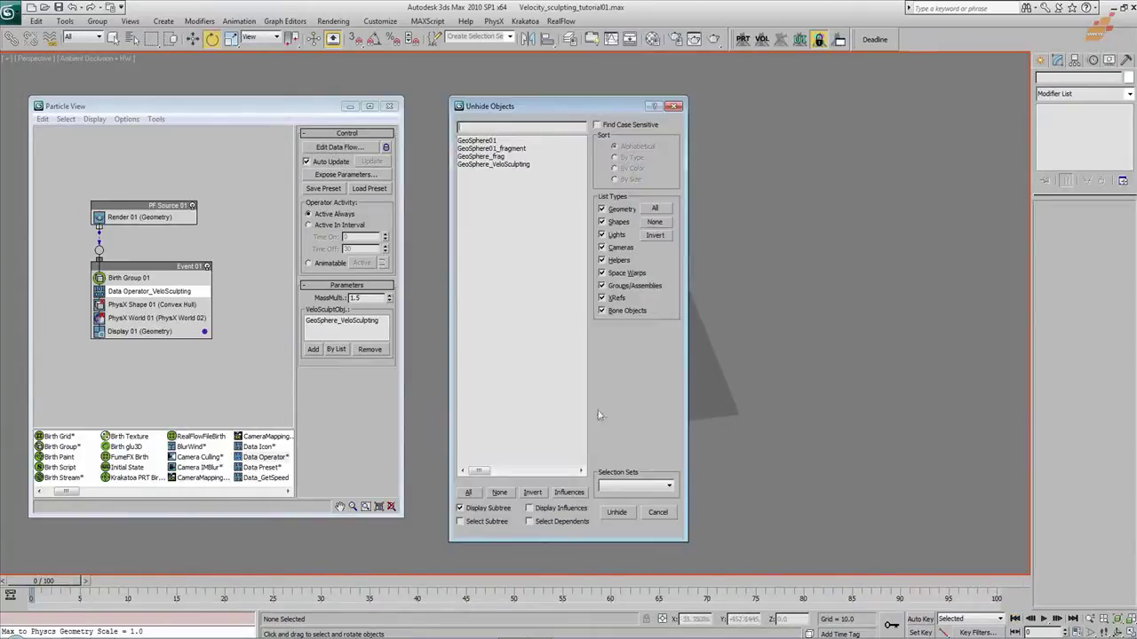
{"action": "double_click", "coordinate": [494, 164]}
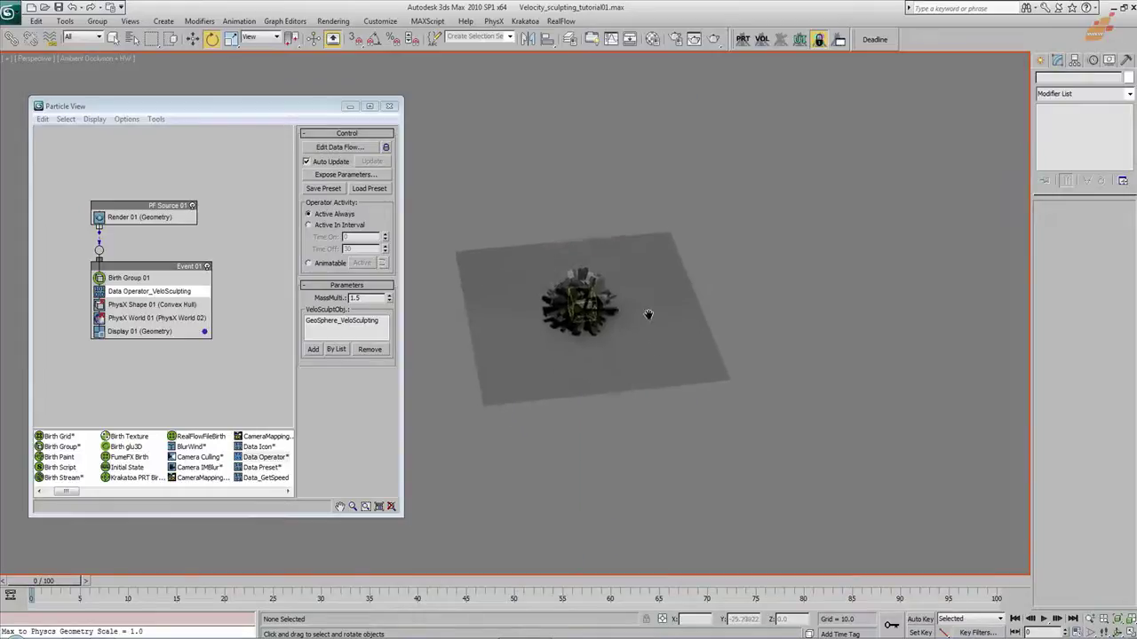
{"action": "scroll", "coordinate": [648, 325], "scroll_direction": "up", "scroll_amount": 5}
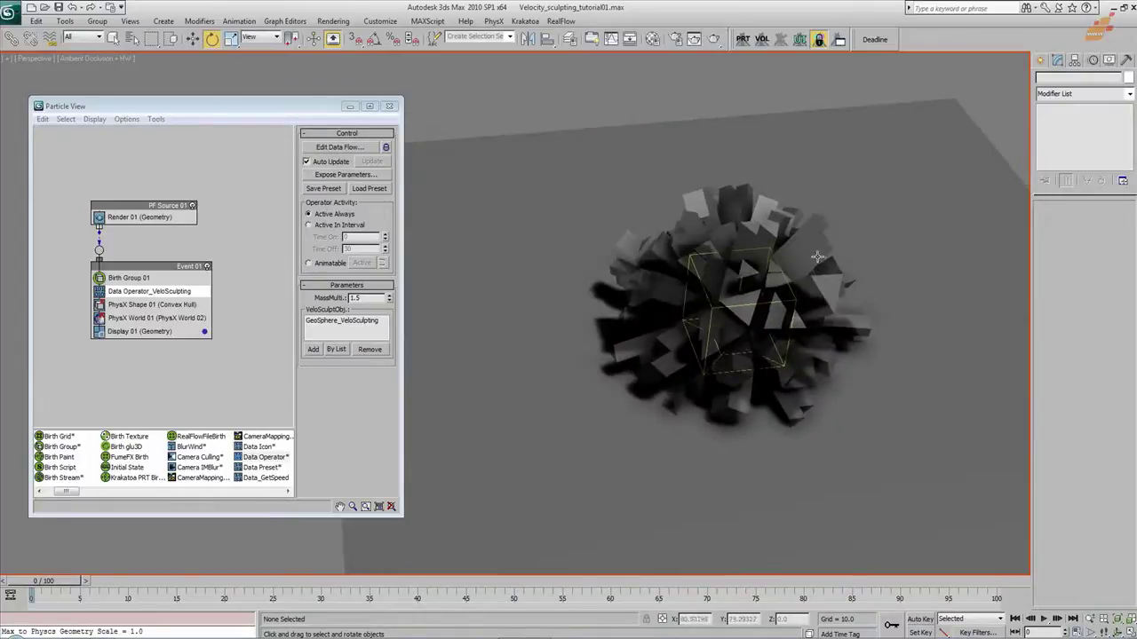
{"action": "left_click", "coordinate": [800, 266]}
{"action": "left_click", "coordinate": [1103, 182]}
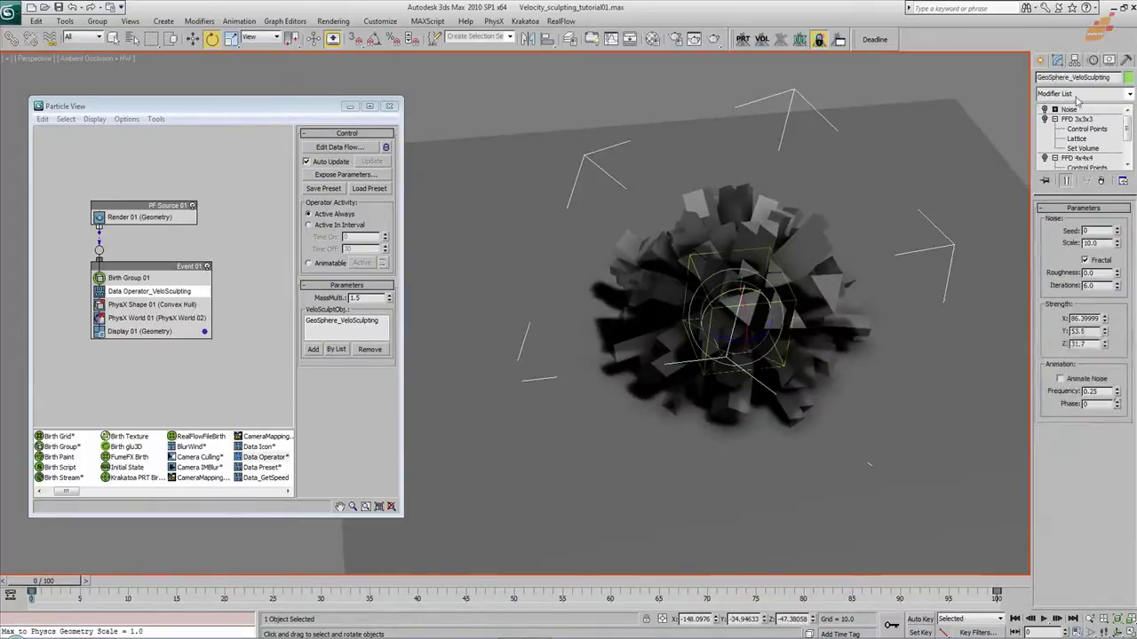
{"action": "left_click", "coordinate": [1081, 94]}
{"action": "scroll", "coordinate": [1090, 272], "scroll_direction": "down", "scroll_amount": 15}
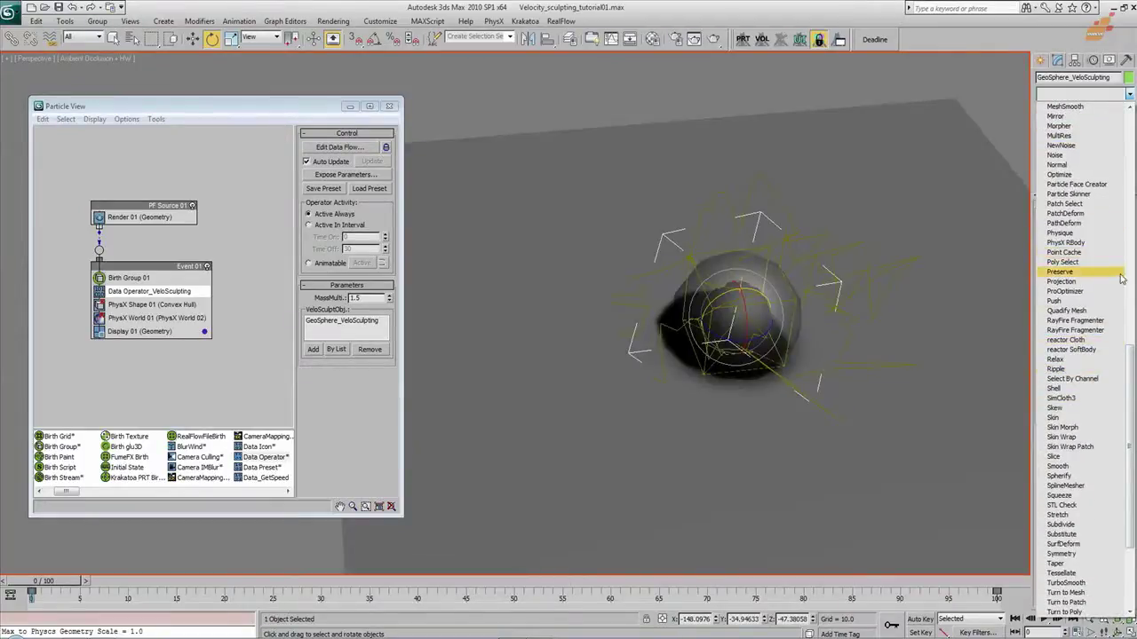
{"action": "scroll", "coordinate": [1113, 421], "scroll_direction": "down", "scroll_amount": 5}
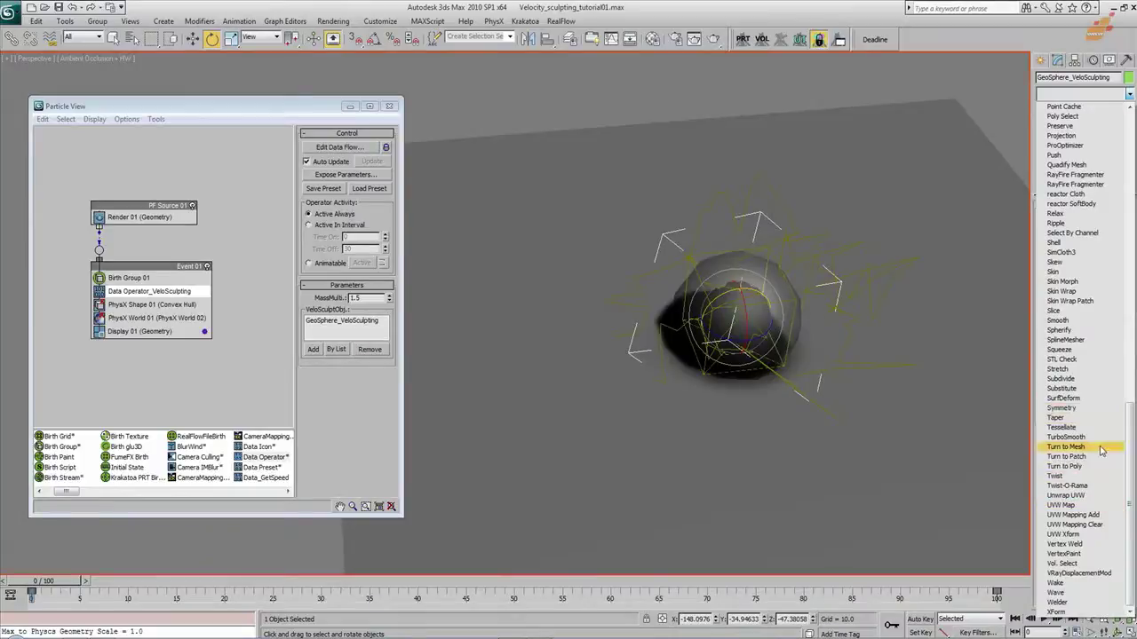
{"action": "left_click", "coordinate": [1082, 94]}
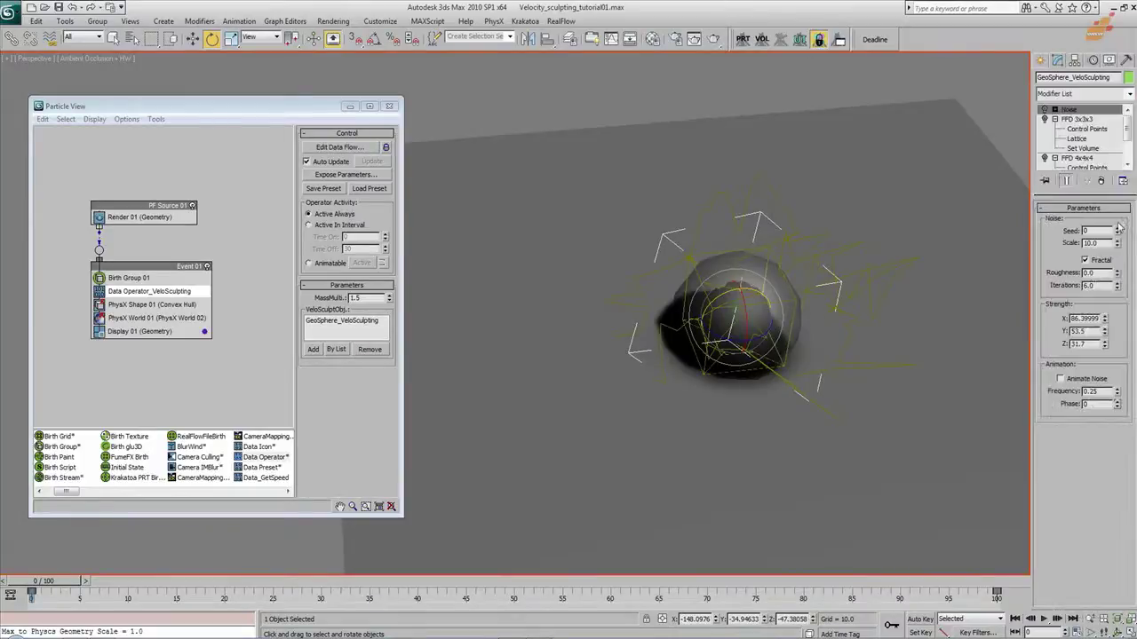
Delete the FFD modifiers beneath Noise from the geosphere's modifier stack
{"action": "left_click", "coordinate": [1085, 158]}
{"action": "left_click", "coordinate": [1100, 181]}
{"action": "left_click", "coordinate": [1100, 181]}
{"action": "left_click", "coordinate": [1101, 181]}
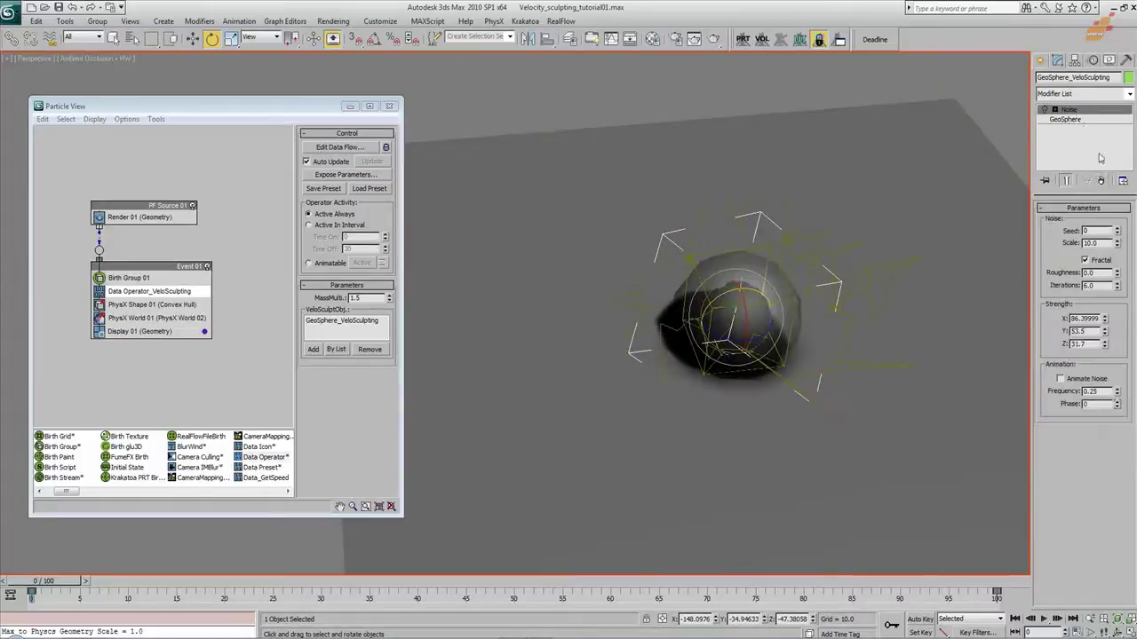
Remove Noise and set the base GeoSphere's Segments to 6, trying Octa as its geodesic base type
{"action": "left_click", "coordinate": [1116, 232]}
{"action": "left_click", "coordinate": [1115, 232]}
{"action": "left_click", "coordinate": [1116, 232]}
{"action": "left_click", "coordinate": [1116, 232]}
{"action": "middle_click_drag", "start_coordinate": [810, 315], "coordinate": [757, 312]}
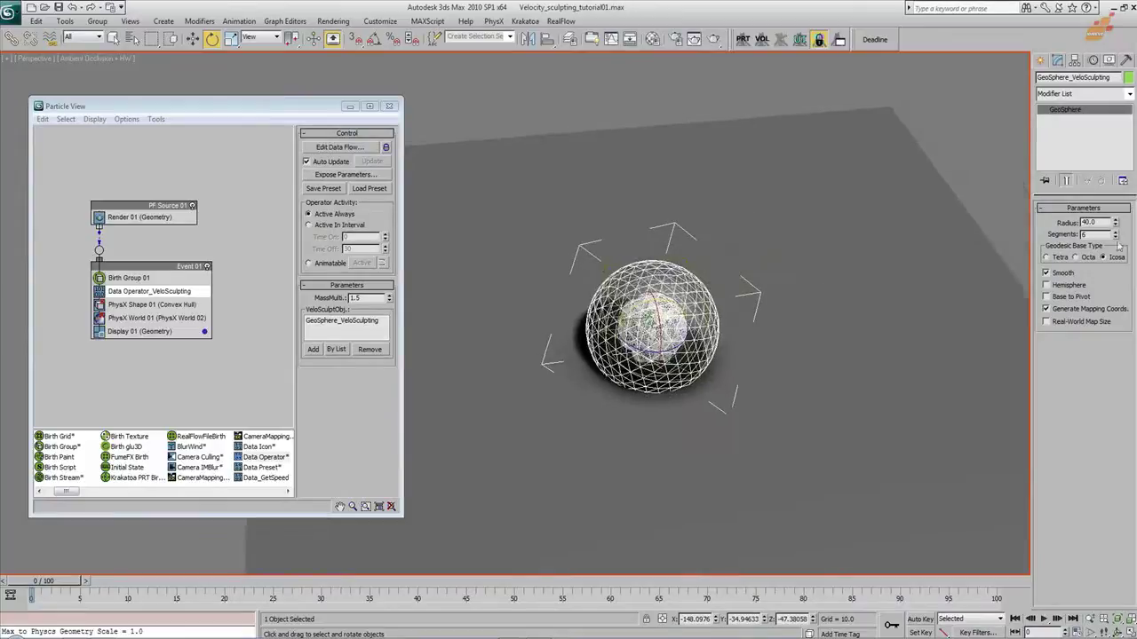
{"action": "left_click", "coordinate": [1082, 257]}
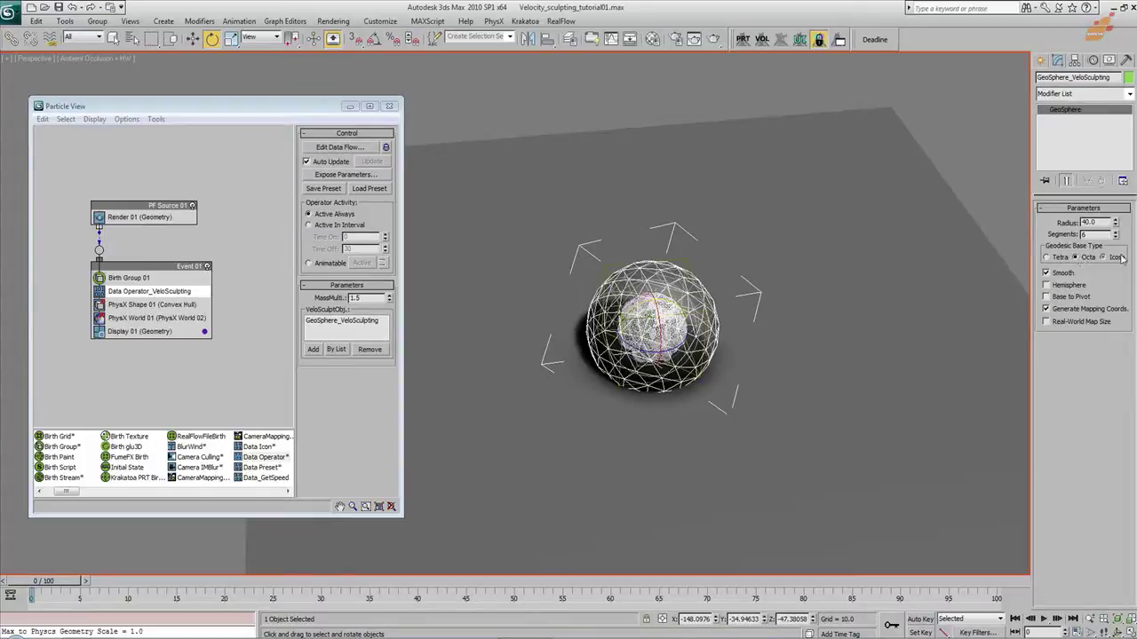
Add an FFD 4x4x4 modifier to the geosphere and start editing its control points
{"action": "left_click", "coordinate": [1094, 94]}
{"action": "scroll", "coordinate": [1100, 243], "scroll_direction": "down", "scroll_amount": 10}
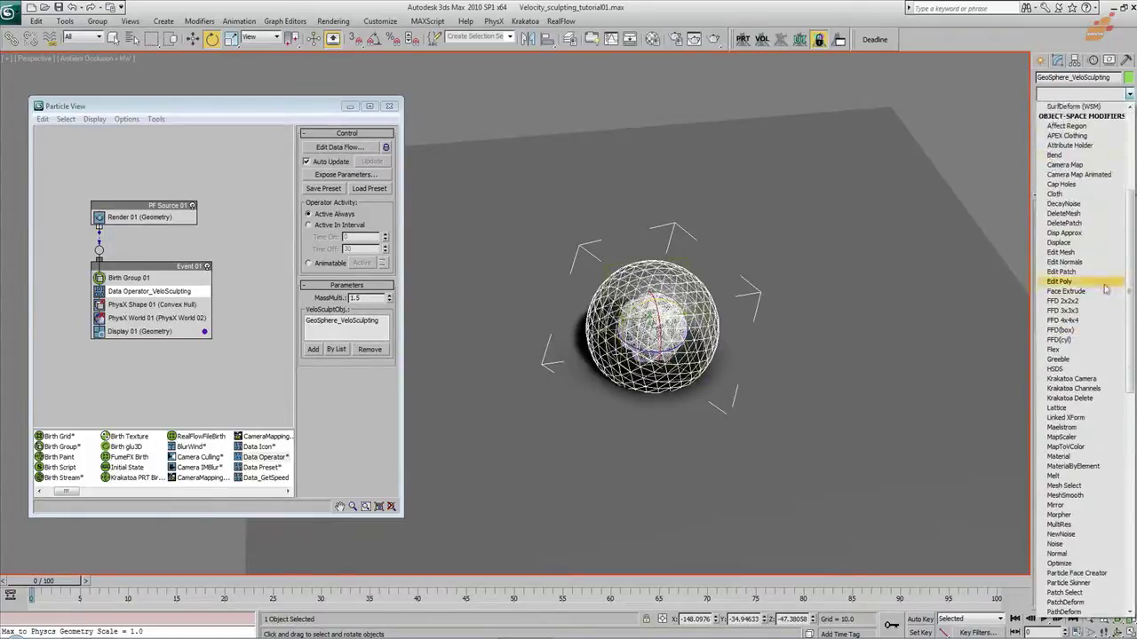
{"action": "left_click", "coordinate": [1064, 320]}
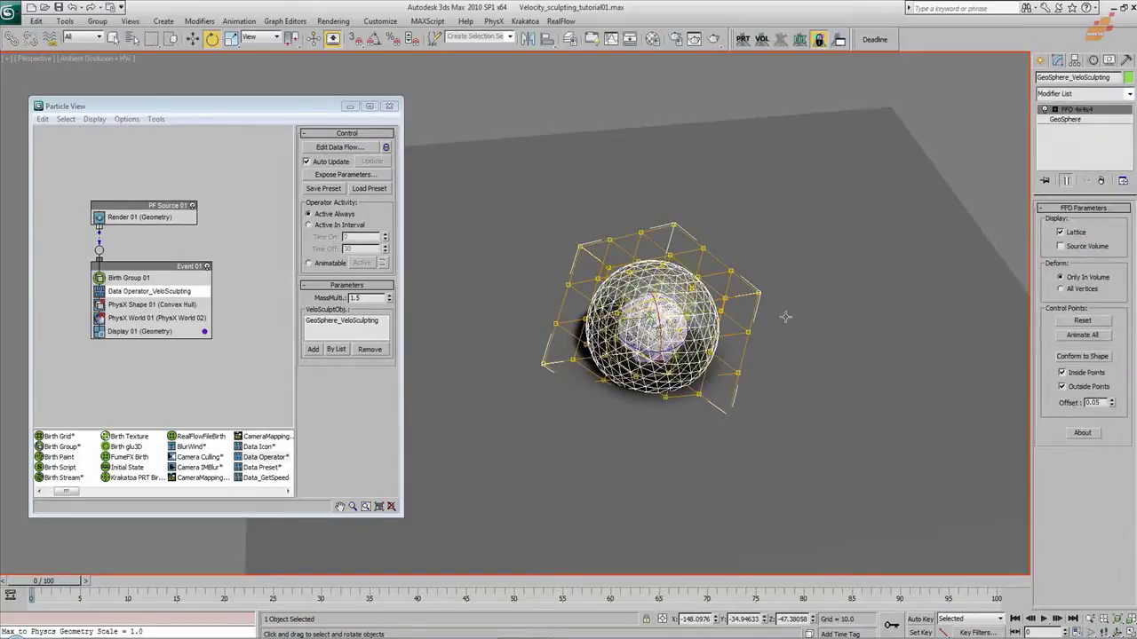
{"action": "middle_click_drag", "start_coordinate": [778, 295], "coordinate": [800, 302]}
{"action": "left_click", "coordinate": [1055, 108]}
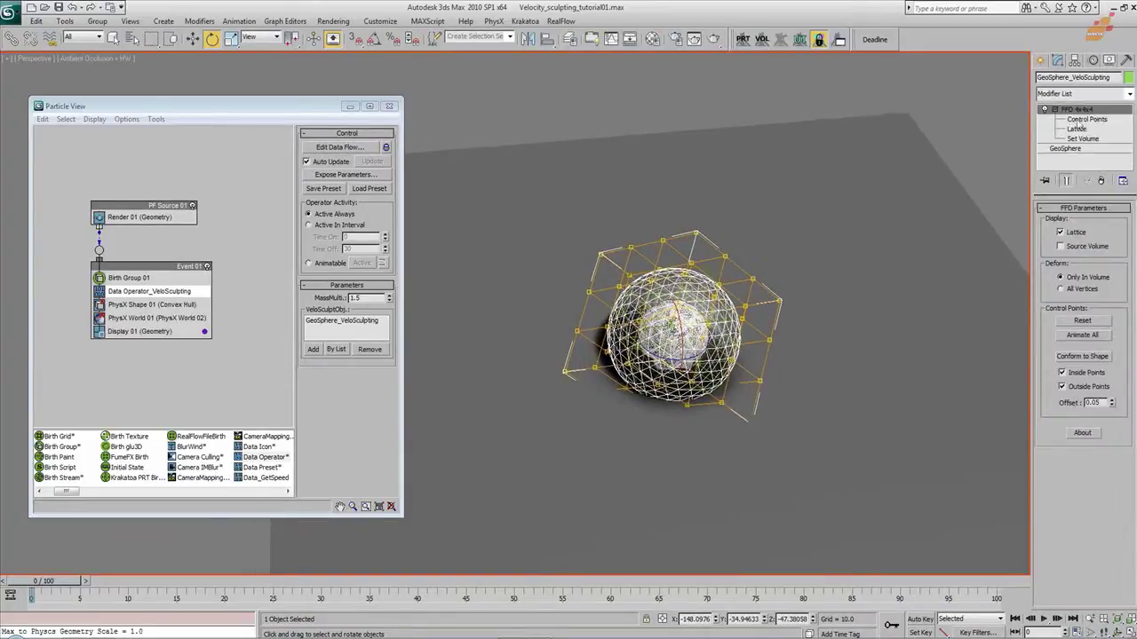
{"action": "left_click", "coordinate": [1086, 119]}
Move the lattice's upper corner control points far outward to stretch the geosphere into a long spike
{"action": "middle_click_drag", "start_coordinate": [675, 338], "coordinate": [689, 306], "text": "alt"}
{"action": "left_click_drag", "start_coordinate": [809, 190], "coordinate": [730, 245]}
{"action": "key", "text": "w"}
{"action": "left_click_drag", "start_coordinate": [1070, 140], "coordinate": [1070, 139]}
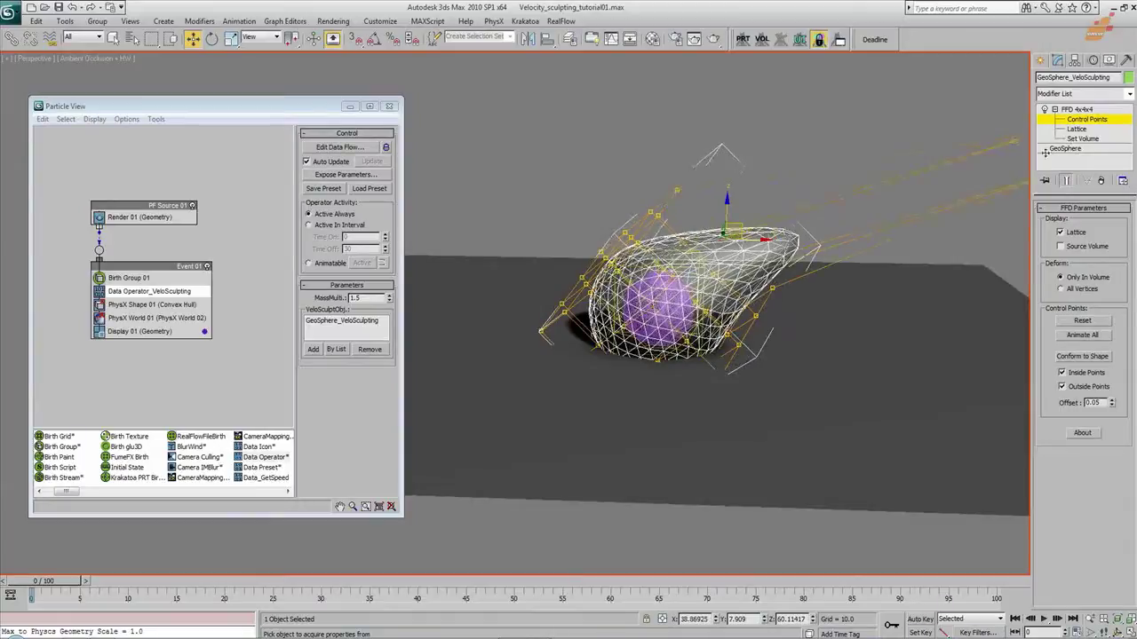
Pull the control points opposite the spike outward, drag a lower corner group into a second spike, and leave control point editing
{"action": "middle_click_drag", "start_coordinate": [816, 357], "coordinate": [675, 311], "text": "alt"}
{"action": "left_click_drag", "start_coordinate": [611, 281], "coordinate": [762, 405]}
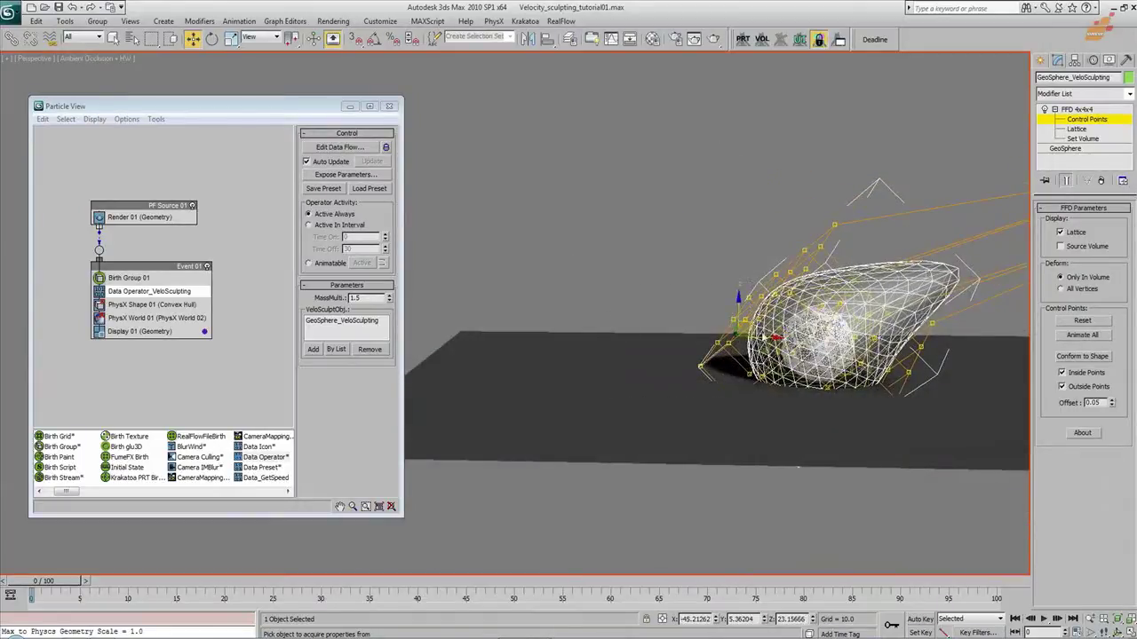
{"action": "left_click_drag", "start_coordinate": [753, 337], "coordinate": [675, 335]}
{"action": "middle_click_drag", "start_coordinate": [770, 389], "coordinate": [717, 334], "text": "alt"}
{"action": "left_click_drag", "start_coordinate": [736, 414], "coordinate": [886, 373]}
{"action": "left_click", "coordinate": [1076, 109]}
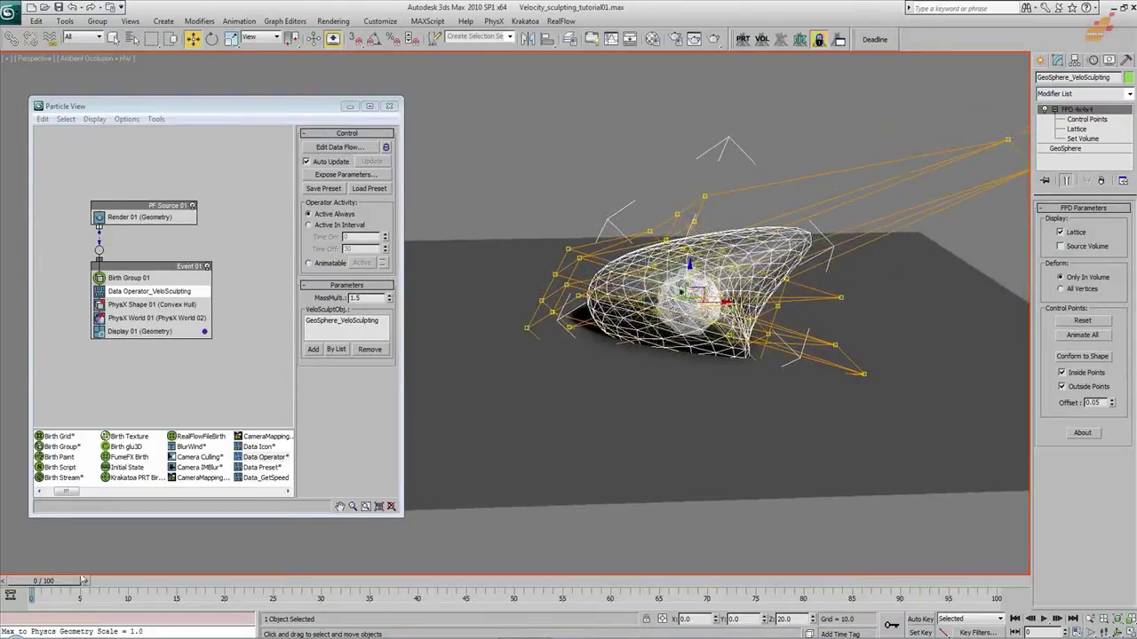
Run the simulation to frame 44 to examine the fragments around the deformed geosphere, and return to frame 0
{"action": "left_click_drag", "start_coordinate": [64, 586], "coordinate": [240, 588]}
{"action": "left_click_drag", "start_coordinate": [239, 588], "coordinate": [453, 588]}
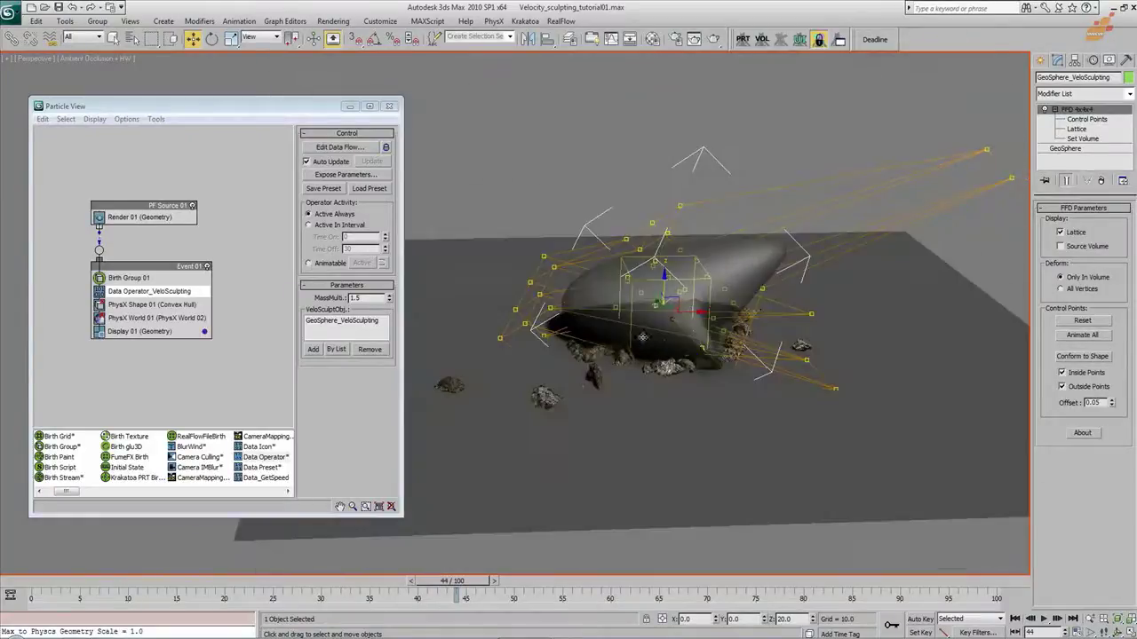
{"action": "key", "text": "Home"}
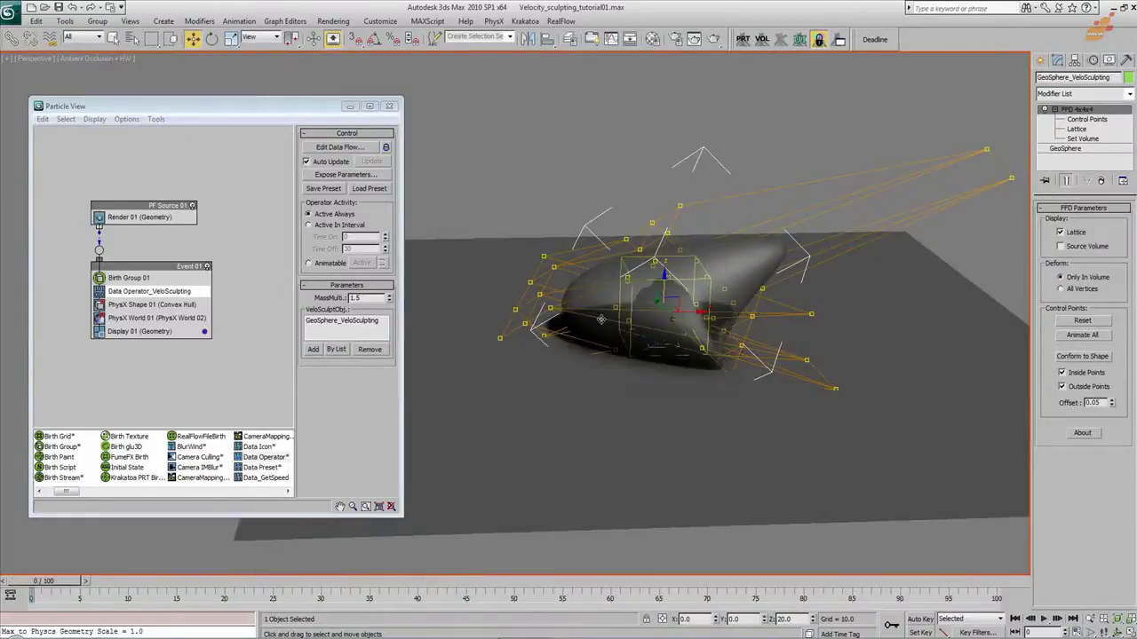
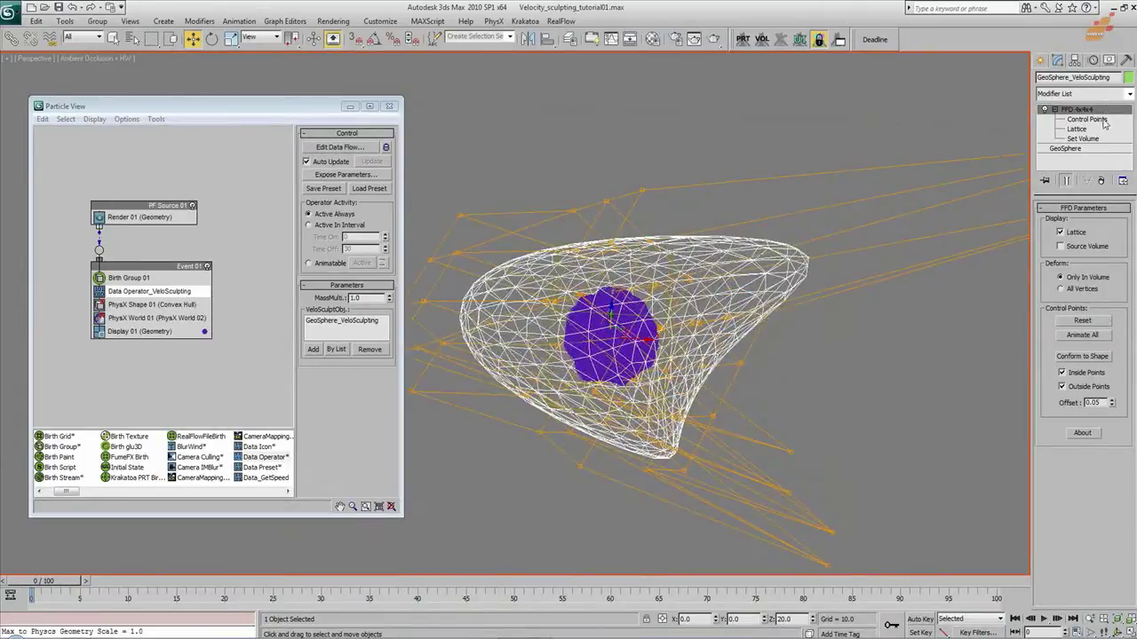
Stretch the geosphere's second spike by moving its lower corner control points to about X 185, Y -291, Z 10
{"action": "left_click", "coordinate": [1087, 119]}
{"action": "middle_click_drag", "start_coordinate": [828, 312], "coordinate": [796, 313], "text": "alt"}
{"action": "left_click_drag", "start_coordinate": [806, 151], "coordinate": [901, 196]}
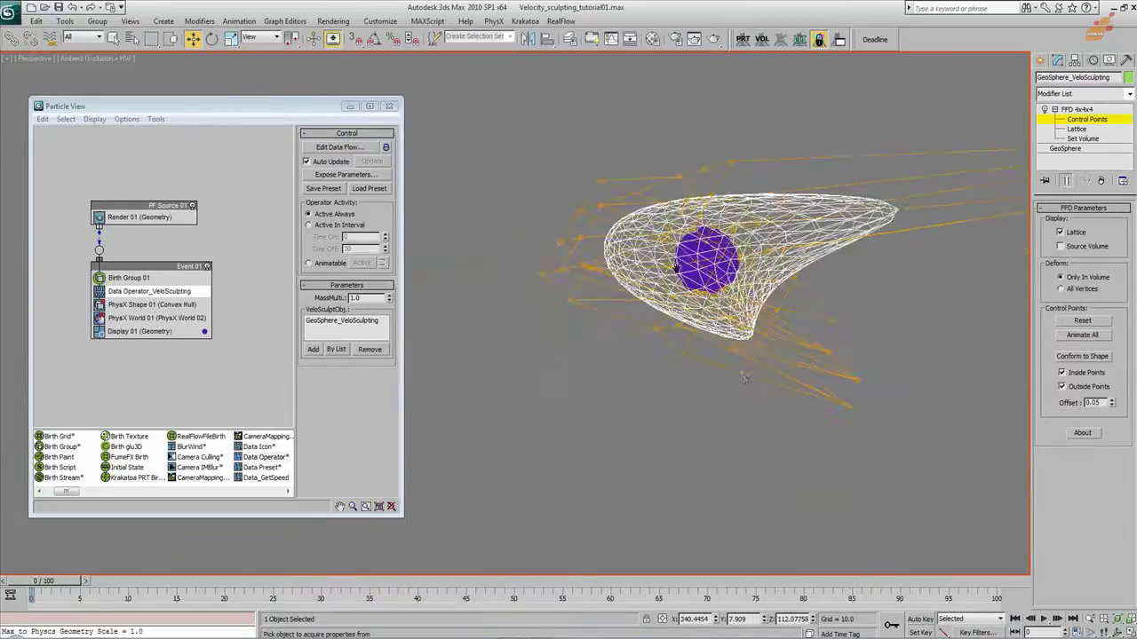
{"action": "left_click_drag", "start_coordinate": [910, 468], "coordinate": [801, 310]}
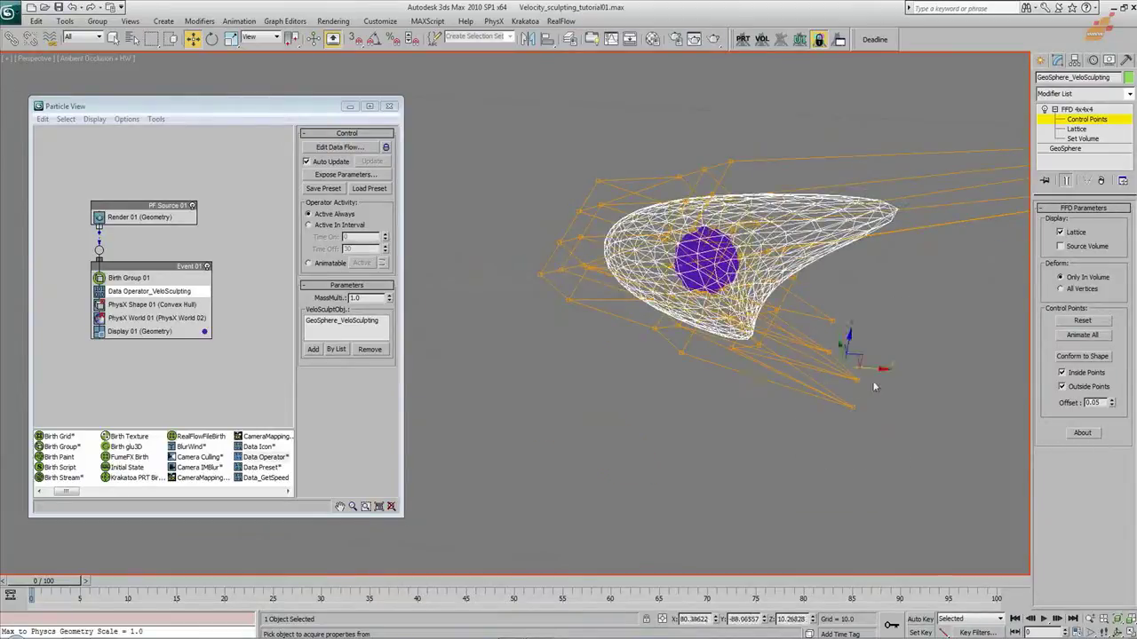
{"action": "left_click_drag", "start_coordinate": [851, 358], "coordinate": [936, 493]}
{"action": "middle_click_drag", "start_coordinate": [717, 336], "coordinate": [675, 377], "text": "alt"}
Run the simulation to frame 53 and examine from several angles how the fragments follow the two spikes
{"action": "left_click_drag", "start_coordinate": [41, 586], "coordinate": [543, 591]}
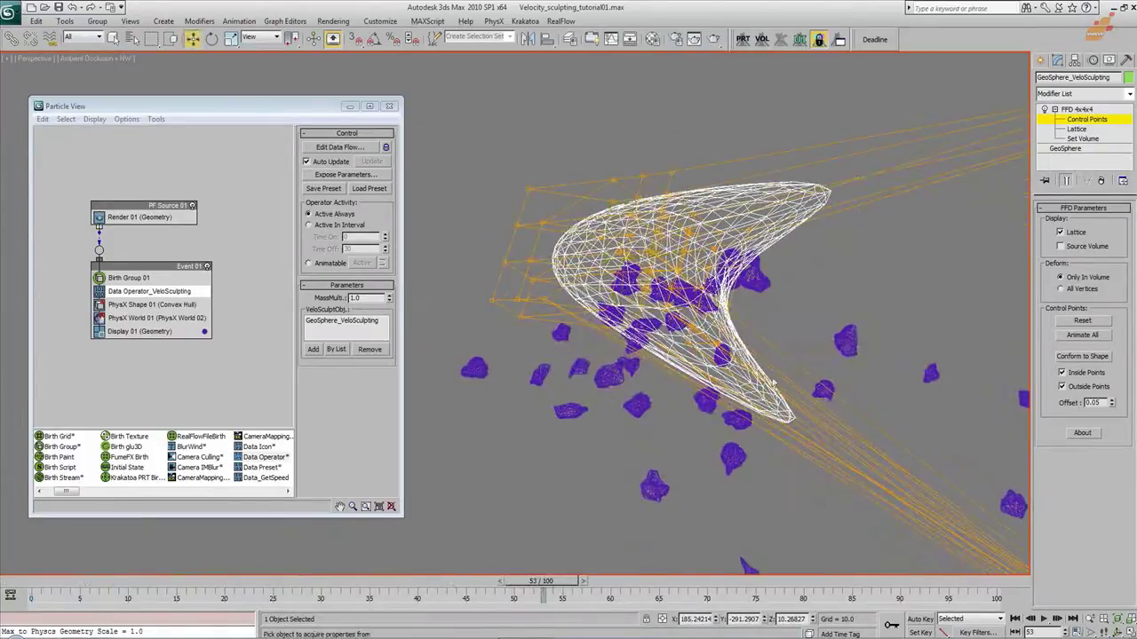
{"action": "scroll", "coordinate": [647, 403], "scroll_direction": "down", "scroll_amount": 3}
{"action": "middle_click_drag", "start_coordinate": [711, 386], "coordinate": [645, 344], "text": "alt"}
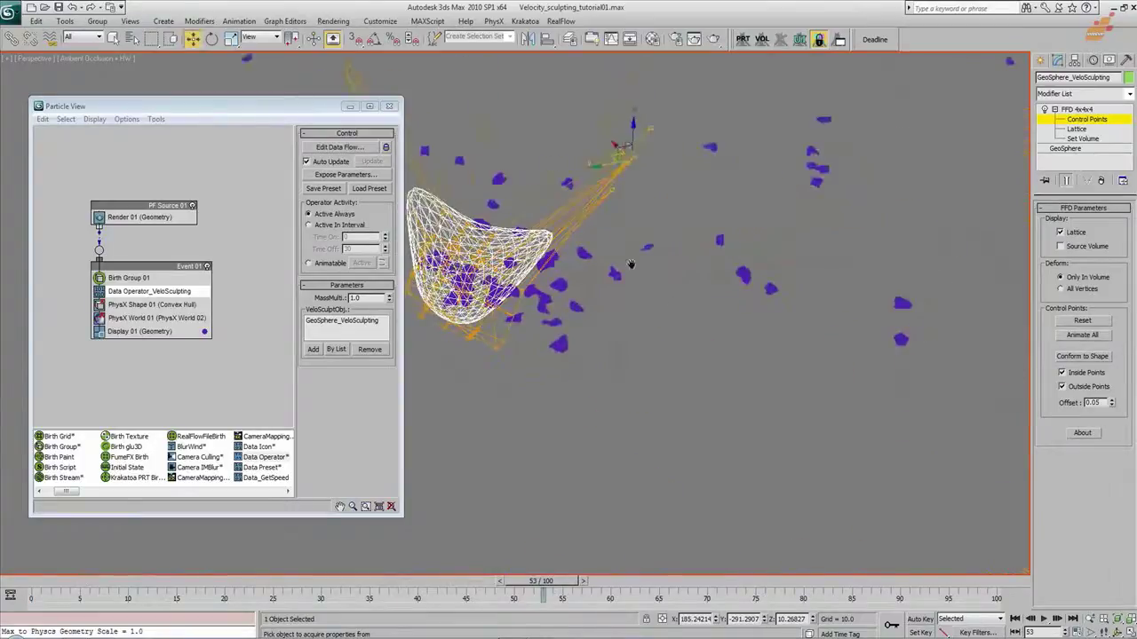
{"action": "middle_click_drag", "start_coordinate": [553, 214], "coordinate": [714, 401], "text": "alt"}
{"action": "middle_click_drag", "start_coordinate": [661, 307], "coordinate": [618, 333], "text": "alt"}
Switch to velocitysculpting01.avi in Media Player Classic and step forward from its first frame to examine the fragments separating
{"action": "left_click", "coordinate": [547, 638]}
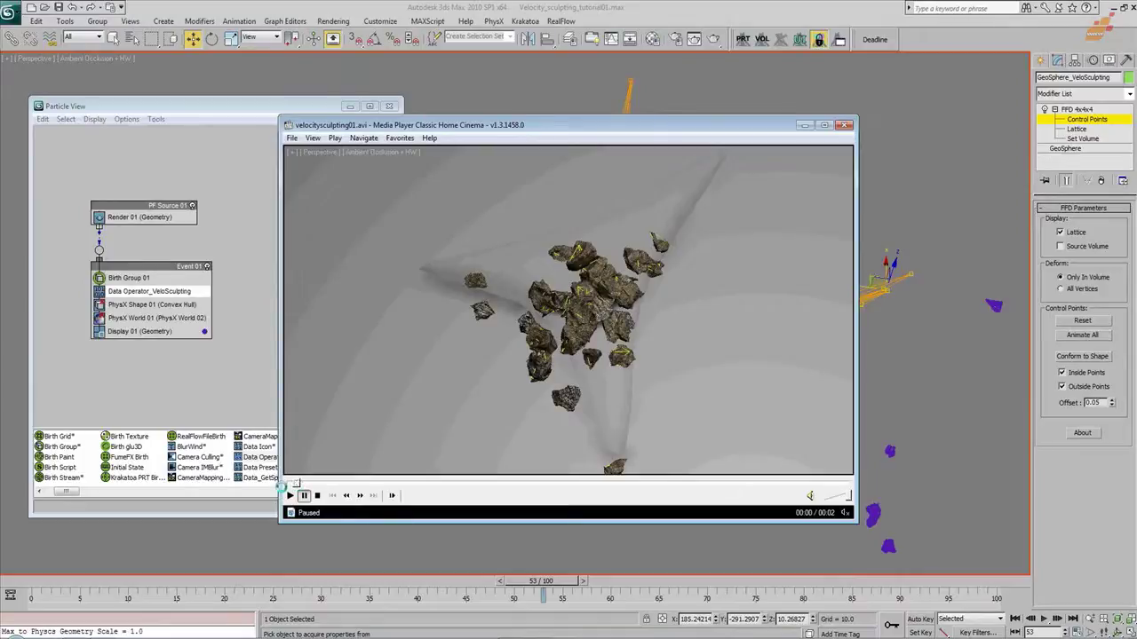
{"action": "left_click", "coordinate": [284, 485]}
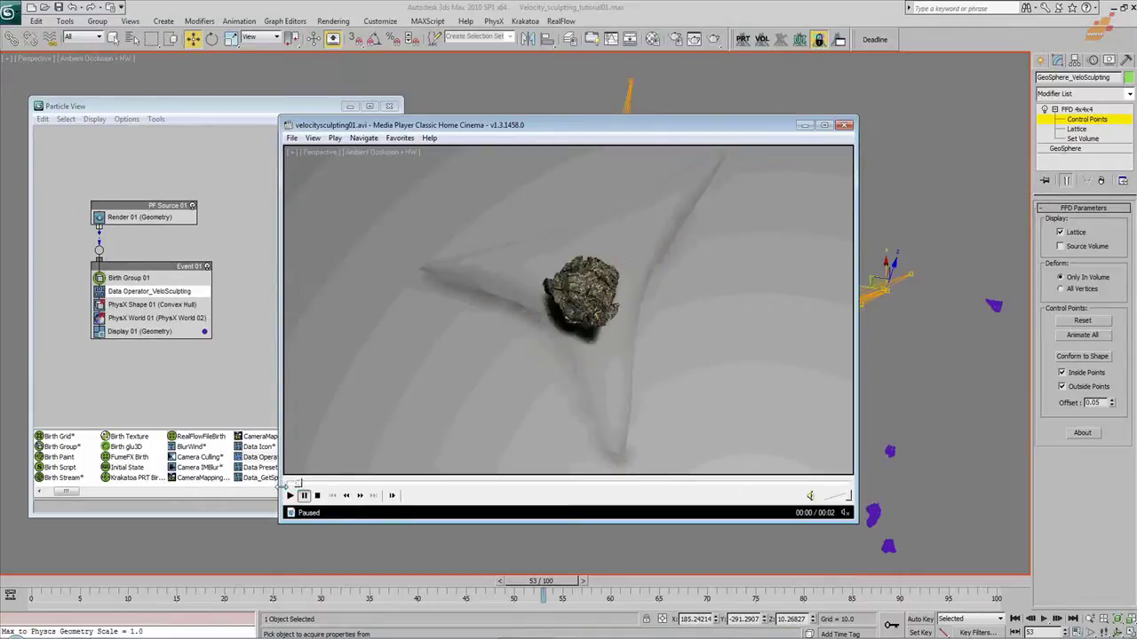
{"action": "key", "text": "ctrl+Right"}
{"action": "key", "text": "ctrl+Right"}
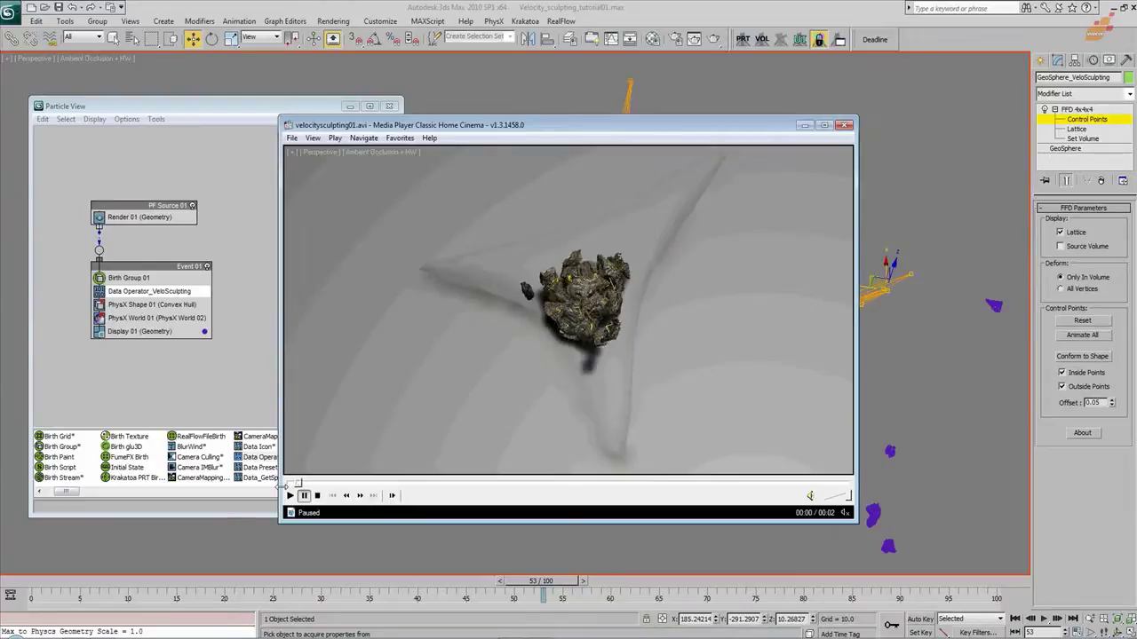
{"action": "key", "text": "ctrl+Right"}
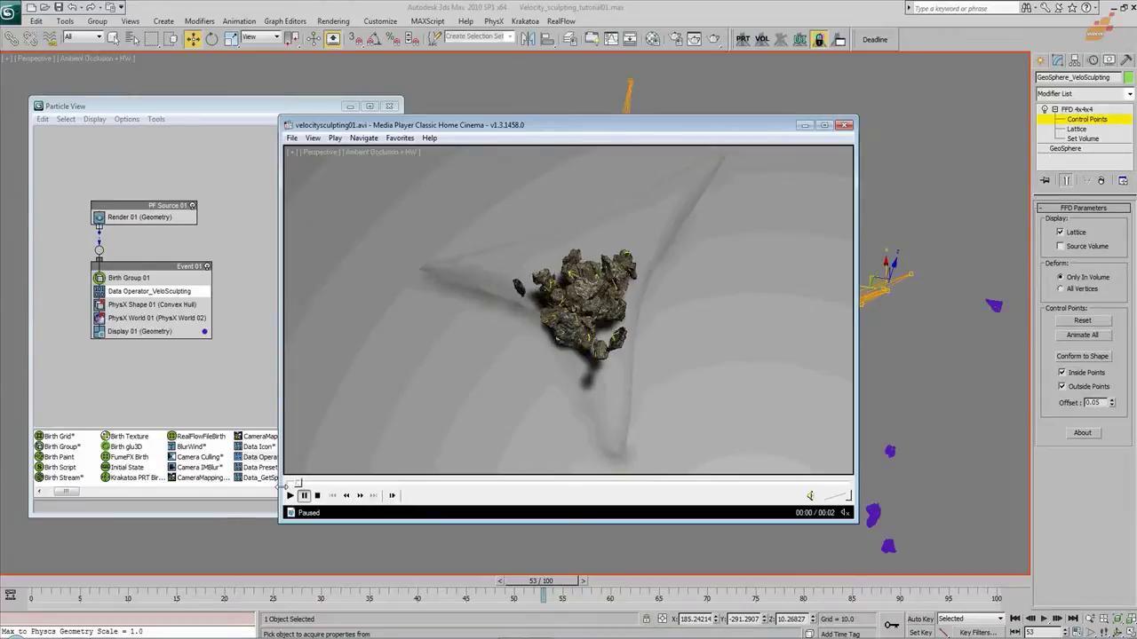
{"action": "key", "text": "ctrl+Right"}
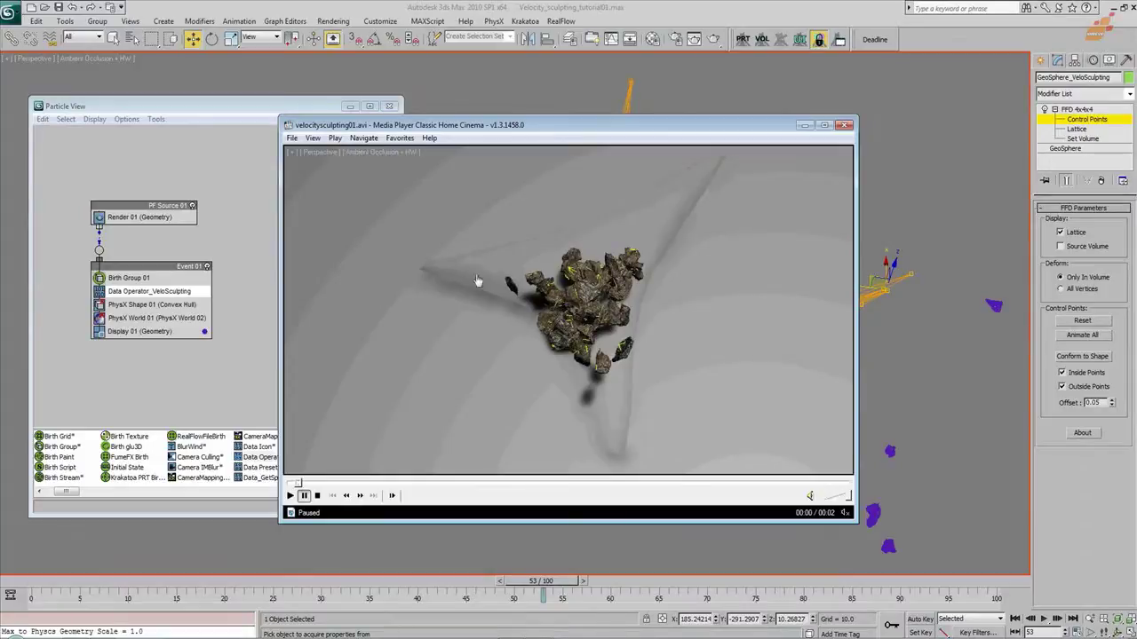
{"action": "key", "text": "ctrl+Right"}
{"action": "key", "text": "ctrl+Right"}
{"action": "key", "text": "ctrl+Right"}
{"action": "key", "text": "ctrl+Right"}
{"action": "key", "text": "ctrl+Right"}
{"action": "key", "text": "ctrl+Right"}
{"action": "key", "text": "ctrl+Right"}
{"action": "key", "text": "ctrl+Right"}
{"action": "key", "text": "ctrl+Right"}
{"action": "key", "text": "ctrl+Right"}
{"action": "key", "text": "ctrl+Right"}
{"action": "key", "text": "ctrl+Right"}
{"action": "key", "text": "ctrl+Right"}
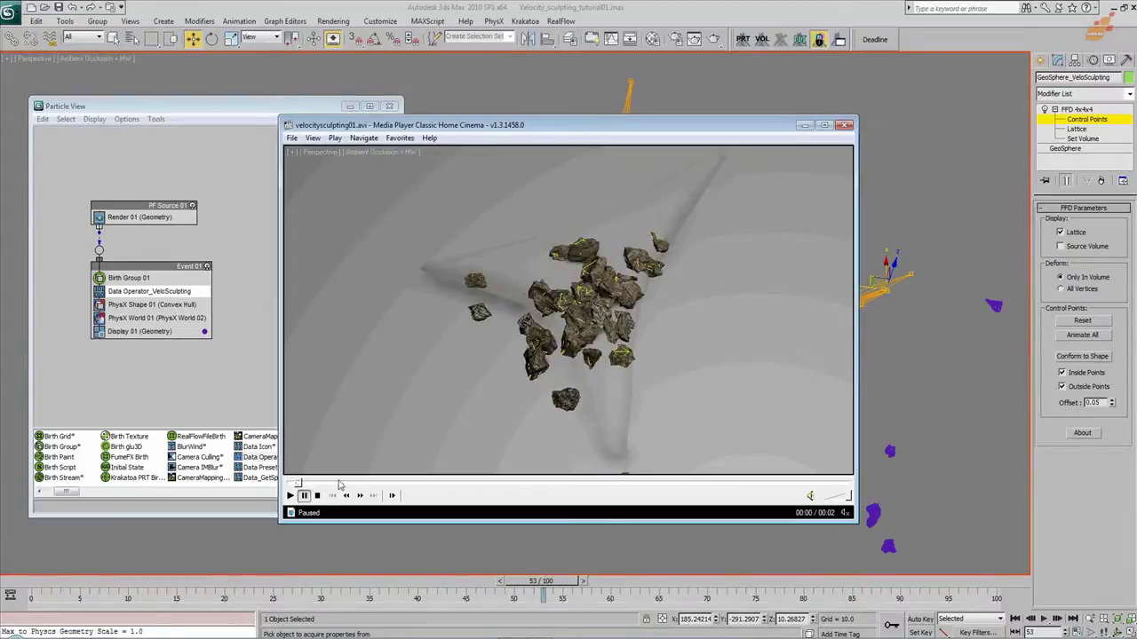
Step back and forth through the video's early frames to compare the fragment directions with the spikes of the sculpting shape
{"action": "key", "text": "ctrl+Left"}
{"action": "key", "text": "ctrl+Left"}
{"action": "key", "text": "ctrl+Left"}
{"action": "key", "text": "ctrl+Left"}
{"action": "key", "text": "ctrl+Right"}
{"action": "key", "text": "ctrl+Left"}
{"action": "key", "text": "ctrl+Left"}
{"action": "key", "text": "ctrl+Right"}
{"action": "key", "text": "ctrl+Right"}
{"action": "key", "text": "ctrl+Right"}
{"action": "key", "text": "ctrl+Right"}
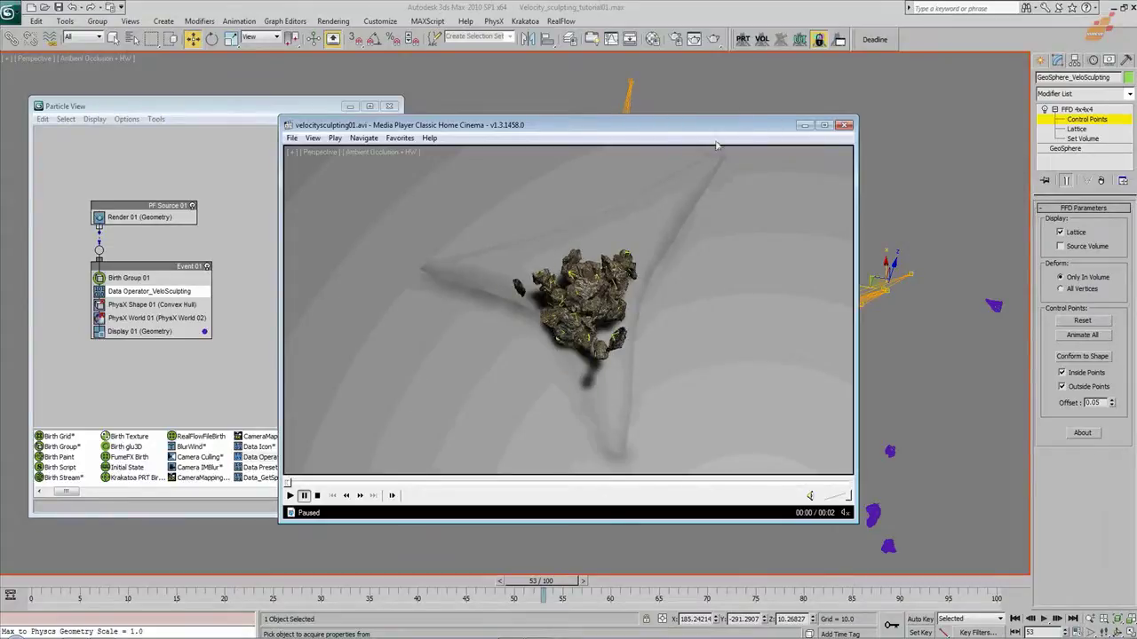
Close the video, switch back to 3ds Max and return the simulation to frame 0
{"action": "left_click", "coordinate": [847, 127]}
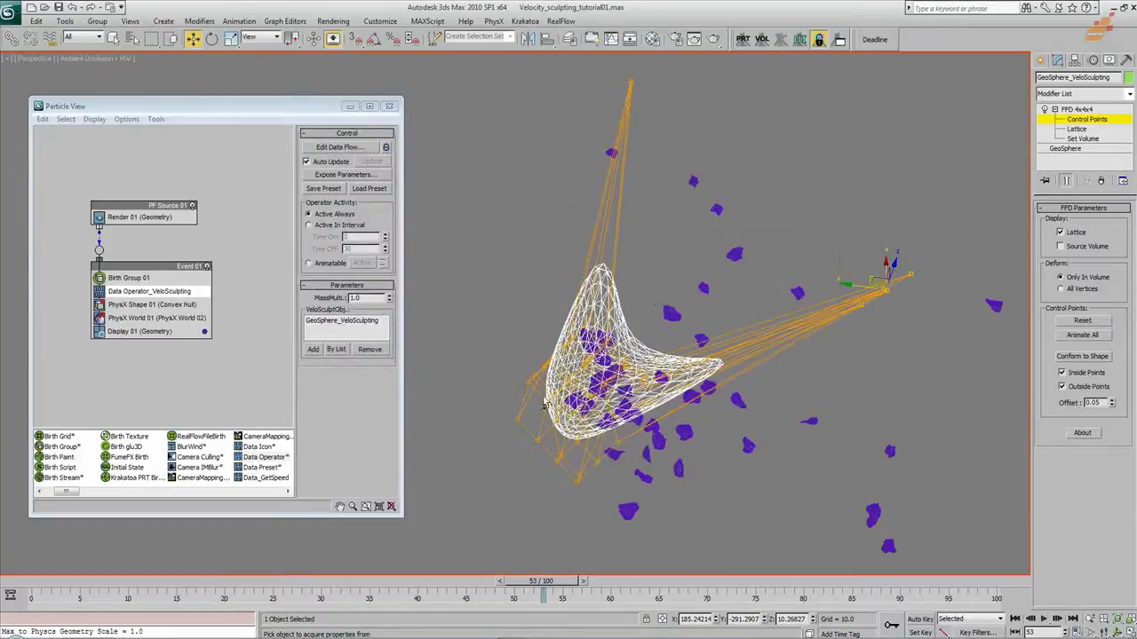
{"action": "middle_click_drag", "start_coordinate": [530, 379], "coordinate": [519, 342], "text": "alt"}
{"action": "left_click", "coordinate": [48, 583]}
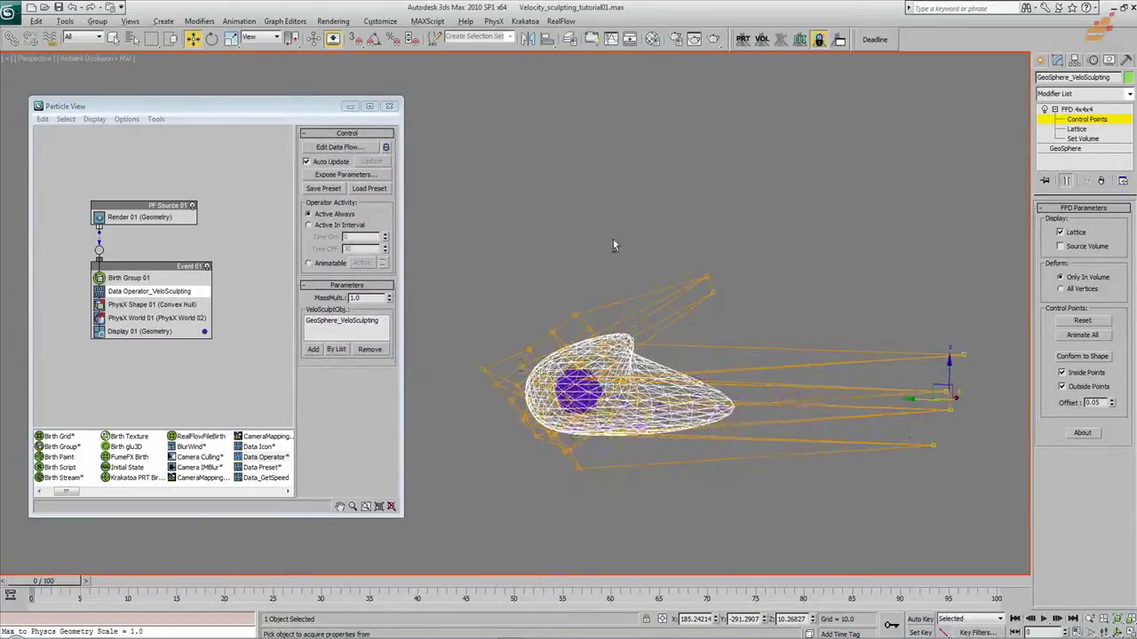